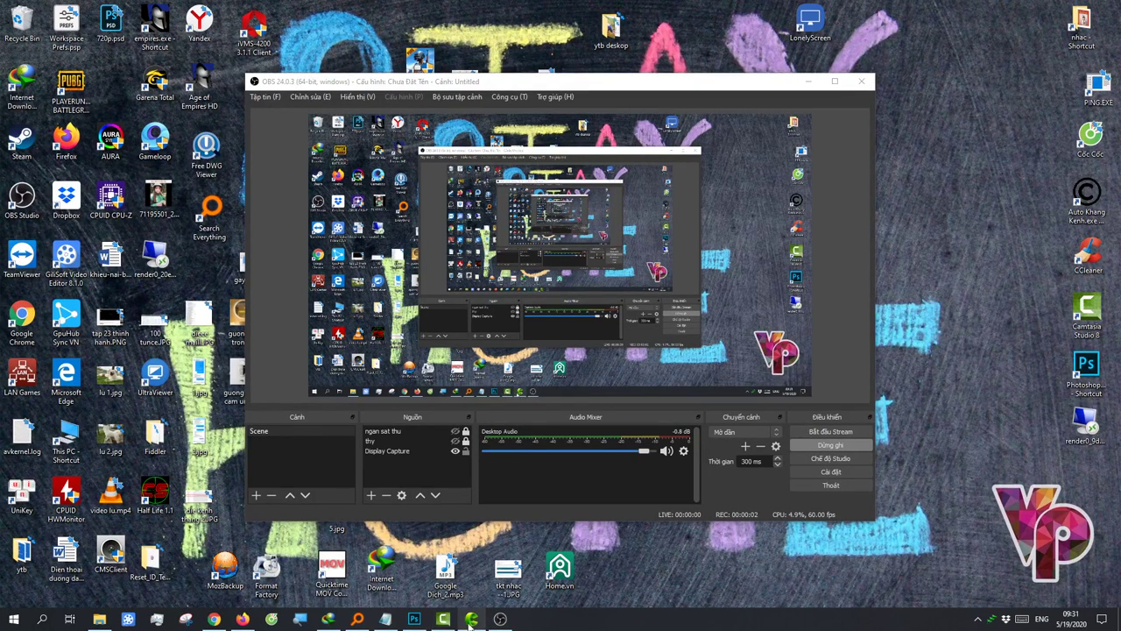
Step: Close File Explorer, refresh the desktop, and bring up Photoshop's recent-files start screen
{"action": "left_click", "coordinate": [99, 618]}
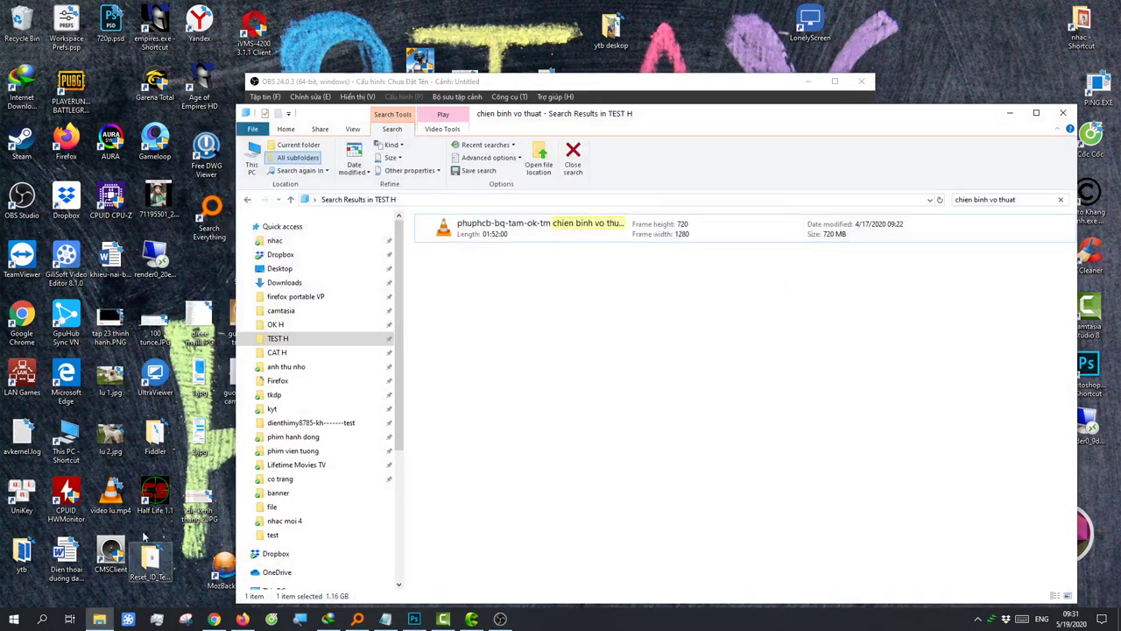
{"action": "scroll", "coordinate": [324, 517], "scroll_direction": "down", "scroll_amount": 2}
{"action": "left_click", "coordinate": [276, 497]}
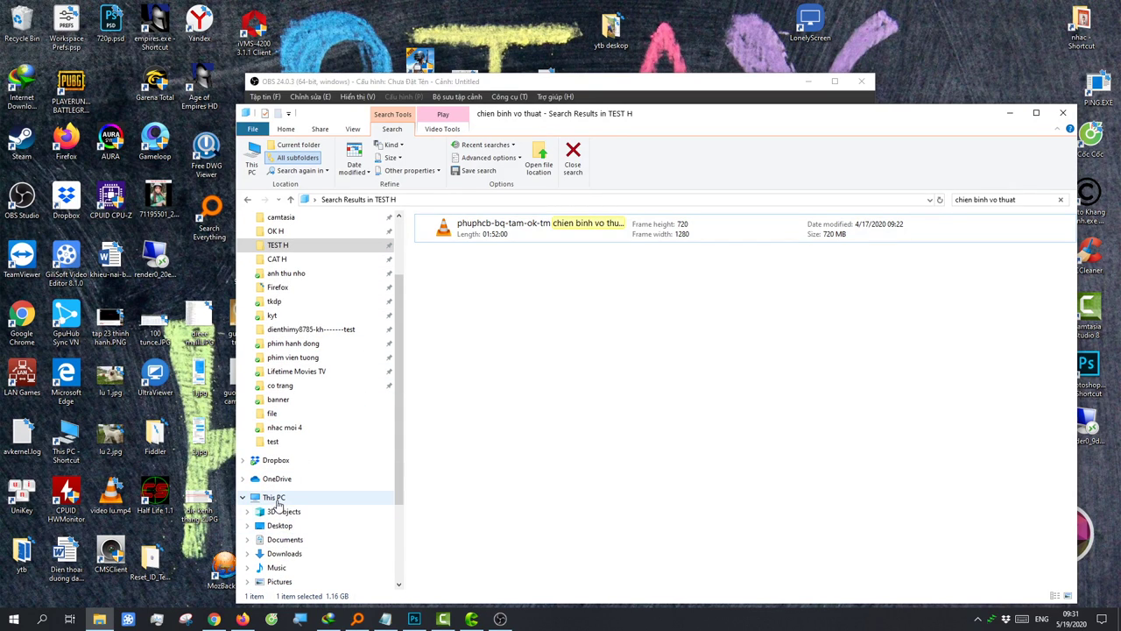
{"action": "left_click", "coordinate": [1064, 112]}
{"action": "right_click", "coordinate": [948, 239]}
{"action": "left_click", "coordinate": [978, 271]}
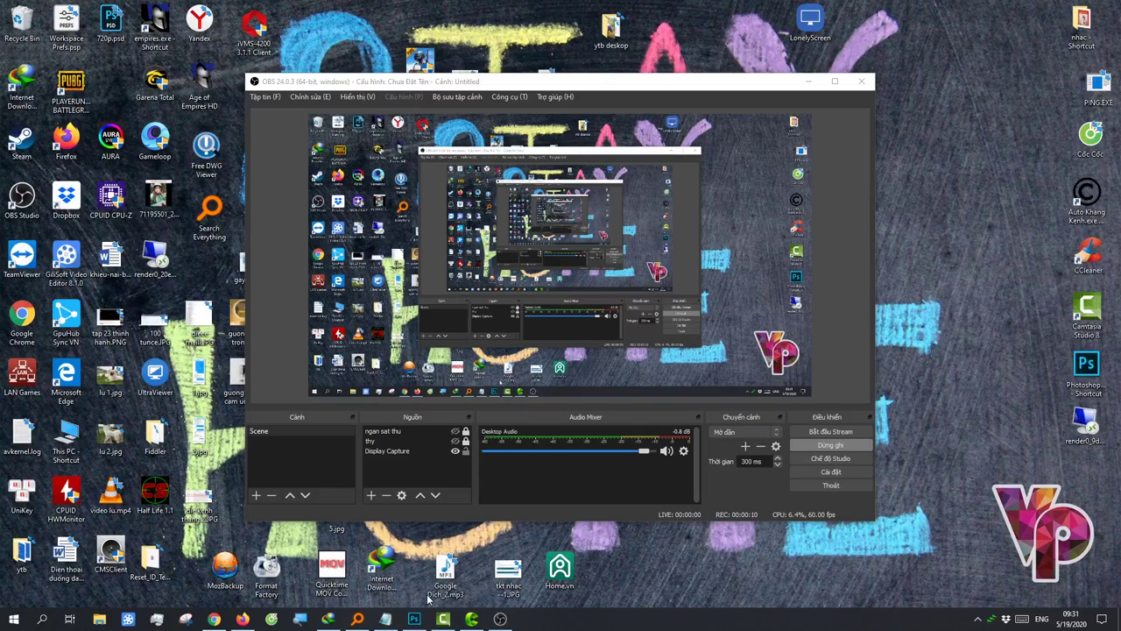
{"action": "left_click", "coordinate": [414, 618]}
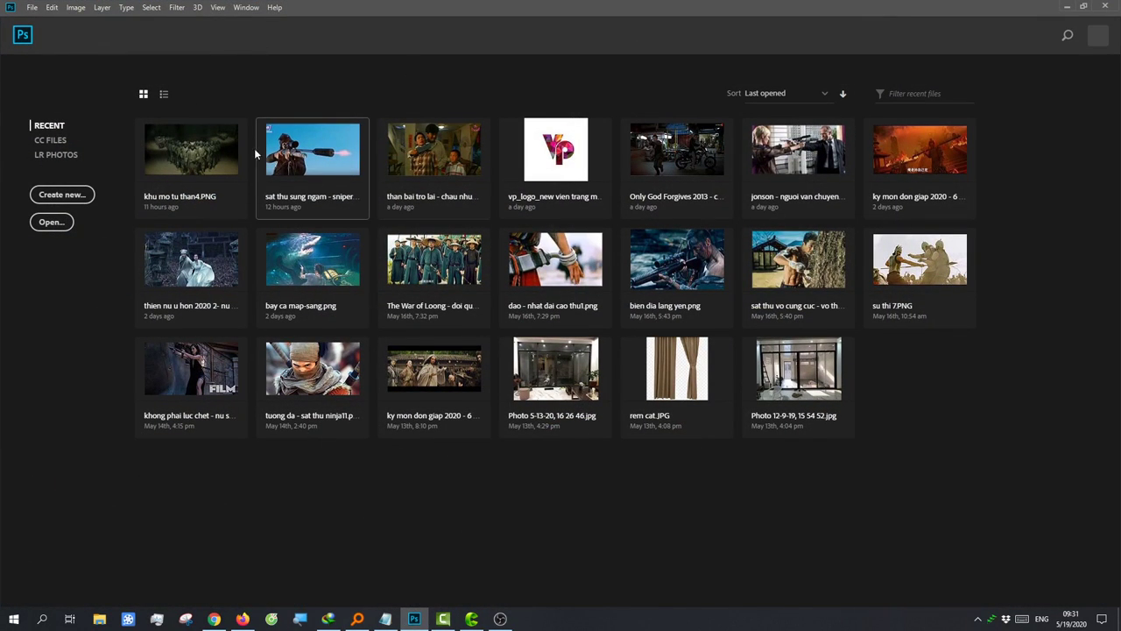
Step: In the Open dialog, browse the phim hanh dong folder and select sat thu - song coi - ke huy diet.jpg
{"action": "left_click", "coordinate": [31, 8]}
{"action": "left_click", "coordinate": [41, 32]}
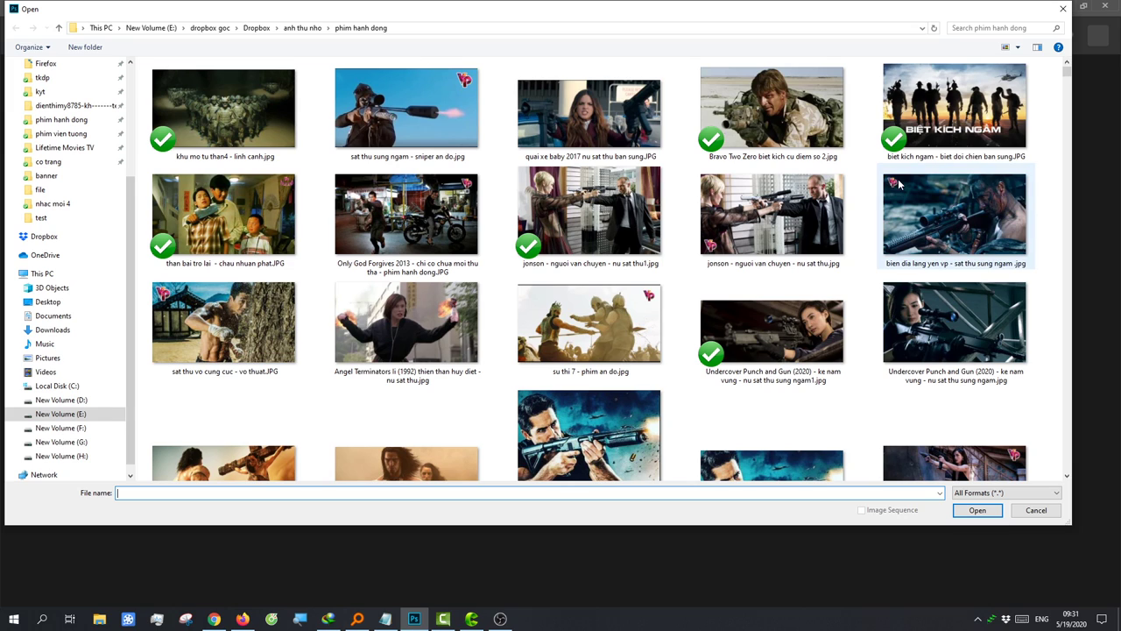
{"action": "scroll", "coordinate": [876, 186], "scroll_direction": "down", "scroll_amount": 5}
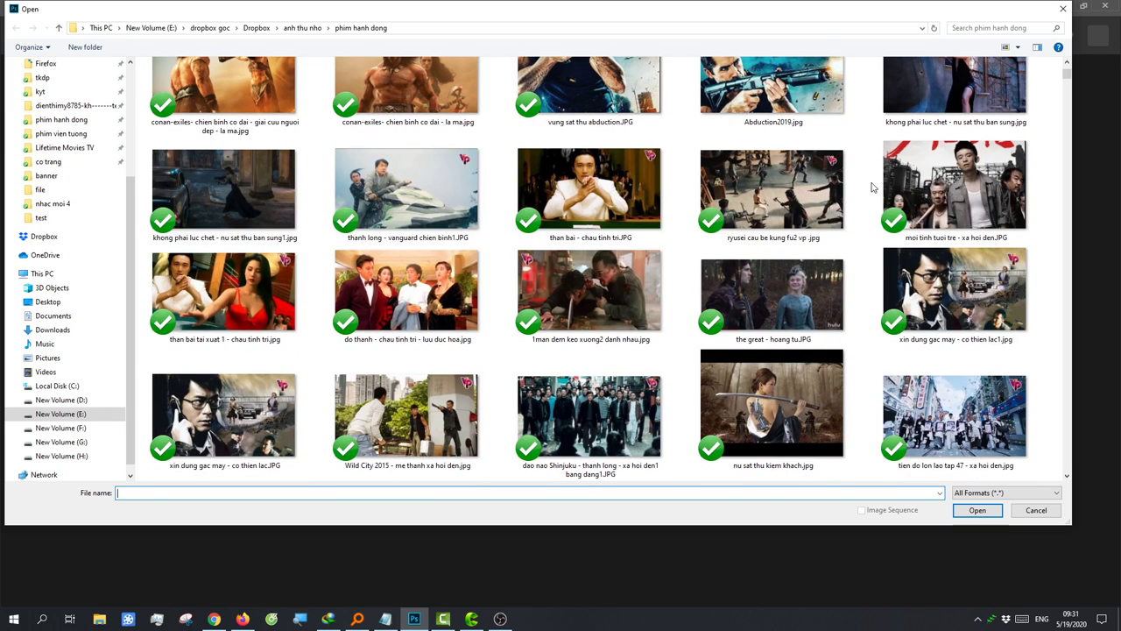
{"action": "scroll", "coordinate": [873, 187], "scroll_direction": "down", "scroll_amount": 2}
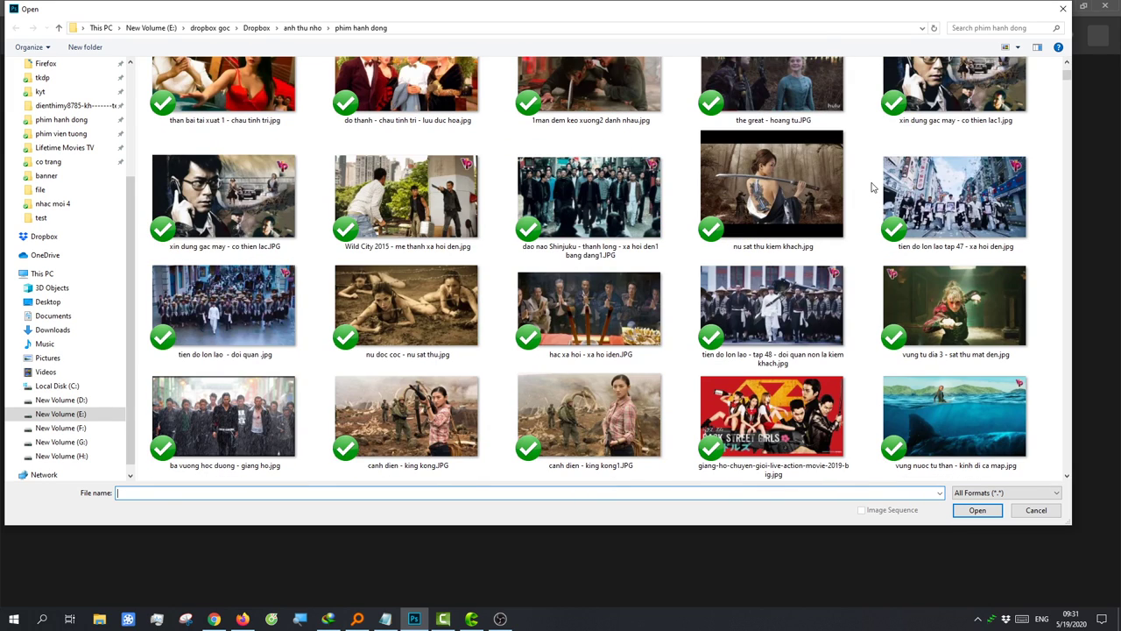
{"action": "scroll", "coordinate": [872, 187], "scroll_direction": "down", "scroll_amount": 2}
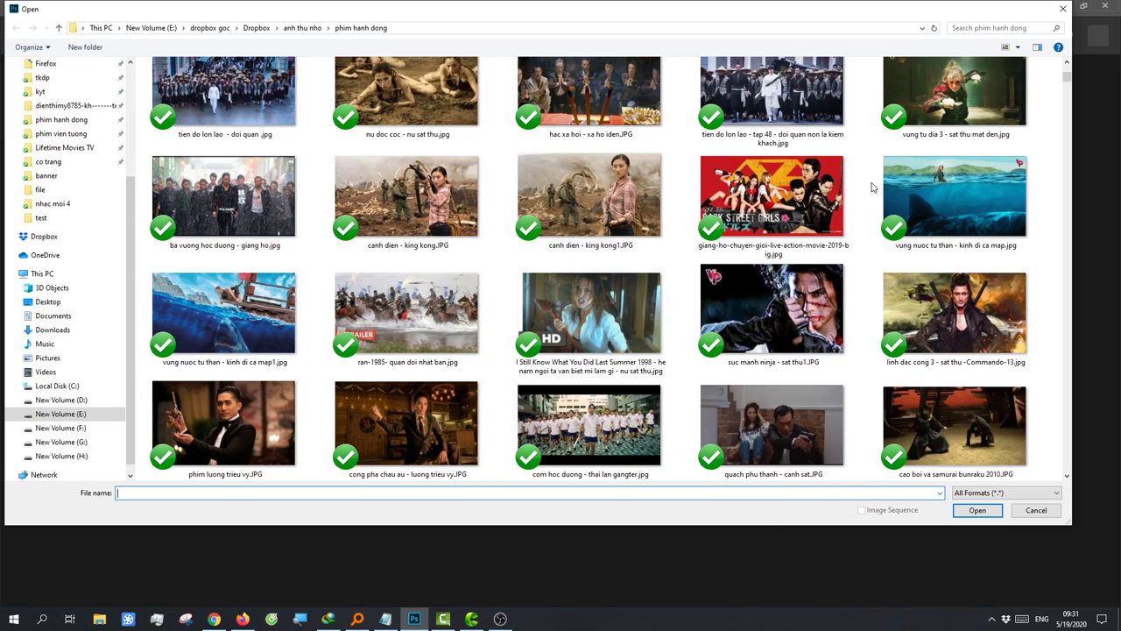
{"action": "scroll", "coordinate": [872, 187], "scroll_direction": "down", "scroll_amount": 2}
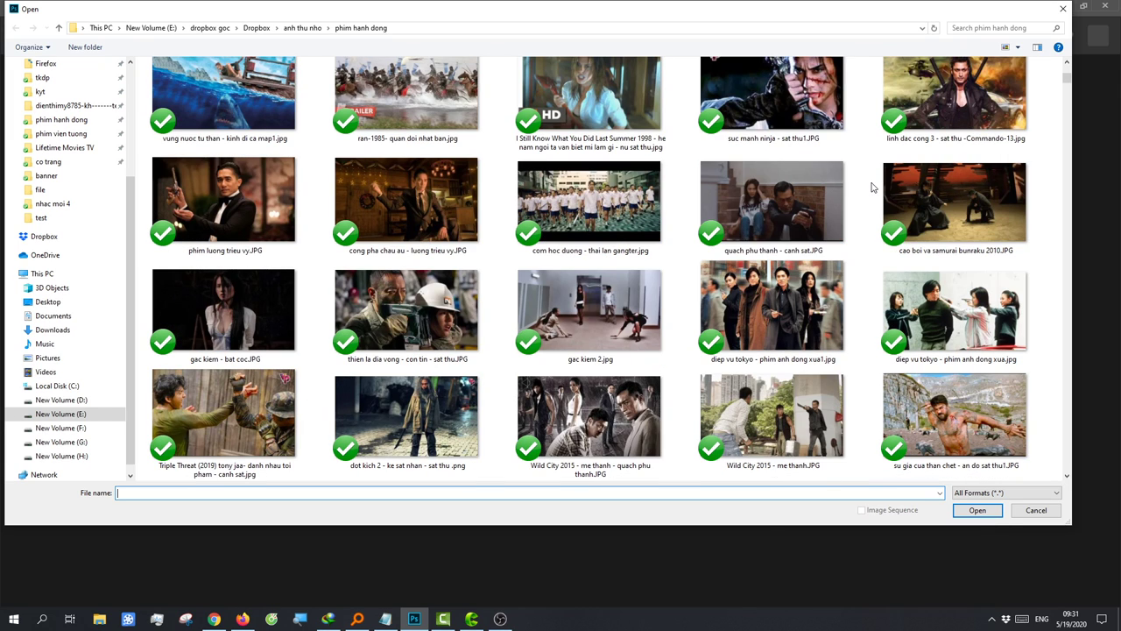
{"action": "scroll", "coordinate": [873, 187], "scroll_direction": "down", "scroll_amount": 2}
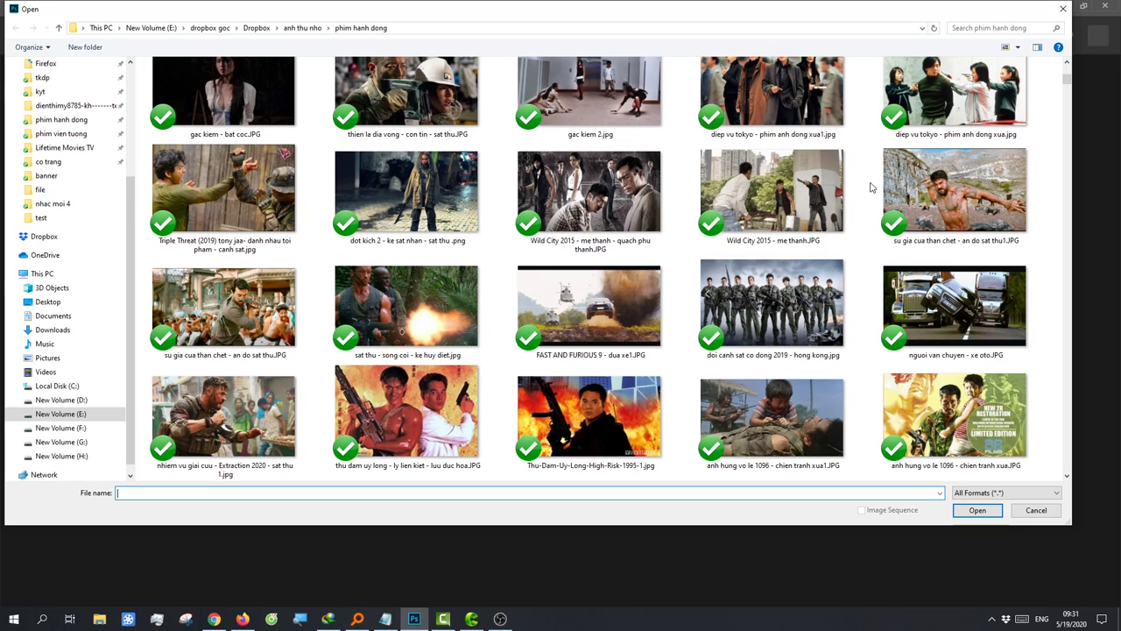
{"action": "scroll", "coordinate": [870, 187], "scroll_direction": "down", "scroll_amount": 2}
{"action": "scroll", "coordinate": [870, 186], "scroll_direction": "up", "scroll_amount": 1}
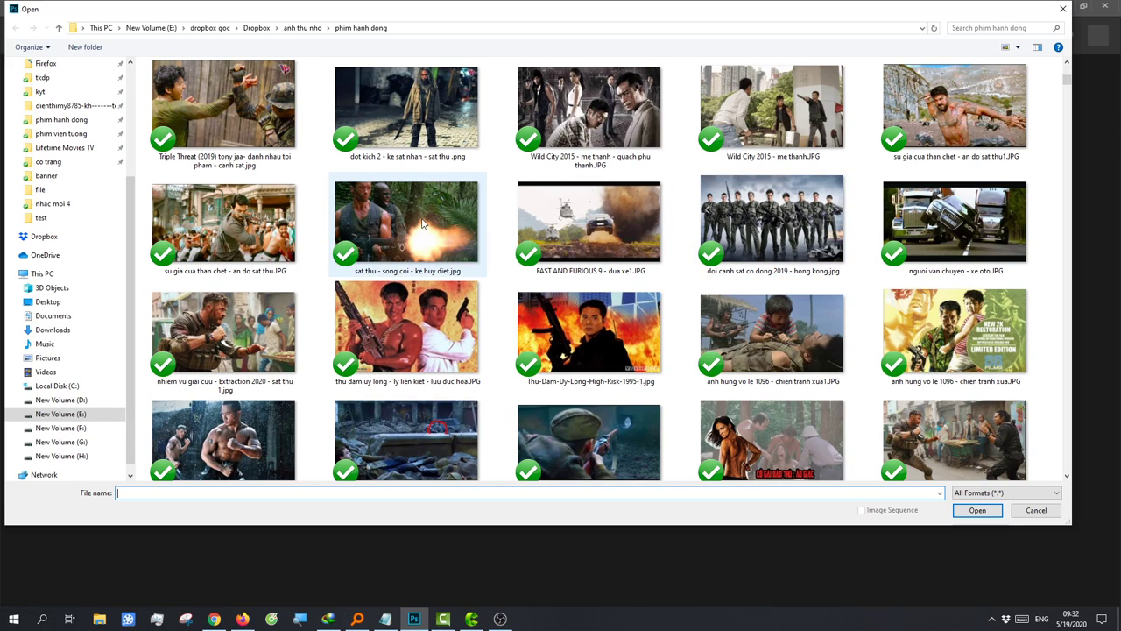
{"action": "left_click", "coordinate": [423, 224]}
Step: Open the jungle gunfire still sat thu - song coi - ke huy diet.jpg
{"action": "double_click", "coordinate": [460, 208]}
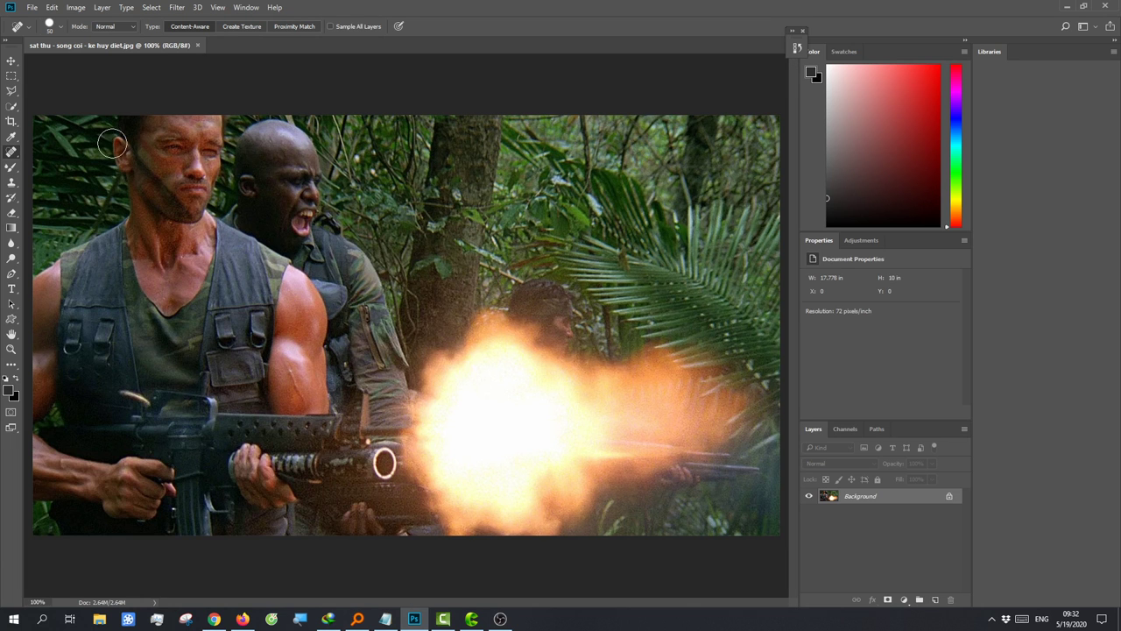
{"action": "scroll", "coordinate": [496, 283], "scroll_direction": "down", "scroll_amount": 1}
{"action": "scroll", "coordinate": [496, 282], "scroll_direction": "down", "scroll_amount": 1}
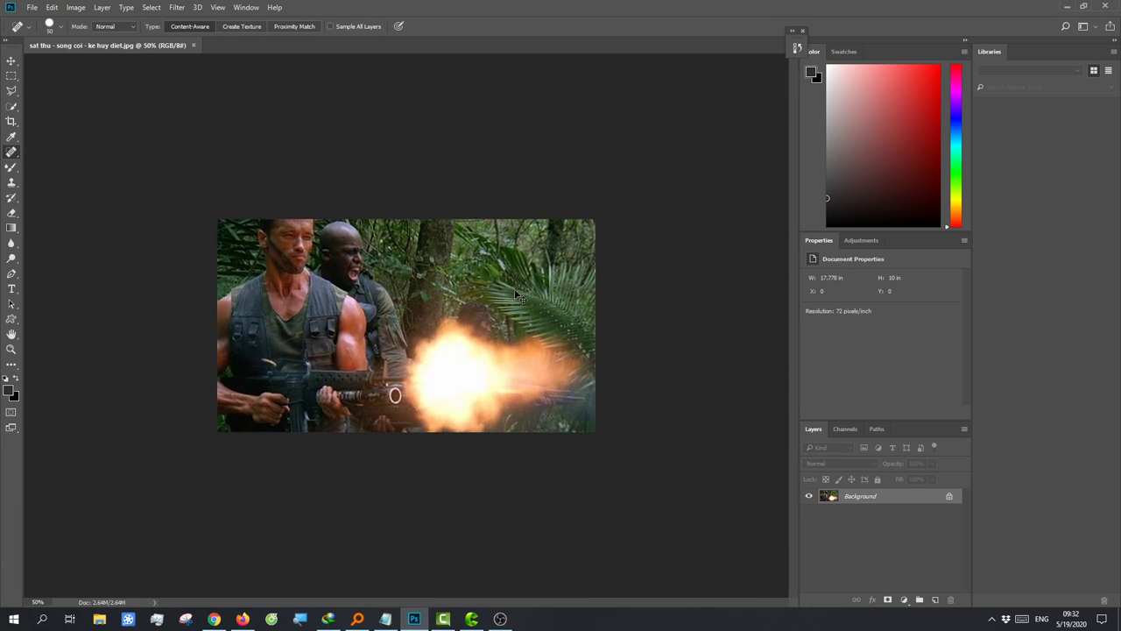
{"action": "scroll", "coordinate": [517, 295], "scroll_direction": "up", "scroll_amount": 3}
{"action": "scroll", "coordinate": [517, 296], "scroll_direction": "down", "scroll_amount": 1}
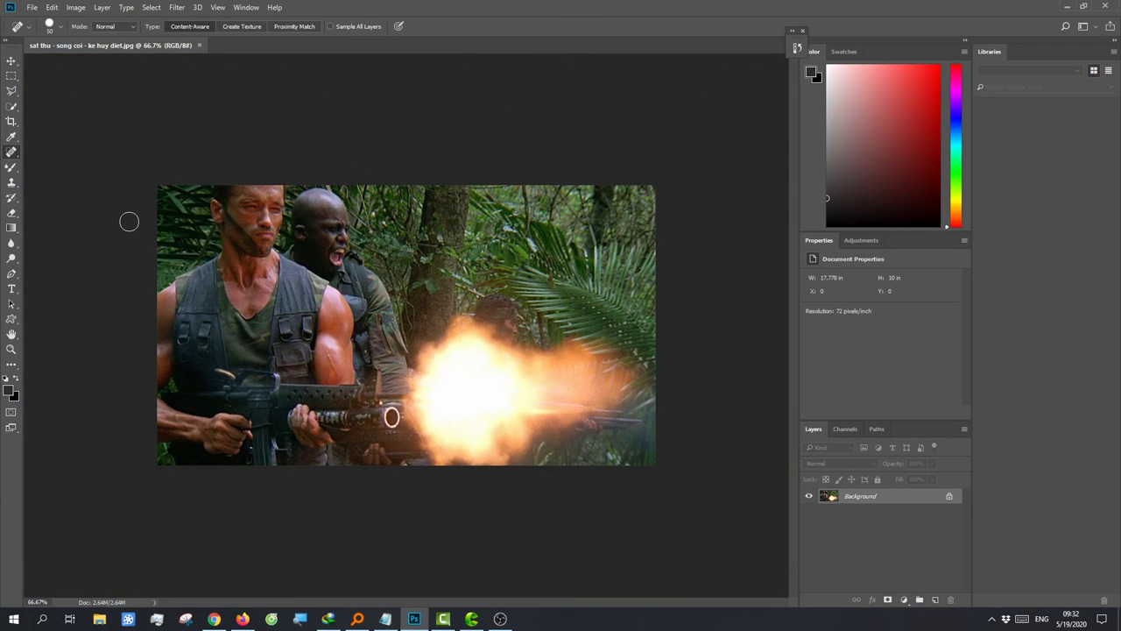
Step: Bring up the Open dialog again with Ctrl+O to pick another image
{"action": "left_click", "coordinate": [32, 7]}
{"action": "key", "text": "Escape"}
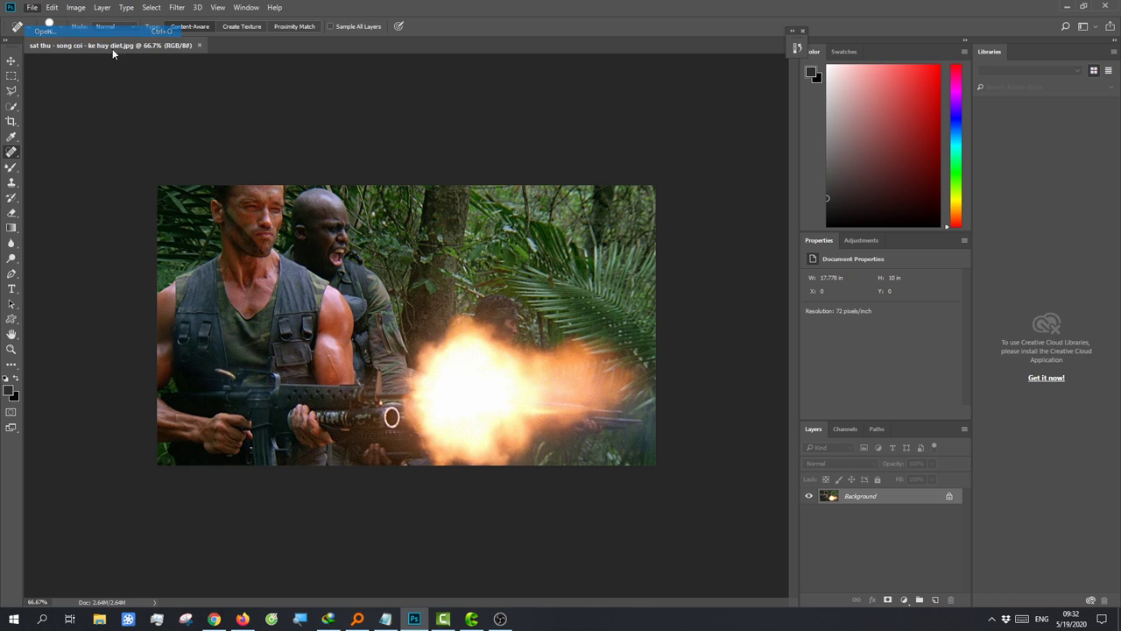
{"action": "key", "text": "ctrl+o"}
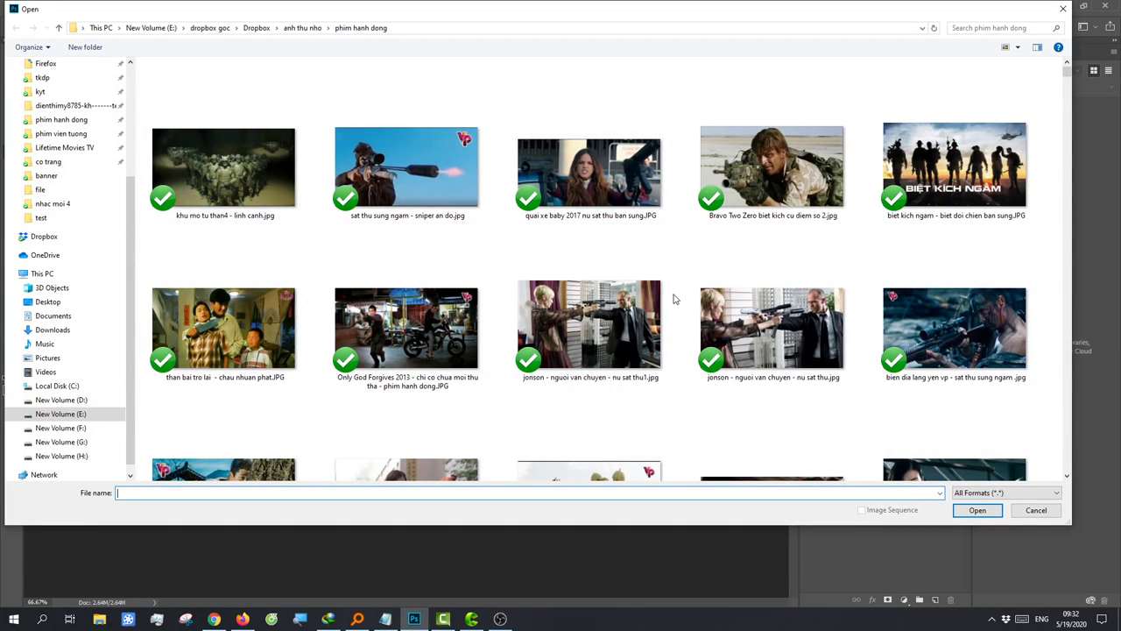
{"action": "scroll", "coordinate": [673, 297], "scroll_direction": "down", "scroll_amount": 5}
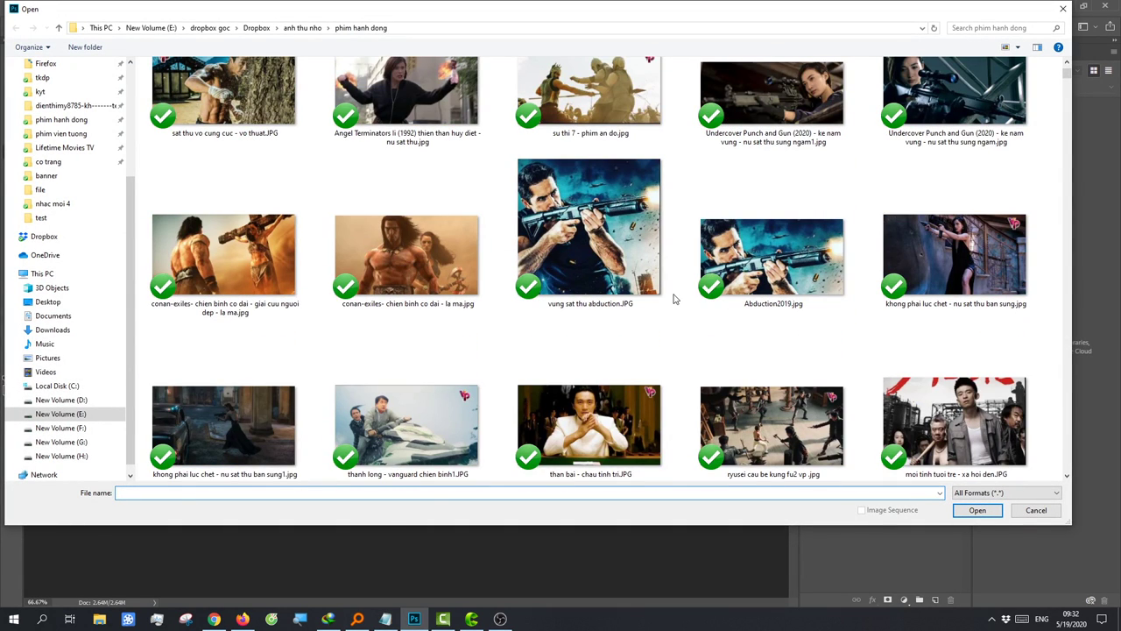
Step: Open khong phai luc chet - nu sat thu ban sung1.jpg in a new tab
{"action": "double_click", "coordinate": [223, 429]}
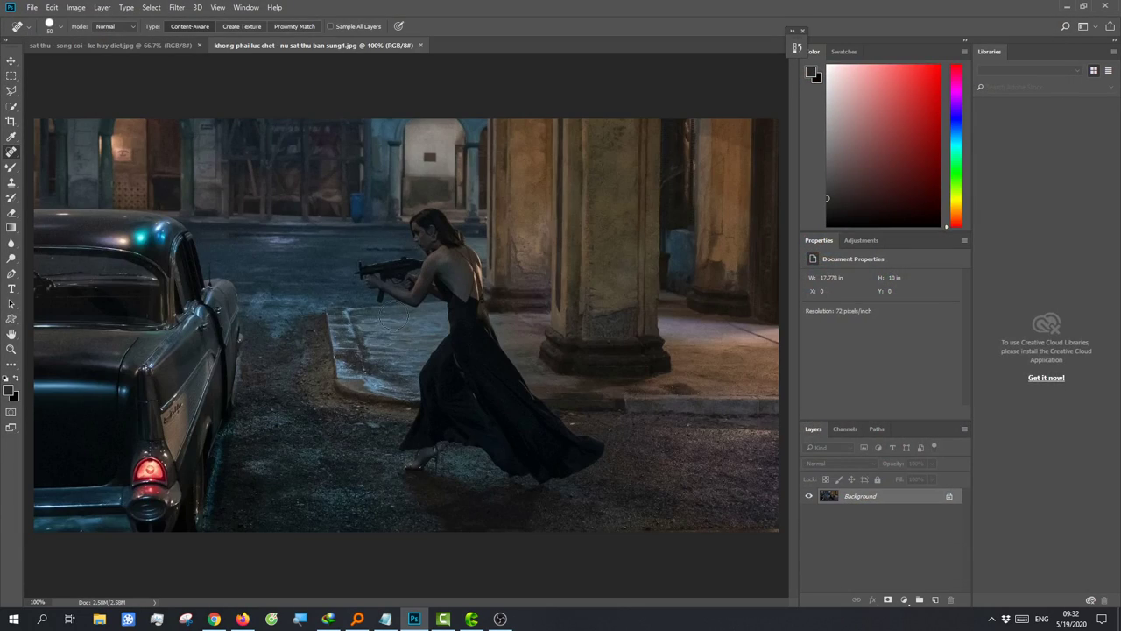
{"action": "scroll", "coordinate": [364, 361], "scroll_direction": "up", "scroll_amount": 3}
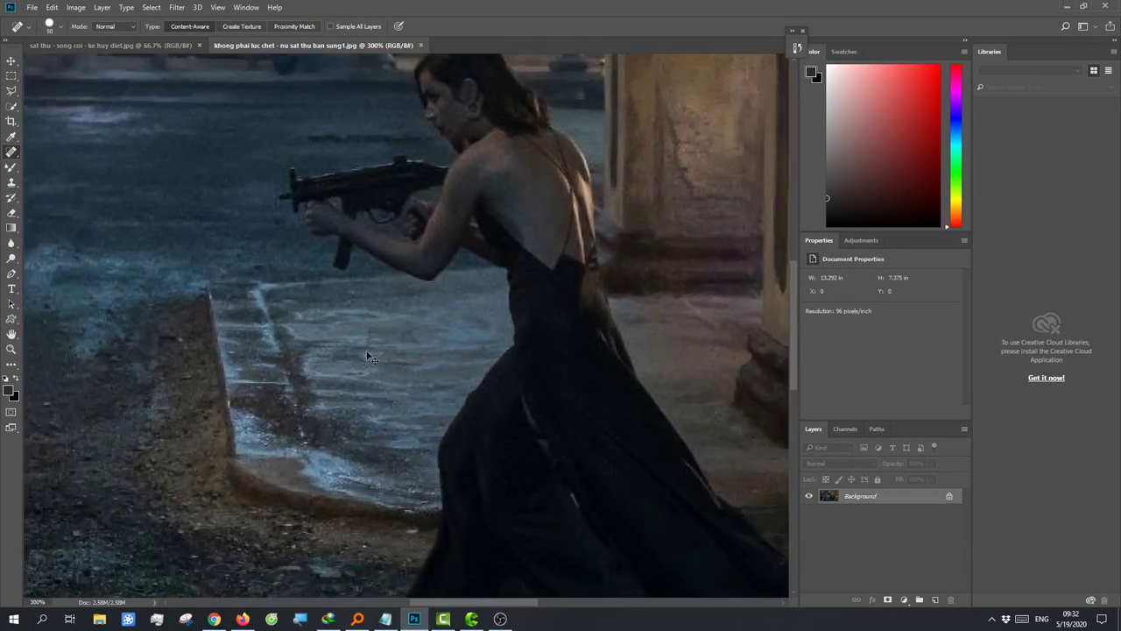
{"action": "scroll", "coordinate": [368, 357], "scroll_direction": "down", "scroll_amount": 3}
{"action": "scroll", "coordinate": [368, 357], "scroll_direction": "down", "scroll_amount": 1}
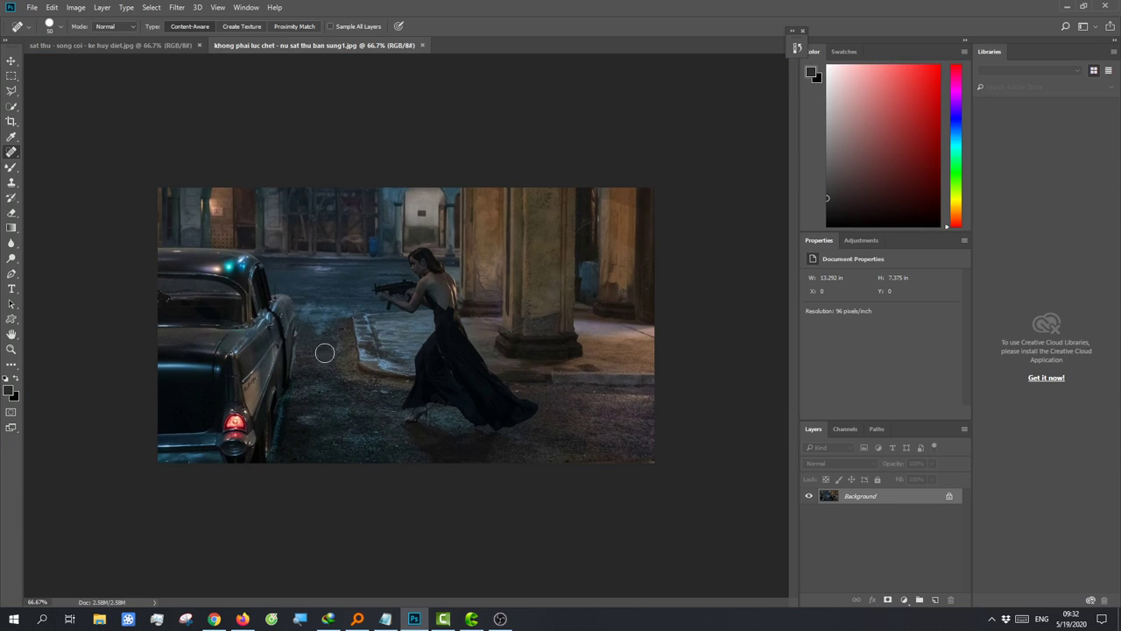
Step: Brighten the image with a raised Curves line and spot-heal one spot beside the woman
{"action": "key", "text": "ctrl+m"}
{"action": "left_click_drag", "start_coordinate": [819, 317], "coordinate": [793, 293]}
{"action": "left_click", "coordinate": [1031, 217]}
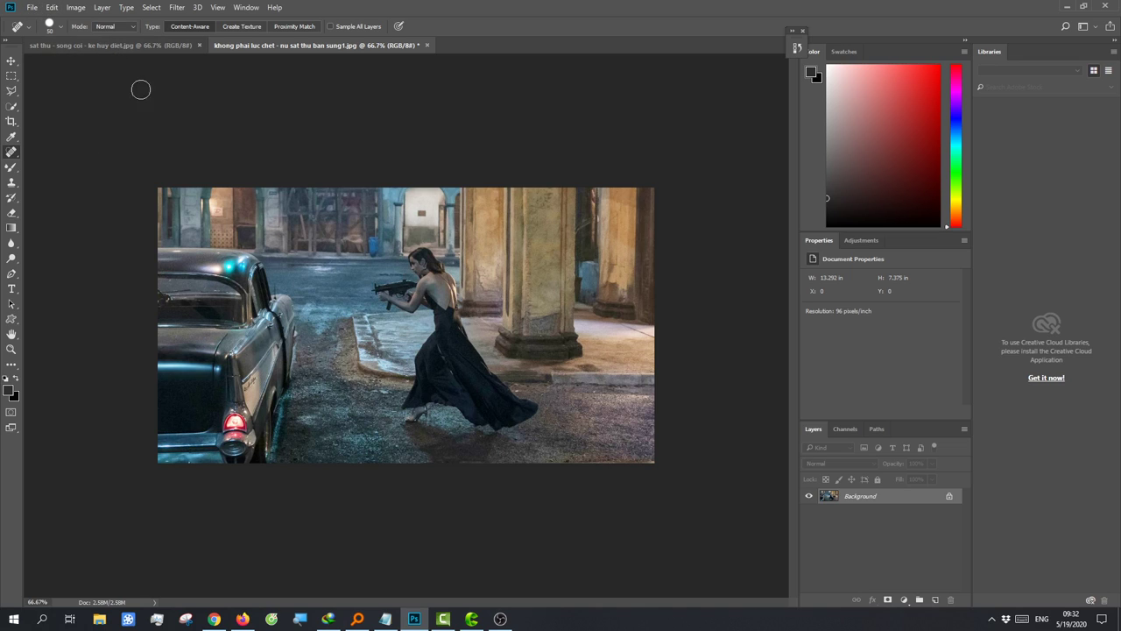
{"action": "left_click", "coordinate": [378, 243]}
{"action": "left_click", "coordinate": [33, 7]}
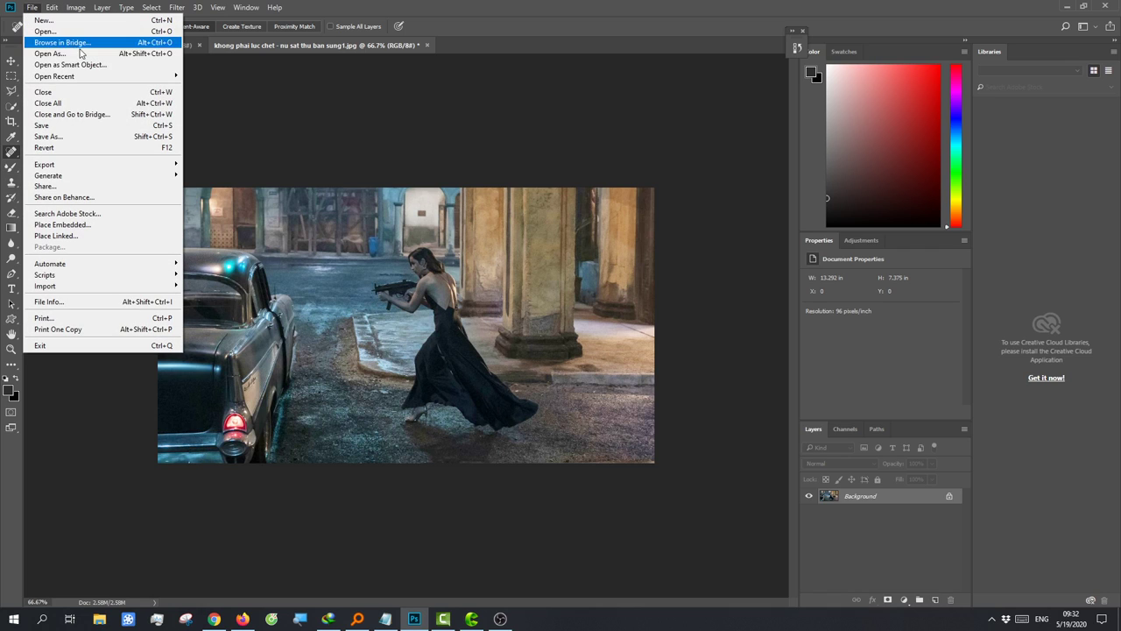
{"action": "mouse_move", "coordinate": [54, 76]}
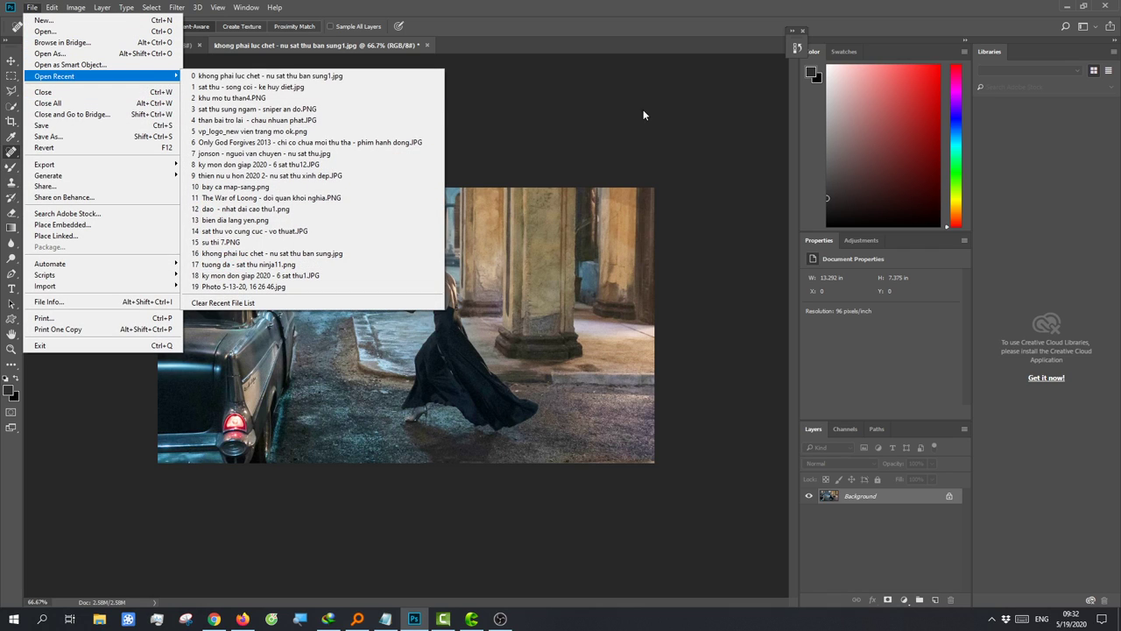
Step: Boost the photo's contrast to 60 with Brightness/Contrast
{"action": "left_click", "coordinate": [643, 115]}
{"action": "left_click", "coordinate": [77, 8]}
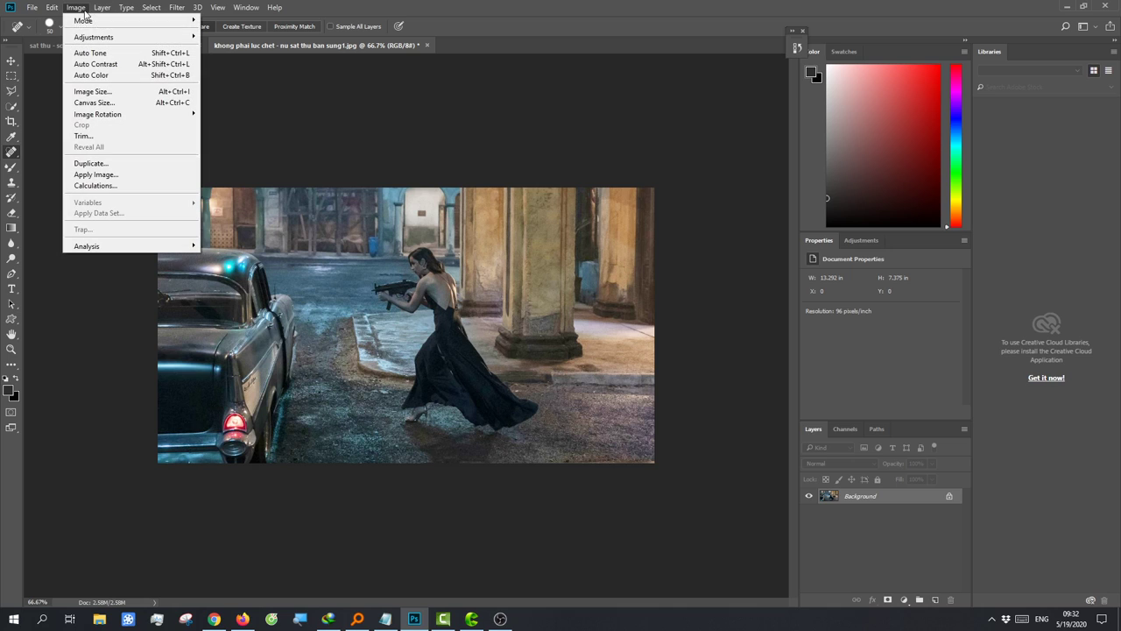
{"action": "left_click", "coordinate": [229, 37]}
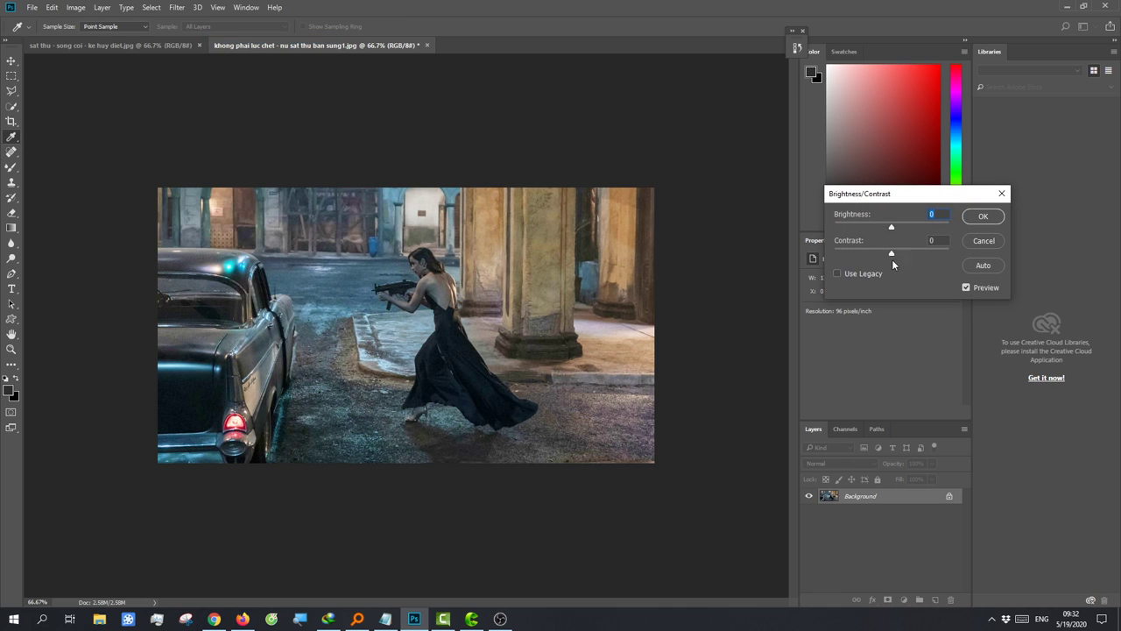
{"action": "left_click_drag", "start_coordinate": [892, 253], "coordinate": [920, 257]}
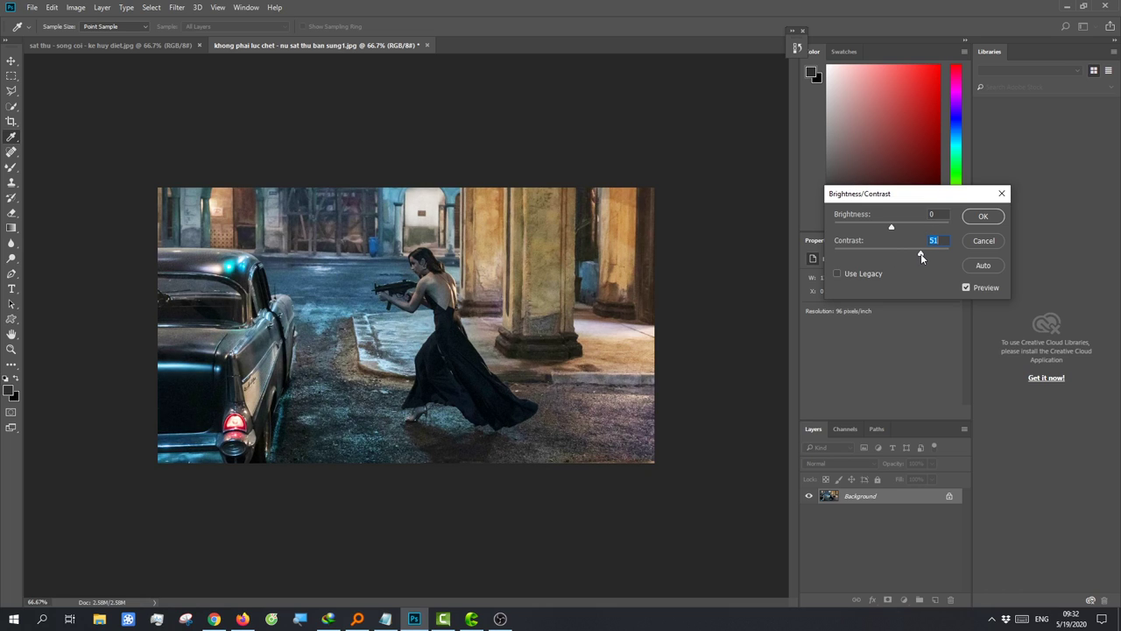
{"action": "mouse_move", "coordinate": [921, 254]}
{"action": "left_mouse_down"}
{"action": "mouse_move", "coordinate": [948, 257]}
{"action": "mouse_move", "coordinate": [924, 257]}
{"action": "left_mouse_up"}
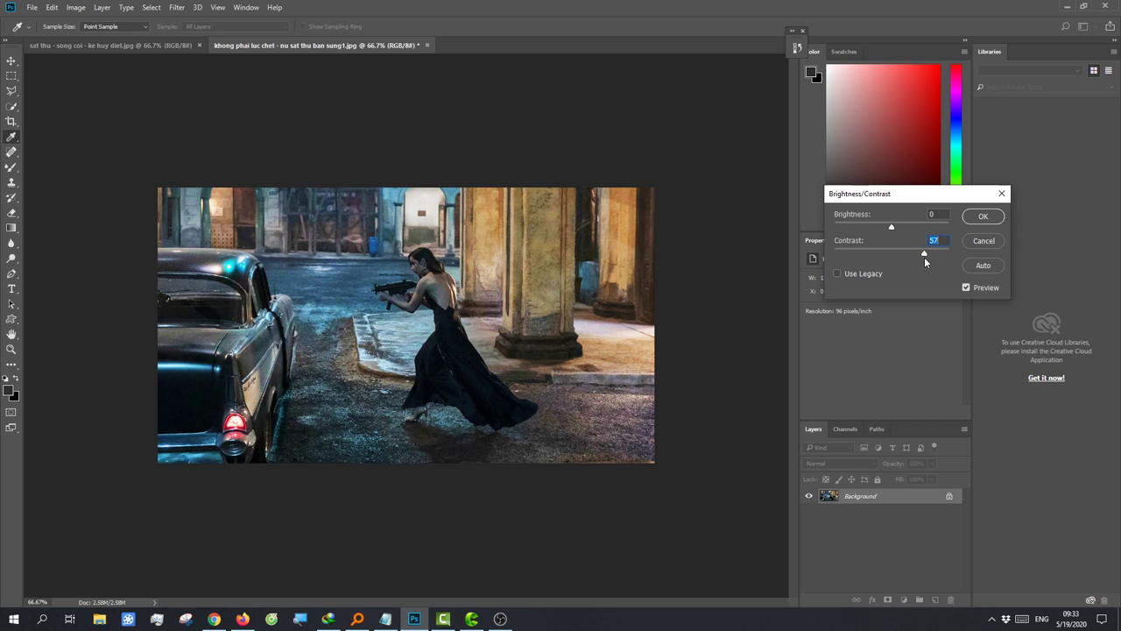
{"action": "left_click", "coordinate": [983, 216]}
Step: Apply a second Brightness/Contrast pass raising contrast to 56
{"action": "key", "text": "j"}
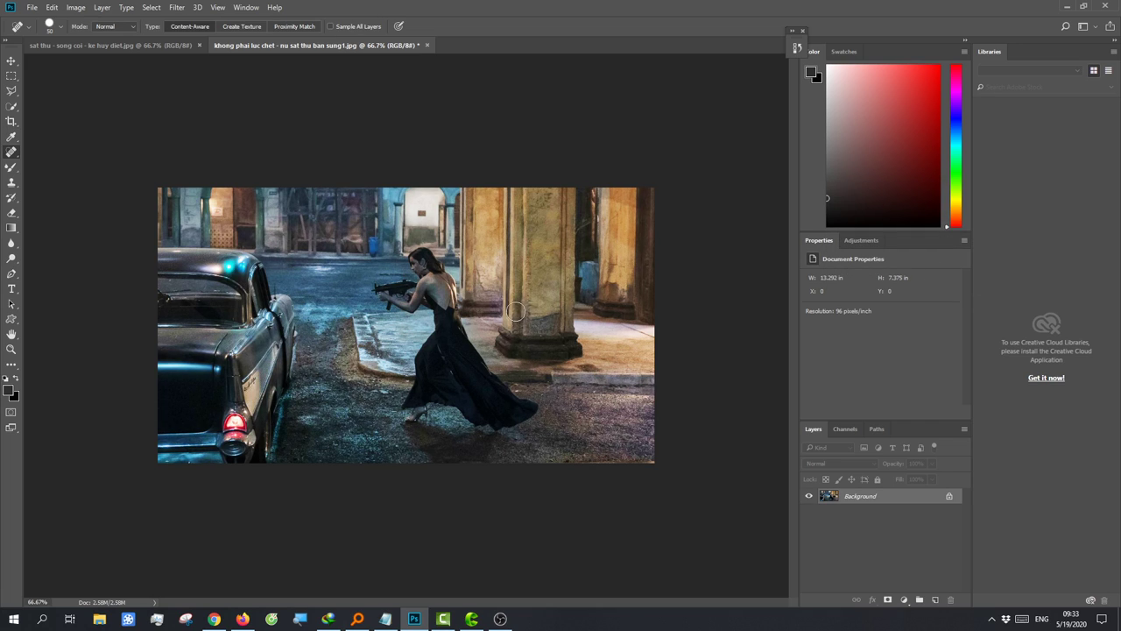
{"action": "left_click", "coordinate": [75, 7]}
{"action": "mouse_move", "coordinate": [94, 37]}
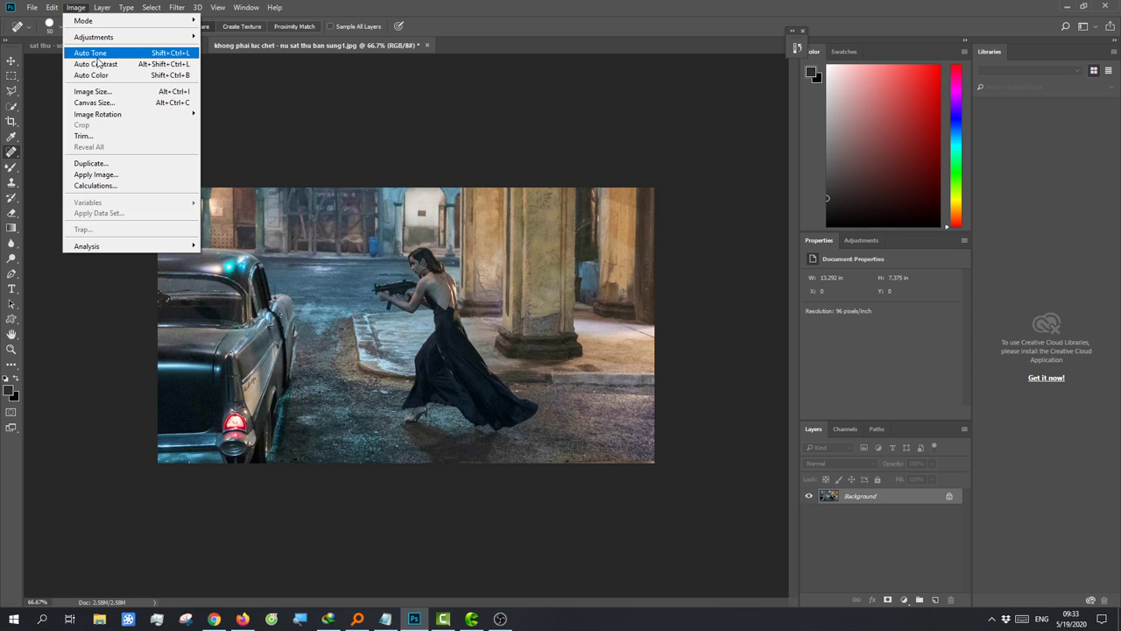
{"action": "left_click", "coordinate": [214, 37]}
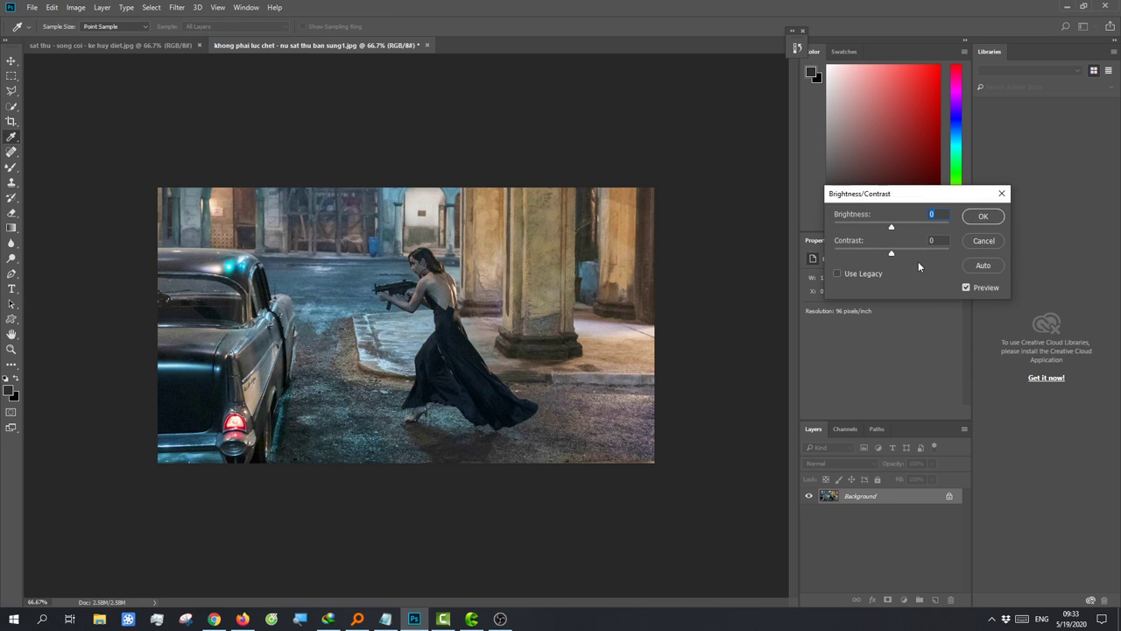
{"action": "left_click_drag", "start_coordinate": [908, 256], "coordinate": [918, 257]}
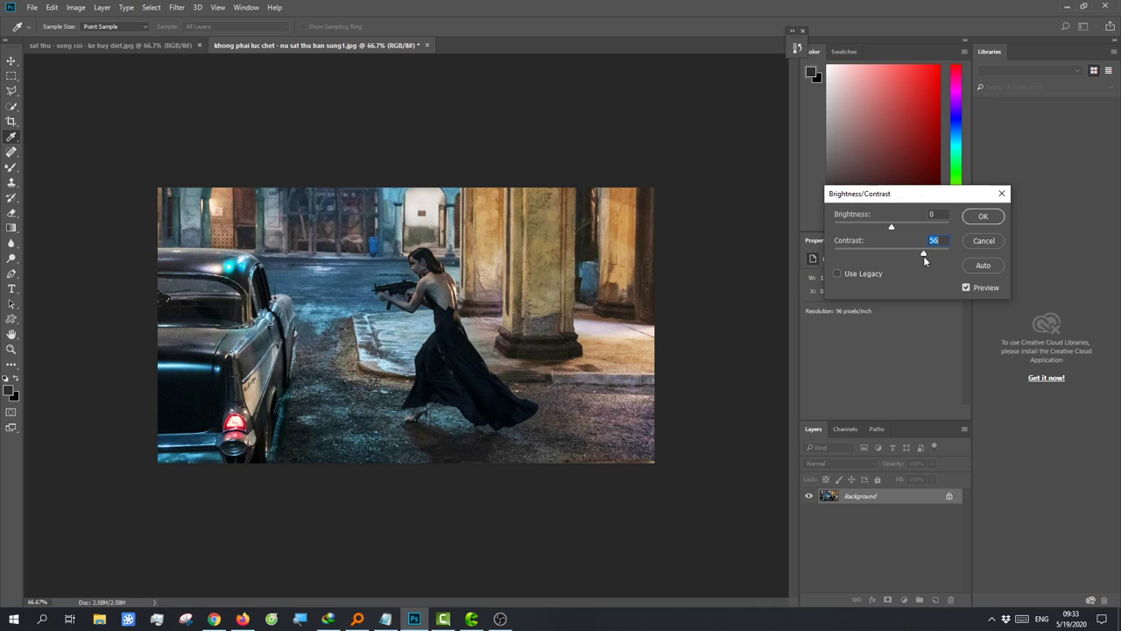
{"action": "left_click", "coordinate": [983, 216]}
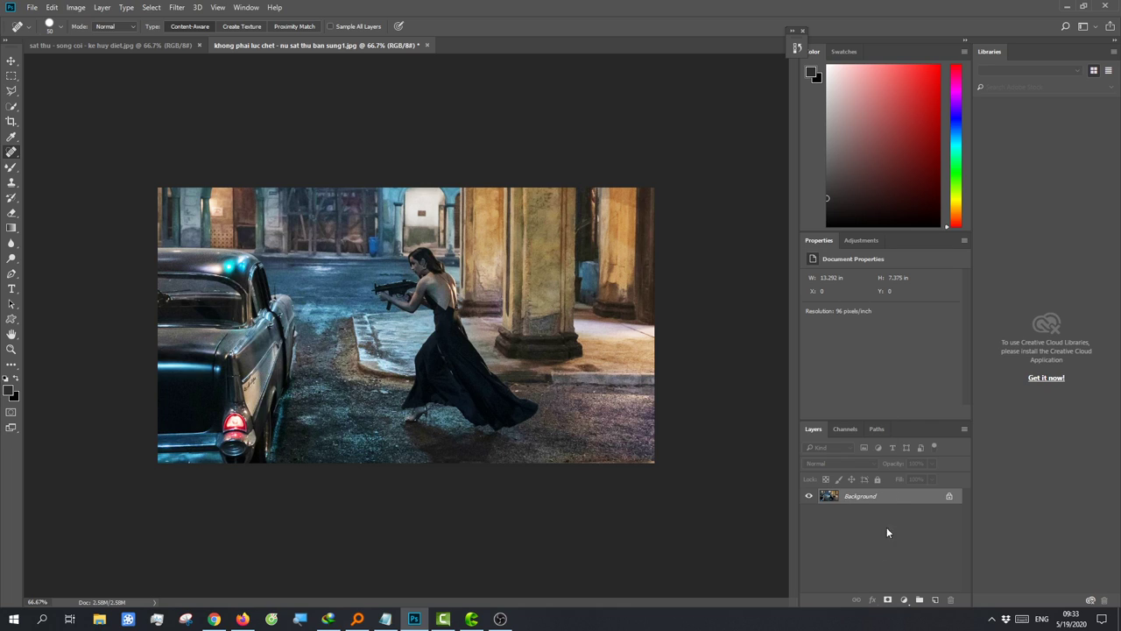
Step: Add a Vibrance adjustment layer above Background, undoing an accidental new group
{"action": "left_click", "coordinate": [918, 600]}
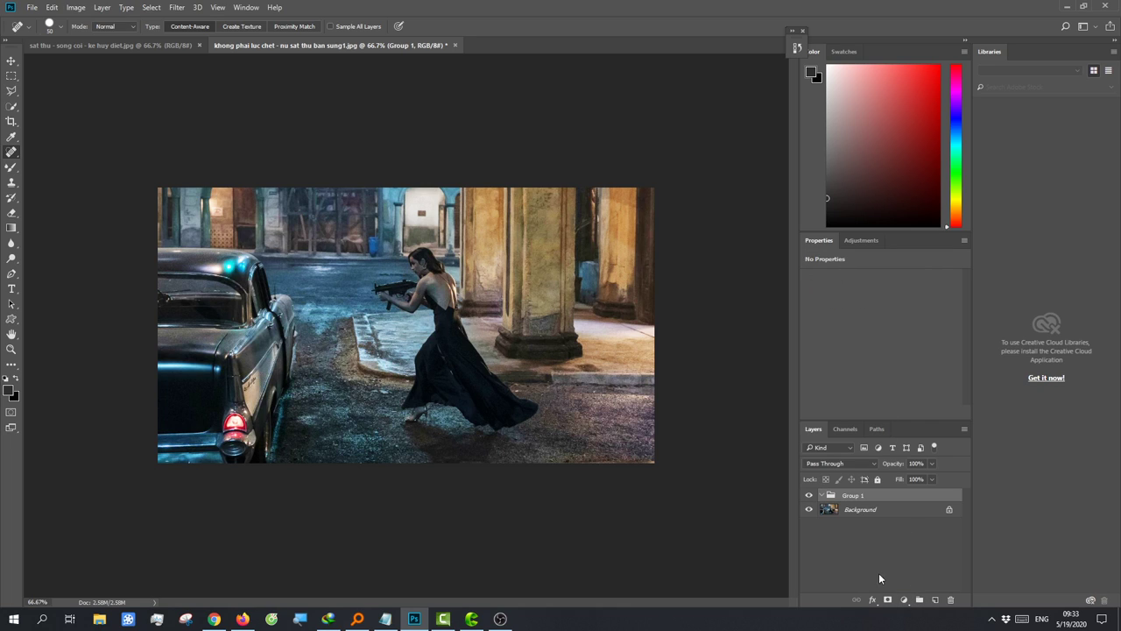
{"action": "key", "text": "ctrl+z"}
{"action": "left_click", "coordinate": [904, 600]}
{"action": "left_click", "coordinate": [938, 448]}
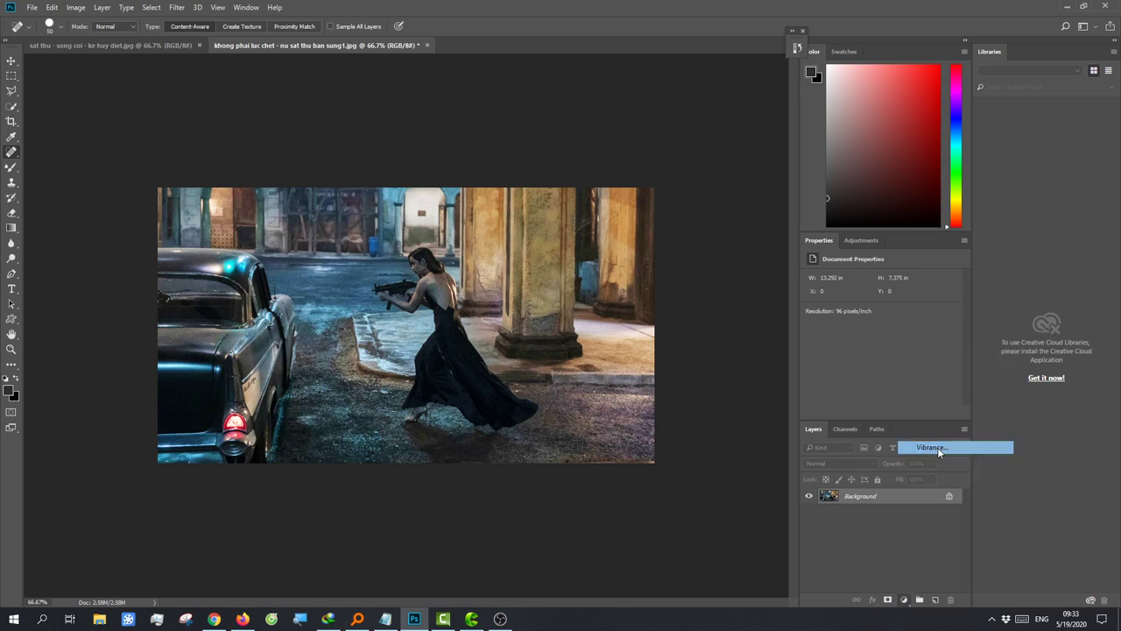
{"action": "mouse_move", "coordinate": [883, 310]}
{"action": "left_mouse_down"}
{"action": "mouse_move", "coordinate": [923, 290]}
{"action": "mouse_move", "coordinate": [915, 297]}
{"action": "left_mouse_up"}
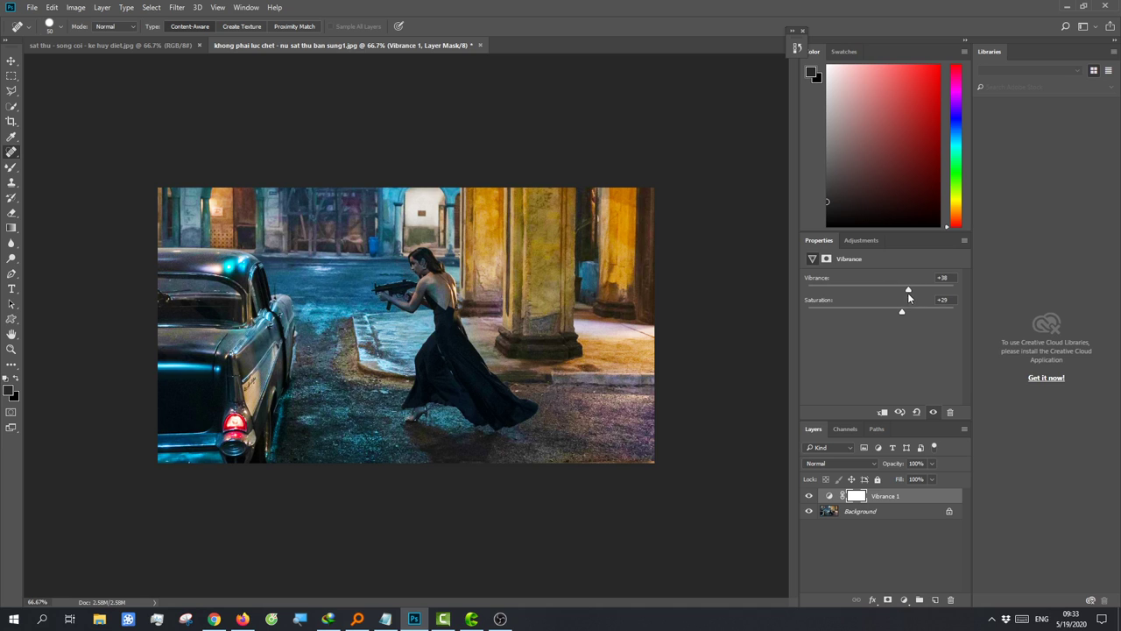
Step: Set the Vibrance layer to Saturation +32 and Vibrance +41, zooming to check the woman
{"action": "scroll", "coordinate": [570, 293], "scroll_direction": "up", "scroll_amount": 3}
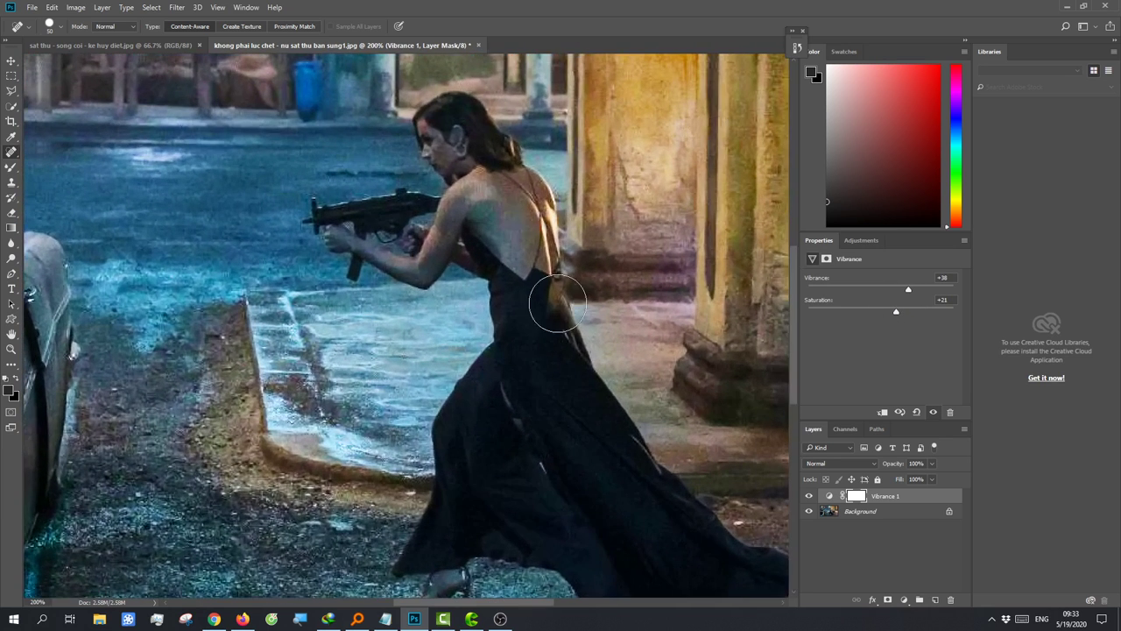
{"action": "key", "text": "ctrl+1"}
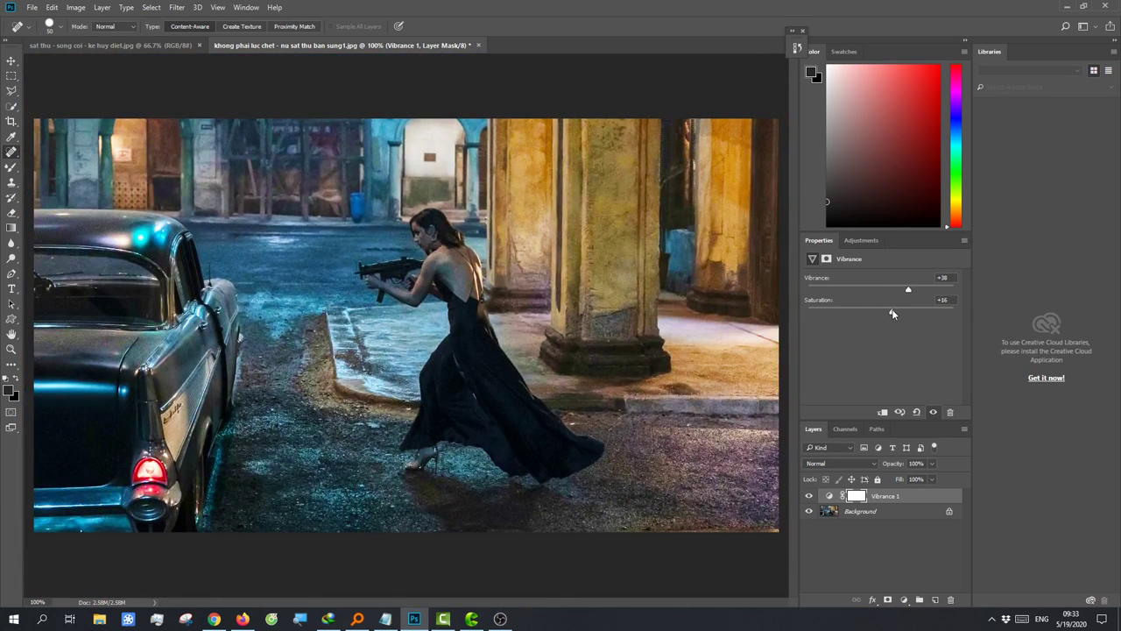
{"action": "left_click_drag", "start_coordinate": [887, 312], "coordinate": [905, 313]}
{"action": "left_click", "coordinate": [912, 287]}
{"action": "key", "text": "ctrl+minus"}
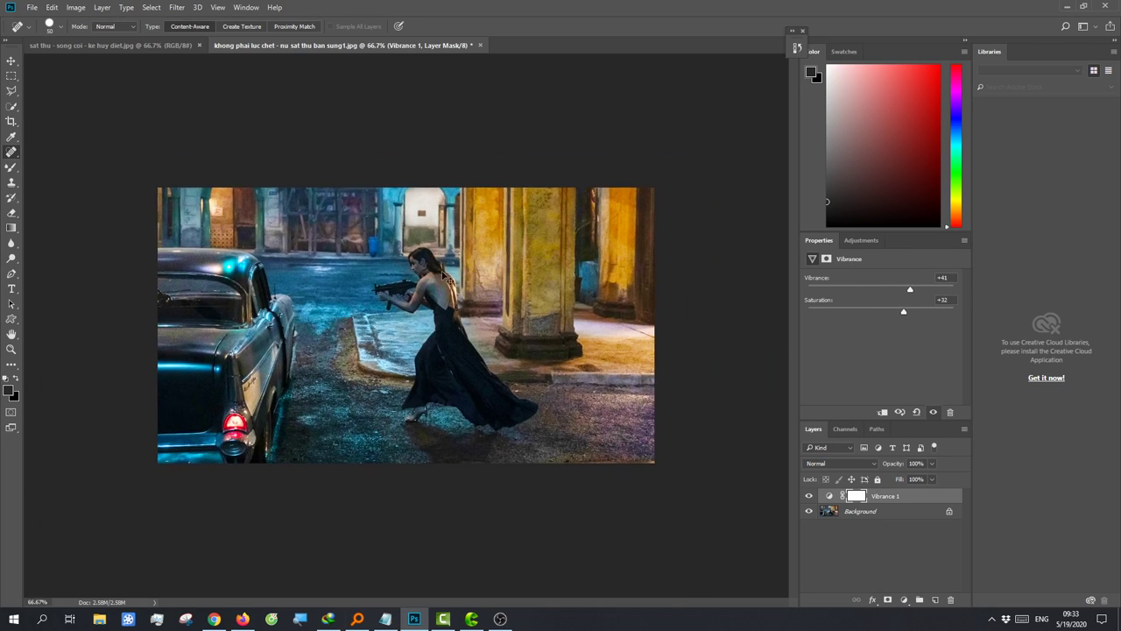
{"action": "key", "text": "ctrl+plus"}
{"action": "key", "text": "ctrl+plus"}
{"action": "key", "text": "ctrl+minus"}
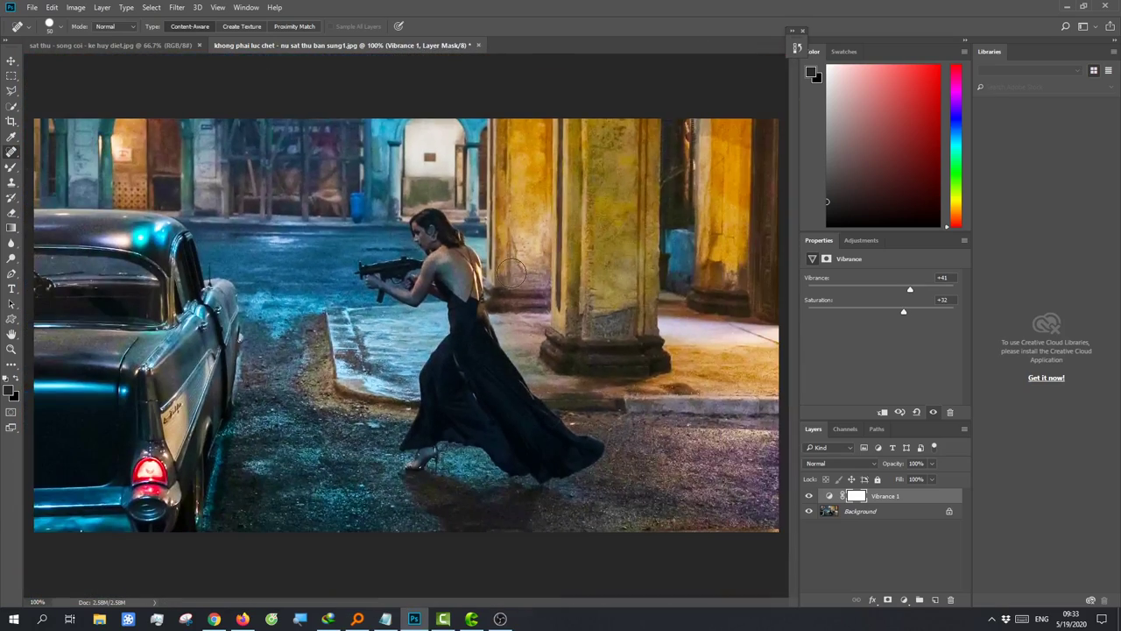
{"action": "key", "text": "ctrl+minus"}
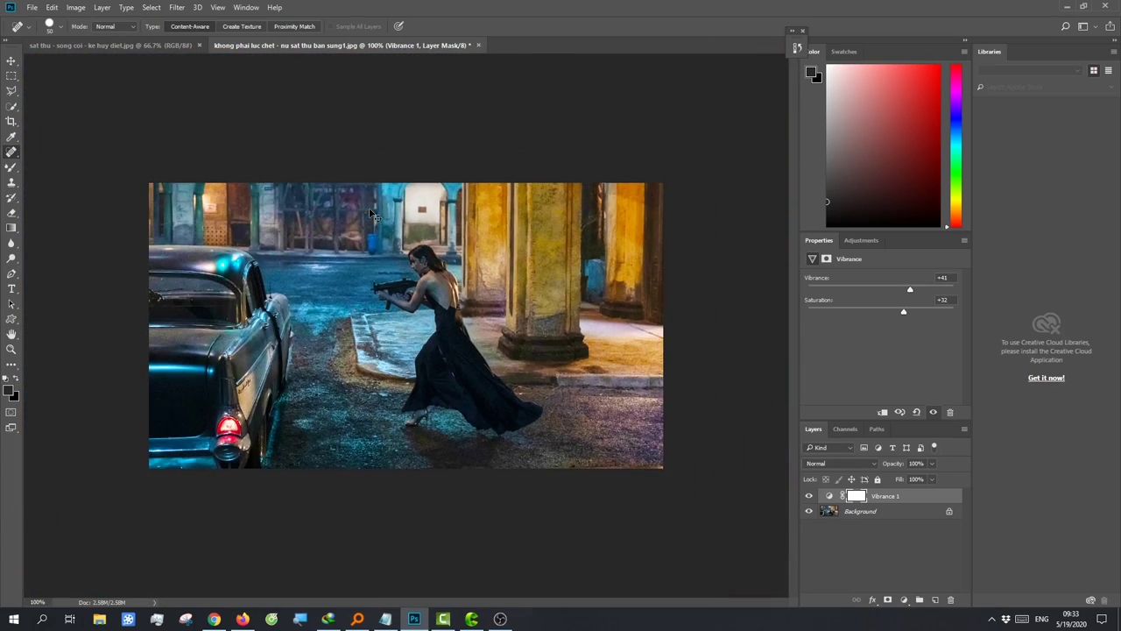
Step: Compare the vibrance edit with the original via History and the layer's visibility toggle
{"action": "left_click", "coordinate": [798, 48]}
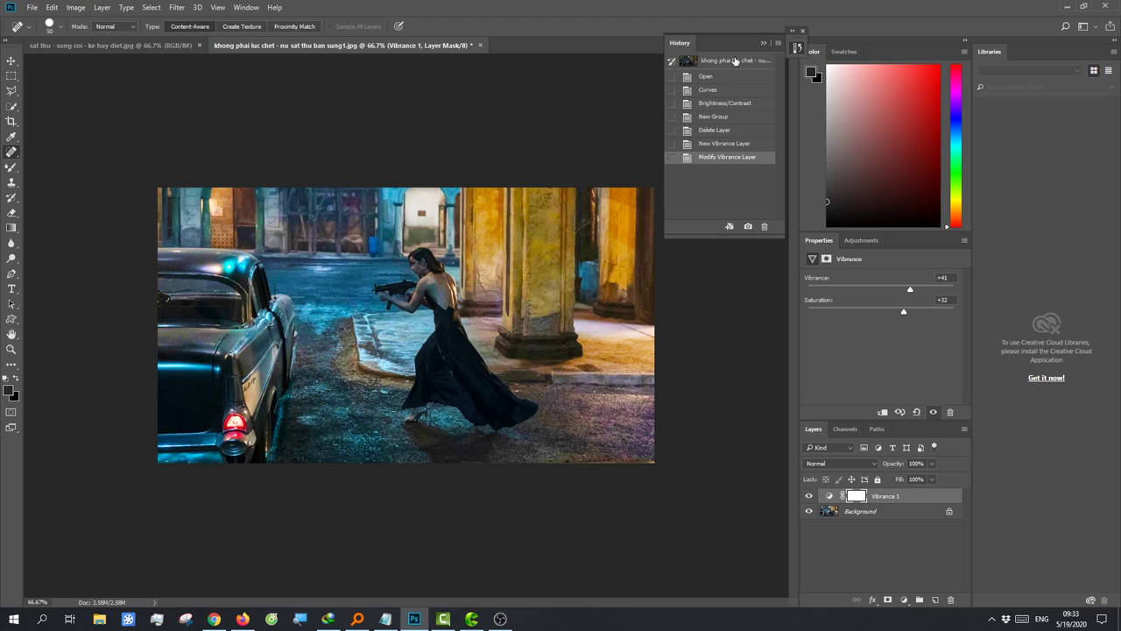
{"action": "left_click", "coordinate": [735, 60]}
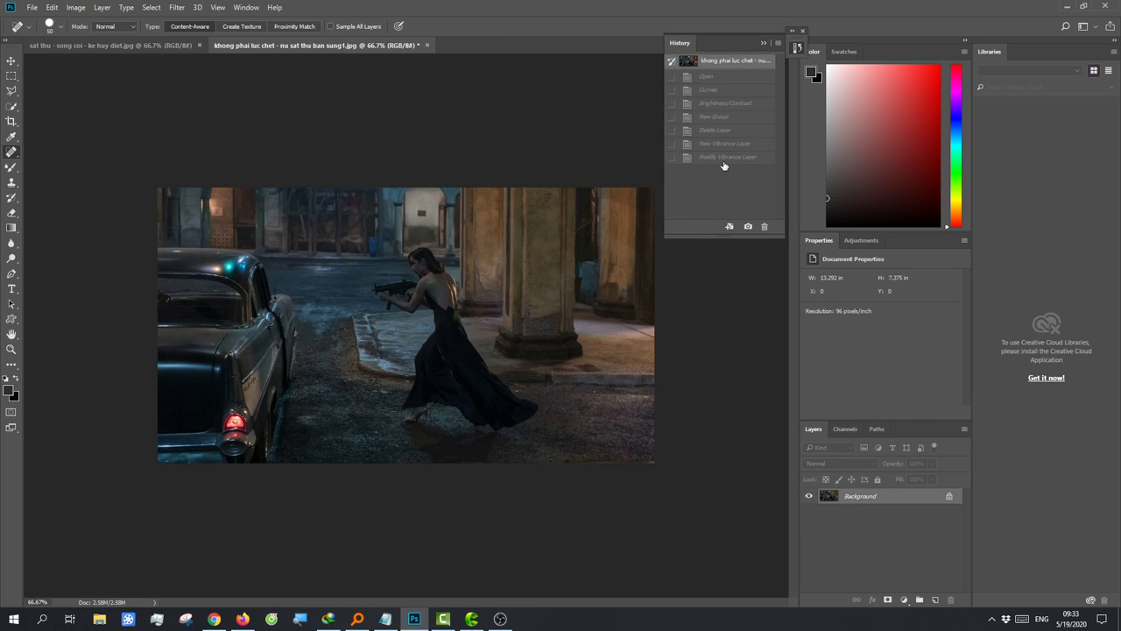
{"action": "left_click", "coordinate": [723, 163]}
{"action": "left_click", "coordinate": [808, 497]}
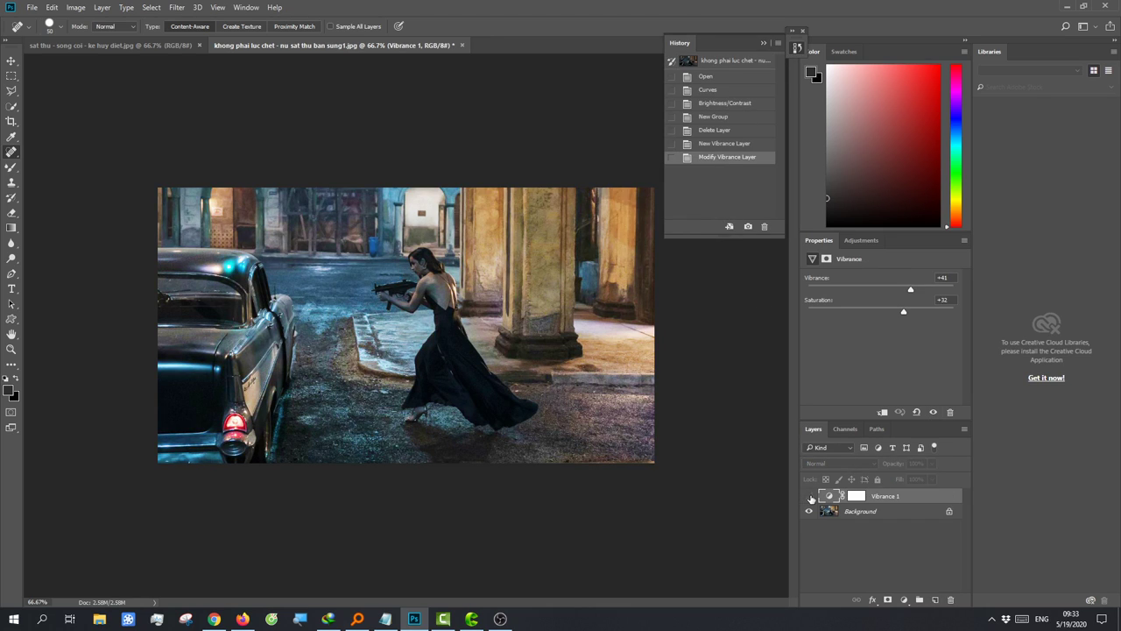
{"action": "left_click", "coordinate": [808, 497]}
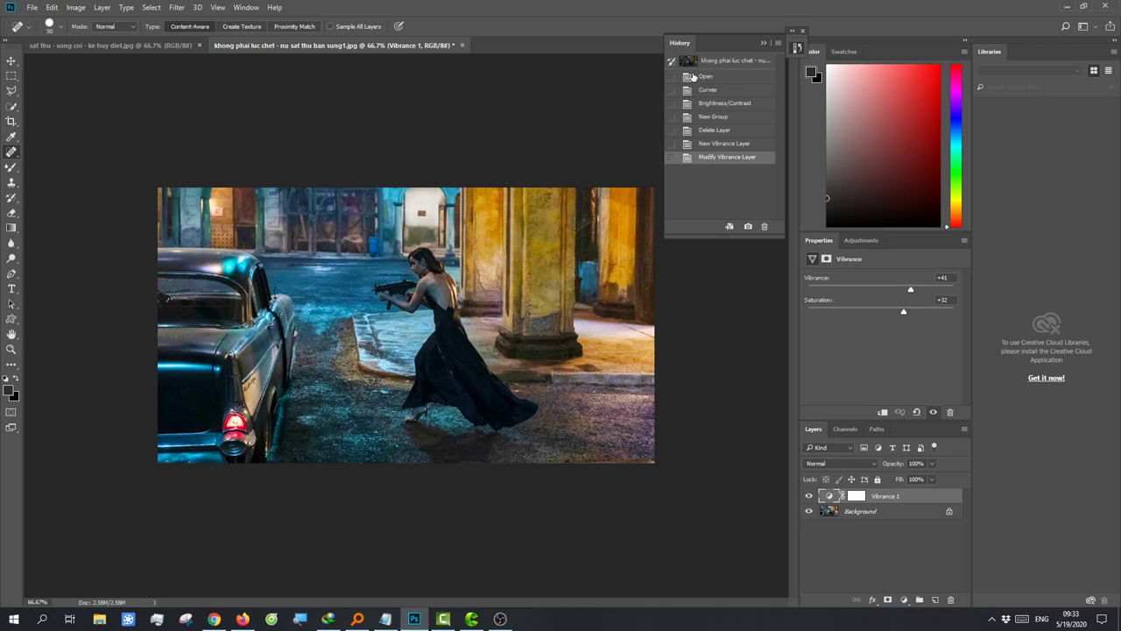
{"action": "left_click", "coordinate": [729, 61]}
{"action": "left_click", "coordinate": [711, 160]}
Step: Close the History panel and switch to the Chrome browser
{"action": "scroll", "coordinate": [666, 346], "scroll_direction": "up", "scroll_amount": 1}
{"action": "scroll", "coordinate": [666, 347], "scroll_direction": "down", "scroll_amount": 1}
{"action": "scroll", "coordinate": [665, 346], "scroll_direction": "down", "scroll_amount": 1}
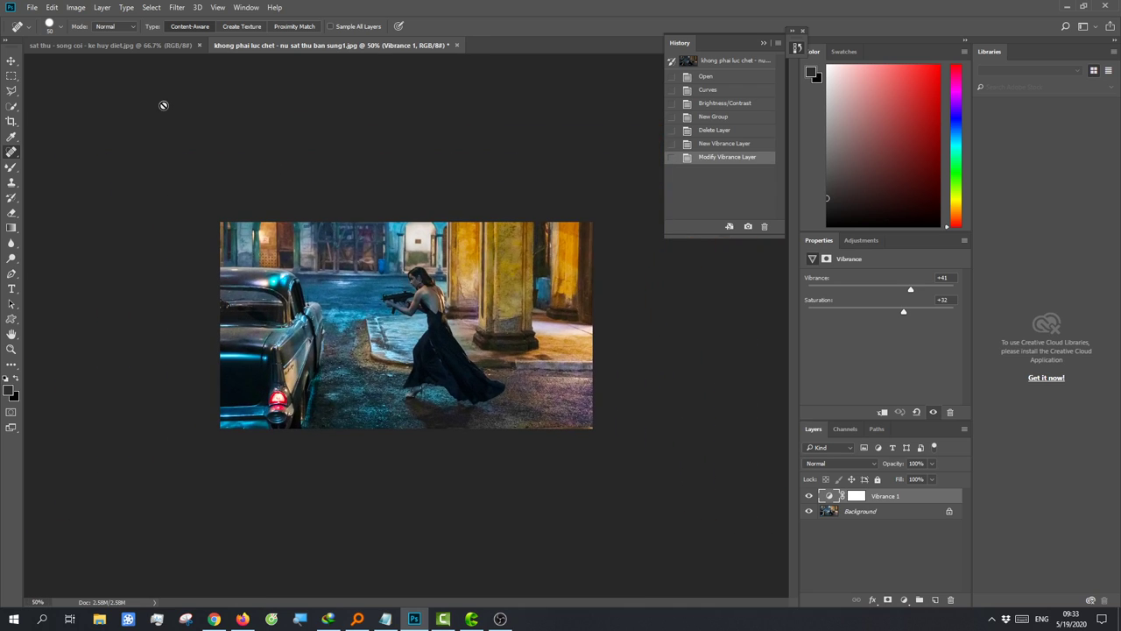
{"action": "left_click", "coordinate": [31, 8]}
{"action": "left_click", "coordinate": [763, 43]}
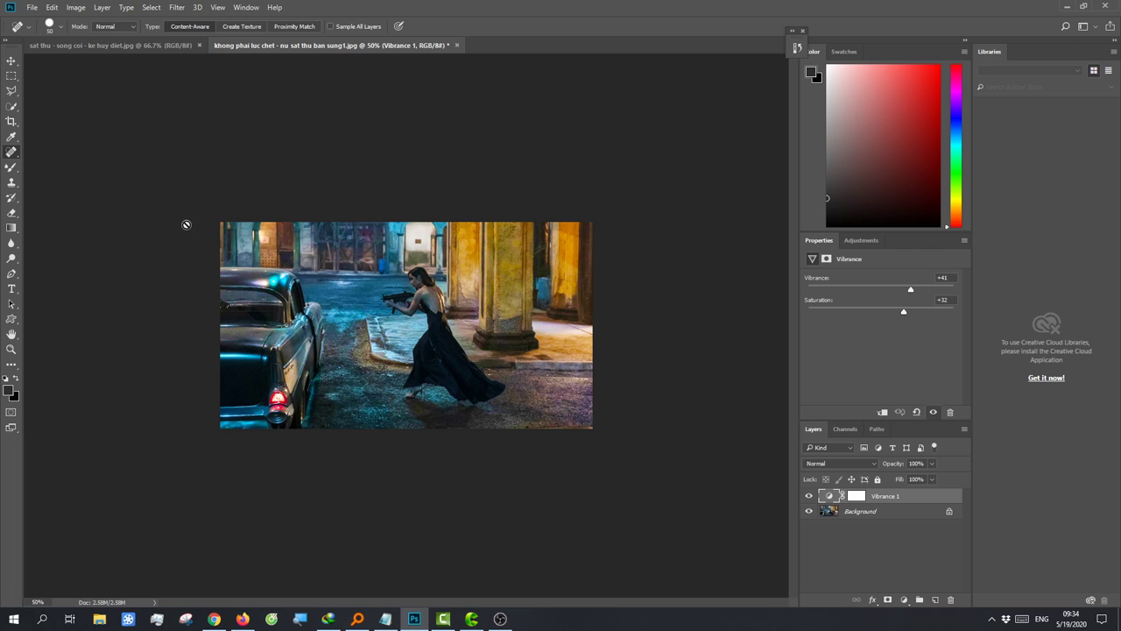
{"action": "left_click", "coordinate": [214, 618]}
Step: Translate 'ảnh đã ok hơn rồi' in Google Translate from a new tab, then return to Photoshop
{"action": "left_click", "coordinate": [855, 9]}
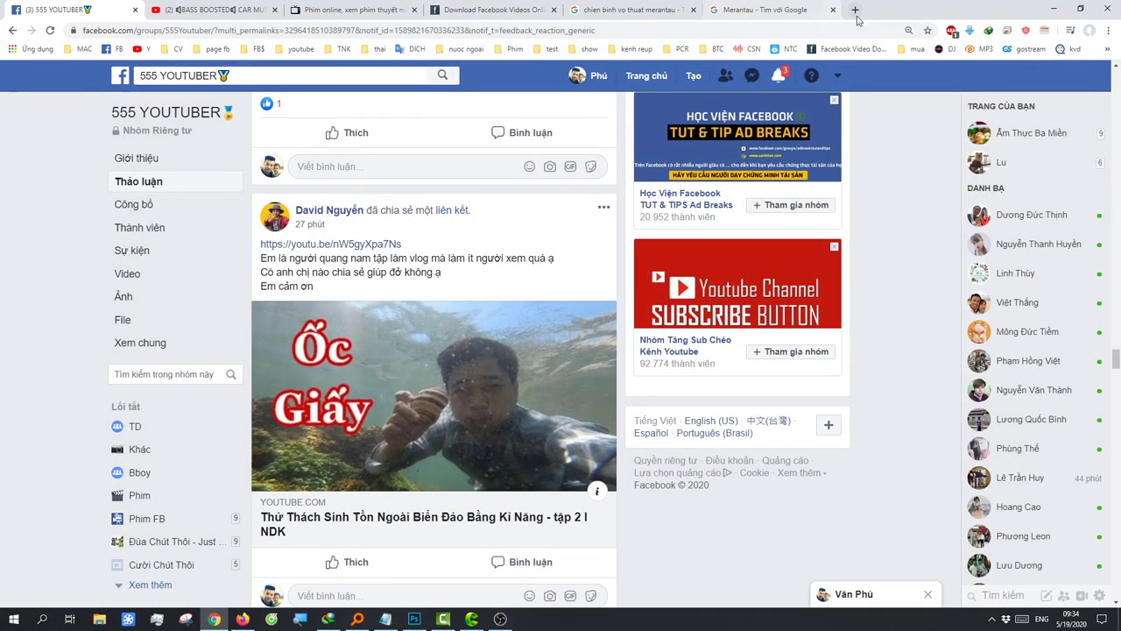
{"action": "left_click", "coordinate": [412, 48]}
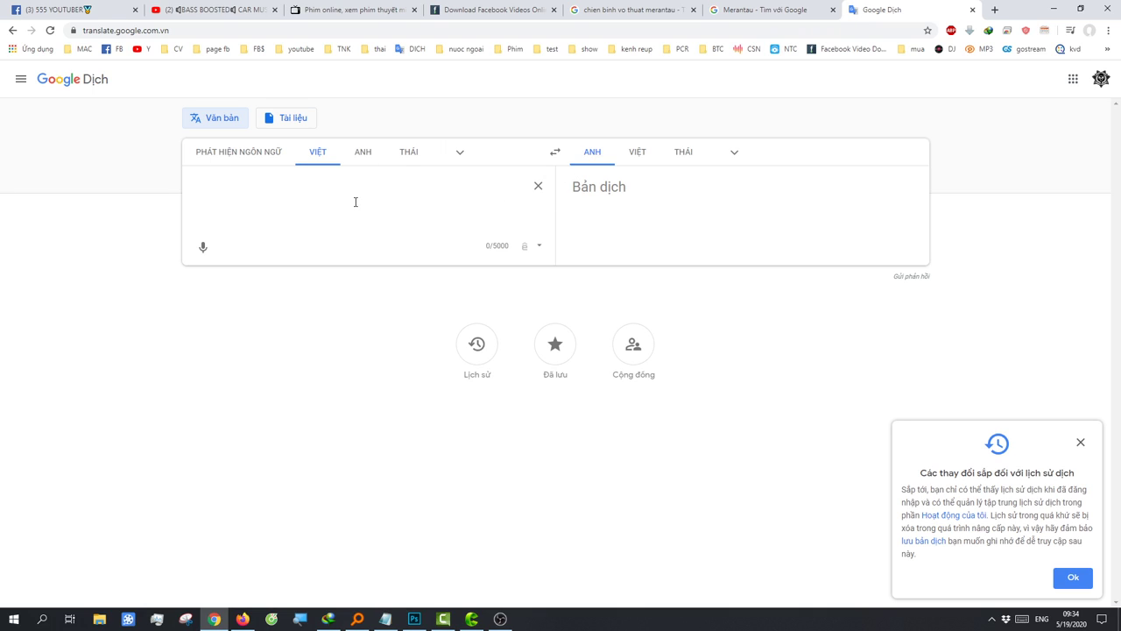
{"action": "type", "text": "ảnh đa"}
{"action": "type", "text": "ơn r "}
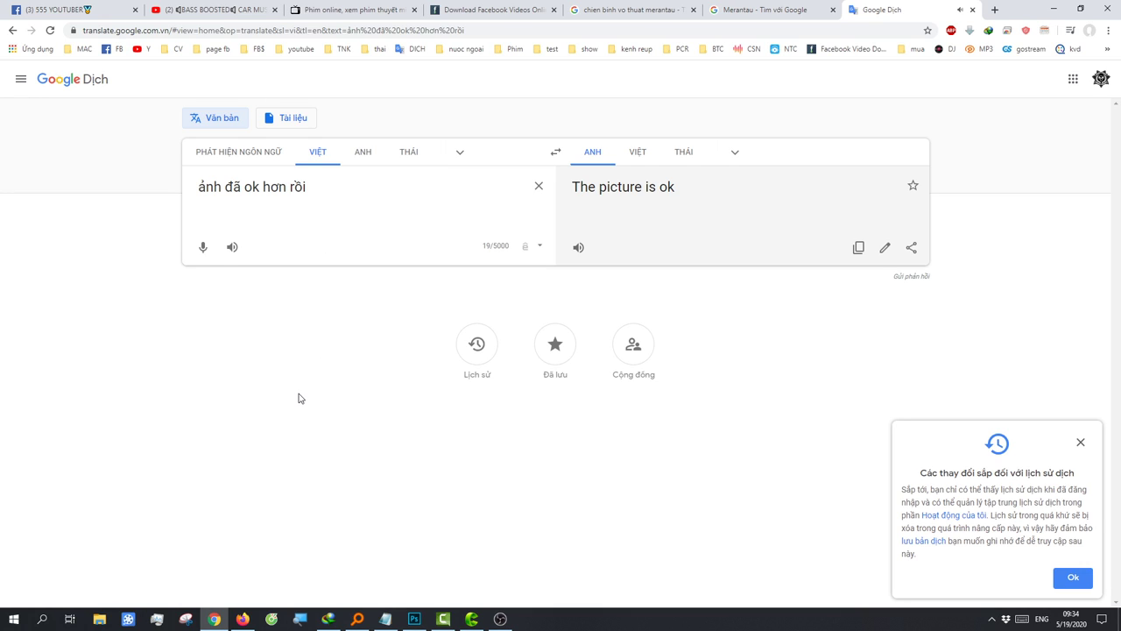
{"action": "type", "text": " zzz"}
{"action": "left_click", "coordinate": [500, 619]}
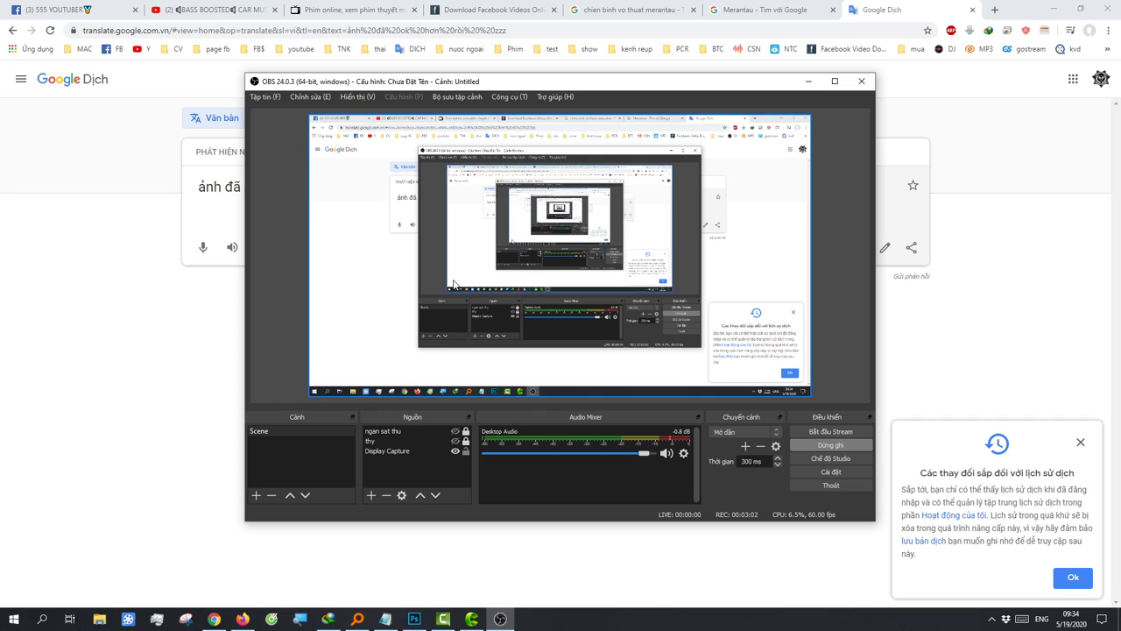
{"action": "left_click", "coordinate": [414, 619]}
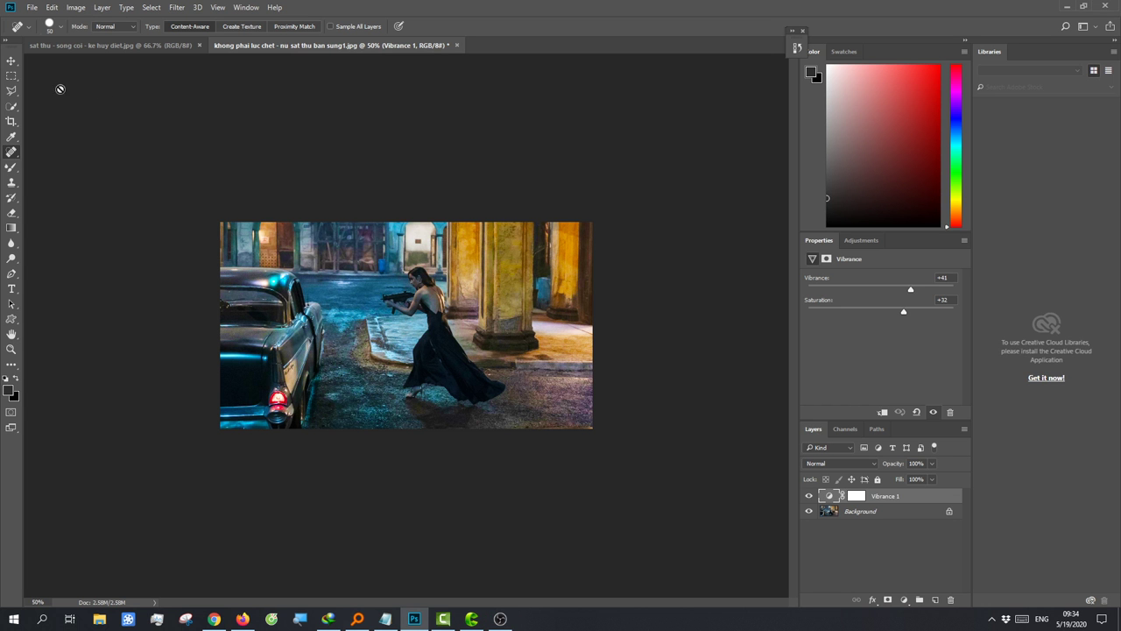
Step: Open vp_logo_new vien trang mo ok.png from the Dropbox banner folder as a new document
{"action": "key", "text": "ctrl+plus"}
{"action": "key", "text": "ctrl+plus"}
{"action": "key", "text": "ctrl+plus"}
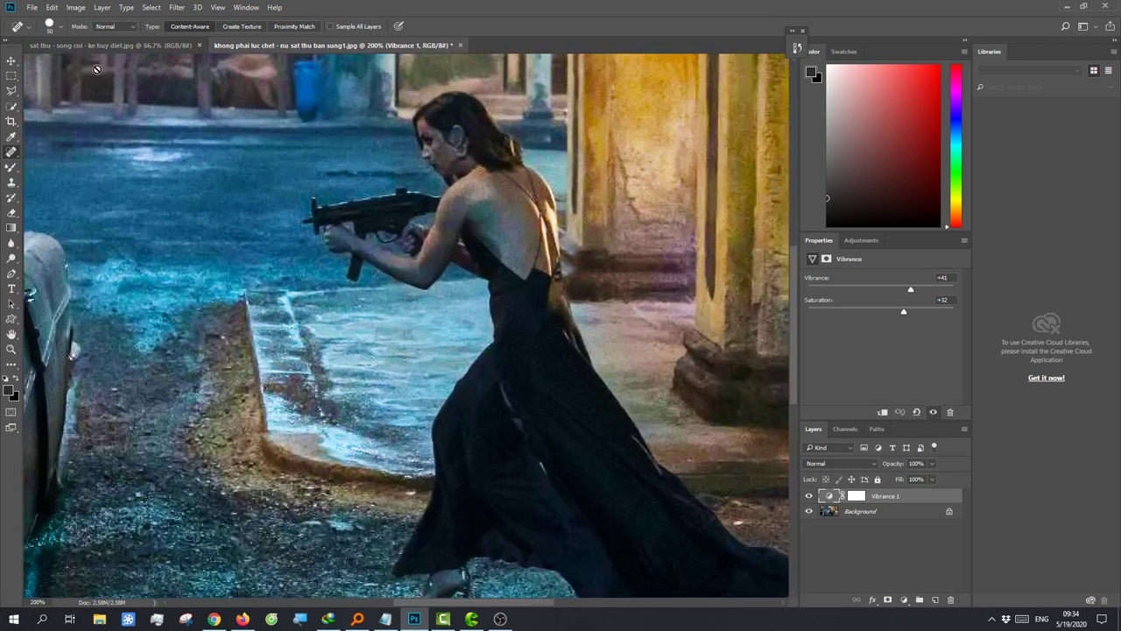
{"action": "key", "text": "ctrl+minus"}
{"action": "key", "text": "ctrl+minus"}
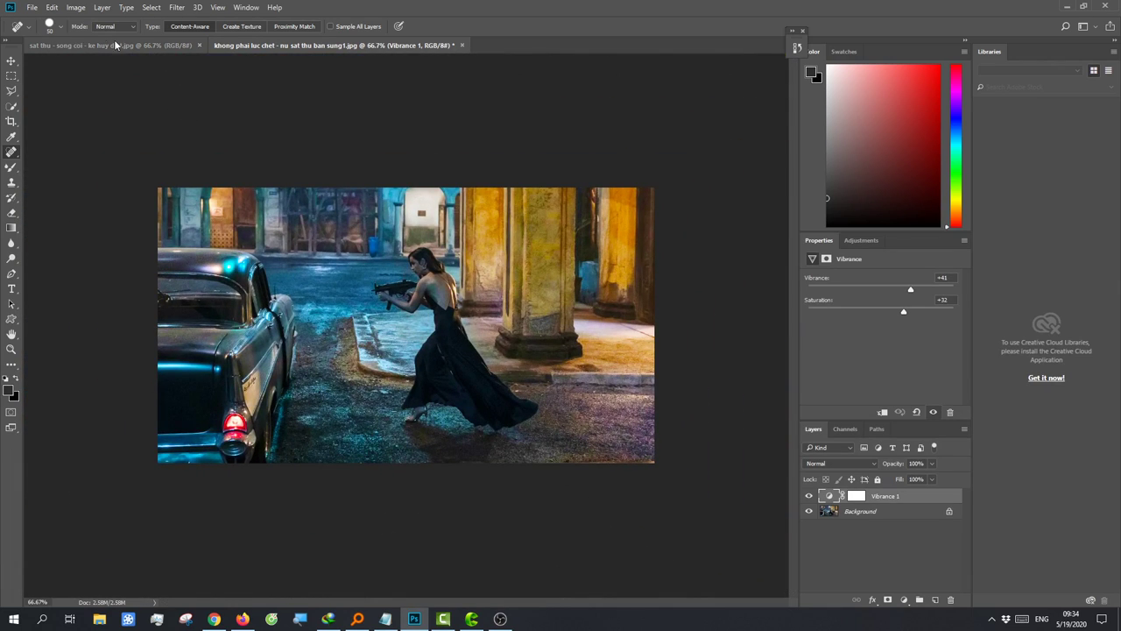
{"action": "left_click", "coordinate": [104, 49]}
{"action": "left_click", "coordinate": [319, 48]}
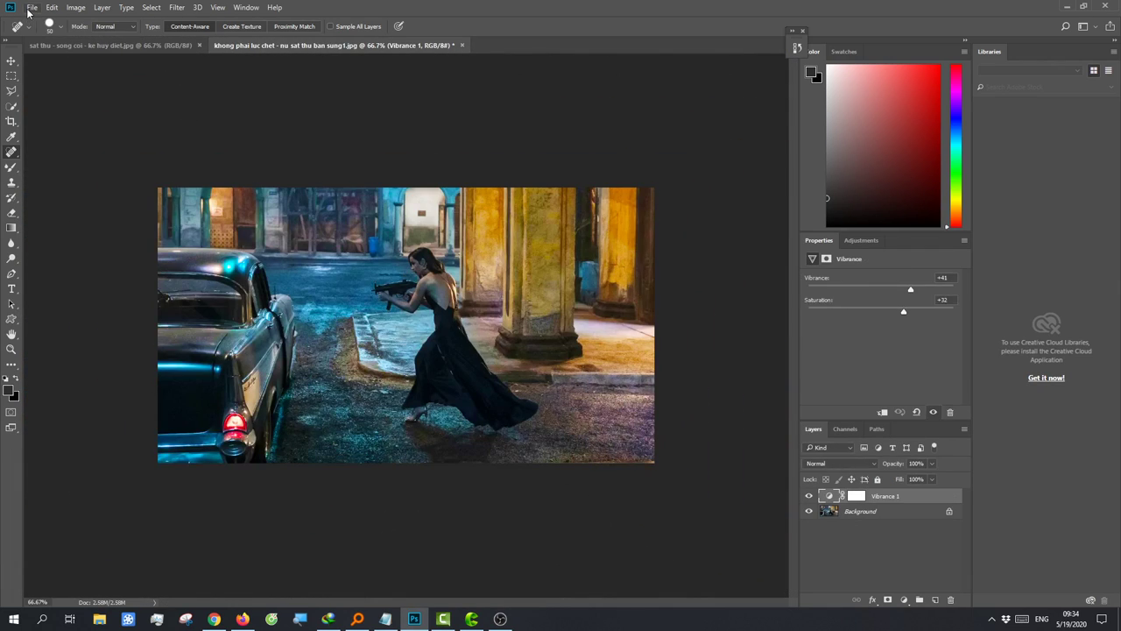
{"action": "left_click", "coordinate": [32, 7]}
{"action": "left_click", "coordinate": [41, 32]}
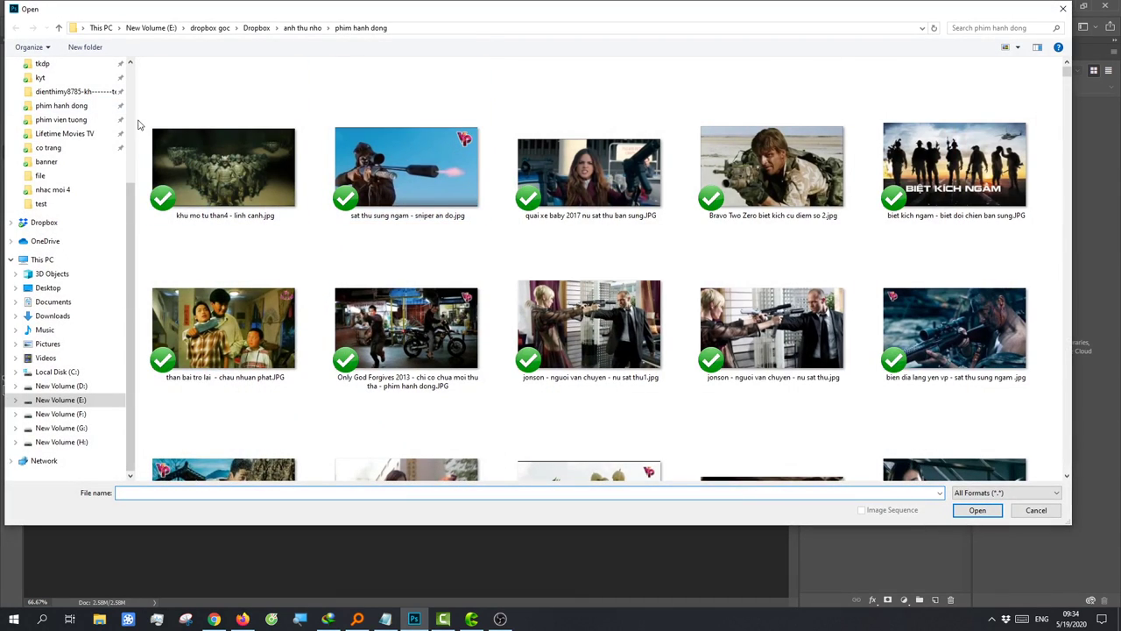
{"action": "scroll", "coordinate": [133, 91], "scroll_direction": "up", "scroll_amount": 5}
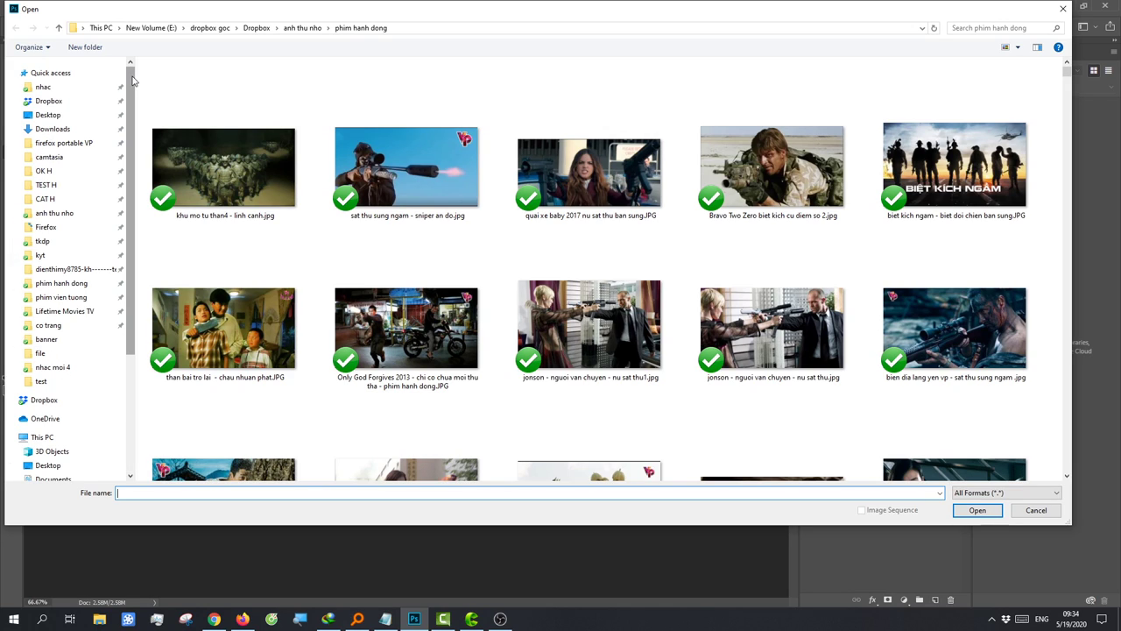
{"action": "left_click", "coordinate": [43, 87]}
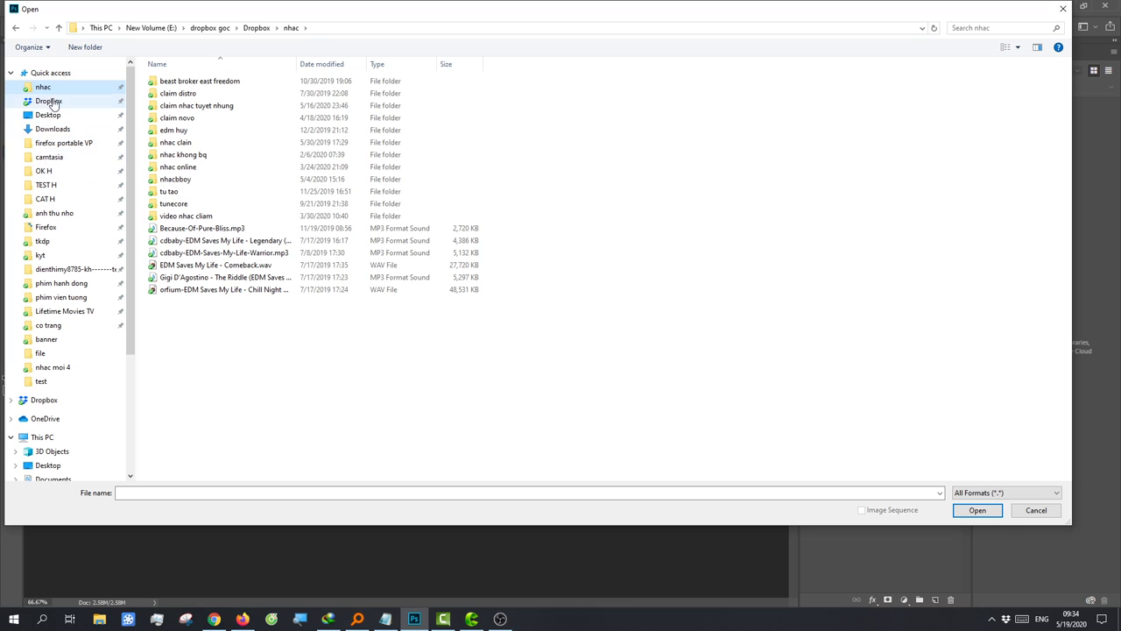
{"action": "left_click", "coordinate": [56, 103]}
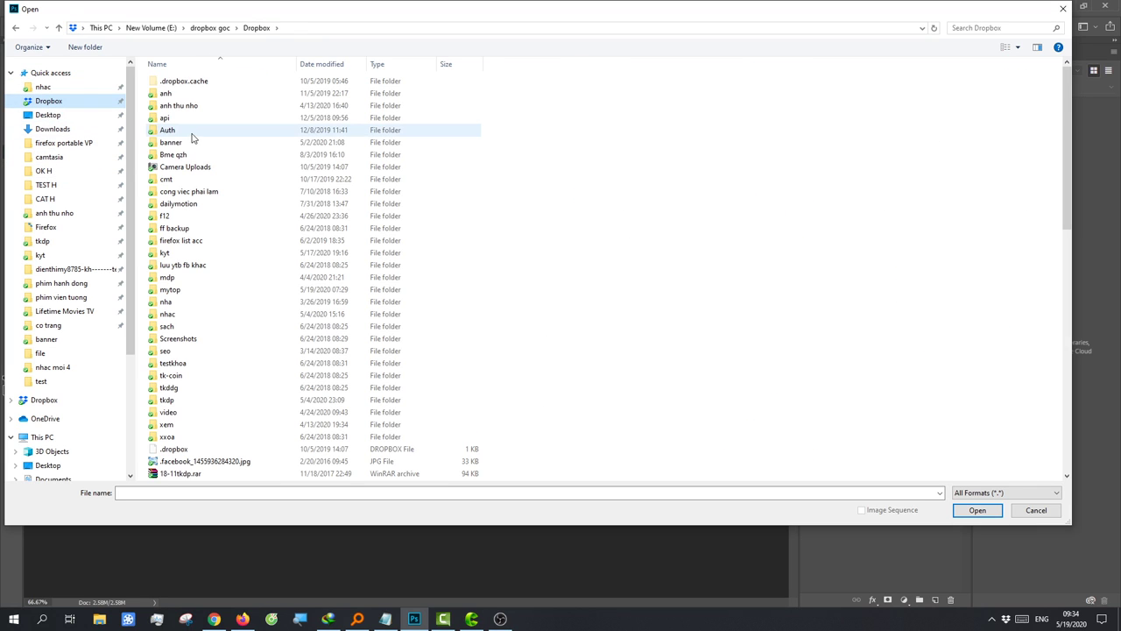
{"action": "double_click", "coordinate": [202, 142]}
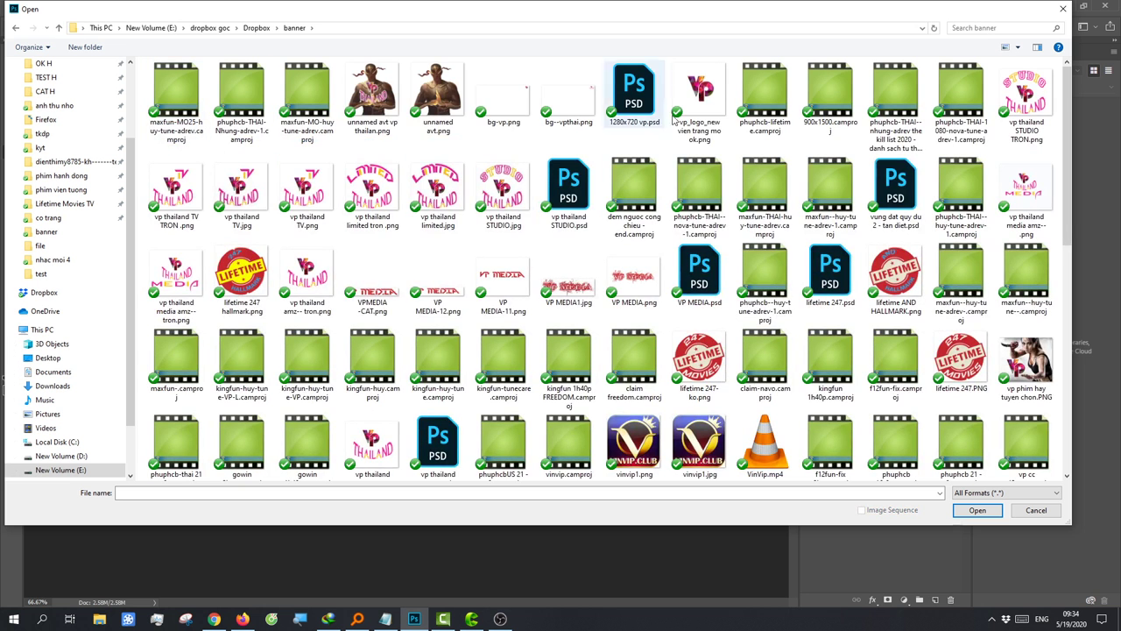
{"action": "double_click", "coordinate": [699, 99]}
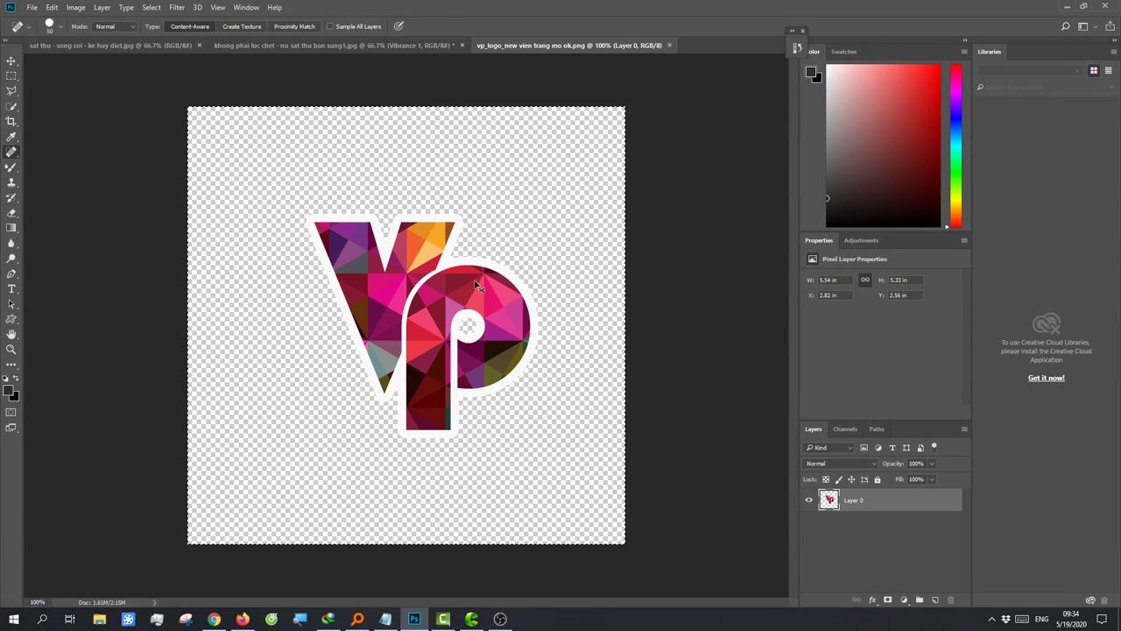
Step: Drag the VP logo into the street photo, scale it to about 26%, and place it top-right
{"action": "left_click_drag", "start_coordinate": [421, 262], "coordinate": [533, 279]}
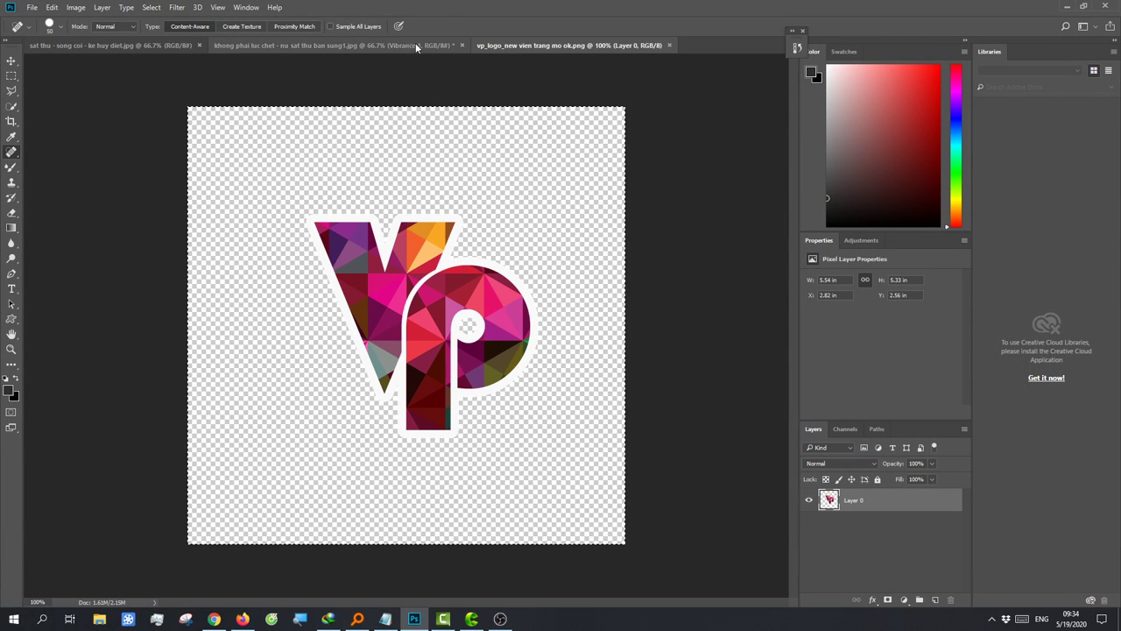
{"action": "key", "text": "ctrl+t"}
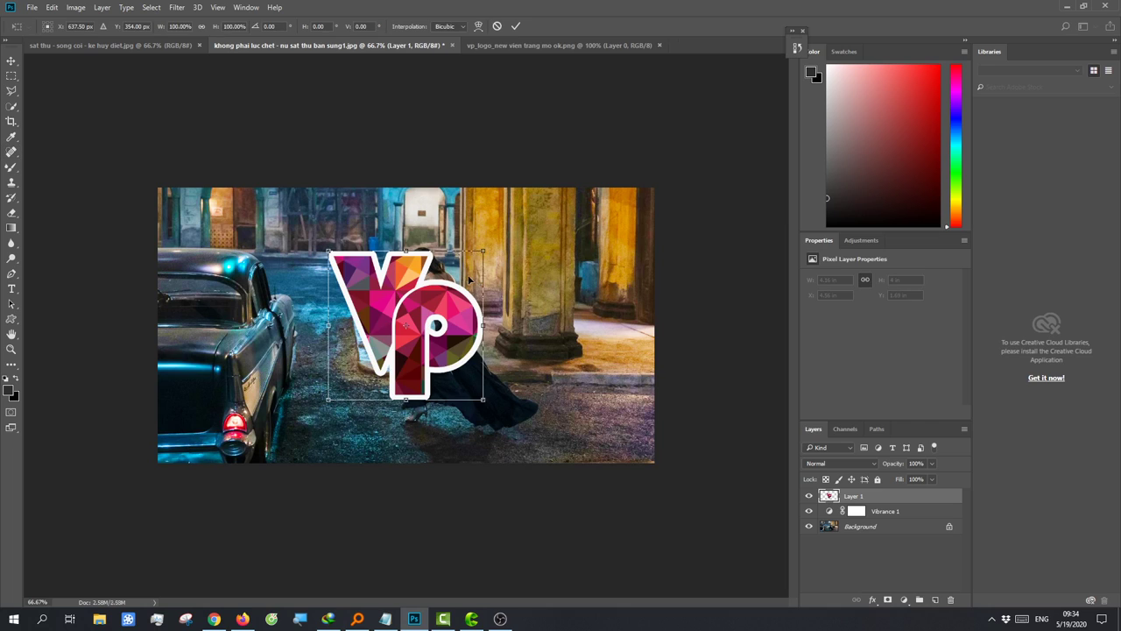
{"action": "left_click_drag", "start_coordinate": [484, 251], "coordinate": [369, 361]}
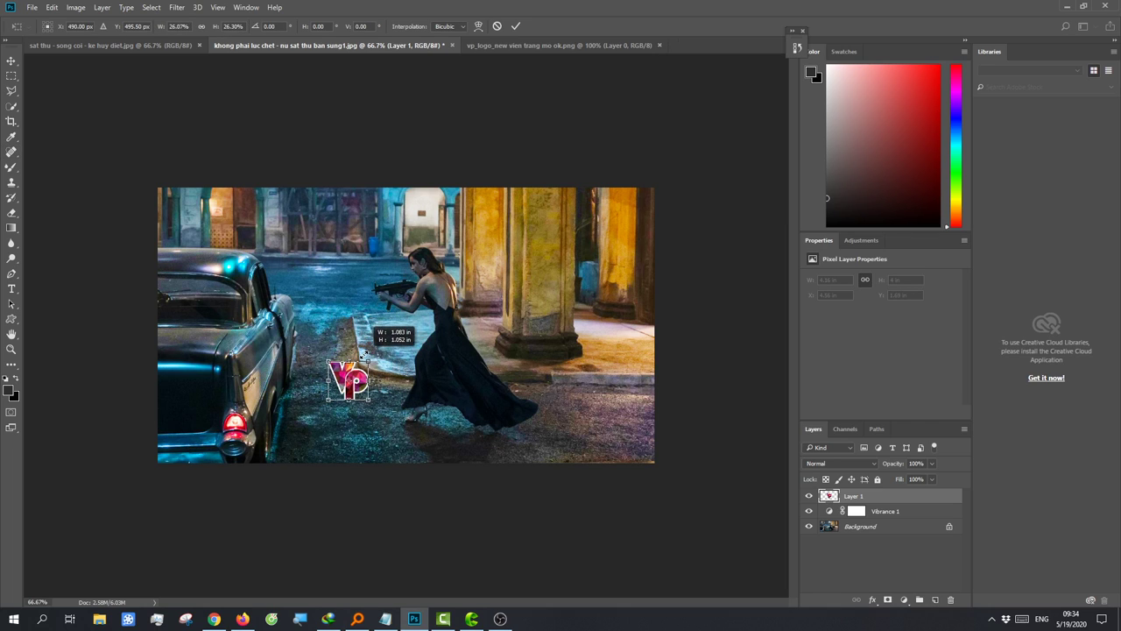
{"action": "mouse_move", "coordinate": [345, 398]}
{"action": "left_mouse_down"}
{"action": "mouse_move", "coordinate": [187, 231]}
{"action": "mouse_move", "coordinate": [612, 226]}
{"action": "mouse_move", "coordinate": [618, 438]}
{"action": "mouse_move", "coordinate": [182, 227]}
{"action": "mouse_move", "coordinate": [611, 230]}
{"action": "left_mouse_up"}
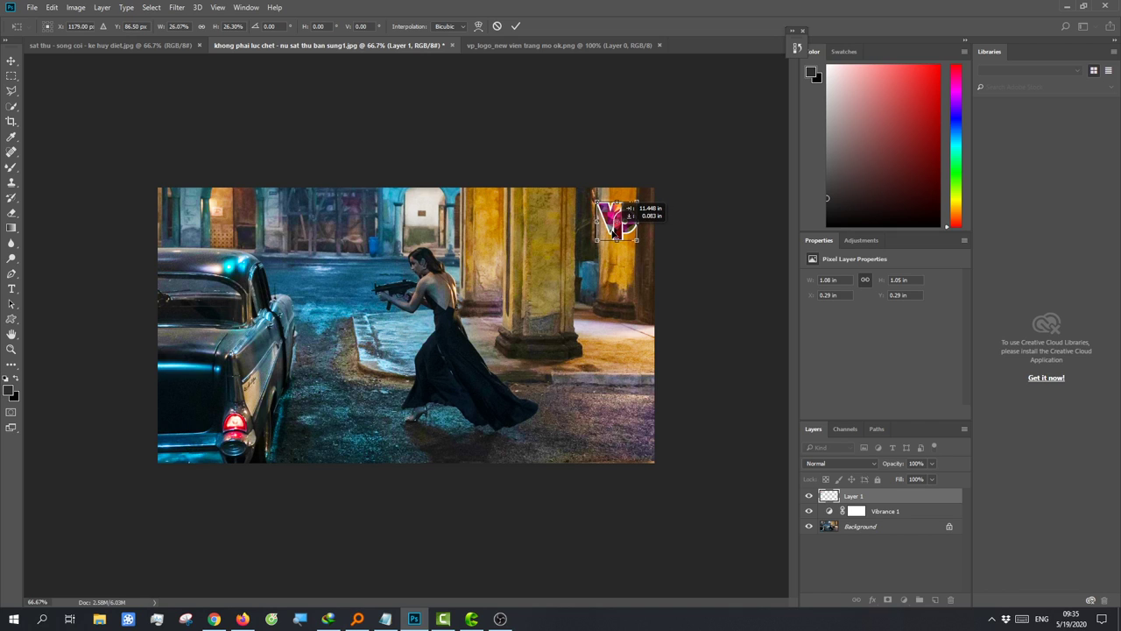
{"action": "left_click_drag", "start_coordinate": [611, 230], "coordinate": [615, 226]}
{"action": "key", "text": "Return"}
{"action": "key", "text": "j"}
{"action": "key", "text": "ctrl+minus"}
{"action": "key", "text": "ctrl+minus"}
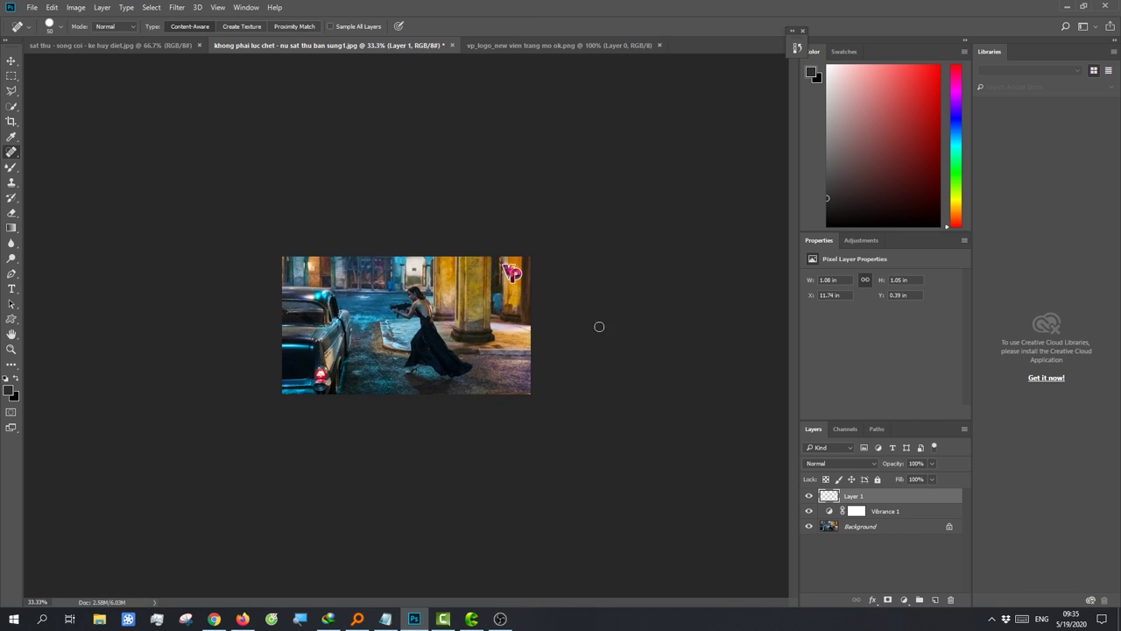
Step: Enter the Vietnamese note about adding the logo to any corner into Google Translate
{"action": "left_click", "coordinate": [214, 619]}
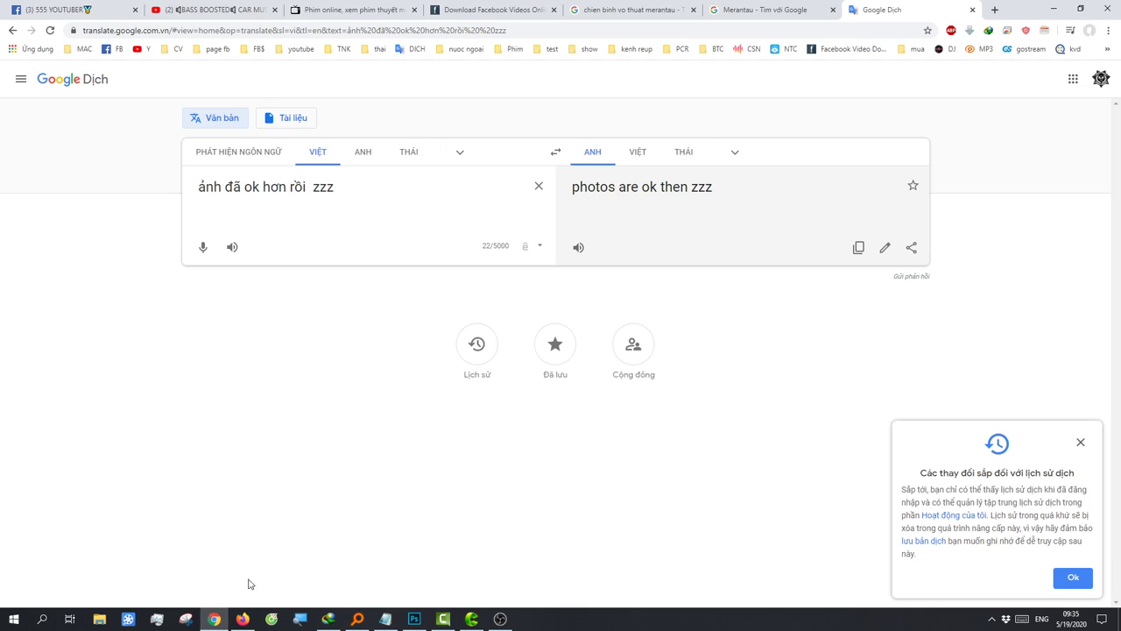
{"action": "left_click_drag", "start_coordinate": [342, 190], "coordinate": [125, 173]}
{"action": "type", "text": "thêm "}
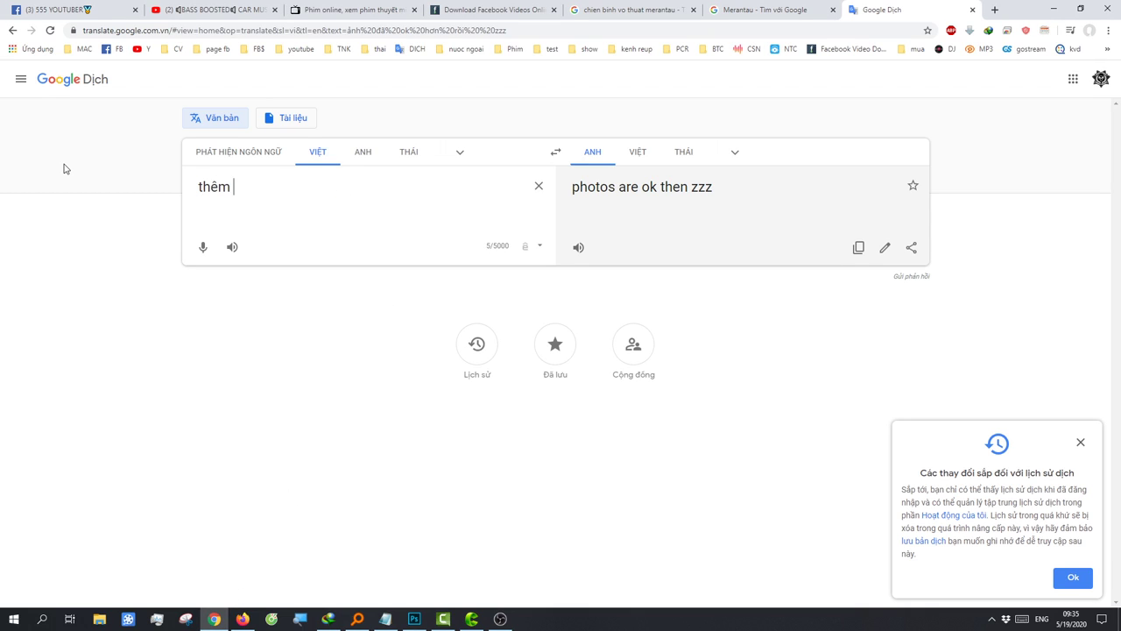
{"action": "type", "text": "logo vào "}
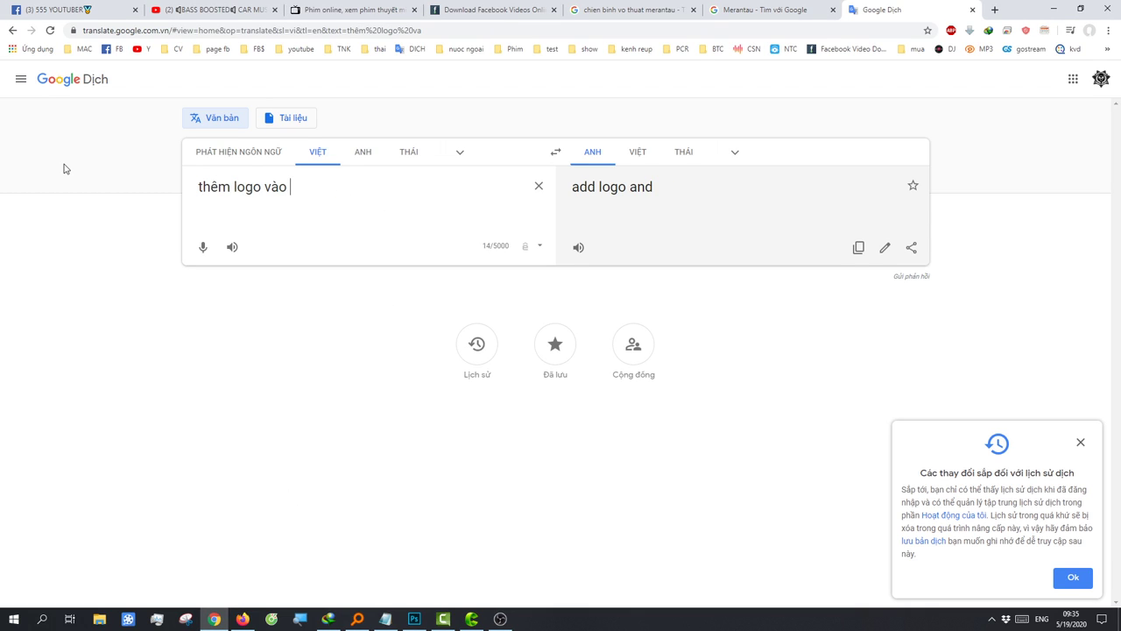
{"action": "type", "text": "g"}
{"action": "key", "text": "BackSpace"}
{"action": "type", "text": "a"}
{"action": "type", "text": "o"}
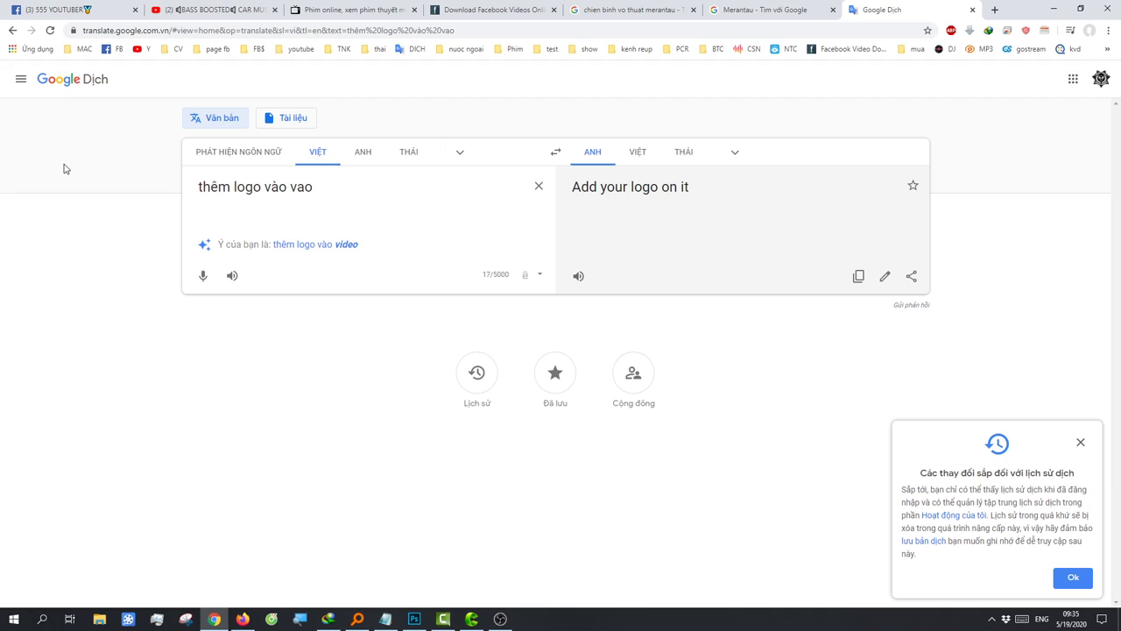
{"action": "key", "text": "BackSpace"}
{"action": "type", "text": "f go"}
{"action": "type", "text": " mà bạn muốn"}
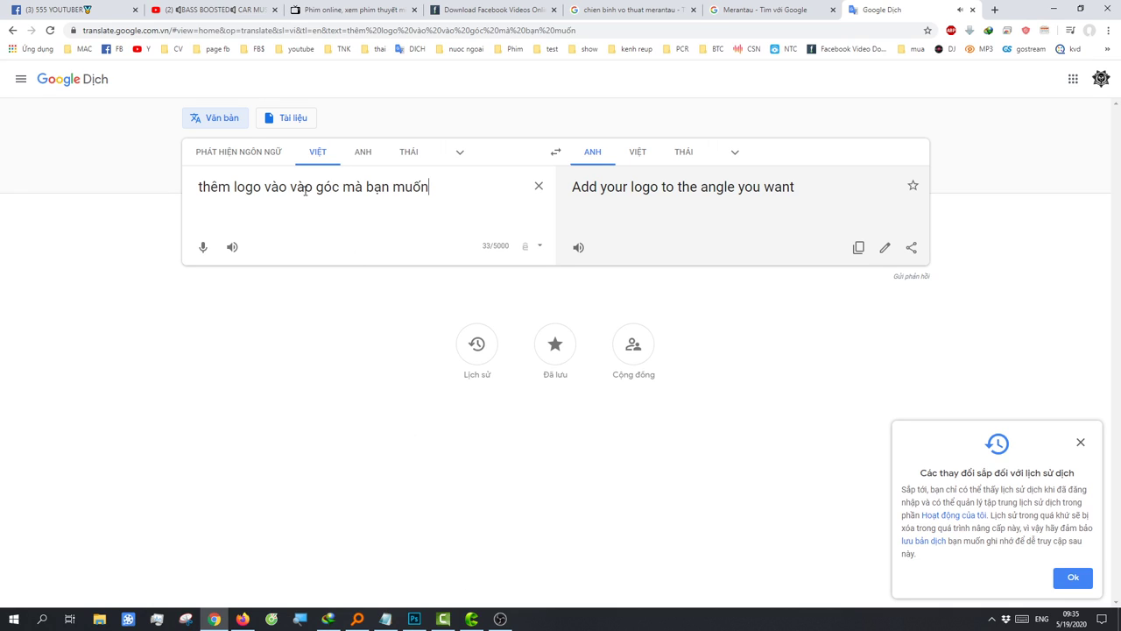
Step: Clear the Google Translate source box and return to the Photoshop document
{"action": "left_click_drag", "start_coordinate": [289, 210], "coordinate": [313, 195]}
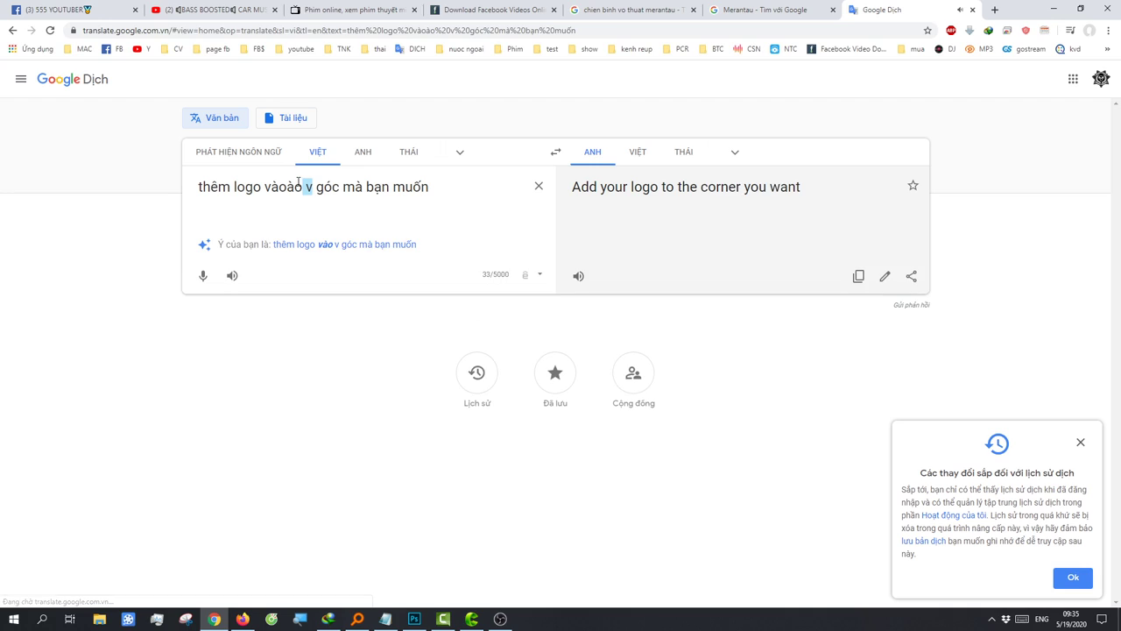
{"action": "left_click_drag", "start_coordinate": [433, 190], "coordinate": [69, 228]}
{"action": "key", "text": "BackSpace"}
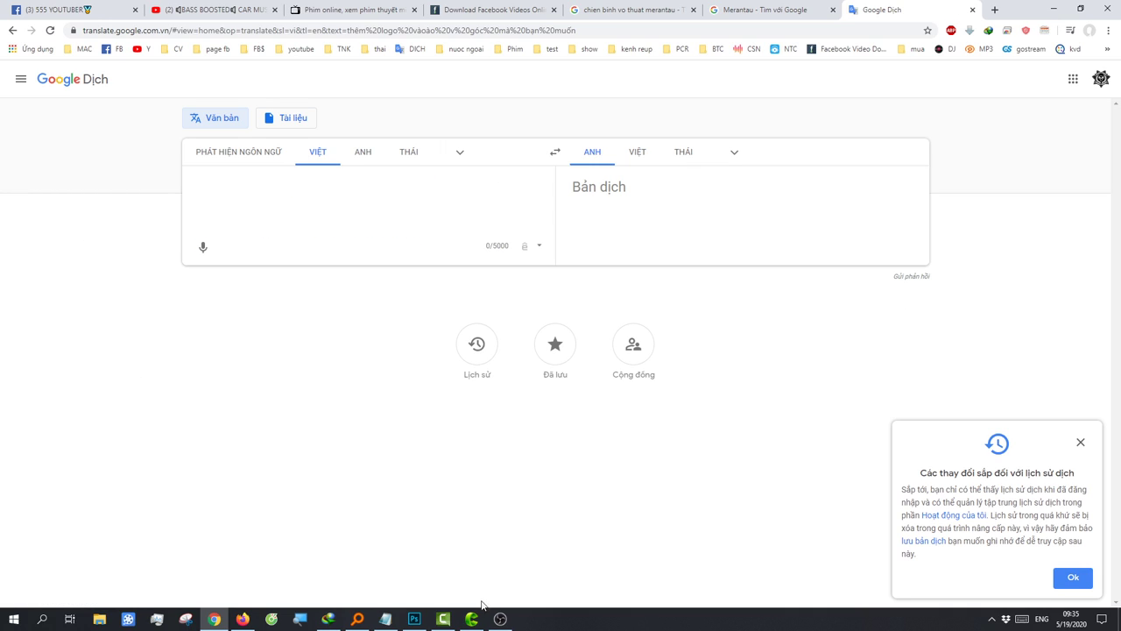
{"action": "left_click", "coordinate": [417, 622]}
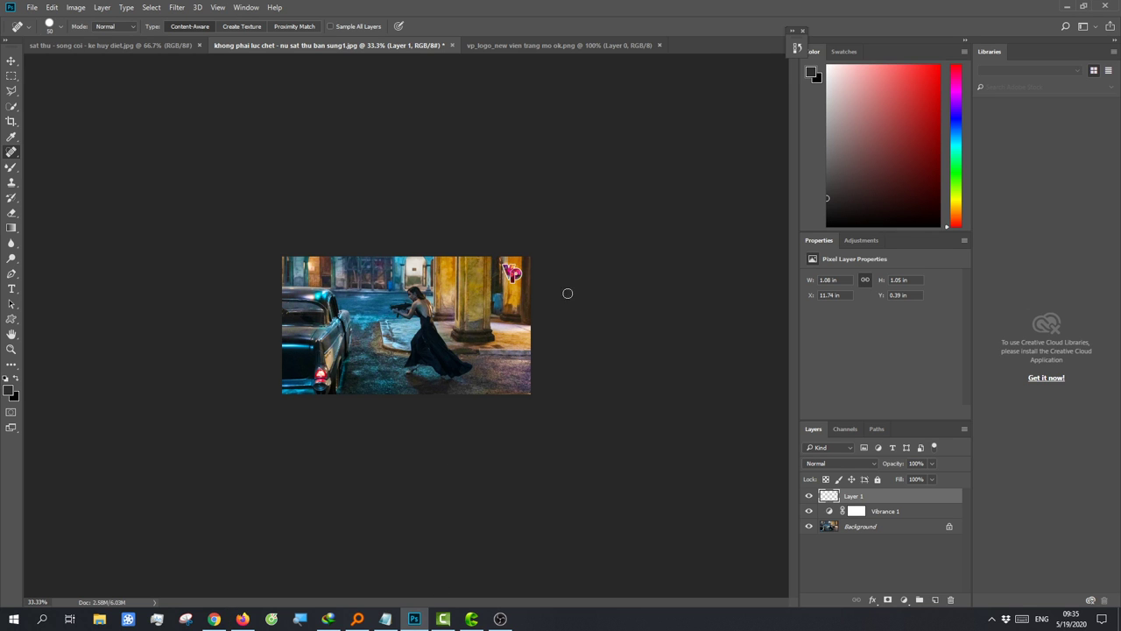
Step: Save the edited still as a JPEG over the existing file, accepting the default JPEG options
{"action": "key", "text": "ctrl+plus"}
{"action": "key", "text": "ctrl+plus"}
{"action": "key", "text": "ctrl+plus"}
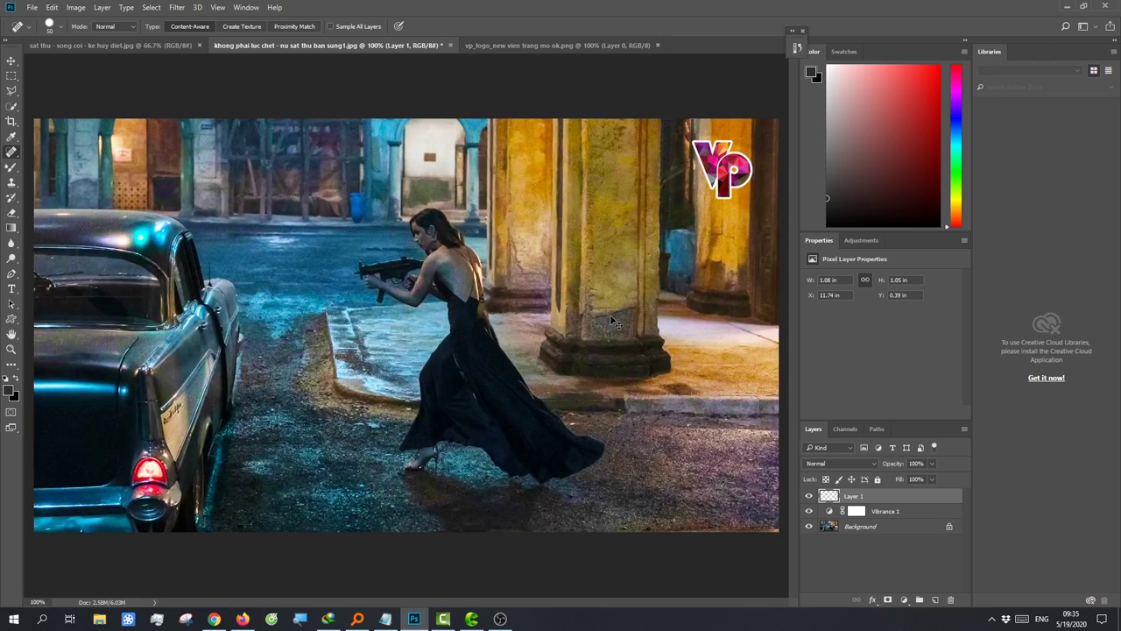
{"action": "key", "text": "ctrl+minus"}
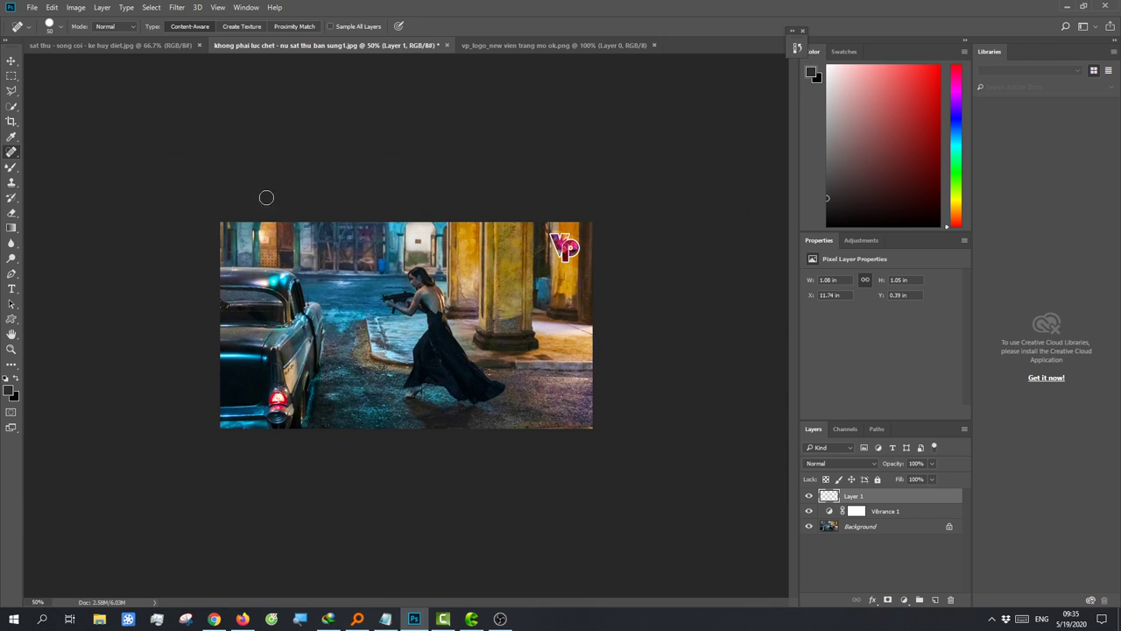
{"action": "left_click", "coordinate": [31, 7]}
{"action": "left_click", "coordinate": [70, 130]}
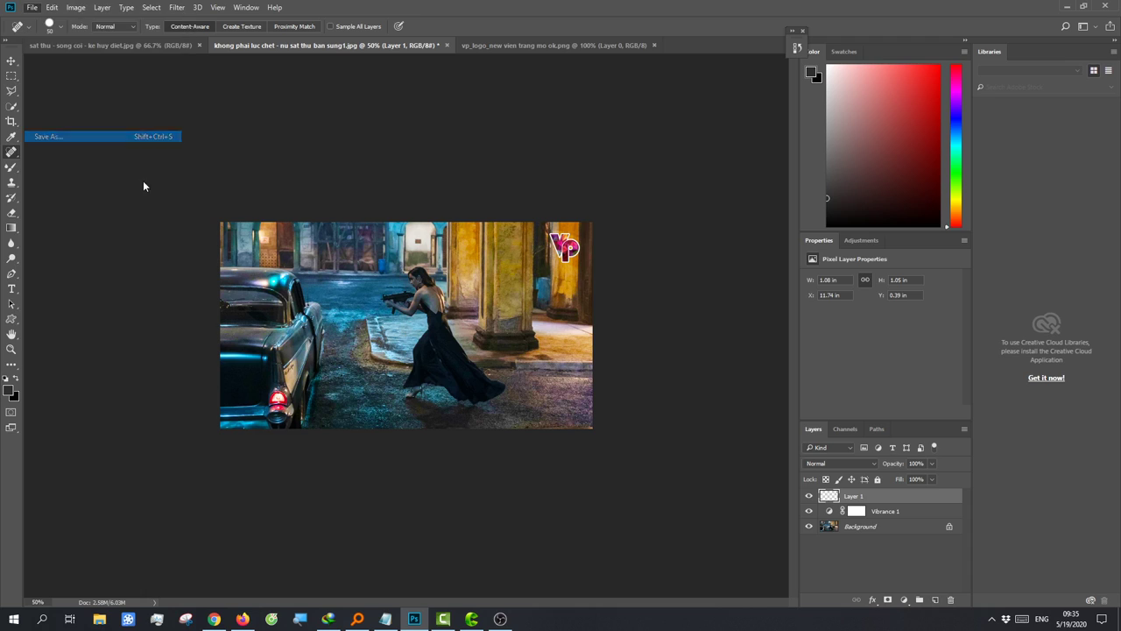
{"action": "left_click", "coordinate": [201, 463]}
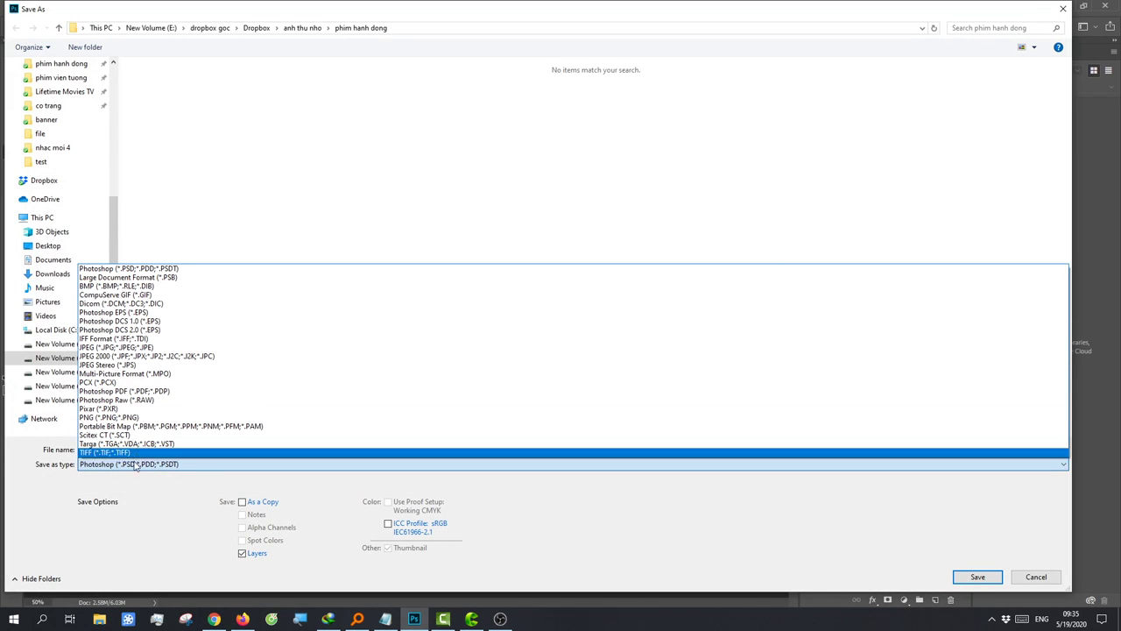
{"action": "left_click", "coordinate": [118, 347]}
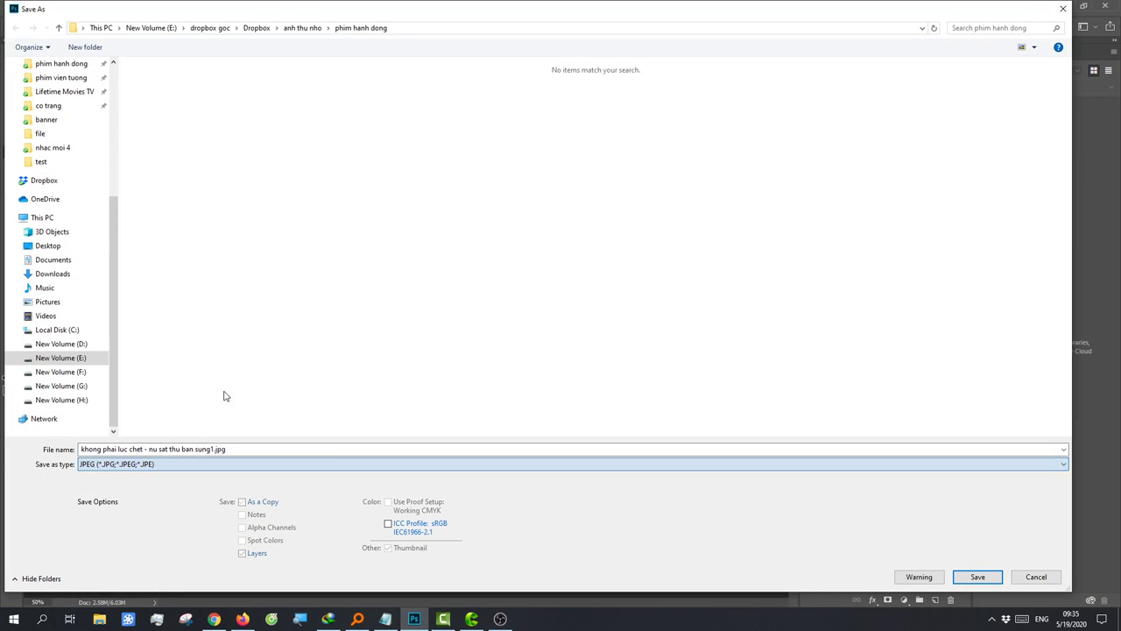
{"action": "left_click", "coordinate": [974, 577]}
{"action": "left_click", "coordinate": [603, 310]}
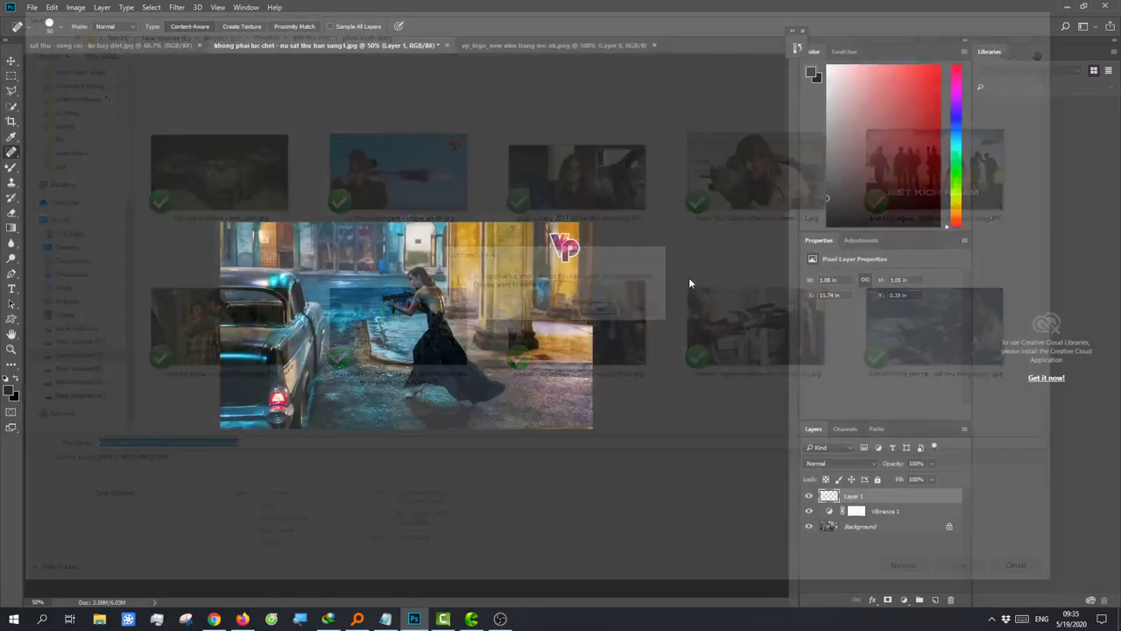
{"action": "left_click", "coordinate": [630, 170]}
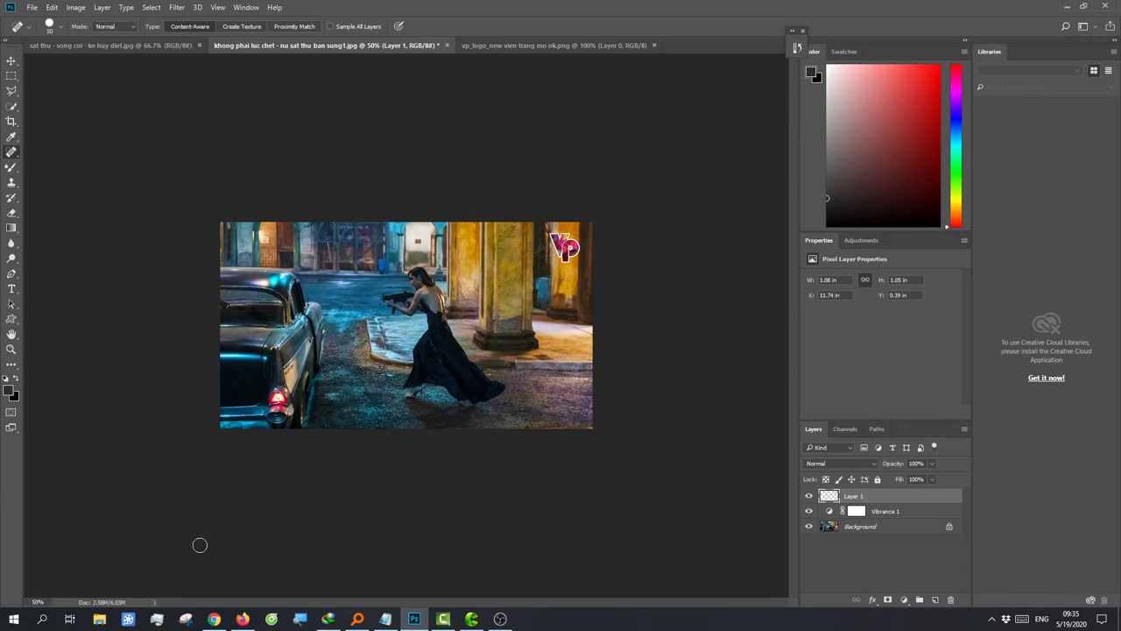
Step: Enter the Vietnamese phrase 'đơn giản phai ko' in Google Translate and play it aloud
{"action": "left_click", "coordinate": [214, 618]}
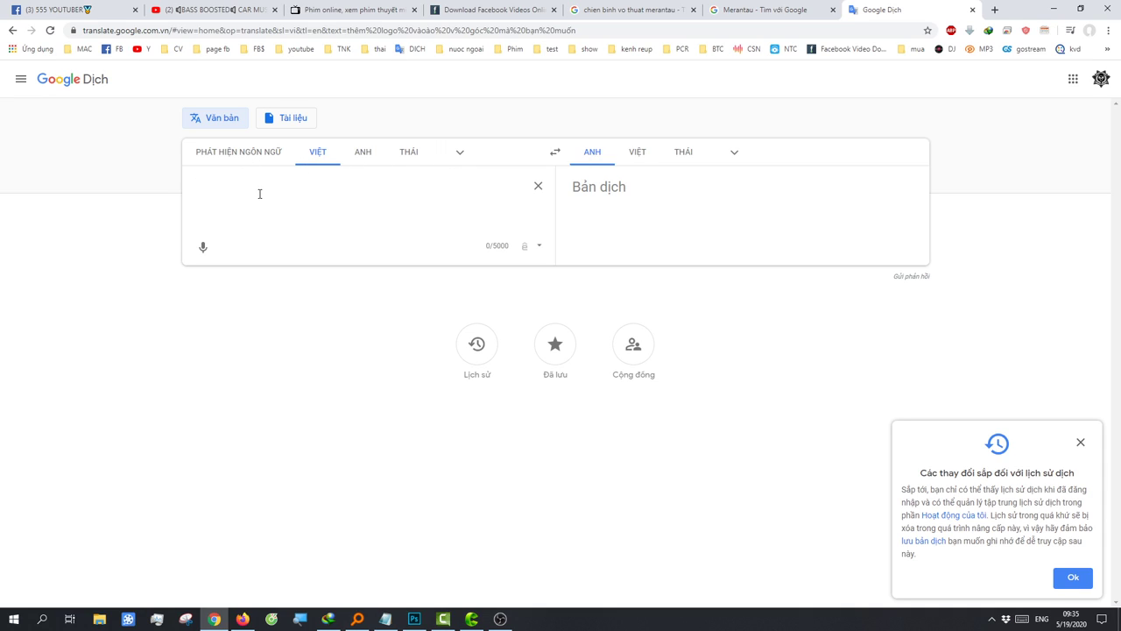
{"action": "type", "text": "thu"}
{"action": "key", "text": "BackSpace"}
{"action": "key", "text": "BackSpace"}
{"action": "key", "text": "BackSpace"}
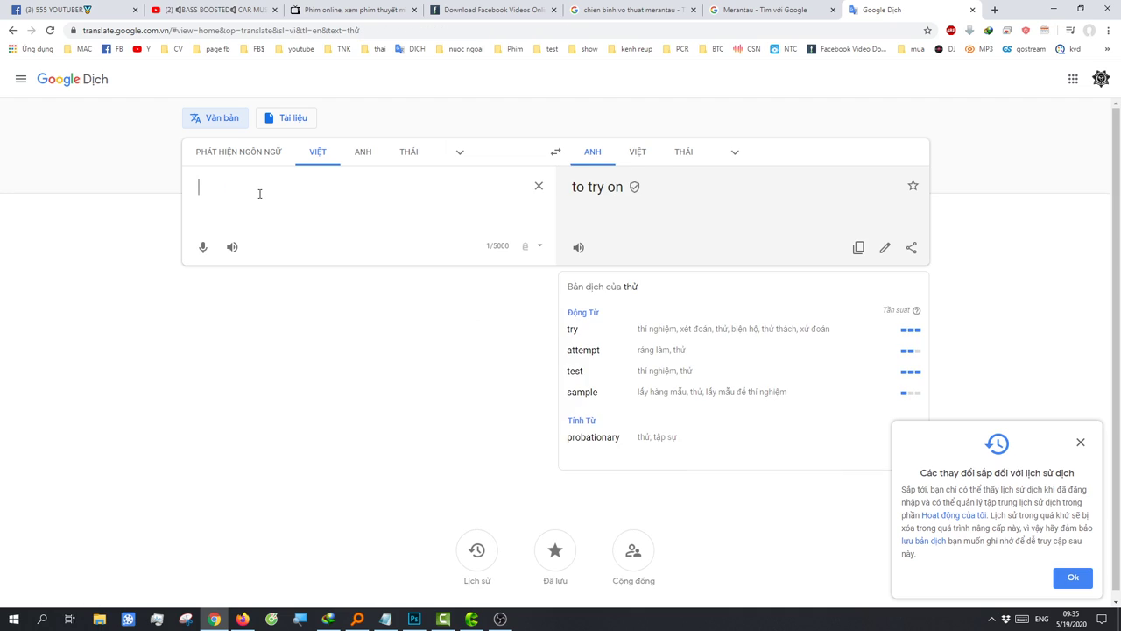
{"action": "type", "text": "đơn giả"}
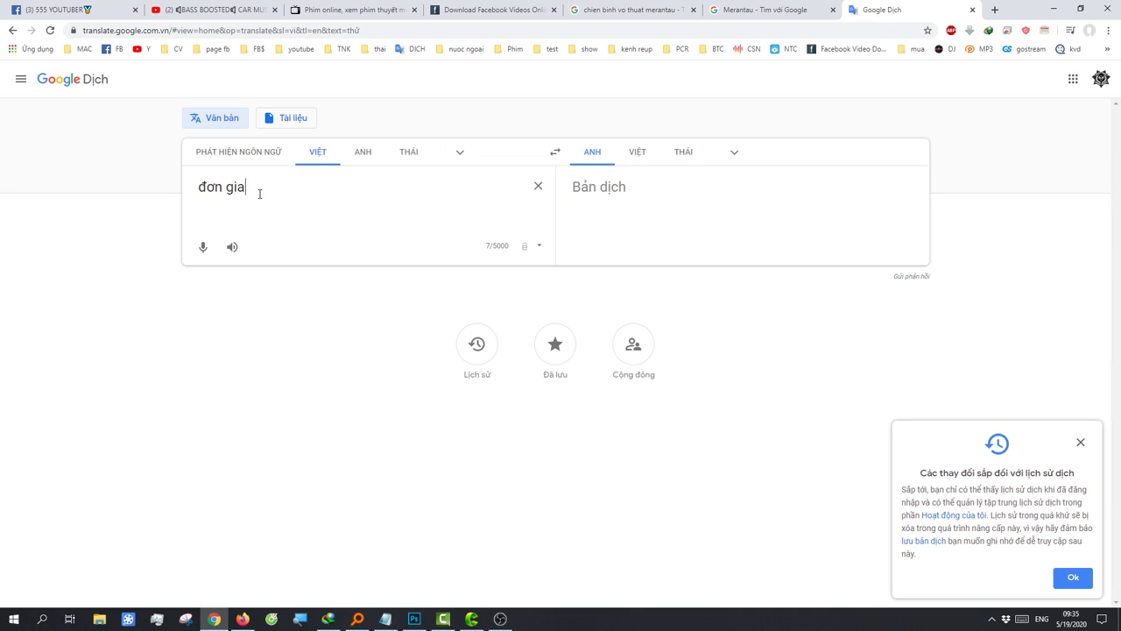
{"action": "type", "text": "n phai ko"}
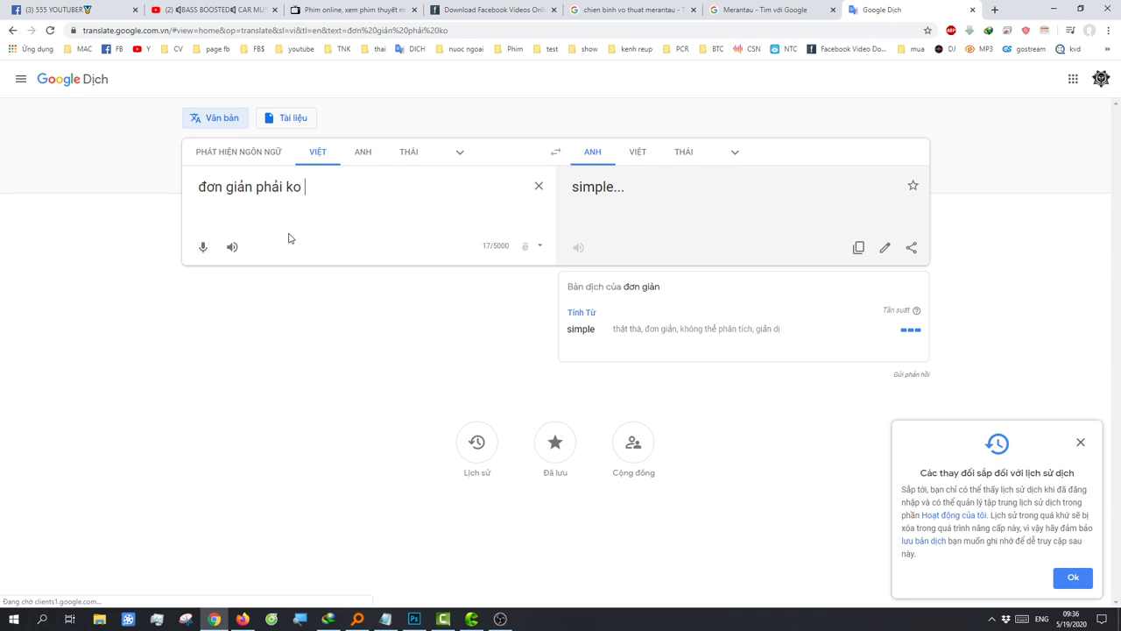
{"action": "left_click", "coordinate": [232, 252]}
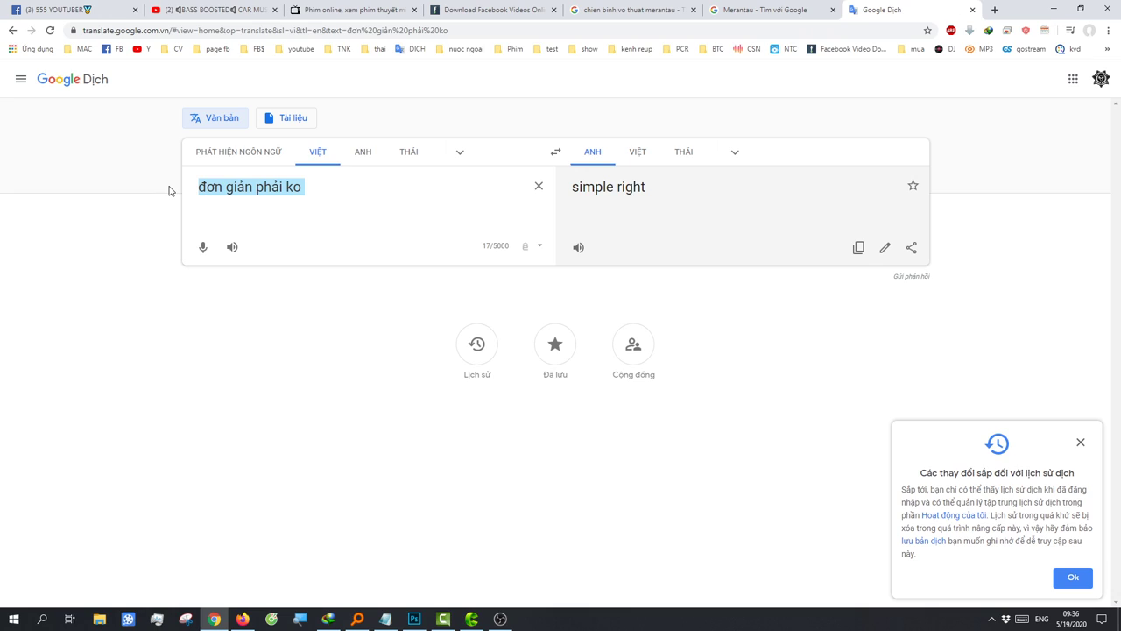
Step: Replace the source with the Vietnamese sentence translating to 'Now try looking for a harder photo'
{"action": "key", "text": "ctrl+a"}
{"action": "type", "text": "^^"}
{"action": "left_click", "coordinate": [232, 247]}
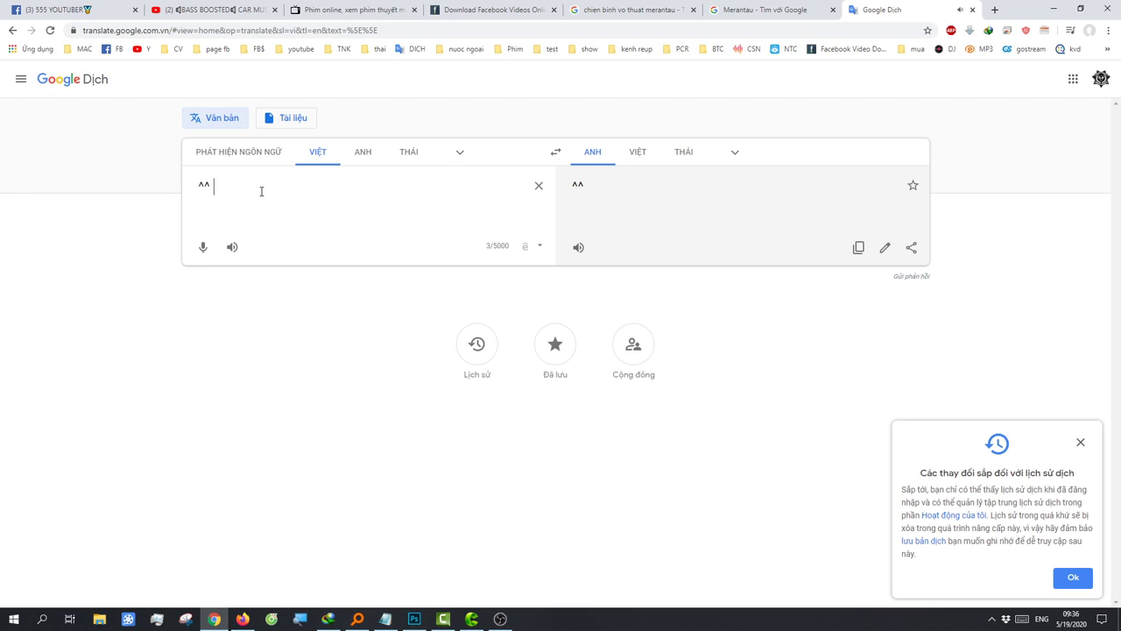
{"action": "type", "text": "))"}
{"action": "key", "text": "ctrl+a"}
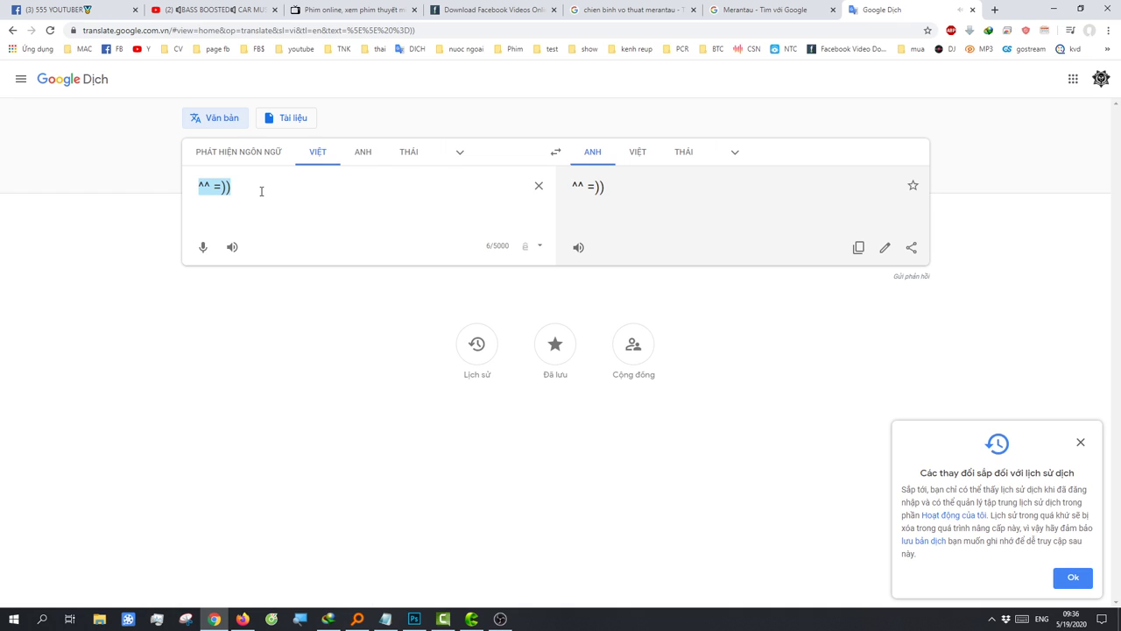
{"action": "key", "text": "BackSpace"}
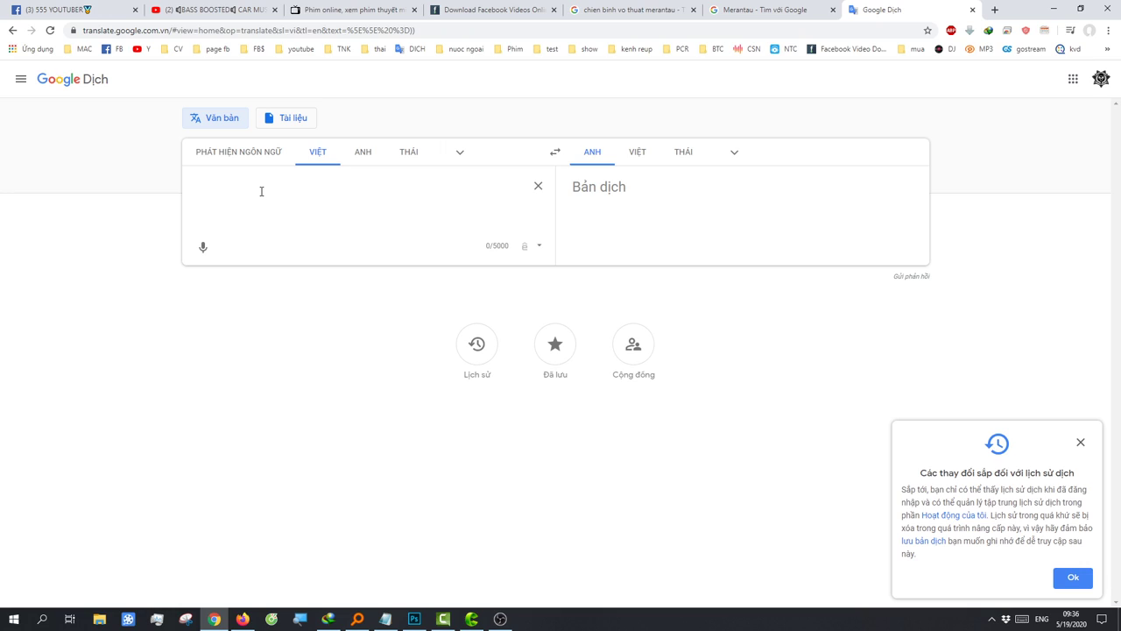
{"action": "type", "text": "bầy"}
{"action": "type", "text": " giờ th"}
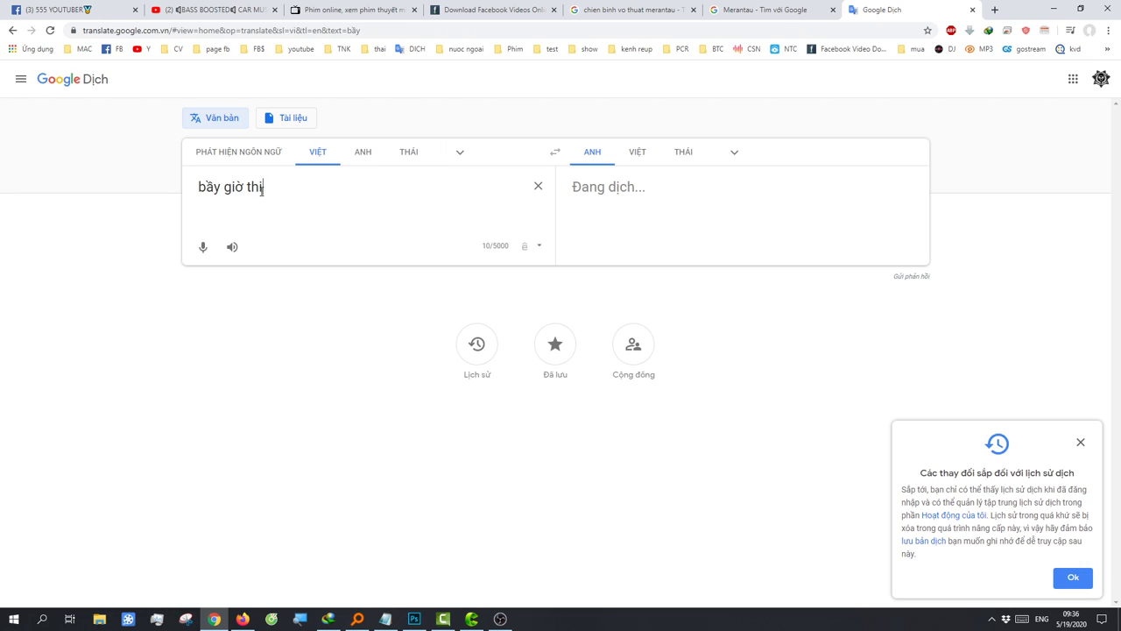
{"action": "type", "text": "ử ti"}
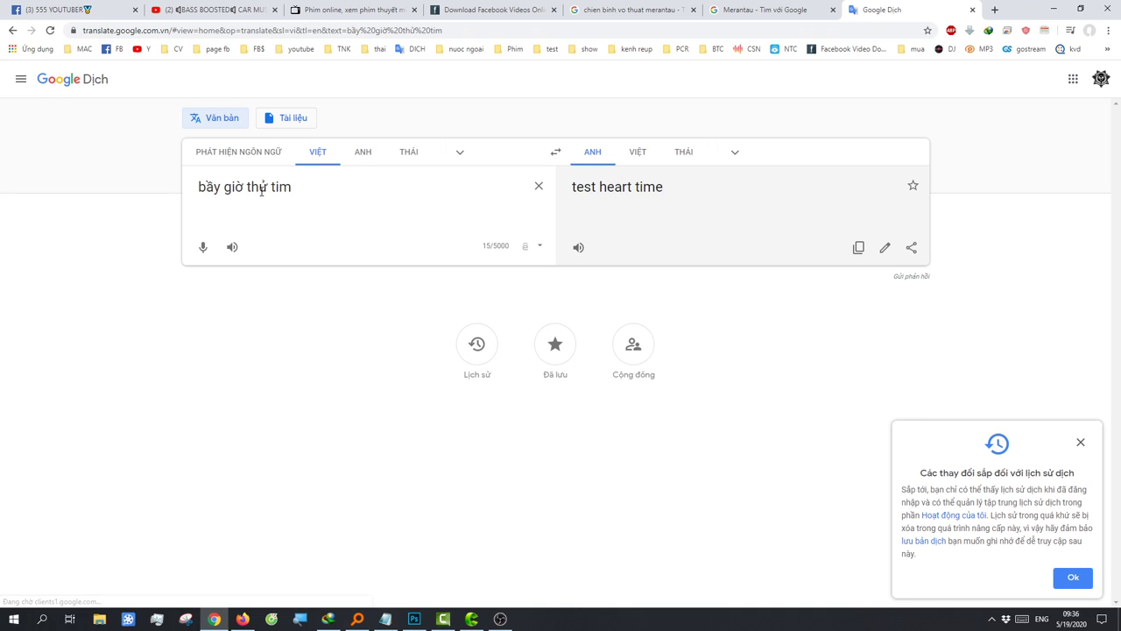
{"action": "type", "text": " mo"}
{"action": "type", "text": " bu"}
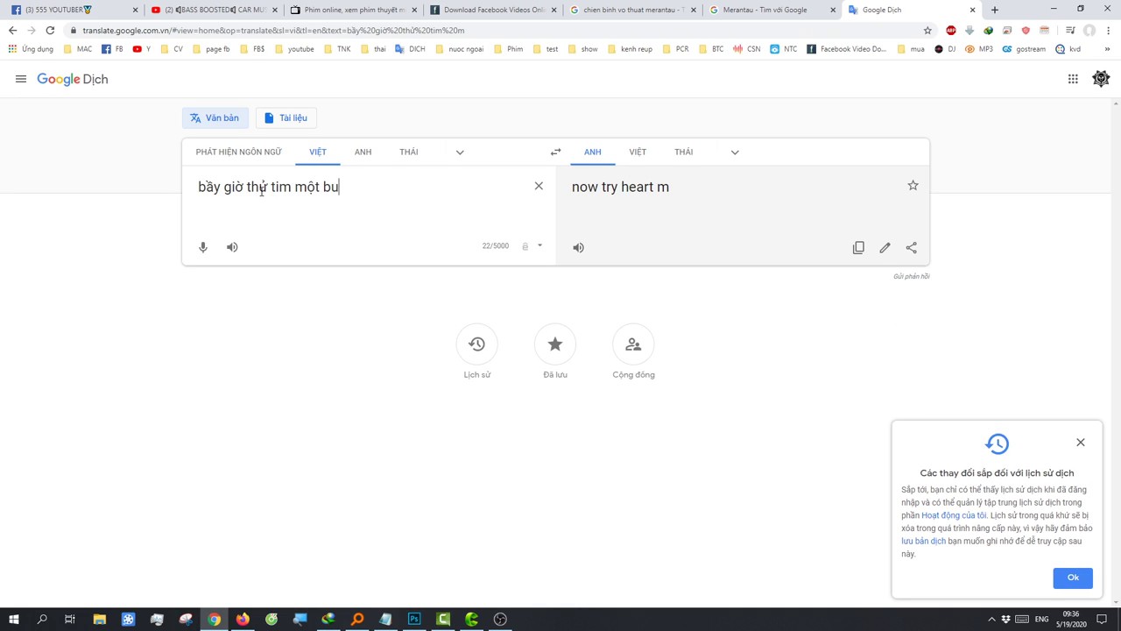
{"action": "type", "text": " ảnh khó "}
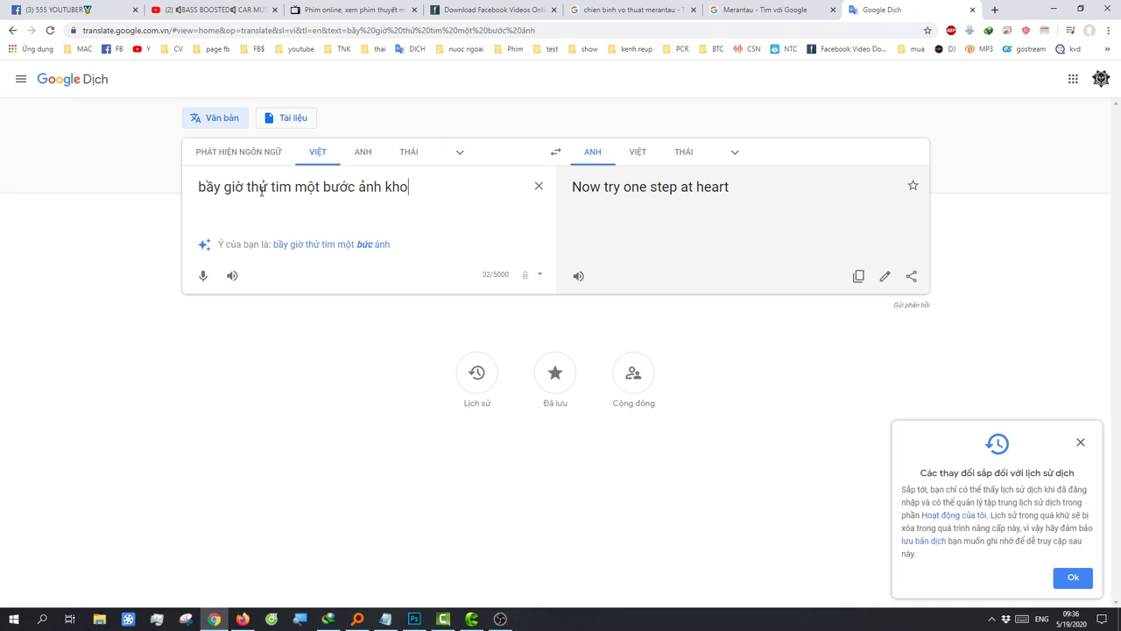
{"action": "type", "text": "hơn xem sao"}
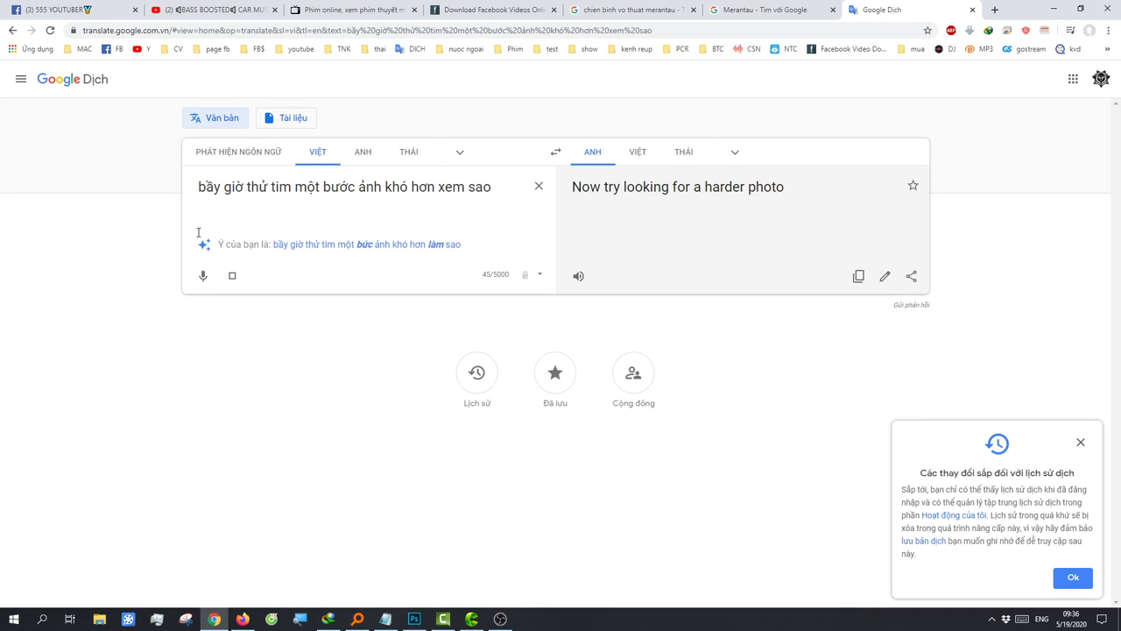
{"action": "mouse_move", "coordinate": [204, 191]}
{"action": "left_mouse_down"}
{"action": "mouse_move", "coordinate": [493, 186]}
{"action": "mouse_move", "coordinate": [85, 205]}
{"action": "left_mouse_up"}
{"action": "left_click", "coordinate": [400, 354]}
{"action": "left_click", "coordinate": [302, 407]}
{"action": "mouse_move", "coordinate": [414, 619]}
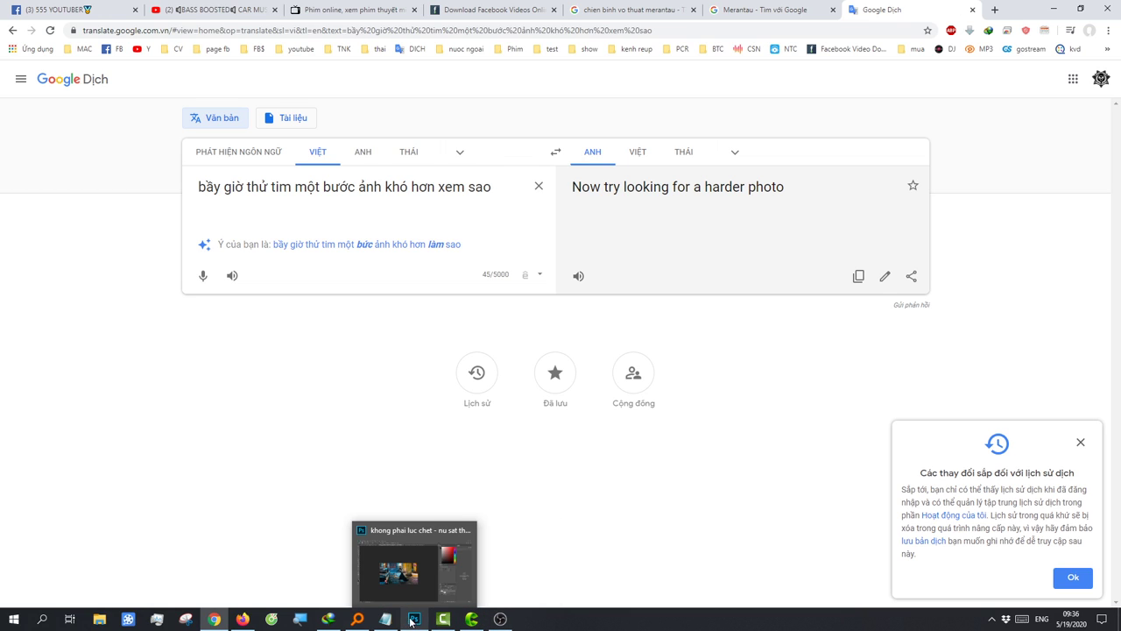
Step: Bring up Photoshop's Open dialog and browse the phim hanh dong folder thumbnails
{"action": "left_click", "coordinate": [423, 624]}
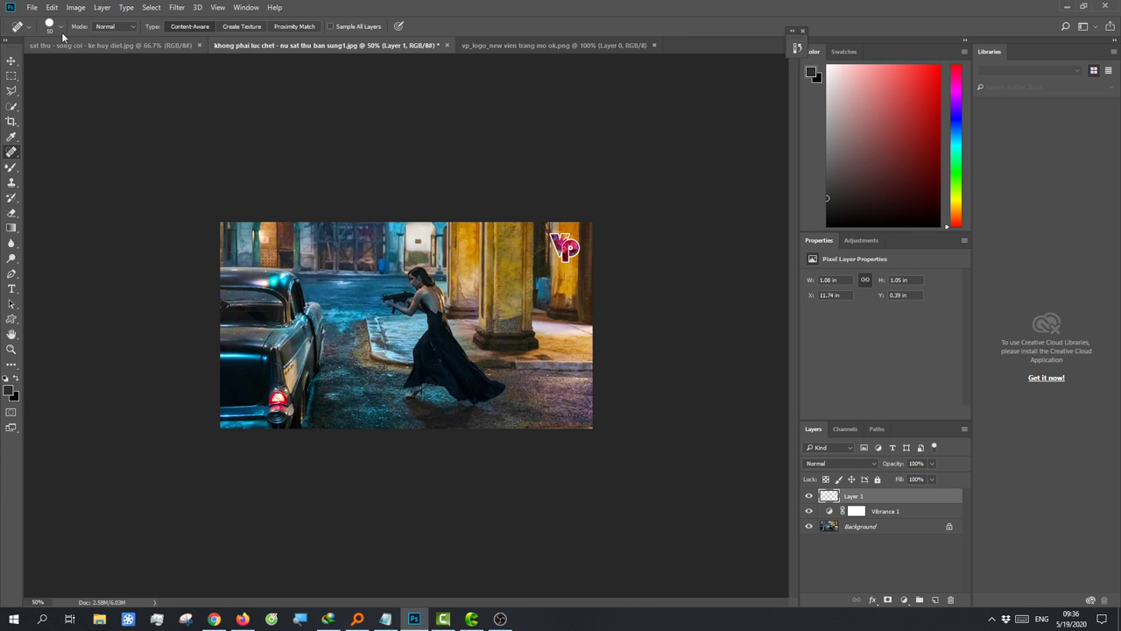
{"action": "left_click", "coordinate": [31, 7]}
{"action": "left_click", "coordinate": [49, 28]}
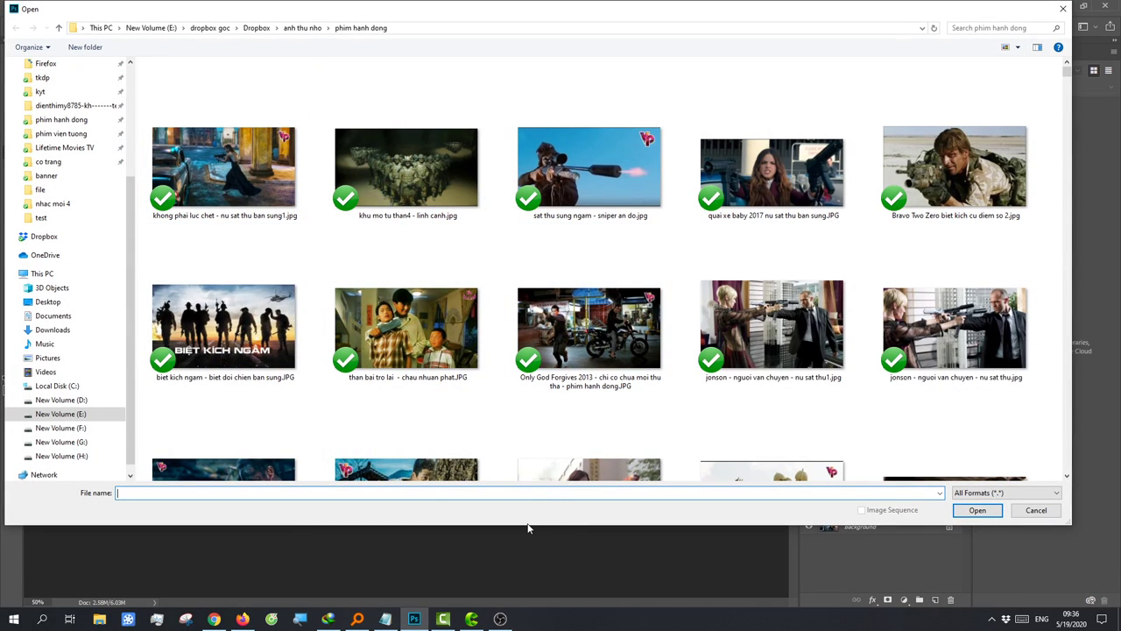
{"action": "left_click_drag", "start_coordinate": [528, 526], "coordinate": [530, 605]}
{"action": "scroll", "coordinate": [528, 360], "scroll_direction": "down", "scroll_amount": 5}
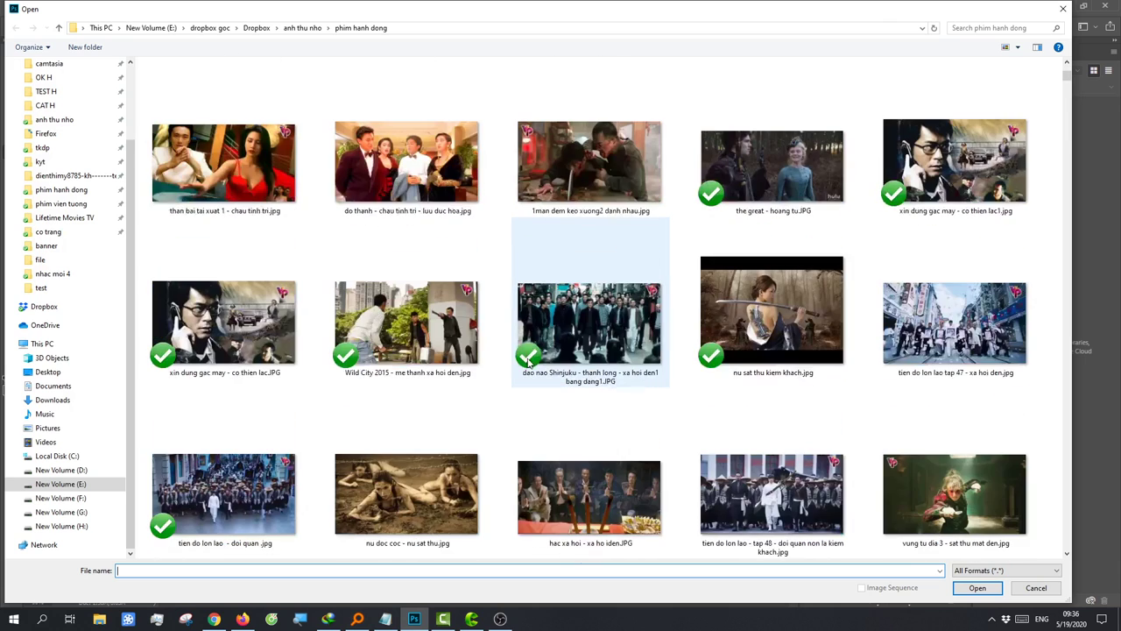
{"action": "scroll", "coordinate": [701, 337], "scroll_direction": "down", "scroll_amount": 5}
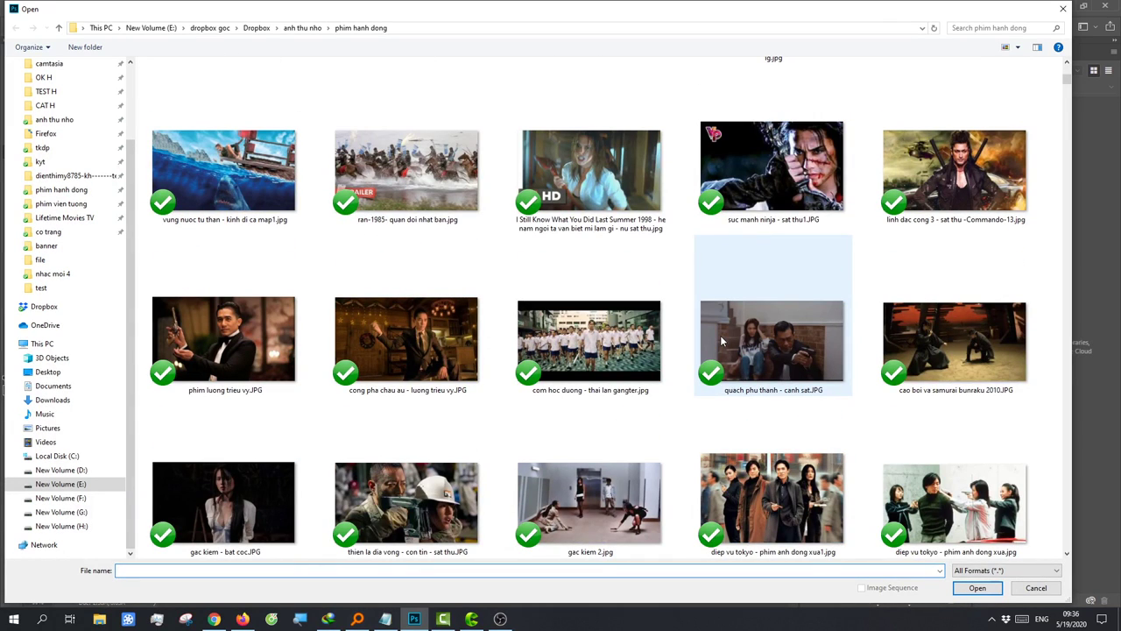
{"action": "scroll", "coordinate": [695, 336], "scroll_direction": "down", "scroll_amount": 4}
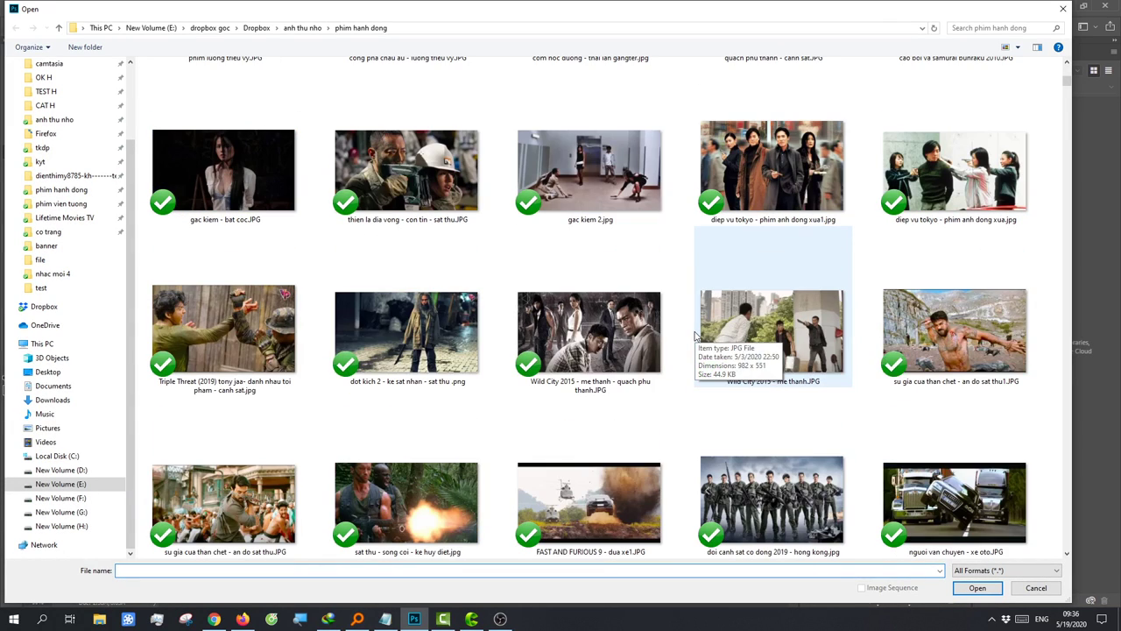
{"action": "scroll", "coordinate": [695, 336], "scroll_direction": "down", "scroll_amount": 2}
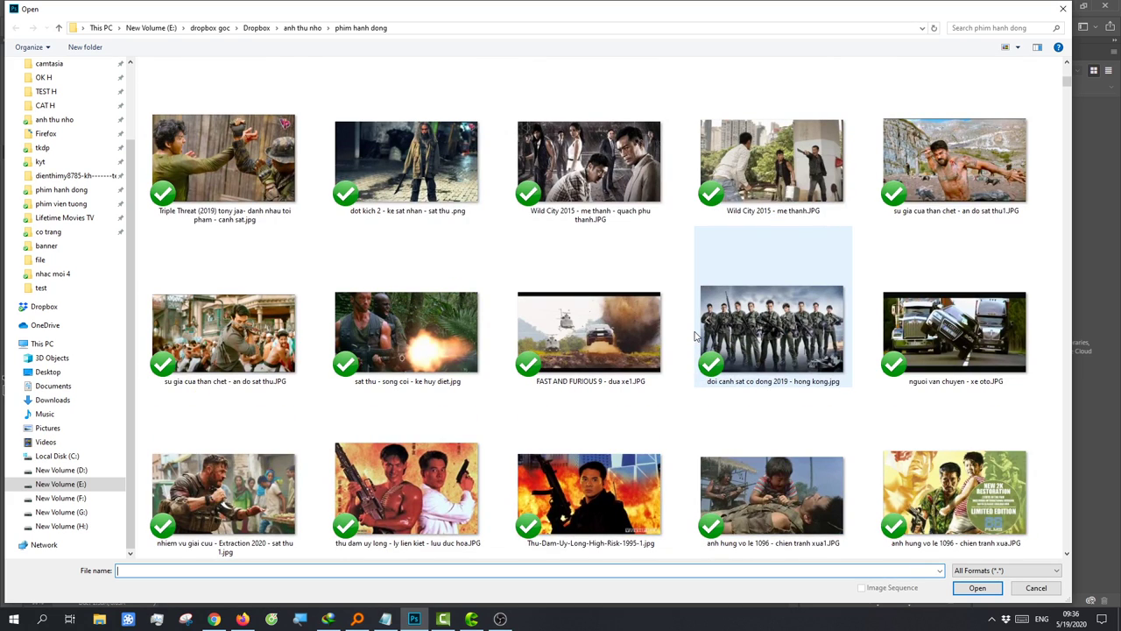
{"action": "scroll", "coordinate": [694, 336], "scroll_direction": "down", "scroll_amount": 3}
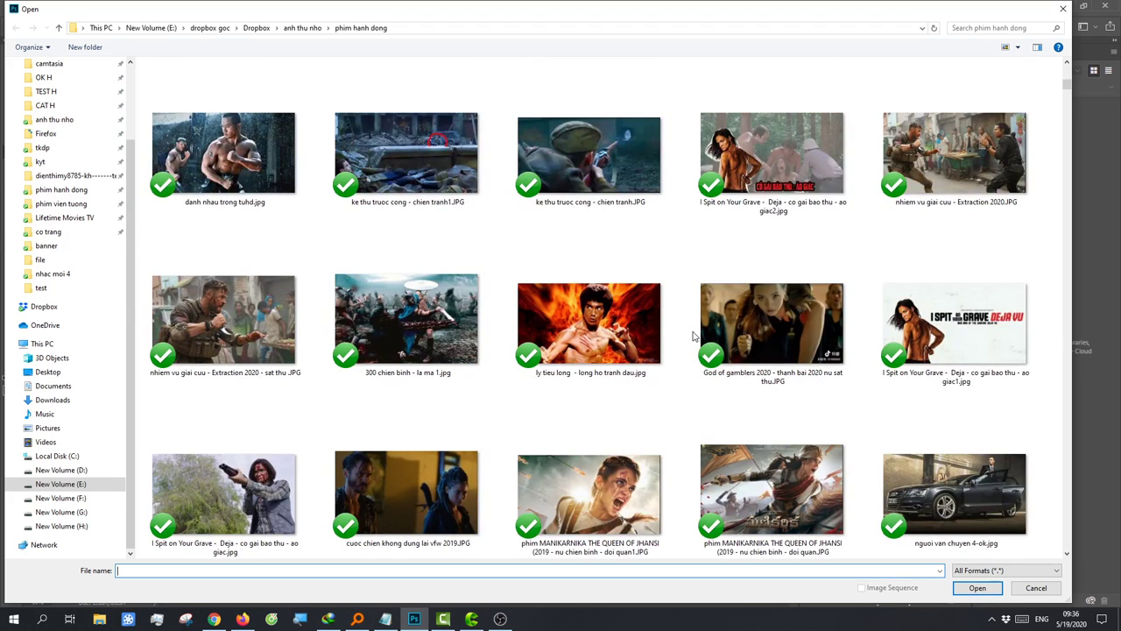
{"action": "scroll", "coordinate": [695, 336], "scroll_direction": "down", "scroll_amount": 3}
{"action": "scroll", "coordinate": [692, 336], "scroll_direction": "down", "scroll_amount": 1}
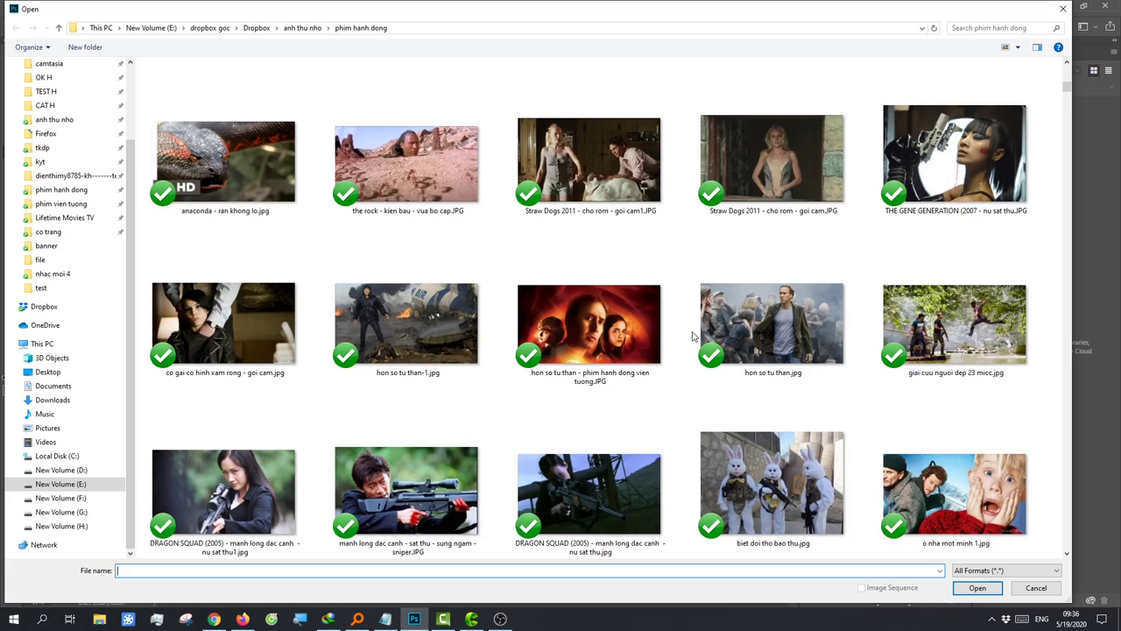
{"action": "scroll", "coordinate": [690, 336], "scroll_direction": "down", "scroll_amount": 1}
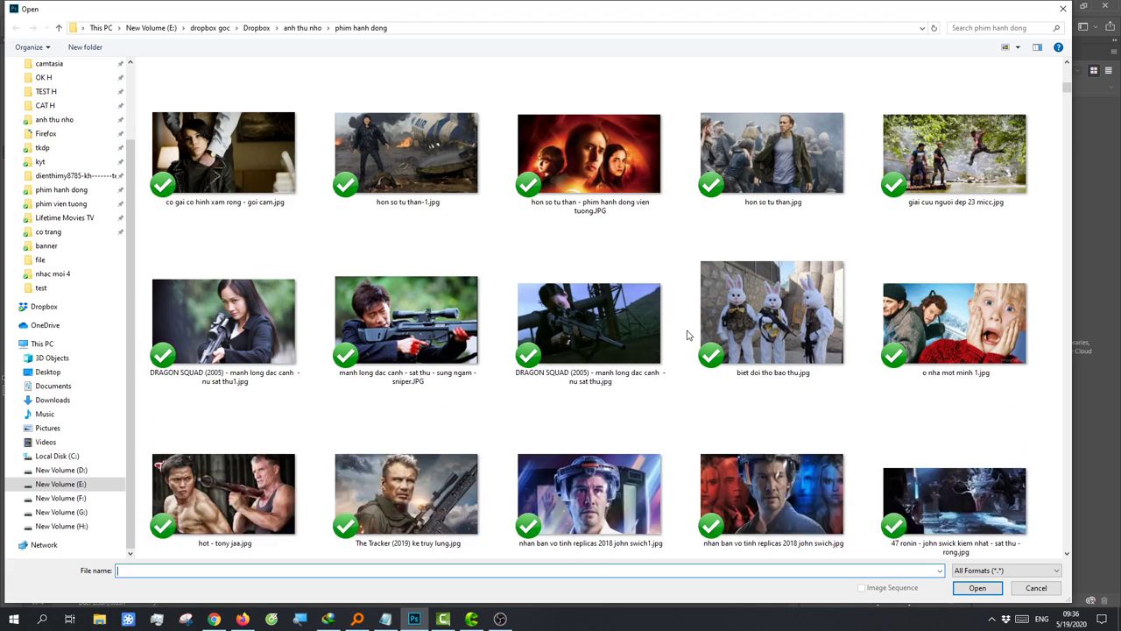
{"action": "scroll", "coordinate": [688, 335], "scroll_direction": "up", "scroll_amount": 1}
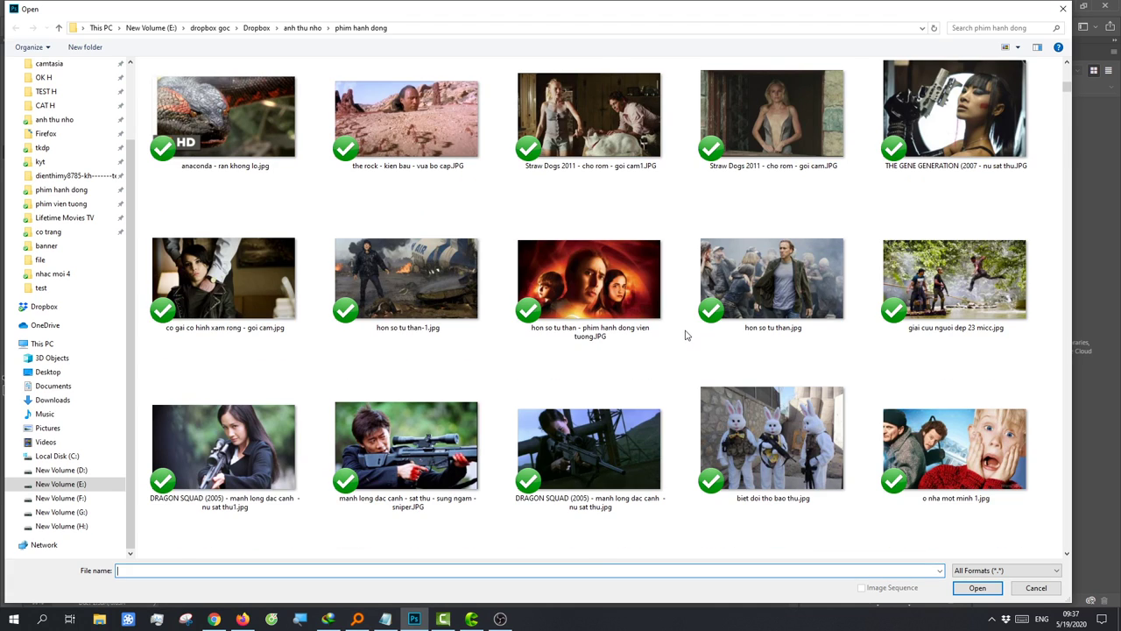
Step: Open anaconda - ran khong lo.jpg at 66.7% zoom, then return to Google Translate
{"action": "double_click", "coordinate": [236, 145]}
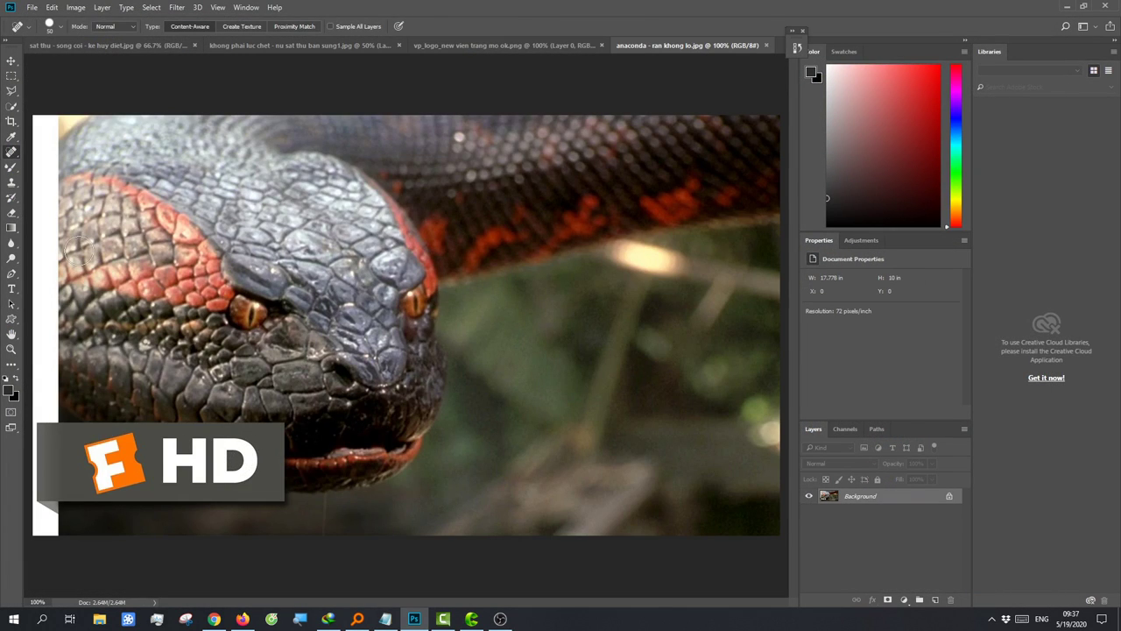
{"action": "key", "text": "ctrl+minus"}
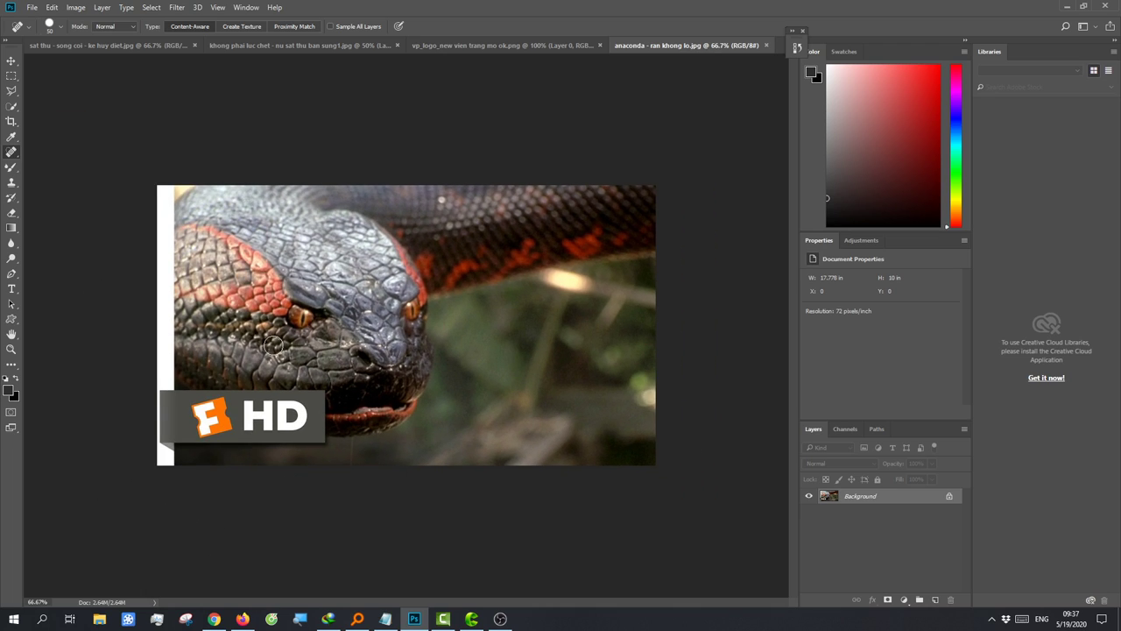
{"action": "left_click", "coordinate": [214, 619]}
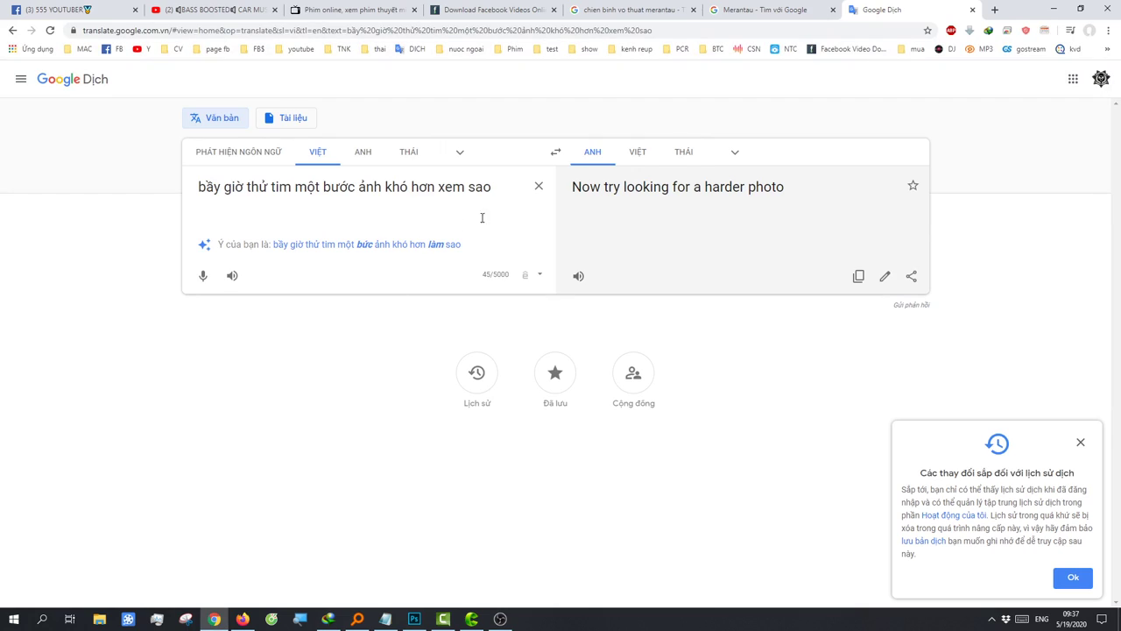
Step: Replace the source text with a first Vietnamese remark and play it aloud
{"action": "key", "text": "ctrl+a"}
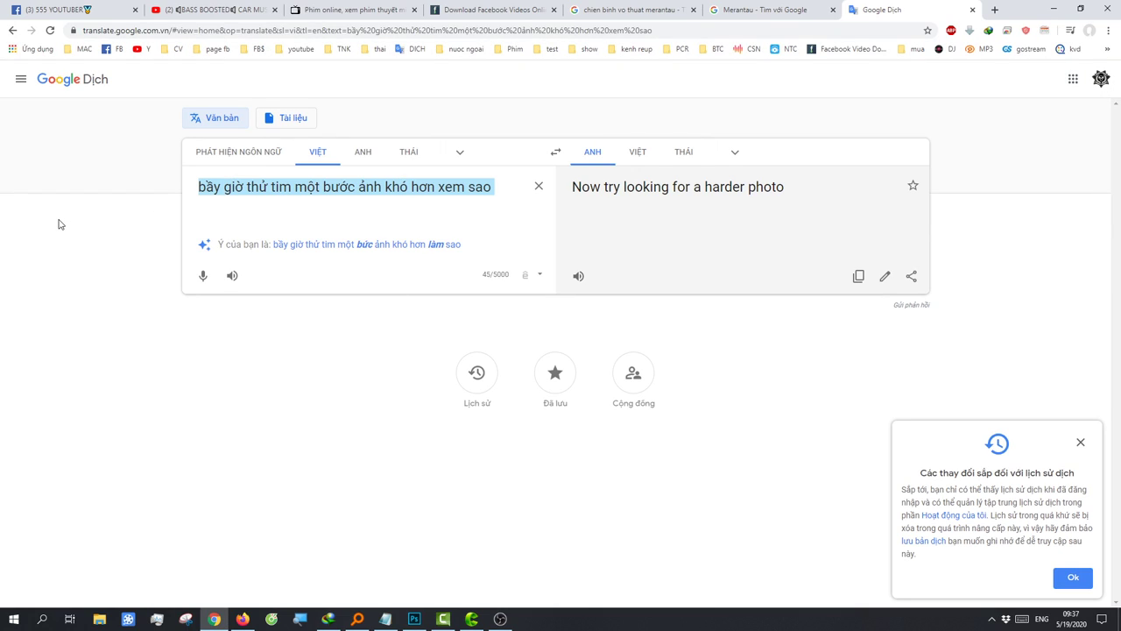
{"action": "type", "text": "màu bươc an"}
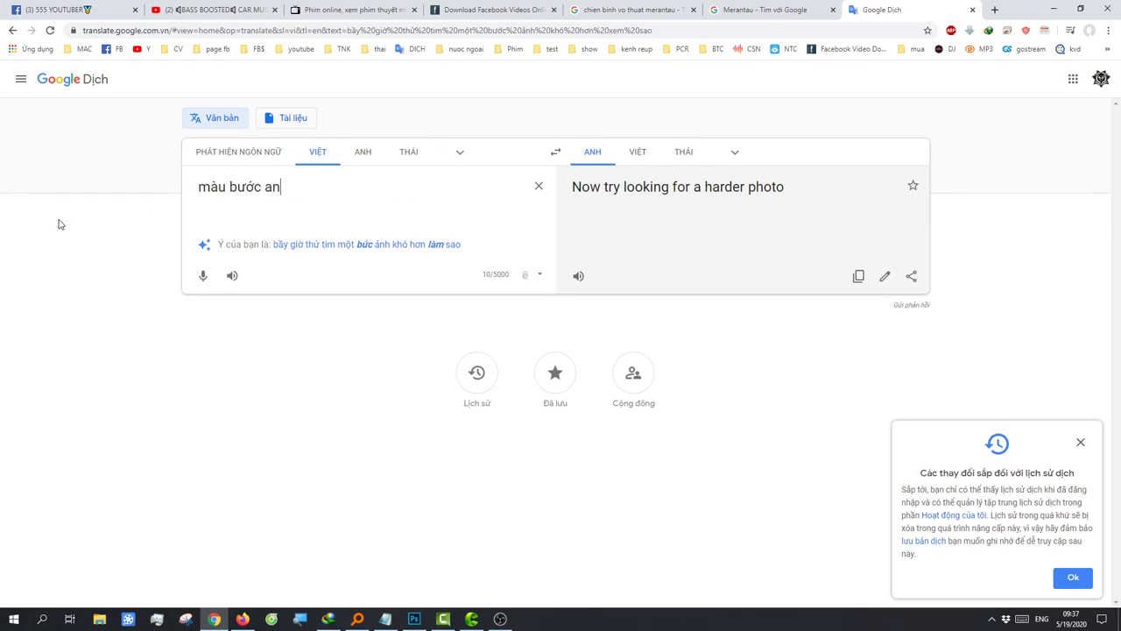
{"action": "type", "text": " nakhá"}
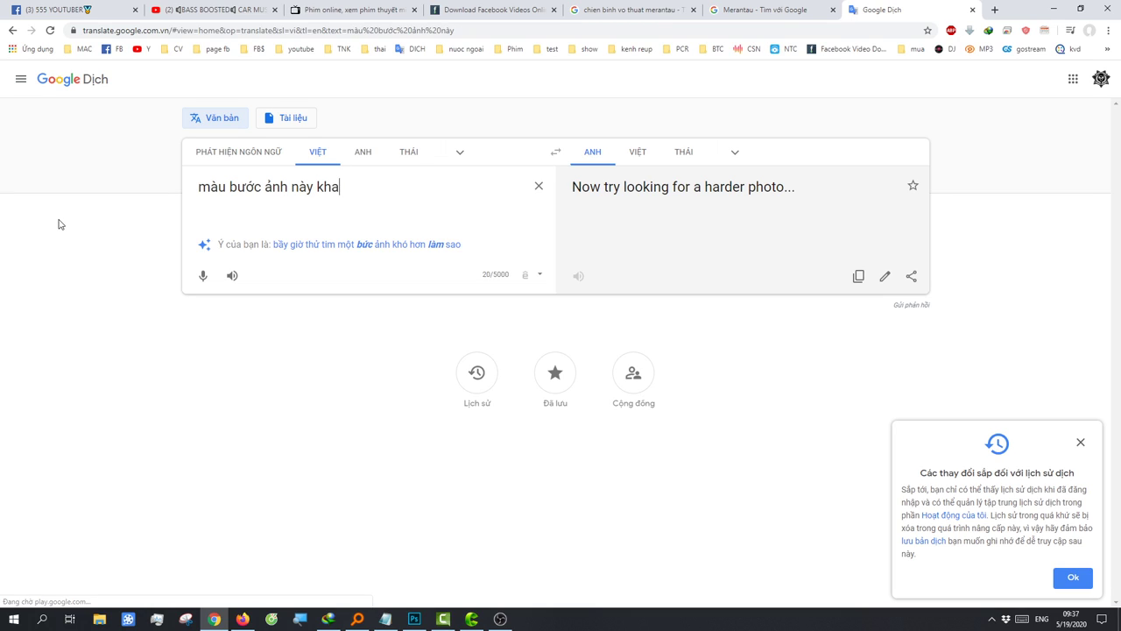
{"action": "type", "text": " ok rõ"}
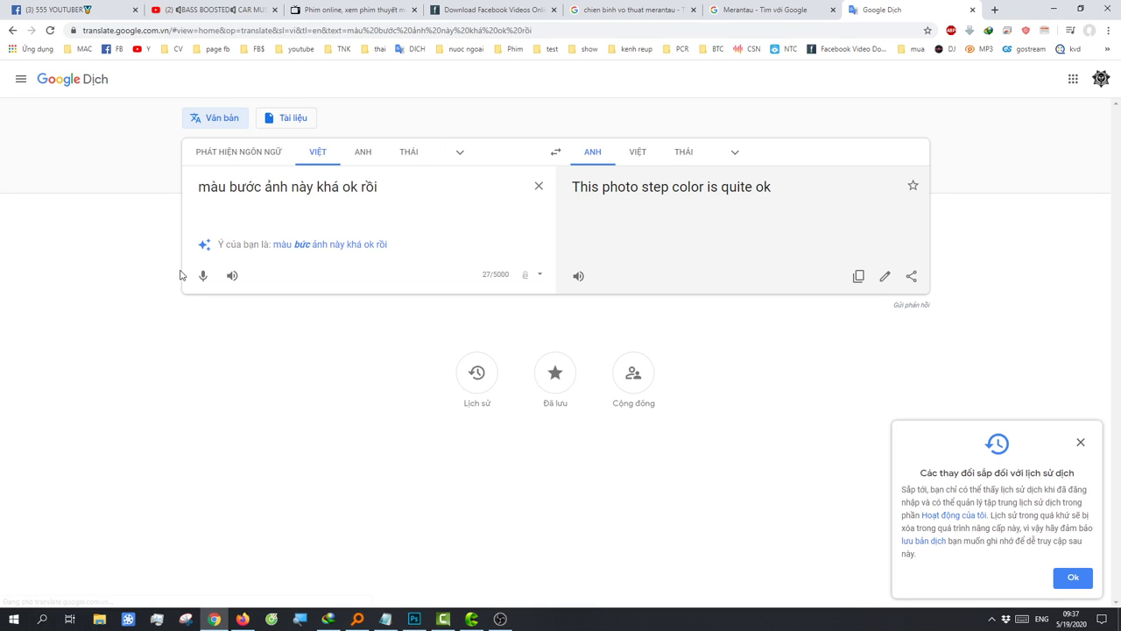
{"action": "left_click", "coordinate": [232, 275]}
Step: Type the sentence translating to 'Now you need to delete and fix the hidden areas', then return to Photoshop
{"action": "left_click_drag", "start_coordinate": [391, 184], "coordinate": [148, 183]}
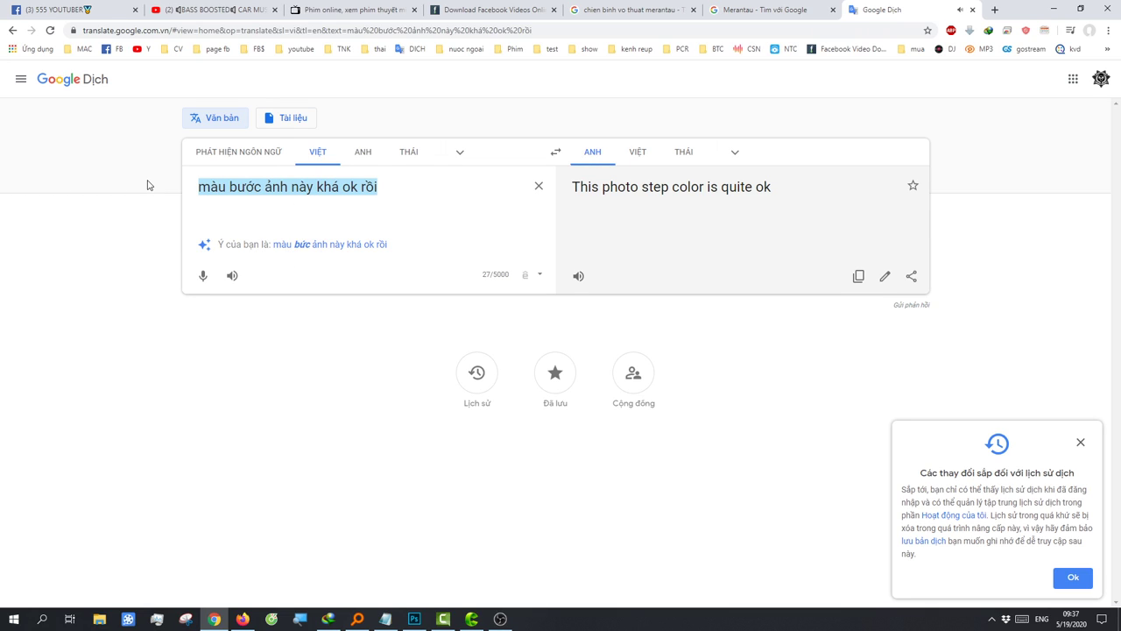
{"action": "type", "text": "bầy"}
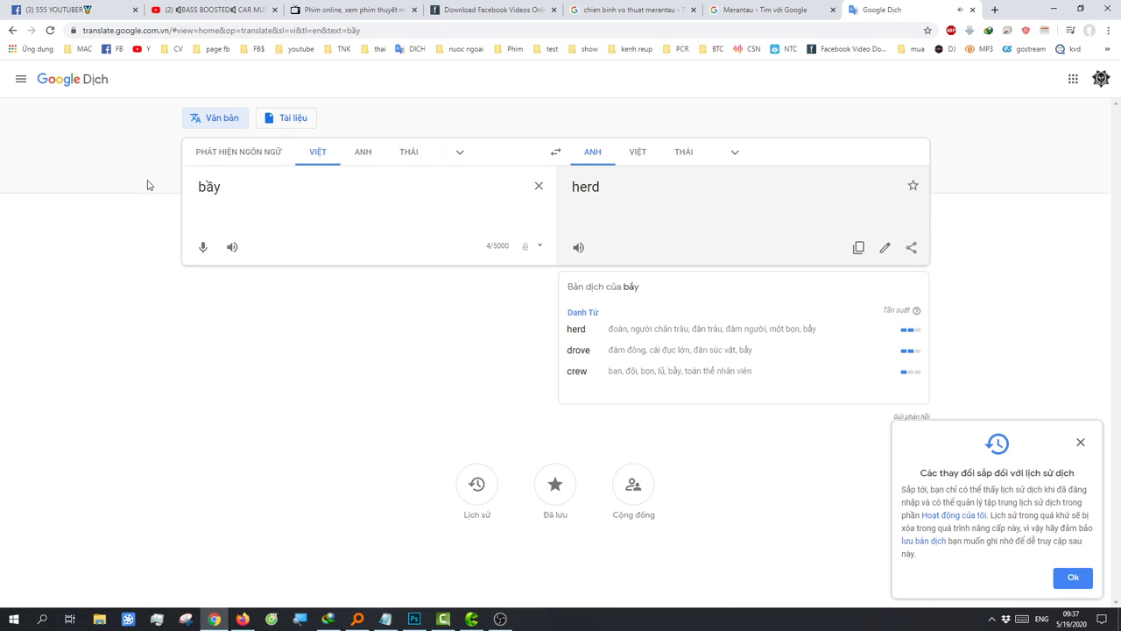
{"action": "type", "text": " giờ cần"}
{"action": "type", "text": " phai"}
{"action": "type", "text": "óa n"}
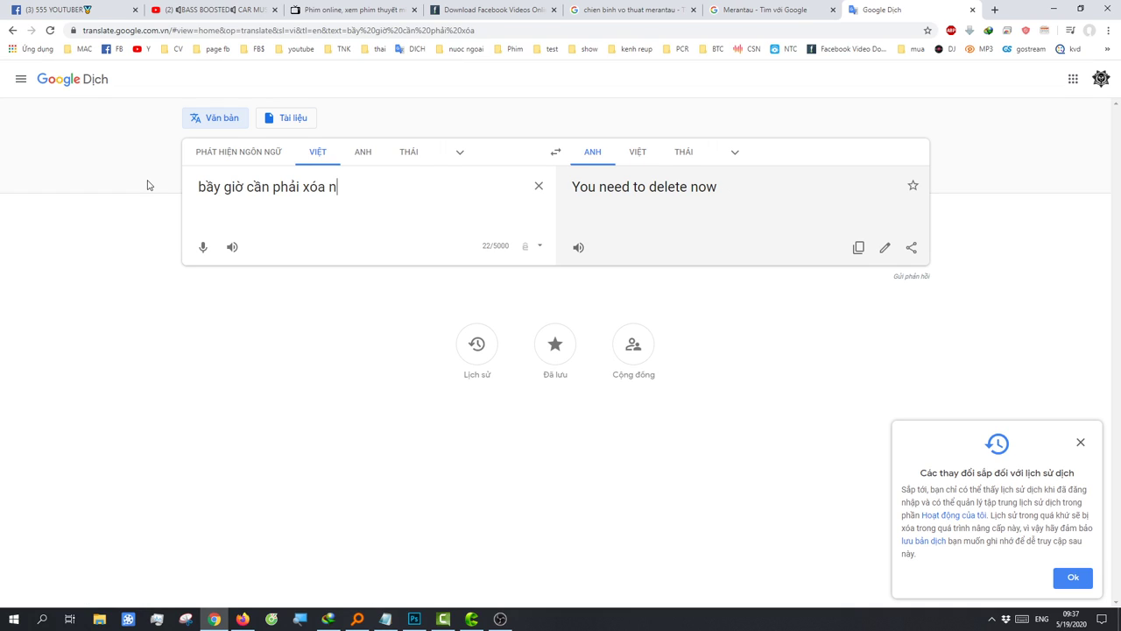
{"action": "type", "text": "hungw"}
{"action": "key", "text": "BackSpace"}
{"action": "key", "text": "BackSpace"}
{"action": "key", "text": "BackSpace"}
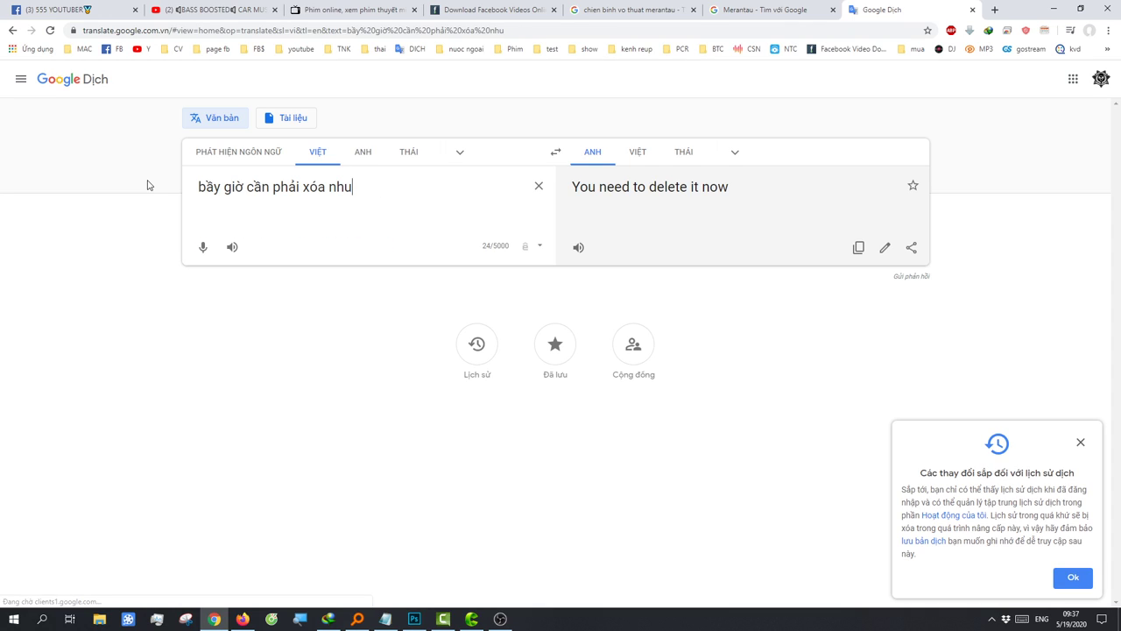
{"action": "key", "text": "BackSpace"}
{"action": "key", "text": "BackSpace"}
{"action": "key", "text": "BackSpace"}
{"action": "type", "text": "và chiunh"}
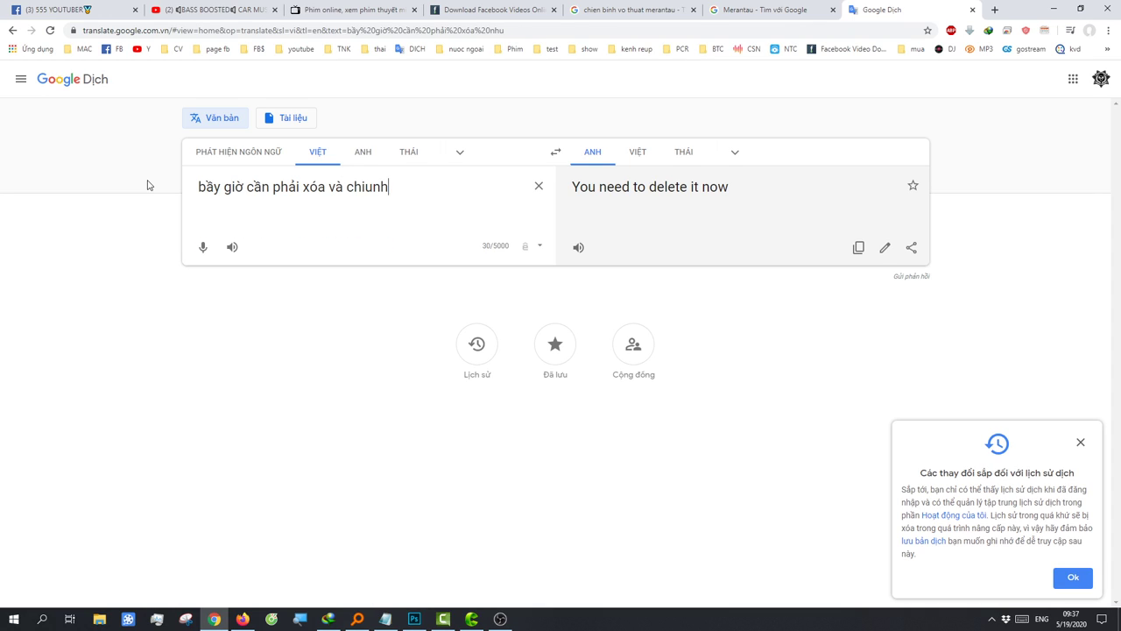
{"action": "key", "text": "BackSpace"}
{"action": "key", "text": "BackSpace"}
{"action": "key", "text": "BackSpace"}
{"action": "type", "text": "ưng"}
{"action": "type", "text": "đoạn"}
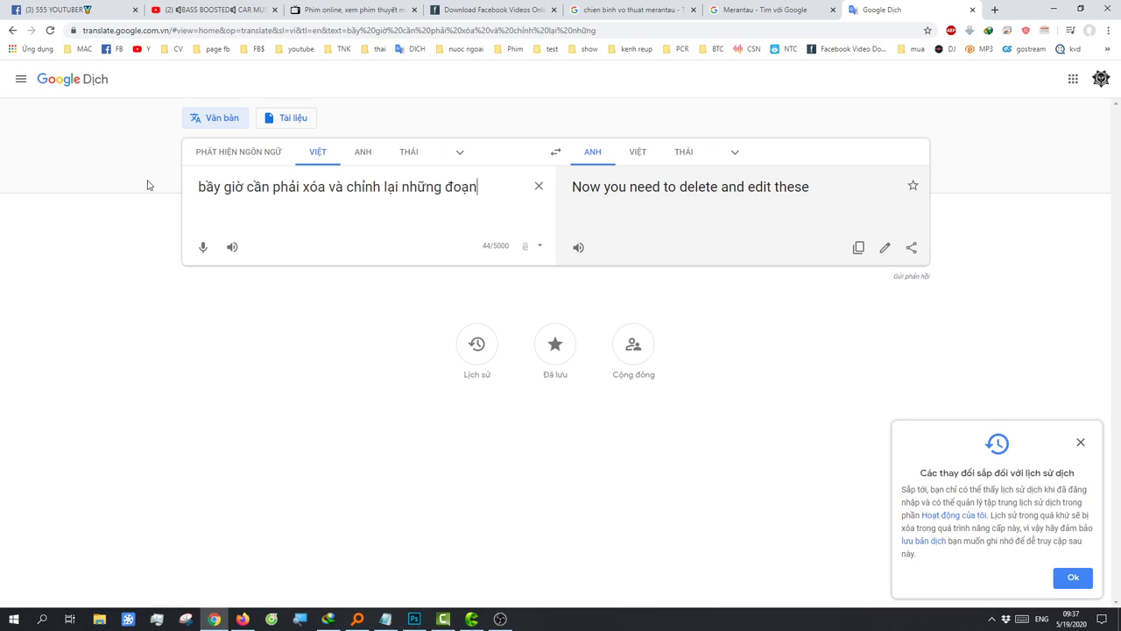
{"action": "type", "text": " c"}
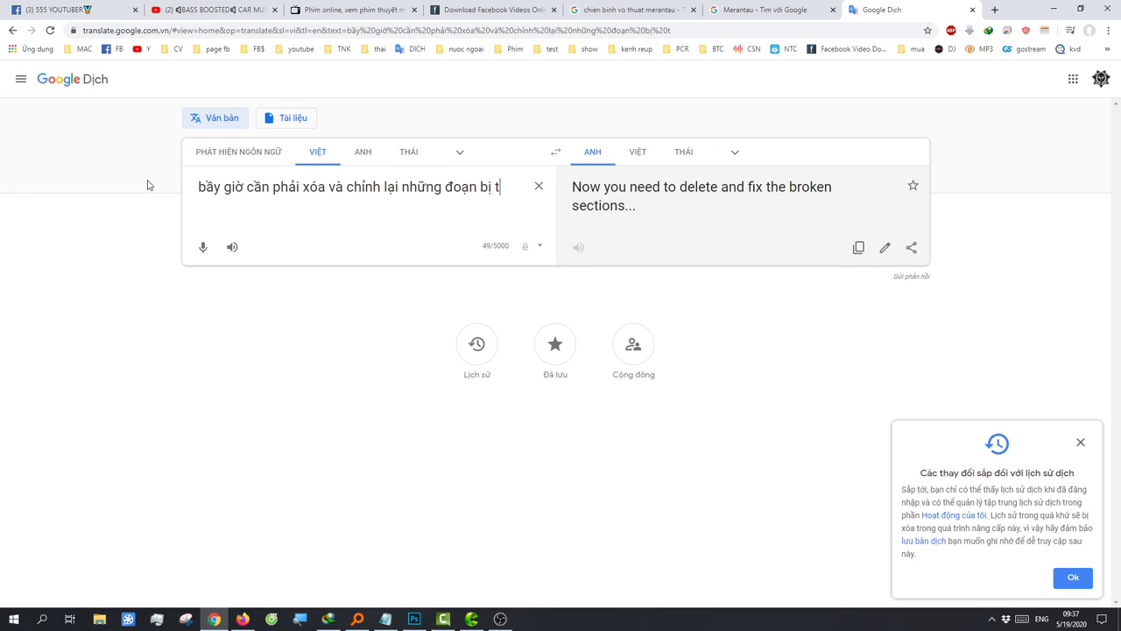
{"action": "type", "text": "he ma"}
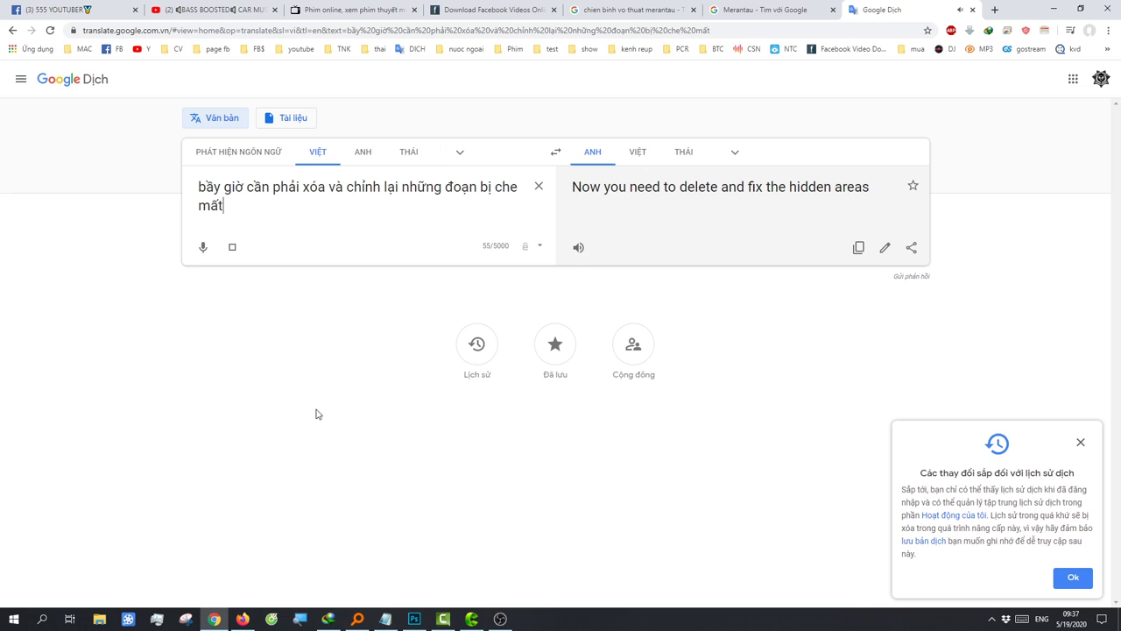
{"action": "left_click", "coordinate": [414, 618]}
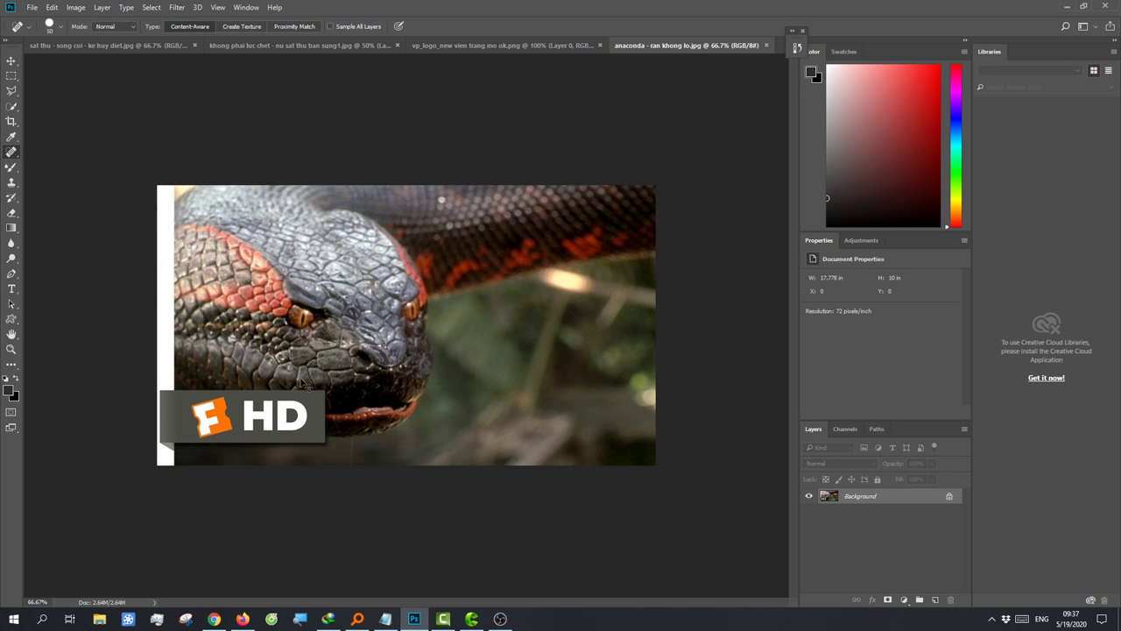
{"action": "key", "text": "ctrl+1"}
{"action": "left_click", "coordinate": [500, 619]}
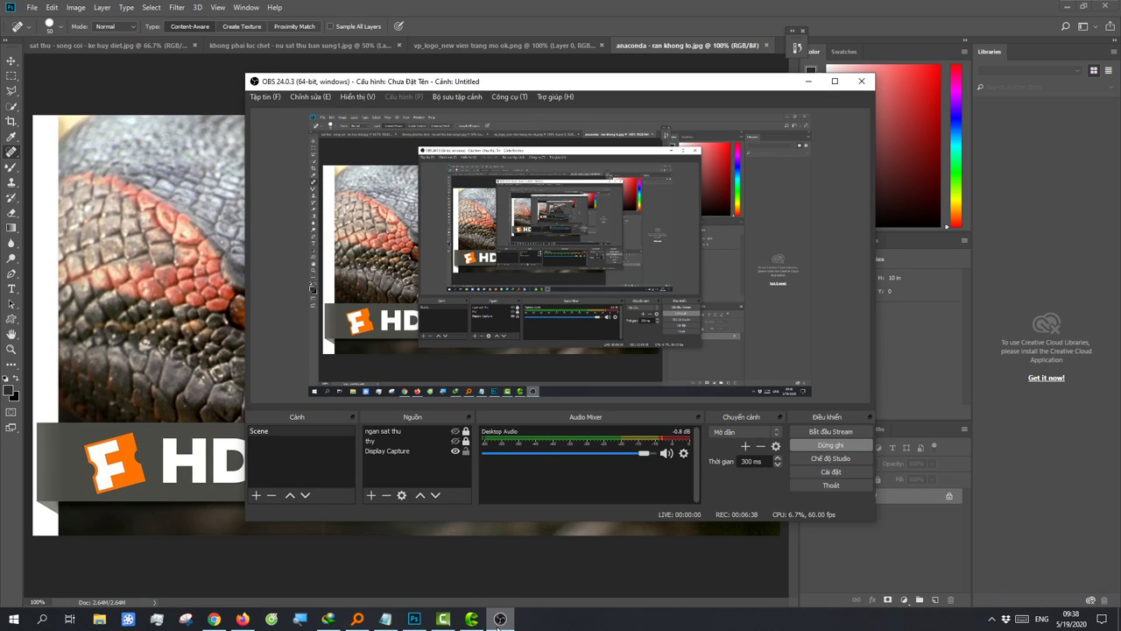
{"action": "left_click", "coordinate": [501, 618]}
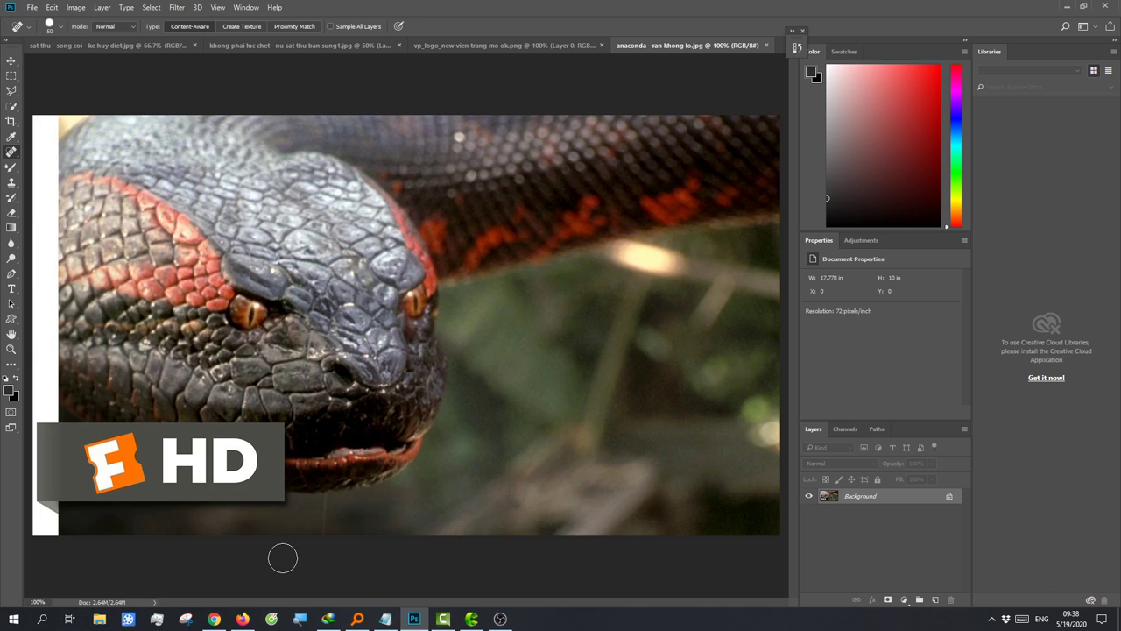
{"action": "scroll", "coordinate": [283, 555], "scroll_direction": "up", "scroll_amount": 2}
{"action": "scroll", "coordinate": [283, 555], "scroll_direction": "up", "scroll_amount": 1}
{"action": "scroll", "coordinate": [450, 459], "scroll_direction": "left", "scroll_amount": 5}
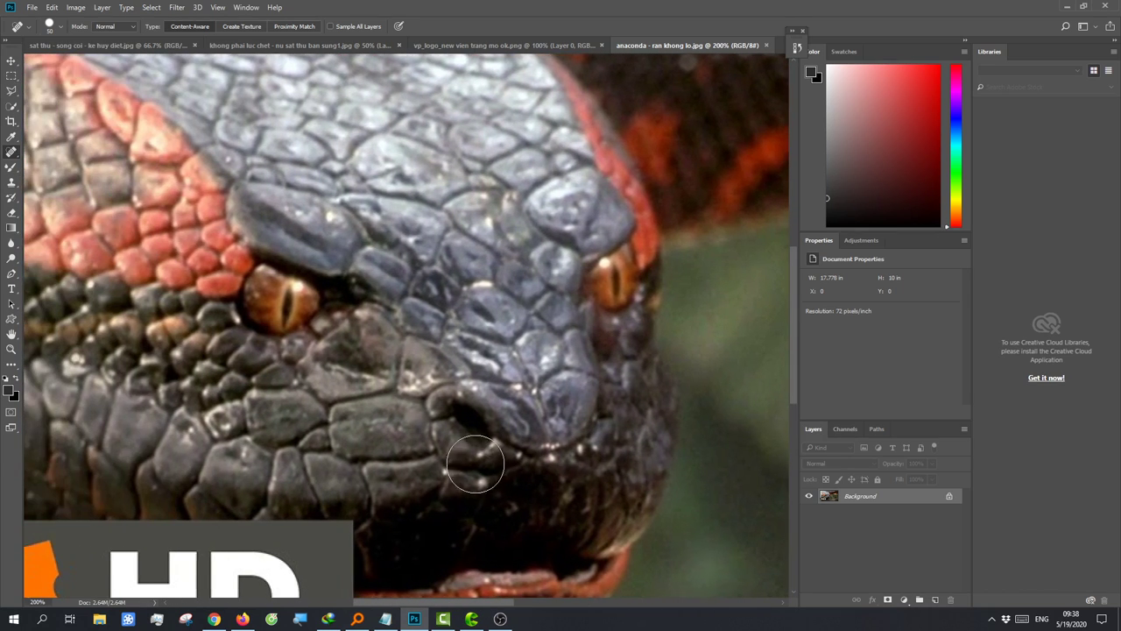
{"action": "scroll", "coordinate": [438, 476], "scroll_direction": "down", "scroll_amount": 3}
{"action": "scroll", "coordinate": [375, 546], "scroll_direction": "down", "scroll_amount": 1}
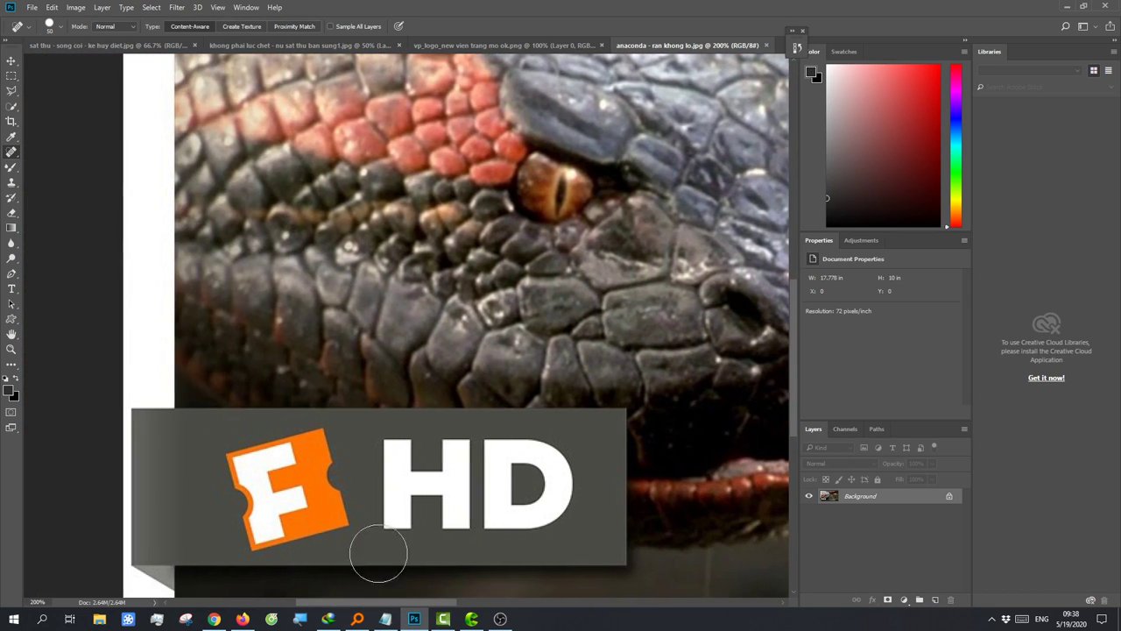
{"action": "scroll", "coordinate": [379, 553], "scroll_direction": "down", "scroll_amount": 1}
{"action": "scroll", "coordinate": [379, 552], "scroll_direction": "down", "scroll_amount": 1}
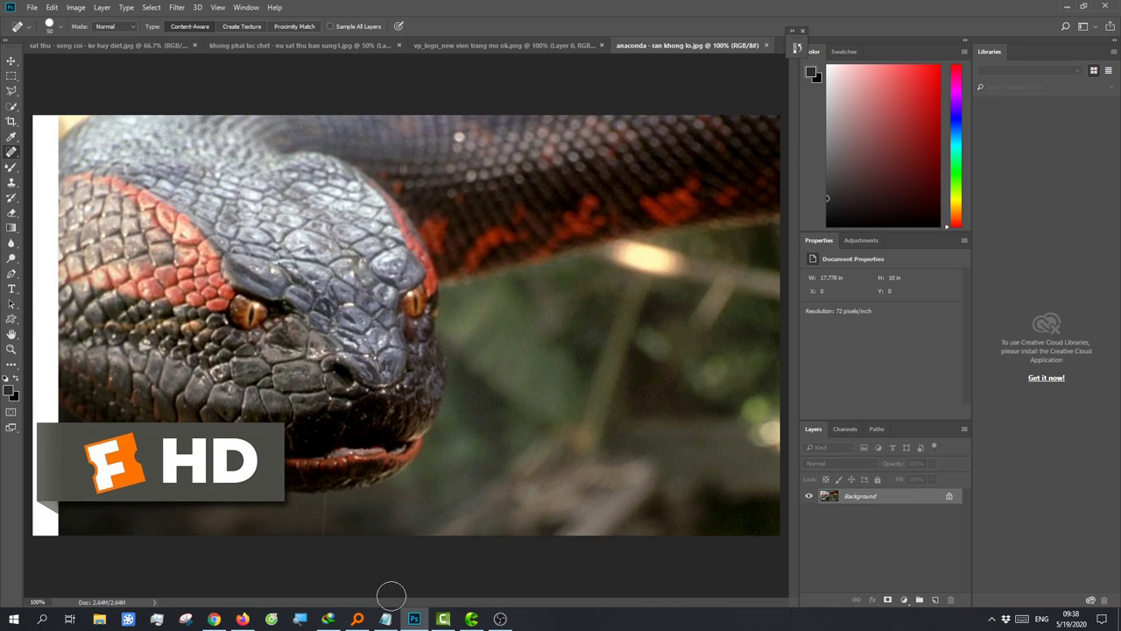
{"action": "scroll", "coordinate": [391, 596], "scroll_direction": "up", "scroll_amount": 1}
{"action": "left_click_drag", "start_coordinate": [453, 603], "coordinate": [362, 604]}
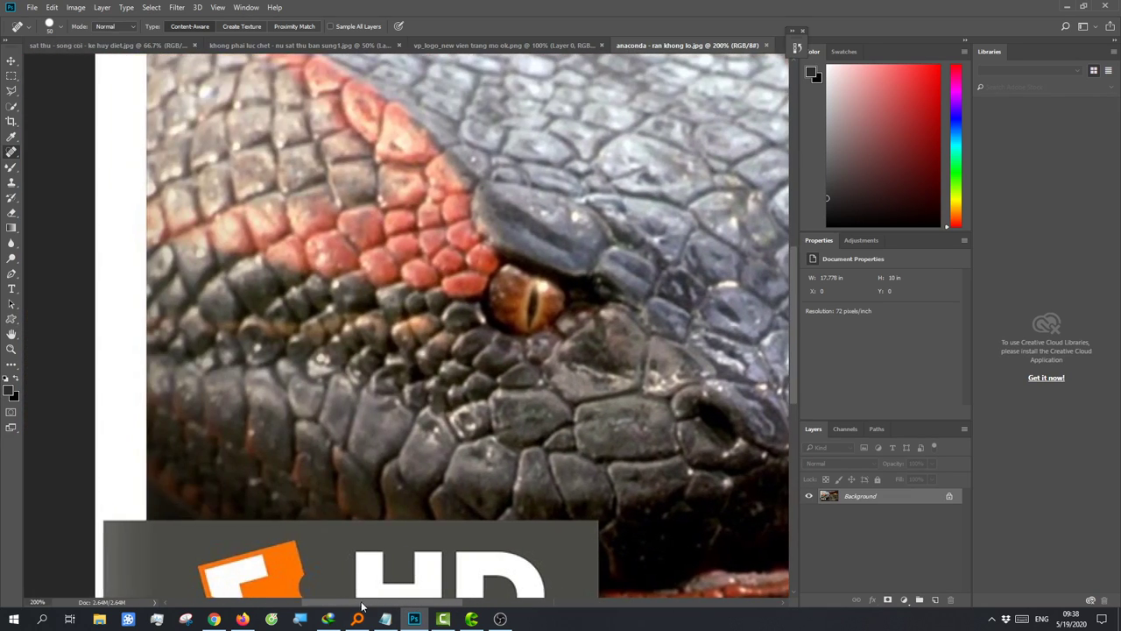
{"action": "scroll", "coordinate": [433, 463], "scroll_direction": "down", "scroll_amount": 1}
{"action": "scroll", "coordinate": [432, 469], "scroll_direction": "down", "scroll_amount": 2}
{"action": "scroll", "coordinate": [432, 476], "scroll_direction": "down", "scroll_amount": 1}
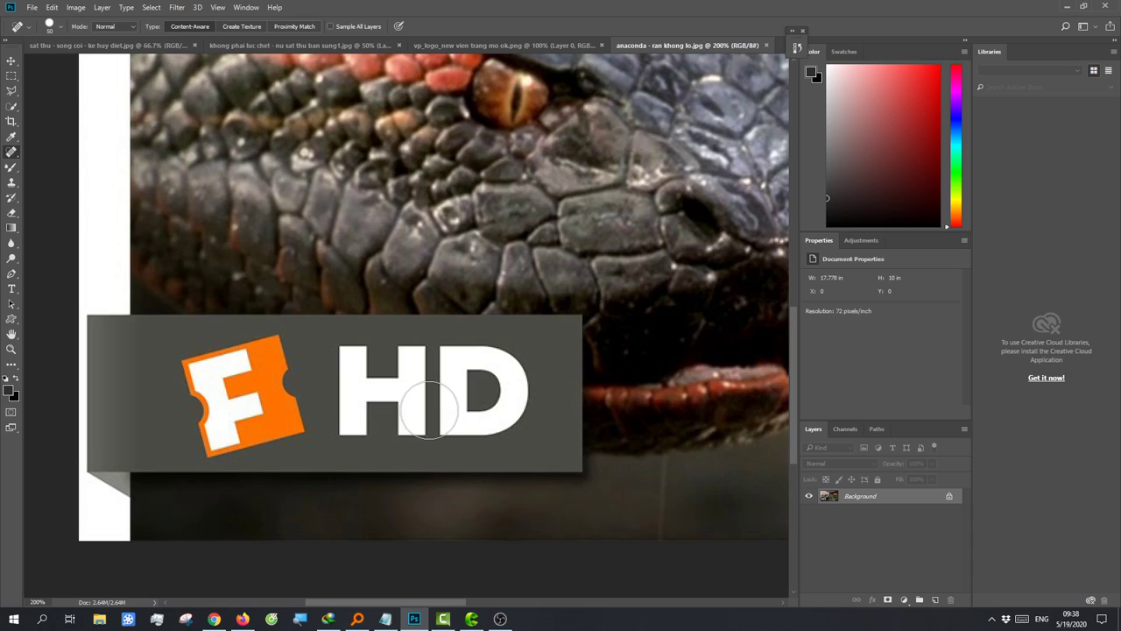
{"action": "right_click", "coordinate": [11, 153]}
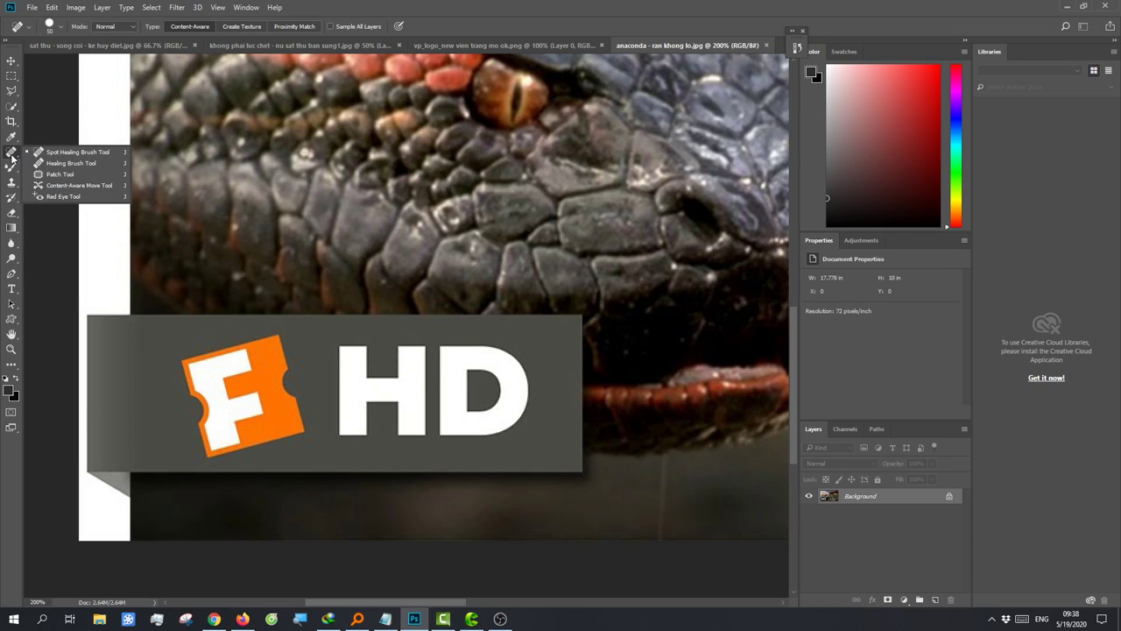
Step: Brush the Spot Healing Brush down the white left strip and HD logo of the anaconda still
{"action": "left_click", "coordinate": [88, 154]}
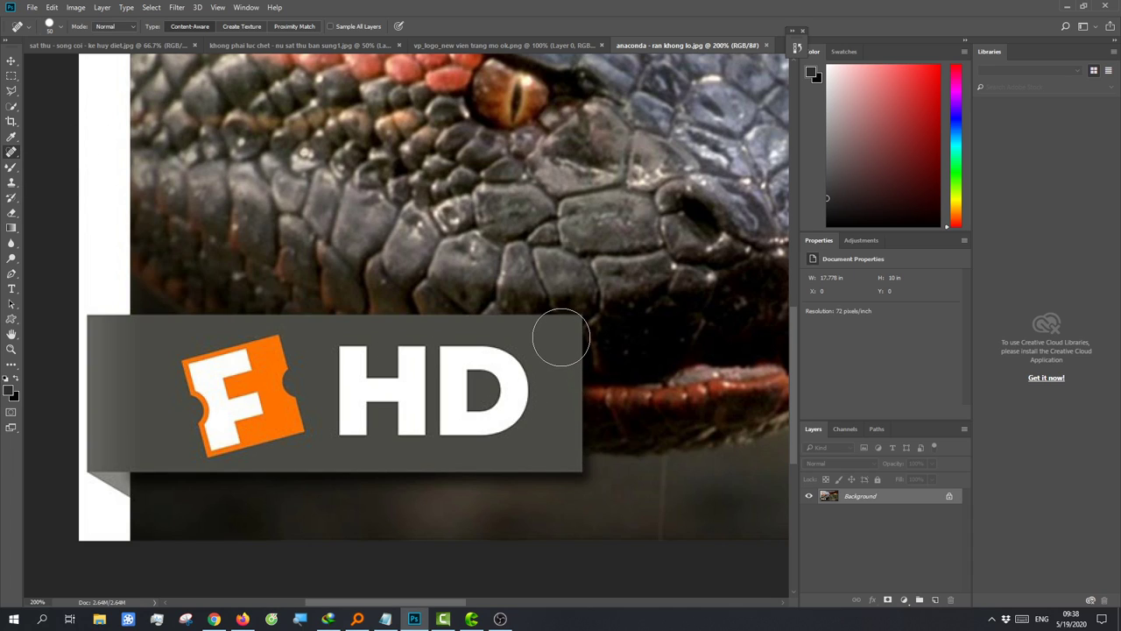
{"action": "scroll", "coordinate": [220, 371], "scroll_direction": "up", "scroll_amount": 2}
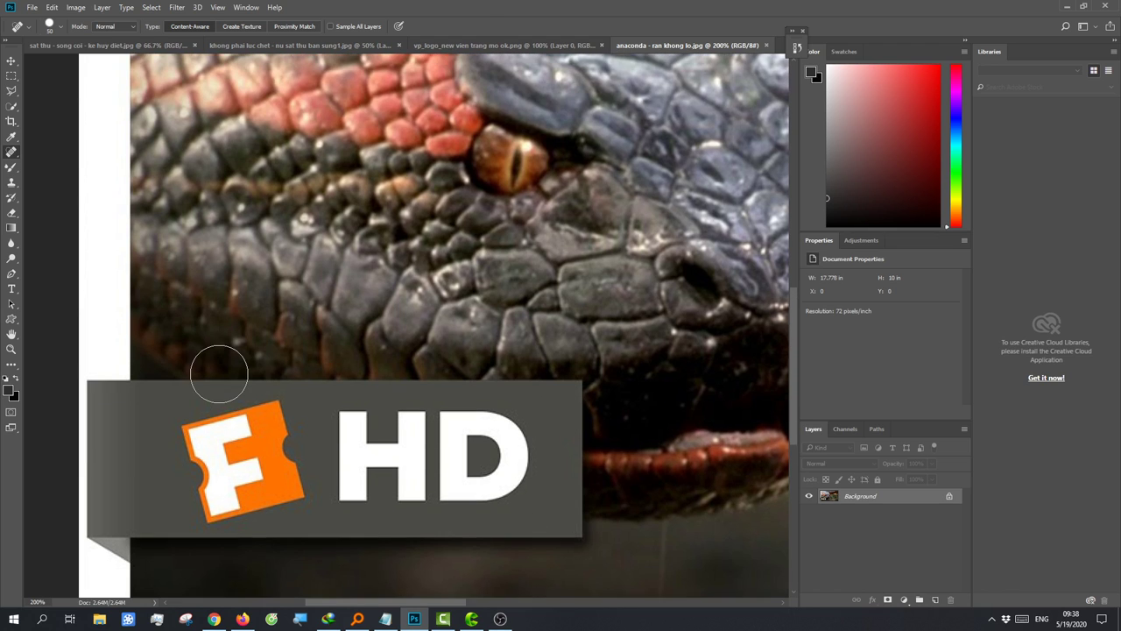
{"action": "scroll", "coordinate": [220, 375], "scroll_direction": "up", "scroll_amount": 3}
{"action": "scroll", "coordinate": [219, 374], "scroll_direction": "up", "scroll_amount": 2}
{"action": "scroll", "coordinate": [219, 374], "scroll_direction": "up", "scroll_amount": 4}
{"action": "scroll", "coordinate": [219, 374], "scroll_direction": "up", "scroll_amount": 2}
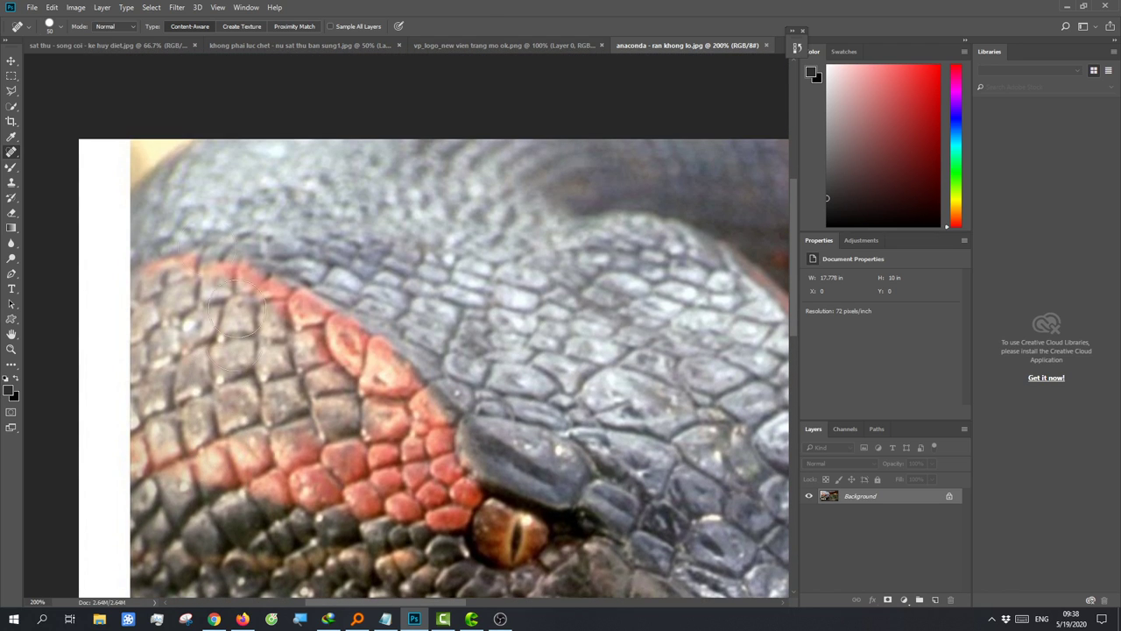
{"action": "scroll", "coordinate": [115, 173], "scroll_direction": "down", "scroll_amount": 1}
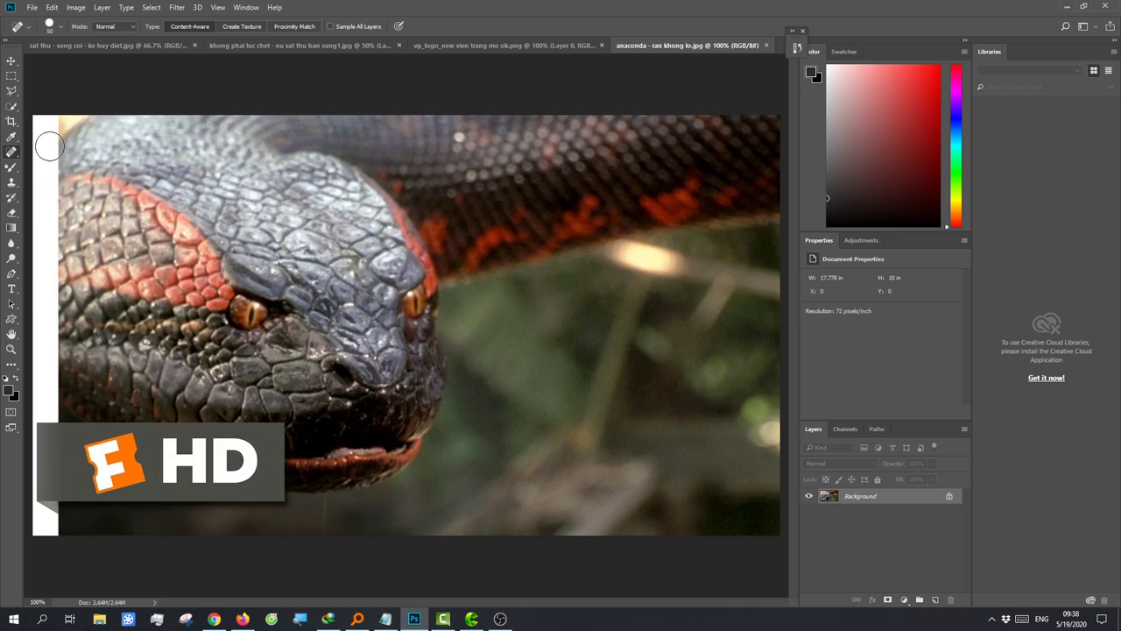
{"action": "mouse_move", "coordinate": [41, 125]}
{"action": "left_mouse_down"}
{"action": "mouse_move", "coordinate": [50, 302]}
{"action": "mouse_move", "coordinate": [38, 543]}
{"action": "mouse_move", "coordinate": [59, 490]}
{"action": "mouse_move", "coordinate": [277, 496]}
{"action": "mouse_move", "coordinate": [272, 430]}
{"action": "mouse_move", "coordinate": [55, 430]}
{"action": "mouse_move", "coordinate": [53, 456]}
{"action": "mouse_move", "coordinate": [233, 454]}
{"action": "mouse_move", "coordinate": [254, 473]}
{"action": "mouse_move", "coordinate": [83, 469]}
{"action": "left_mouse_up"}
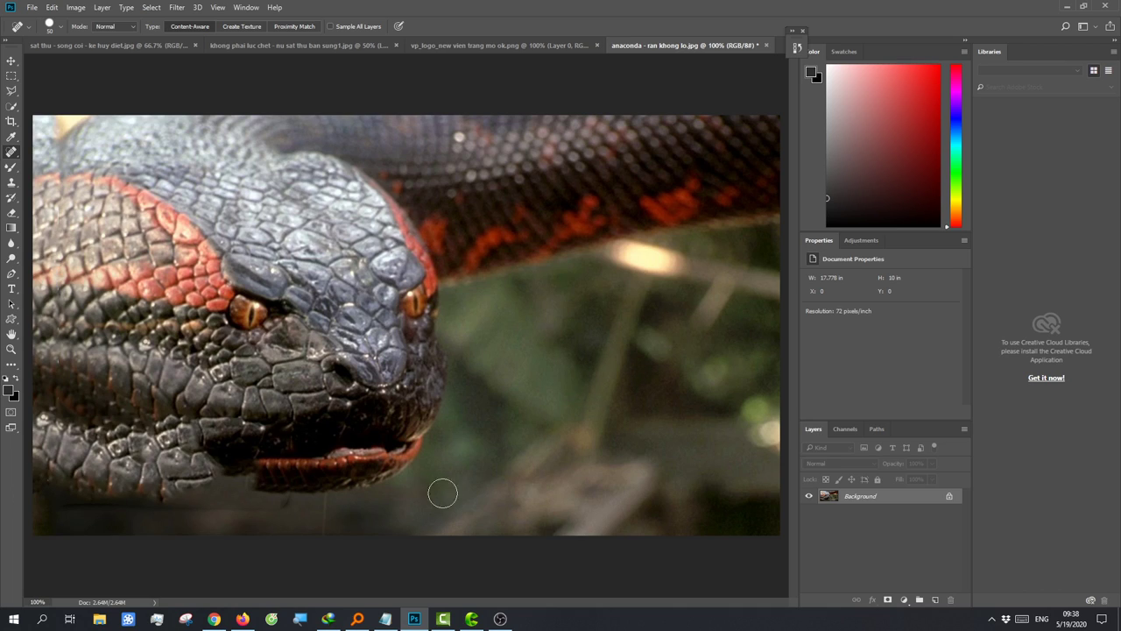
Step: Translate 'cũng khá là ok rồi phải không', play it aloud, and glance back at Photoshop
{"action": "left_click", "coordinate": [219, 621]}
{"action": "left_click_drag", "start_coordinate": [315, 214], "coordinate": [143, 187]}
{"action": "type", "text": "cũng k"}
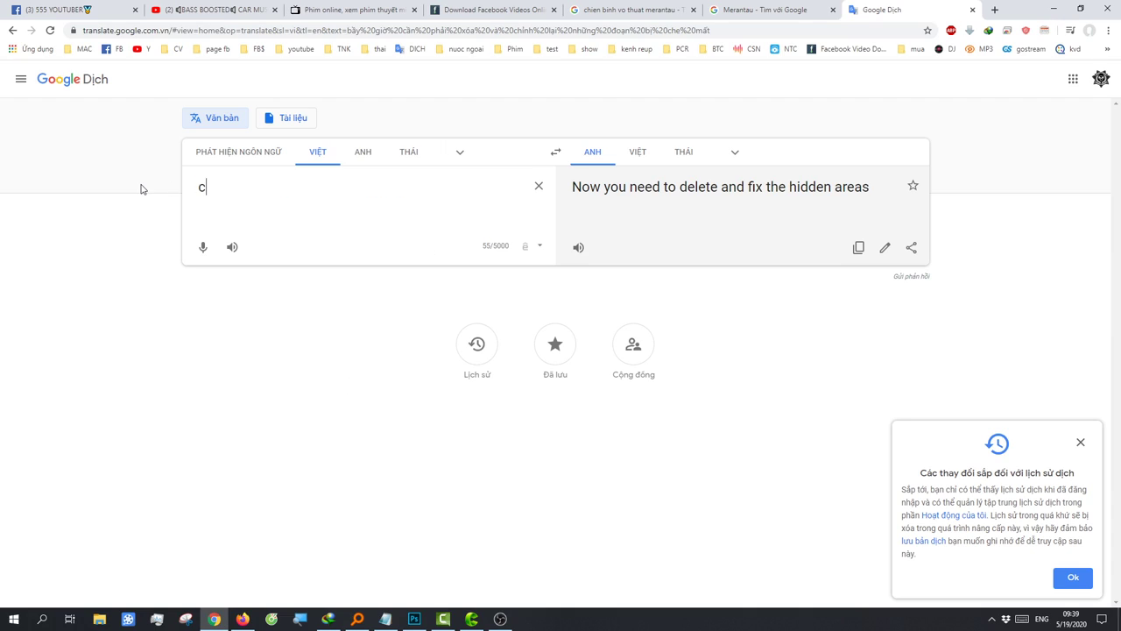
{"action": "type", "text": "há"}
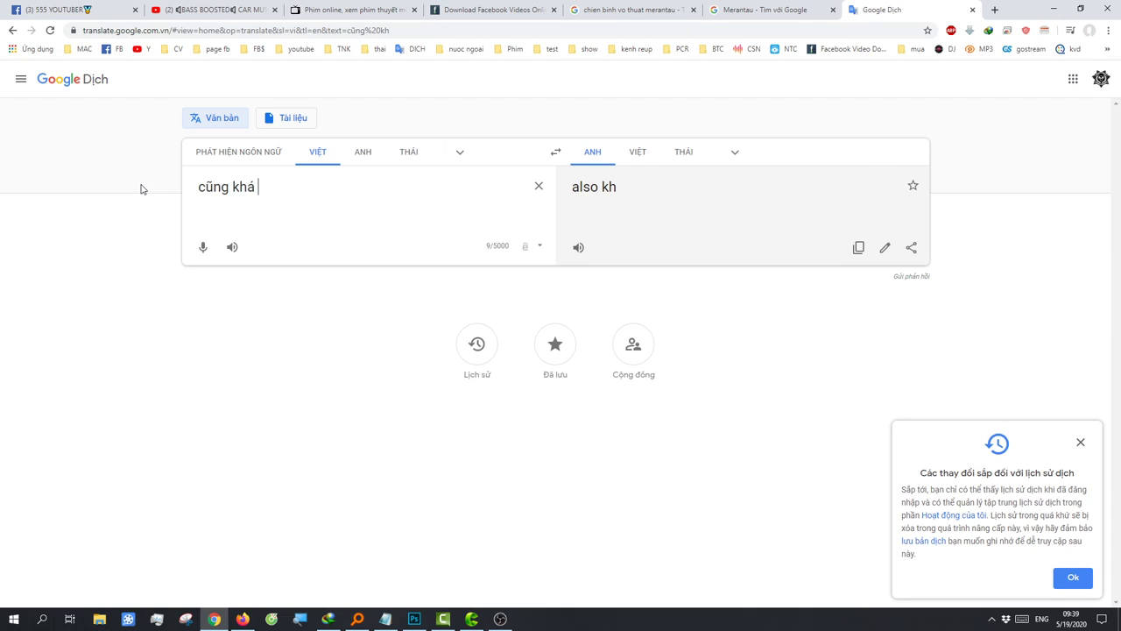
{"action": "type", "text": " là ok rồi p"}
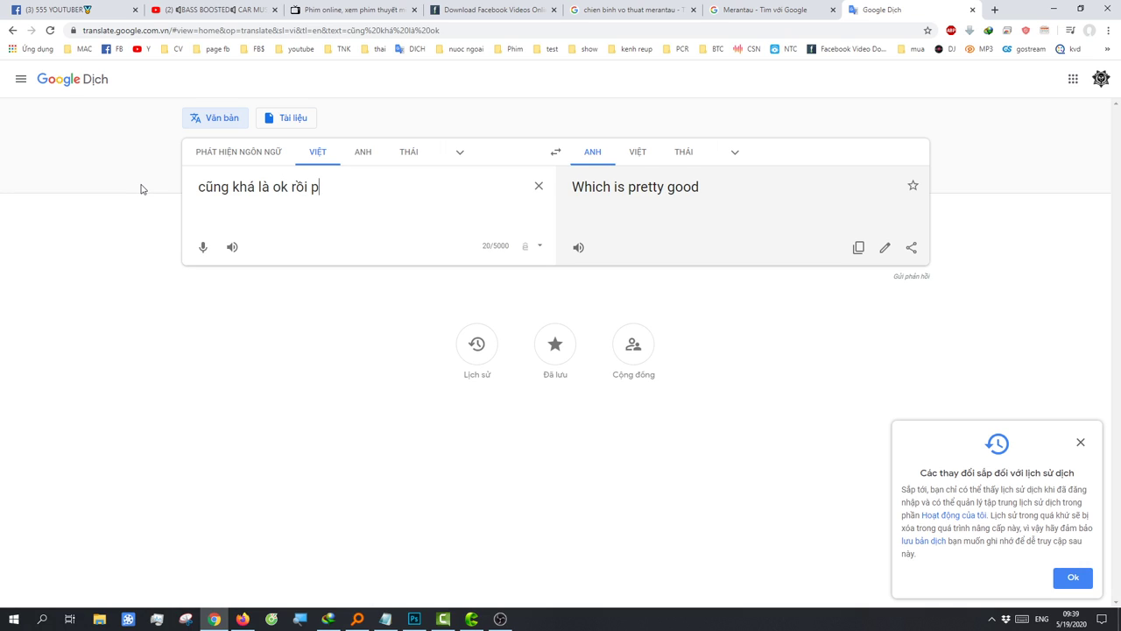
{"action": "type", "text": "hải không"}
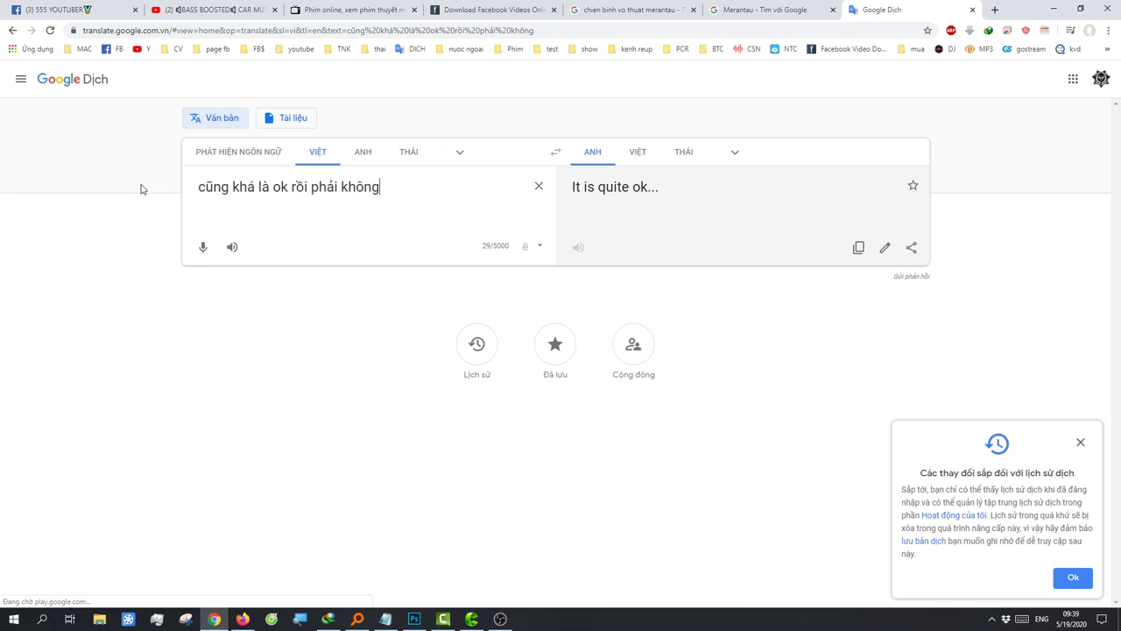
{"action": "left_click", "coordinate": [228, 249]}
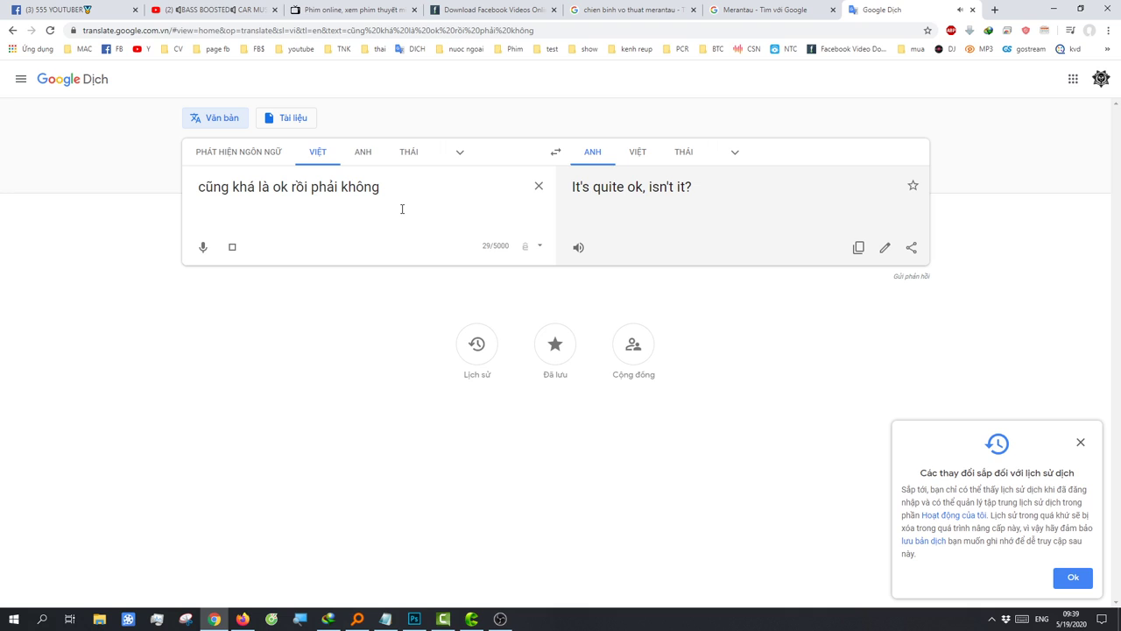
{"action": "left_click_drag", "start_coordinate": [396, 194], "coordinate": [191, 199]}
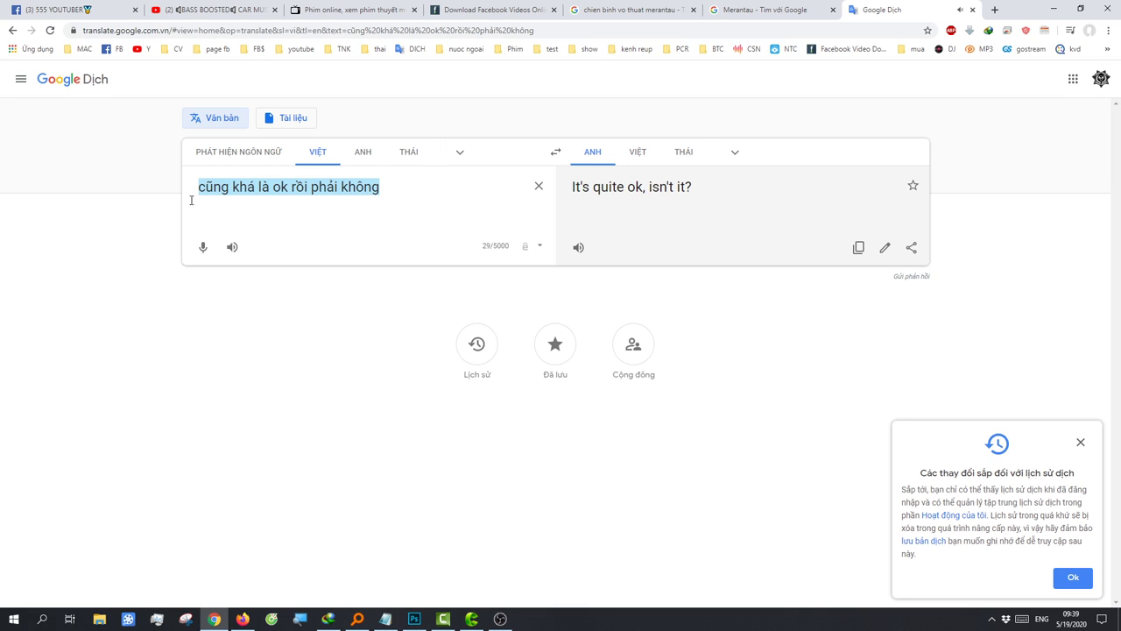
{"action": "left_click", "coordinate": [415, 619]}
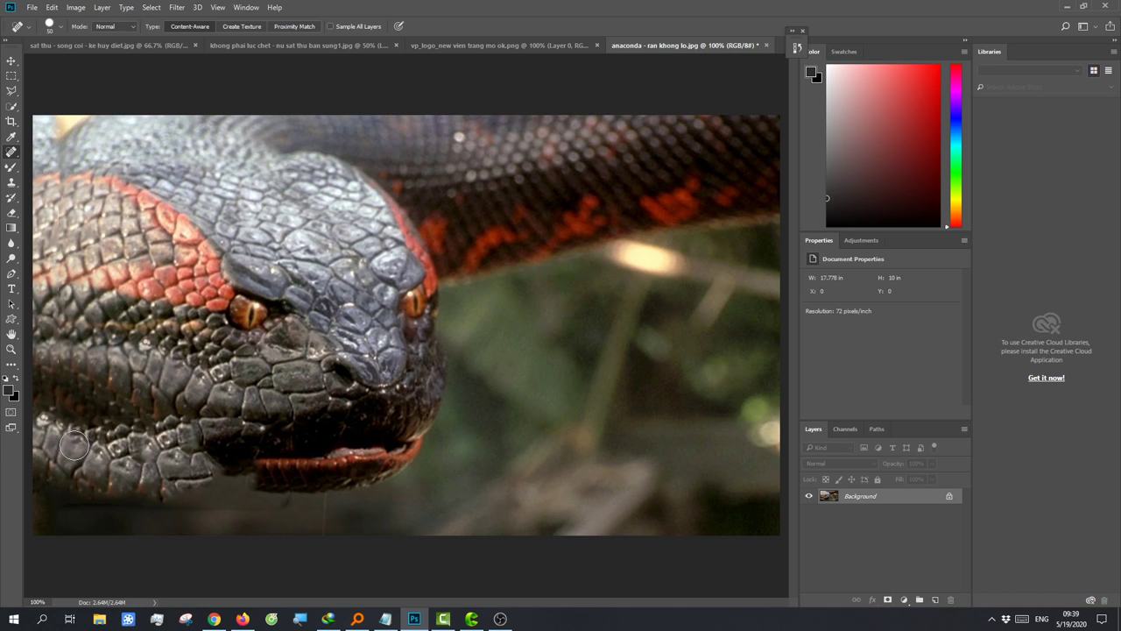
Step: Replace the source with the sentence meaning 'but some errors still need to be fixed', then return to Photoshop
{"action": "left_click", "coordinate": [242, 619]}
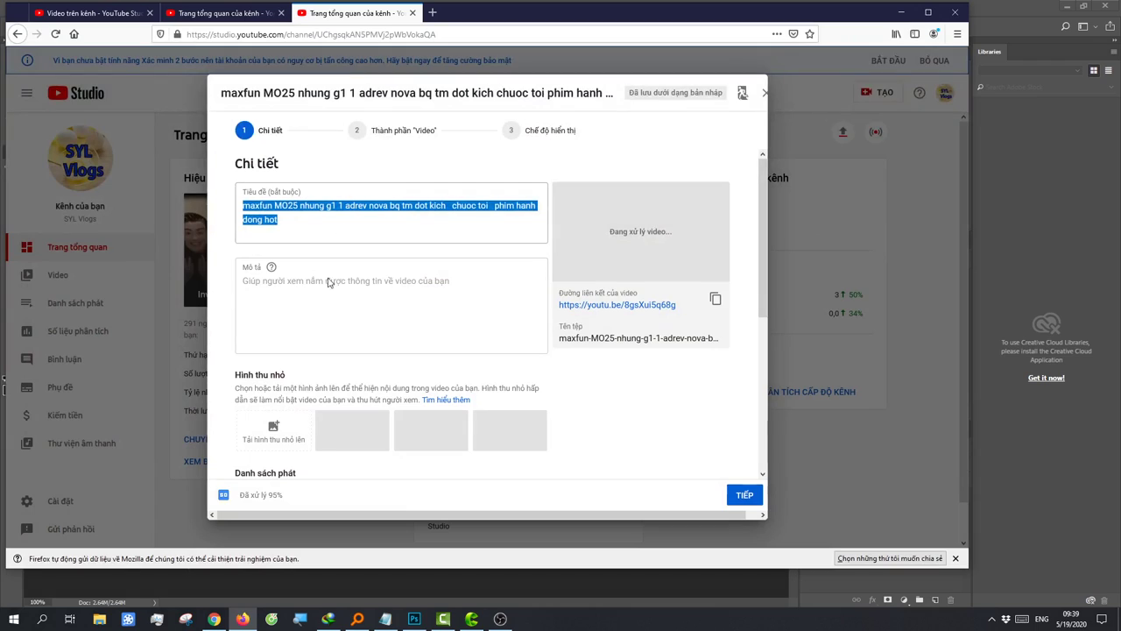
{"action": "left_click", "coordinate": [210, 620]}
{"action": "left_click", "coordinate": [298, 199]}
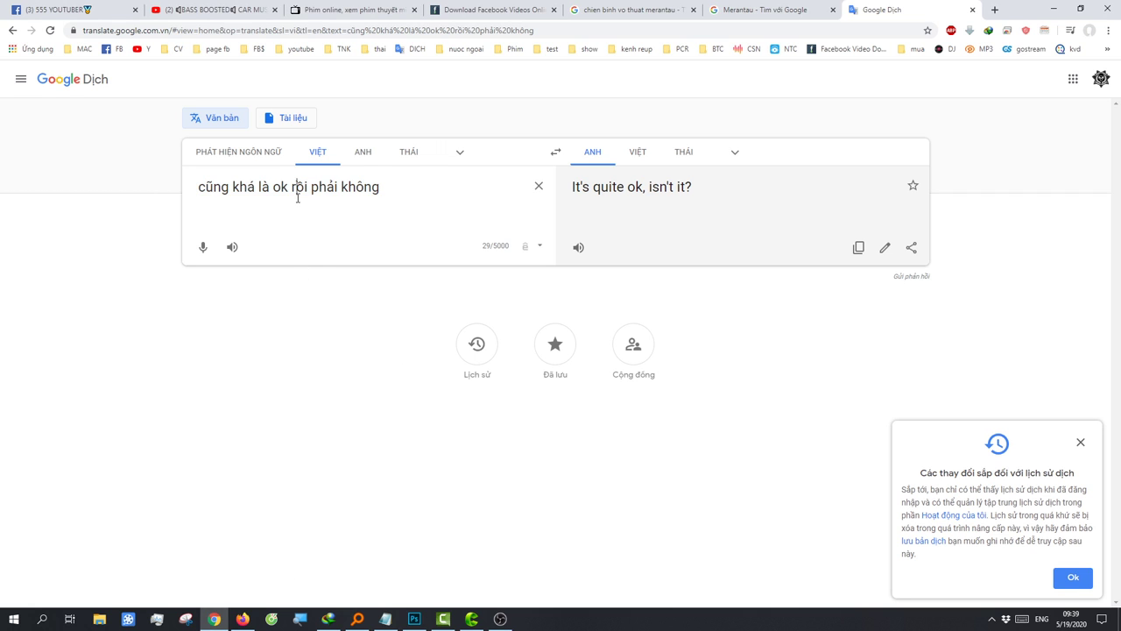
{"action": "key", "text": "ctrl+a"}
{"action": "type", "text": "n"}
{"action": "type", "text": "w"}
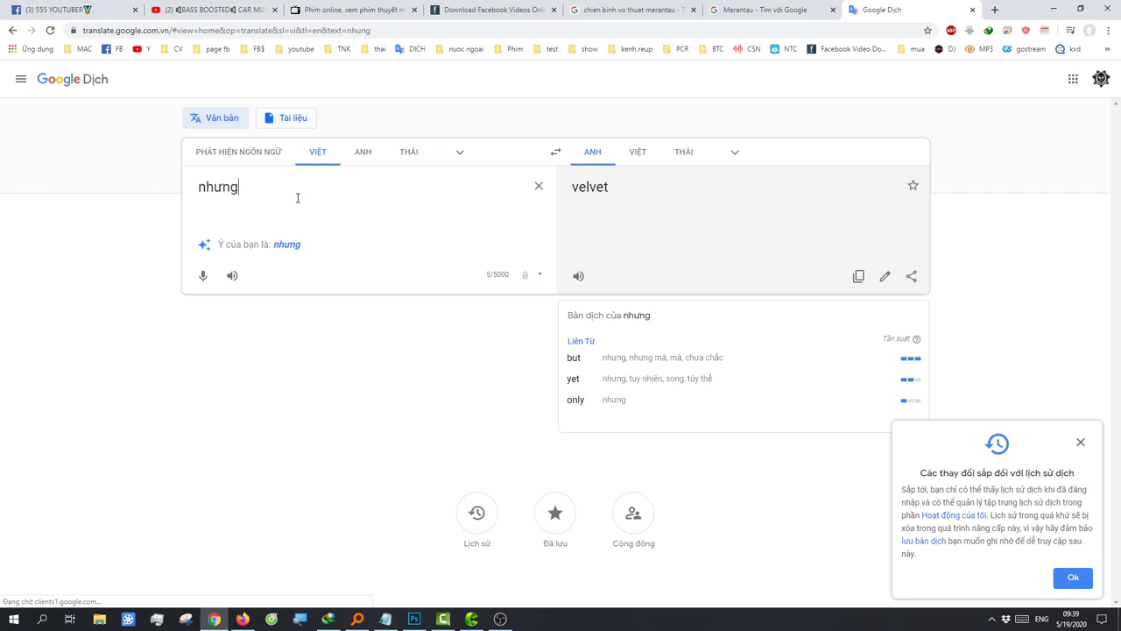
{"action": "type", "text": " vẫn bị lỗi một vài d"}
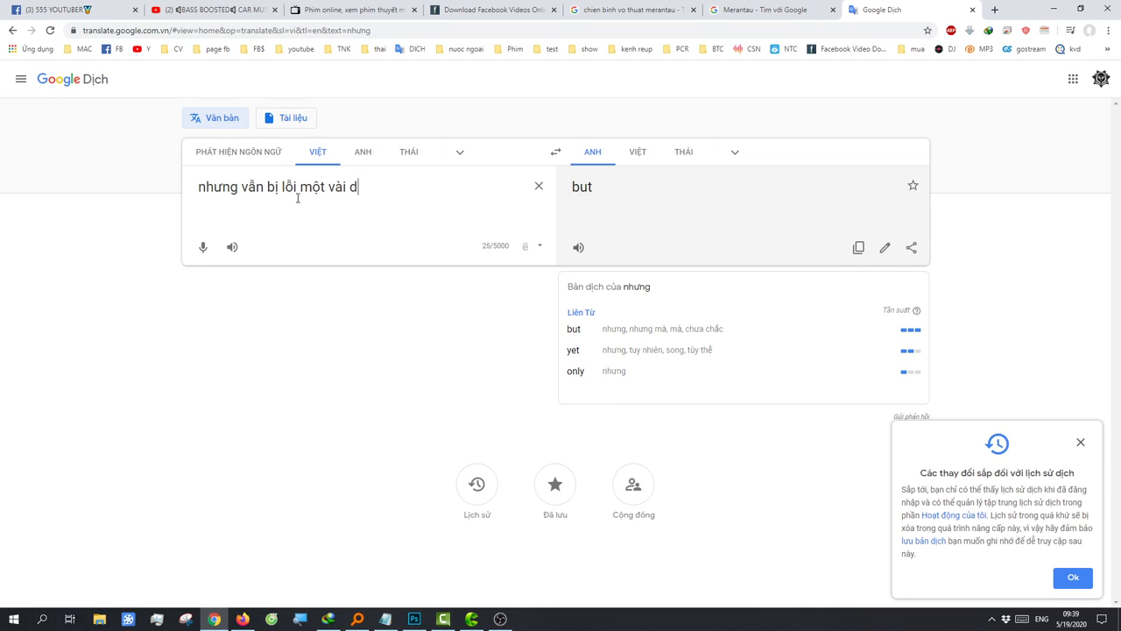
{"action": "type", "text": " cân"}
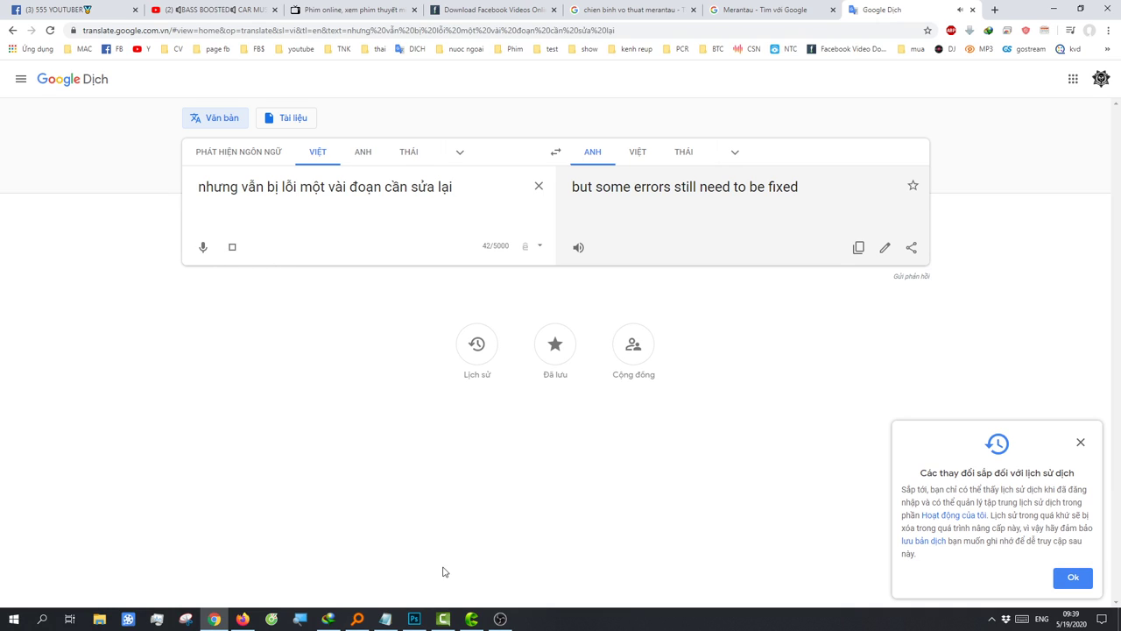
{"action": "left_click", "coordinate": [415, 620]}
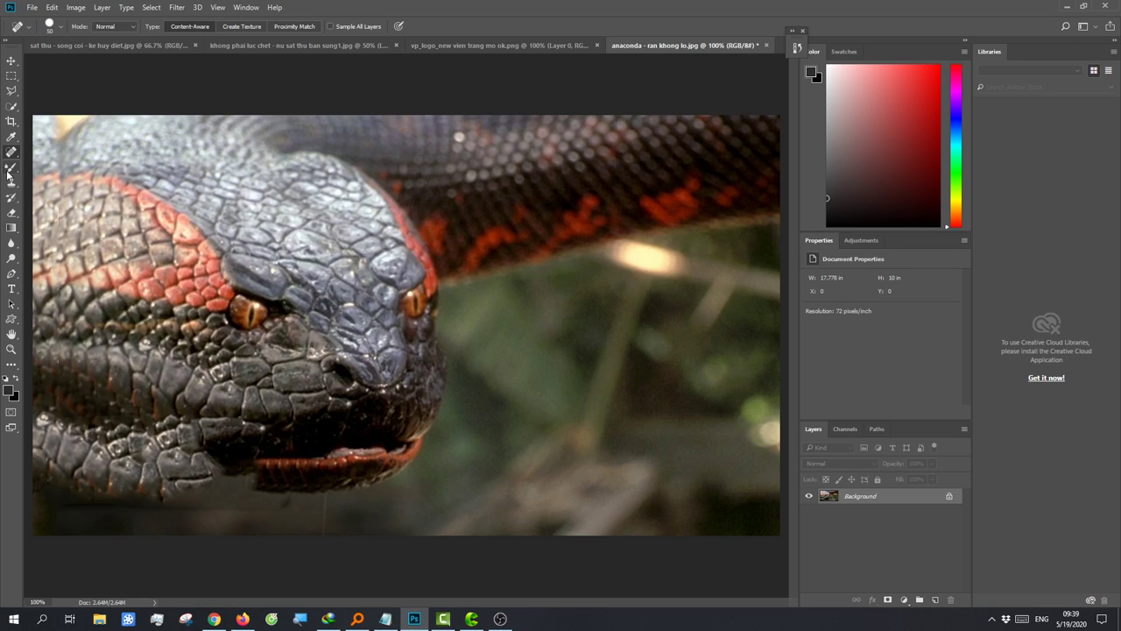
Step: Compare the Open and Spot Healing Brush history states, ending on Open to restore the strip and logo
{"action": "left_click", "coordinate": [798, 51]}
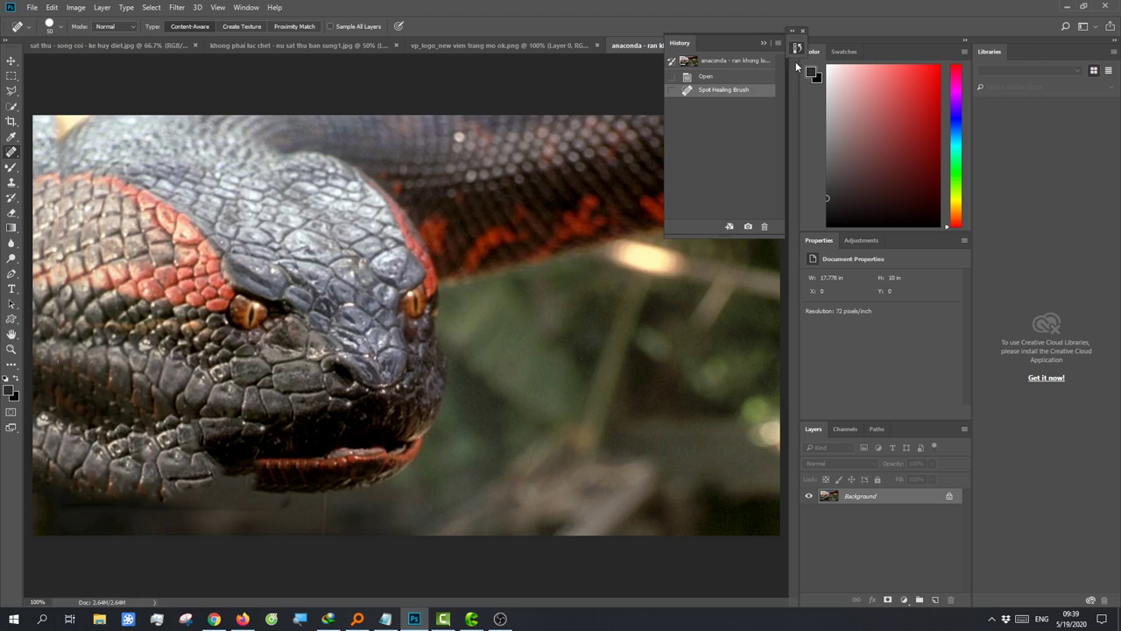
{"action": "left_click", "coordinate": [720, 77]}
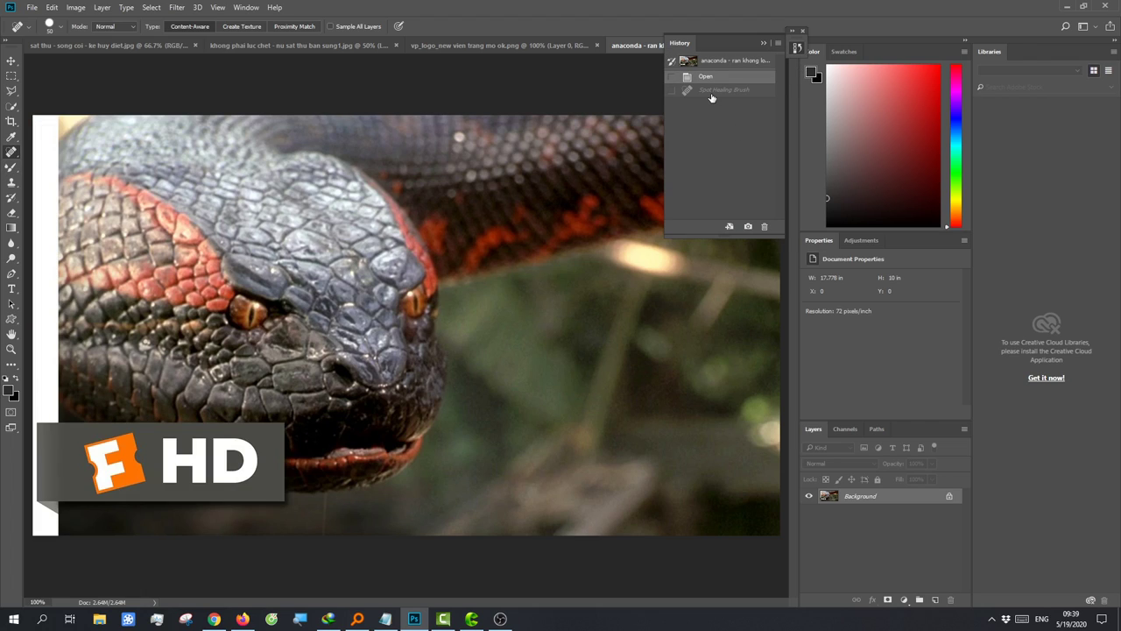
{"action": "left_click", "coordinate": [712, 90]}
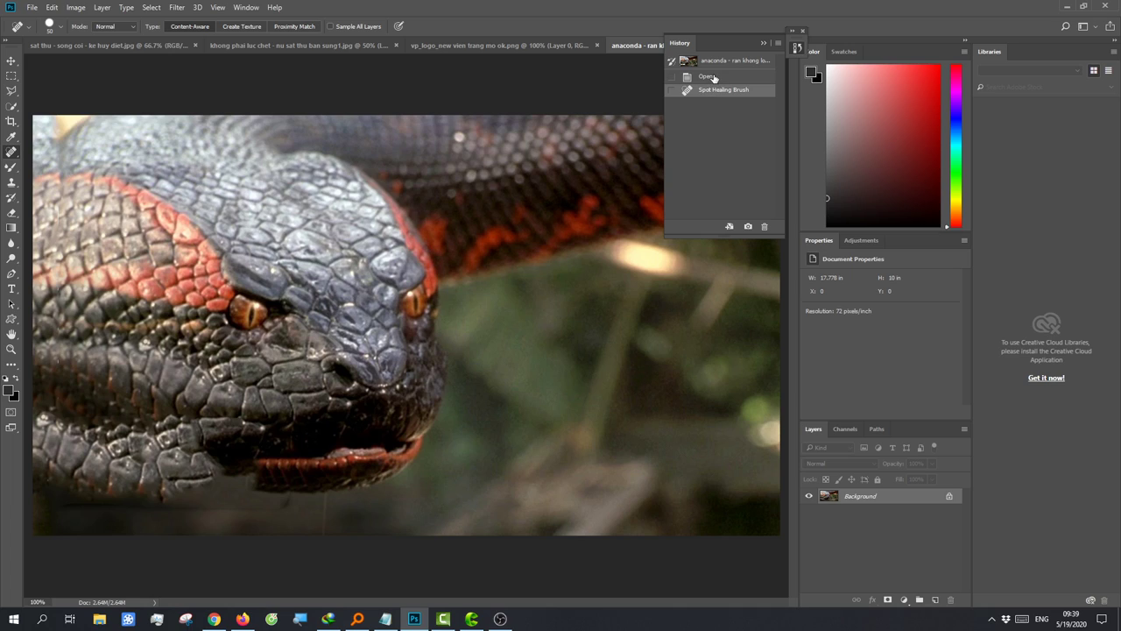
{"action": "left_click", "coordinate": [714, 78]}
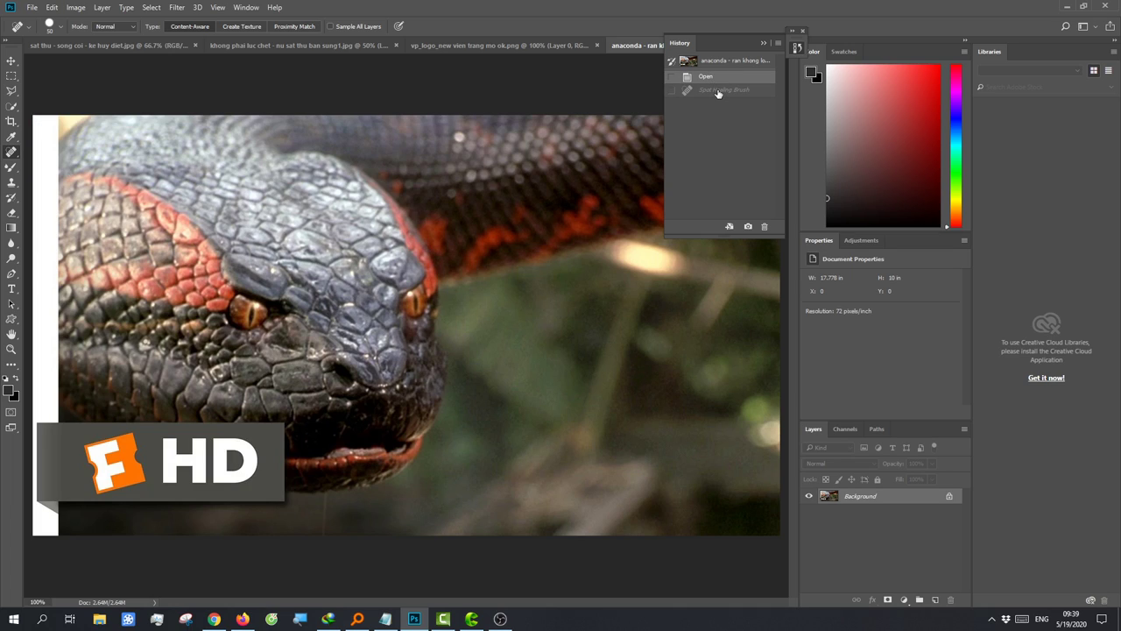
{"action": "left_click", "coordinate": [717, 91]}
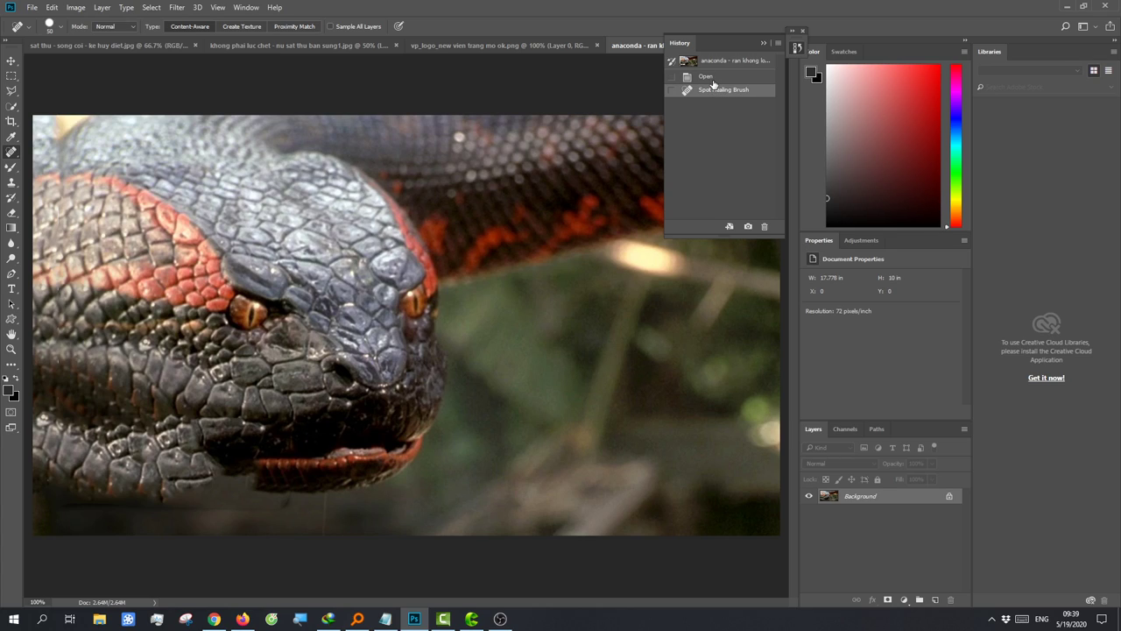
{"action": "left_click", "coordinate": [713, 78]}
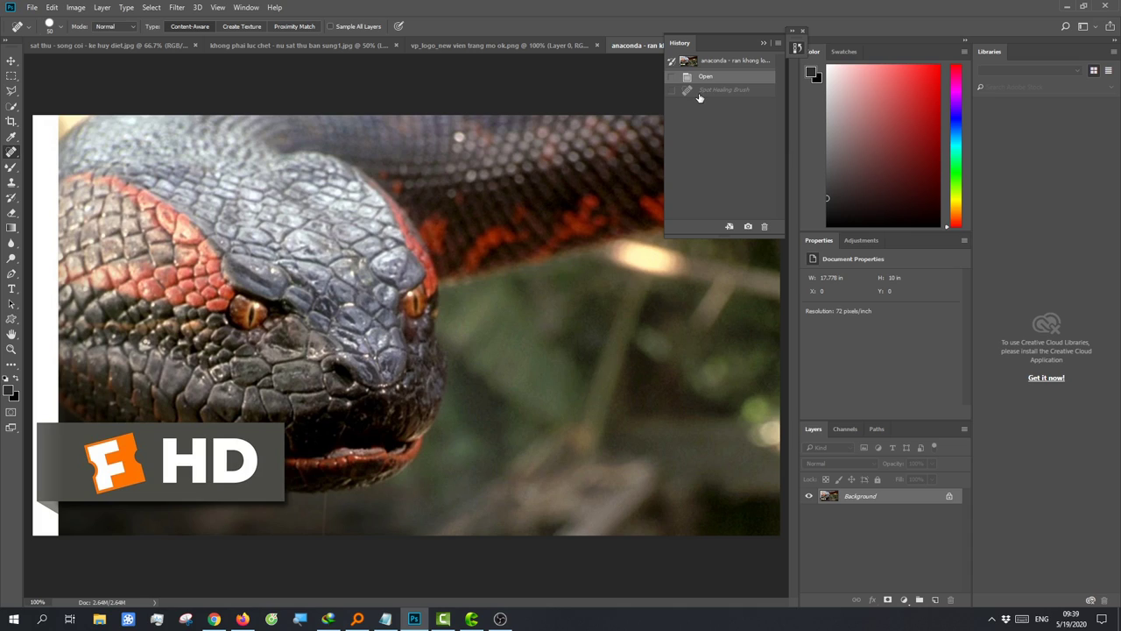
{"action": "left_click", "coordinate": [700, 91]}
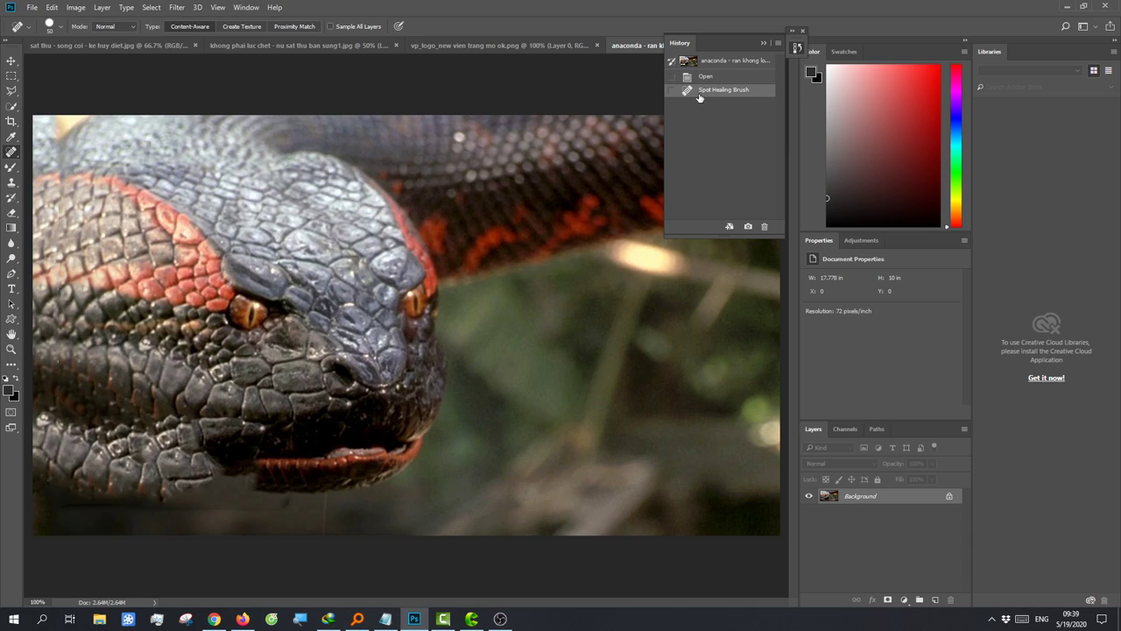
{"action": "left_click", "coordinate": [701, 79]}
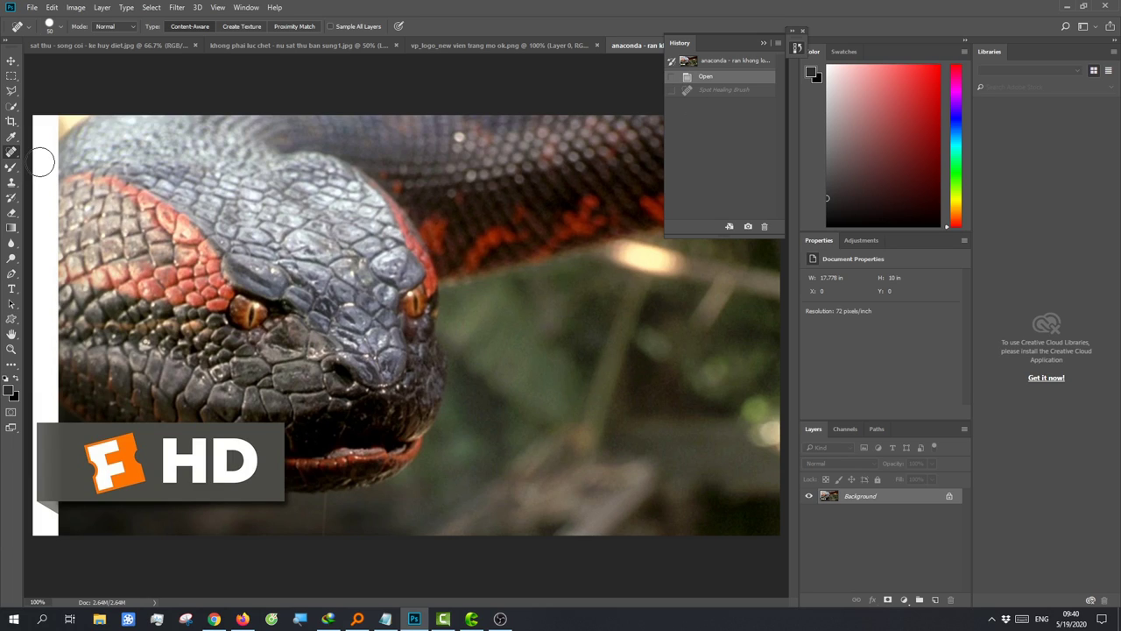
Step: Switch from the healing brushes to the Clone Stamp tool and inspect the snake's head zoomed in
{"action": "right_click", "coordinate": [14, 158]}
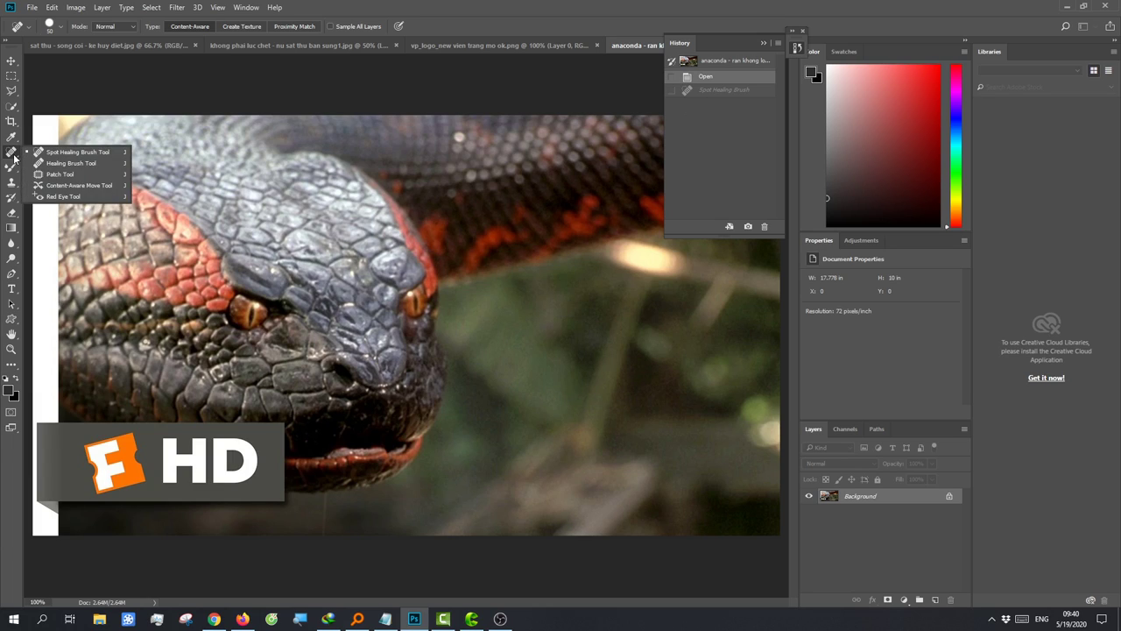
{"action": "left_click", "coordinate": [58, 166]}
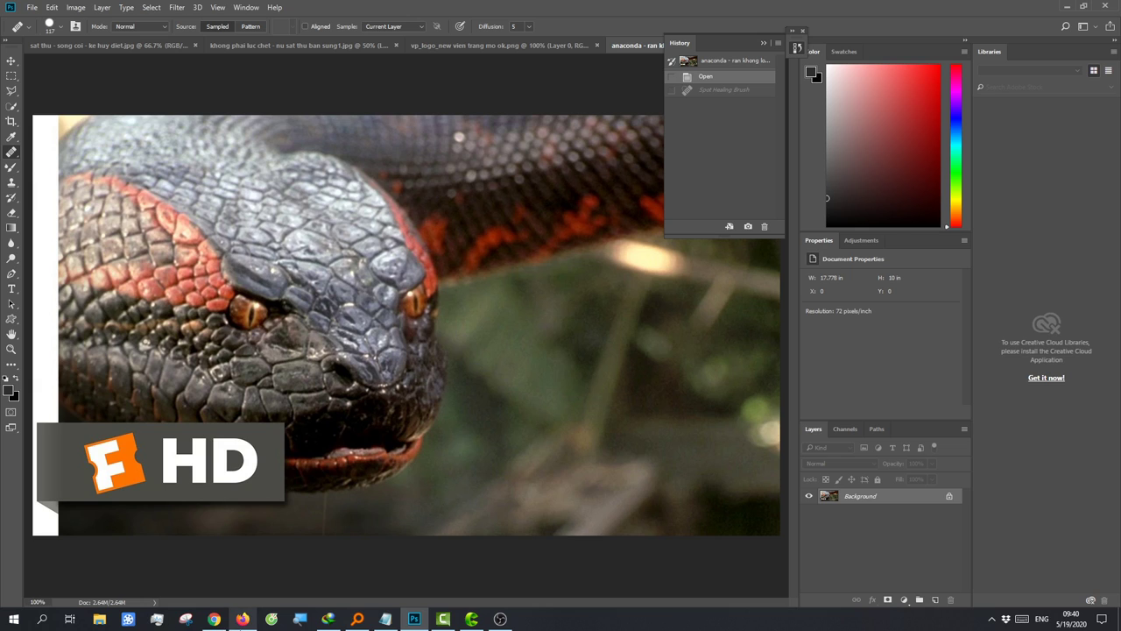
{"action": "left_click", "coordinate": [10, 184]}
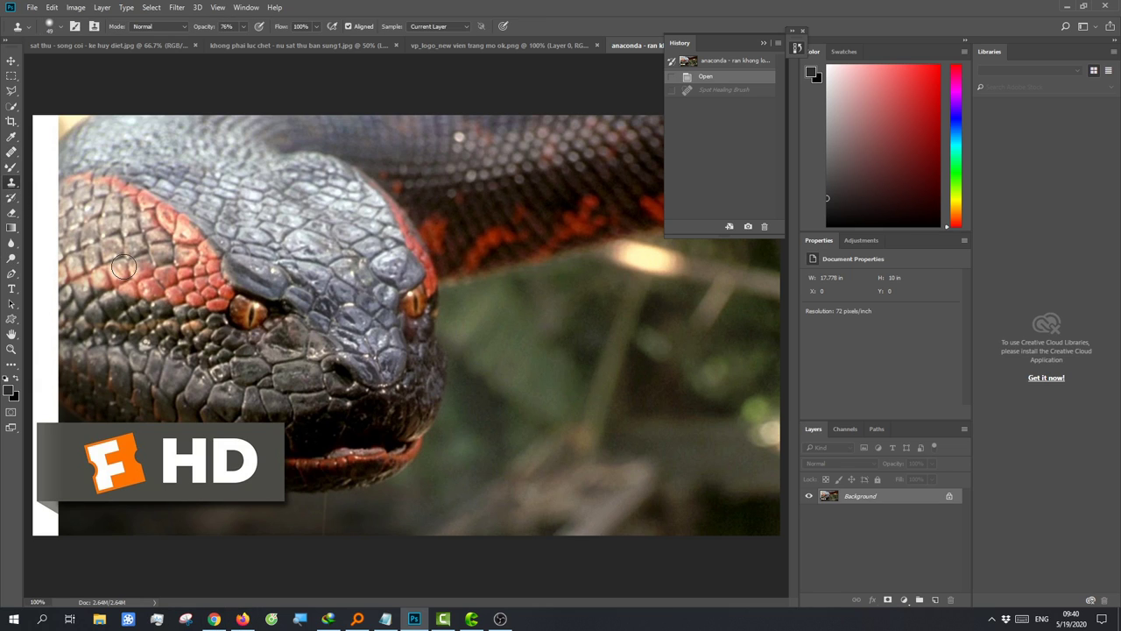
{"action": "key", "text": "ctrl+plus"}
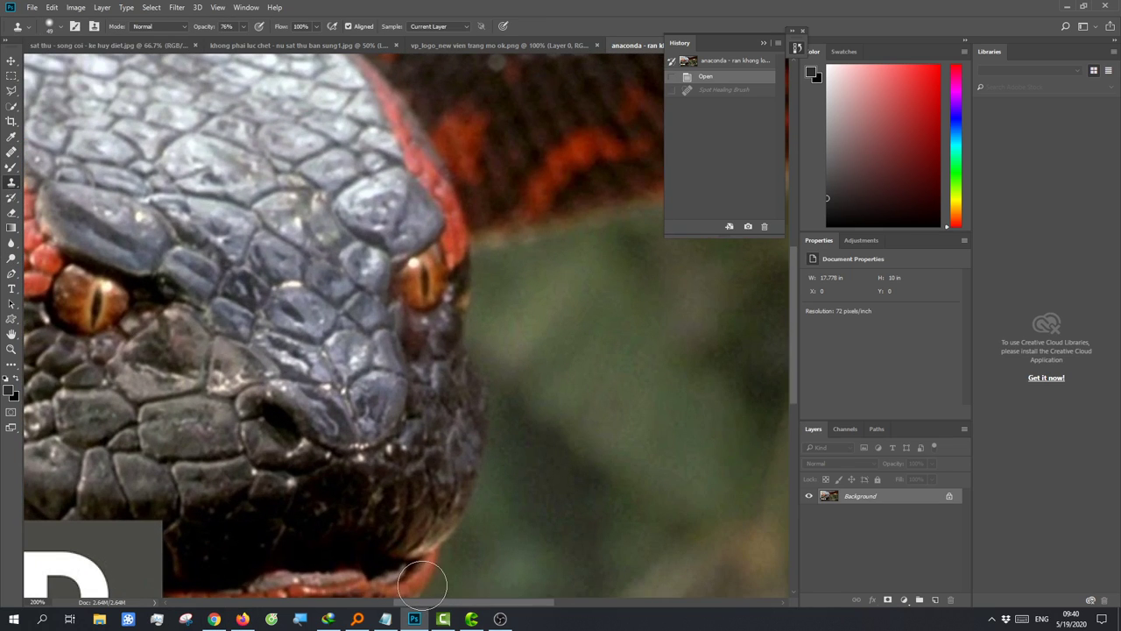
{"action": "left_click_drag", "start_coordinate": [424, 603], "coordinate": [88, 603]}
{"action": "key", "text": "ctrl+minus"}
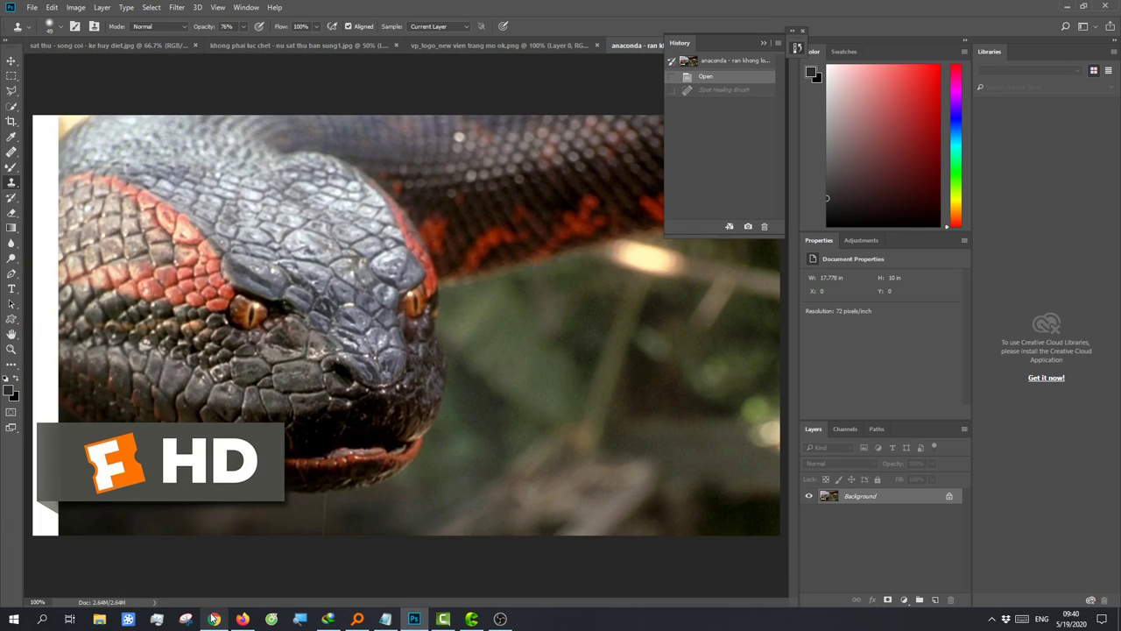
{"action": "left_click", "coordinate": [214, 618]}
Step: Replace the source text with the Vietnamese sentence meaning 'Or we can use this tool', then return to Photoshop
{"action": "left_click_drag", "start_coordinate": [460, 185], "coordinate": [112, 198]}
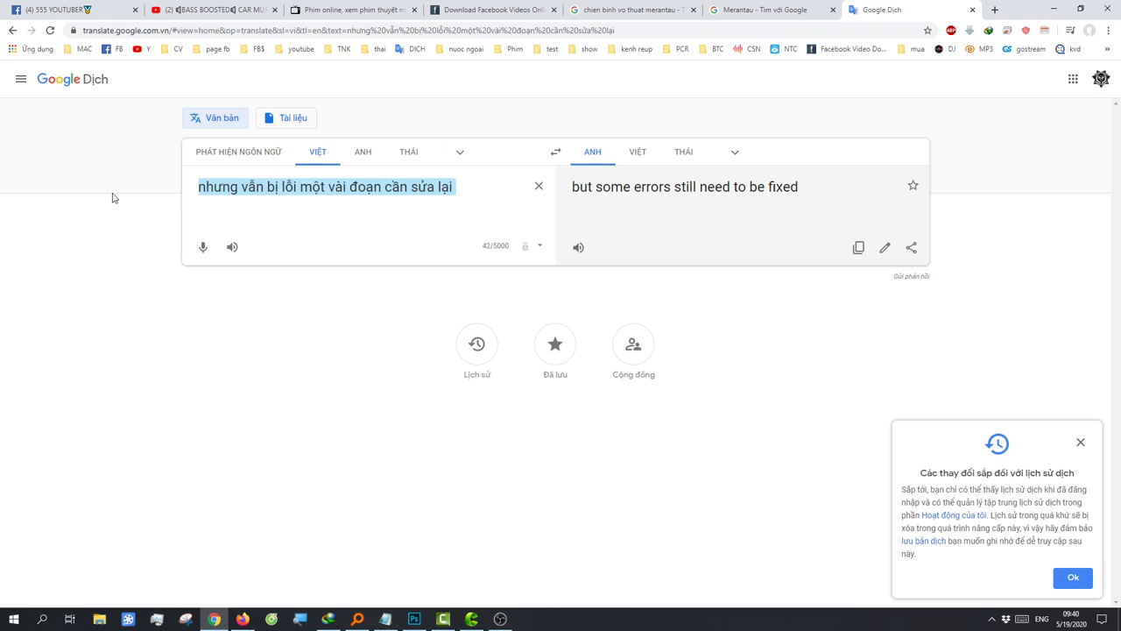
{"action": "type", "text": "ha"}
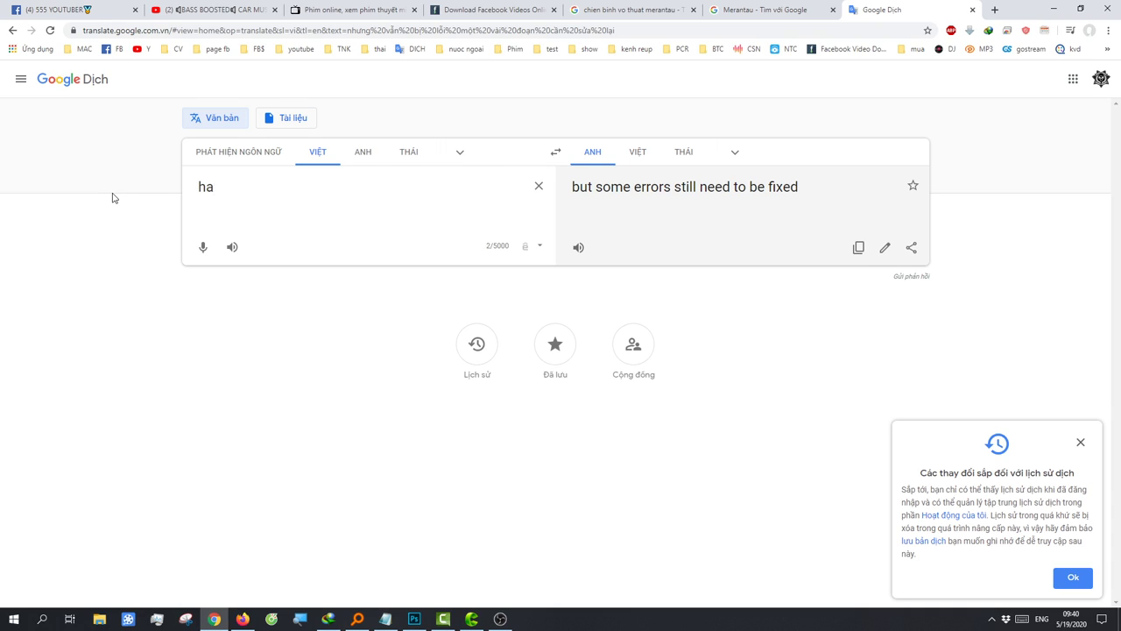
{"action": "key", "text": "BackSpace"}
{"action": "key", "text": "BackSpace"}
{"action": "type", "text": "oặc chúng ta có thể sử dun"}
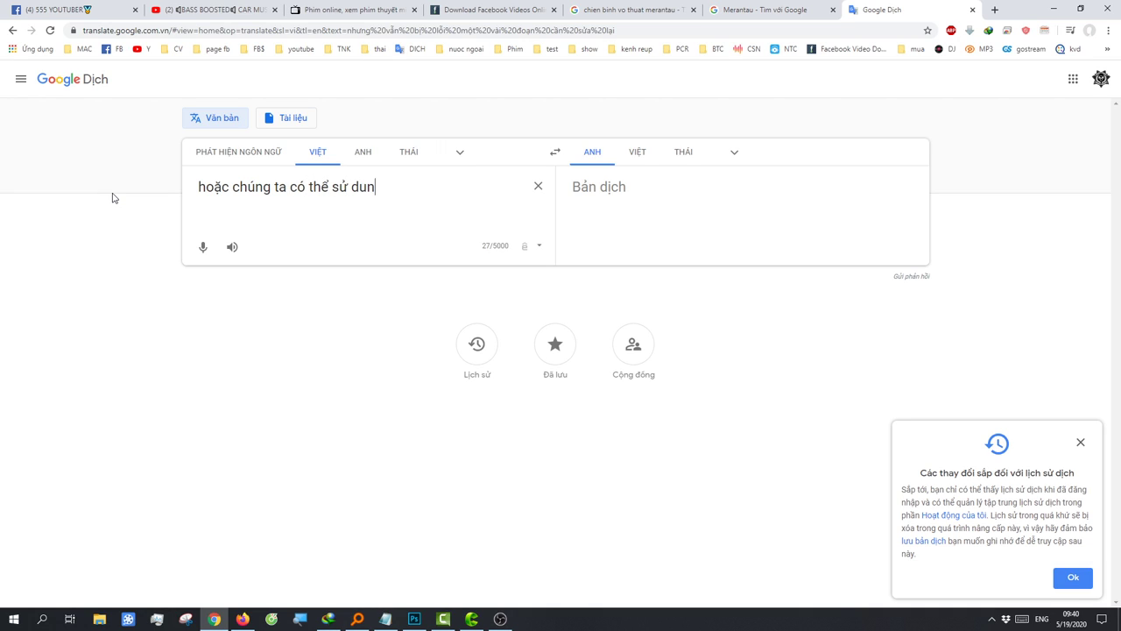
{"action": "type", "text": "g"}
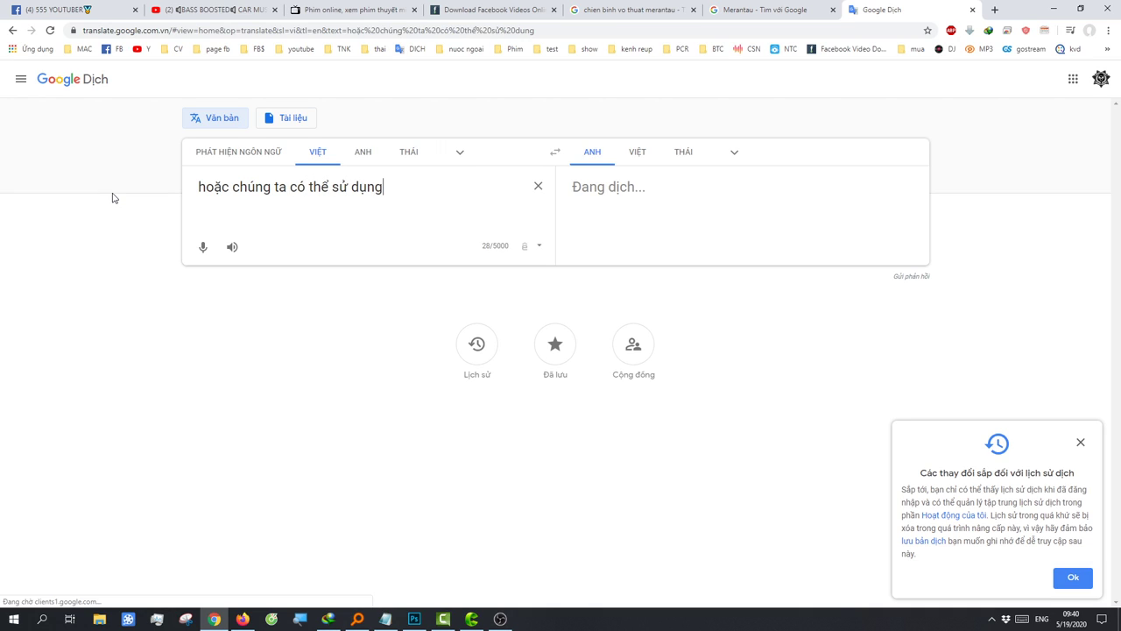
{"action": "type", "text": " co"}
{"action": "type", "text": "y"}
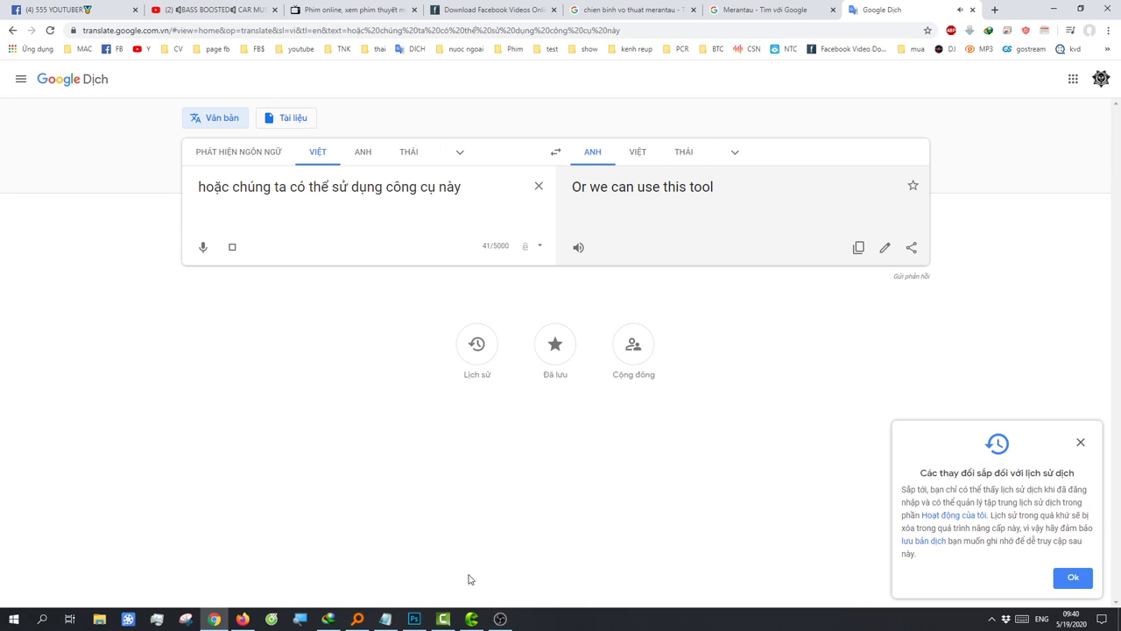
{"action": "left_click", "coordinate": [415, 619]}
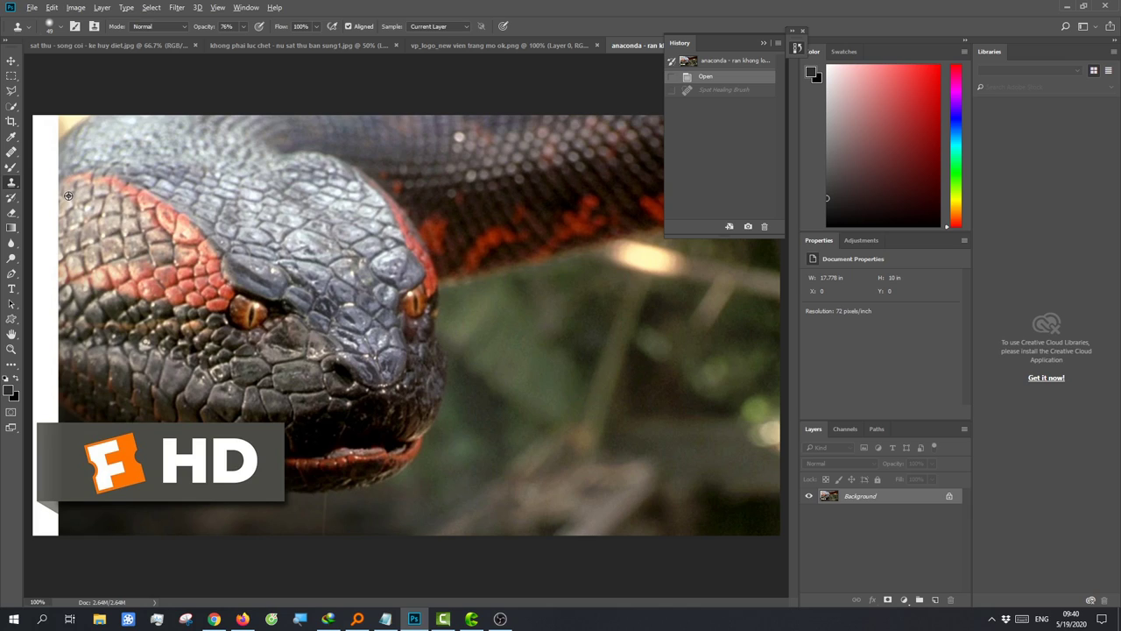
Step: Stamp cloned snake scales along the middle section of the white left strip
{"action": "left_click", "coordinate": [60, 192]}
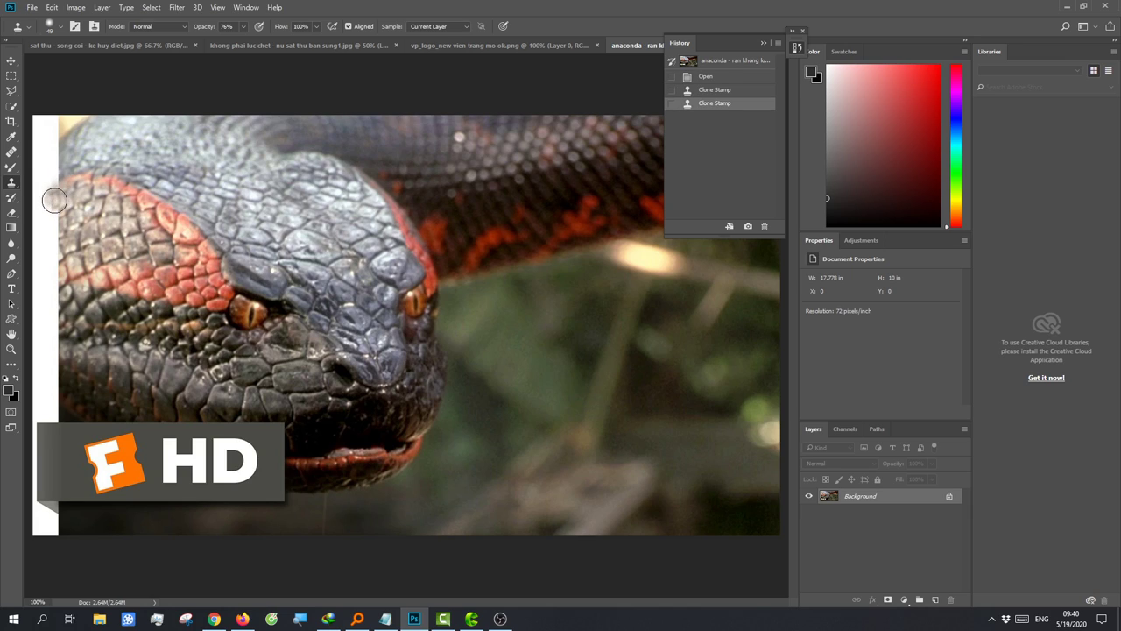
{"action": "left_click", "coordinate": [49, 207]}
{"action": "left_click", "coordinate": [51, 213]}
{"action": "left_click", "coordinate": [53, 221]}
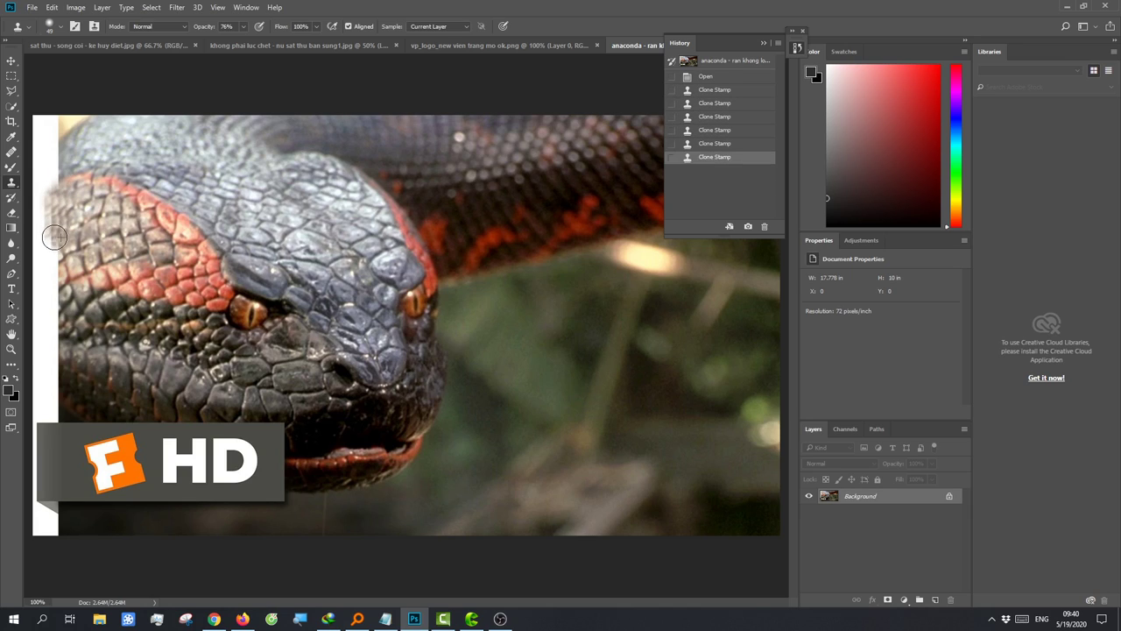
{"action": "left_click", "coordinate": [53, 242]}
{"action": "left_click", "coordinate": [52, 252]}
{"action": "left_click", "coordinate": [53, 261]}
{"action": "left_click", "coordinate": [67, 261]}
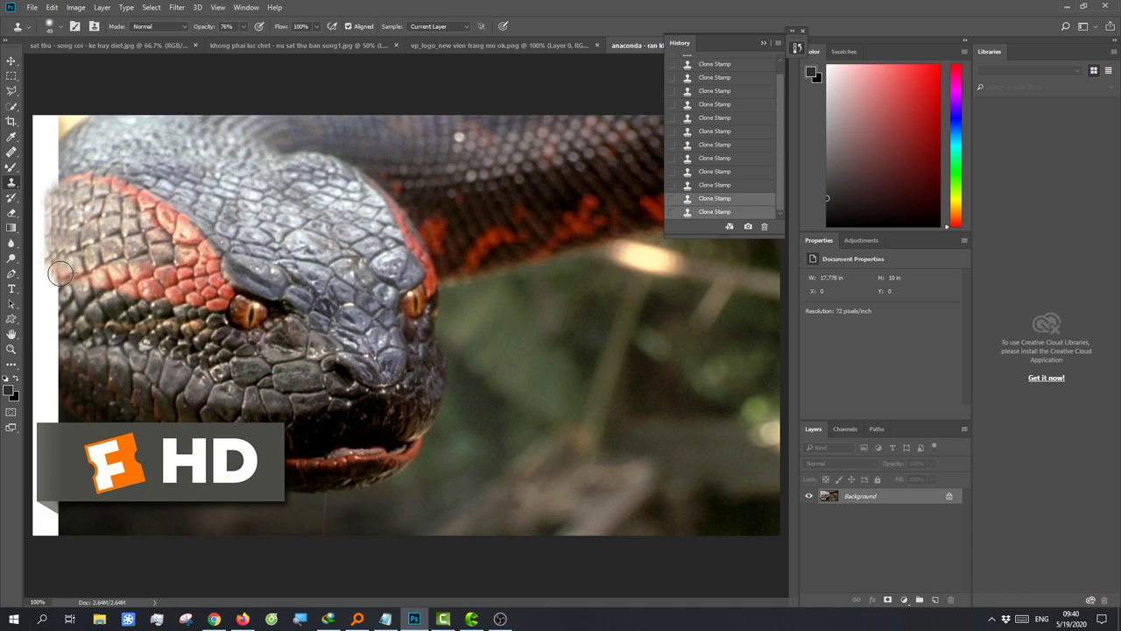
{"action": "left_click", "coordinate": [63, 273]}
{"action": "left_click", "coordinate": [51, 273]}
{"action": "left_click", "coordinate": [41, 263]}
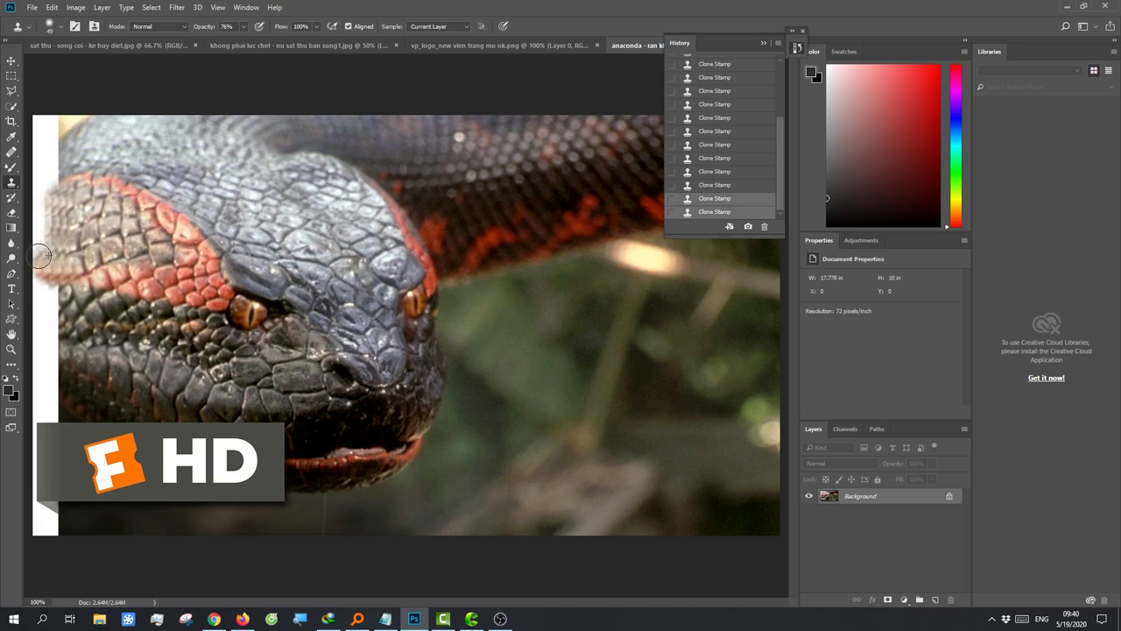
{"action": "left_click", "coordinate": [42, 240]}
{"action": "left_click", "coordinate": [42, 214]}
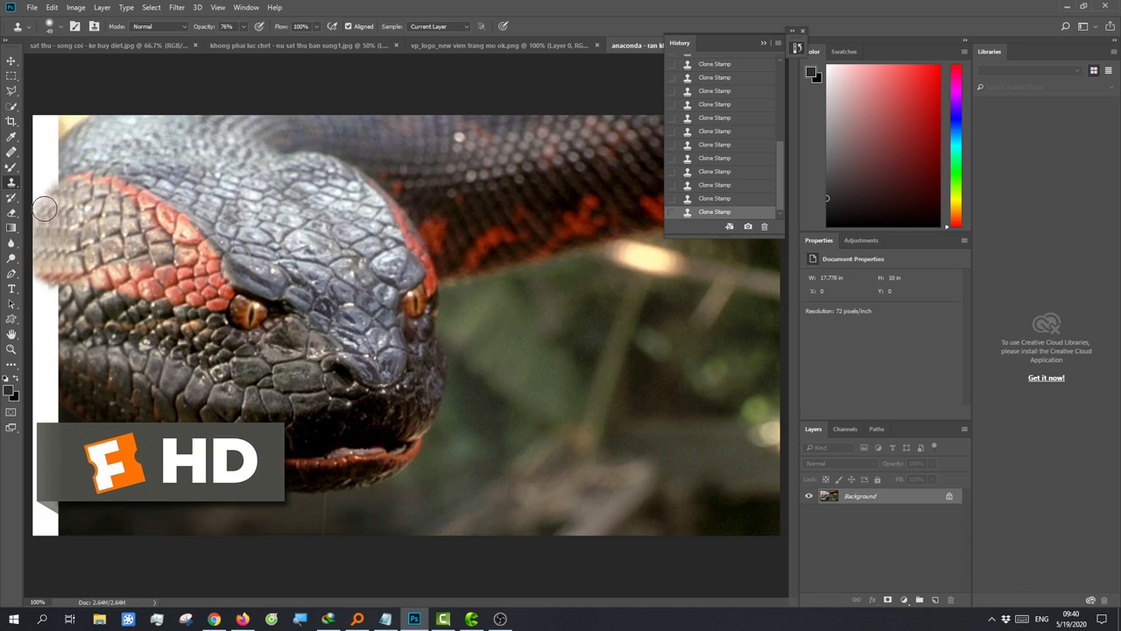
{"action": "left_click", "coordinate": [51, 196]}
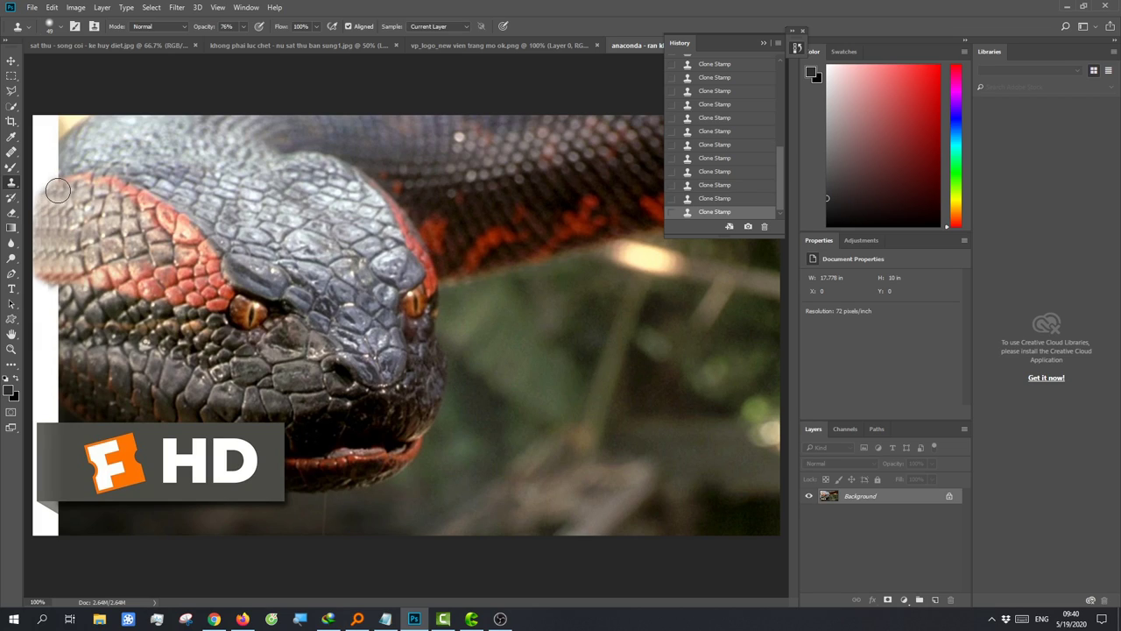
{"action": "left_click", "coordinate": [43, 194]}
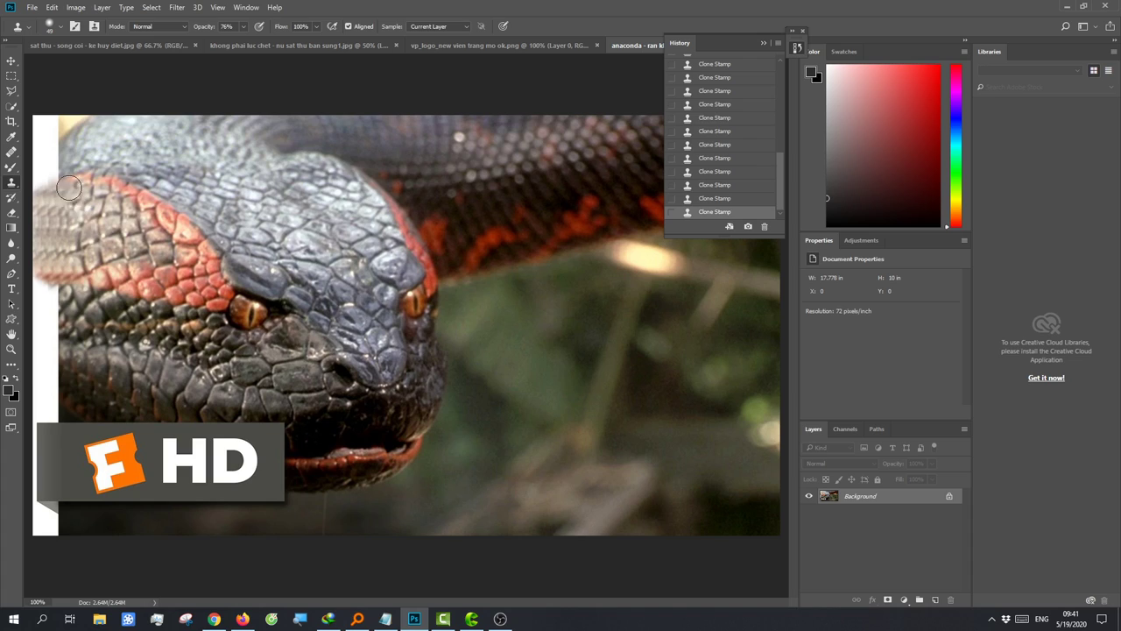
Step: Clone over the upper strip and top-left corner at 29 px, then the lower strip with a larger brush
{"action": "left_click_drag", "start_coordinate": [63, 150], "coordinate": [51, 166]}
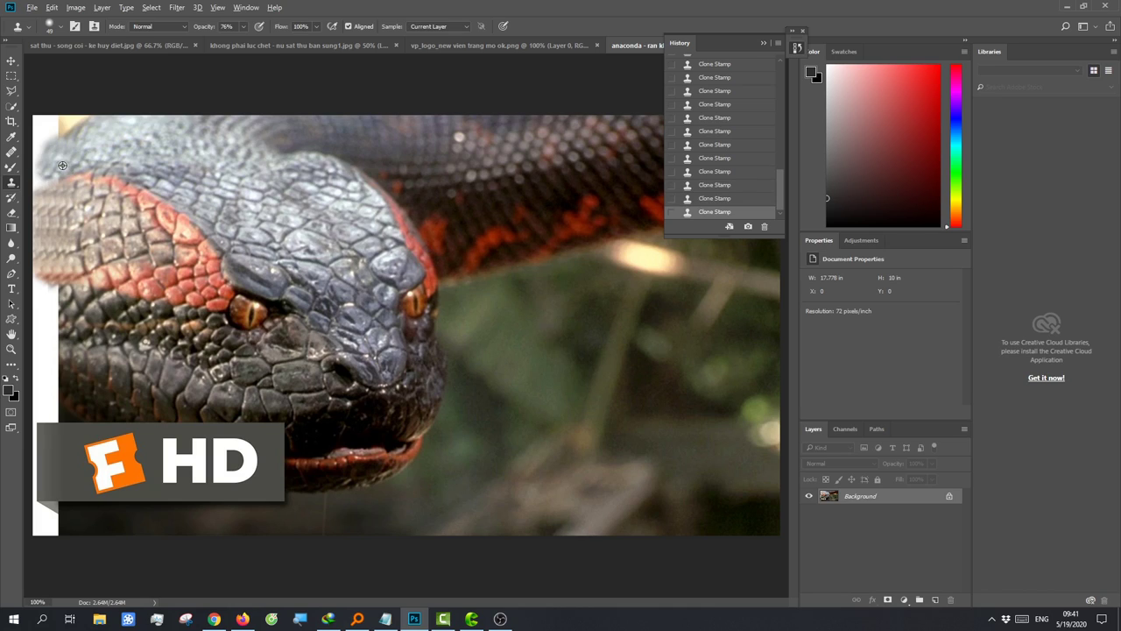
{"action": "key", "text": "bracketleft"}
{"action": "key", "text": "bracketleft"}
{"action": "left_click_drag", "start_coordinate": [57, 121], "coordinate": [38, 124]}
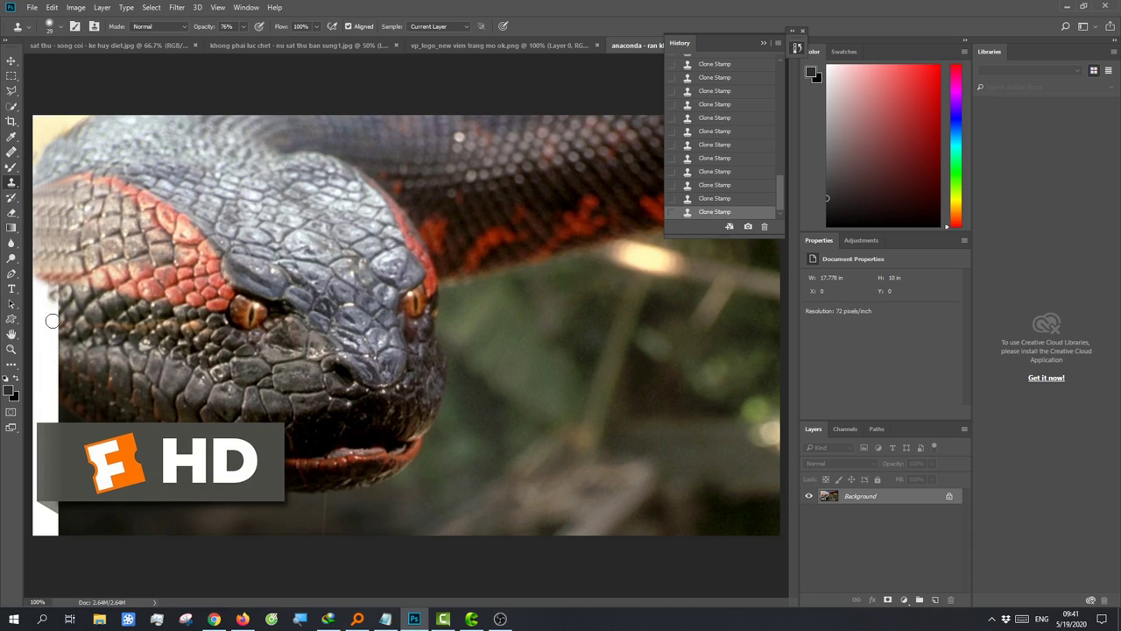
{"action": "key", "text": "bracketright"}
{"action": "left_click_drag", "start_coordinate": [77, 306], "coordinate": [62, 299]}
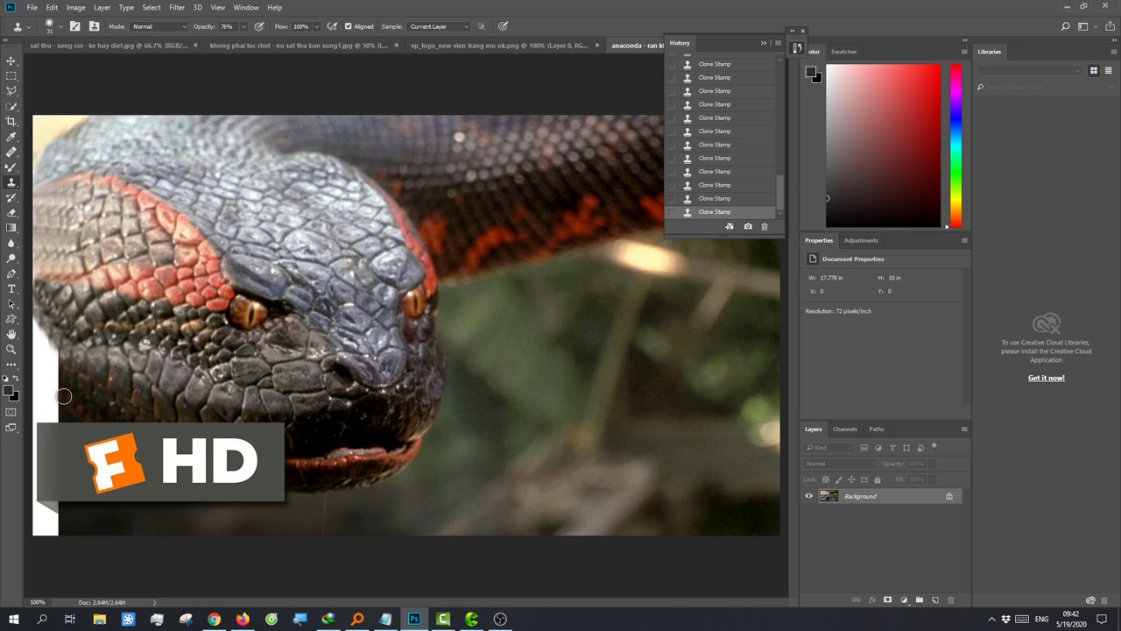
{"action": "mouse_move", "coordinate": [54, 381]}
{"action": "left_mouse_down"}
{"action": "mouse_move", "coordinate": [63, 395]}
{"action": "mouse_move", "coordinate": [35, 363]}
{"action": "mouse_move", "coordinate": [59, 367]}
{"action": "mouse_move", "coordinate": [37, 346]}
{"action": "left_mouse_up"}
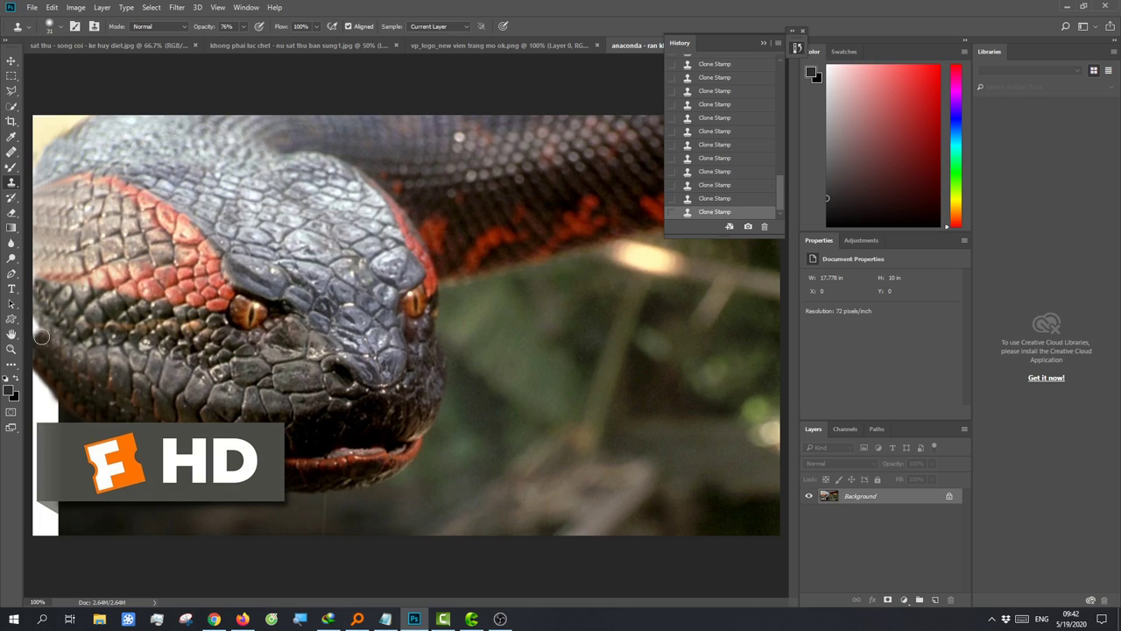
{"action": "left_click_drag", "start_coordinate": [37, 346], "coordinate": [35, 325]}
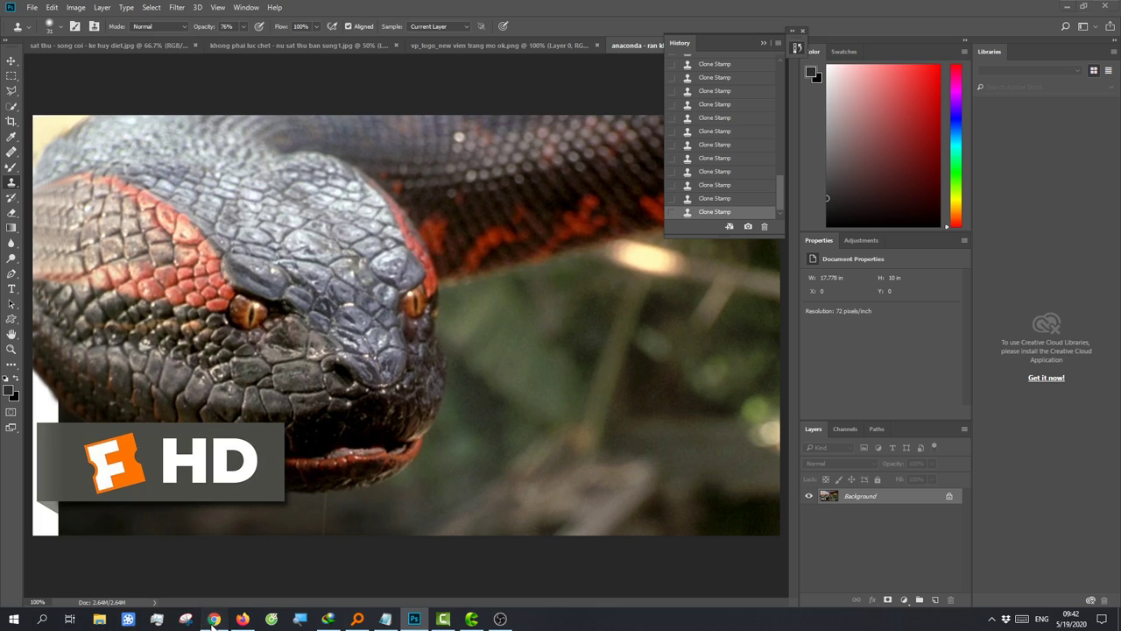
Step: Translate 'thấy ok hơn chứ' in Google Translate, getting 'It feels better', then return to Photoshop
{"action": "left_click", "coordinate": [214, 618]}
{"action": "left_click_drag", "start_coordinate": [473, 186], "coordinate": [103, 186]}
{"action": "type", "text": "th"}
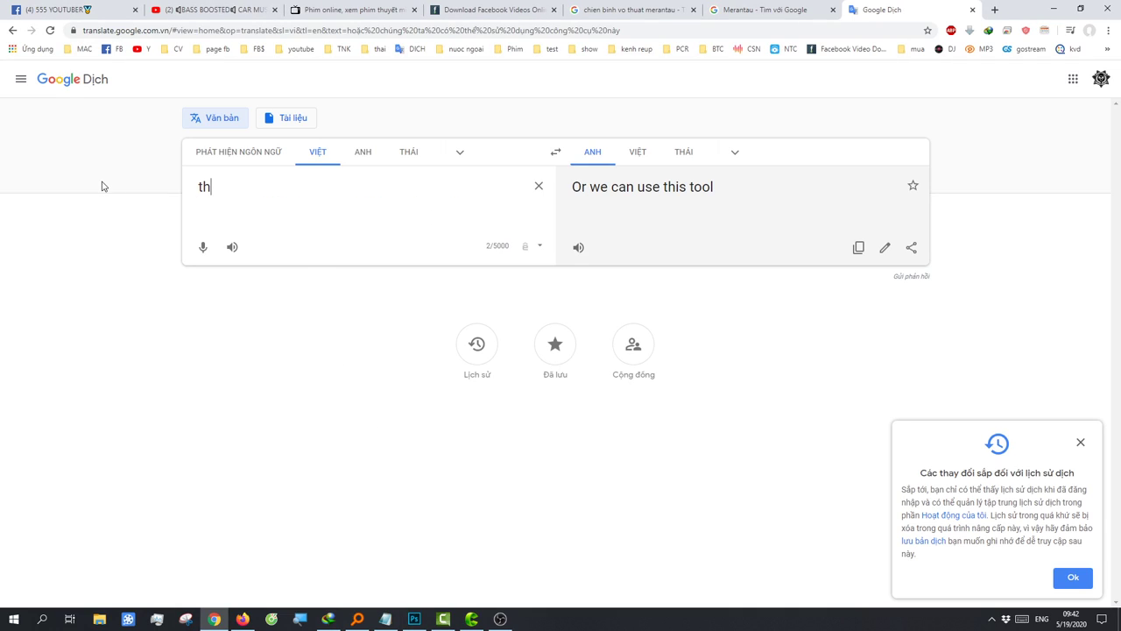
{"action": "type", "text": "ấy ok ho"}
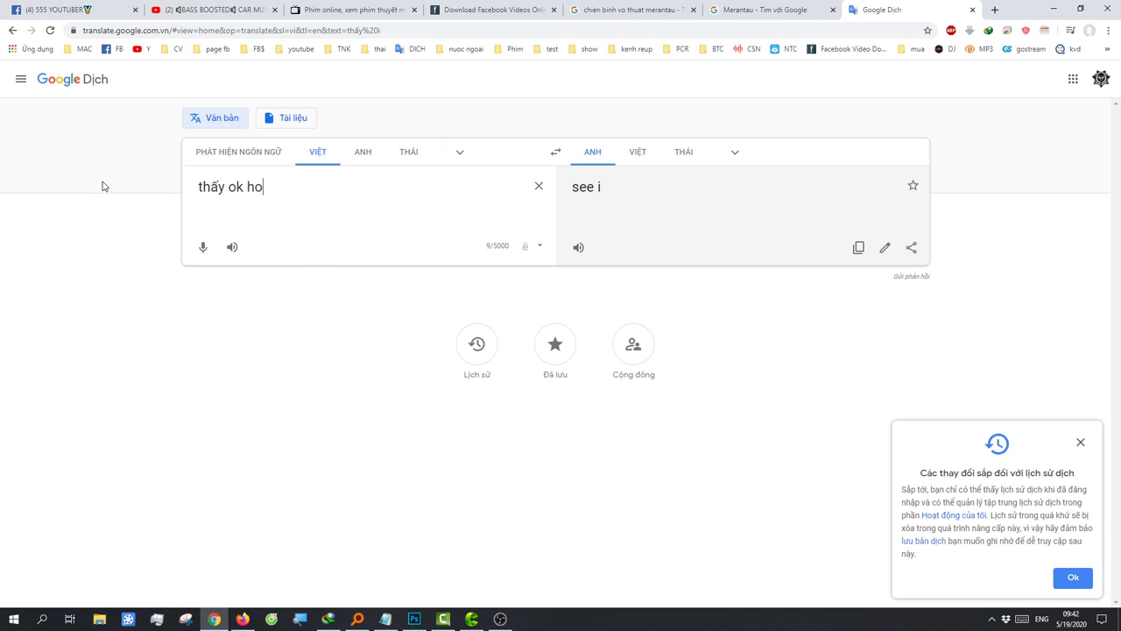
{"action": "type", "text": "s"}
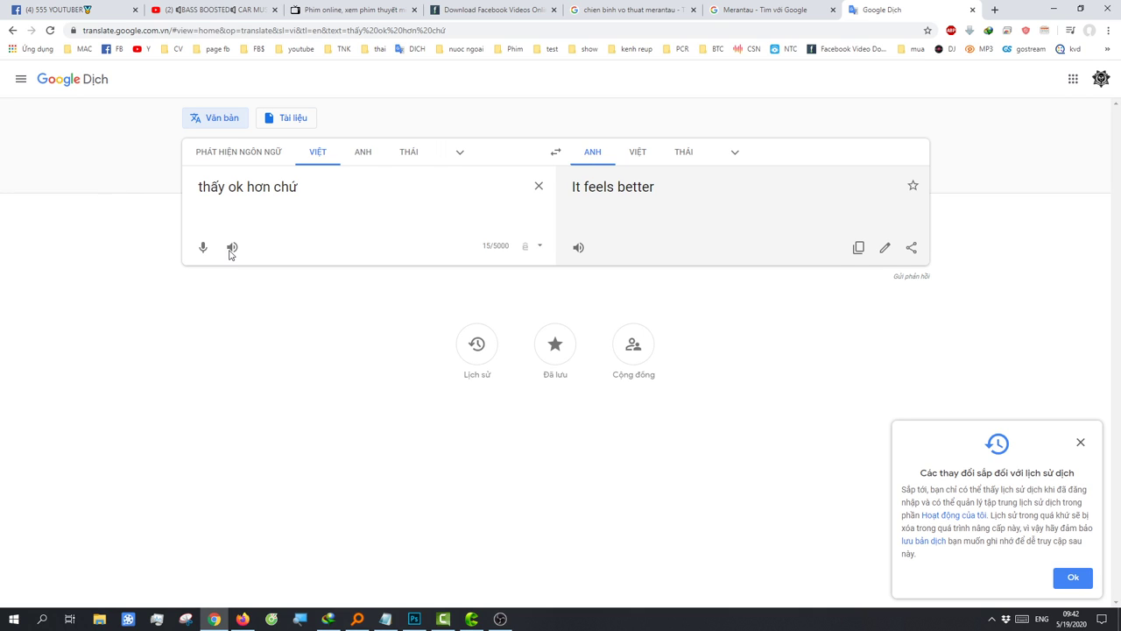
{"action": "left_click", "coordinate": [415, 619]}
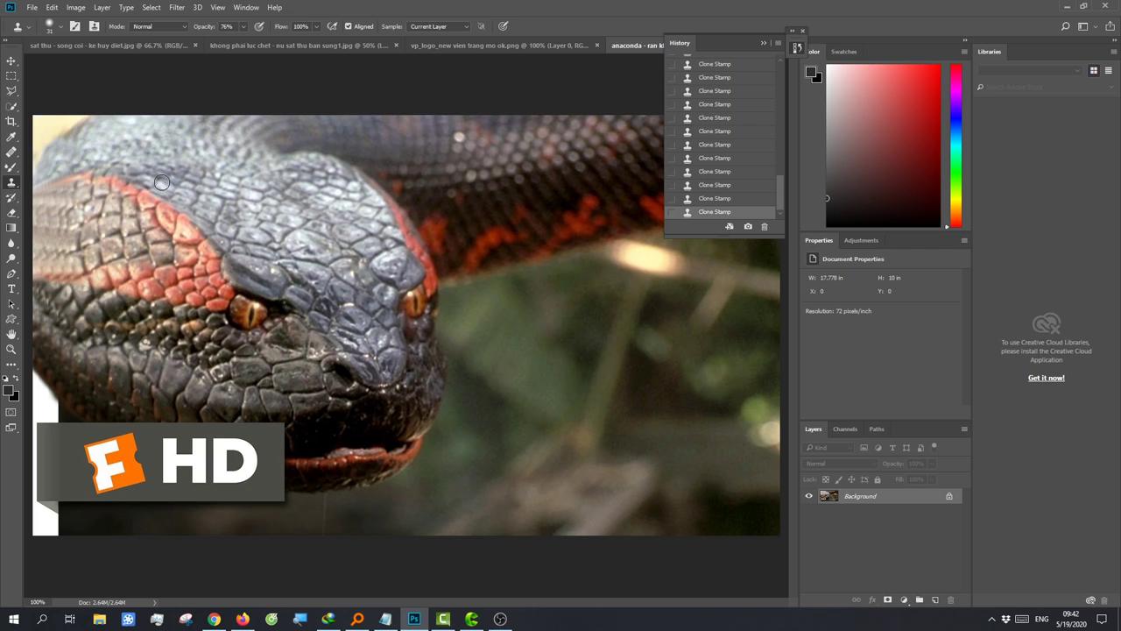
Step: Zoom to 200% and pan so the snake's lower-left edge and the HD logo are visible
{"action": "scroll", "coordinate": [539, 276], "scroll_direction": "down", "scroll_amount": 3}
{"action": "scroll", "coordinate": [552, 325], "scroll_direction": "up", "scroll_amount": 1}
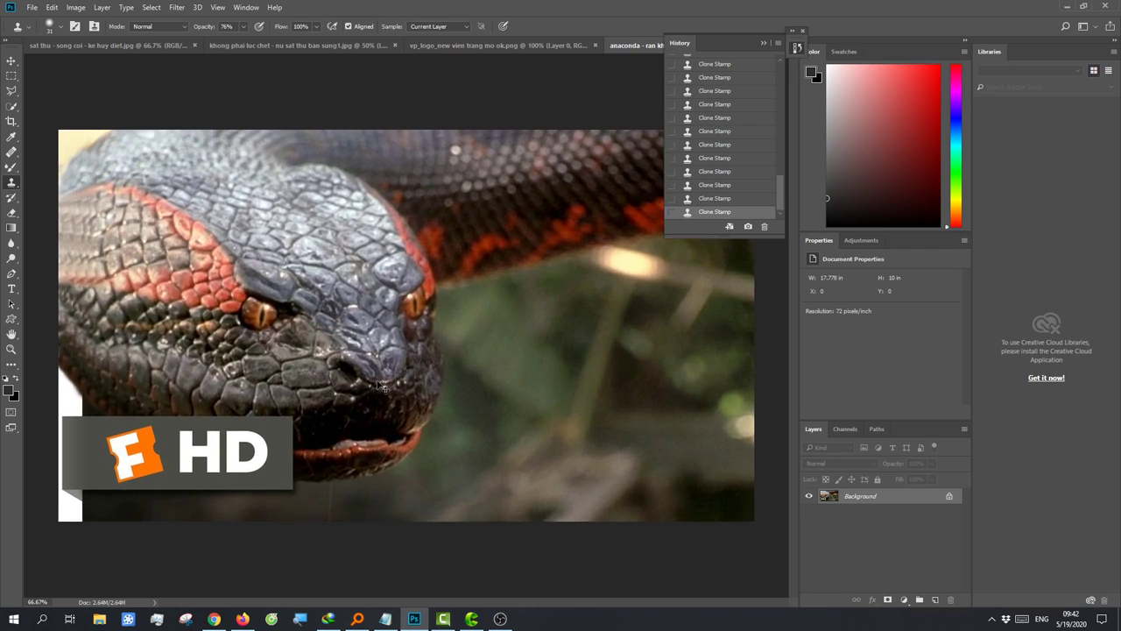
{"action": "scroll", "coordinate": [490, 394], "scroll_direction": "up", "scroll_amount": 1}
{"action": "scroll", "coordinate": [395, 491], "scroll_direction": "up", "scroll_amount": 1}
{"action": "left_click_drag", "start_coordinate": [419, 602], "coordinate": [351, 603]}
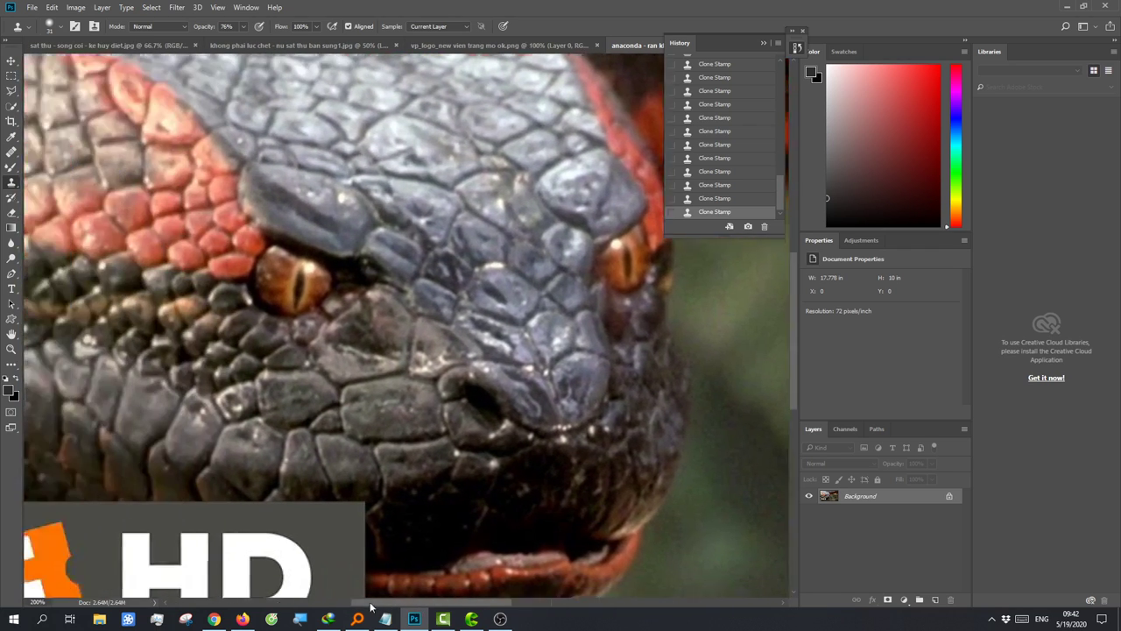
{"action": "scroll", "coordinate": [351, 438], "scroll_direction": "up", "scroll_amount": 1}
{"action": "scroll", "coordinate": [333, 429], "scroll_direction": "down", "scroll_amount": 1}
{"action": "scroll", "coordinate": [304, 417], "scroll_direction": "down", "scroll_amount": 2}
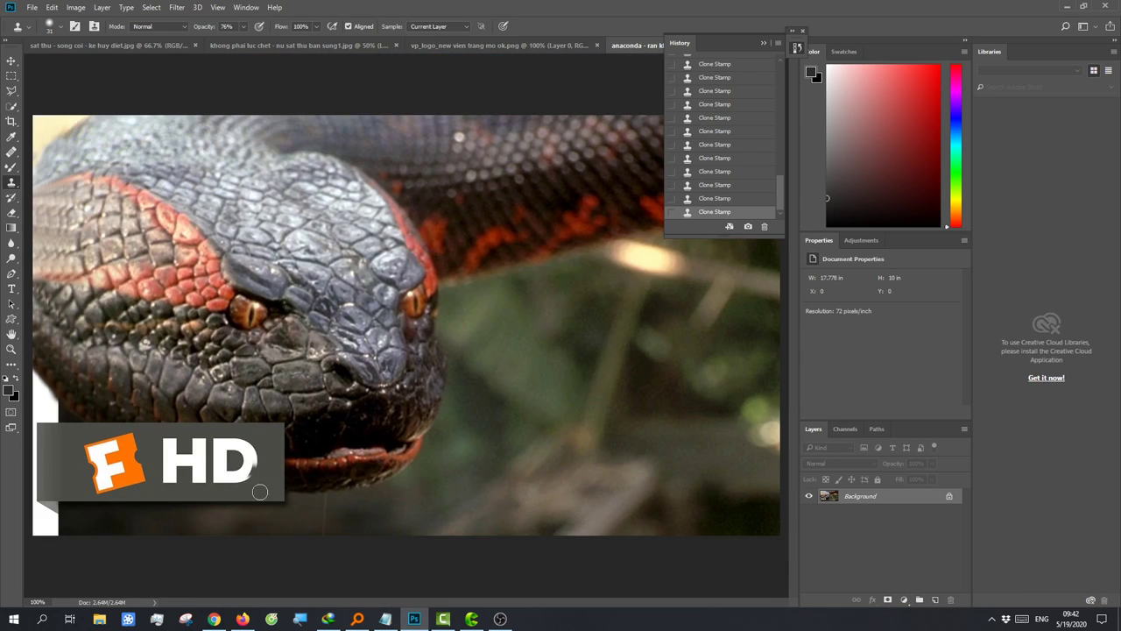
{"action": "key", "text": "ctrl+plus"}
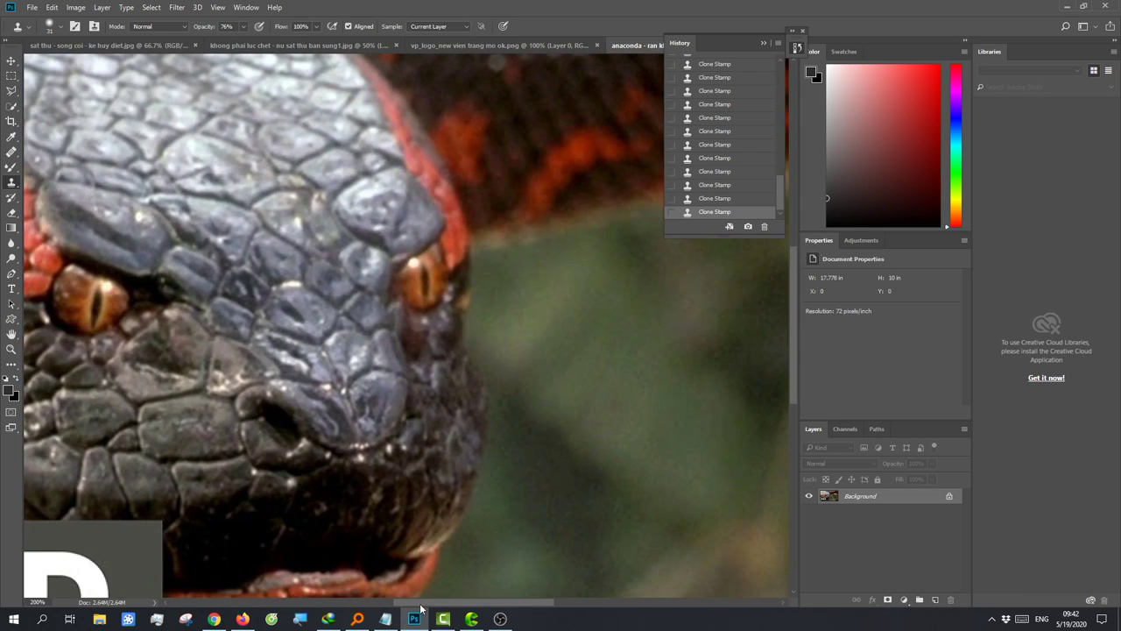
{"action": "left_click_drag", "start_coordinate": [420, 602], "coordinate": [271, 603]}
{"action": "scroll", "coordinate": [395, 453], "scroll_direction": "down", "scroll_amount": 1}
{"action": "scroll", "coordinate": [387, 463], "scroll_direction": "down", "scroll_amount": 1}
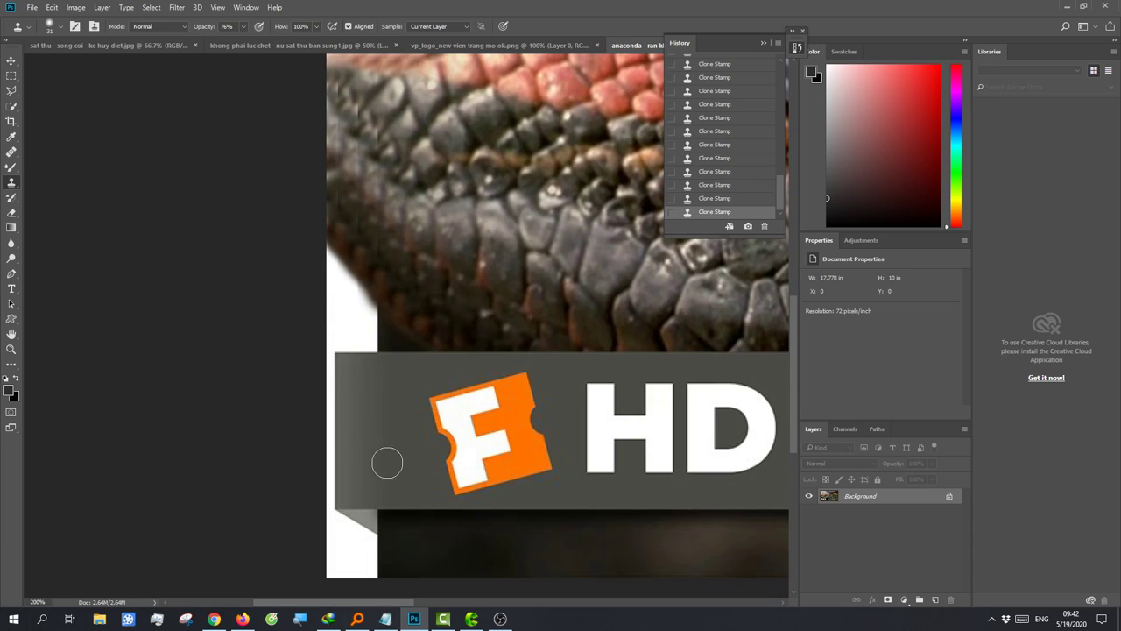
Step: Resize the Clone Stamp brush and paint dark texture over the white edge below the snake
{"action": "right_click", "coordinate": [382, 343], "text": "alt"}
{"action": "right_click", "coordinate": [391, 343], "text": "alt"}
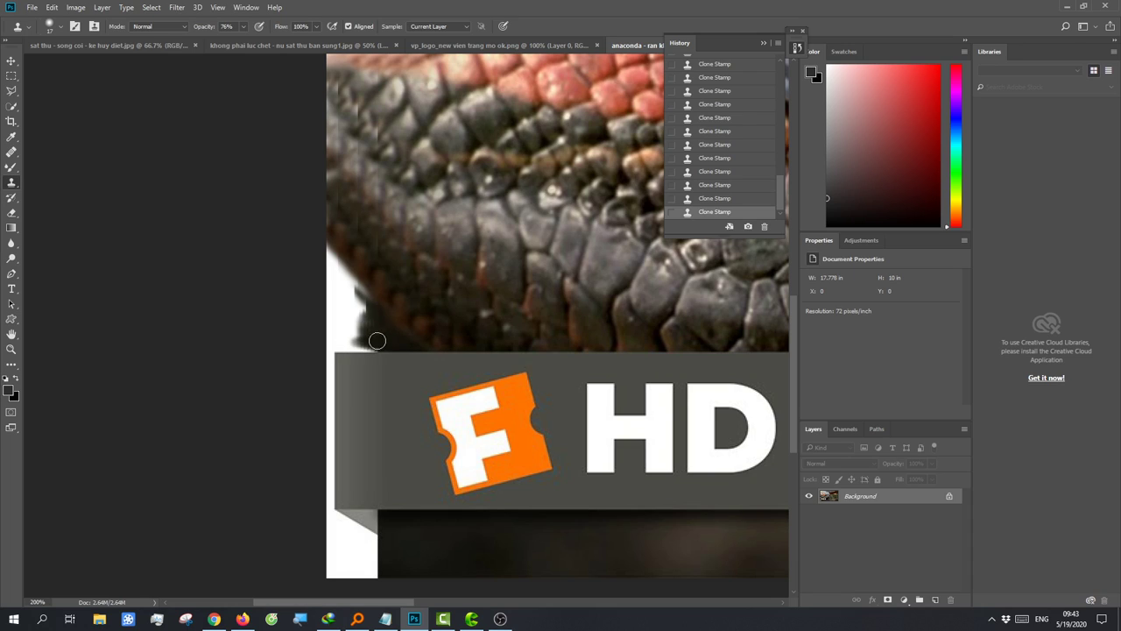
{"action": "mouse_move", "coordinate": [369, 323]}
{"action": "left_mouse_down"}
{"action": "mouse_move", "coordinate": [383, 342]}
{"action": "mouse_move", "coordinate": [345, 308]}
{"action": "mouse_move", "coordinate": [371, 304]}
{"action": "left_mouse_up"}
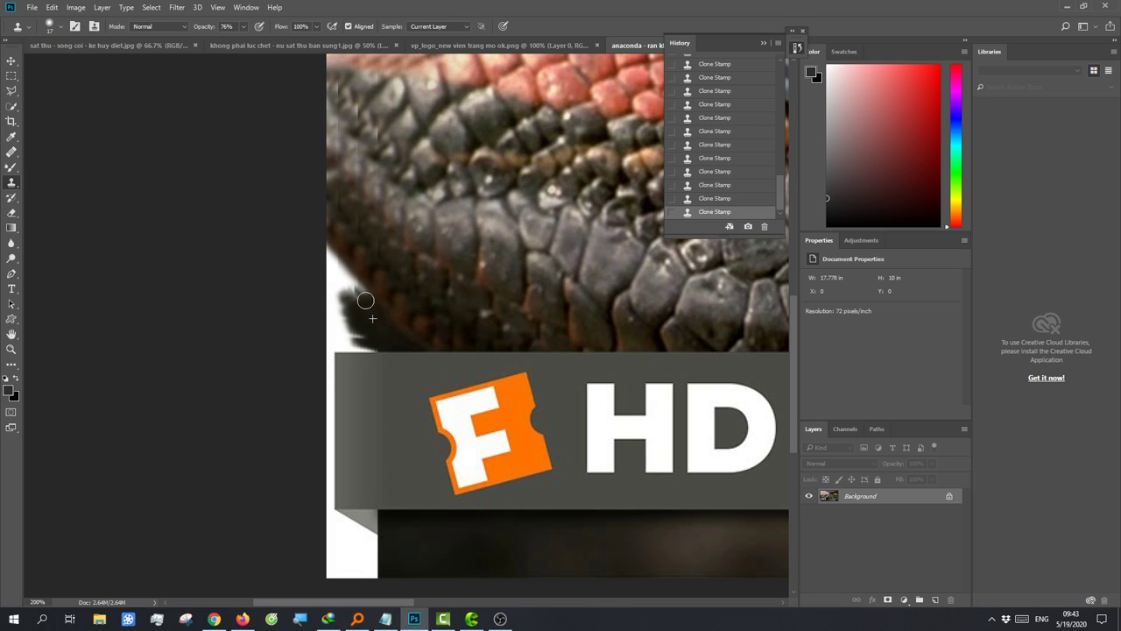
{"action": "left_click_drag", "start_coordinate": [365, 300], "coordinate": [340, 270]}
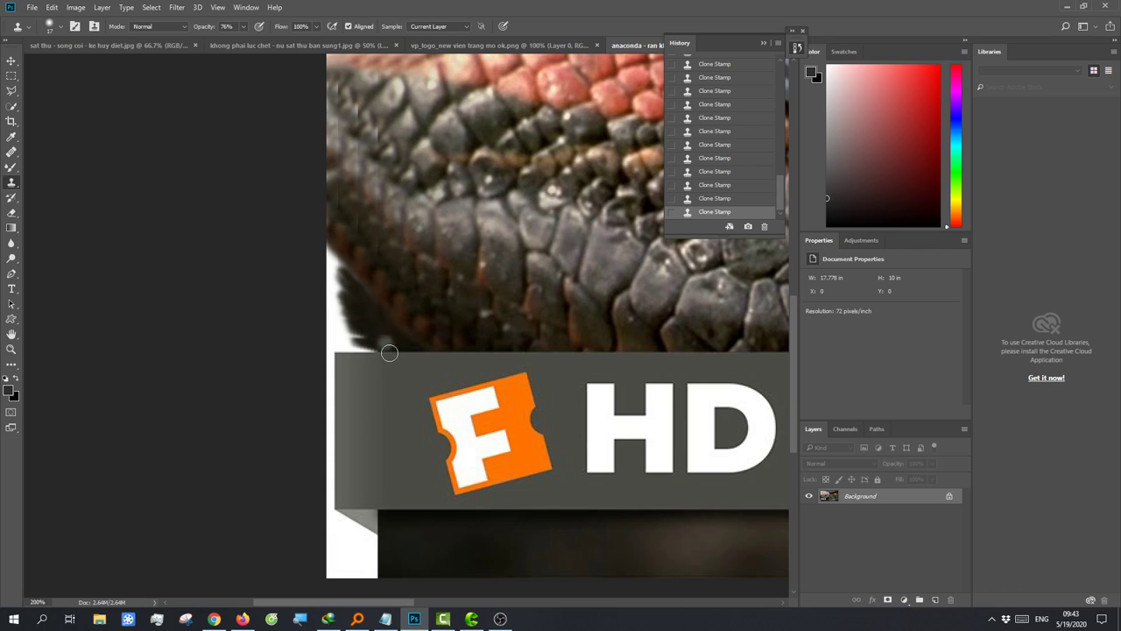
Step: Shrink the brush to 27 px and clone over the white gap above the banner's top-left corner
{"action": "right_click", "coordinate": [406, 549]}
{"action": "left_click_drag", "start_coordinate": [407, 550], "coordinate": [393, 548]}
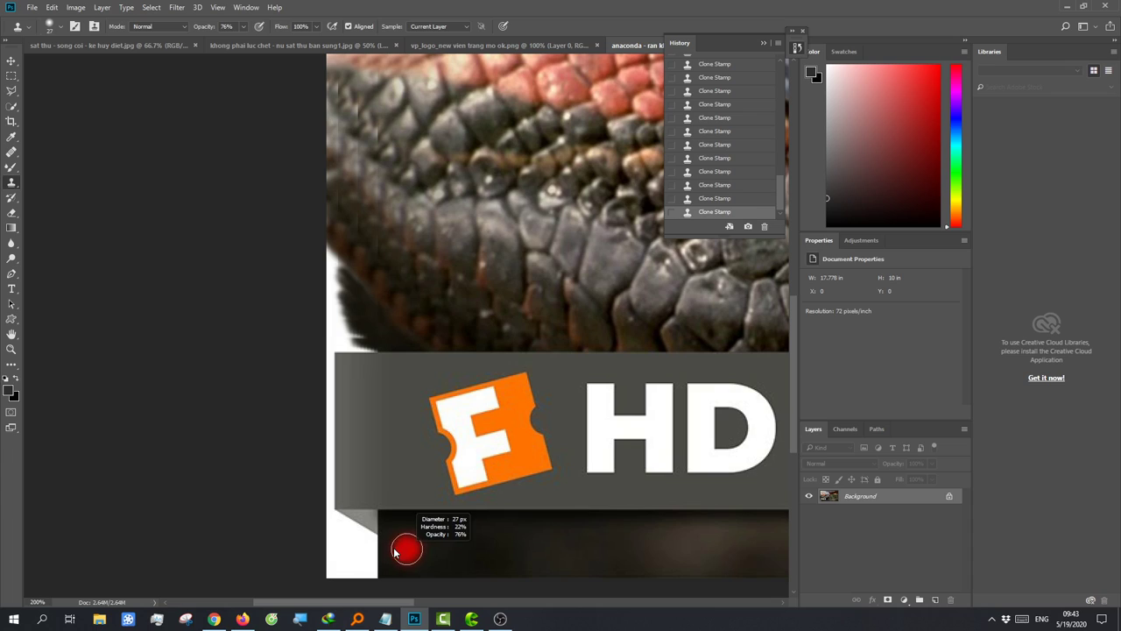
{"action": "left_click_drag", "start_coordinate": [364, 342], "coordinate": [345, 333]}
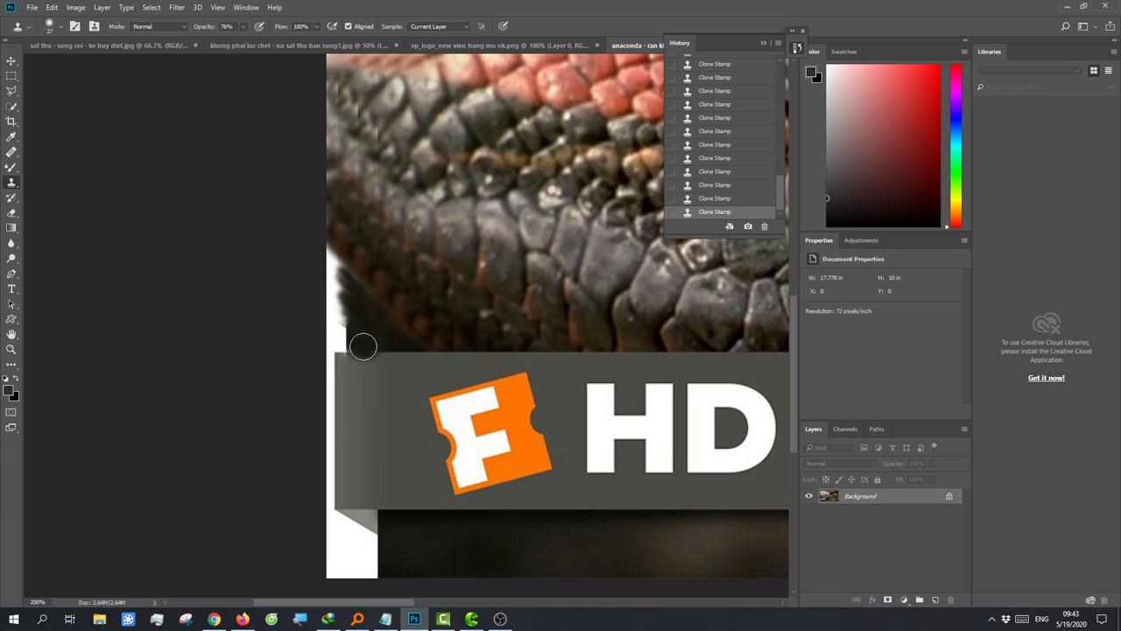
{"action": "left_click", "coordinate": [441, 545], "text": "alt"}
{"action": "mouse_move", "coordinate": [353, 350]}
{"action": "left_mouse_down"}
{"action": "mouse_move", "coordinate": [330, 295]}
{"action": "mouse_move", "coordinate": [348, 327]}
{"action": "left_mouse_up"}
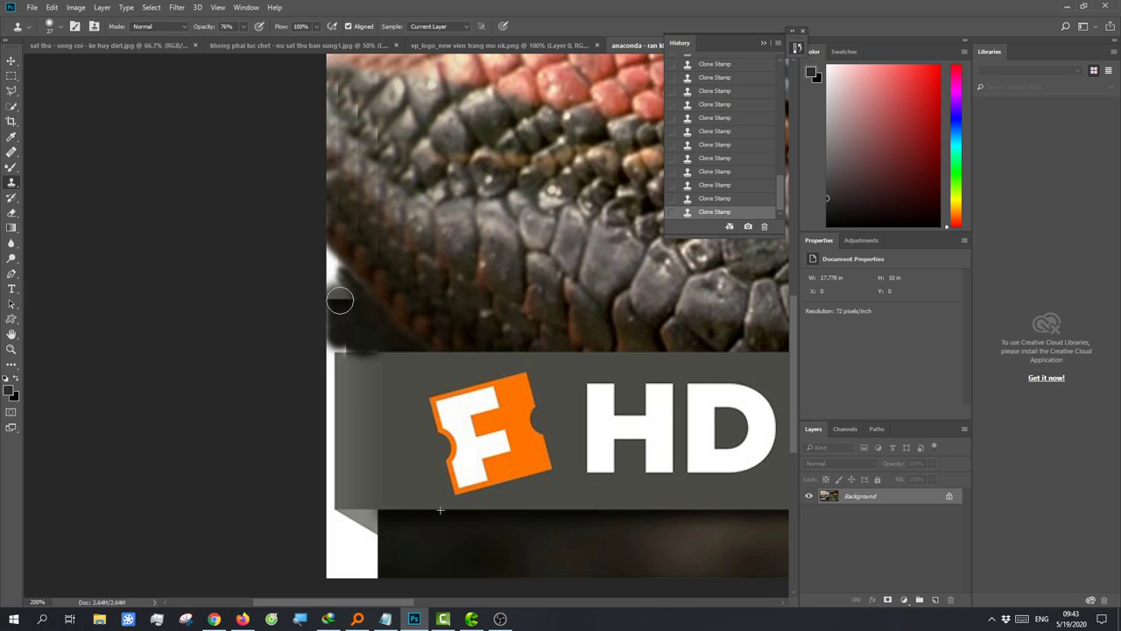
{"action": "left_click", "coordinate": [448, 544], "text": "alt"}
{"action": "mouse_move", "coordinate": [346, 321]}
{"action": "left_mouse_down"}
{"action": "mouse_move", "coordinate": [328, 258]}
{"action": "mouse_move", "coordinate": [354, 297]}
{"action": "left_mouse_up"}
{"action": "left_click", "coordinate": [441, 552], "text": "alt"}
{"action": "left_click", "coordinate": [430, 553], "text": "alt"}
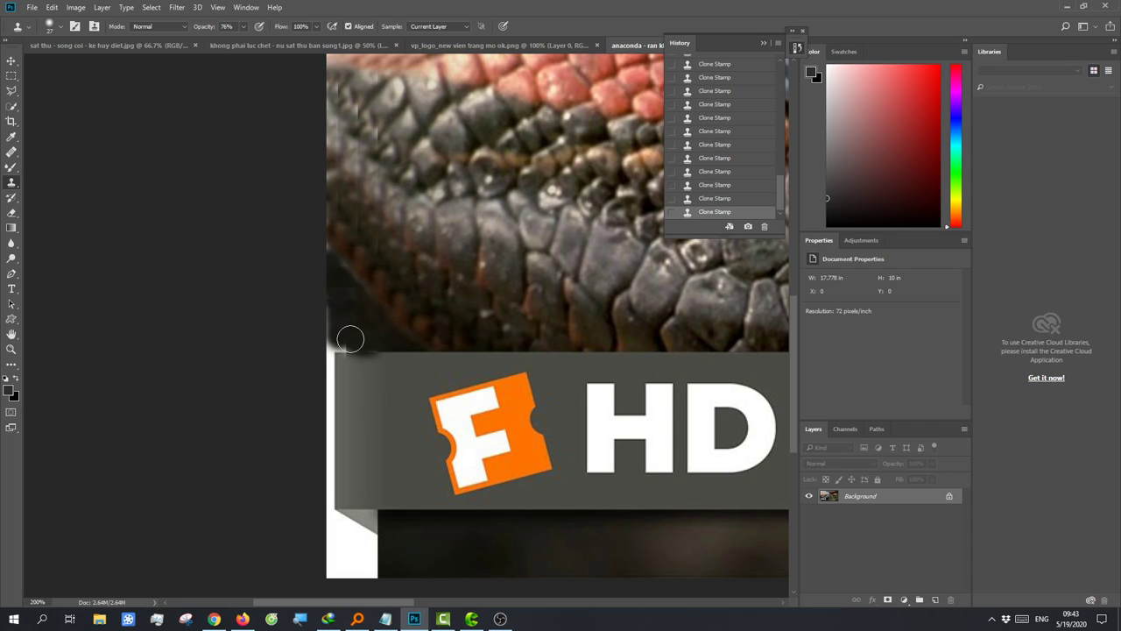
{"action": "left_click_drag", "start_coordinate": [349, 338], "coordinate": [336, 333]}
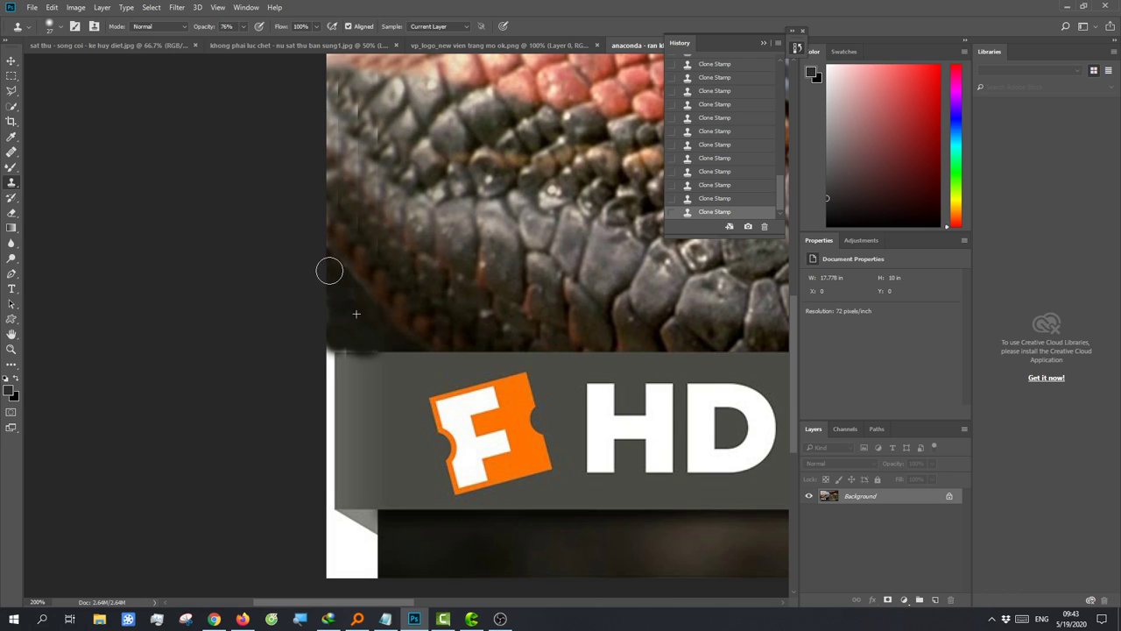
{"action": "left_click_drag", "start_coordinate": [354, 330], "coordinate": [365, 334]}
{"action": "scroll", "coordinate": [403, 403], "scroll_direction": "down", "scroll_amount": 1}
Step: Clone snake scales and the red lip over the HD banner's right end, then zoom out
{"action": "scroll", "coordinate": [416, 423], "scroll_direction": "down", "scroll_amount": 1}
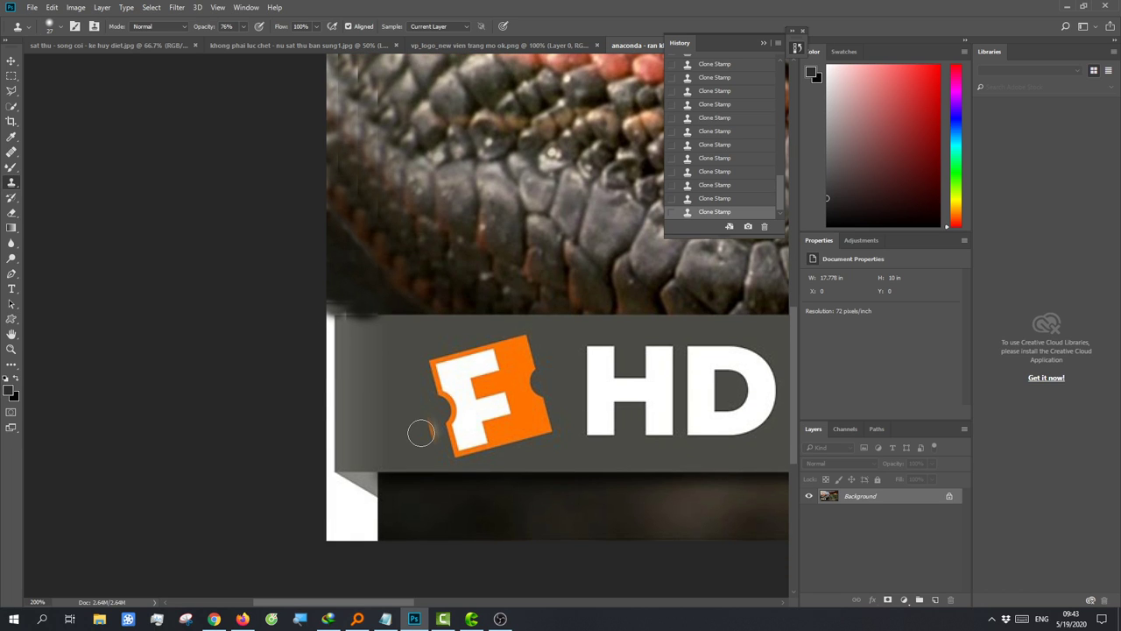
{"action": "key", "text": "ctrl+minus"}
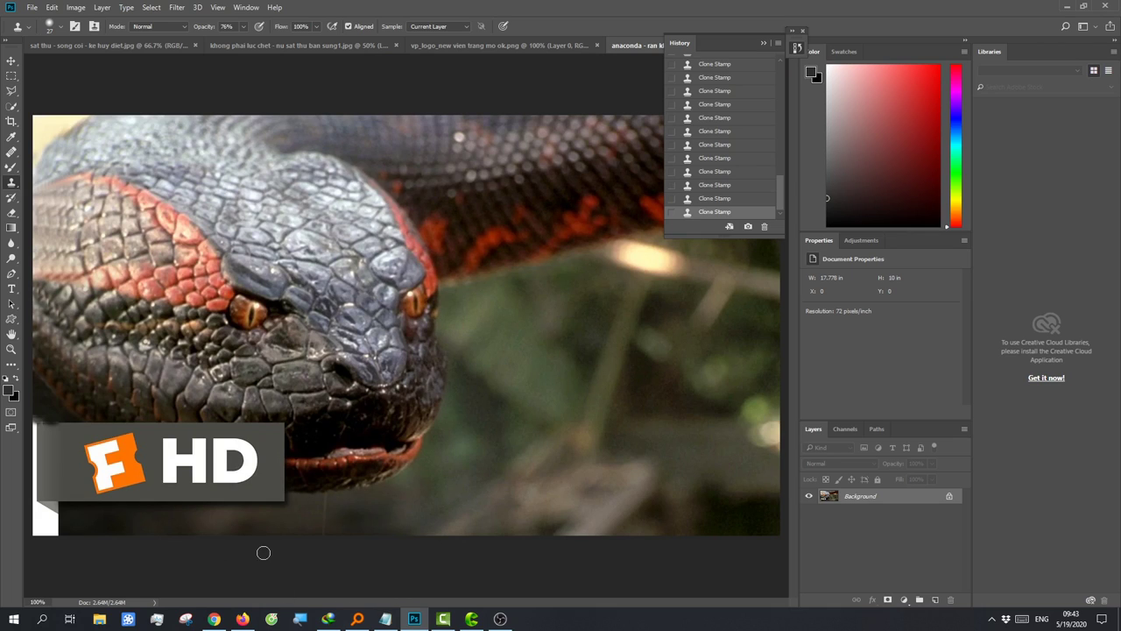
{"action": "scroll", "coordinate": [267, 519], "scroll_direction": "up", "scroll_amount": 2}
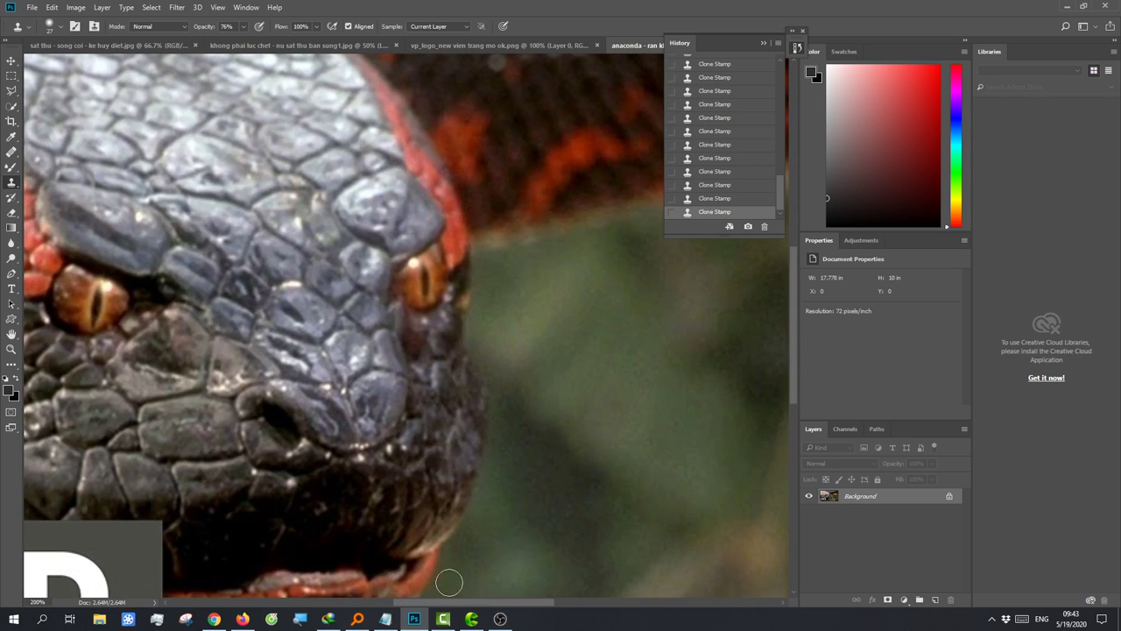
{"action": "scroll", "coordinate": [585, 498], "scroll_direction": "down", "scroll_amount": 2}
{"action": "scroll", "coordinate": [444, 526], "scroll_direction": "left", "scroll_amount": 3}
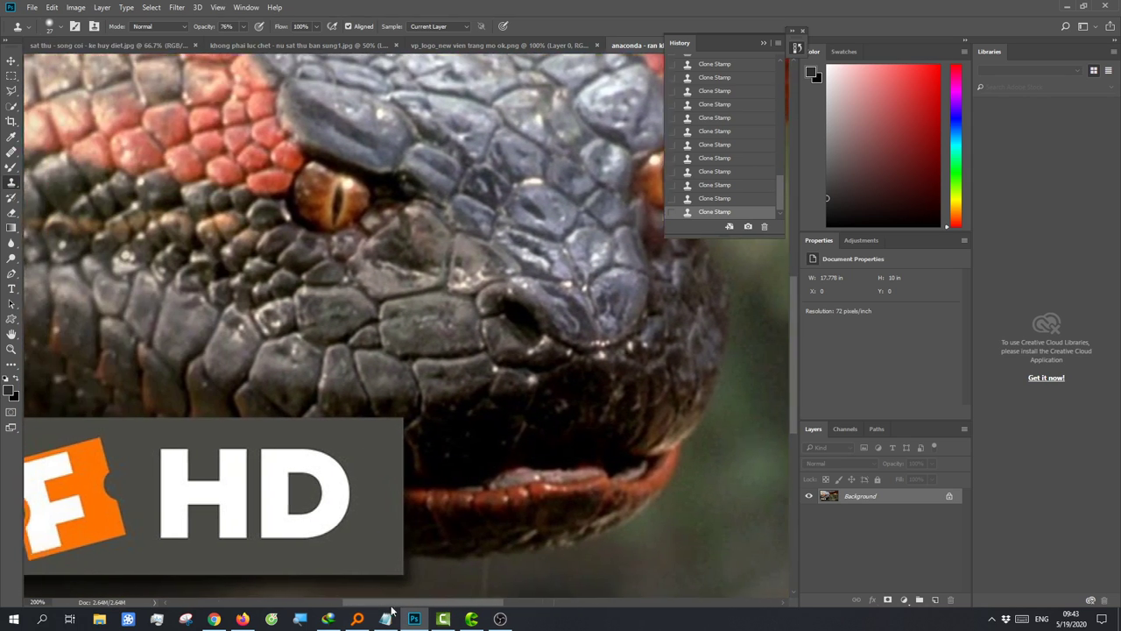
{"action": "scroll", "coordinate": [451, 513], "scroll_direction": "left", "scroll_amount": 2}
{"action": "scroll", "coordinate": [459, 500], "scroll_direction": "down", "scroll_amount": 1}
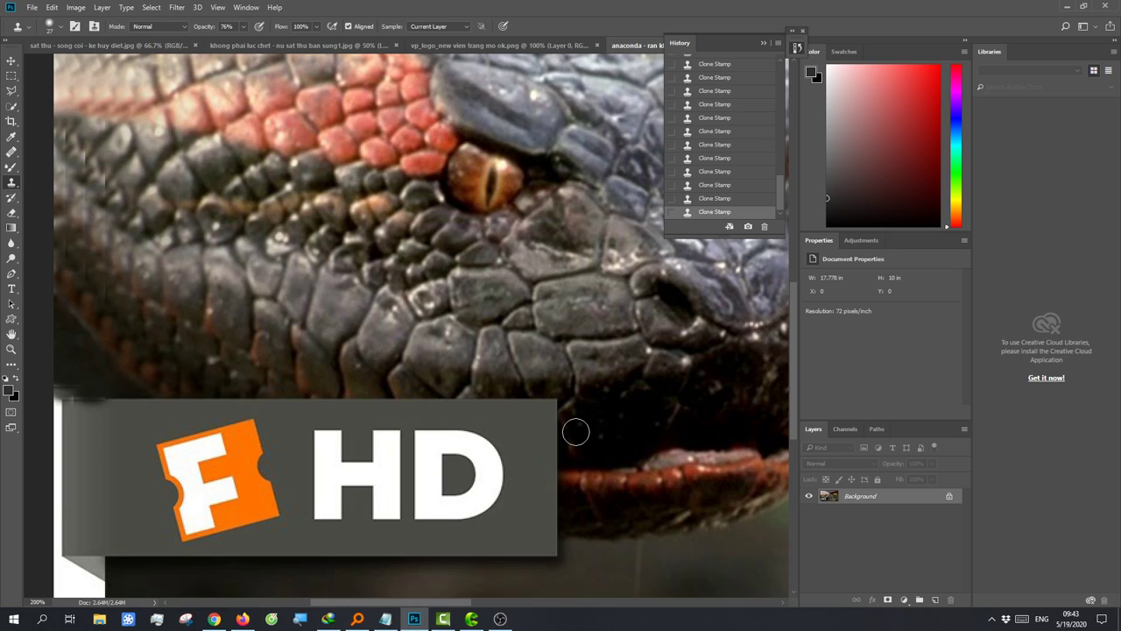
{"action": "right_click", "coordinate": [574, 433], "text": "alt"}
{"action": "right_click", "coordinate": [585, 421], "text": "alt"}
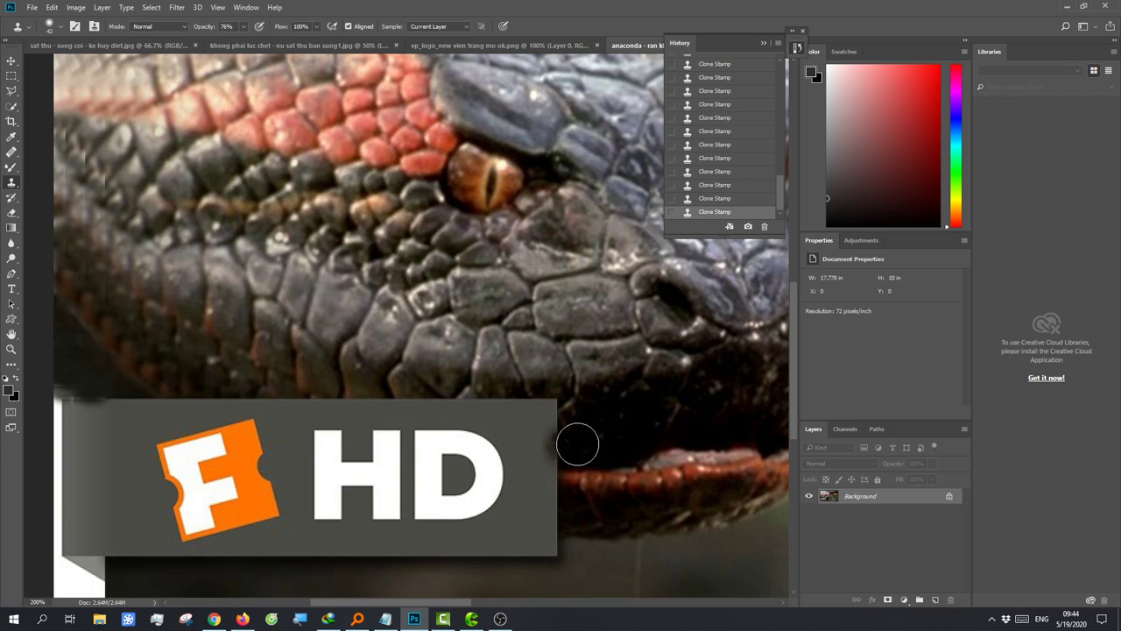
{"action": "mouse_move", "coordinate": [548, 450]}
{"action": "left_mouse_down"}
{"action": "mouse_move", "coordinate": [515, 446]}
{"action": "mouse_move", "coordinate": [542, 380]}
{"action": "mouse_move", "coordinate": [502, 411]}
{"action": "mouse_move", "coordinate": [401, 401]}
{"action": "mouse_move", "coordinate": [368, 413]}
{"action": "mouse_move", "coordinate": [358, 383]}
{"action": "mouse_move", "coordinate": [362, 418]}
{"action": "mouse_move", "coordinate": [327, 388]}
{"action": "mouse_move", "coordinate": [332, 433]}
{"action": "left_mouse_up"}
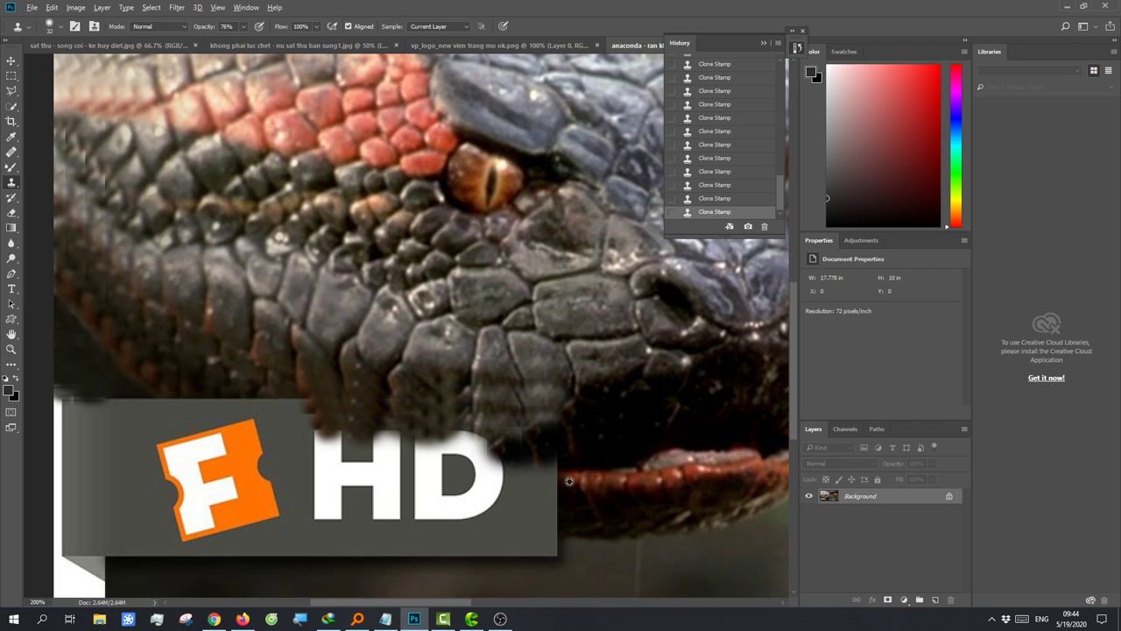
{"action": "left_click", "coordinate": [568, 481], "text": "alt"}
{"action": "left_click_drag", "start_coordinate": [570, 478], "coordinate": [522, 482]}
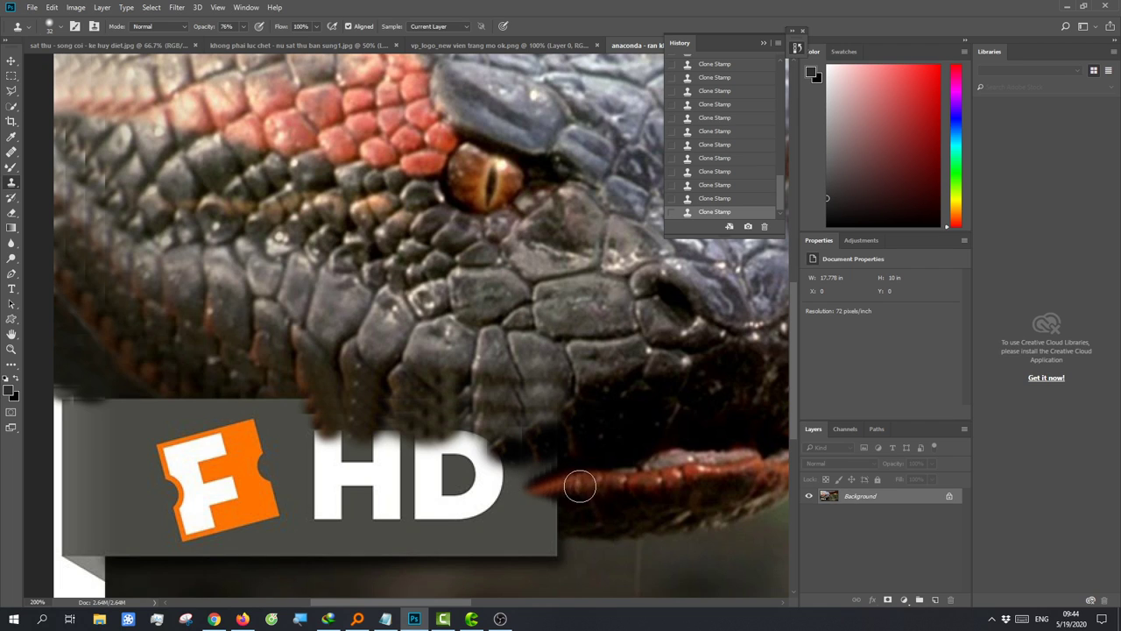
{"action": "key", "text": "ctrl+minus"}
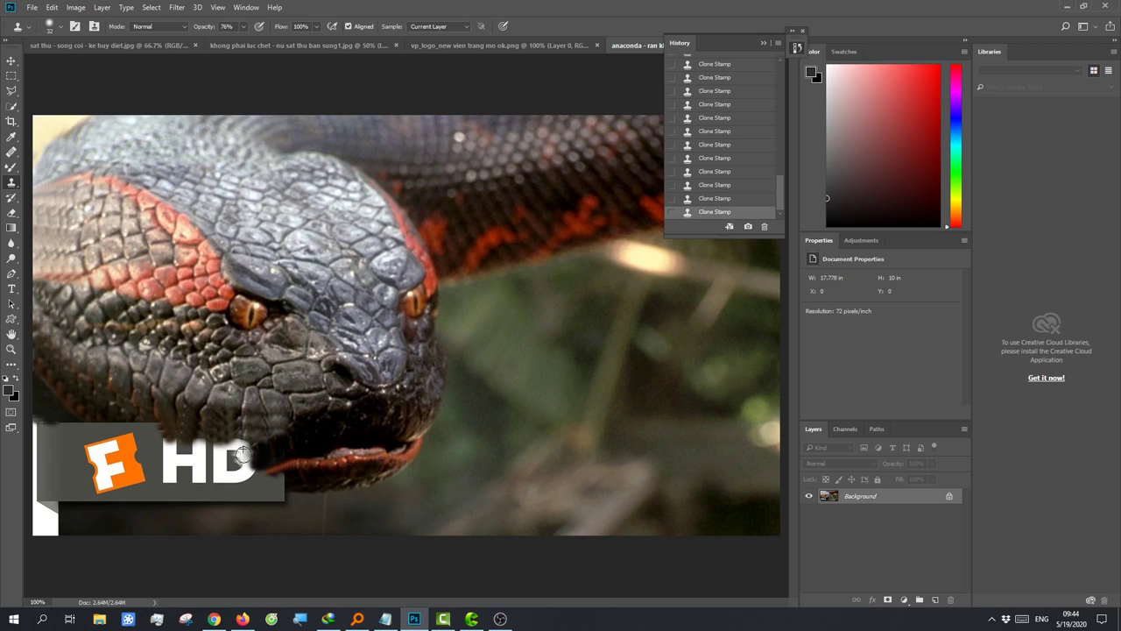
Step: Clone snake jaw texture over the D and the orange F, using a 46 px brush
{"action": "left_click_drag", "start_coordinate": [258, 460], "coordinate": [203, 459]}
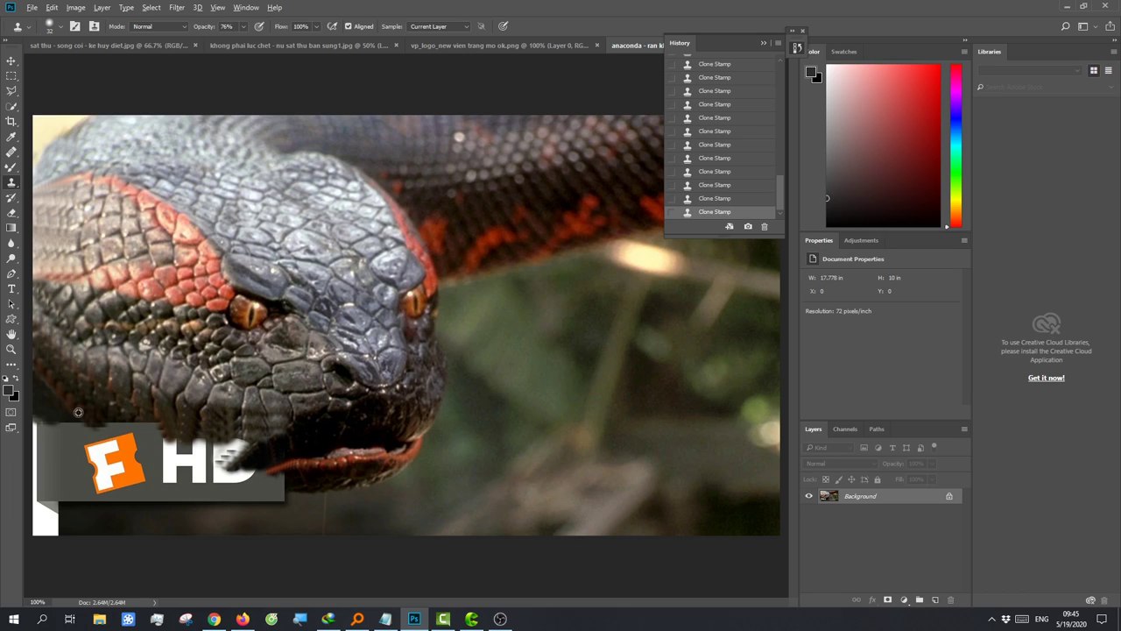
{"action": "left_click_drag", "start_coordinate": [93, 425], "coordinate": [111, 436]}
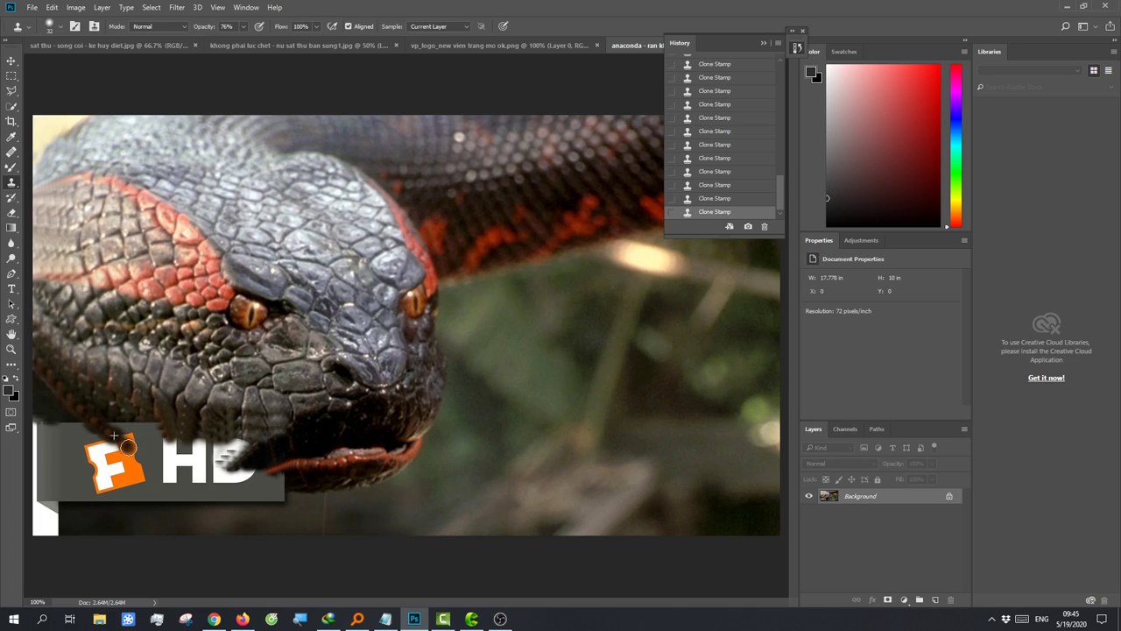
{"action": "mouse_move", "coordinate": [124, 444]}
{"action": "left_mouse_down"}
{"action": "mouse_move", "coordinate": [241, 483]}
{"action": "mouse_move", "coordinate": [232, 470]}
{"action": "left_mouse_up"}
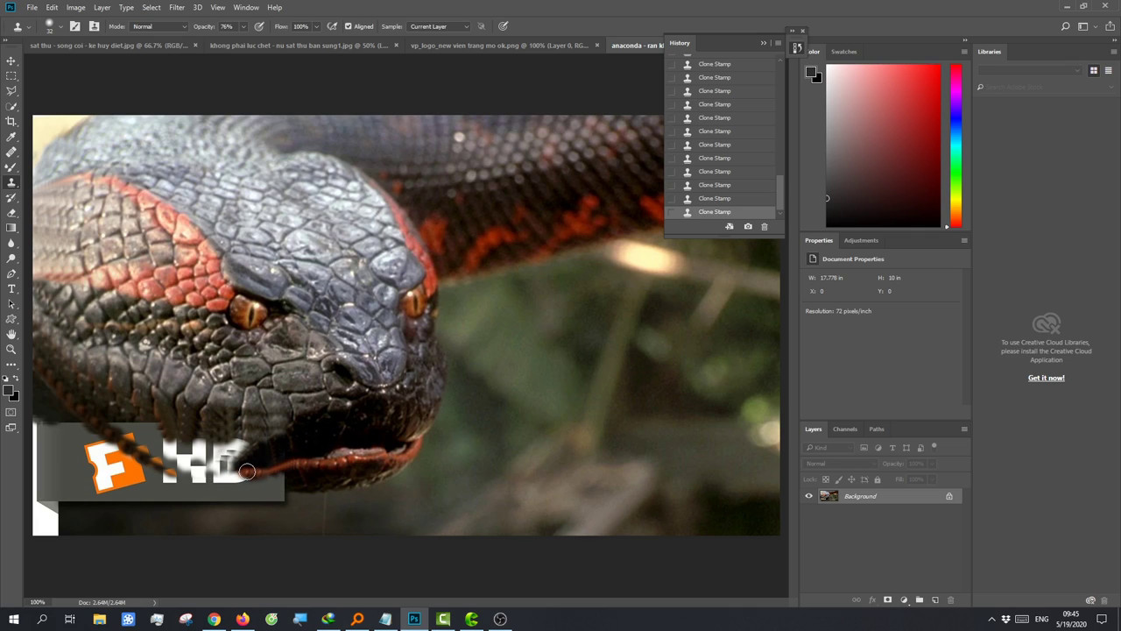
{"action": "mouse_move", "coordinate": [239, 471]}
{"action": "left_mouse_down"}
{"action": "mouse_move", "coordinate": [278, 468]}
{"action": "mouse_move", "coordinate": [237, 473]}
{"action": "left_mouse_up"}
{"action": "right_click", "coordinate": [96, 420], "text": "alt"}
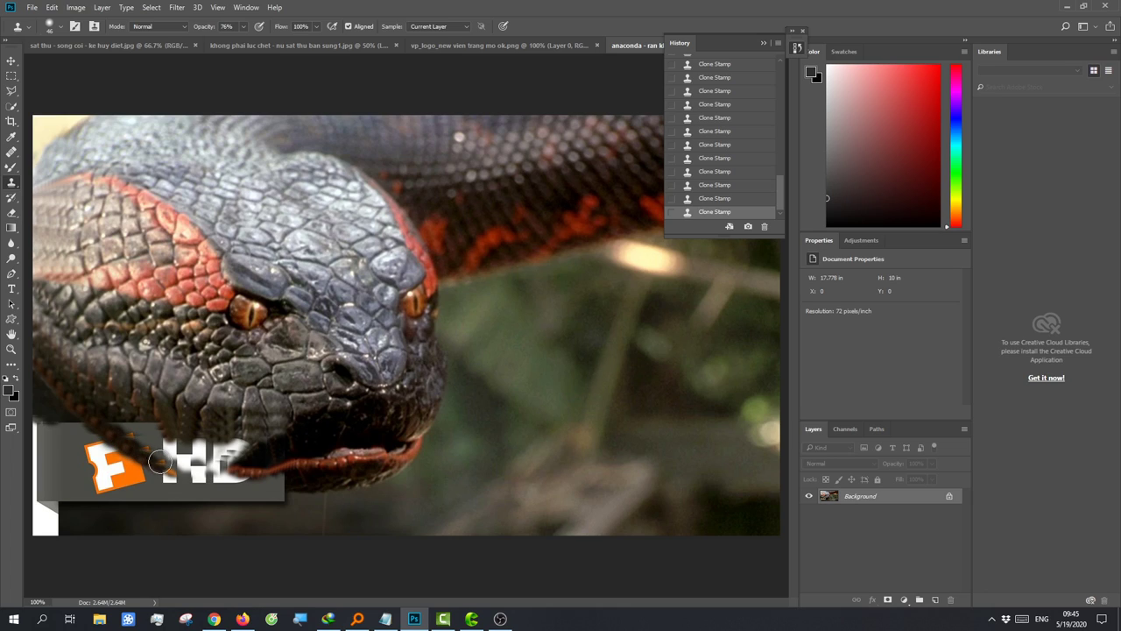
{"action": "left_click_drag", "start_coordinate": [116, 436], "coordinate": [162, 464]}
{"action": "mouse_move", "coordinate": [111, 428]}
{"action": "left_mouse_down"}
{"action": "mouse_move", "coordinate": [244, 479]}
{"action": "mouse_move", "coordinate": [163, 467]}
{"action": "left_mouse_up"}
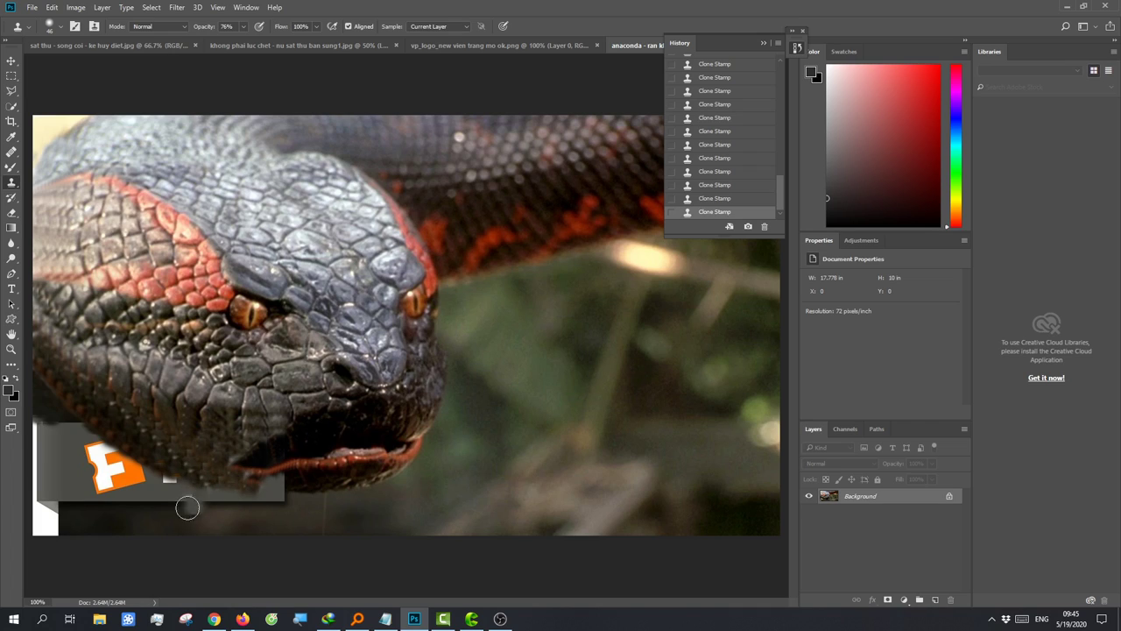
{"action": "left_click_drag", "start_coordinate": [185, 506], "coordinate": [260, 491]}
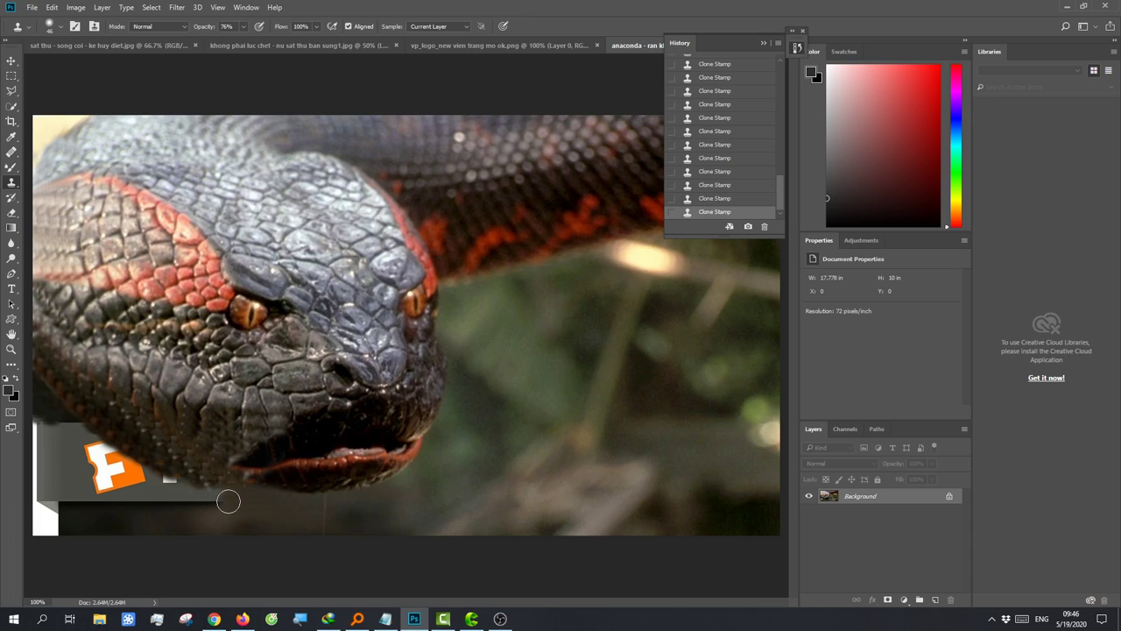
Step: Clone dark pixels over the grey band's edge and the light square below the jaw
{"action": "left_click_drag", "start_coordinate": [227, 501], "coordinate": [224, 498]}
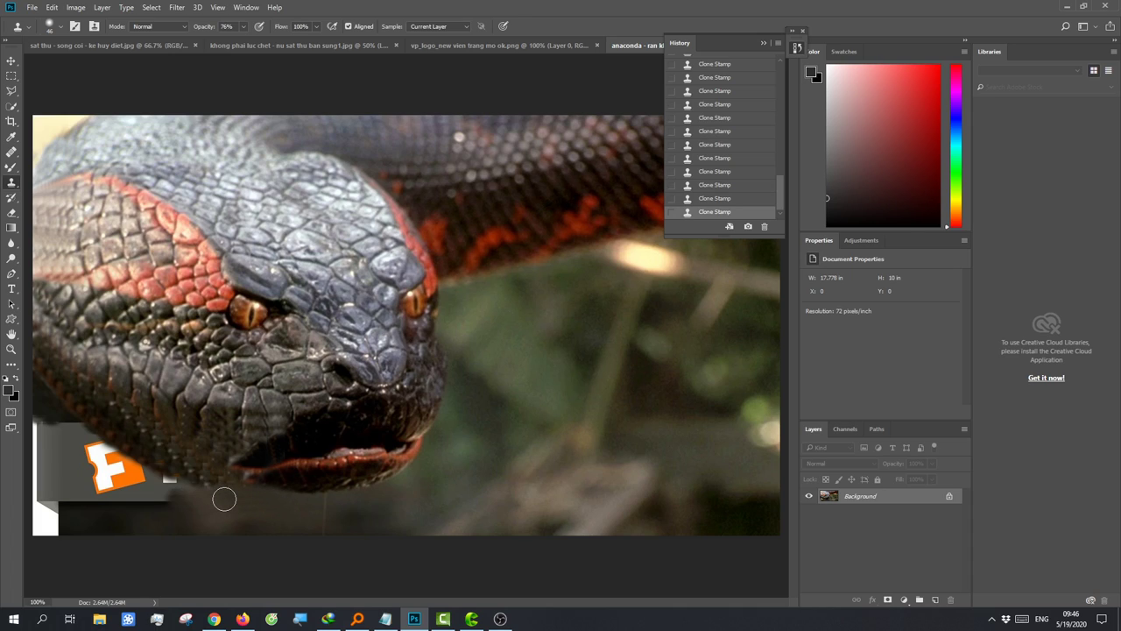
{"action": "mouse_move", "coordinate": [190, 510]}
{"action": "left_mouse_down"}
{"action": "mouse_move", "coordinate": [139, 488]}
{"action": "mouse_move", "coordinate": [138, 503]}
{"action": "mouse_move", "coordinate": [197, 501]}
{"action": "left_mouse_up"}
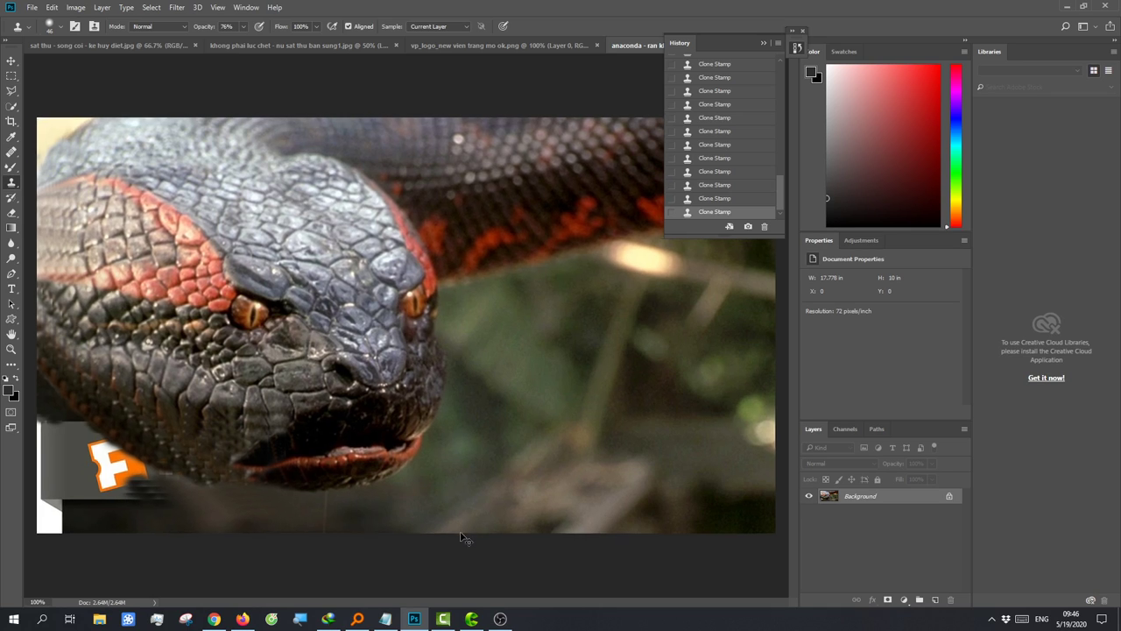
{"action": "key", "text": "ctrl+minus"}
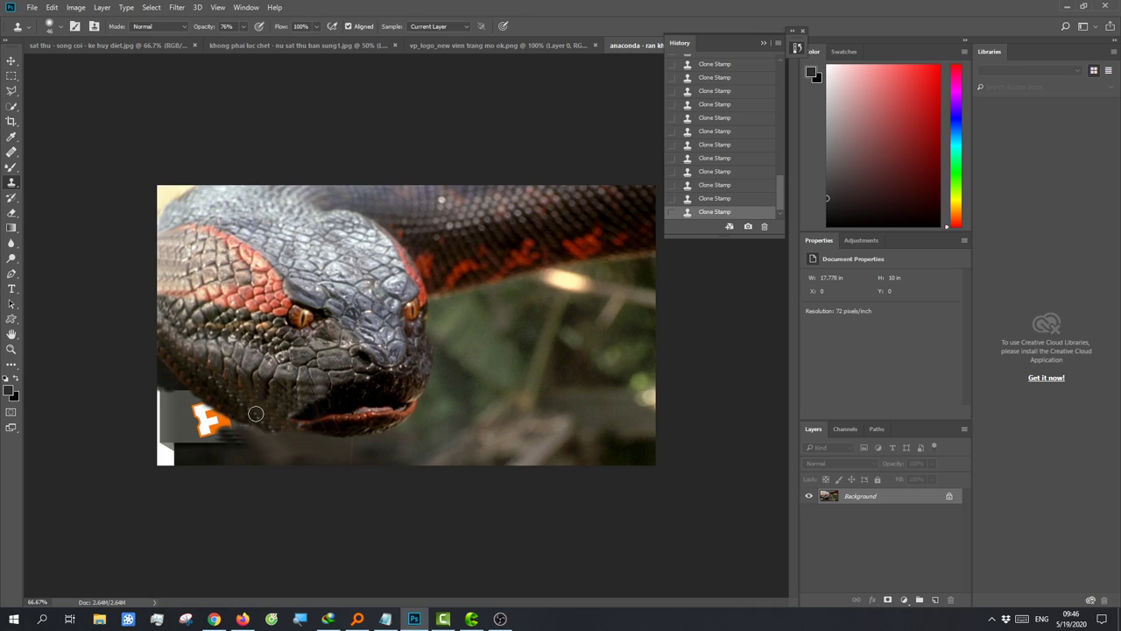
{"action": "key", "text": "ctrl+plus"}
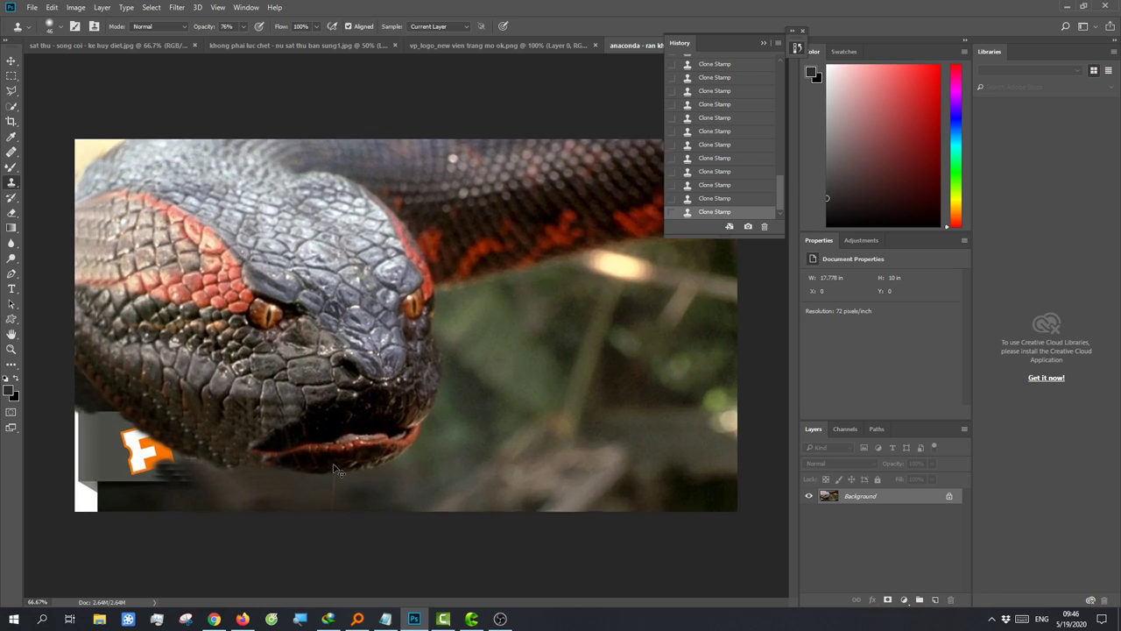
{"action": "key", "text": "ctrl+plus"}
{"action": "key", "text": "ctrl+plus"}
{"action": "key", "text": "ctrl+1"}
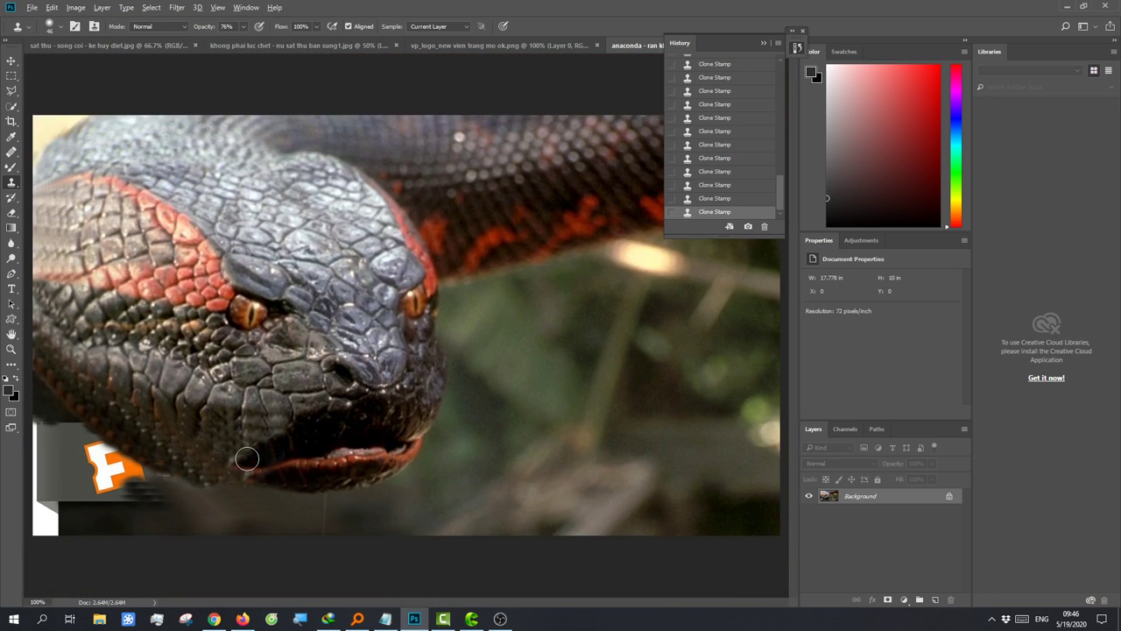
Step: Darken the snake's lower jaw, lip and chin with cloned pixels, reaching over the F logo
{"action": "mouse_move", "coordinate": [252, 455]}
{"action": "left_mouse_down"}
{"action": "mouse_move", "coordinate": [248, 440]}
{"action": "mouse_move", "coordinate": [288, 425]}
{"action": "mouse_move", "coordinate": [233, 440]}
{"action": "mouse_move", "coordinate": [283, 449]}
{"action": "mouse_move", "coordinate": [268, 453]}
{"action": "left_mouse_up"}
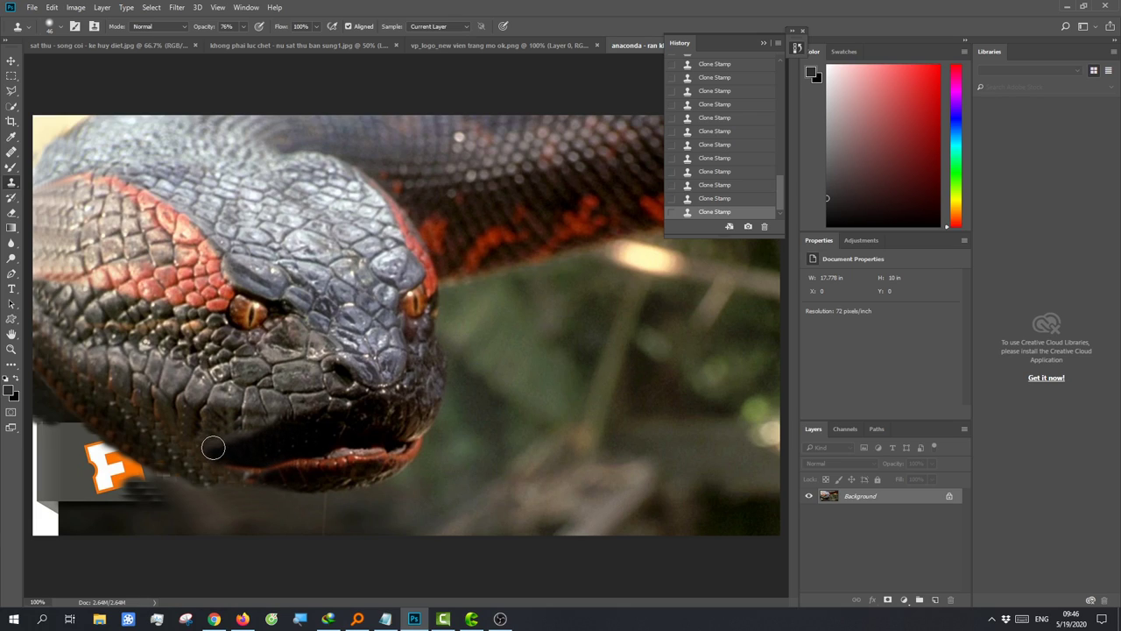
{"action": "mouse_move", "coordinate": [205, 442]}
{"action": "left_mouse_down"}
{"action": "mouse_move", "coordinate": [252, 458]}
{"action": "mouse_move", "coordinate": [206, 445]}
{"action": "mouse_move", "coordinate": [178, 453]}
{"action": "mouse_move", "coordinate": [252, 469]}
{"action": "left_mouse_up"}
{"action": "left_click_drag", "start_coordinate": [223, 466], "coordinate": [286, 456]}
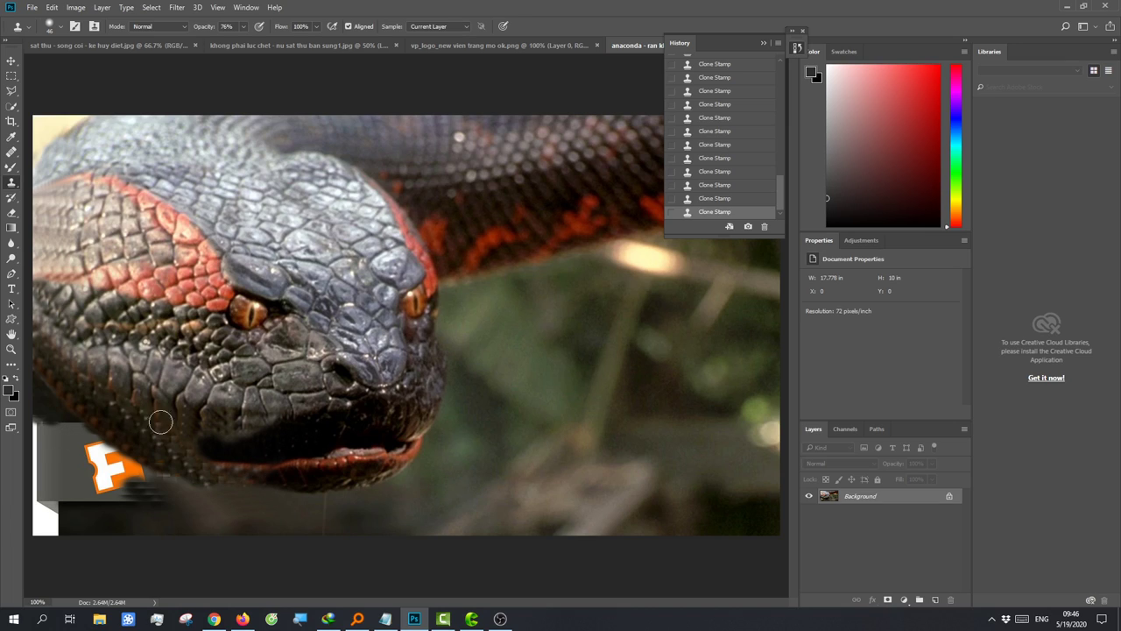
{"action": "left_click_drag", "start_coordinate": [207, 436], "coordinate": [242, 433]}
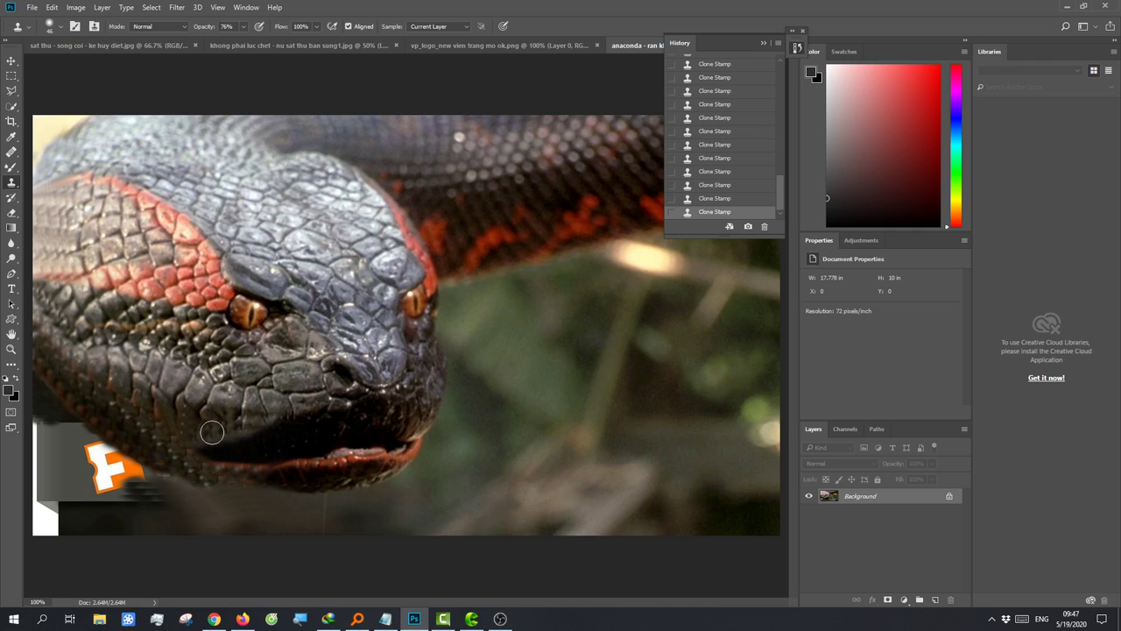
{"action": "mouse_move", "coordinate": [193, 444]}
{"action": "left_mouse_down"}
{"action": "mouse_move", "coordinate": [249, 428]}
{"action": "mouse_move", "coordinate": [189, 454]}
{"action": "left_mouse_up"}
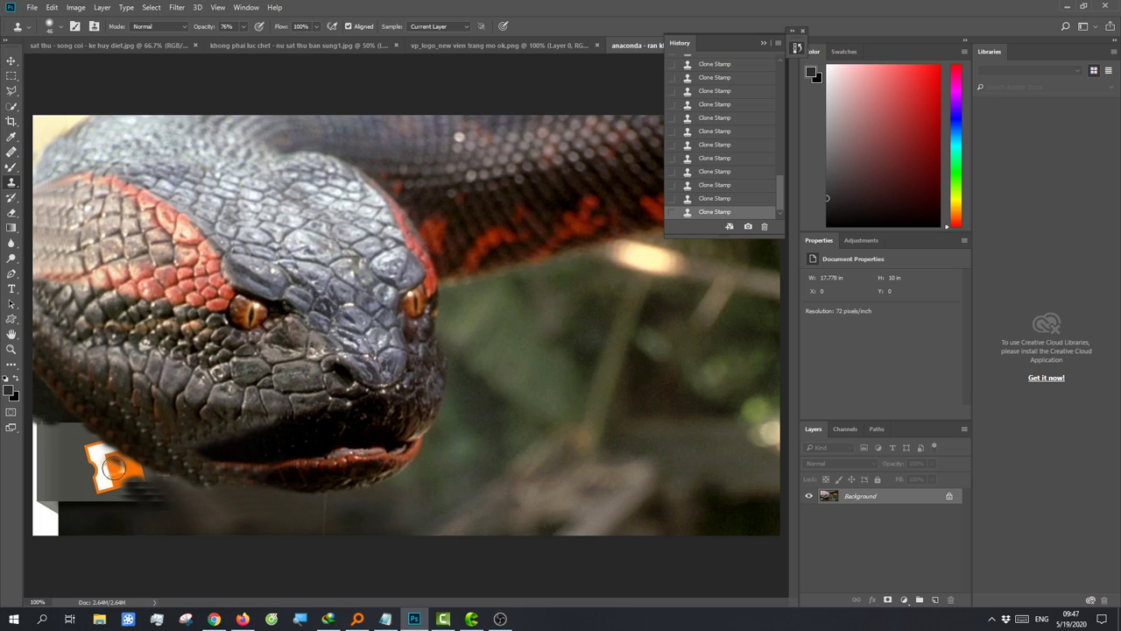
{"action": "left_click", "coordinate": [171, 446]}
{"action": "mouse_move", "coordinate": [169, 470]}
{"action": "left_mouse_down"}
{"action": "mouse_move", "coordinate": [150, 464]}
{"action": "mouse_move", "coordinate": [220, 479]}
{"action": "left_mouse_up"}
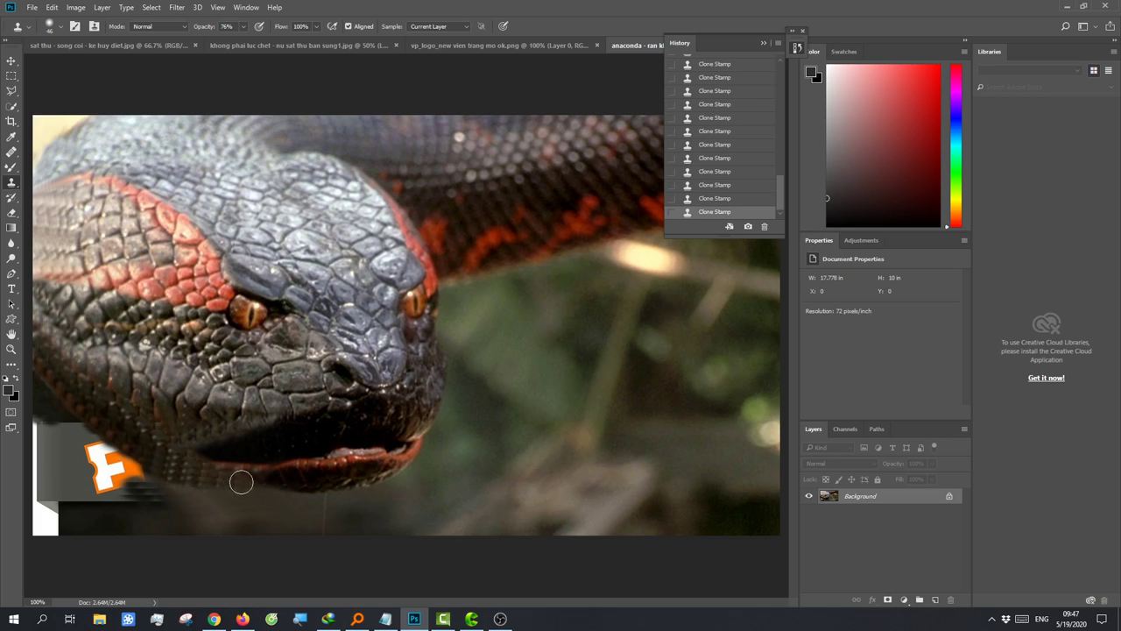
Step: Clone fresh dark texture over the grey band and F logo, then touch up under the mouth with a smaller brush
{"action": "left_click", "coordinate": [111, 512], "text": "alt"}
{"action": "left_click_drag", "start_coordinate": [99, 500], "coordinate": [135, 493]}
{"action": "left_click", "coordinate": [103, 523], "text": "alt"}
{"action": "mouse_move", "coordinate": [79, 518]}
{"action": "left_mouse_down"}
{"action": "mouse_move", "coordinate": [83, 488]}
{"action": "mouse_move", "coordinate": [126, 488]}
{"action": "mouse_move", "coordinate": [96, 476]}
{"action": "mouse_move", "coordinate": [87, 508]}
{"action": "mouse_move", "coordinate": [157, 511]}
{"action": "mouse_move", "coordinate": [78, 438]}
{"action": "mouse_move", "coordinate": [44, 426]}
{"action": "mouse_move", "coordinate": [67, 461]}
{"action": "mouse_move", "coordinate": [44, 500]}
{"action": "mouse_move", "coordinate": [93, 520]}
{"action": "mouse_move", "coordinate": [43, 514]}
{"action": "mouse_move", "coordinate": [43, 438]}
{"action": "mouse_move", "coordinate": [49, 507]}
{"action": "left_mouse_up"}
{"action": "left_click", "coordinate": [118, 521], "text": "alt"}
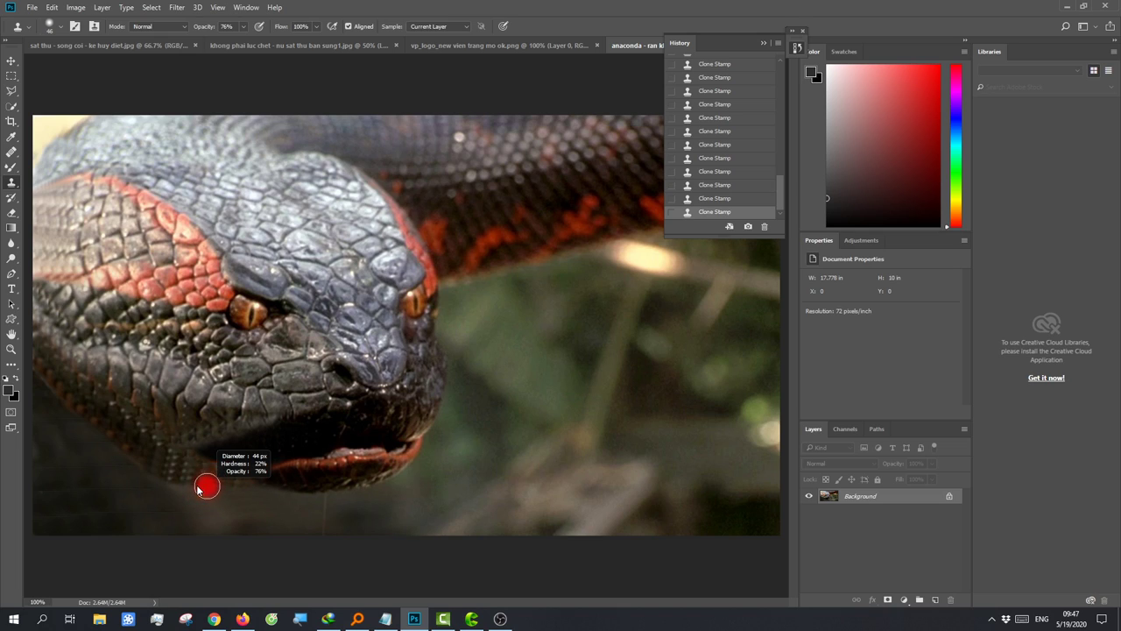
{"action": "left_click_drag", "start_coordinate": [207, 485], "coordinate": [280, 483]}
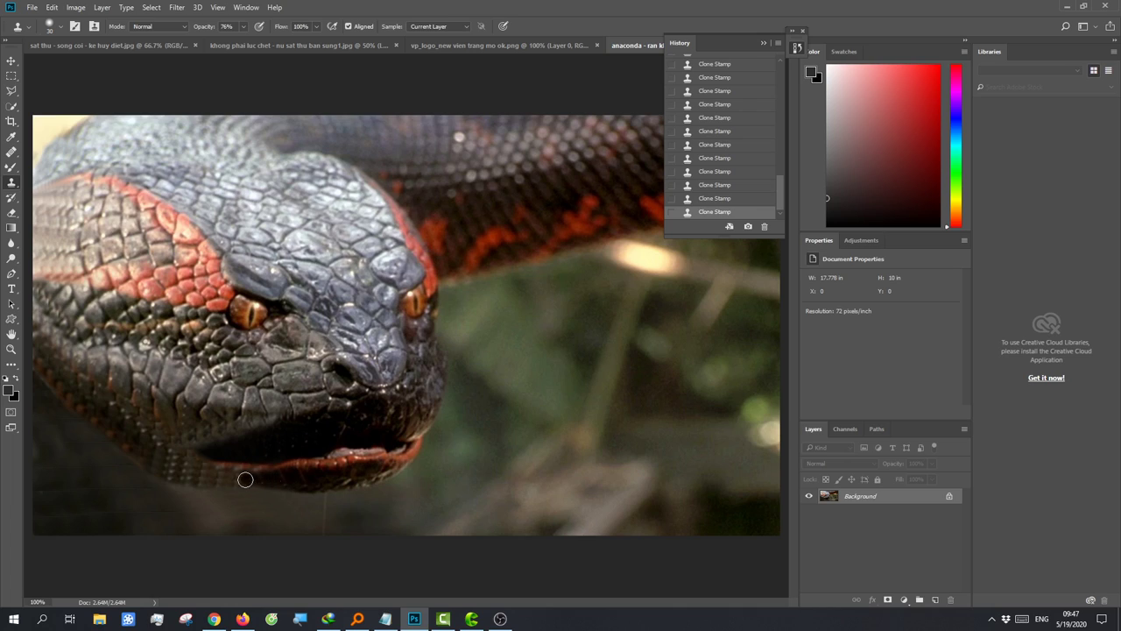
{"action": "left_click_drag", "start_coordinate": [245, 477], "coordinate": [198, 474]}
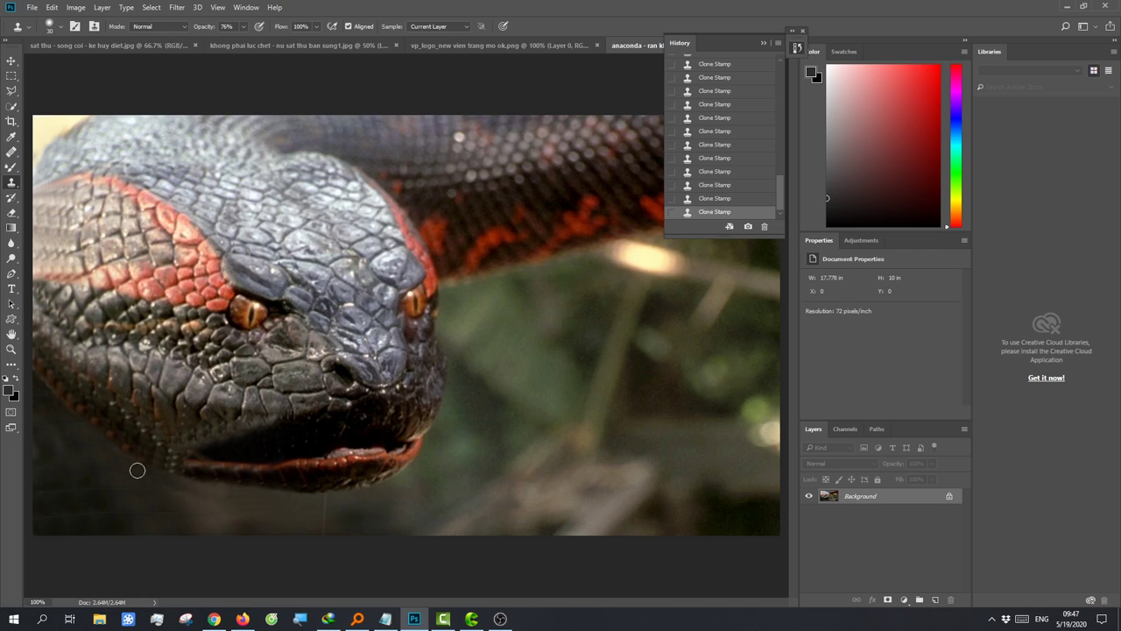
{"action": "key", "text": "ctrl+minus"}
{"action": "key", "text": "ctrl+minus"}
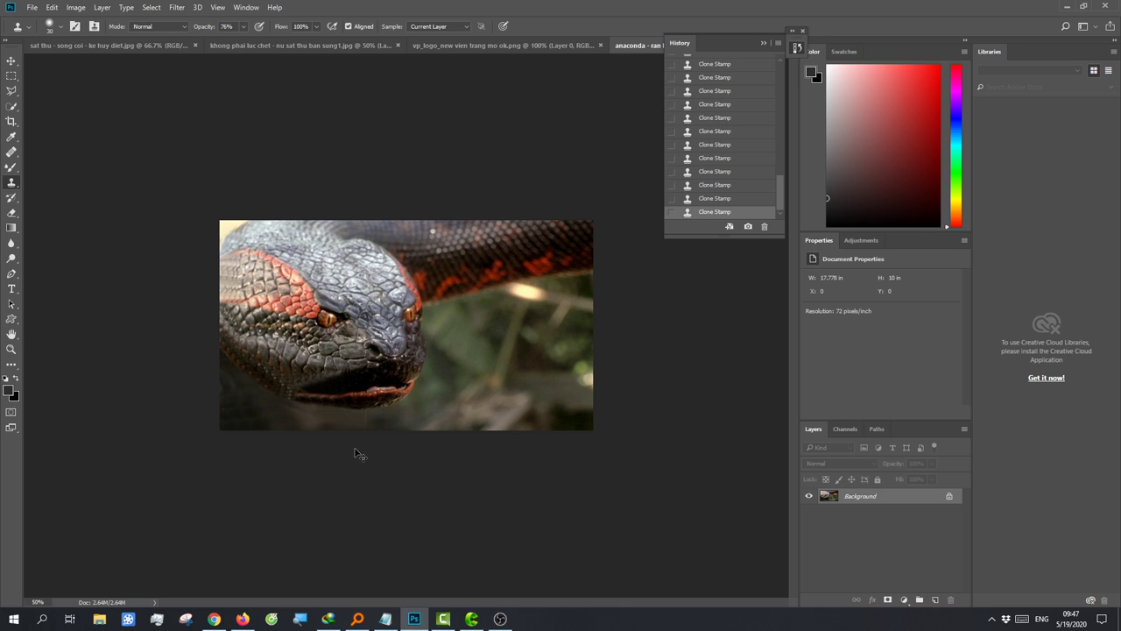
{"action": "key", "text": "ctrl+plus"}
{"action": "key", "text": "ctrl+plus"}
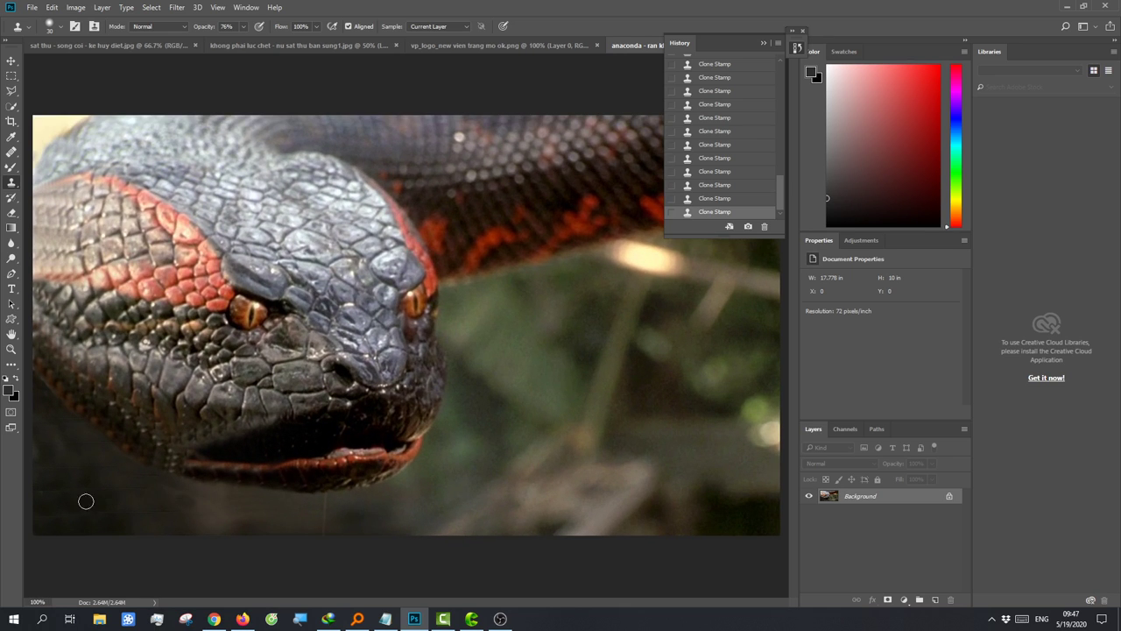
{"action": "key", "text": "ctrl+minus"}
{"action": "key", "text": "ctrl+minus"}
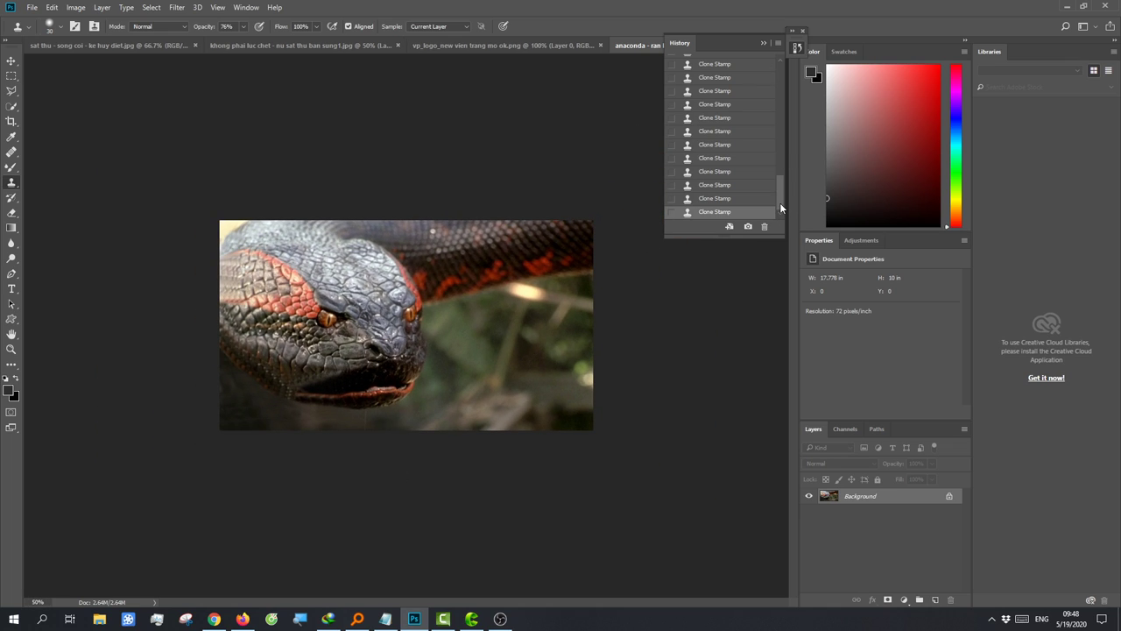
{"action": "left_click_drag", "start_coordinate": [781, 207], "coordinate": [776, 59]}
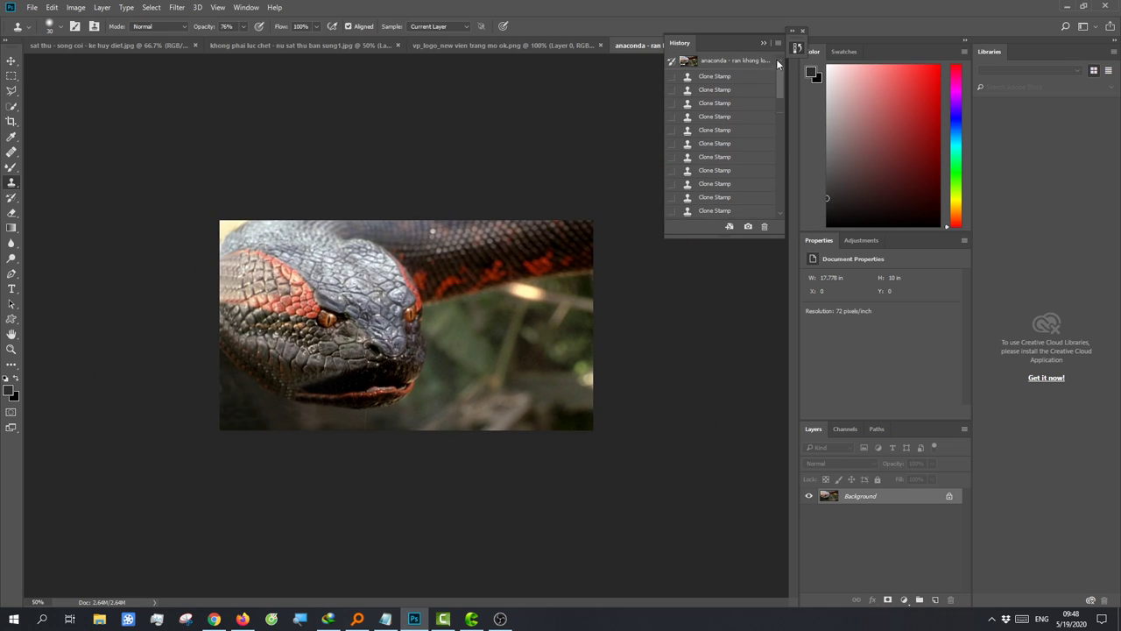
{"action": "double_click", "coordinate": [749, 62]}
{"action": "key", "text": "Return"}
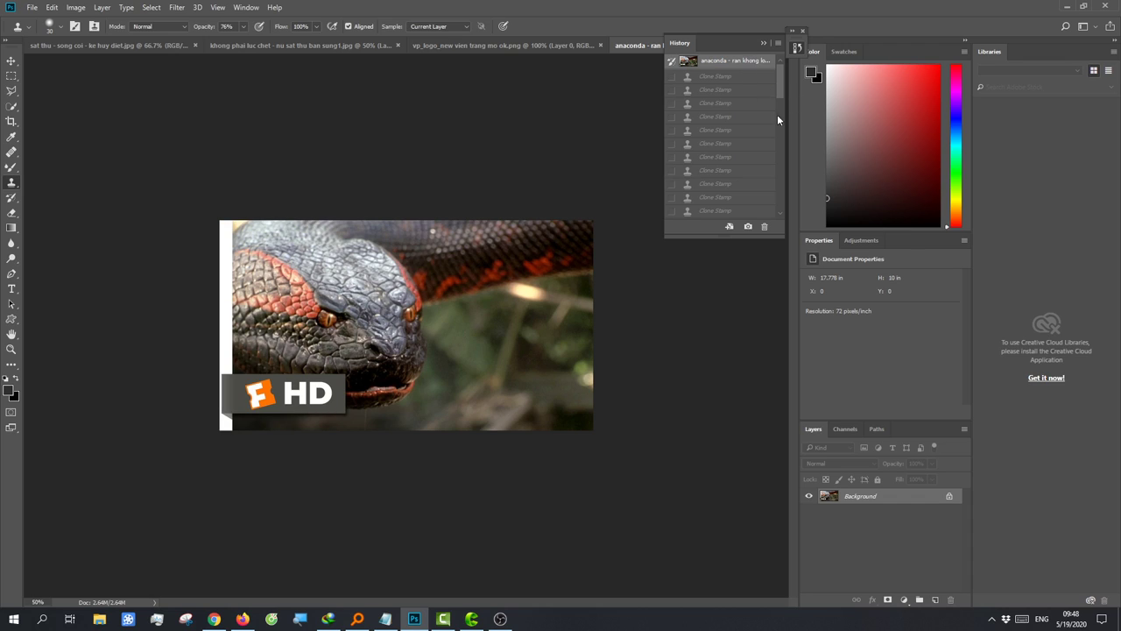
{"action": "left_click_drag", "start_coordinate": [777, 87], "coordinate": [794, 189]}
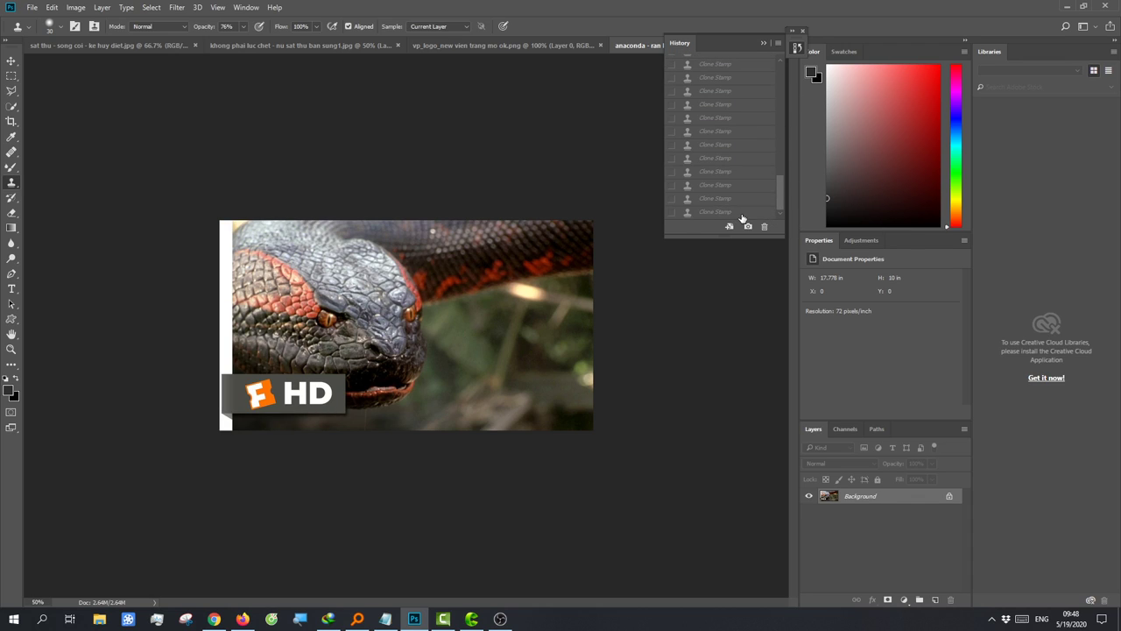
{"action": "left_click", "coordinate": [732, 213]}
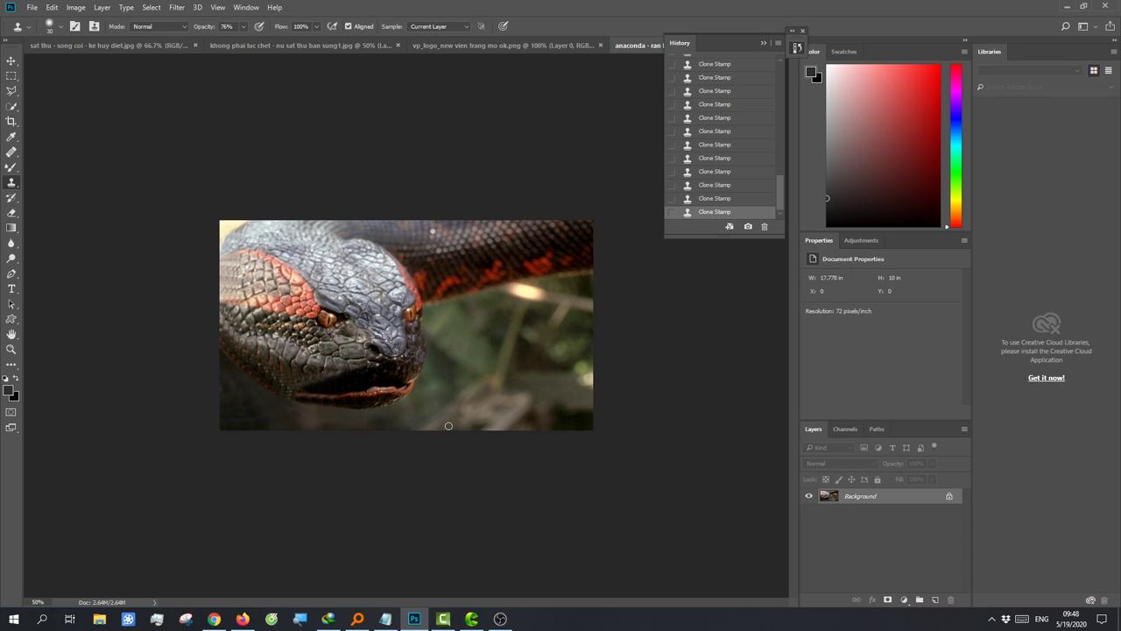
Step: Translate 'wow tuyệt hơn rồi đó' into English ('wow that's great') in Google Translate, then return to Photoshop
{"action": "left_click", "coordinate": [243, 618]}
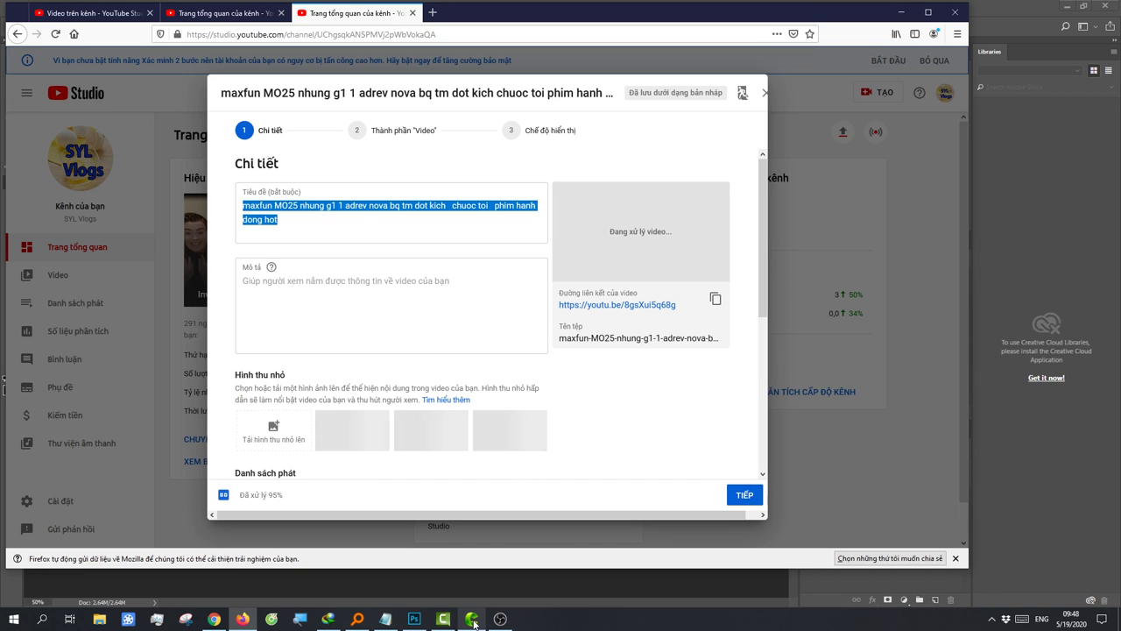
{"action": "left_click", "coordinate": [213, 618]}
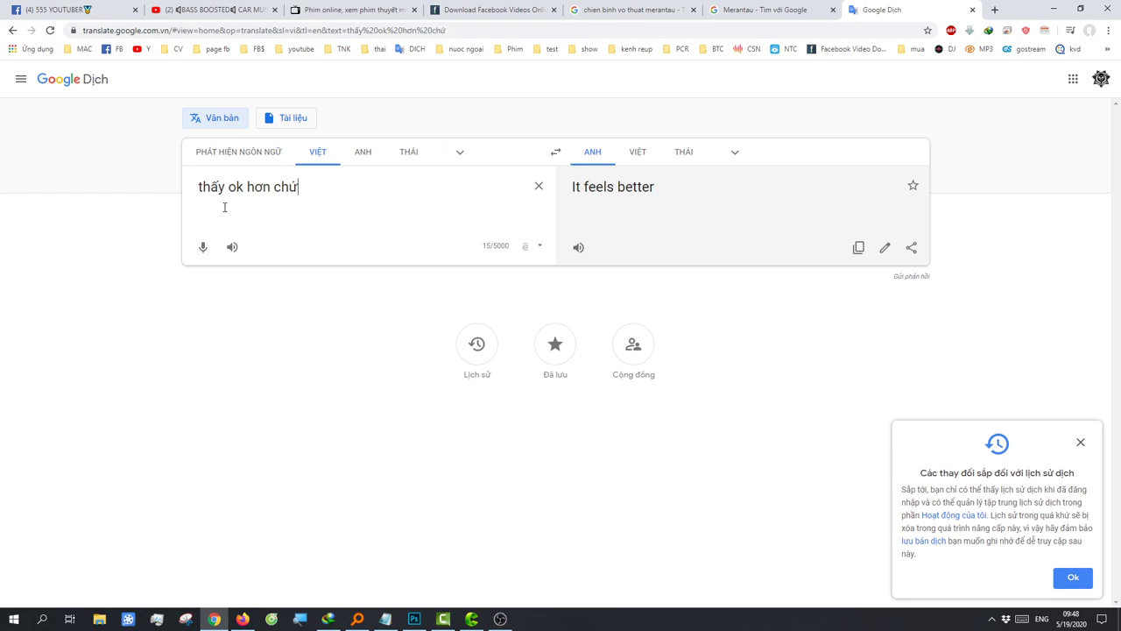
{"action": "key", "text": "ctrl+a"}
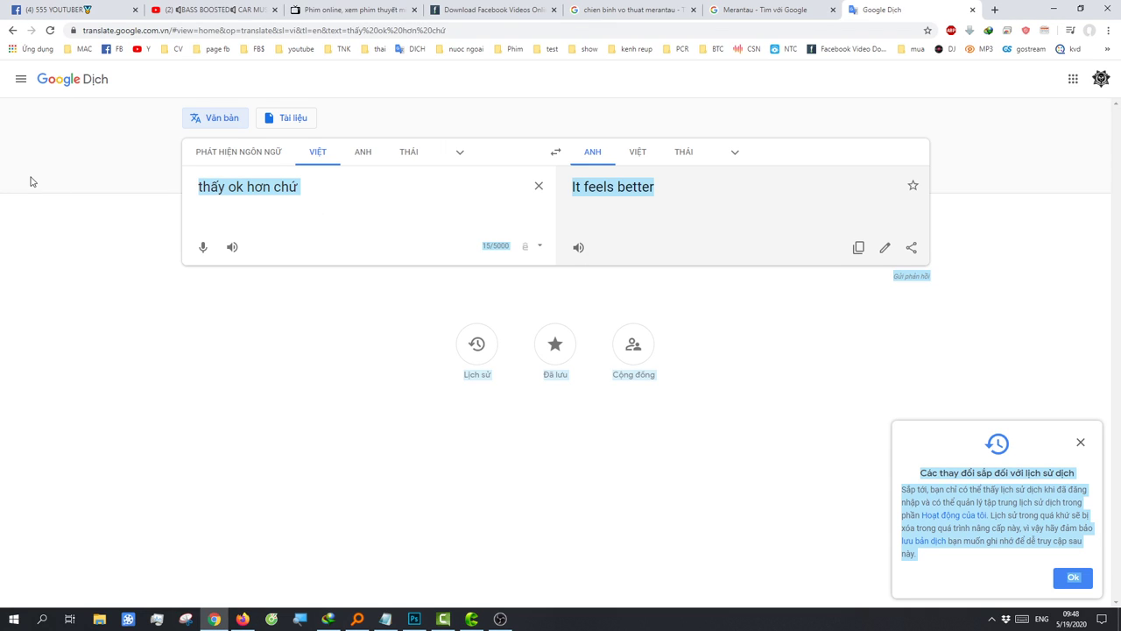
{"action": "left_click", "coordinate": [307, 192]}
{"action": "key", "text": "ctrl+a"}
{"action": "type", "text": "w"}
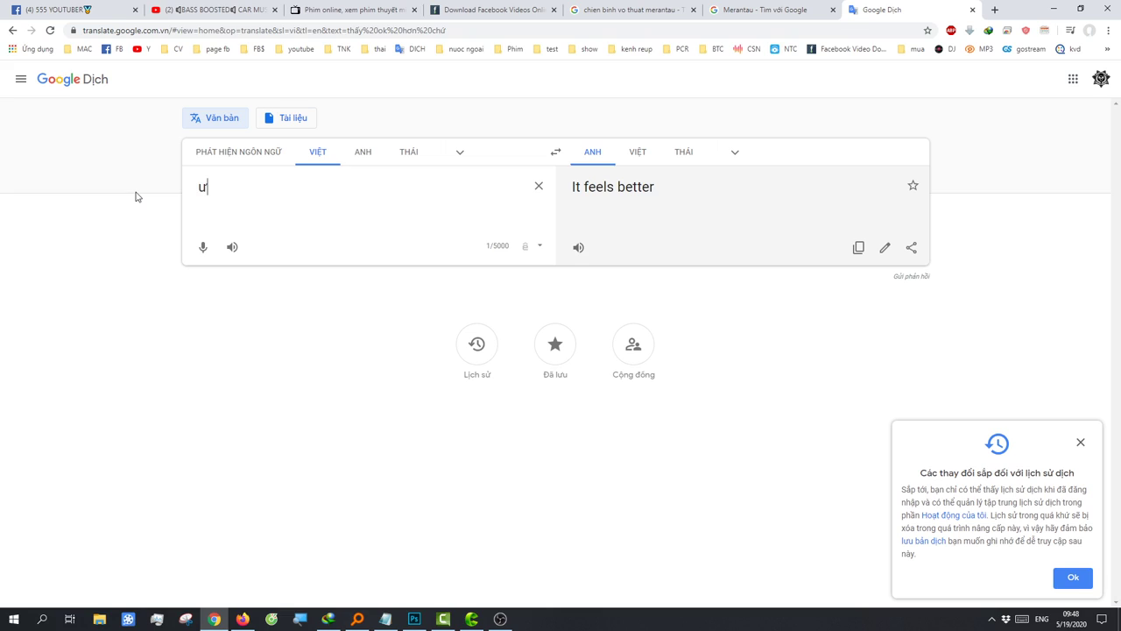
{"action": "type", "text": "ow t"}
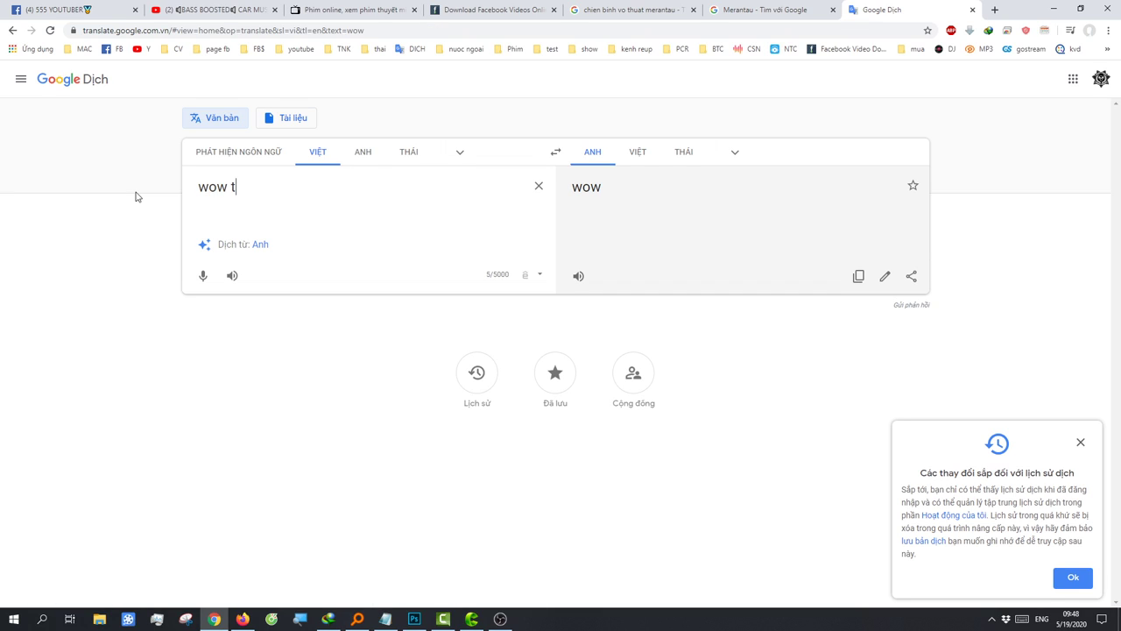
{"action": "type", "text": "uyê"}
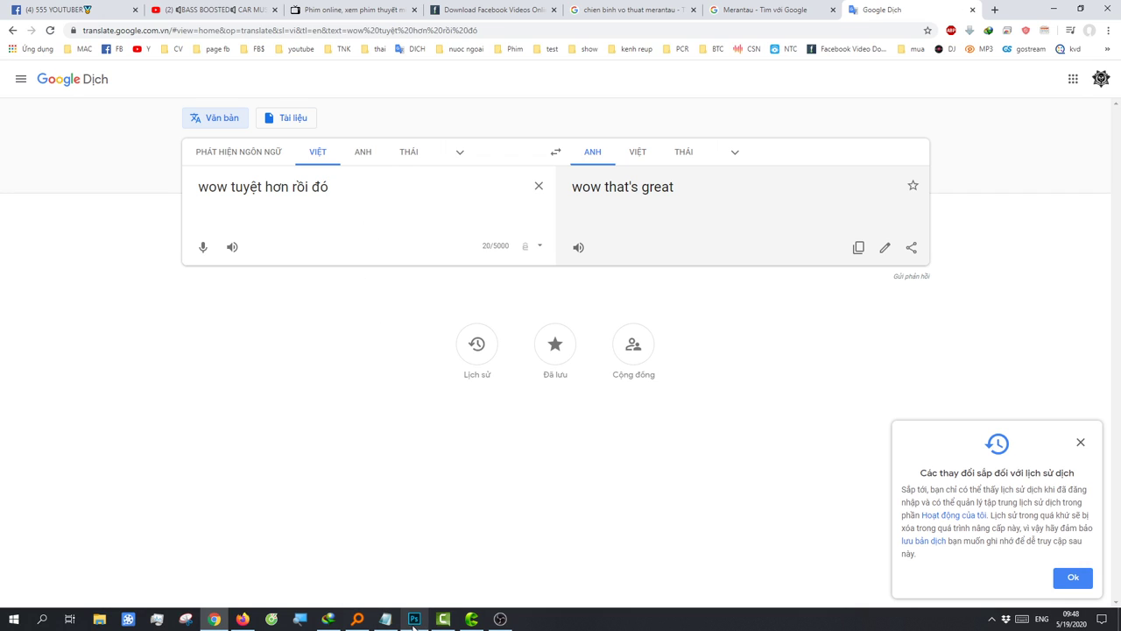
{"action": "left_click", "coordinate": [417, 622]}
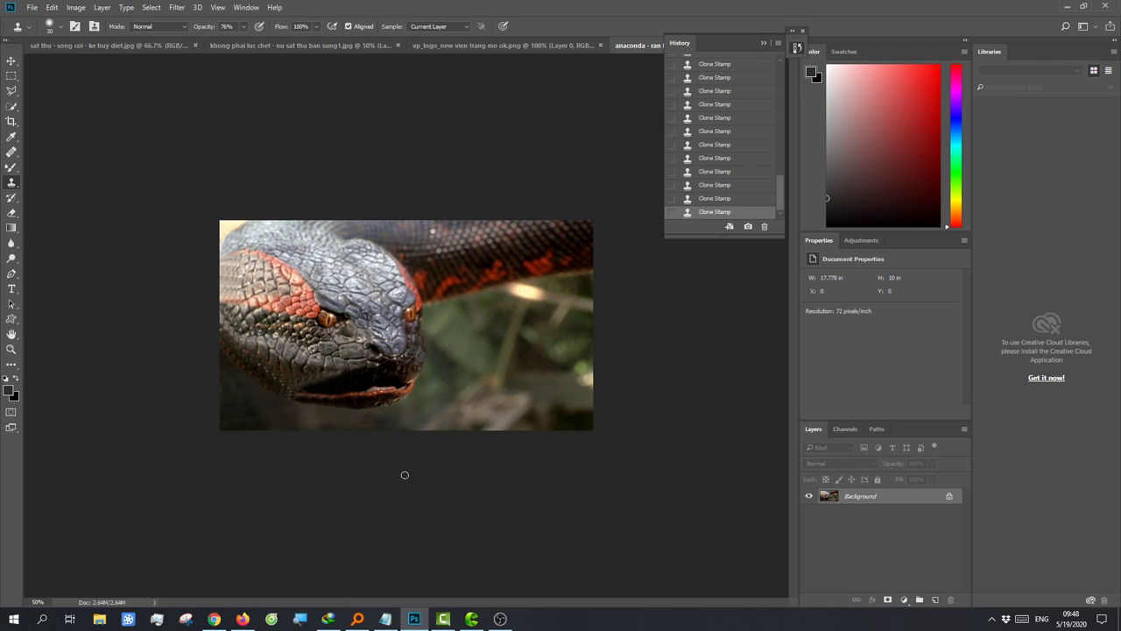
Step: Brighten the anaconda photo's midtones with a Curves adjustment
{"action": "left_click_drag", "start_coordinate": [397, 414], "coordinate": [456, 414]}
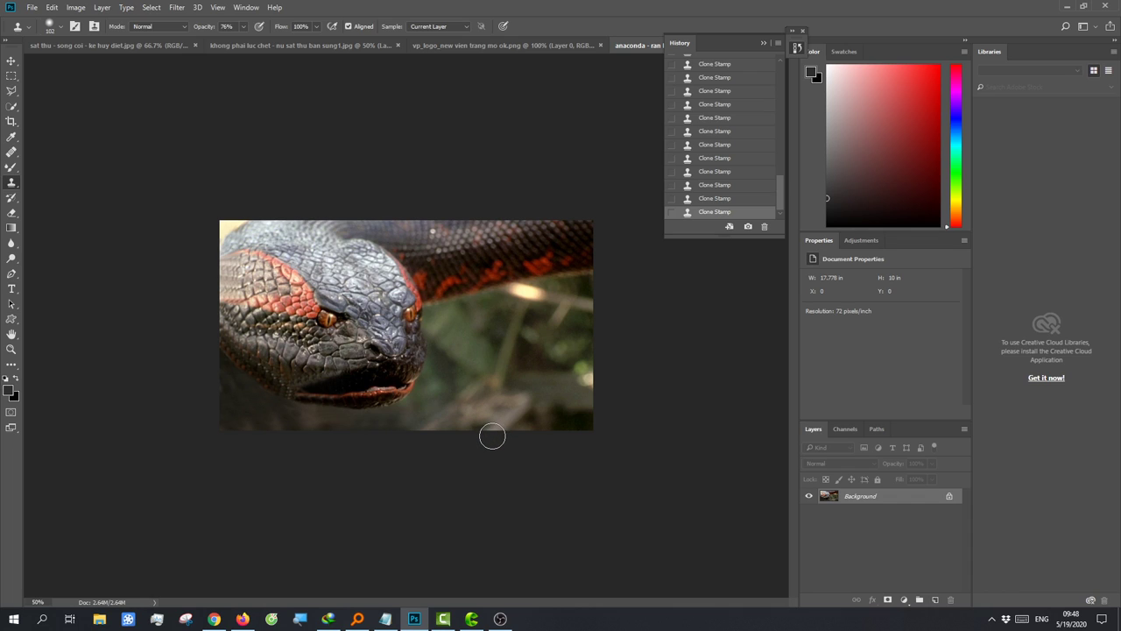
{"action": "key", "text": "ctrl+m"}
{"action": "left_click_drag", "start_coordinate": [802, 331], "coordinate": [799, 312]}
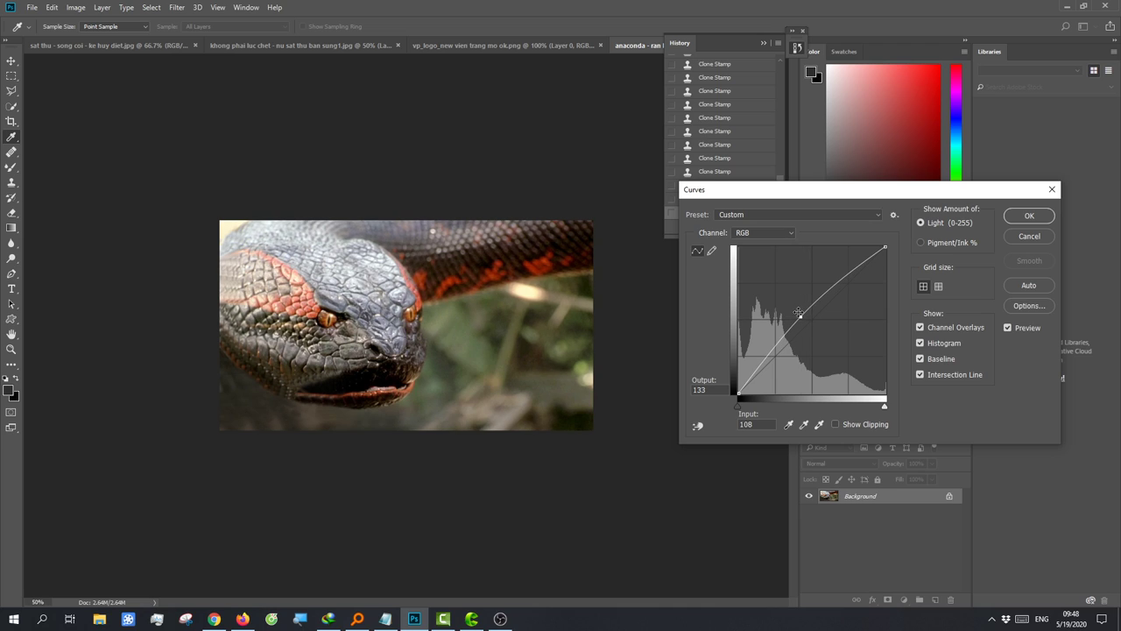
{"action": "left_click", "coordinate": [796, 309]}
{"action": "key", "text": "ctrl+z"}
{"action": "left_click_drag", "start_coordinate": [801, 313], "coordinate": [800, 313]}
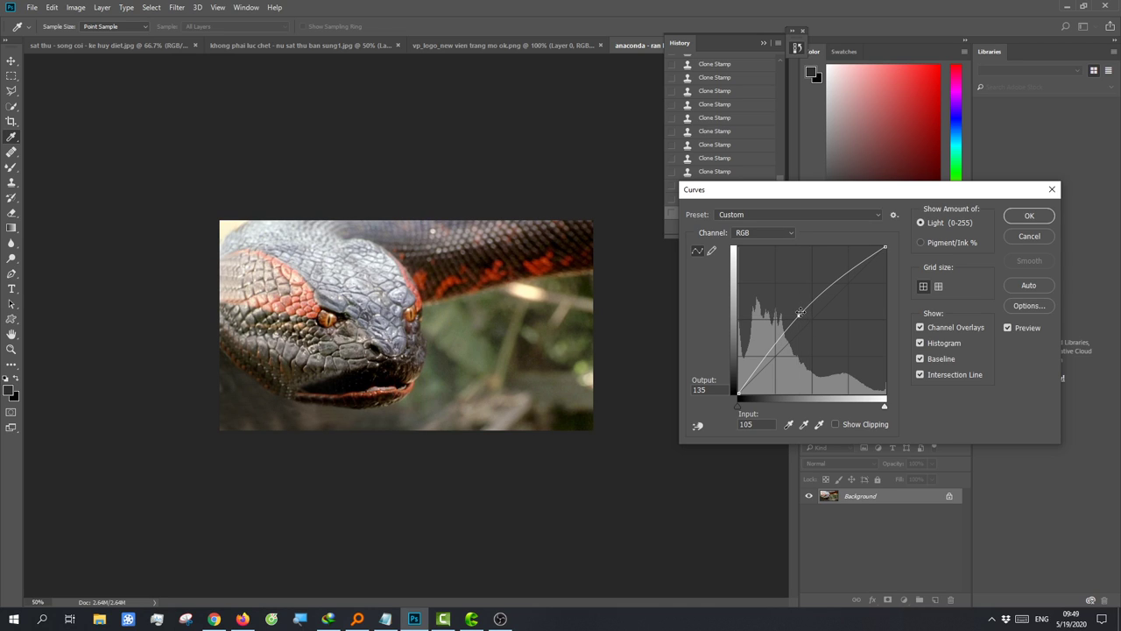
{"action": "left_click", "coordinate": [1025, 216]}
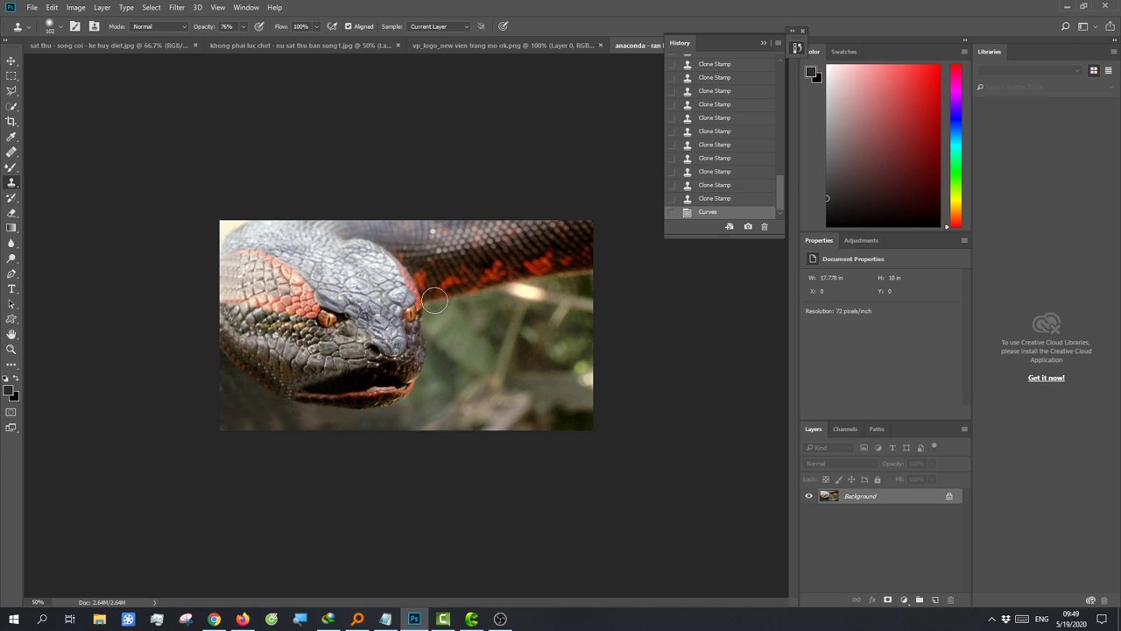
Step: Raise the photo's contrast to 24 with Brightness/Contrast
{"action": "double_click", "coordinate": [78, 14]}
{"action": "left_click", "coordinate": [77, 11]}
{"action": "mouse_move", "coordinate": [94, 37]}
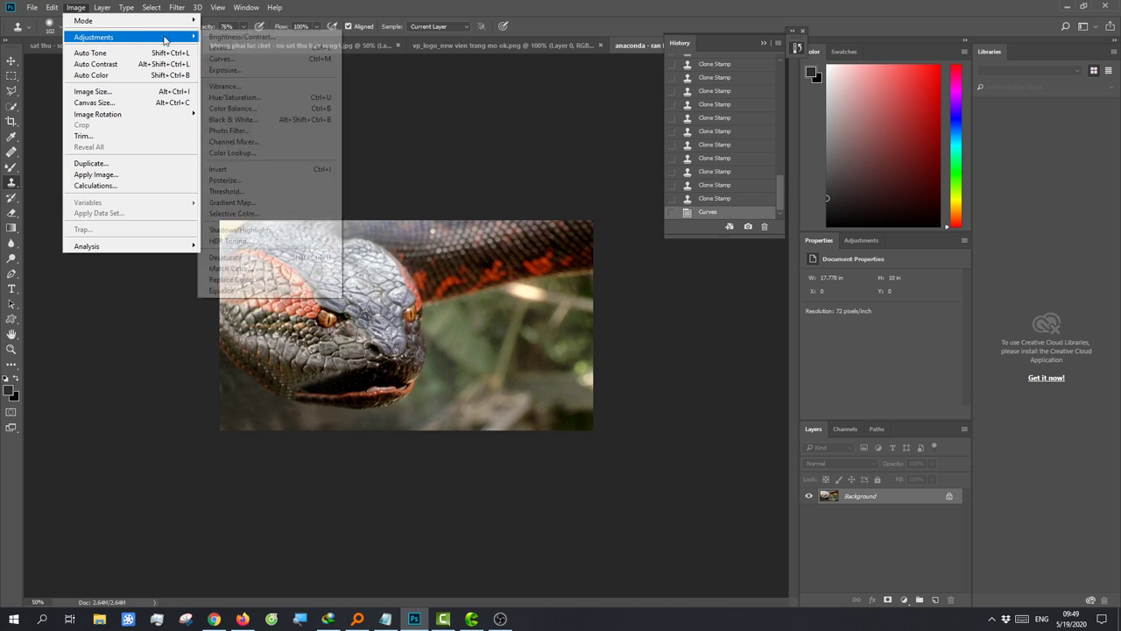
{"action": "left_click", "coordinate": [234, 40]}
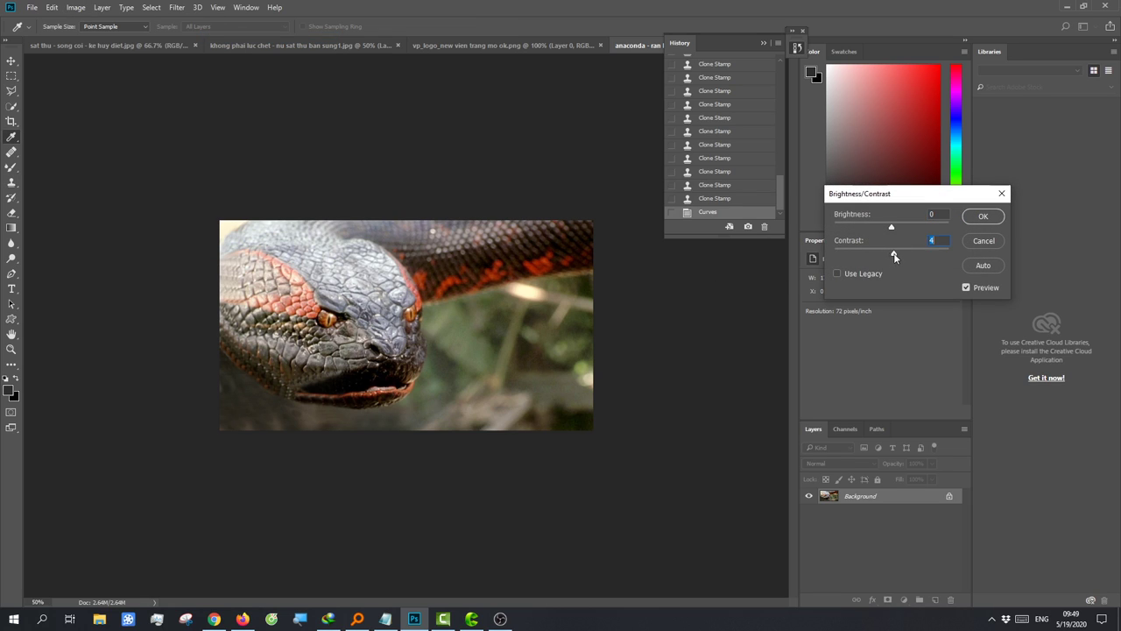
{"action": "left_click_drag", "start_coordinate": [894, 256], "coordinate": [887, 260]}
{"action": "left_click_drag", "start_coordinate": [902, 252], "coordinate": [907, 255]}
{"action": "left_click", "coordinate": [981, 217]}
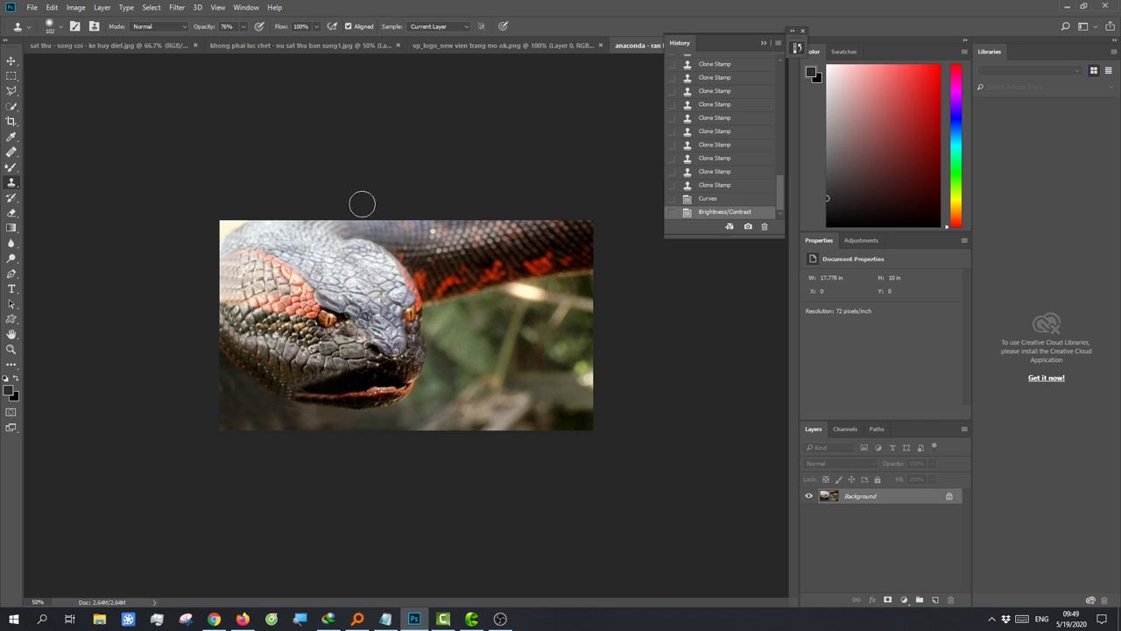
Step: Add a Vibrance adjustment layer set to Vibrance +22 and Saturation +11
{"action": "left_click", "coordinate": [904, 599]}
{"action": "left_click", "coordinate": [933, 445]}
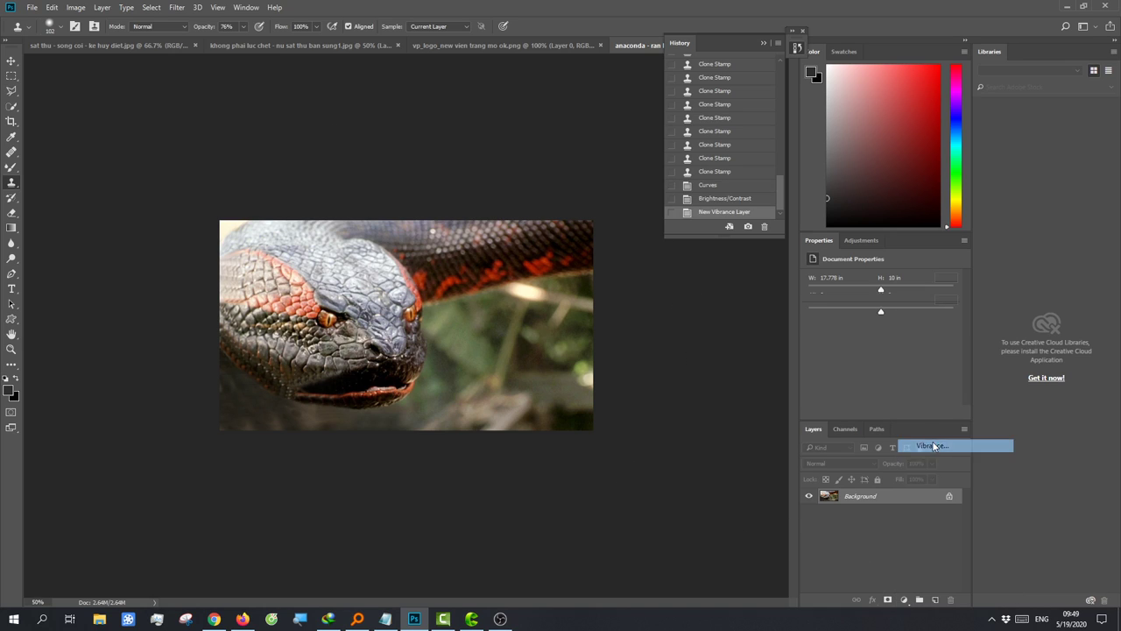
{"action": "left_click_drag", "start_coordinate": [885, 312], "coordinate": [888, 311]}
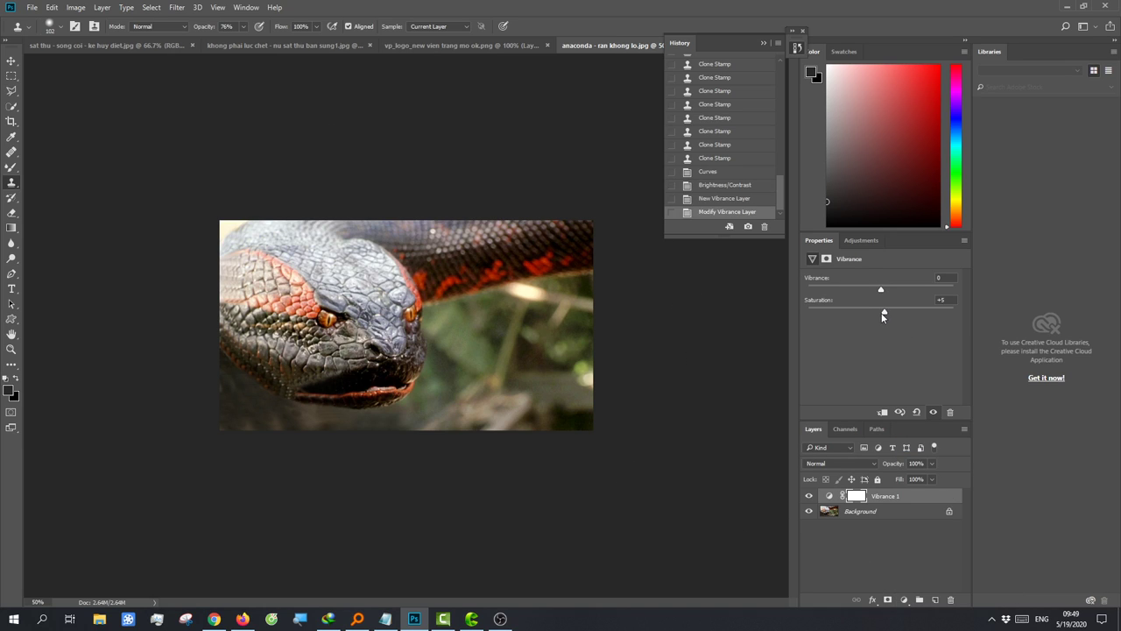
{"action": "left_click", "coordinate": [871, 537]}
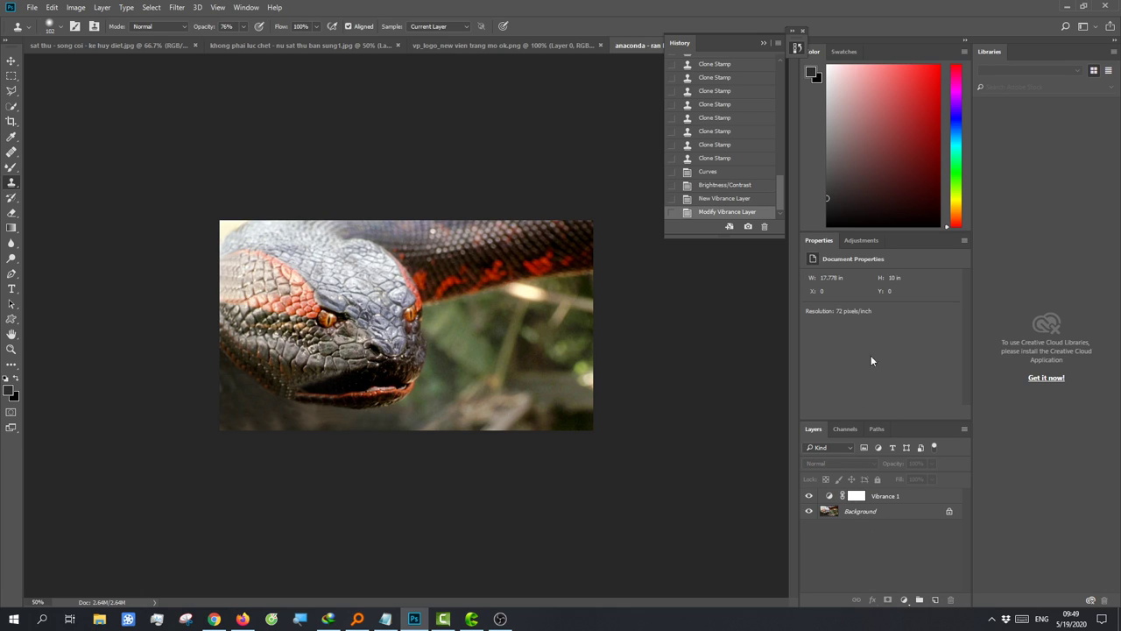
{"action": "left_click", "coordinate": [885, 496]}
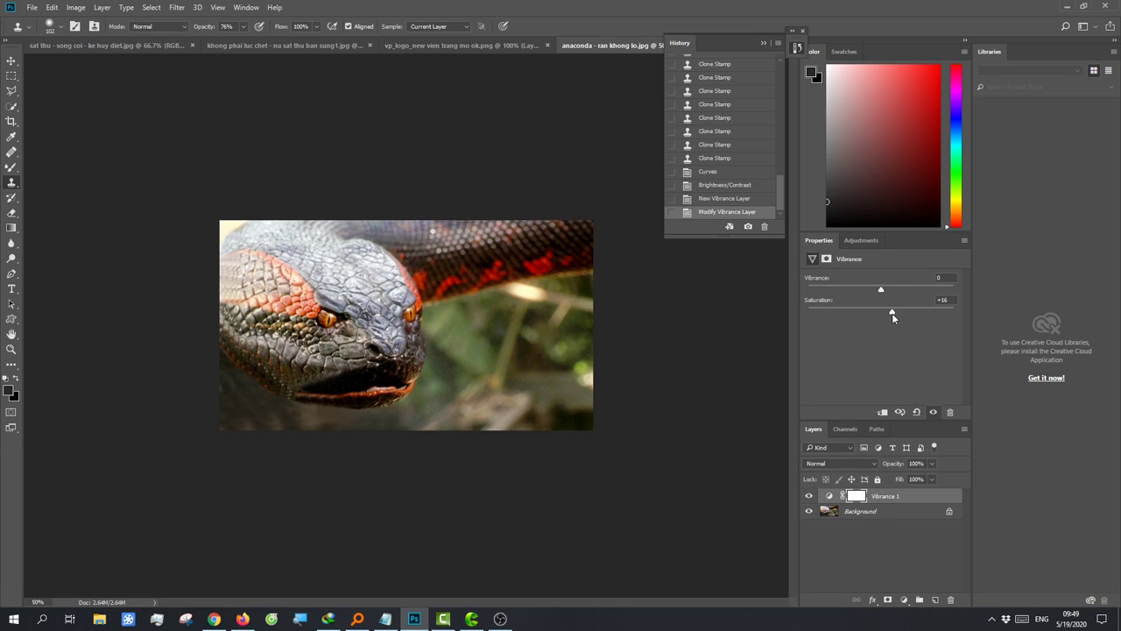
{"action": "left_click_drag", "start_coordinate": [892, 313], "coordinate": [891, 311]}
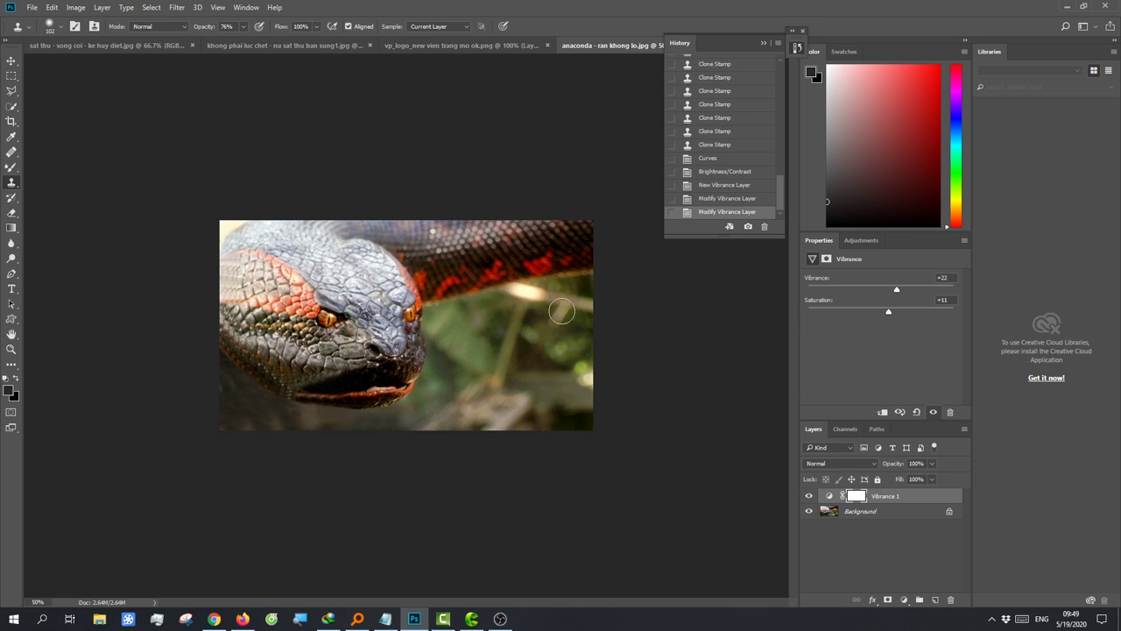
Step: Paste the VP logo from vp_logo into the anaconda image and shrink it to about 36%
{"action": "left_click", "coordinate": [452, 46]}
{"action": "key", "text": "ctrl+a"}
{"action": "key", "text": "ctrl+c"}
{"action": "left_click", "coordinate": [632, 49]}
{"action": "key", "text": "ctrl+v"}
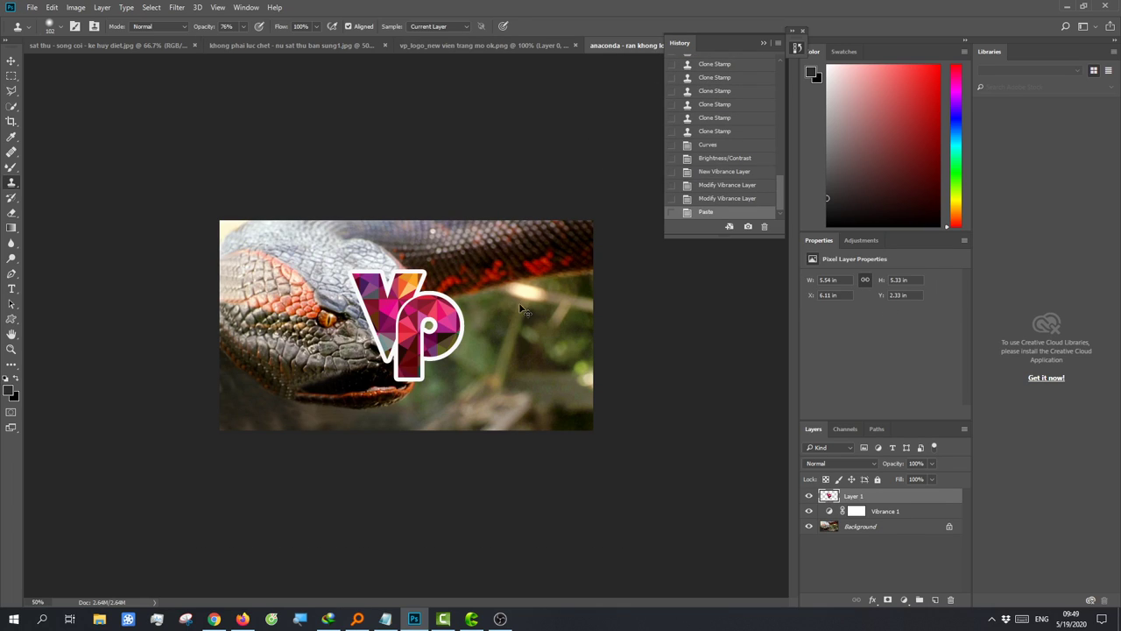
{"action": "key", "text": "ctrl+t"}
{"action": "mouse_move", "coordinate": [465, 267]}
{"action": "left_mouse_down"}
{"action": "mouse_move", "coordinate": [392, 343]}
{"action": "mouse_move", "coordinate": [253, 405]}
{"action": "left_mouse_up"}
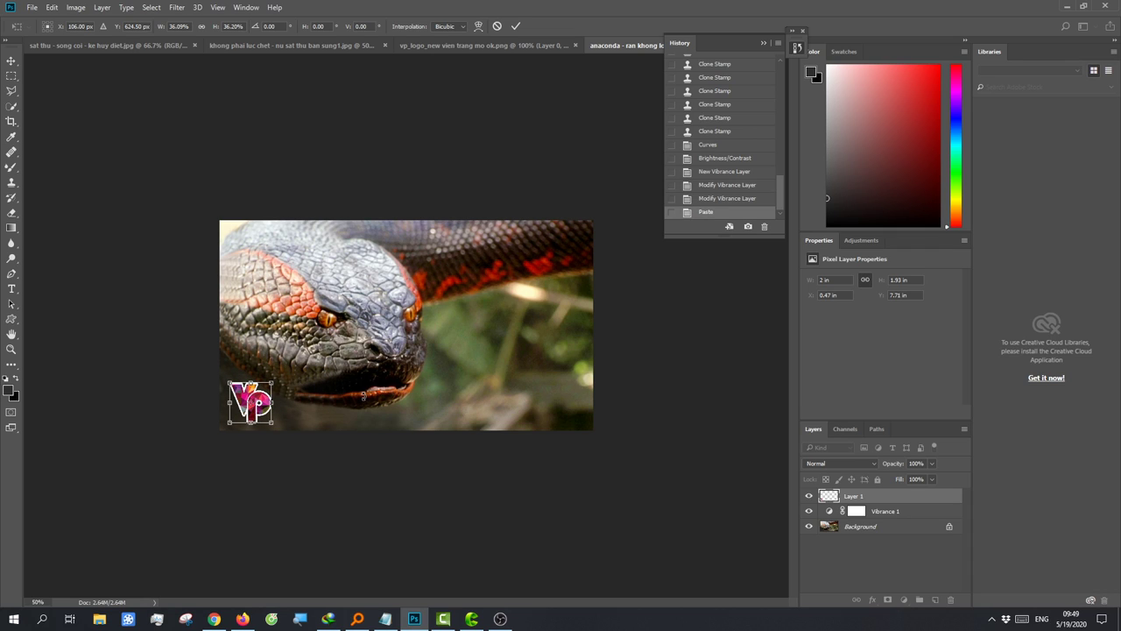
{"action": "key", "text": "Return"}
Step: Move the VP logo to the image's top-right corner
{"action": "key", "text": "ctrl+minus"}
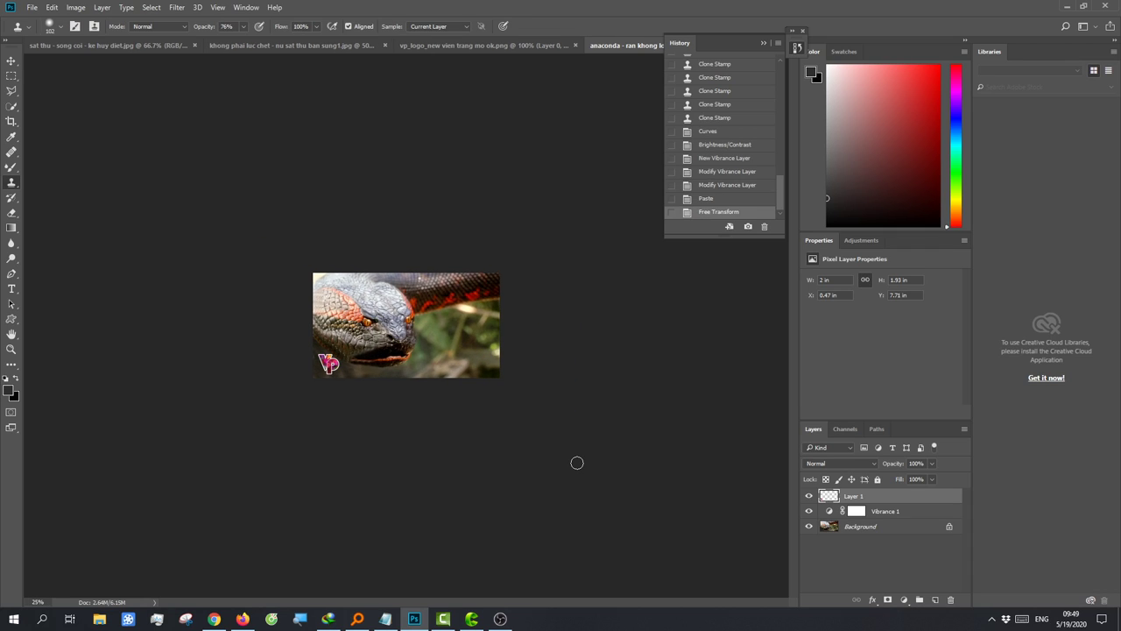
{"action": "key", "text": "ctrl+plus"}
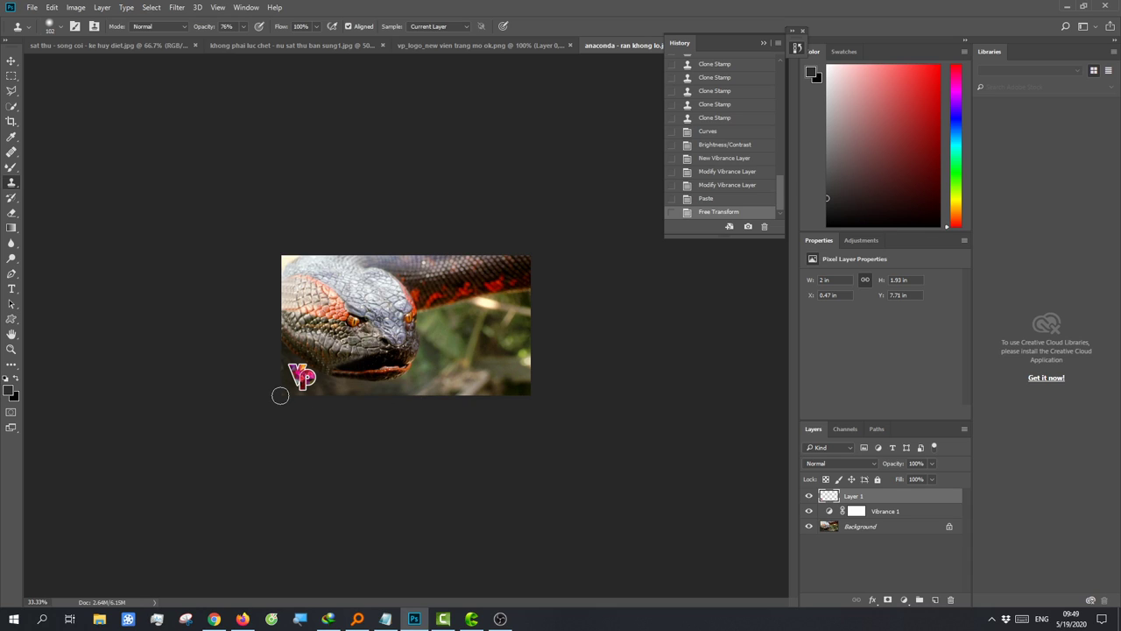
{"action": "left_click", "coordinate": [12, 59]}
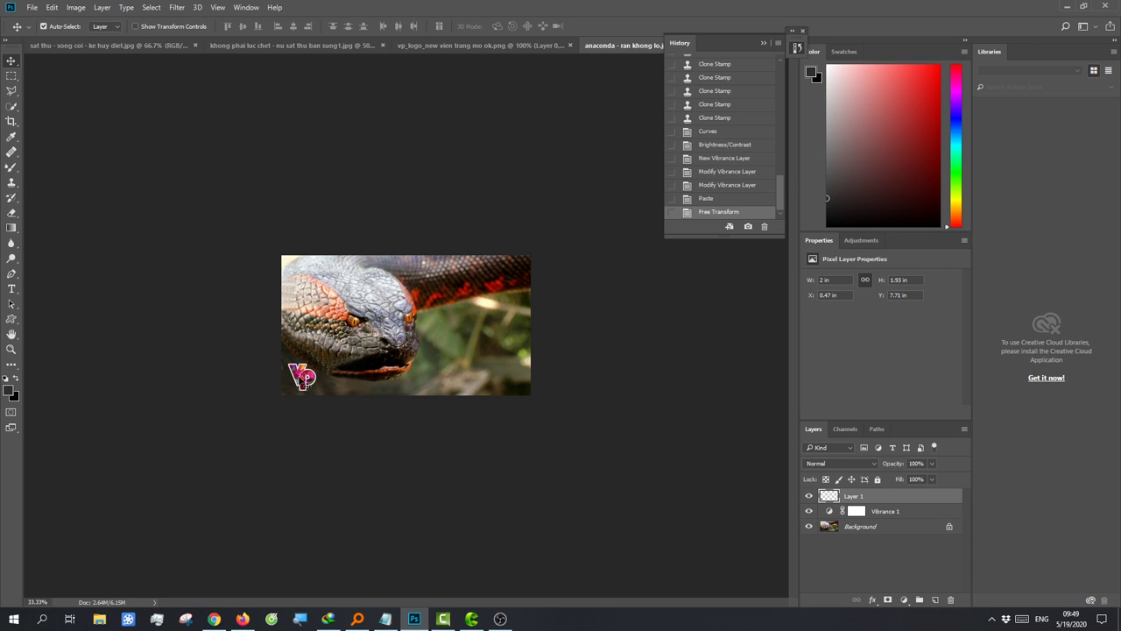
{"action": "left_click_drag", "start_coordinate": [302, 379], "coordinate": [510, 281]}
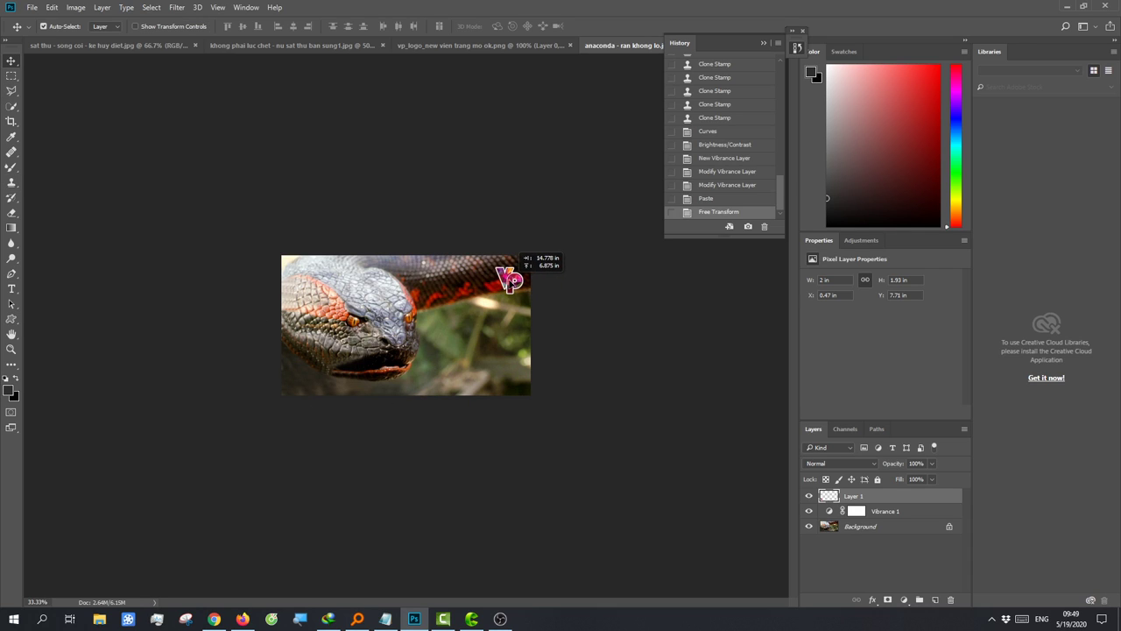
{"action": "left_click_drag", "start_coordinate": [510, 281], "coordinate": [505, 280]}
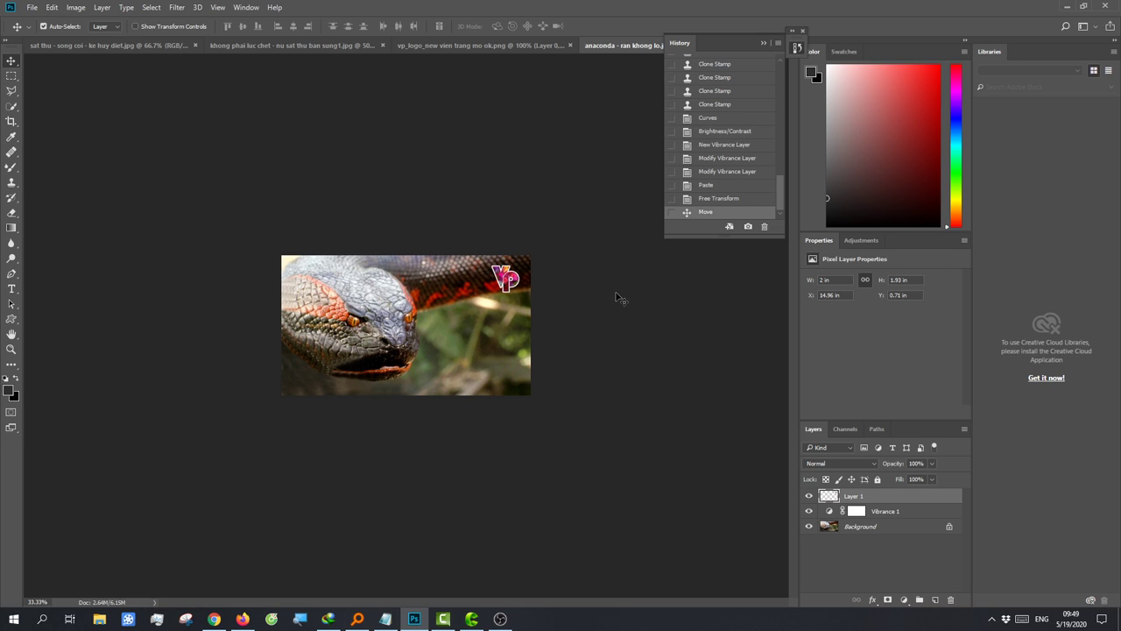
{"action": "key", "text": "ctrl+minus"}
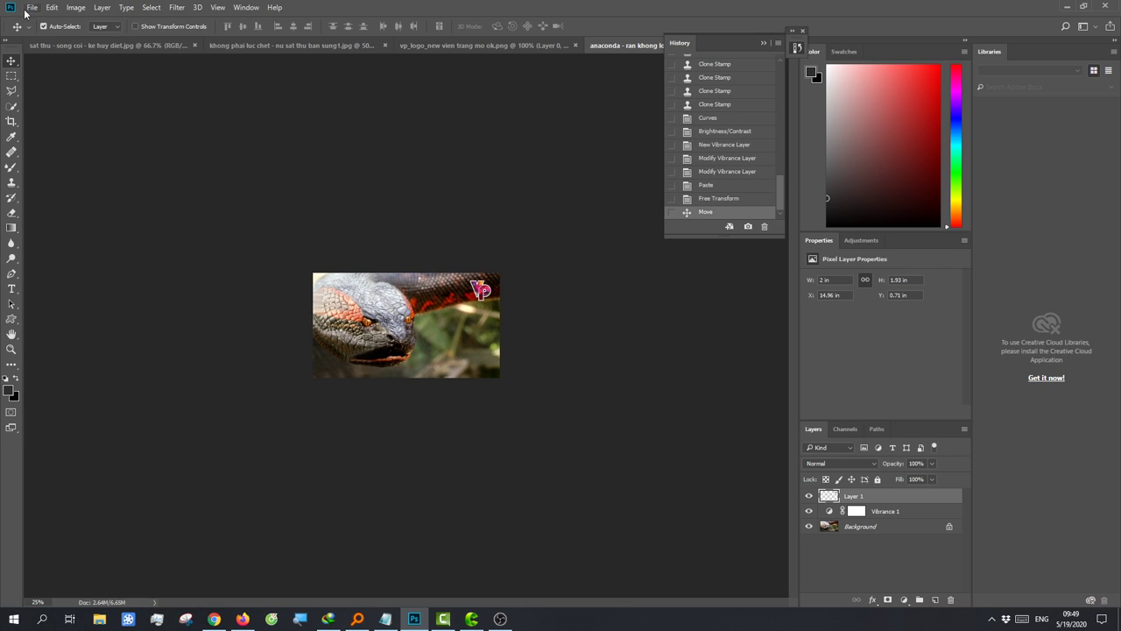
Step: Save the image as JPEG 'anaconda - ran khong lo.jpg' at quality 12, replacing the existing file
{"action": "left_click", "coordinate": [33, 8]}
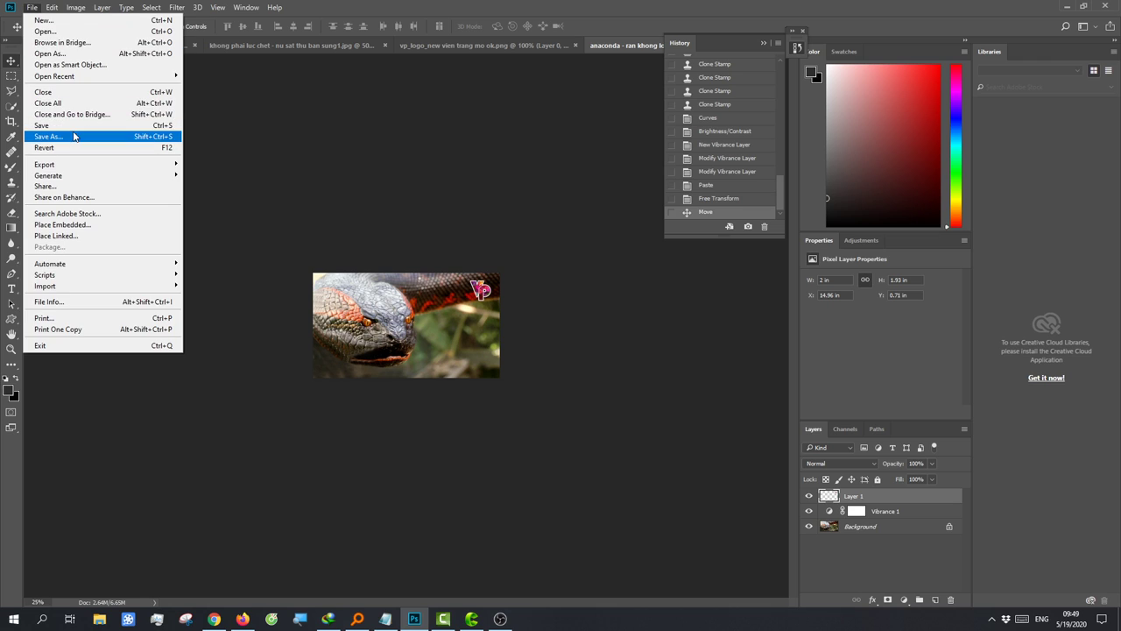
{"action": "left_click", "coordinate": [75, 136]}
{"action": "key", "text": "Tab"}
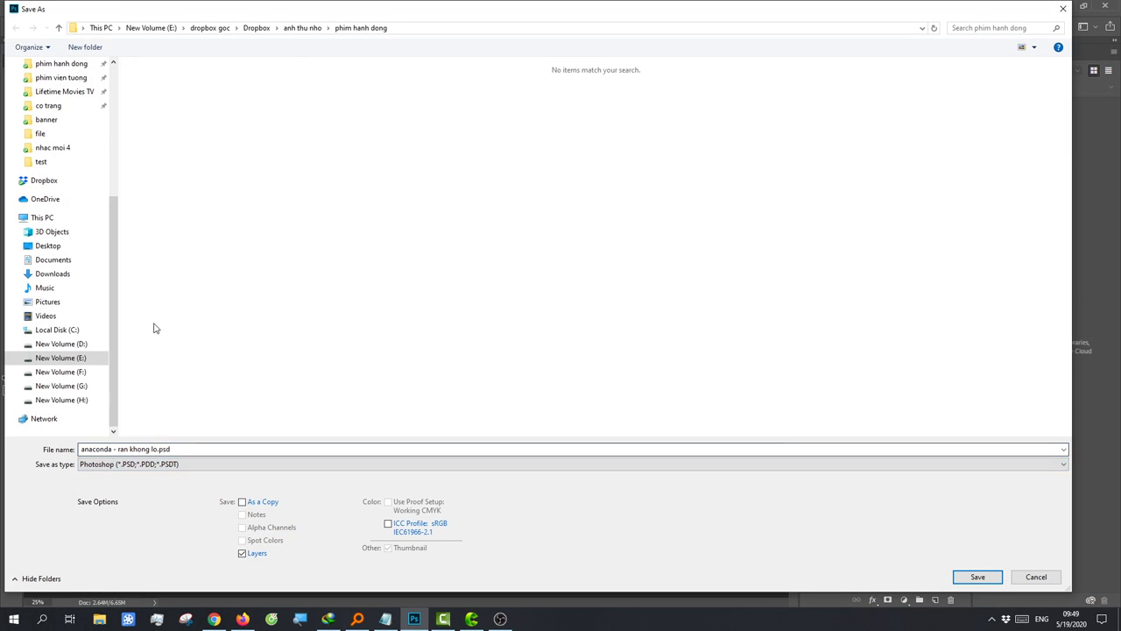
{"action": "left_click", "coordinate": [158, 464]}
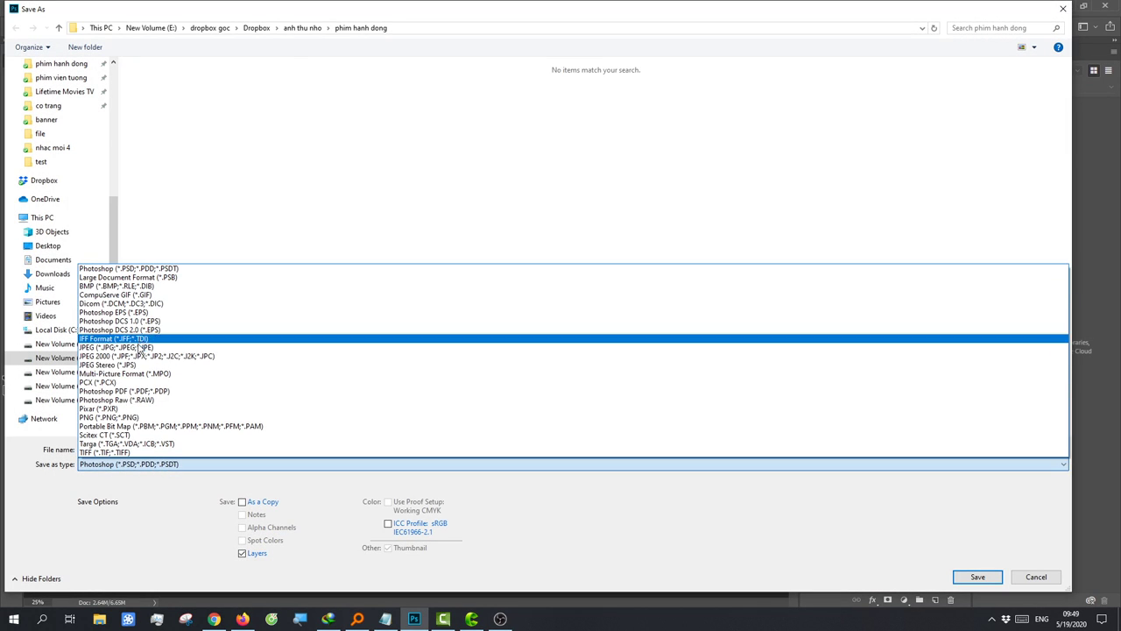
{"action": "left_click", "coordinate": [175, 347]}
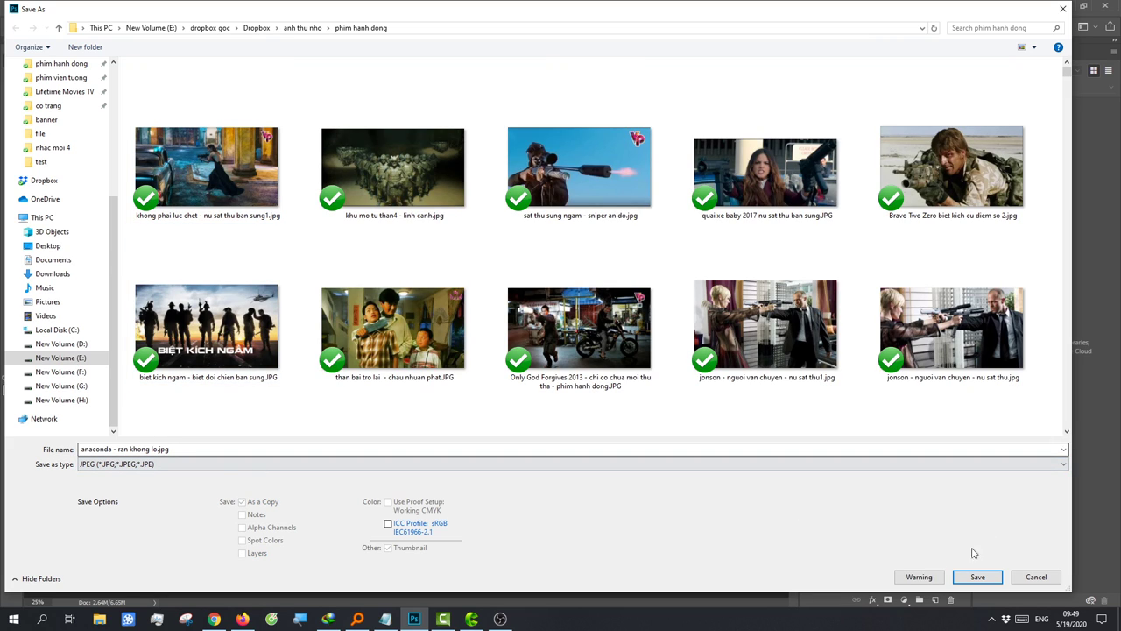
{"action": "left_click", "coordinate": [975, 577]}
{"action": "left_click", "coordinate": [586, 310]}
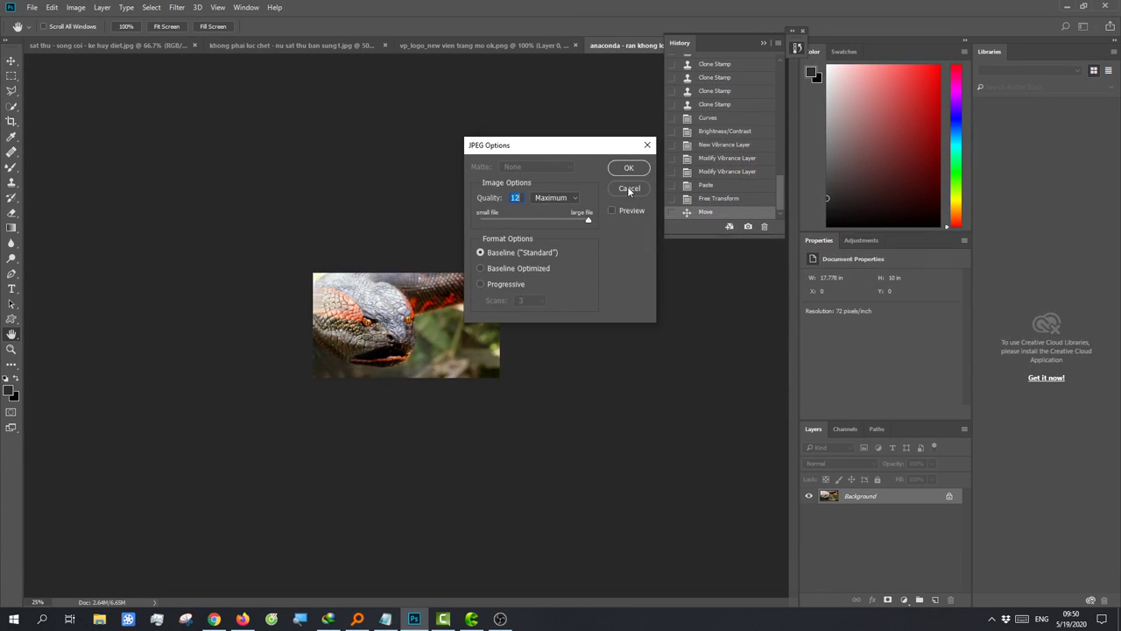
{"action": "left_click", "coordinate": [634, 173]}
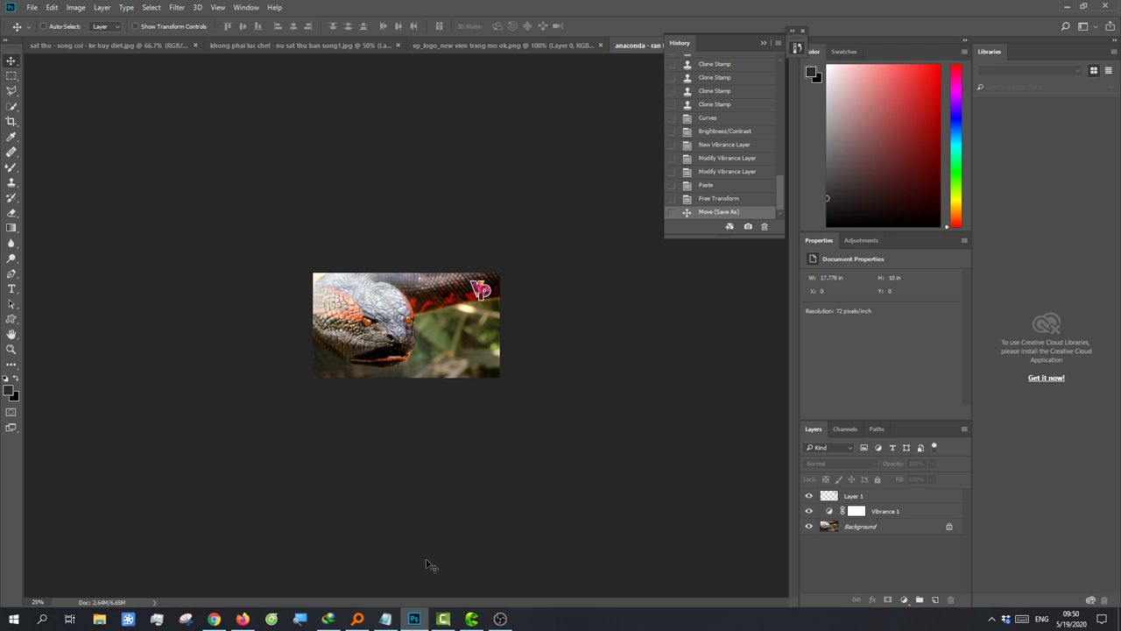
{"action": "key", "text": "ctrl+plus"}
{"action": "key", "text": "ctrl+plus"}
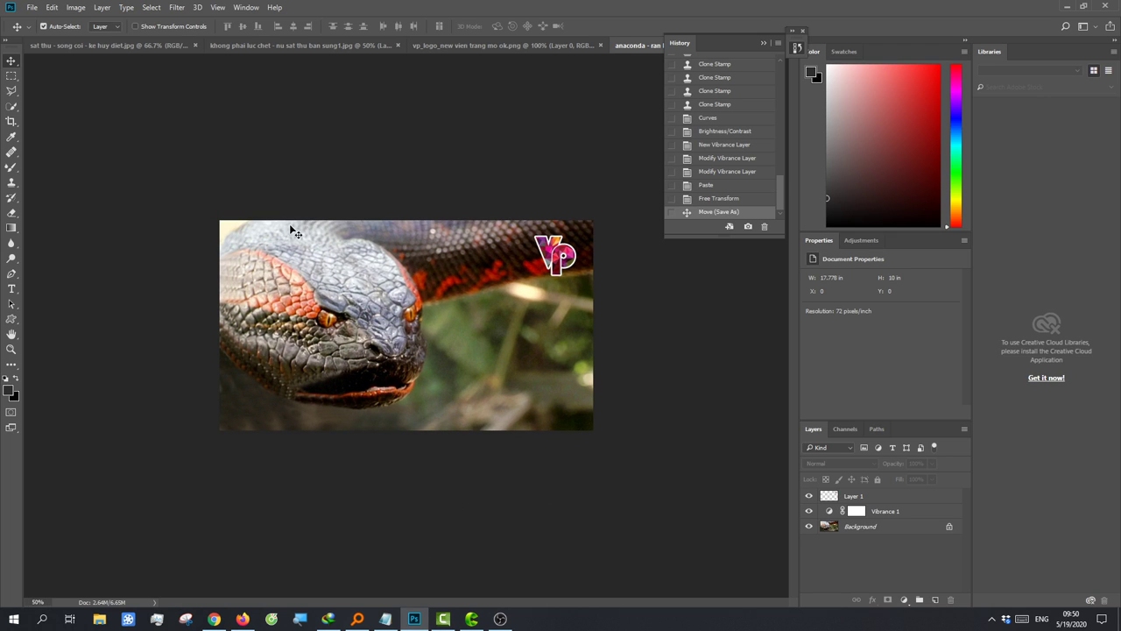
{"action": "left_click", "coordinate": [500, 618]}
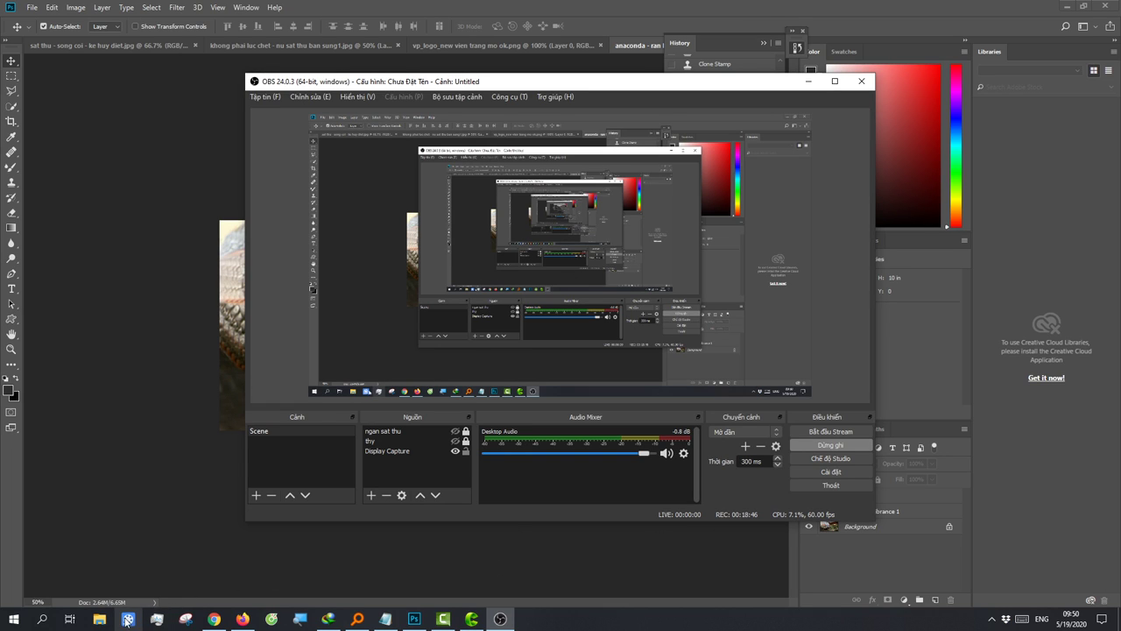
Step: Check the drives' free space under This PC in File Explorer, then bring Google Translate forward
{"action": "left_click", "coordinate": [99, 619]}
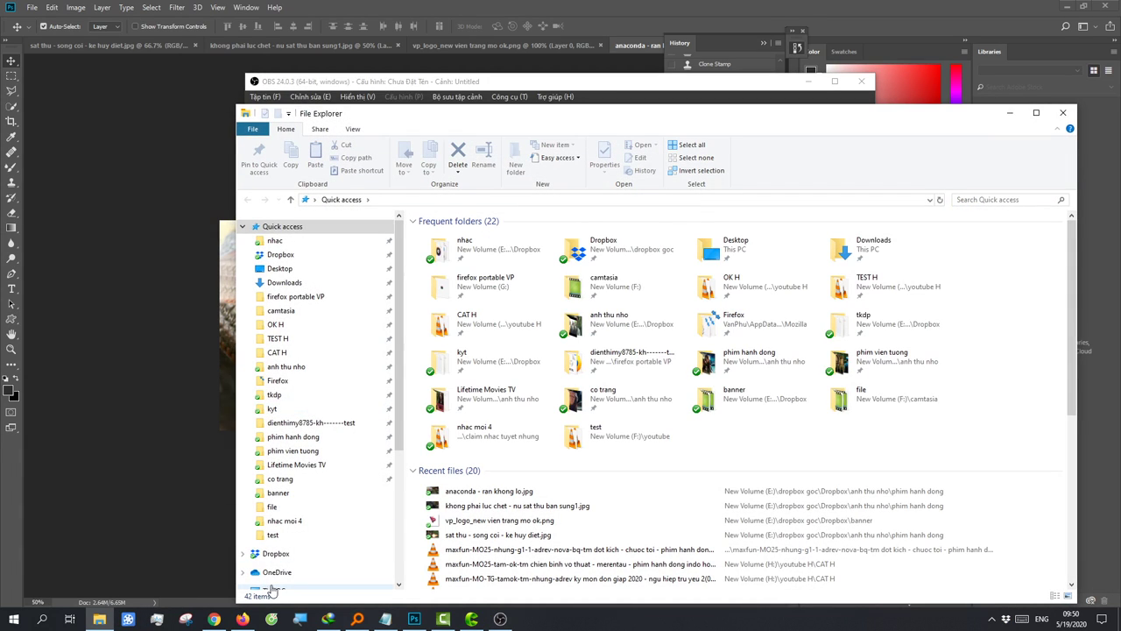
{"action": "left_click", "coordinate": [271, 589]}
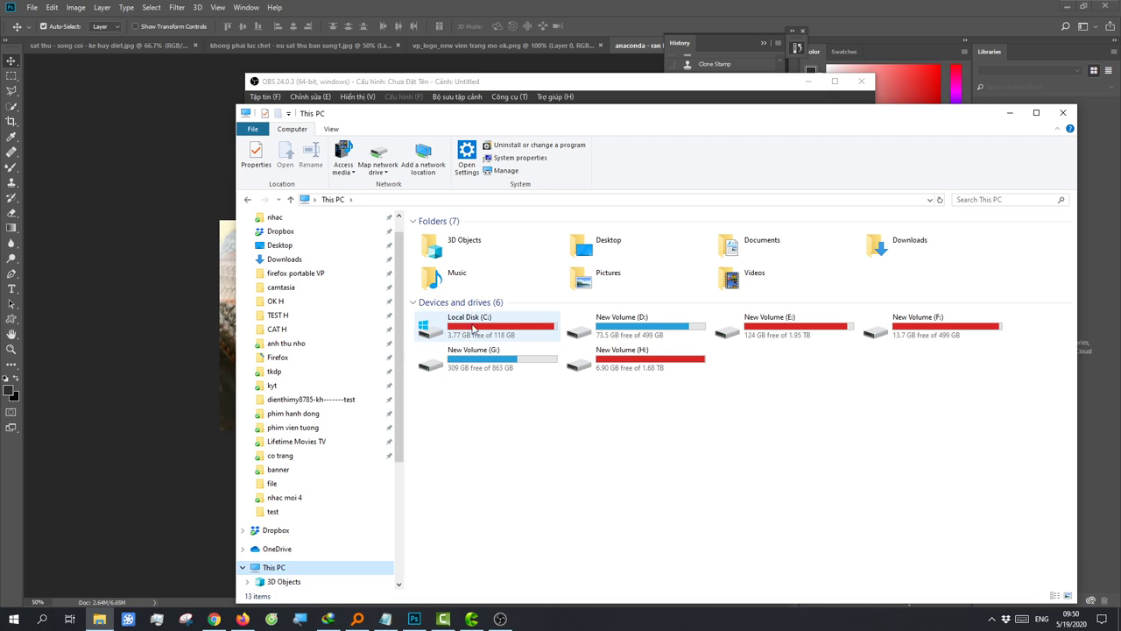
{"action": "left_click", "coordinate": [1062, 113]}
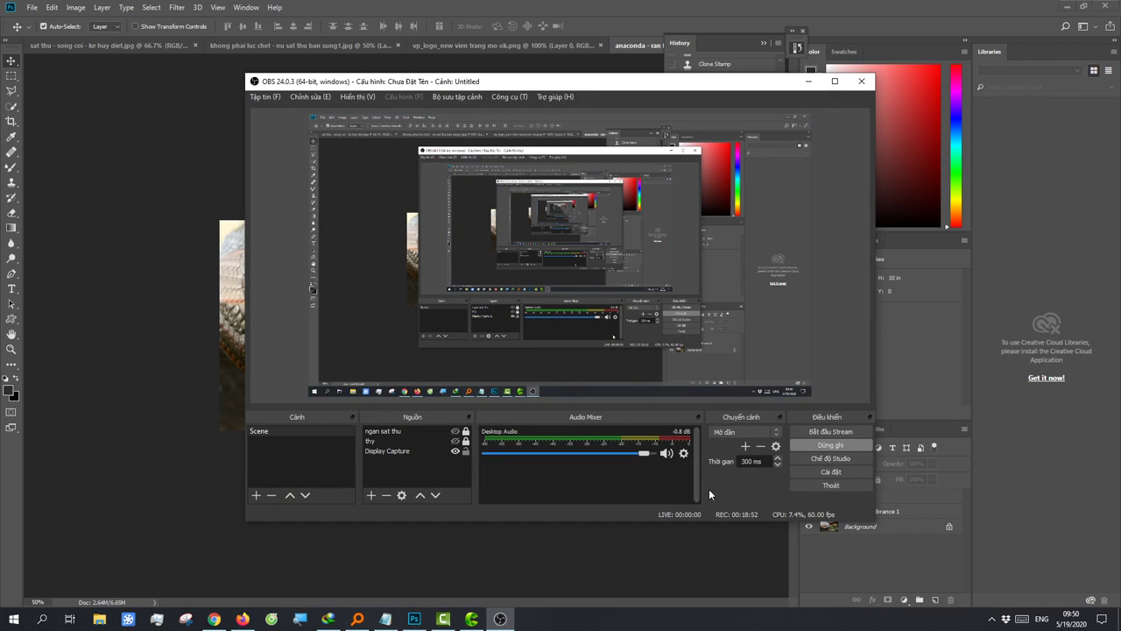
{"action": "left_click", "coordinate": [146, 389]}
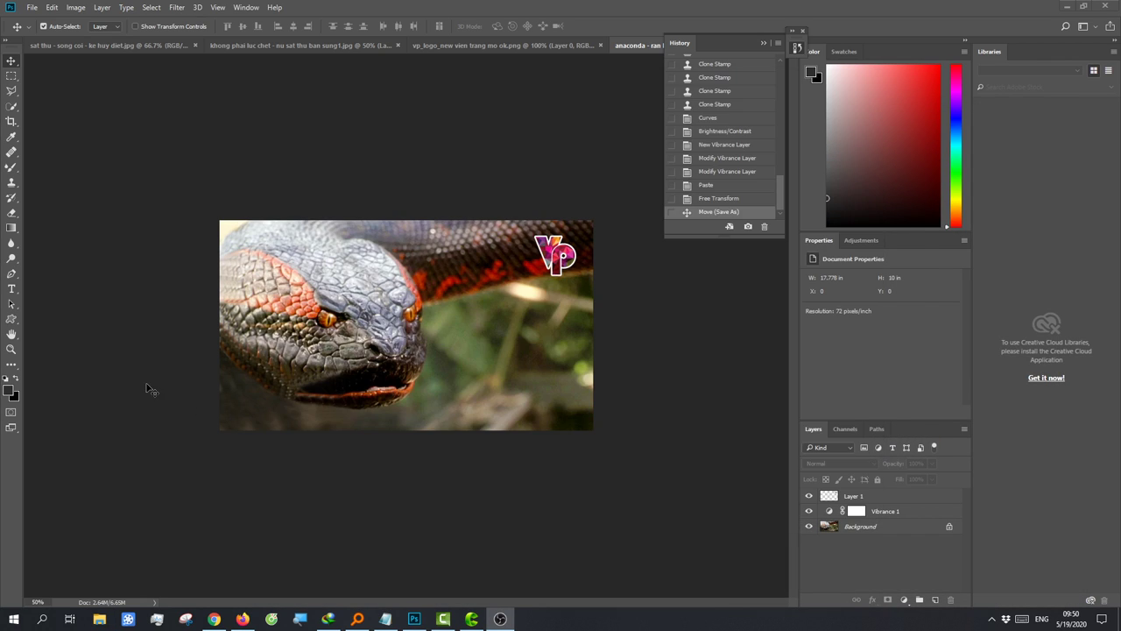
{"action": "left_click", "coordinate": [215, 618]}
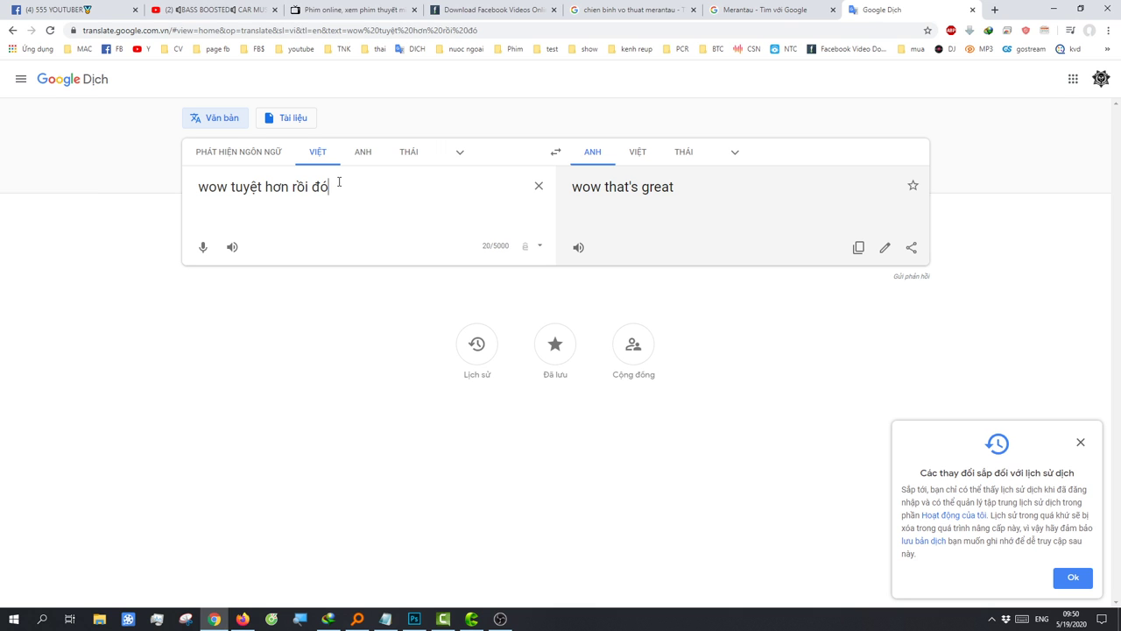
Step: Translate 'ok lưu lại nào' in Google Translate and play it aloud
{"action": "left_click", "coordinate": [760, 17]}
{"action": "left_click", "coordinate": [888, 9]}
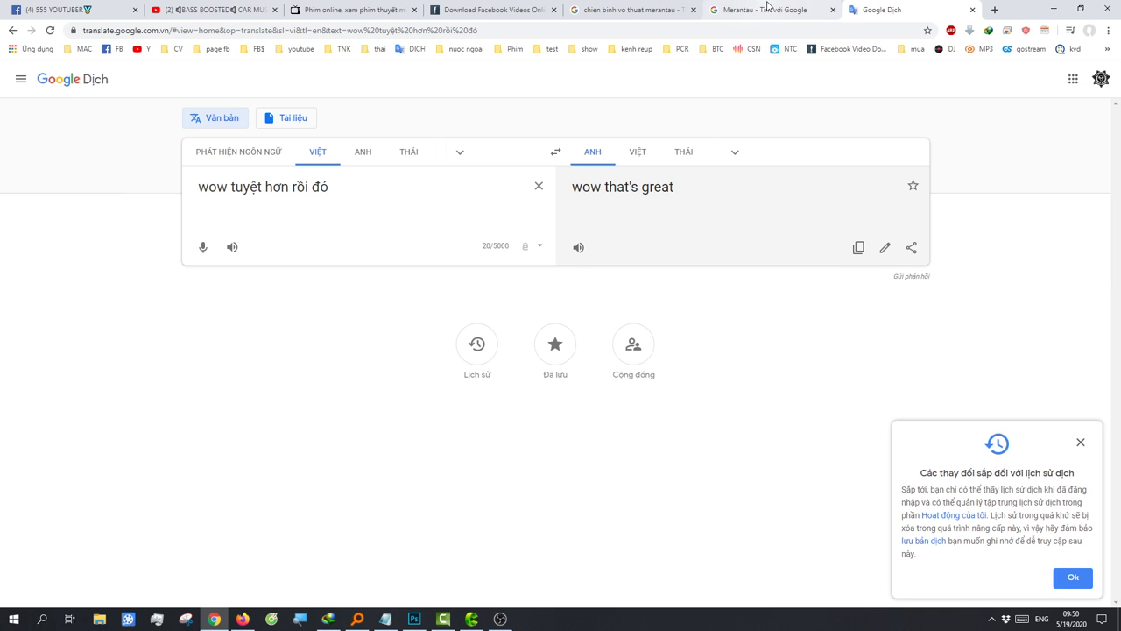
{"action": "left_click", "coordinate": [768, 9]}
{"action": "left_click", "coordinate": [894, 8]}
{"action": "left_click_drag", "start_coordinate": [303, 213], "coordinate": [120, 190]}
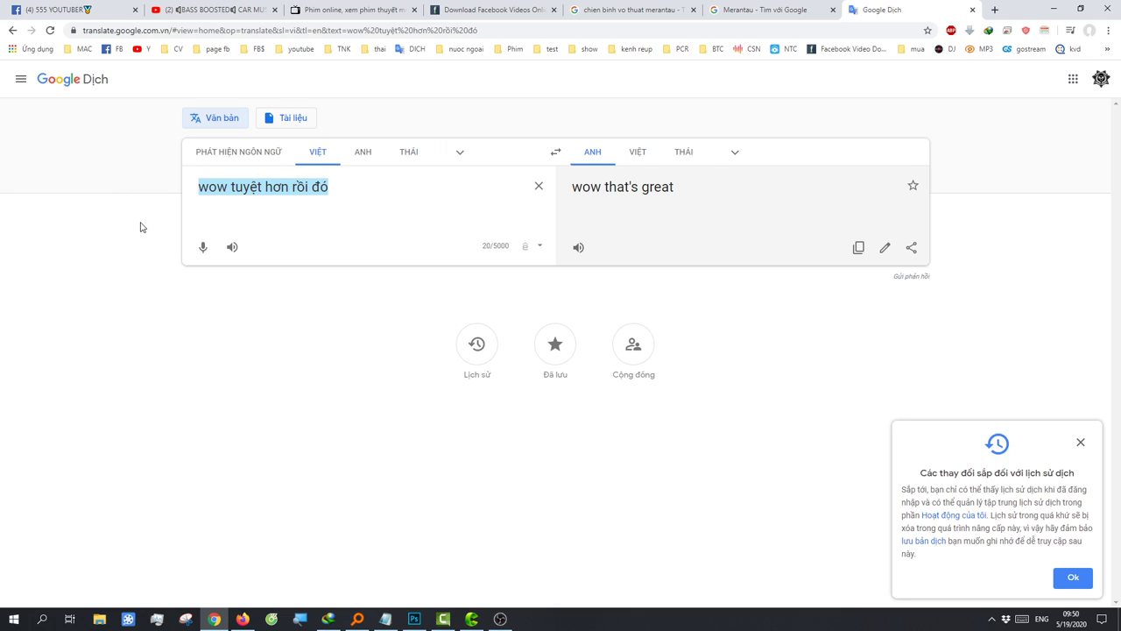
{"action": "type", "text": "ok lưu l"}
{"action": "type", "text": "ai"}
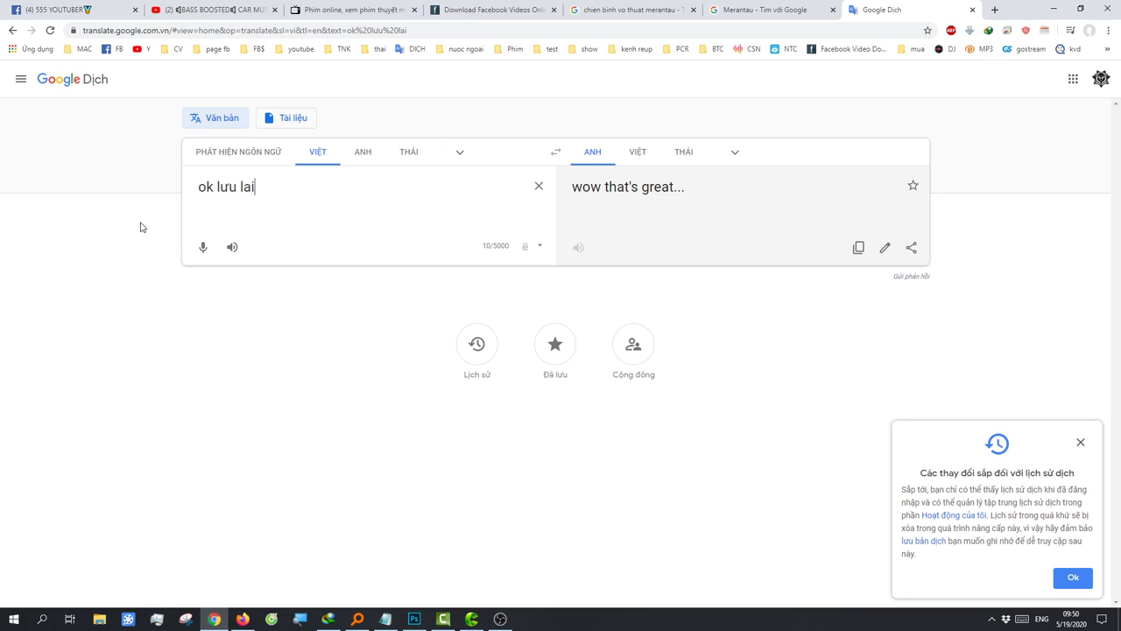
{"action": "key", "text": "BackSpace"}
{"action": "key", "text": "BackSpace"}
{"action": "type", "text": "ại nào"}
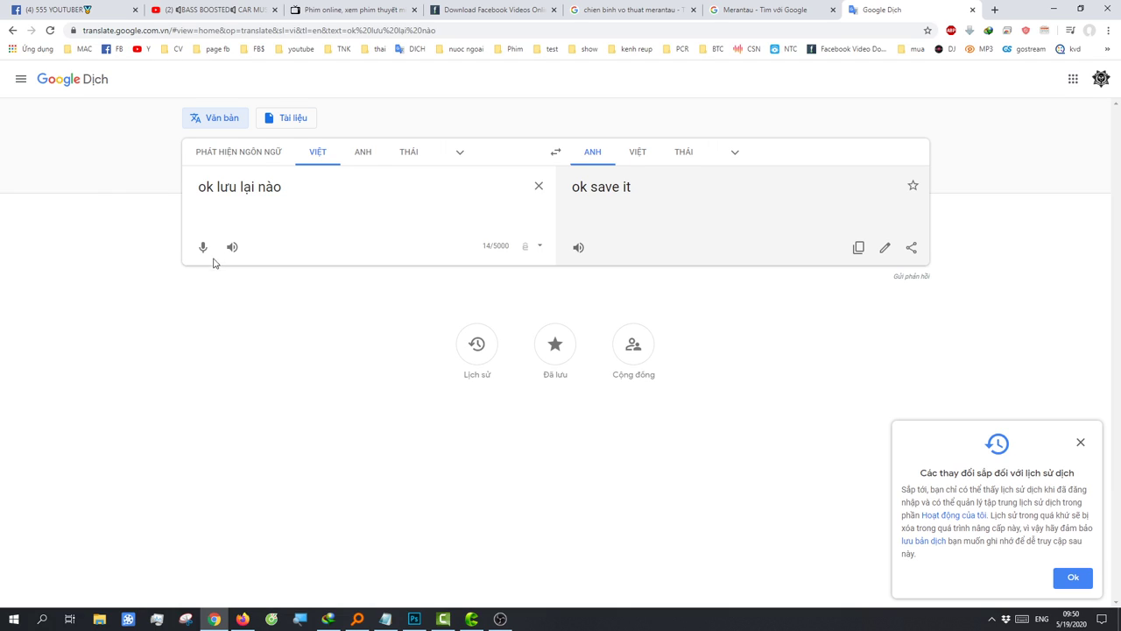
{"action": "left_click", "coordinate": [233, 246]}
Step: Translate the Vietnamese sentence about using camtasia to edit the video and play it aloud
{"action": "left_click_drag", "start_coordinate": [318, 196], "coordinate": [199, 189]}
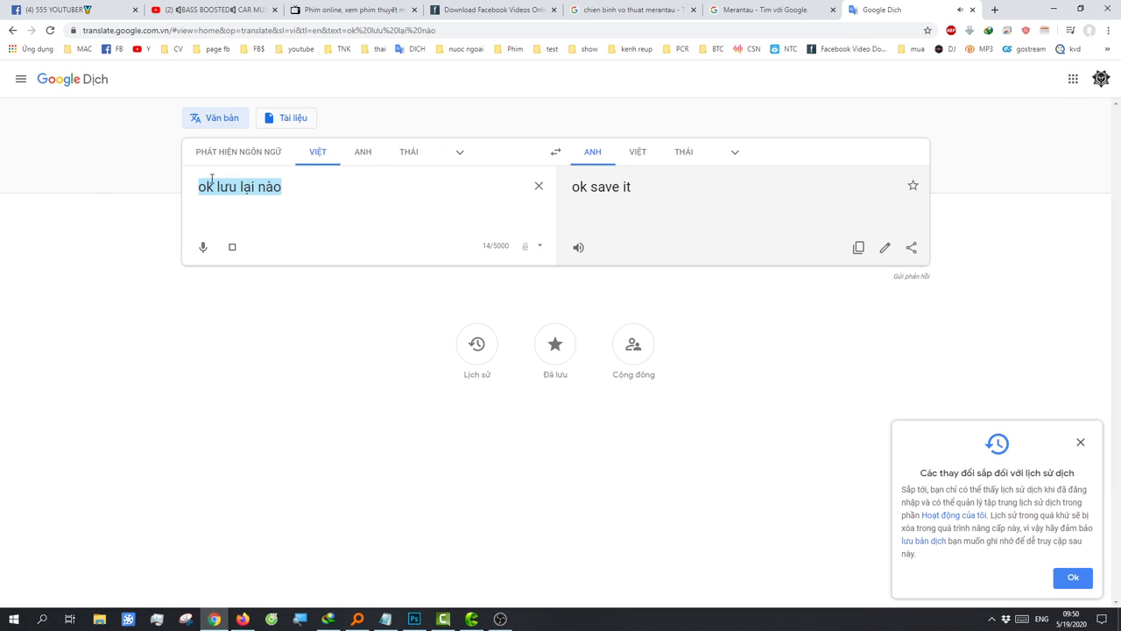
{"action": "type", "text": "bh minh"}
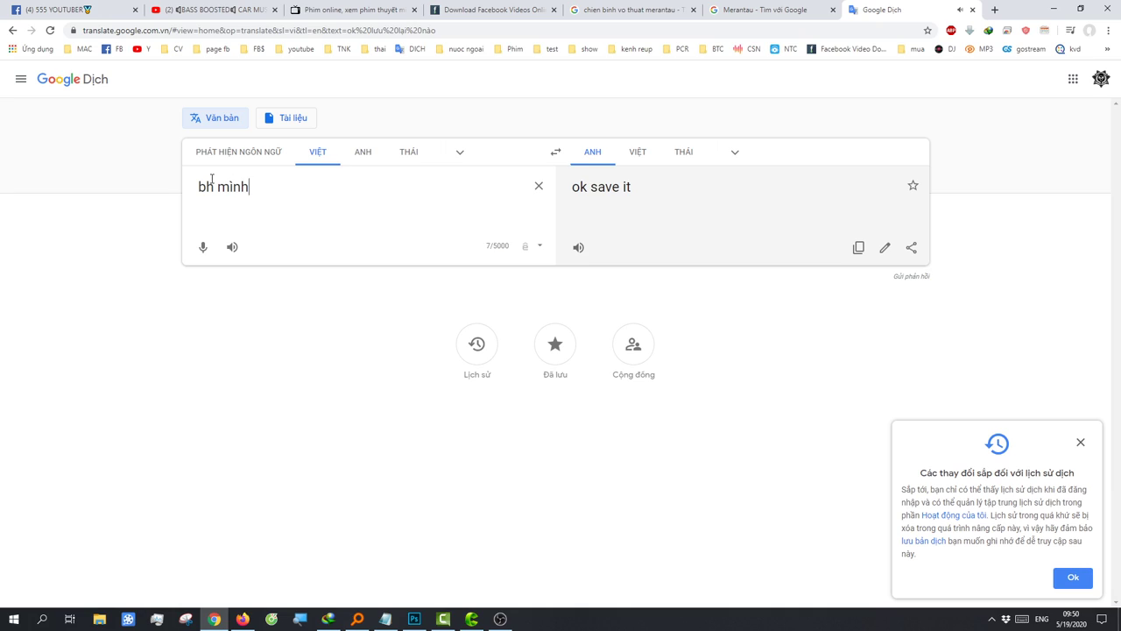
{"action": "type", "text": " sẽ sử "}
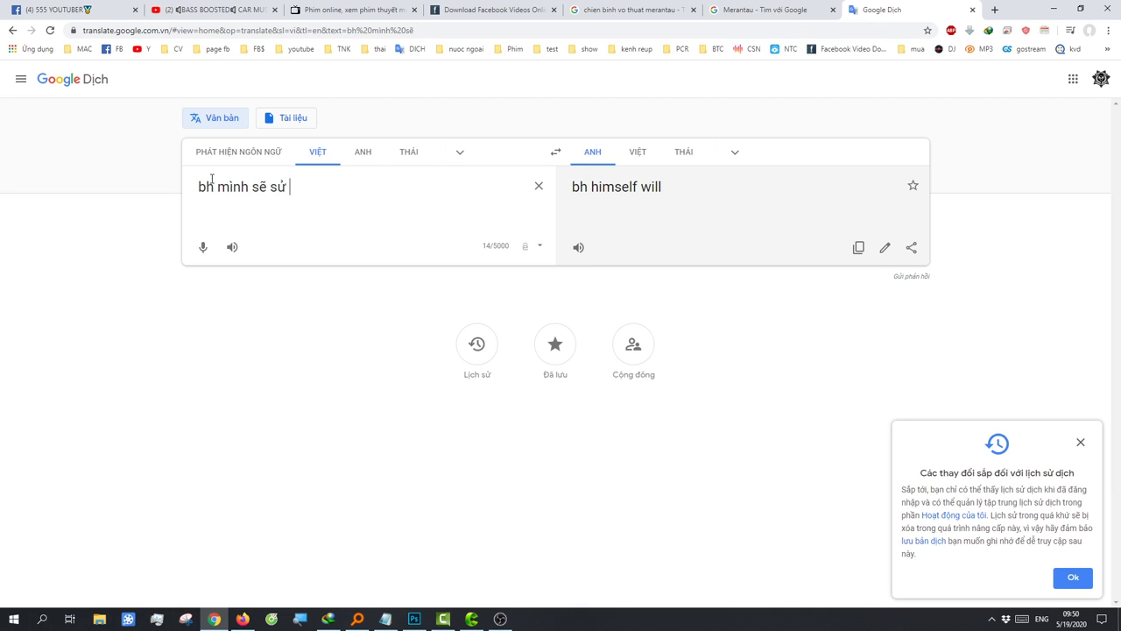
{"action": "type", "text": "j camtasia"}
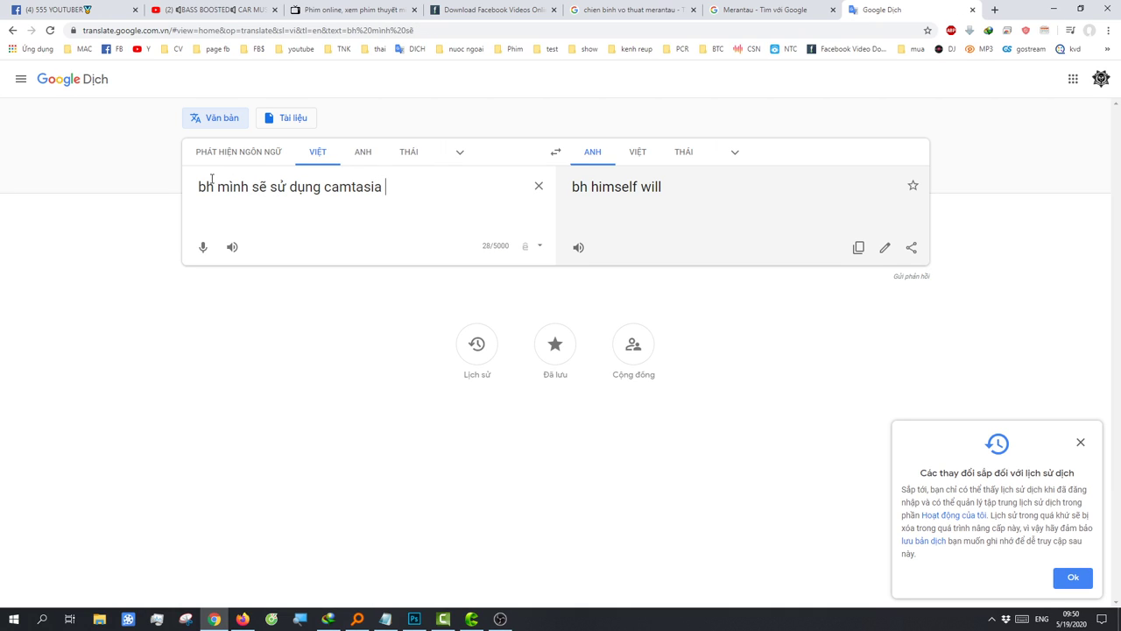
{"action": "type", "text": "chỉnh sửa video"}
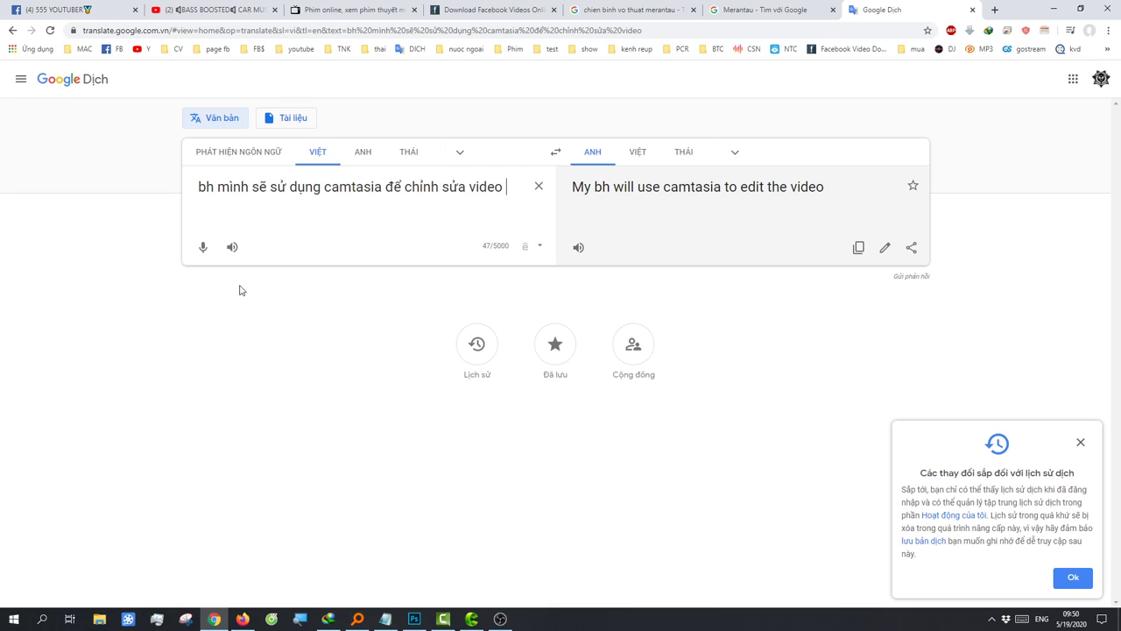
{"action": "left_click", "coordinate": [232, 248]}
Step: Open the phuphcb-THAI-Nhung-adrev-1 project in Camtasia Studio
{"action": "left_click", "coordinate": [444, 620]}
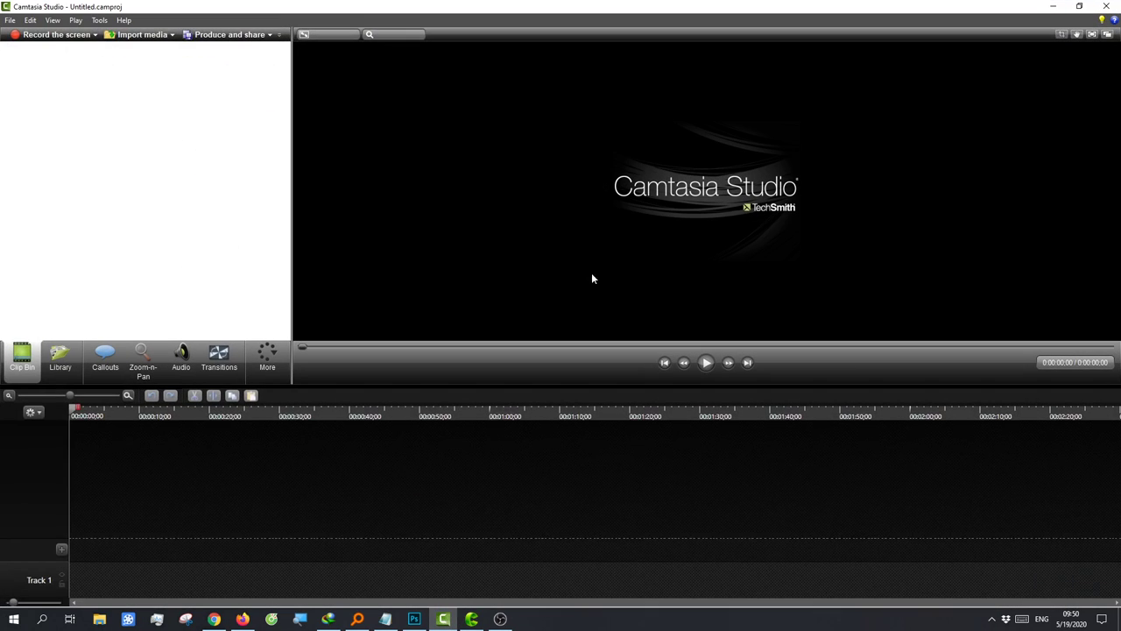
{"action": "left_click", "coordinate": [10, 20]}
{"action": "left_click", "coordinate": [40, 48]}
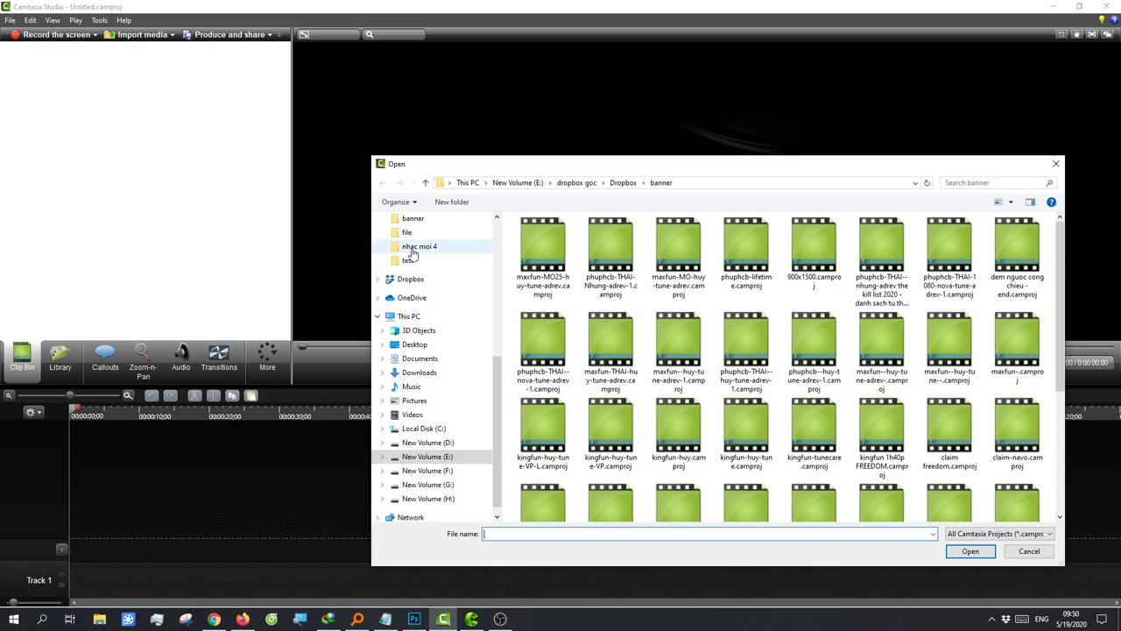
{"action": "left_click", "coordinate": [619, 258]}
{"action": "double_click", "coordinate": [619, 258]}
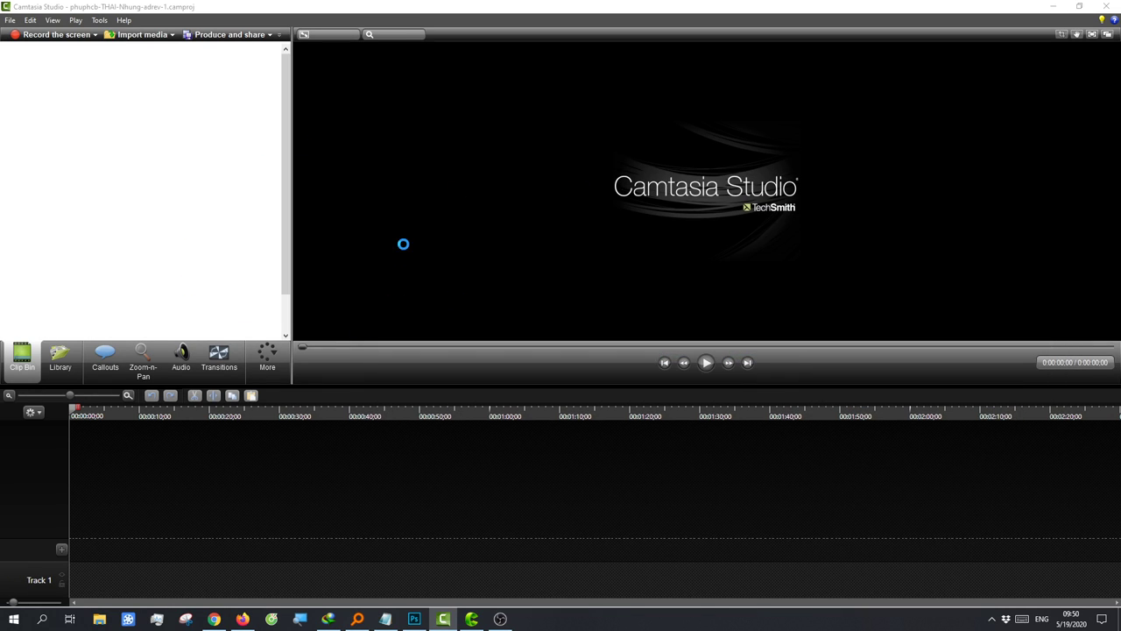
Step: Import the Merantau film video and place it on Track 2
{"action": "scroll", "coordinate": [282, 216], "scroll_direction": "down", "scroll_amount": 1}
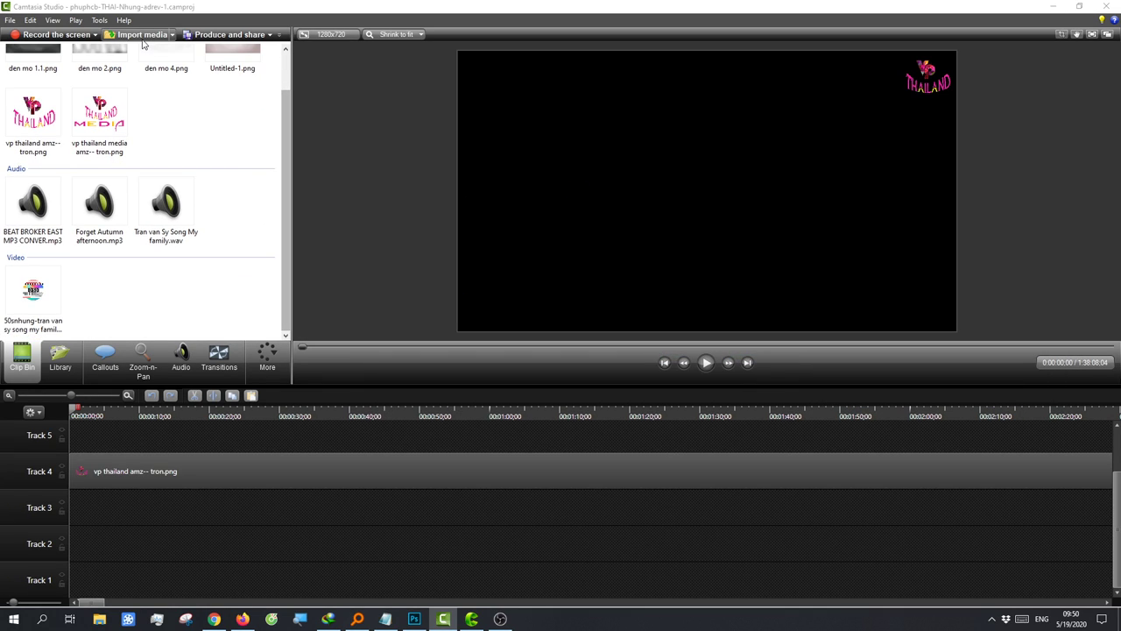
{"action": "left_click", "coordinate": [142, 35]}
{"action": "scroll", "coordinate": [504, 263], "scroll_direction": "up", "scroll_amount": 5}
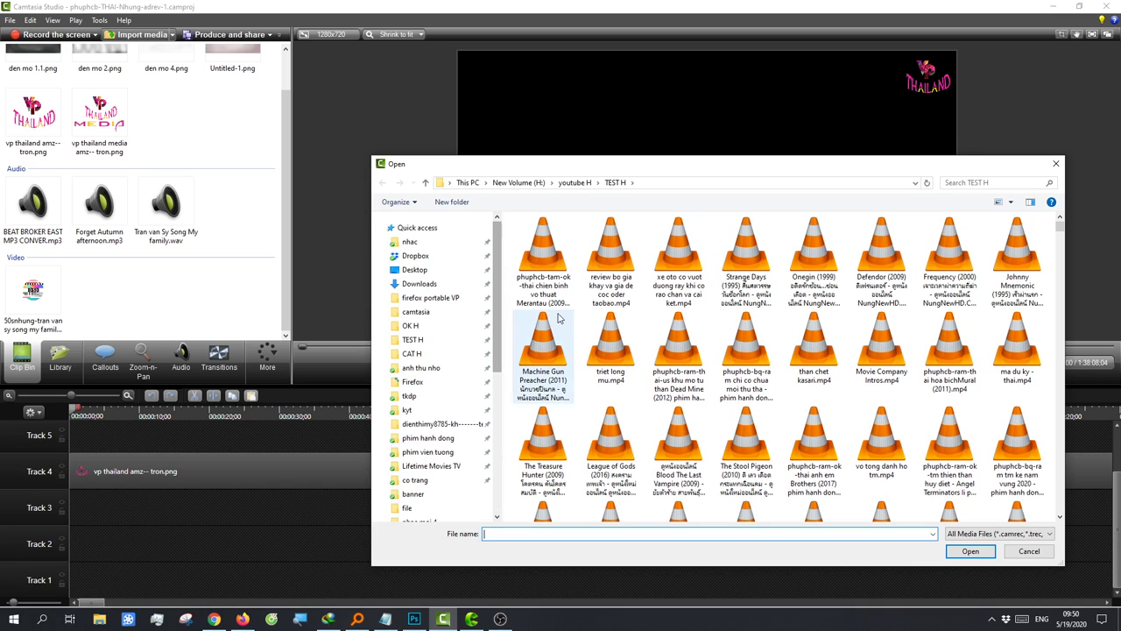
{"action": "double_click", "coordinate": [555, 278]}
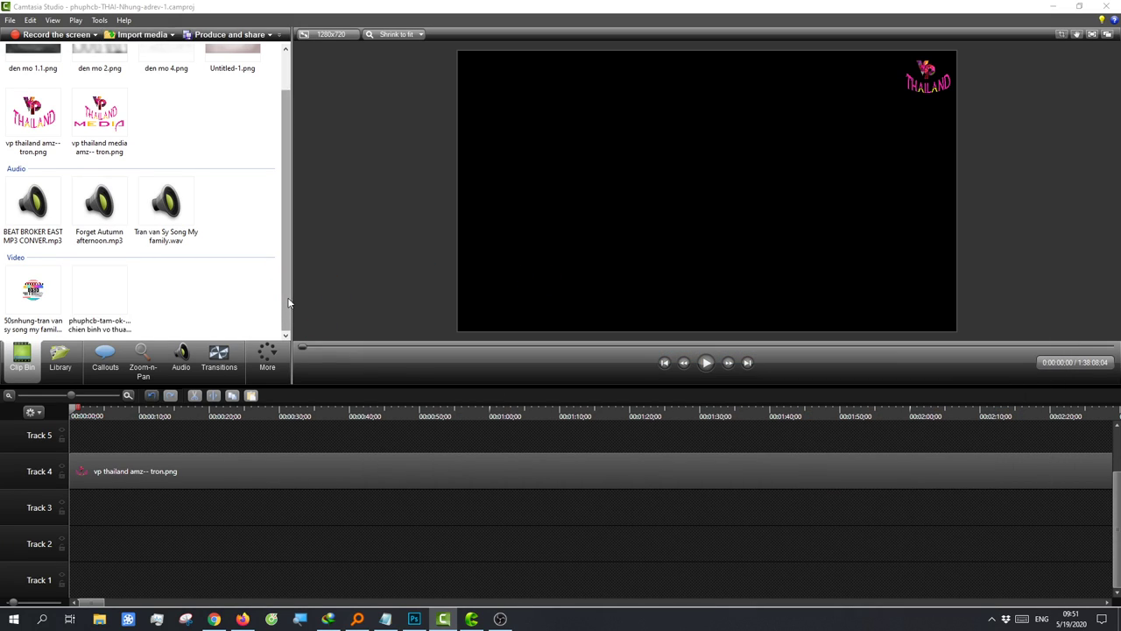
{"action": "left_click_drag", "start_coordinate": [99, 298], "coordinate": [100, 543]}
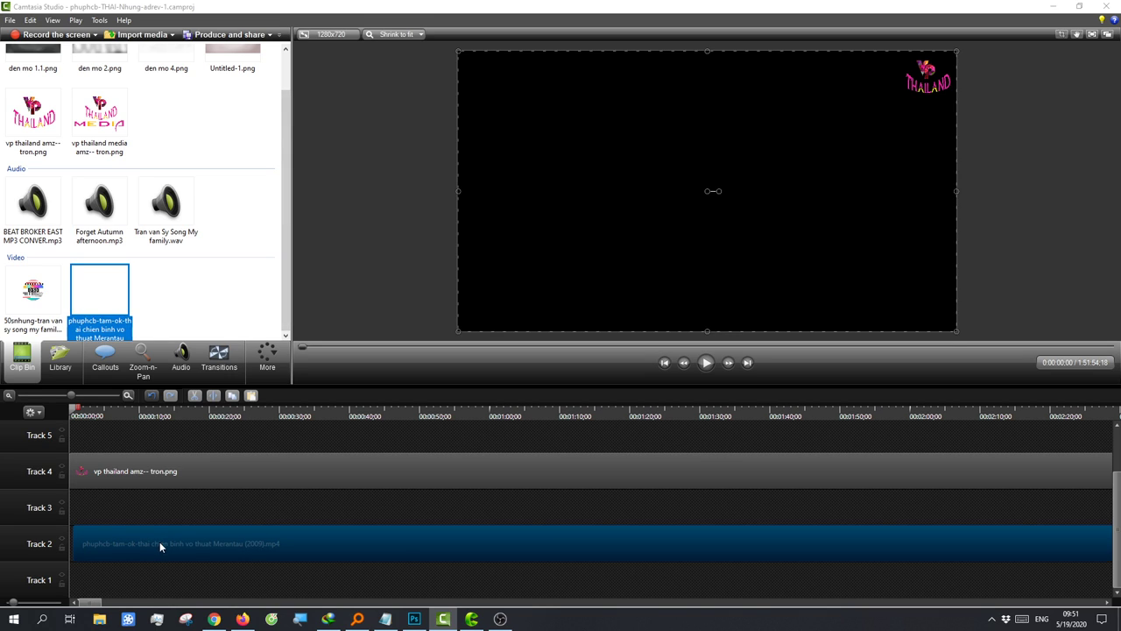
Step: Import the Ghs02 music clip from nhac > claim nhac tuyet nhung > nhac moi 4
{"action": "left_click", "coordinate": [136, 35]}
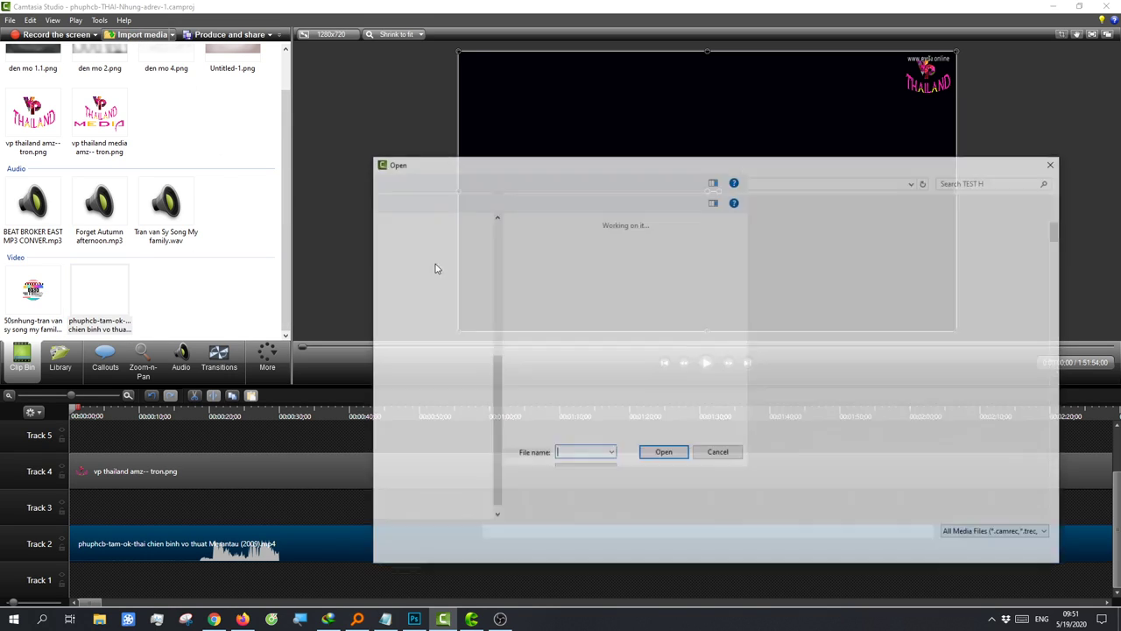
{"action": "scroll", "coordinate": [438, 351], "scroll_direction": "up", "scroll_amount": 10}
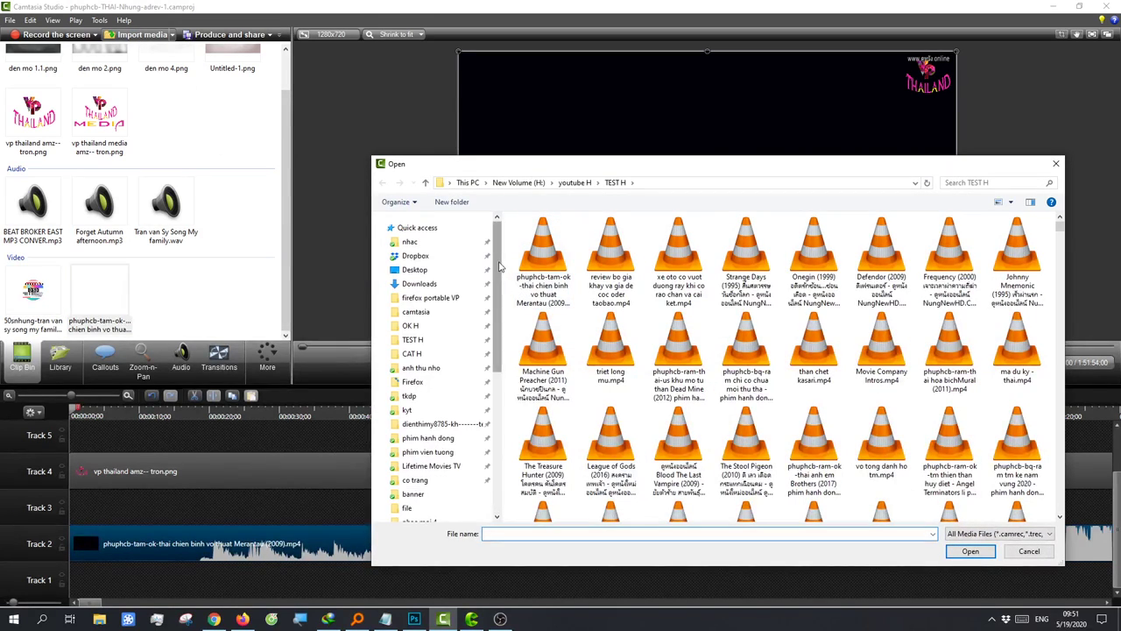
{"action": "left_click", "coordinate": [409, 242]}
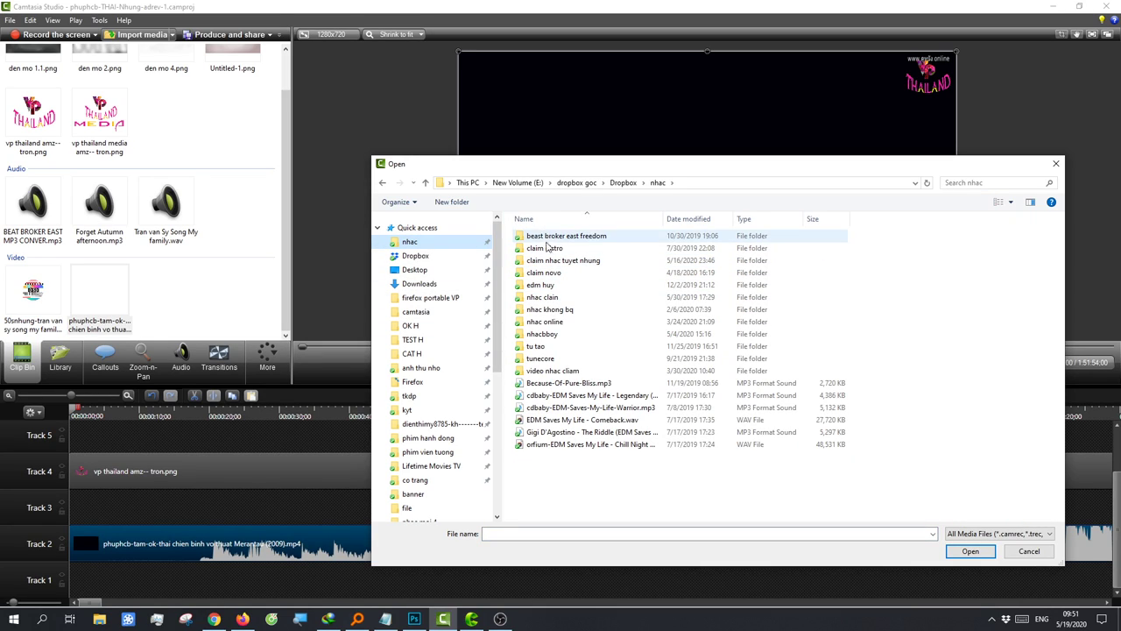
{"action": "double_click", "coordinate": [552, 261]}
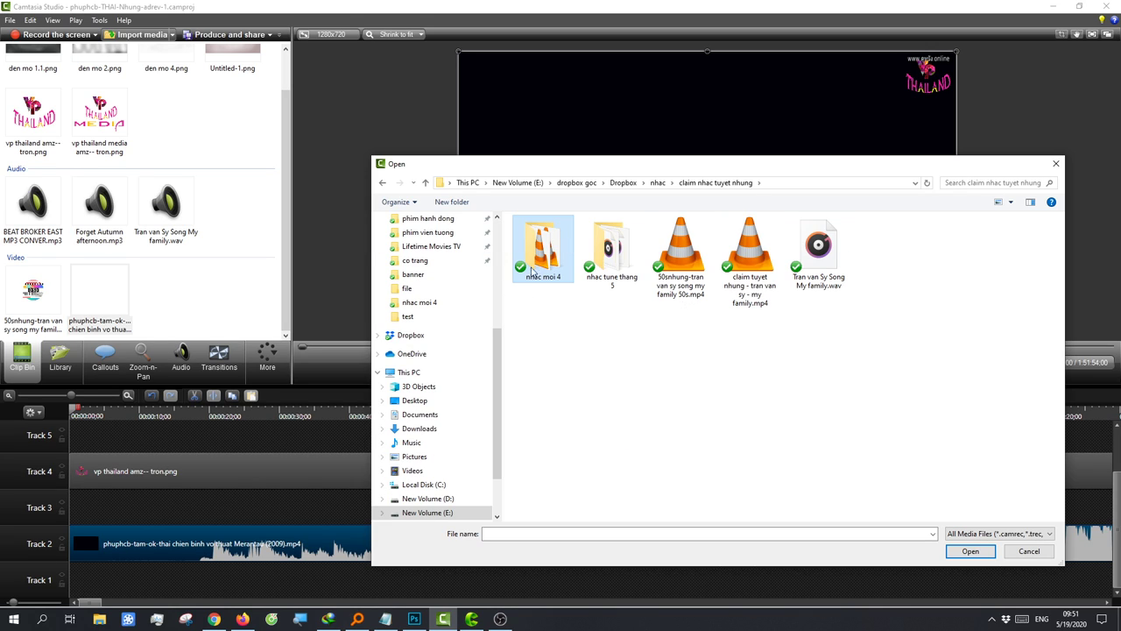
{"action": "double_click", "coordinate": [539, 254]}
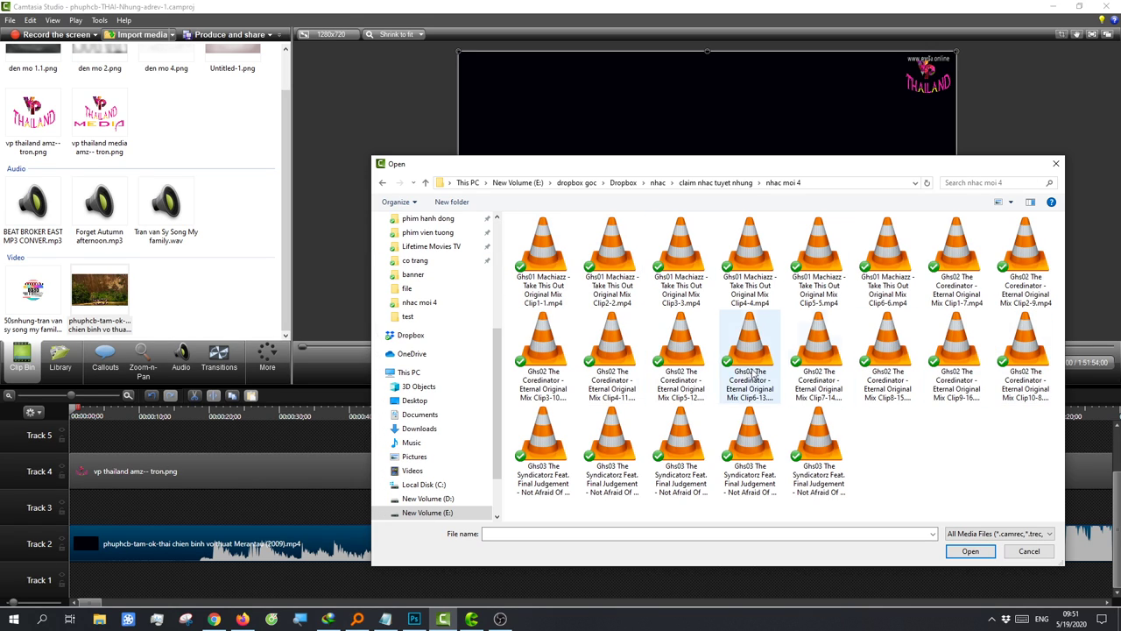
{"action": "double_click", "coordinate": [612, 351]}
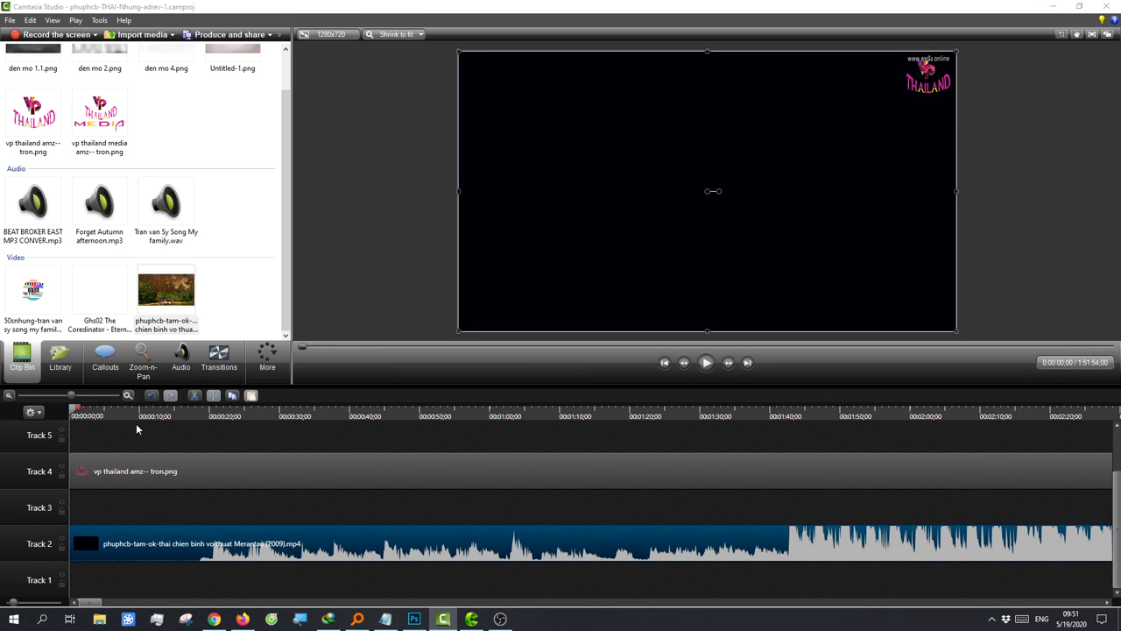
Step: Preview the film and stretch the Merantau video slightly taller and wider in the frame
{"action": "left_click", "coordinate": [137, 417]}
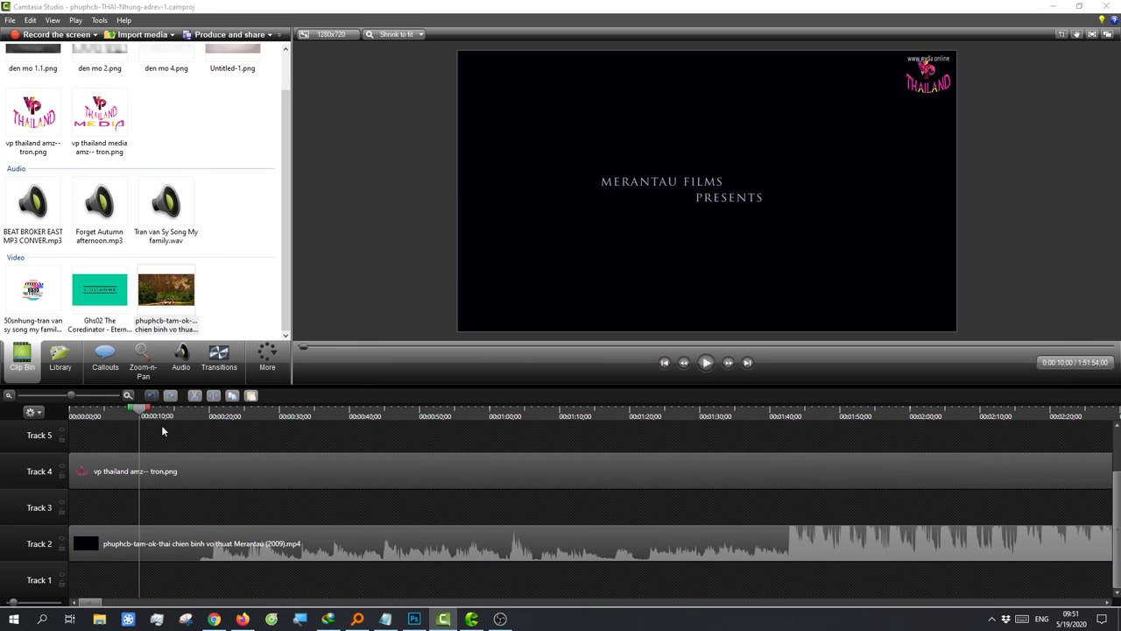
{"action": "left_click", "coordinate": [692, 435]}
{"action": "key", "text": "space"}
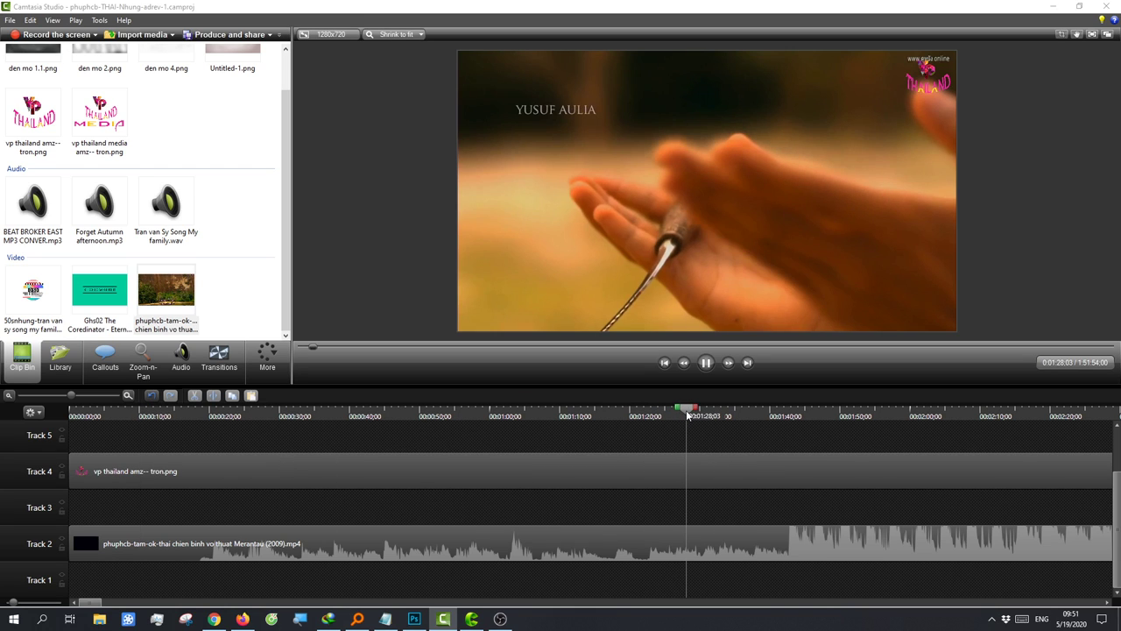
{"action": "left_click", "coordinate": [735, 415]}
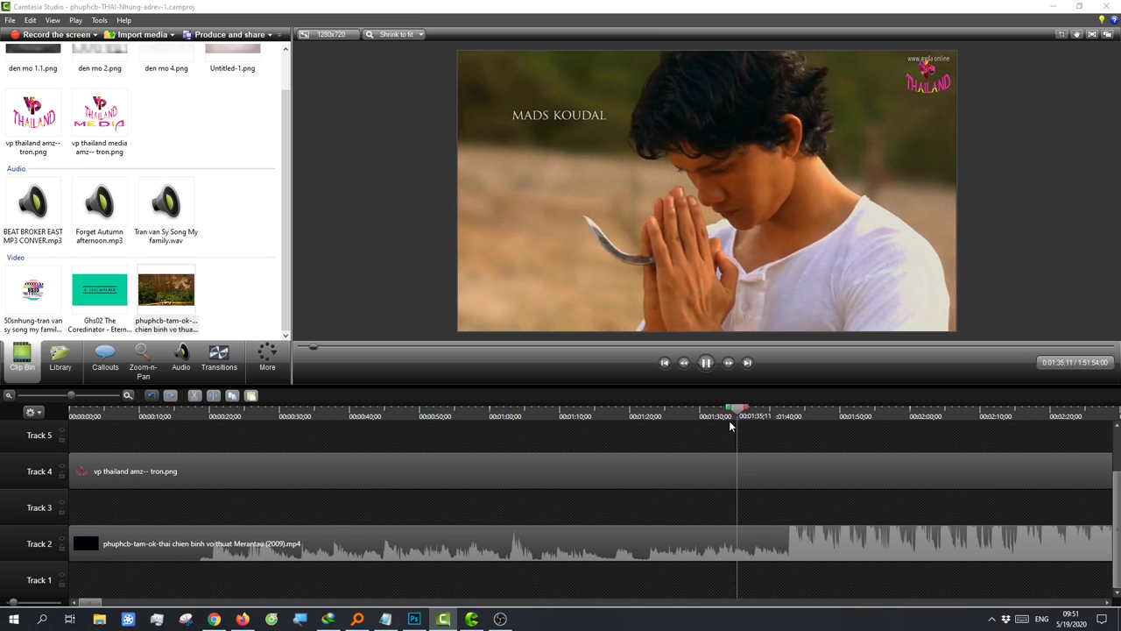
{"action": "left_click", "coordinate": [656, 416]}
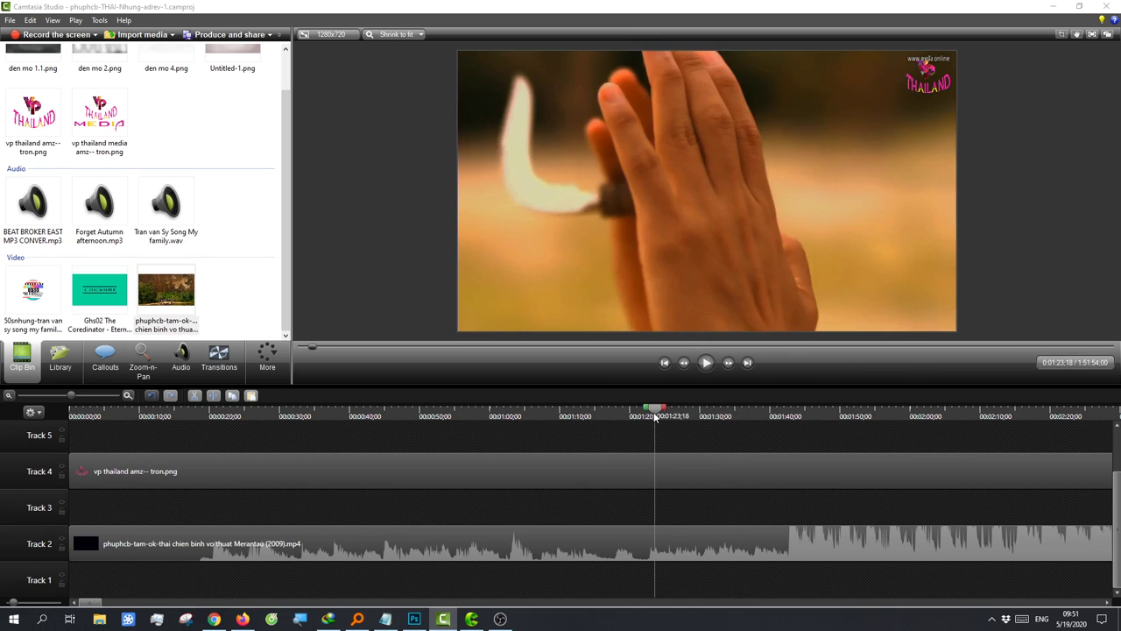
{"action": "left_click", "coordinate": [387, 415]}
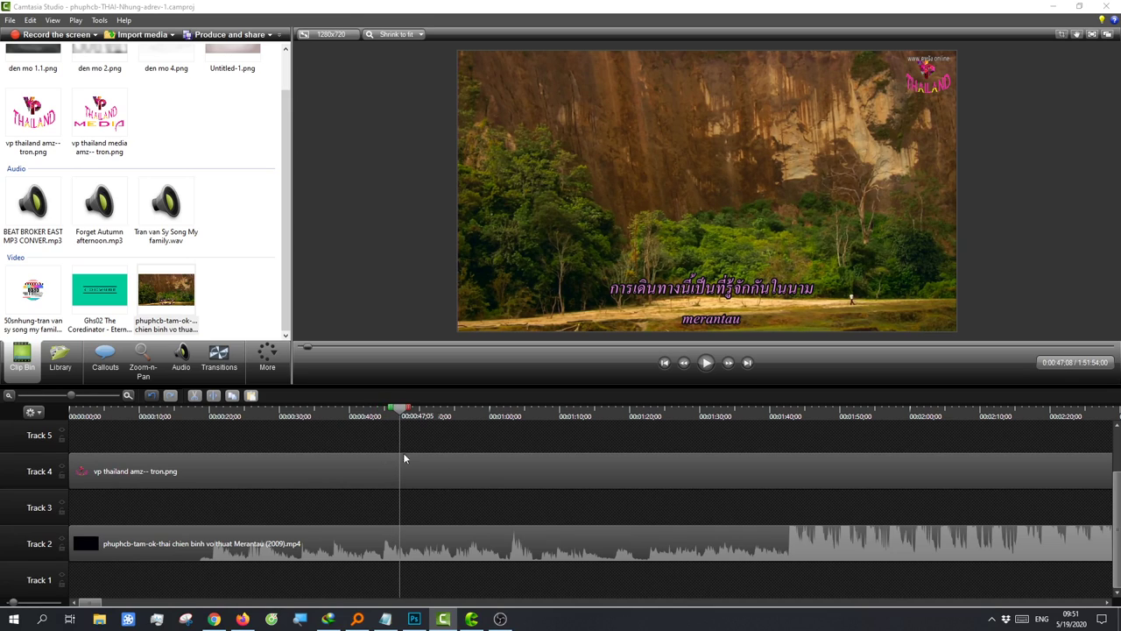
{"action": "key", "text": "space"}
{"action": "left_click", "coordinate": [567, 304]}
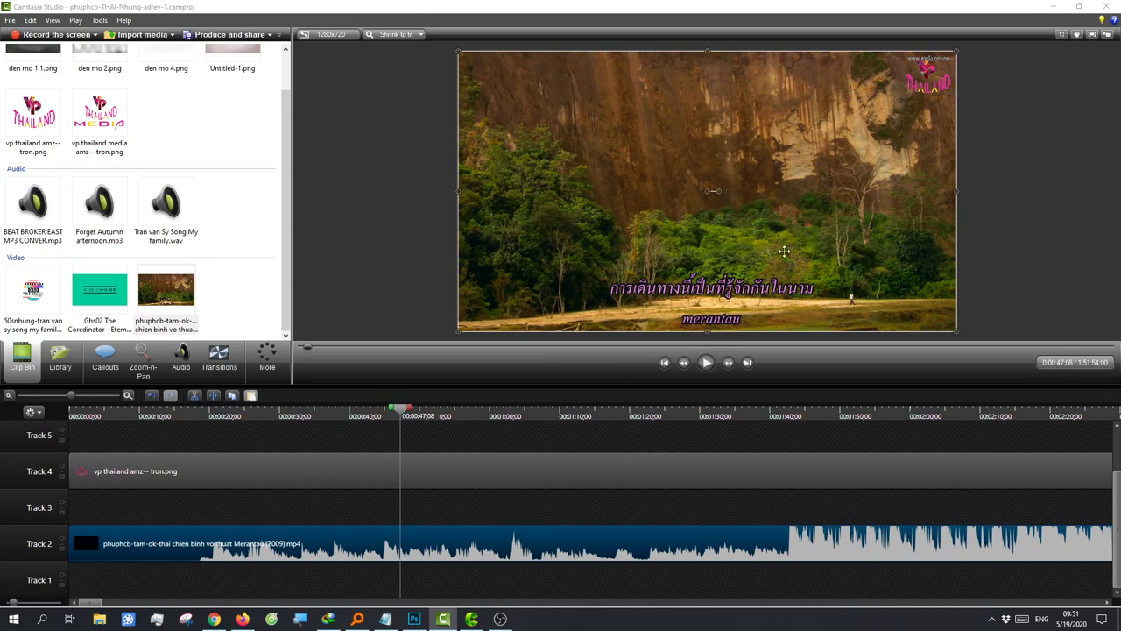
{"action": "left_click_drag", "start_coordinate": [707, 50], "coordinate": [712, 35]}
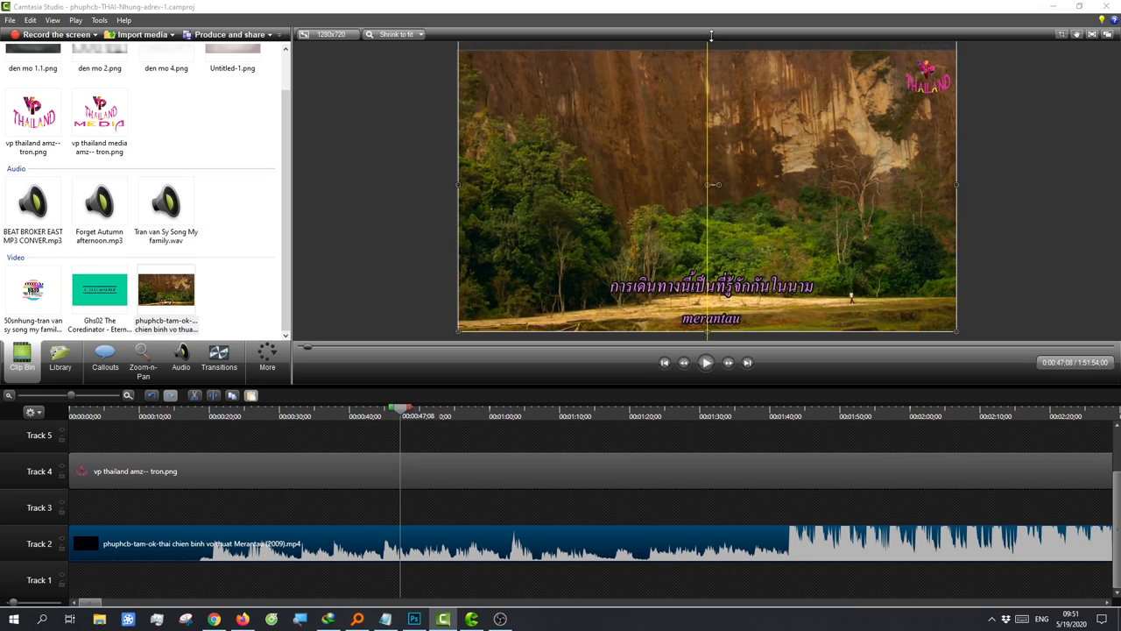
{"action": "left_click_drag", "start_coordinate": [961, 188], "coordinate": [964, 187]}
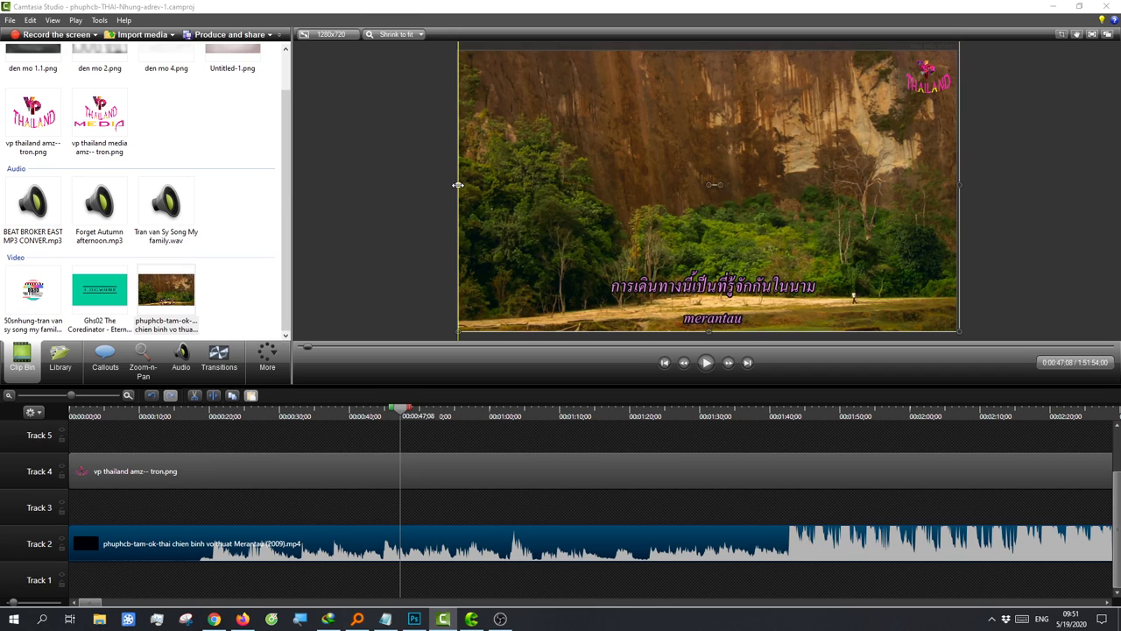
{"action": "left_click", "coordinate": [441, 212]}
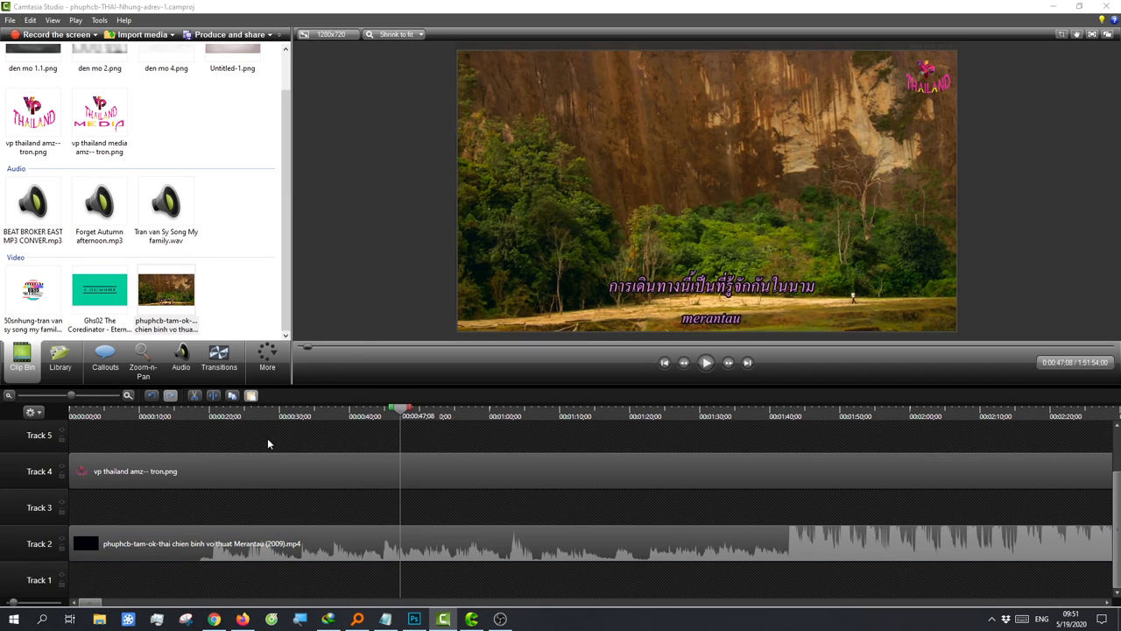
Step: Split the film at 0:15:15, delete the opening titles, and move the rest to the timeline start
{"action": "left_click_drag", "start_coordinate": [300, 412], "coordinate": [261, 412]}
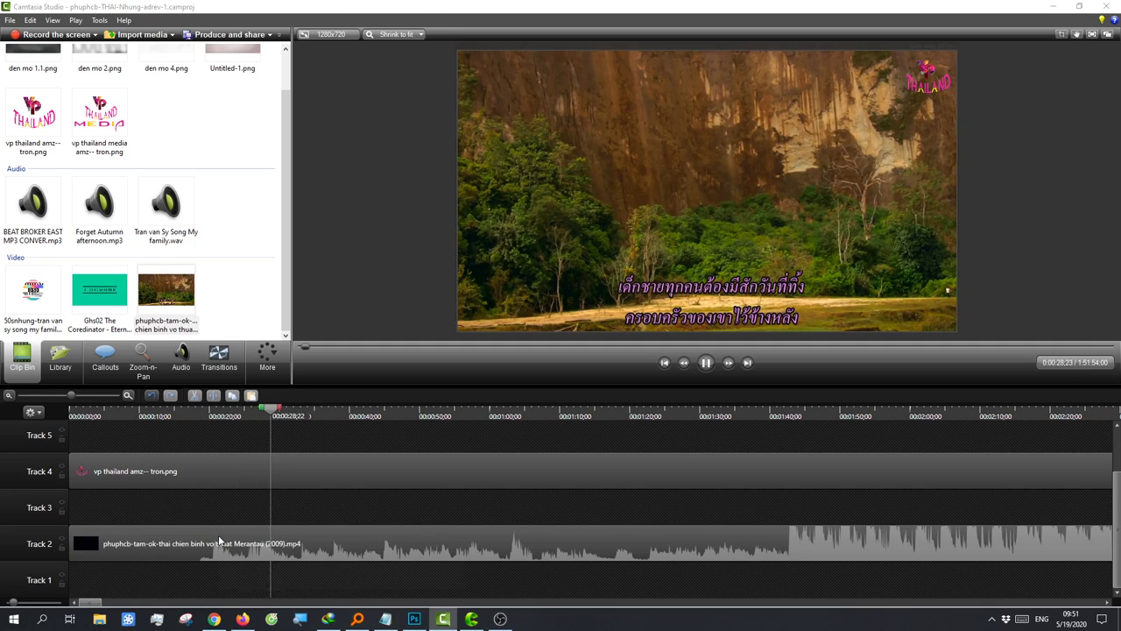
{"action": "left_click", "coordinate": [178, 413]}
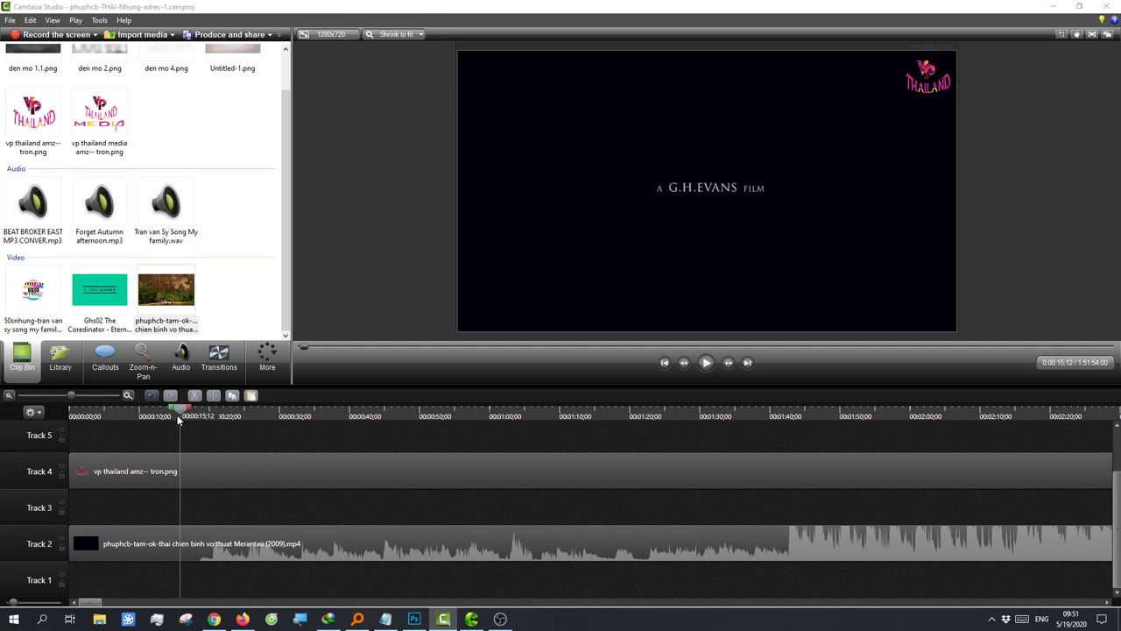
{"action": "left_click", "coordinate": [76, 418]}
{"action": "left_click", "coordinate": [121, 414]}
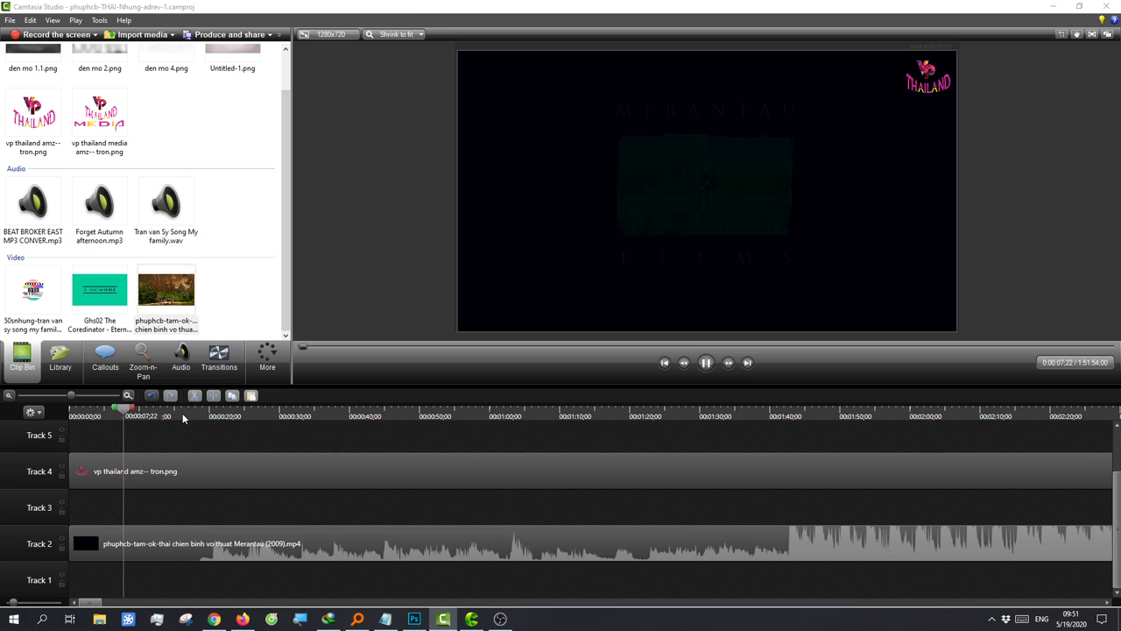
{"action": "left_click", "coordinate": [202, 413]}
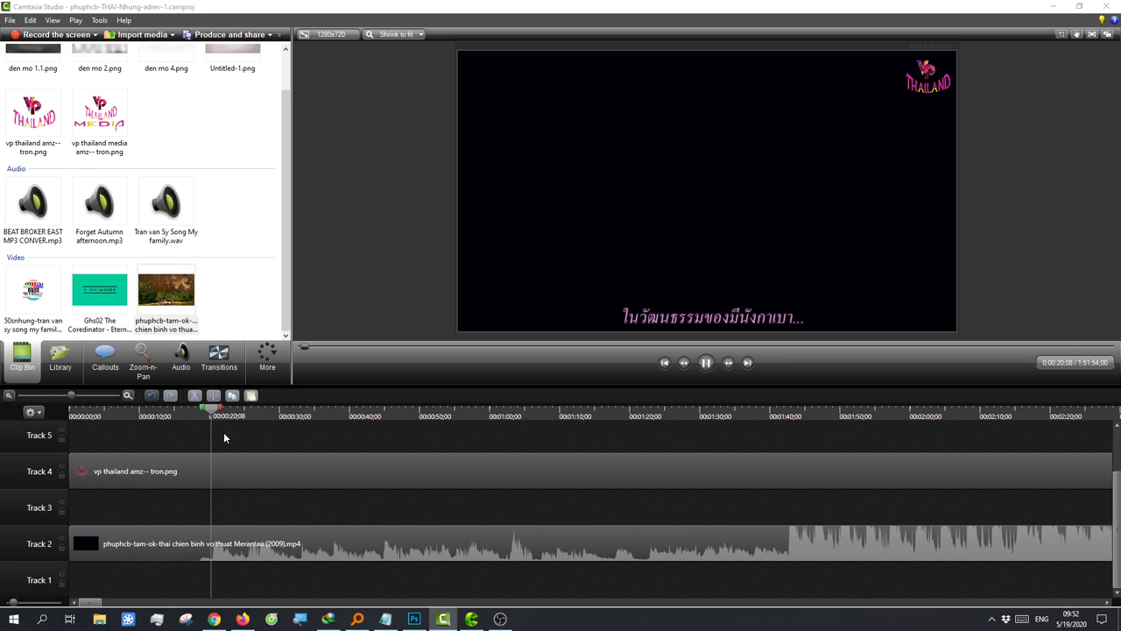
{"action": "left_click", "coordinate": [149, 416]}
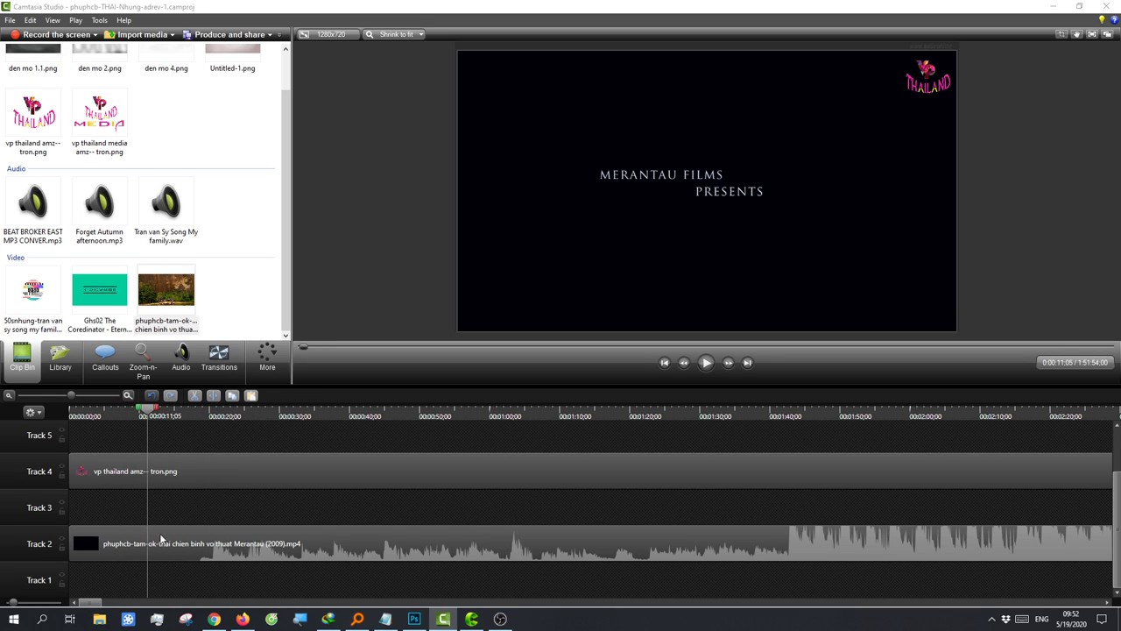
{"action": "left_click", "coordinate": [178, 417]}
{"action": "left_click", "coordinate": [121, 551]}
{"action": "key", "text": "s"}
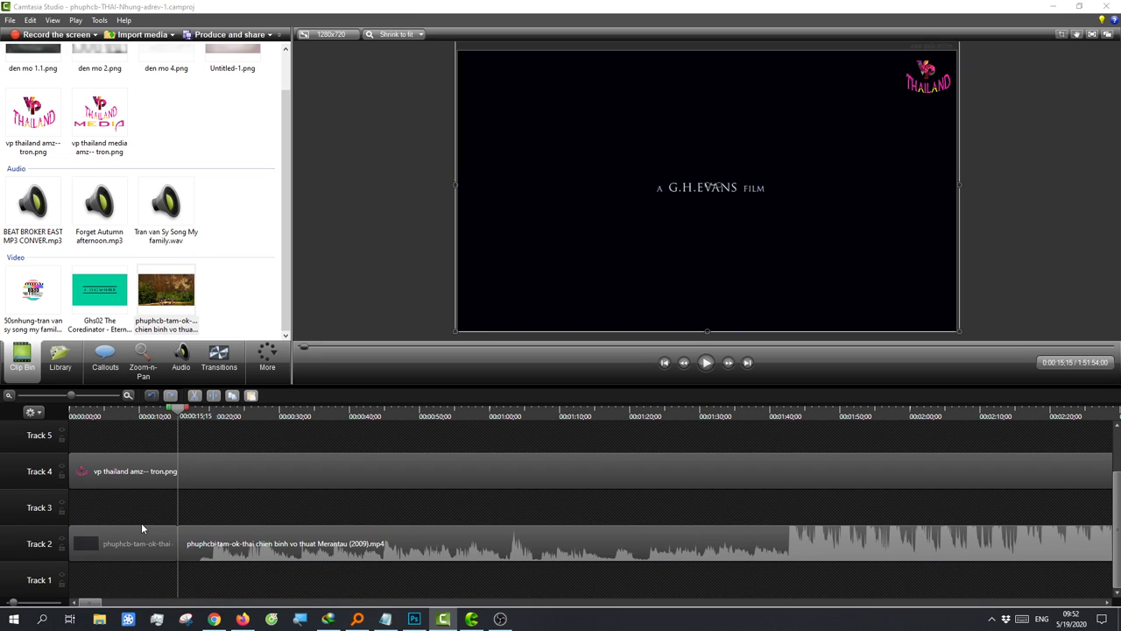
{"action": "left_click", "coordinate": [140, 544]}
{"action": "key", "text": "Delete"}
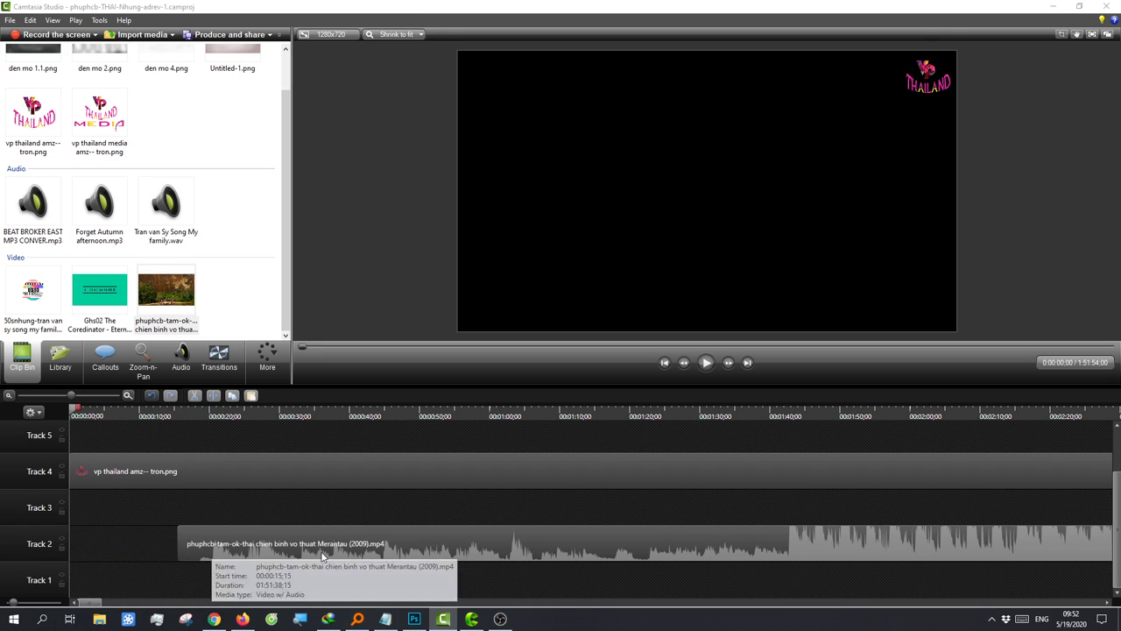
{"action": "left_click_drag", "start_coordinate": [258, 552], "coordinate": [151, 547]}
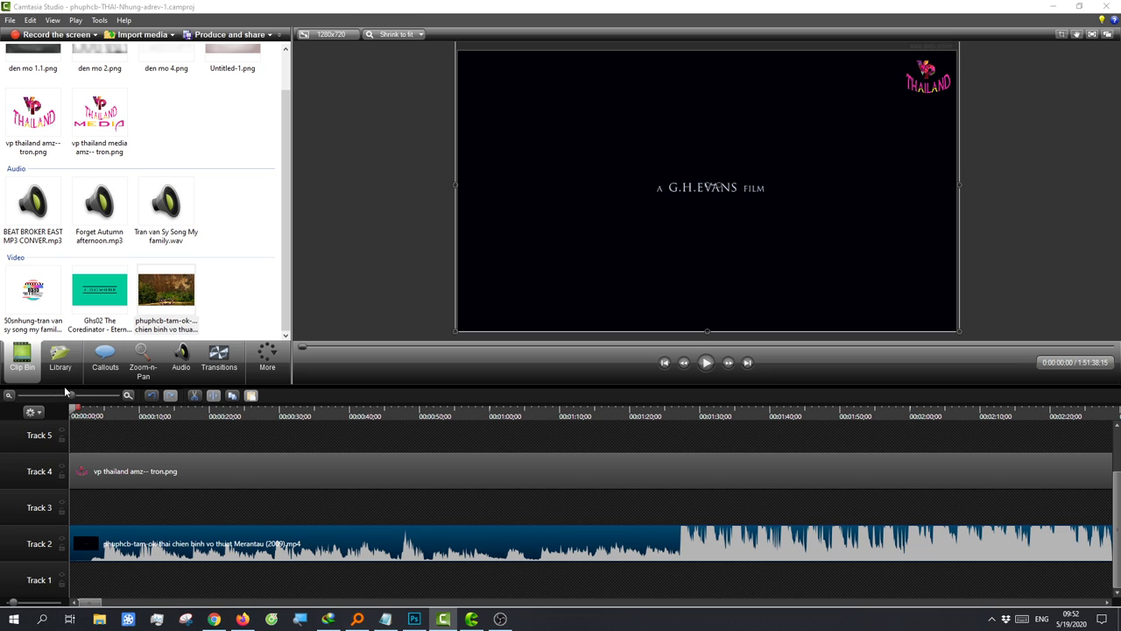
{"action": "left_click", "coordinate": [178, 441]}
Step: Preview the trimmed film between about 0:42 and 1:32
{"action": "left_click_drag", "start_coordinate": [188, 416], "coordinate": [368, 413]}
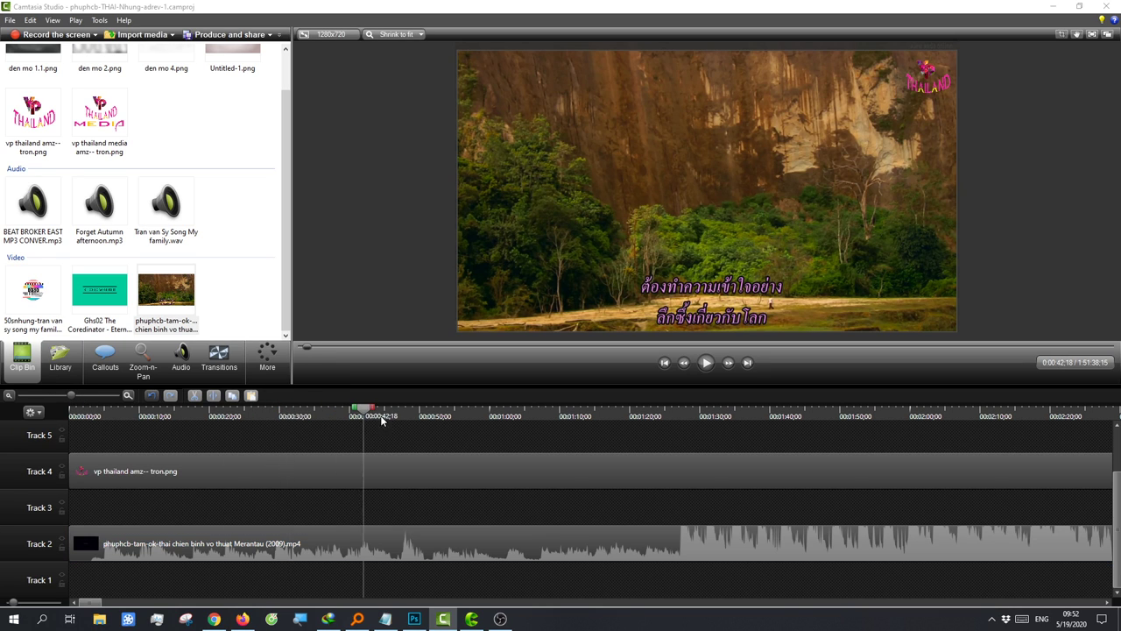
{"action": "key", "text": "space"}
{"action": "left_click", "coordinate": [534, 415]}
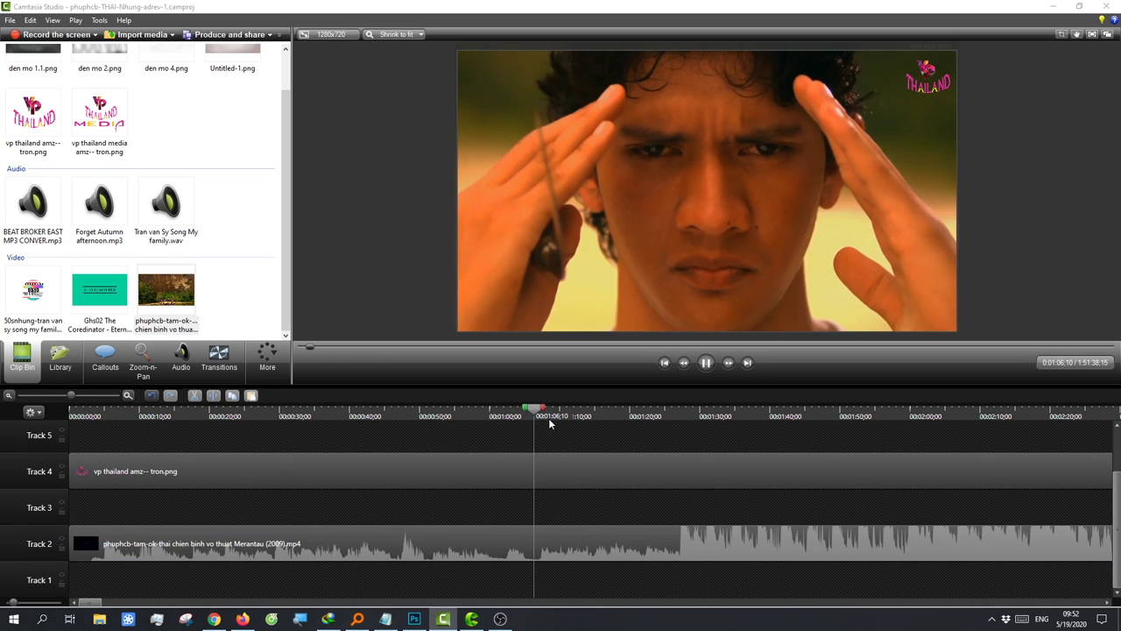
{"action": "left_click", "coordinate": [672, 415]}
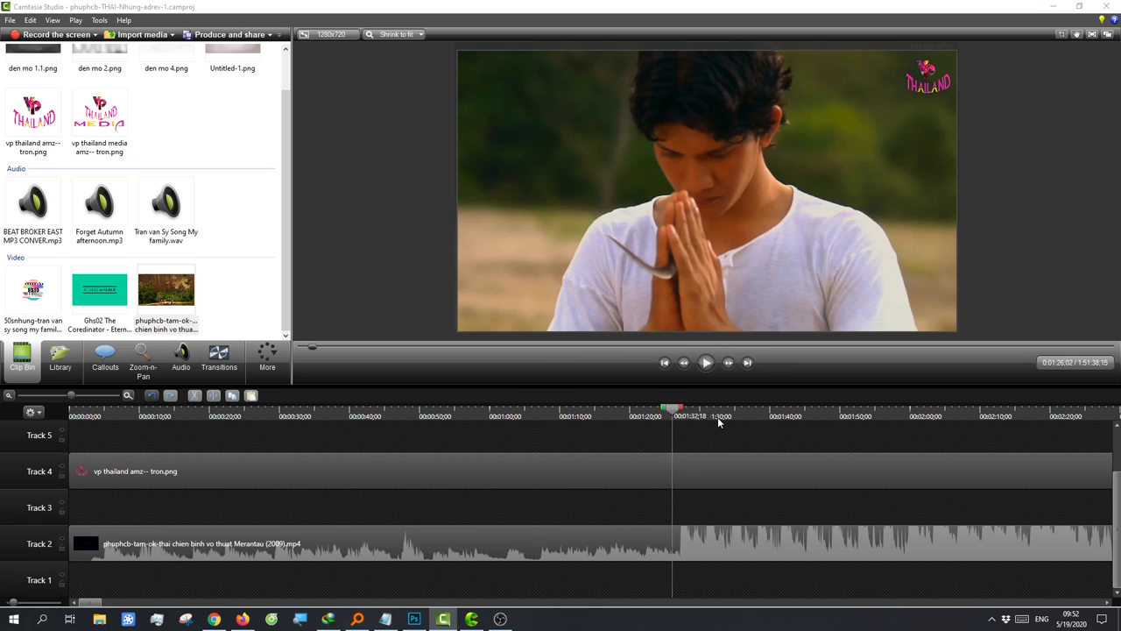
{"action": "left_click_drag", "start_coordinate": [718, 417], "coordinate": [536, 419]}
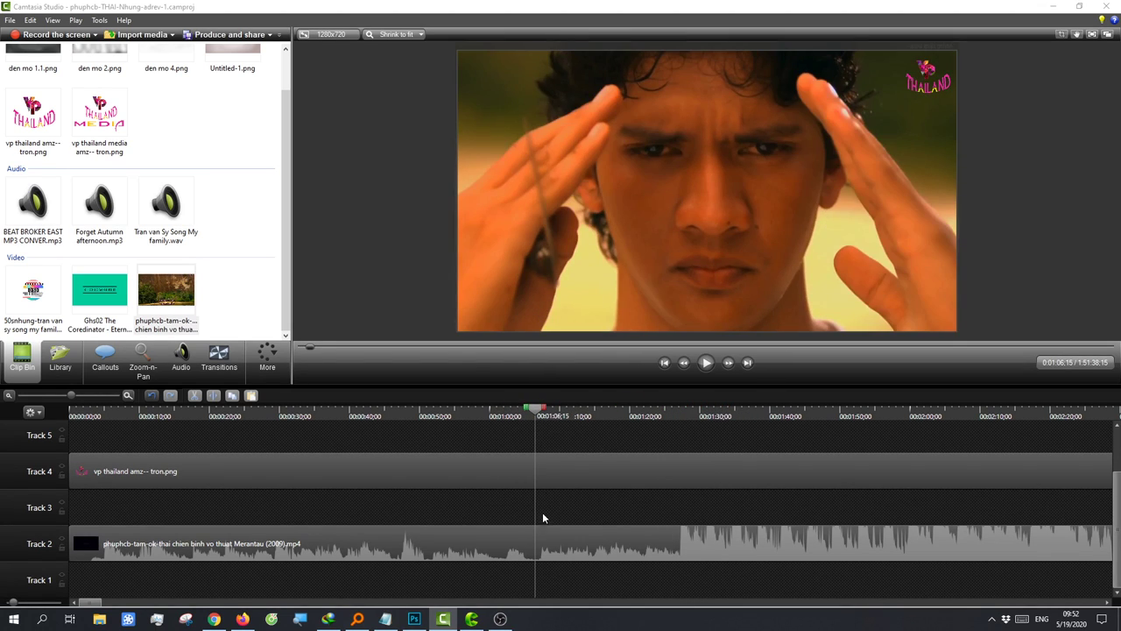
{"action": "left_click_drag", "start_coordinate": [672, 420], "coordinate": [514, 423]}
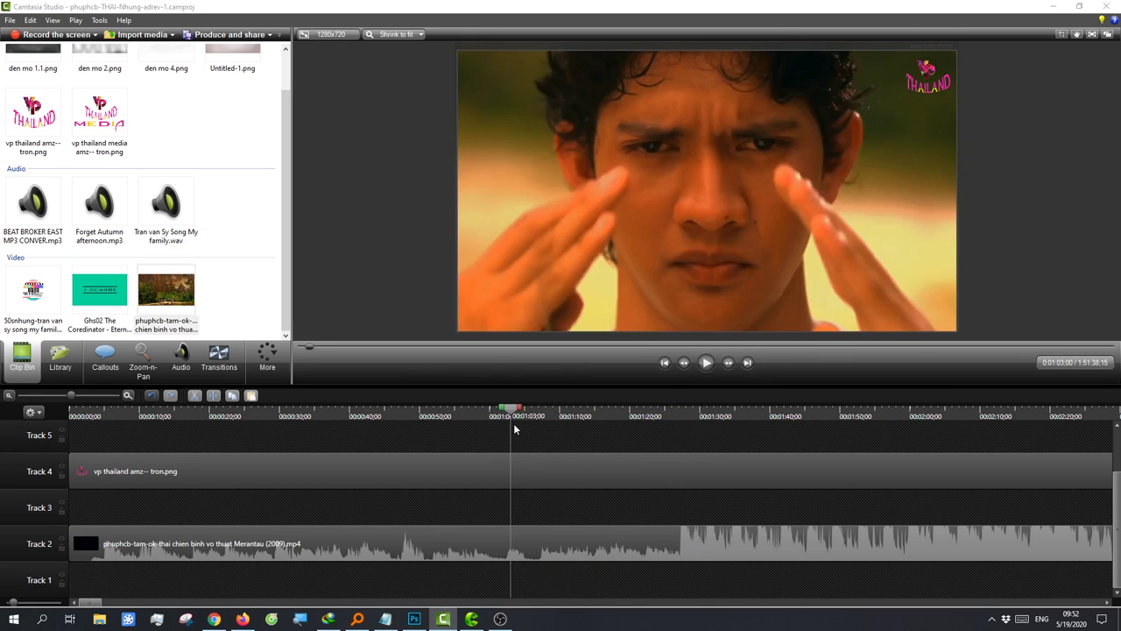
{"action": "key", "text": "space"}
{"action": "left_click", "coordinate": [481, 415]}
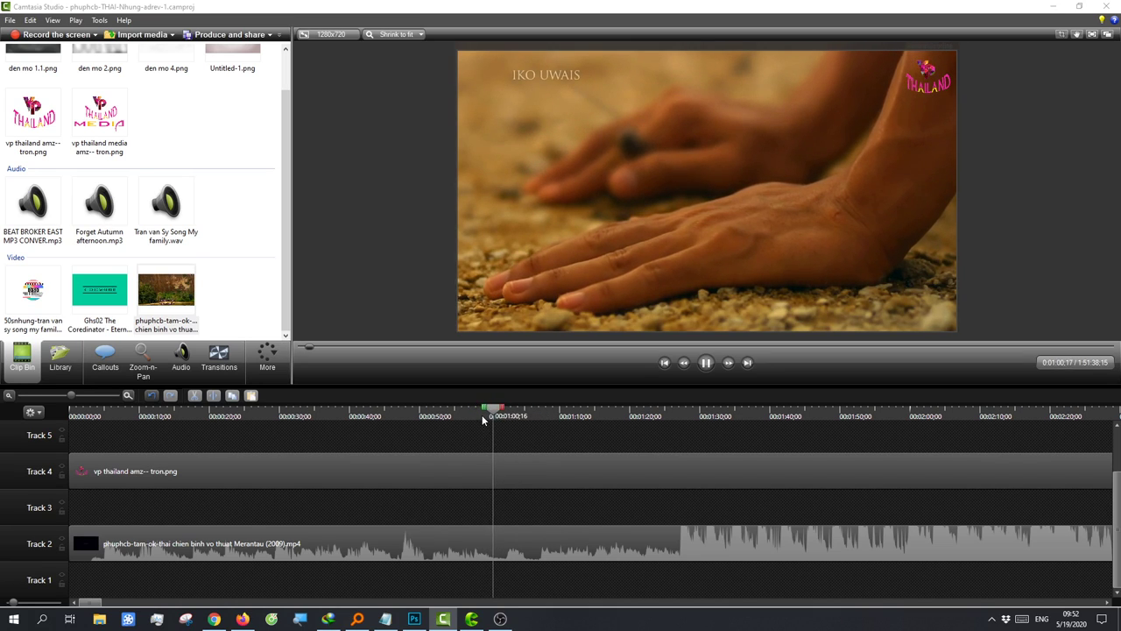
{"action": "key", "text": "space"}
Step: Find 1:30:17 in the film and split the Track 2 clip there
{"action": "mouse_move", "coordinate": [498, 412]}
{"action": "left_mouse_down"}
{"action": "mouse_move", "coordinate": [676, 429]}
{"action": "mouse_move", "coordinate": [504, 432]}
{"action": "left_mouse_up"}
{"action": "left_click", "coordinate": [432, 417]}
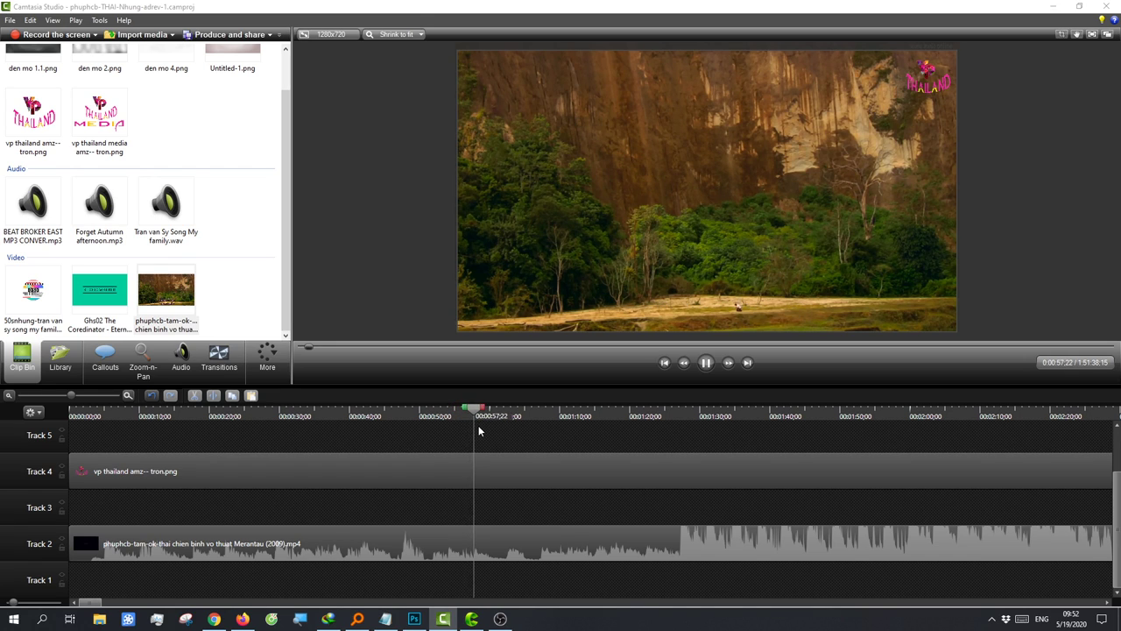
{"action": "left_click", "coordinate": [693, 417]}
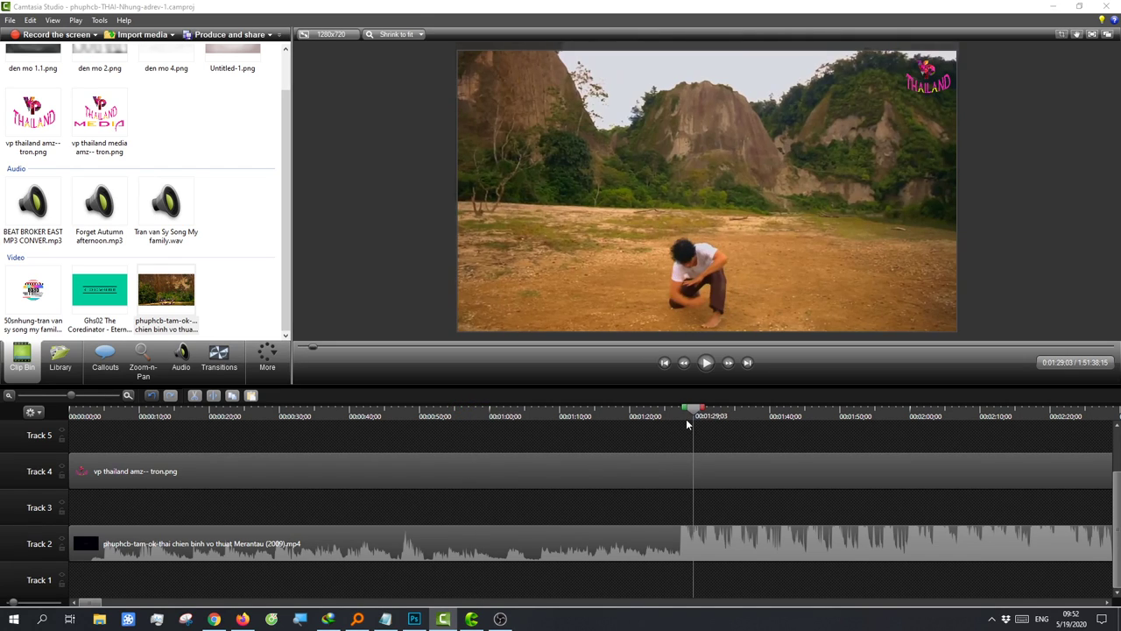
{"action": "key", "text": "space"}
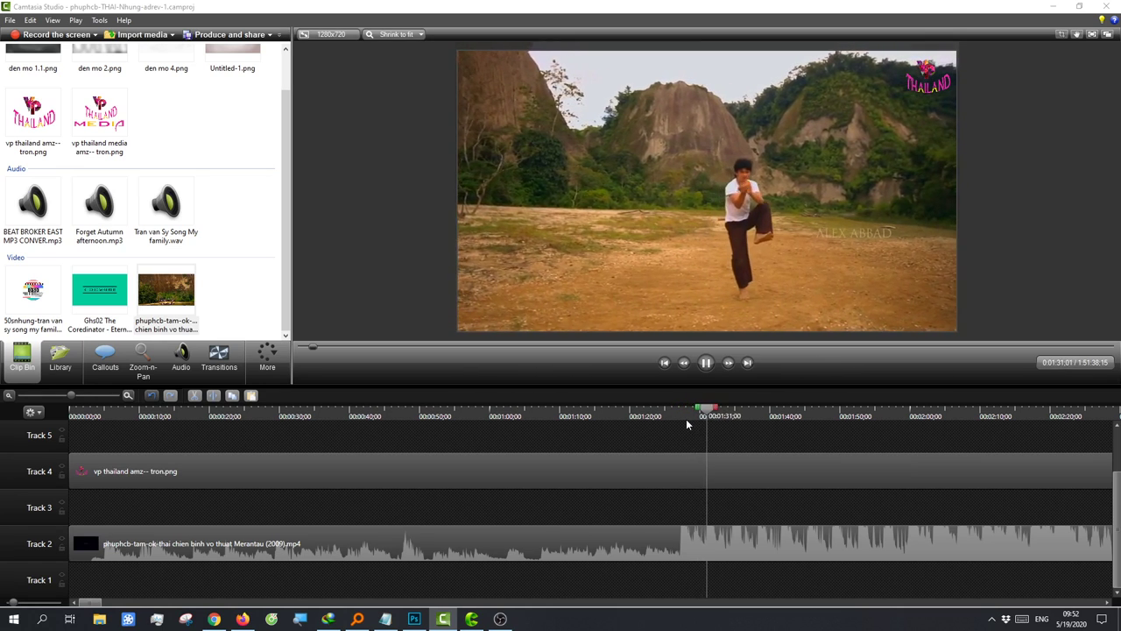
{"action": "left_click", "coordinate": [703, 409]}
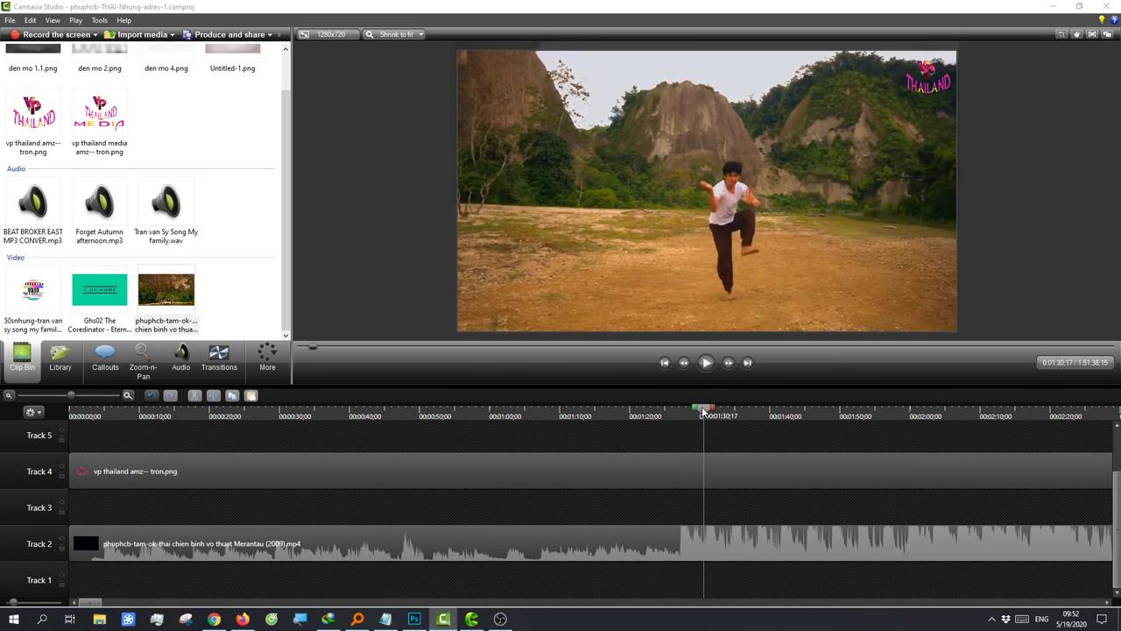
{"action": "left_click", "coordinate": [669, 534]}
{"action": "left_click", "coordinate": [498, 449]}
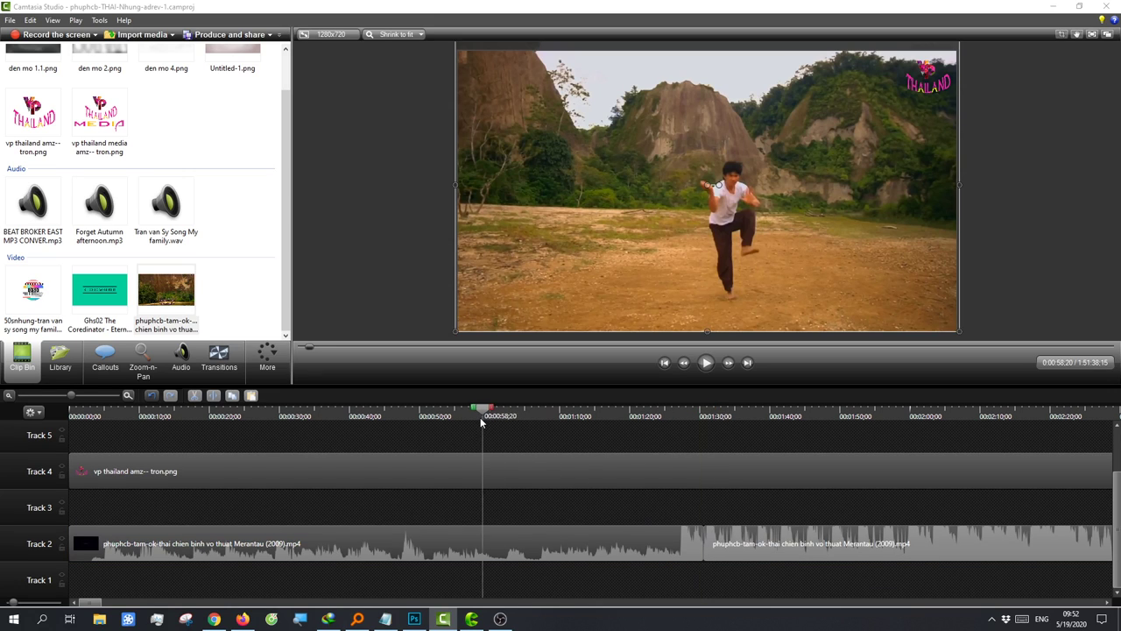
Step: Split the first film piece at 0:58:19
{"action": "left_click", "coordinate": [481, 423]}
{"action": "key", "text": "space"}
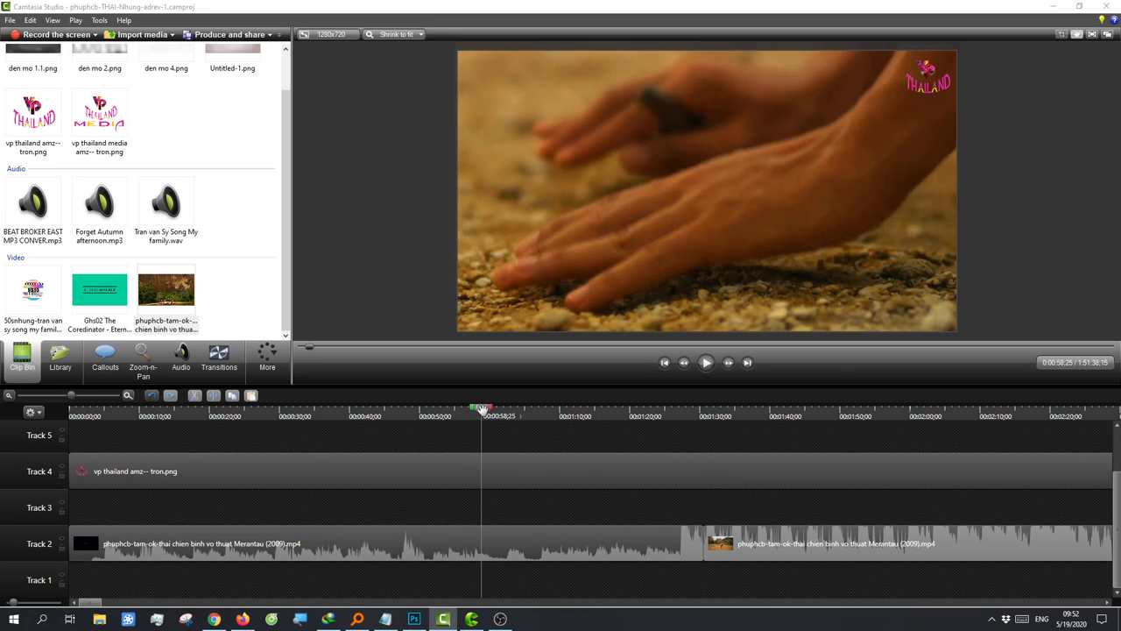
{"action": "left_click", "coordinate": [468, 416]}
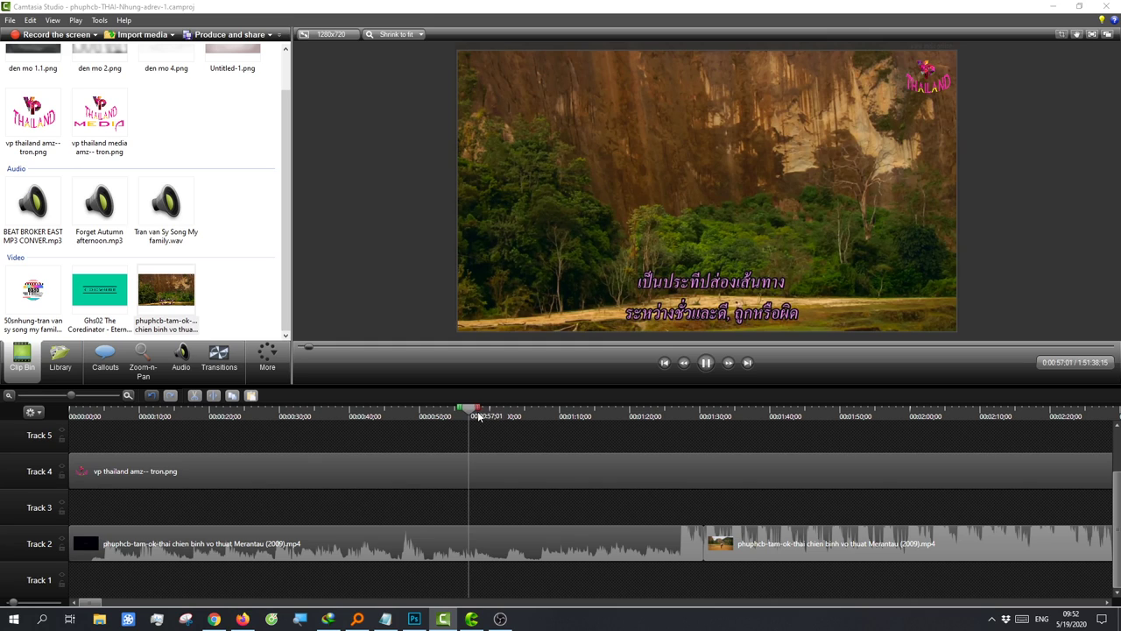
{"action": "left_click", "coordinate": [500, 535]}
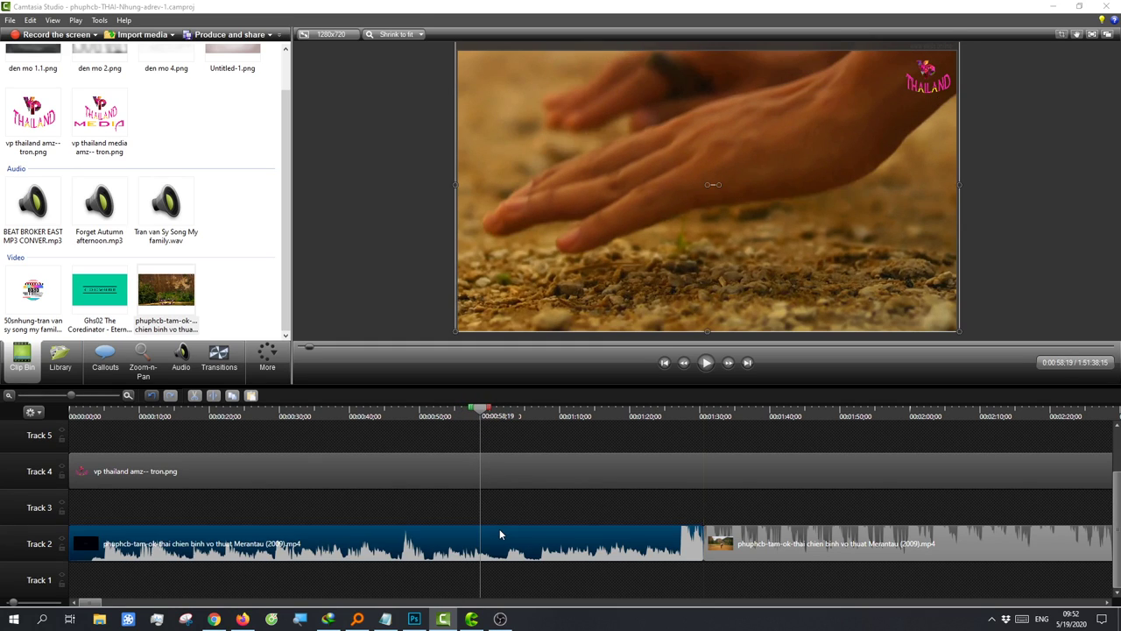
{"action": "key", "text": "s"}
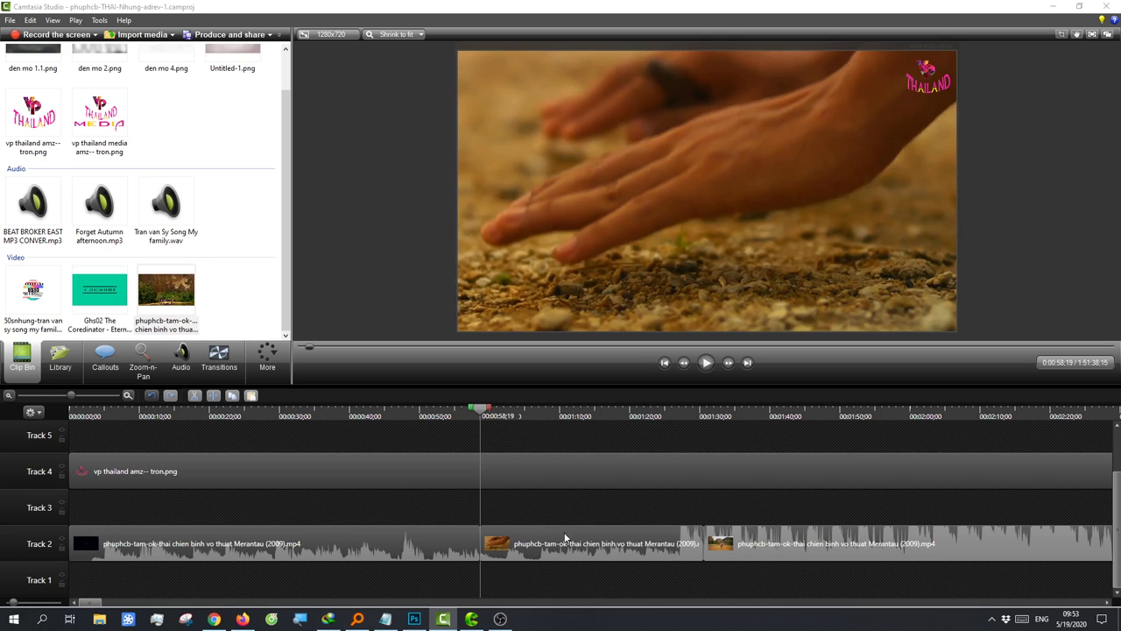
Step: Split the film again at 1:36:02 and bring up audio editing for the short piece
{"action": "left_click", "coordinate": [565, 538]}
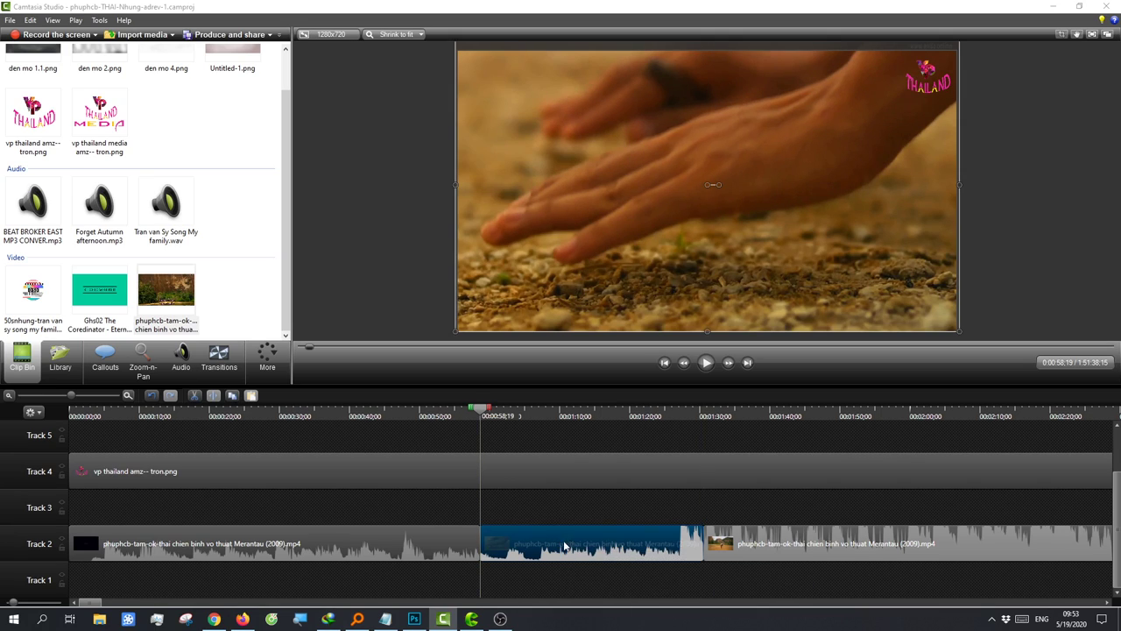
{"action": "left_click", "coordinate": [704, 417]}
{"action": "key", "text": "space"}
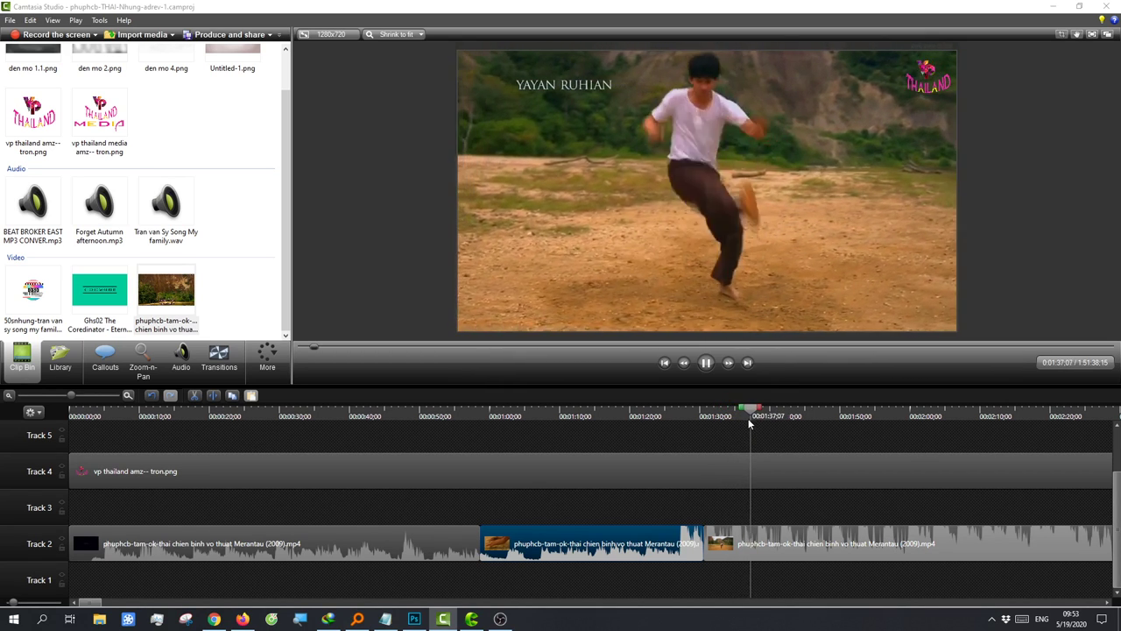
{"action": "left_click", "coordinate": [742, 416]}
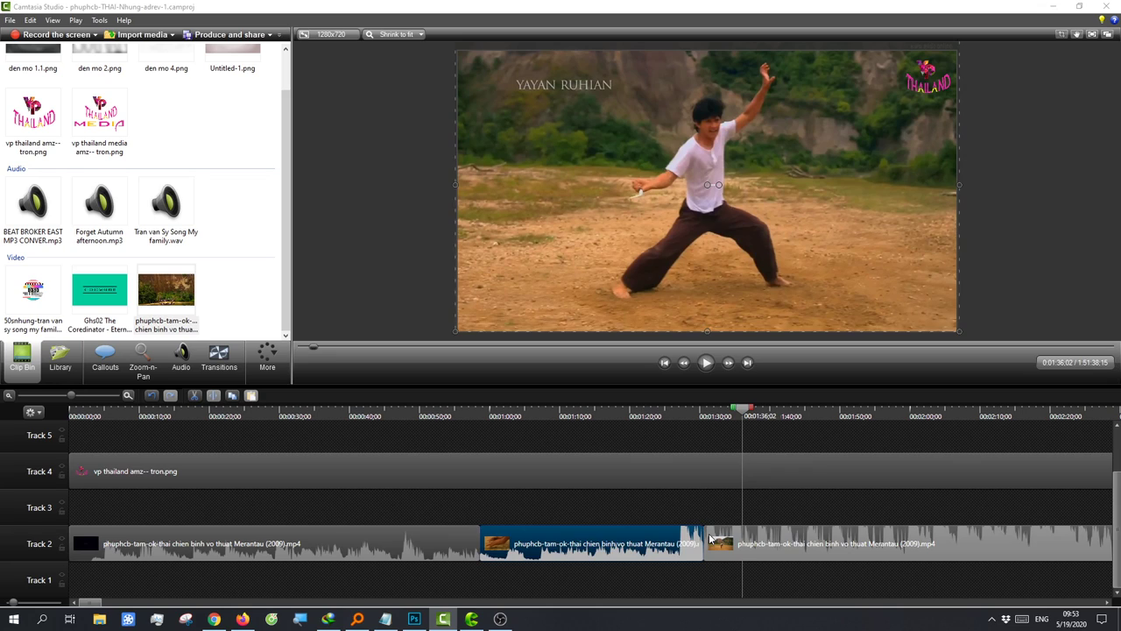
{"action": "key", "text": "s"}
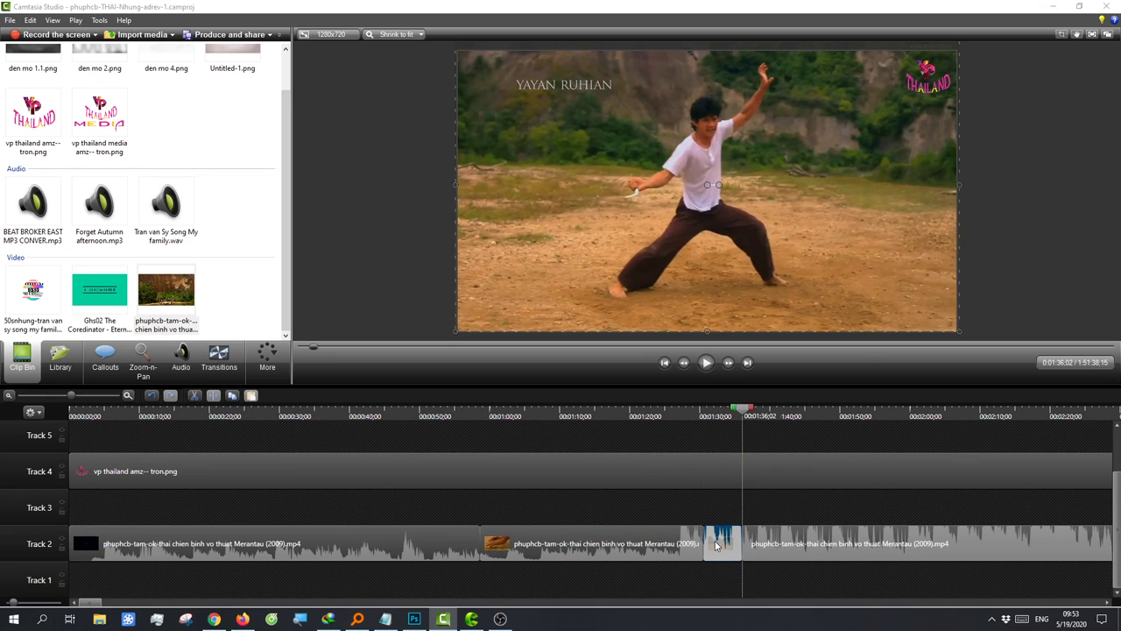
{"action": "right_click", "coordinate": [715, 545]}
{"action": "left_click", "coordinate": [713, 543]}
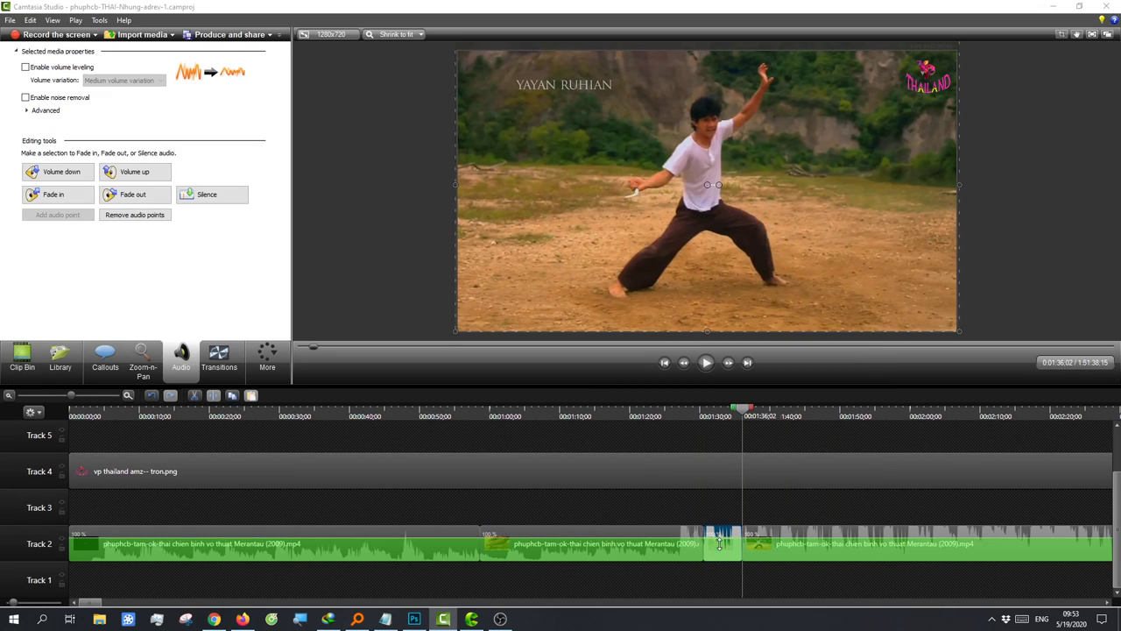
Step: Place the Ghs02 The Coredinator music clip on Track 1 under the middle film piece
{"action": "left_click", "coordinate": [649, 548]}
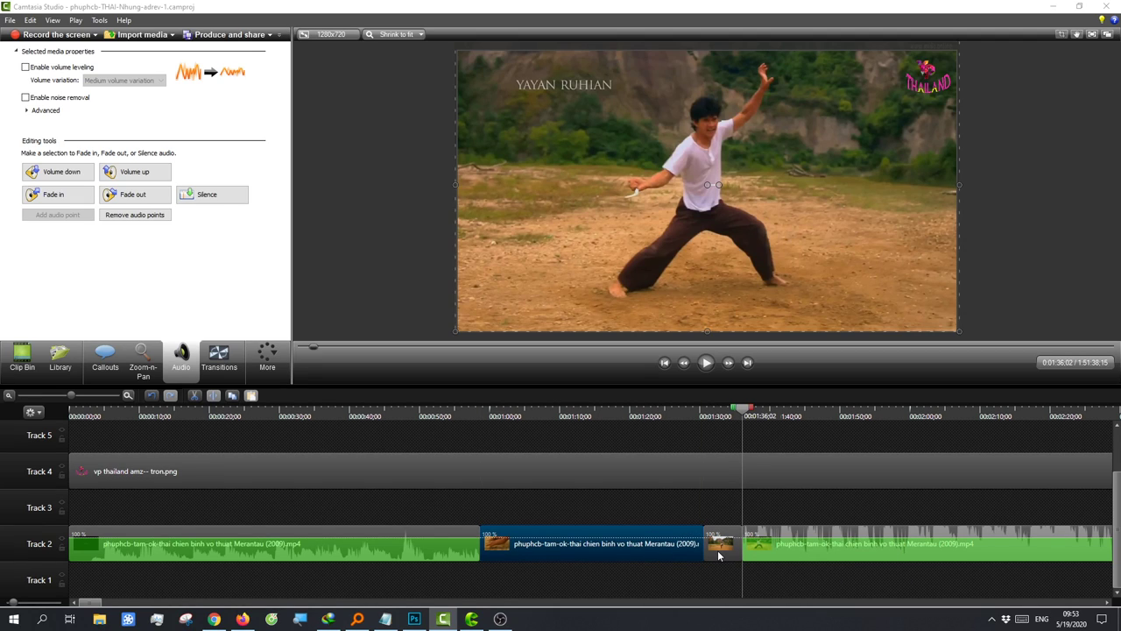
{"action": "left_click", "coordinate": [22, 353]}
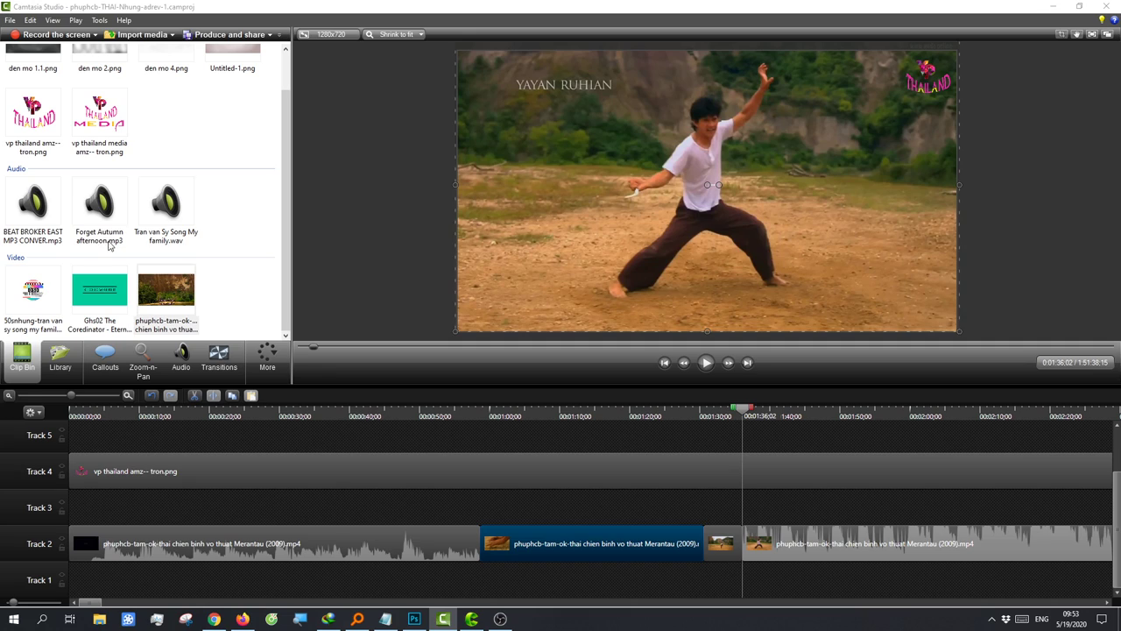
{"action": "mouse_move", "coordinate": [99, 290]}
{"action": "left_mouse_down"}
{"action": "mouse_move", "coordinate": [418, 527]}
{"action": "mouse_move", "coordinate": [537, 581]}
{"action": "mouse_move", "coordinate": [614, 585]}
{"action": "left_mouse_up"}
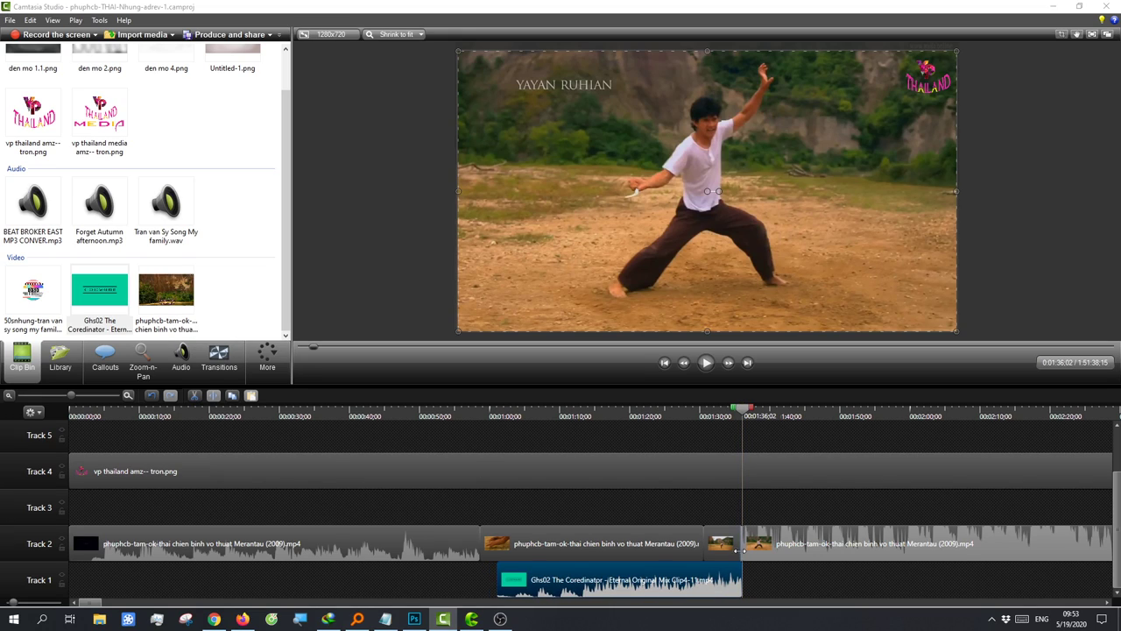
{"action": "left_click", "coordinate": [734, 552]}
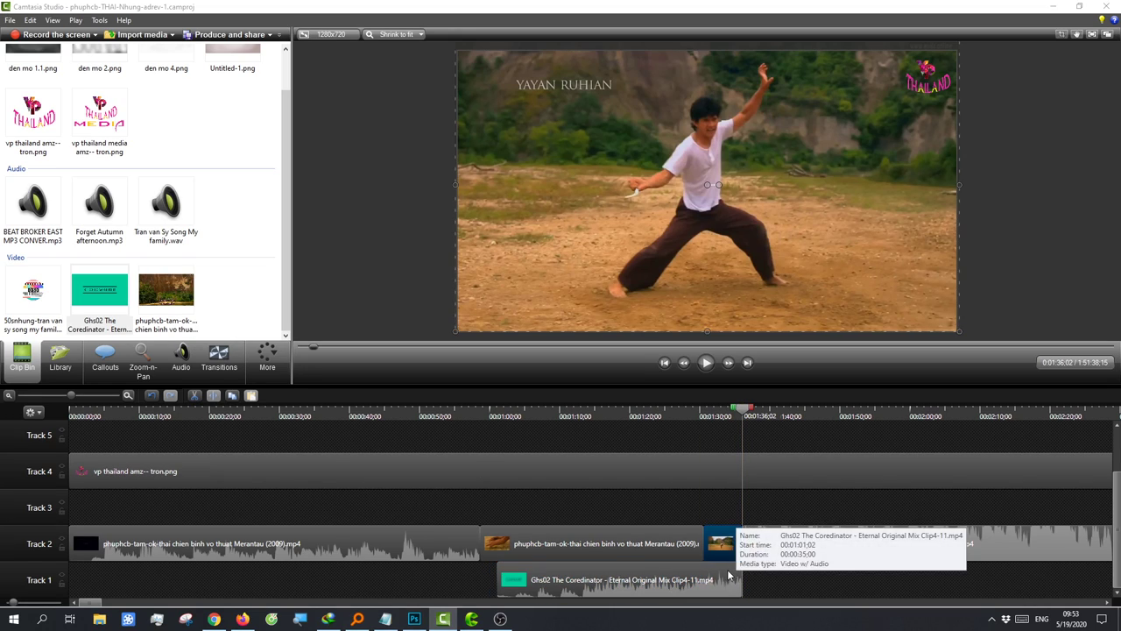
{"action": "left_click", "coordinate": [621, 581]}
Step: Fade the Coredinator music, lower it to 60% volume, and select the Track 2 join at 1:01;02
{"action": "left_click", "coordinate": [181, 358]}
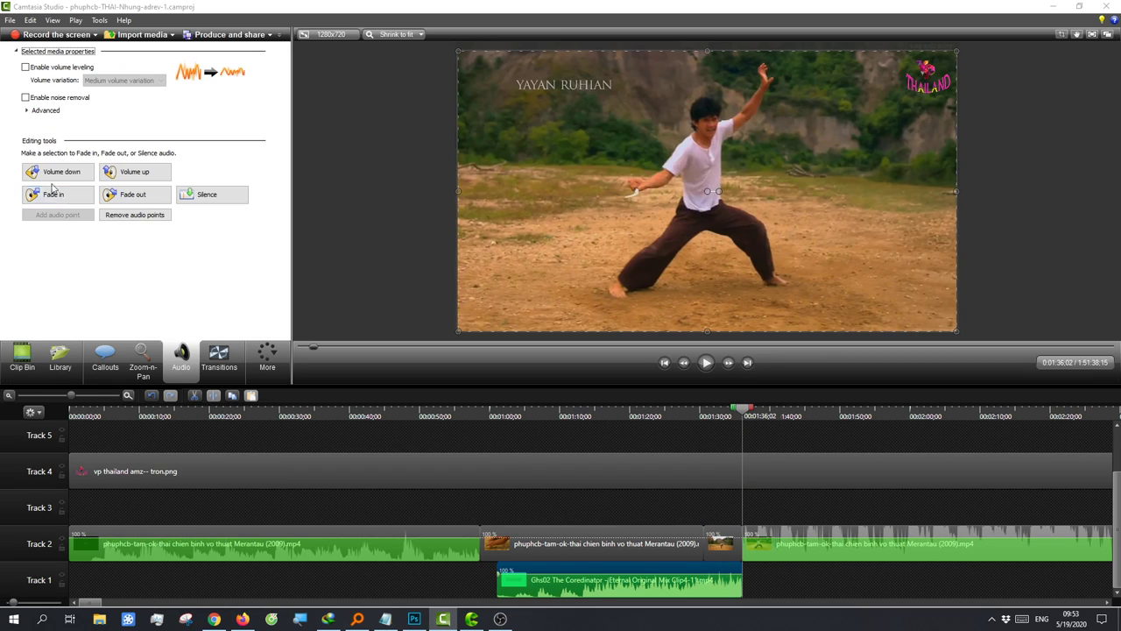
{"action": "left_click", "coordinate": [150, 204]}
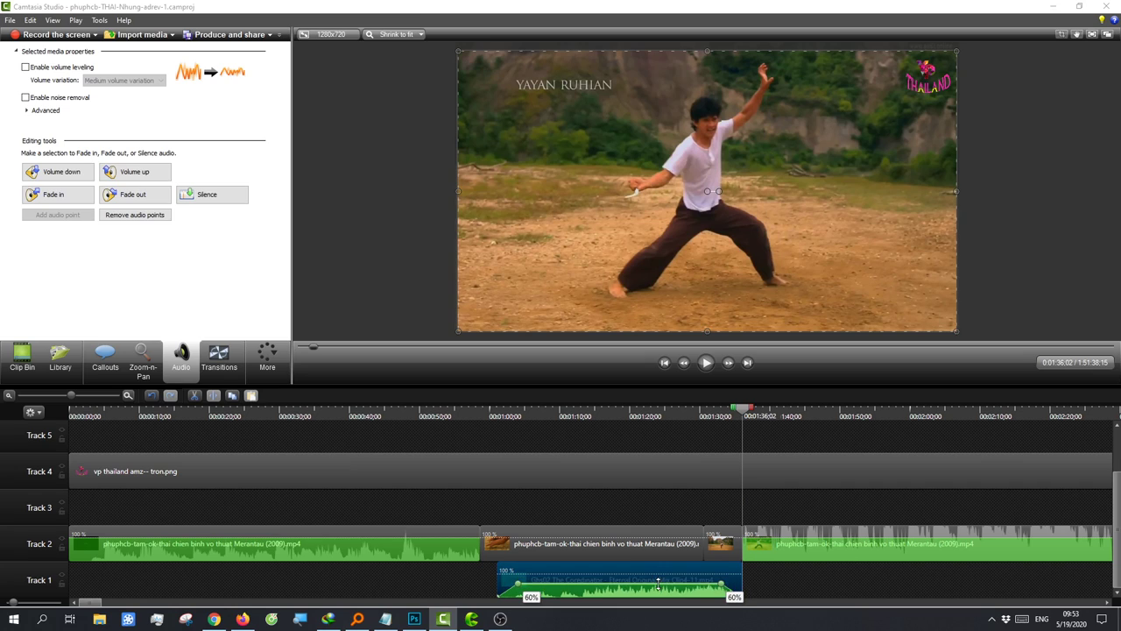
{"action": "left_click_drag", "start_coordinate": [656, 574], "coordinate": [657, 588]}
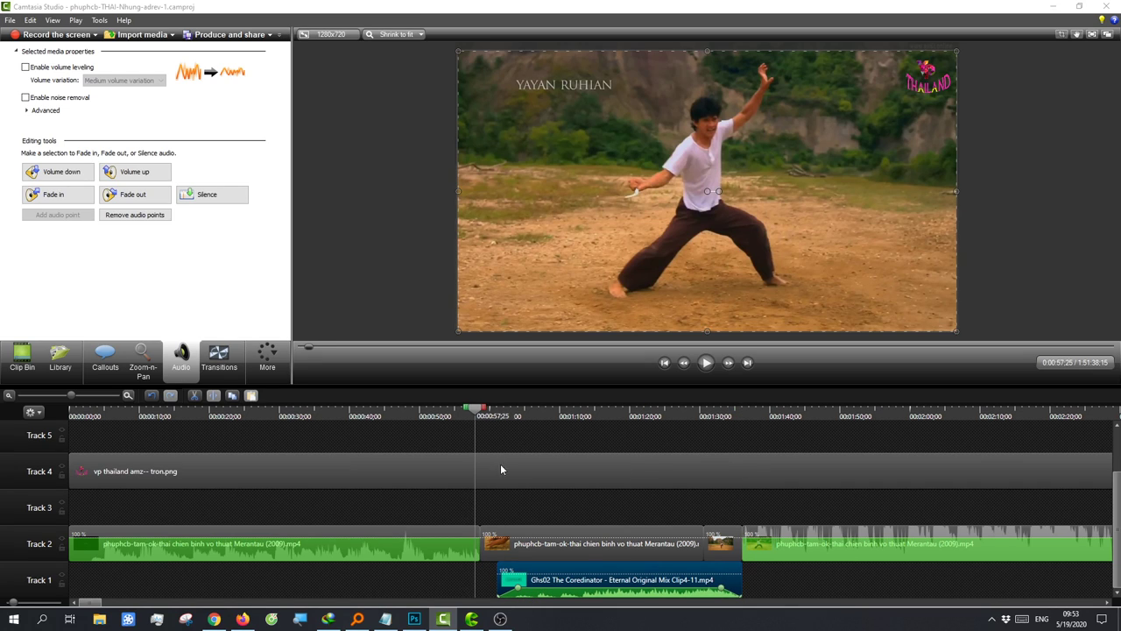
{"action": "left_click_drag", "start_coordinate": [487, 418], "coordinate": [497, 418]}
{"action": "left_click", "coordinate": [490, 556]}
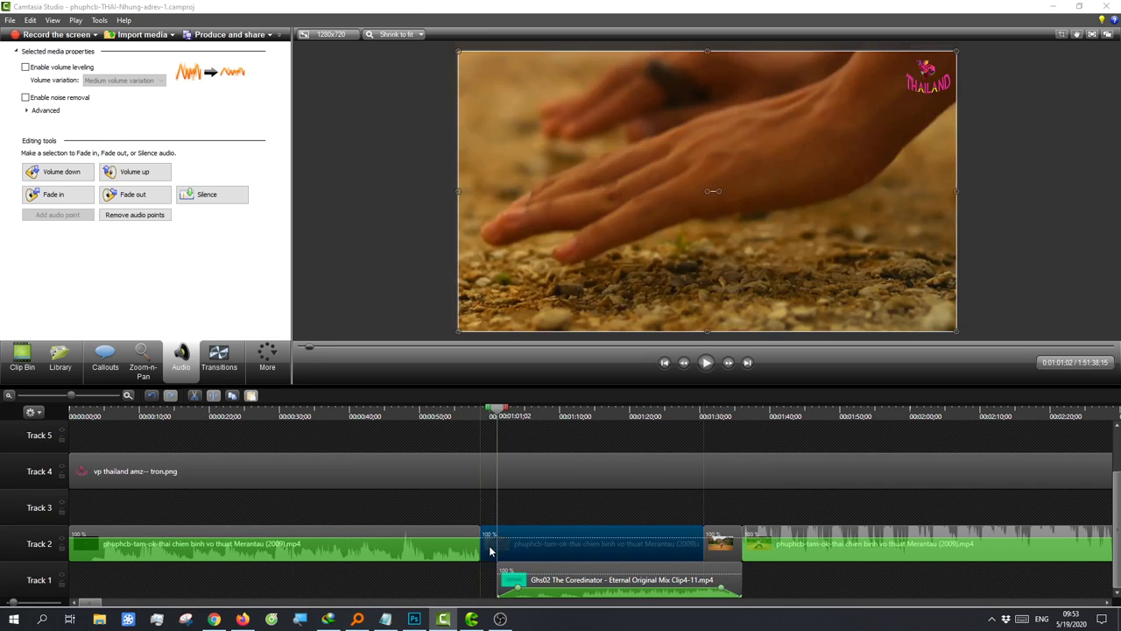
{"action": "left_click", "coordinate": [494, 549]}
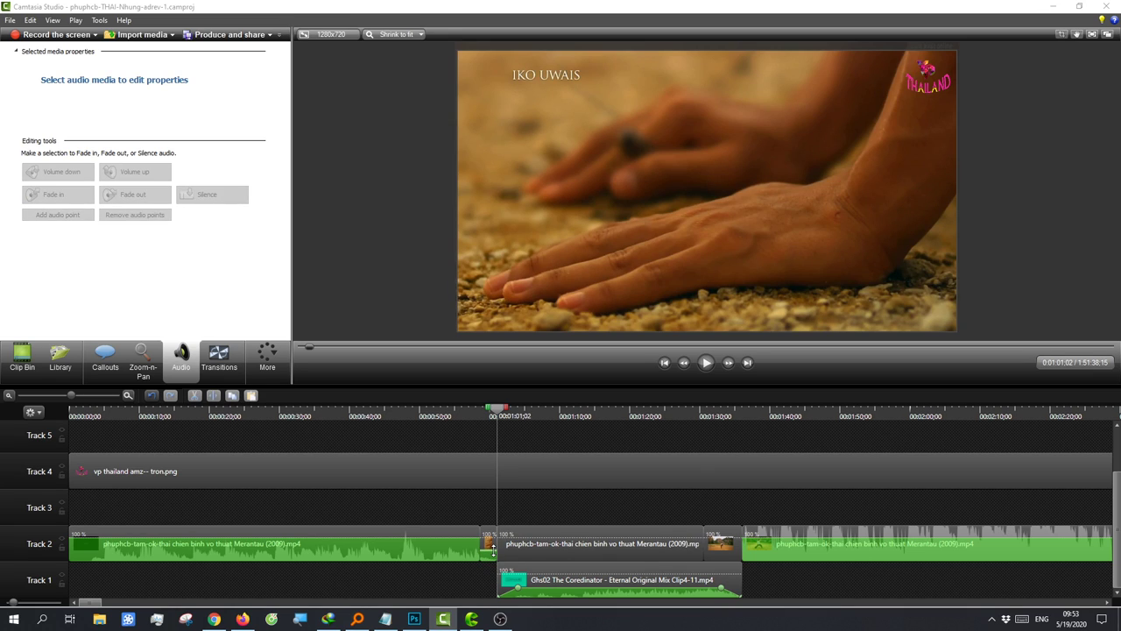
Step: Preview 1:01–1:38 and raise the volume near the Coredinator clip's end to readjust its fade-out
{"action": "key", "text": "space"}
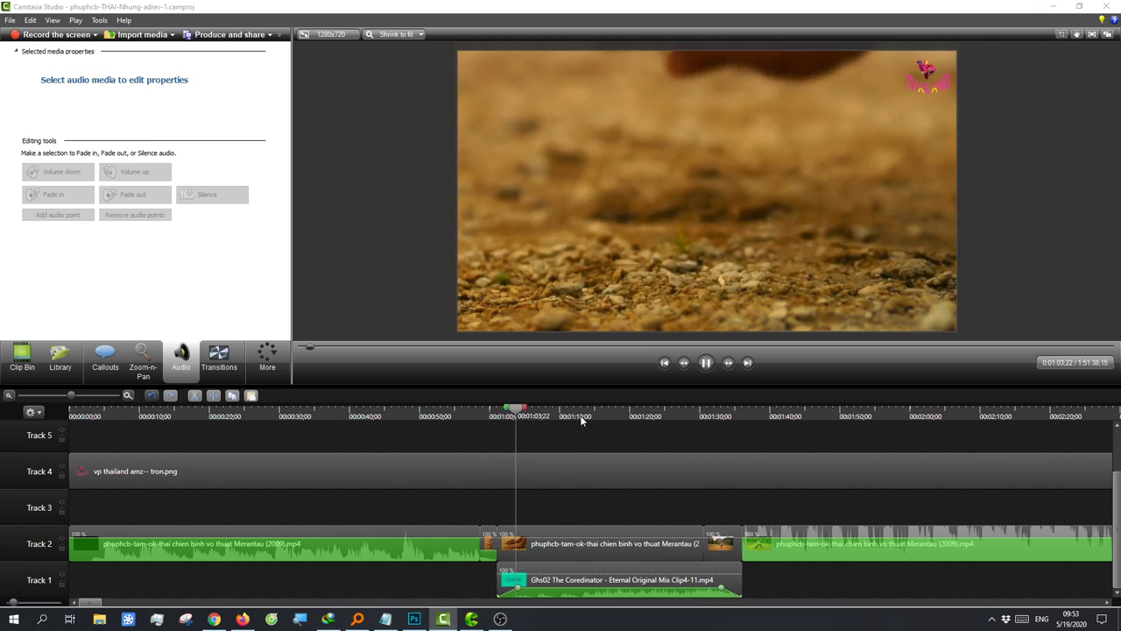
{"action": "left_click", "coordinate": [559, 416]}
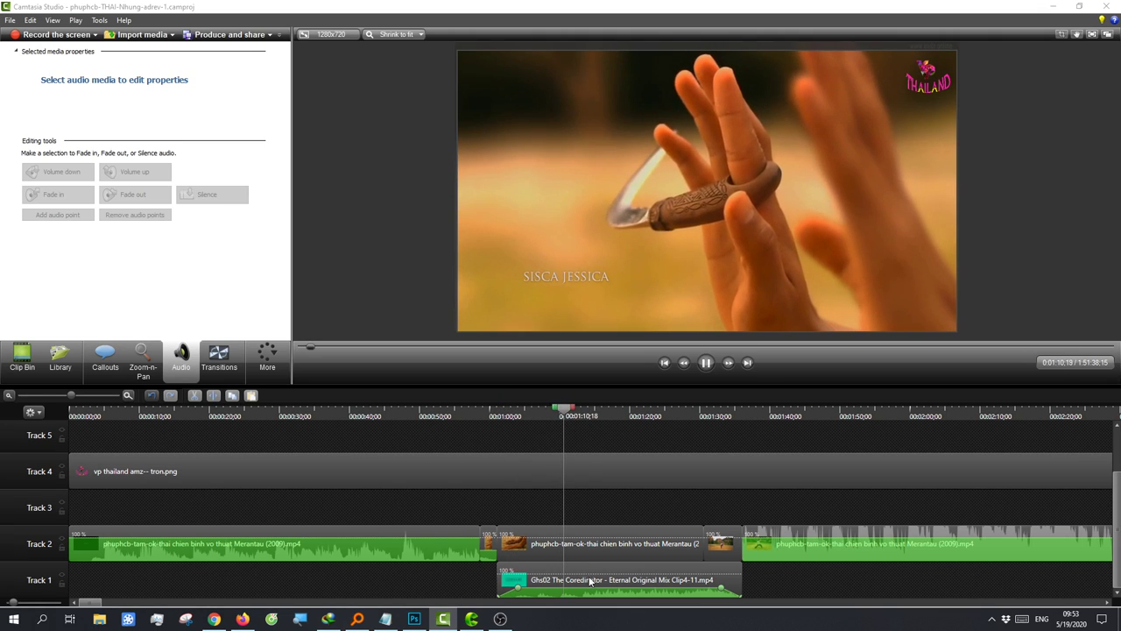
{"action": "left_click", "coordinate": [598, 580]}
{"action": "key", "text": "space"}
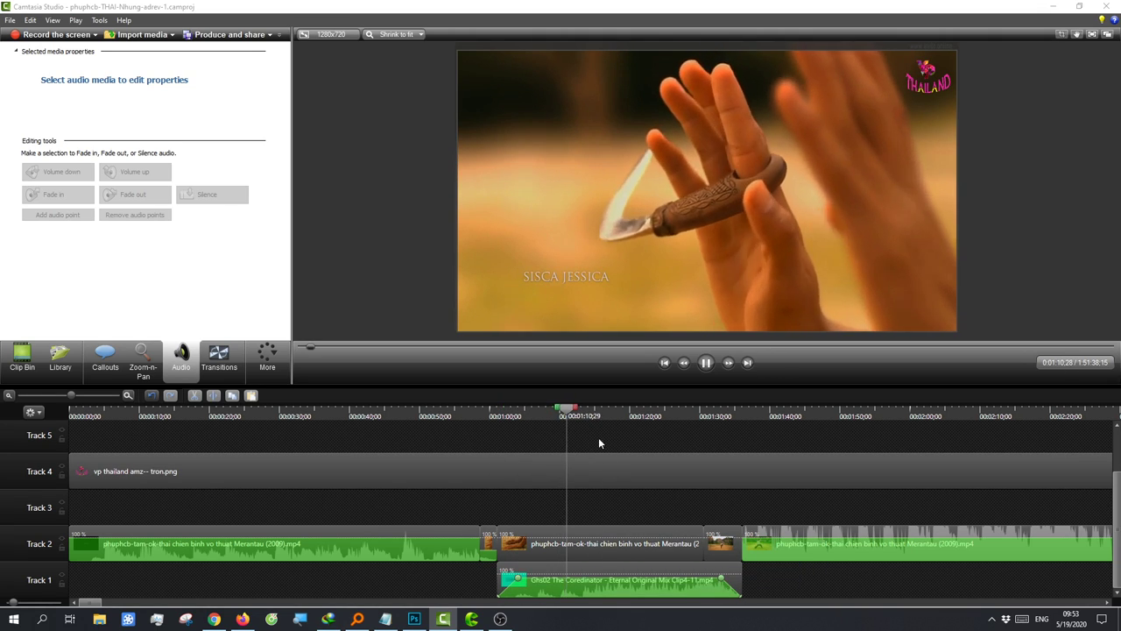
{"action": "left_click", "coordinate": [604, 413]}
{"action": "left_click", "coordinate": [687, 415]}
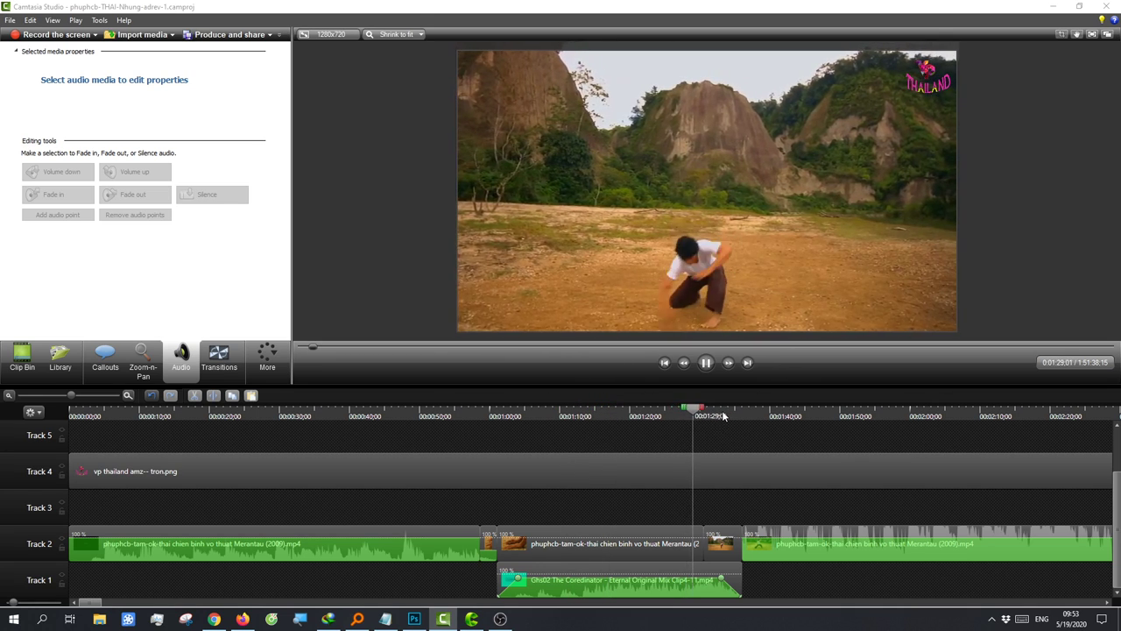
{"action": "left_click", "coordinate": [720, 417]}
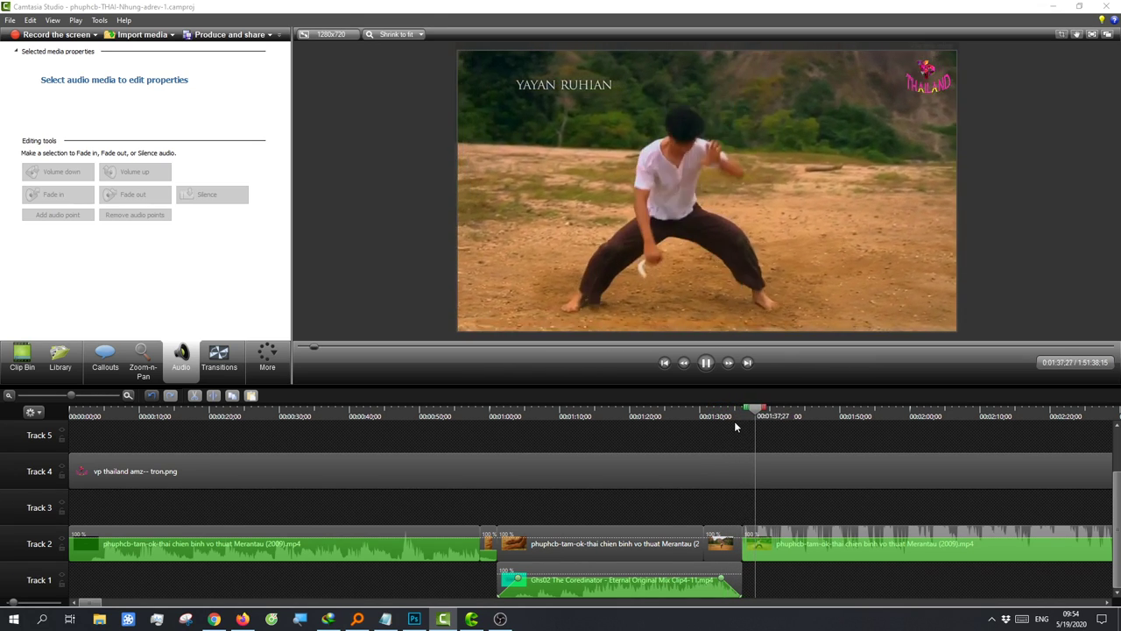
{"action": "key", "text": "space"}
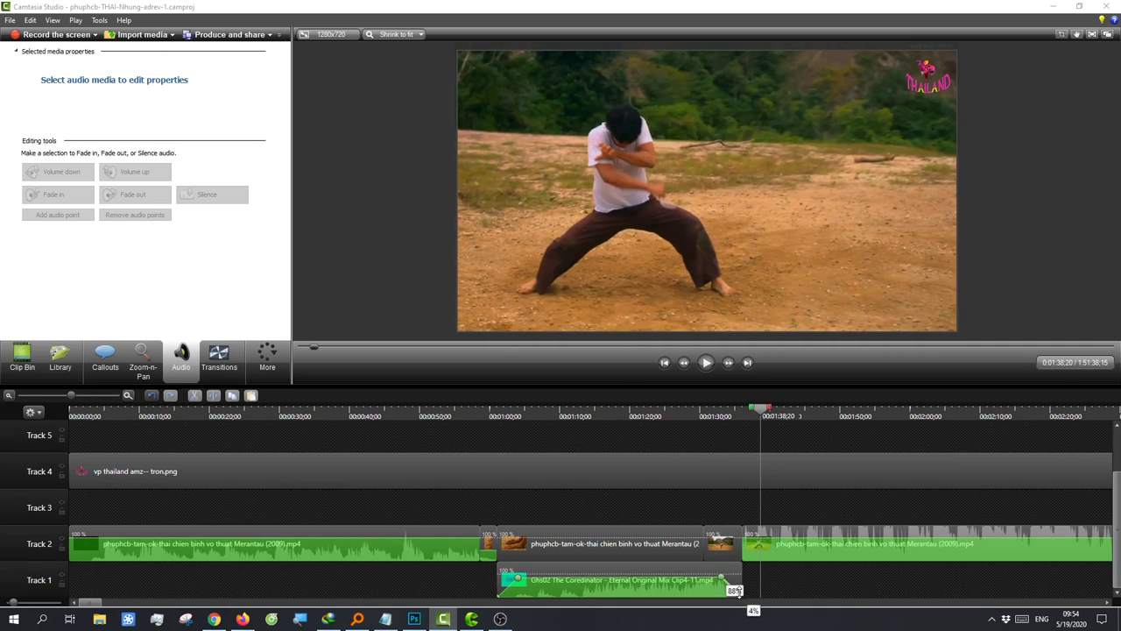
{"action": "left_click_drag", "start_coordinate": [735, 591], "coordinate": [744, 590]}
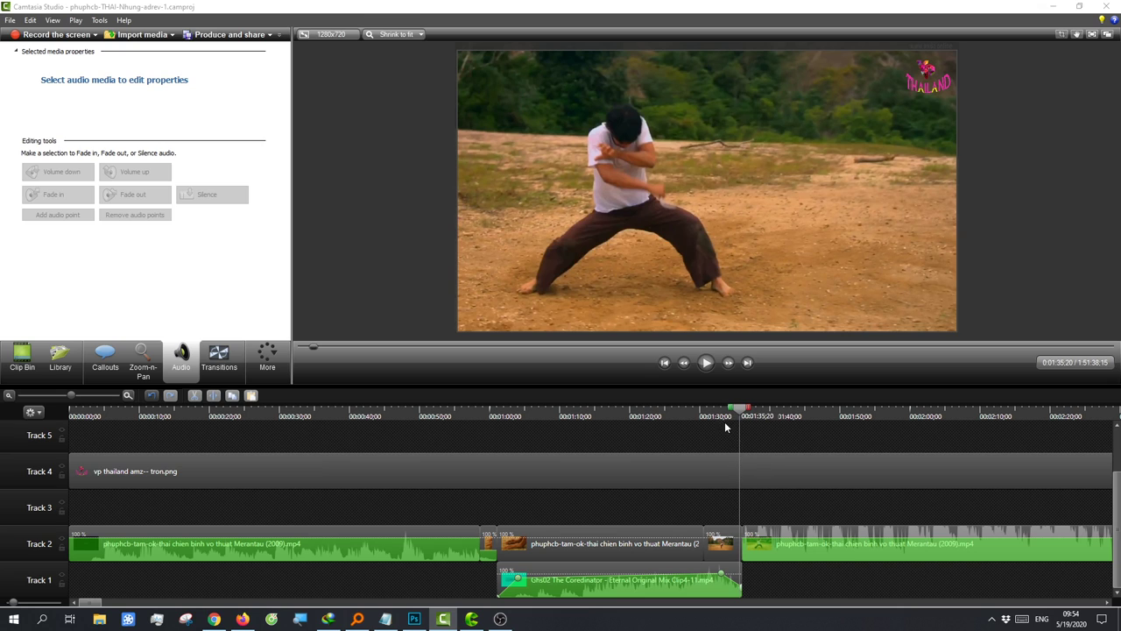
{"action": "key", "text": "space"}
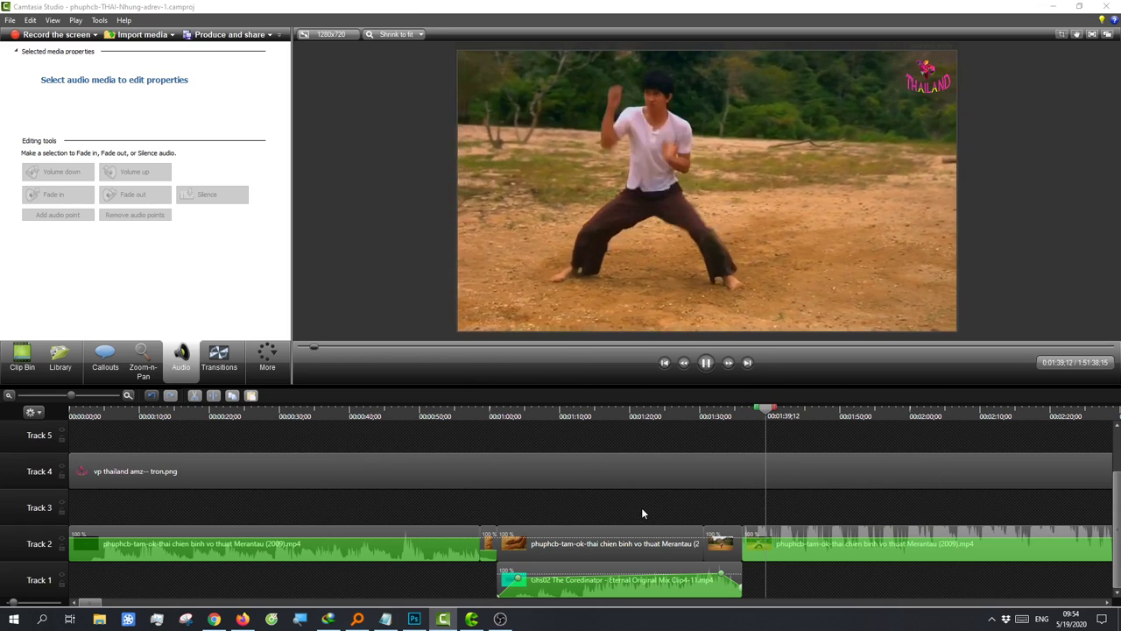
Step: Scroll the timeline to 0:04:14;08 and select the Merantau film clip on Track 2
{"action": "left_click", "coordinate": [64, 396]}
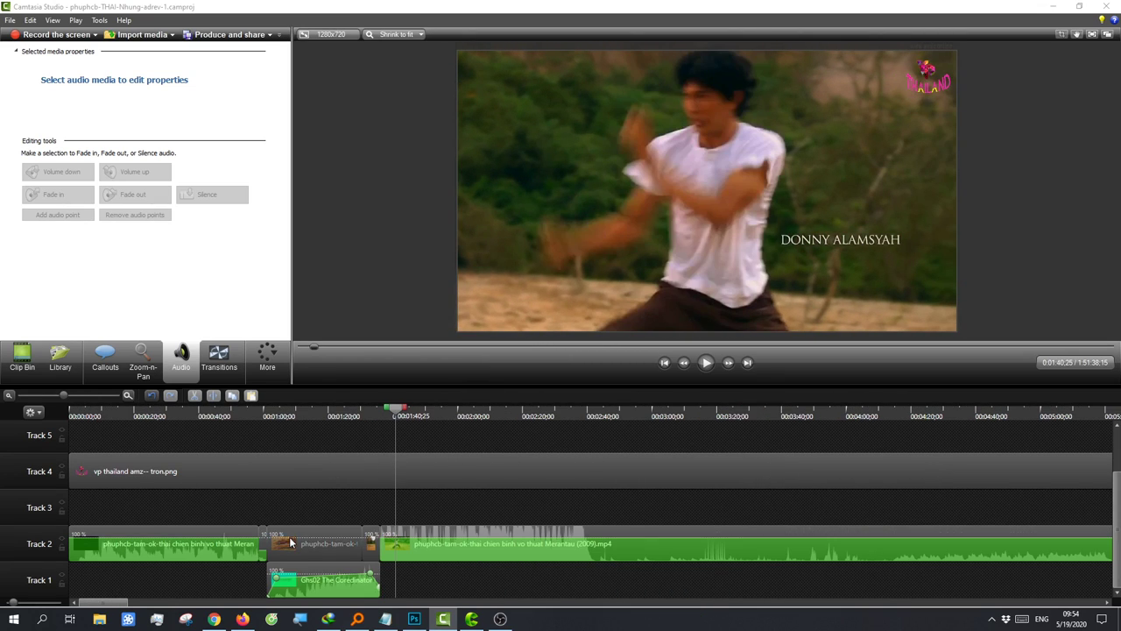
{"action": "scroll", "coordinate": [121, 606], "scroll_direction": "right", "scroll_amount": 3}
{"action": "scroll", "coordinate": [121, 607], "scroll_direction": "right", "scroll_amount": 1}
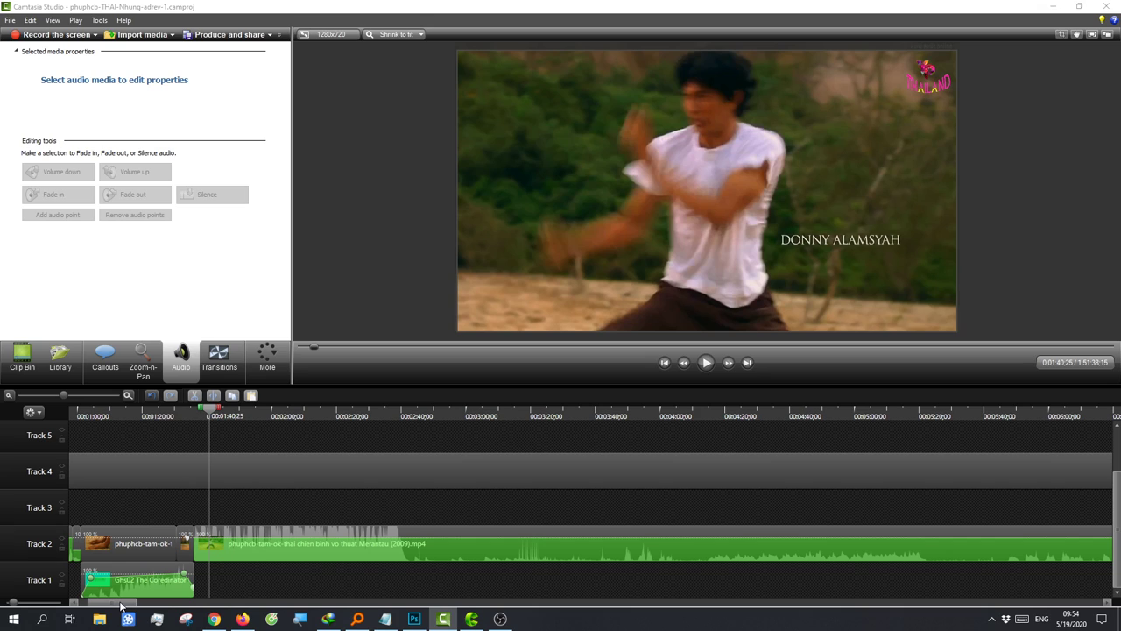
{"action": "scroll", "coordinate": [112, 607], "scroll_direction": "right", "scroll_amount": 5}
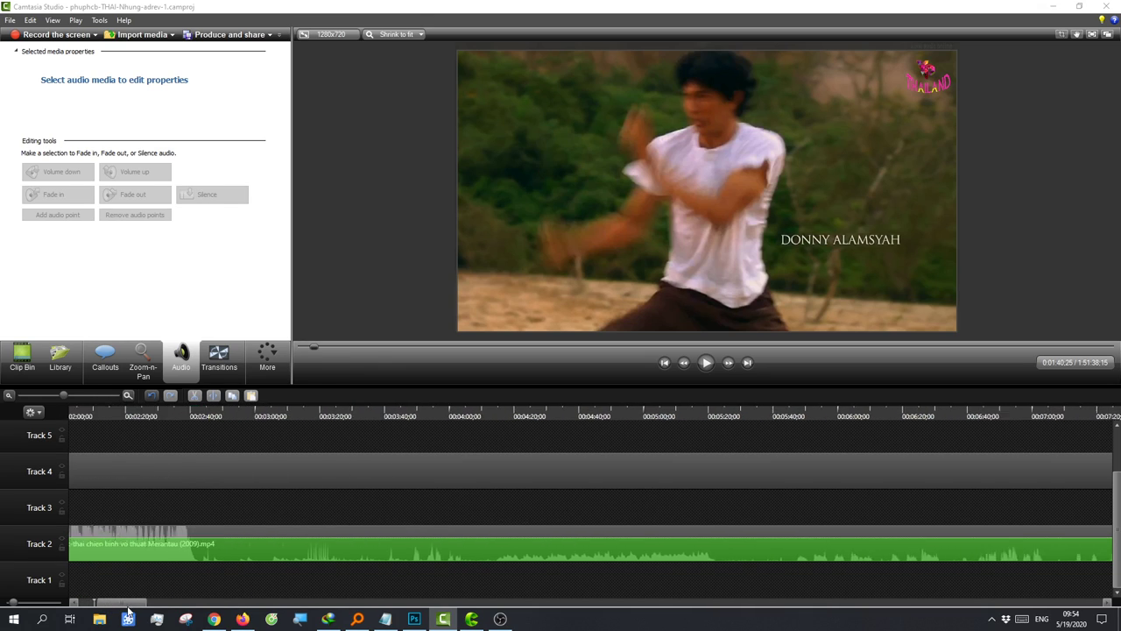
{"action": "left_click", "coordinate": [275, 416]}
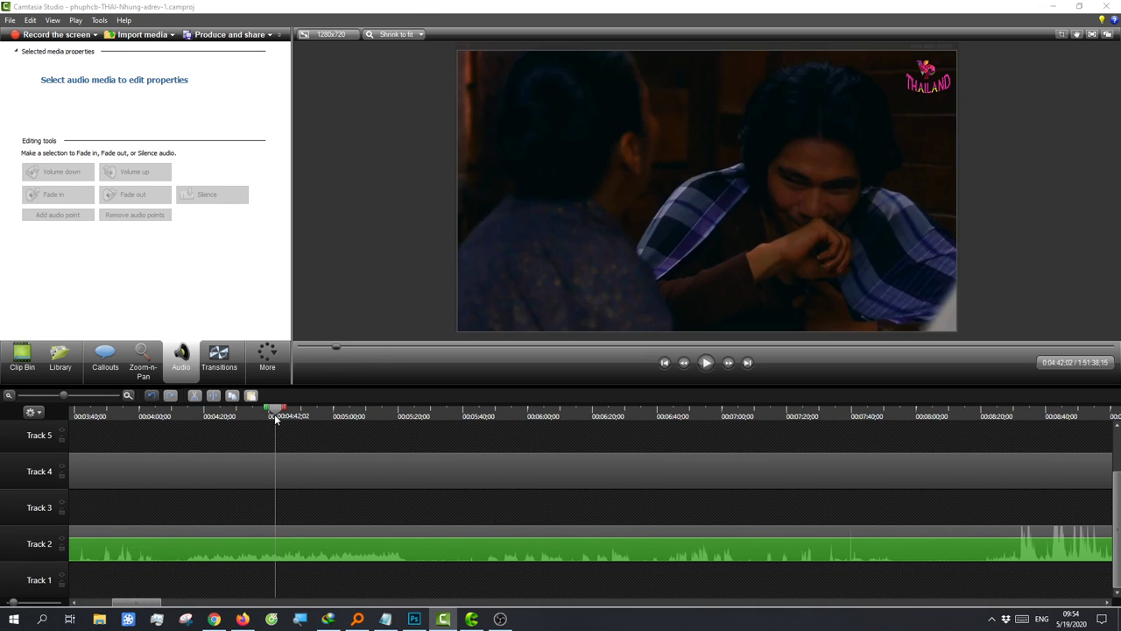
{"action": "left_click", "coordinate": [174, 417]}
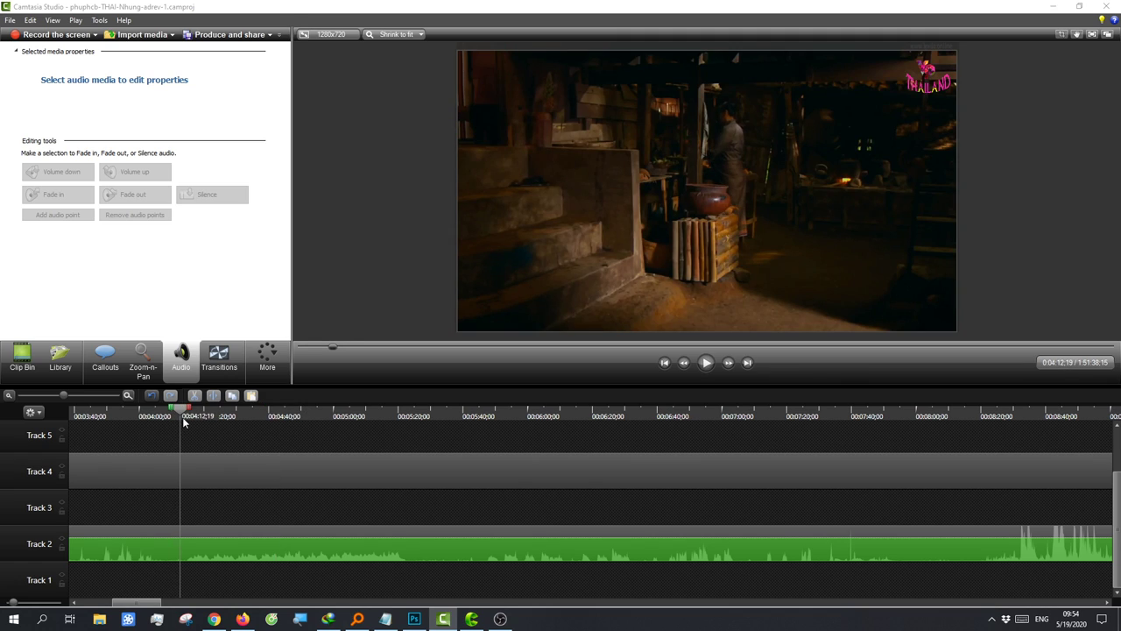
{"action": "left_click_drag", "start_coordinate": [174, 417], "coordinate": [186, 418]}
{"action": "left_click", "coordinate": [360, 418]}
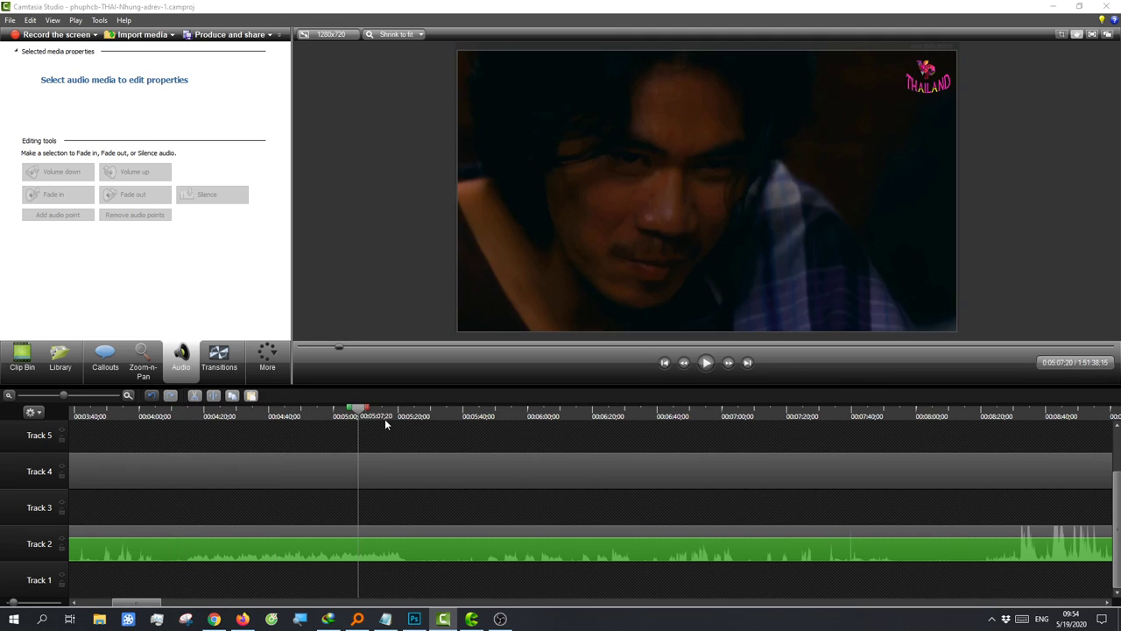
{"action": "left_click", "coordinate": [387, 418]}
{"action": "key", "text": "space"}
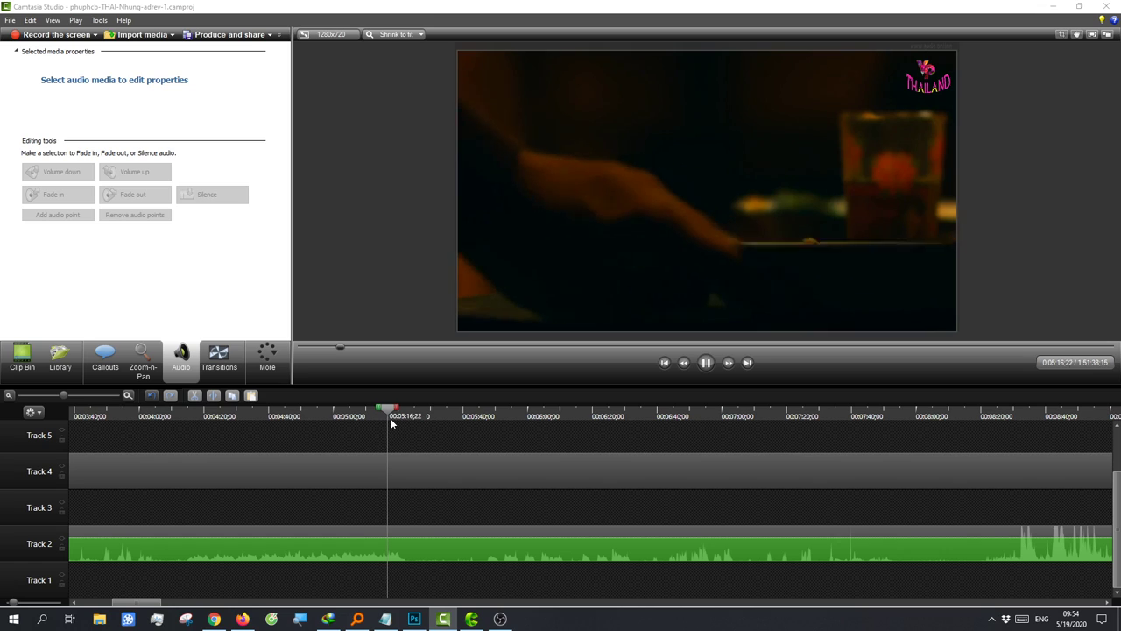
{"action": "left_click", "coordinate": [185, 408]}
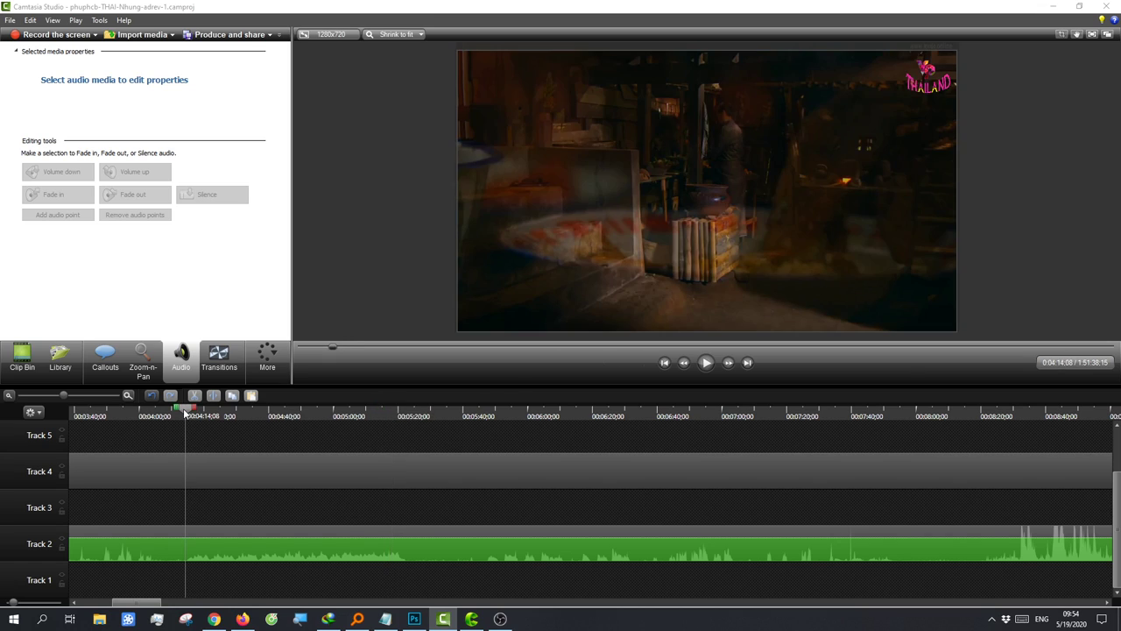
{"action": "left_click", "coordinate": [201, 559]}
Step: Split the film at 0:04:14;08 and 0:05:13, isolating the stretch between them
{"action": "key", "text": "s"}
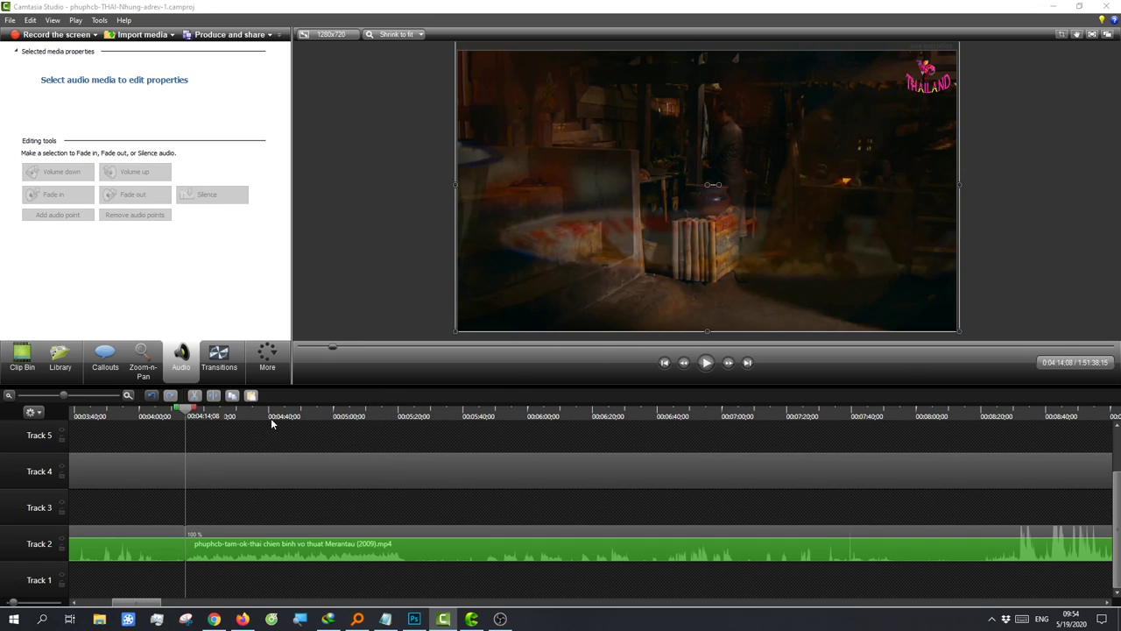
{"action": "left_click_drag", "start_coordinate": [199, 417], "coordinate": [305, 424]}
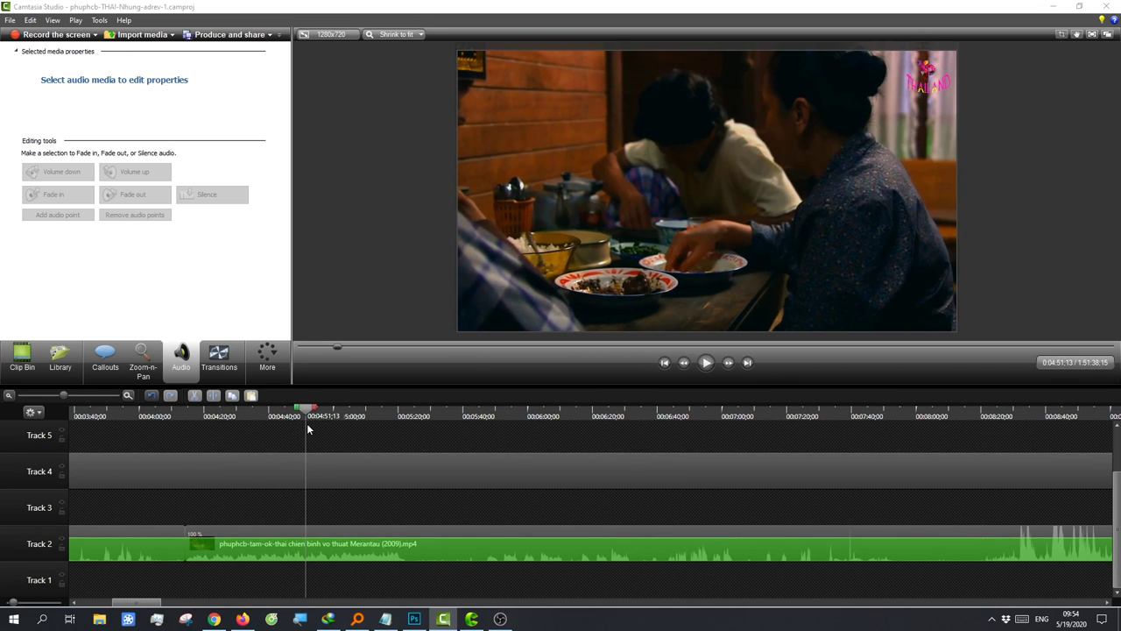
{"action": "left_click_drag", "start_coordinate": [305, 424], "coordinate": [340, 417]}
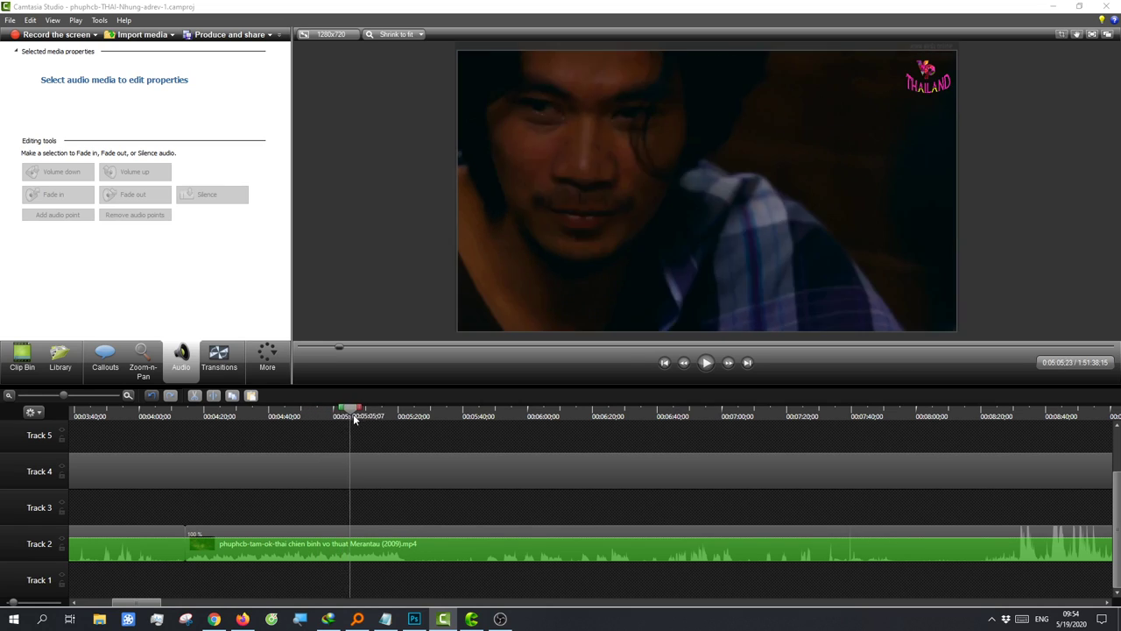
{"action": "left_click_drag", "start_coordinate": [342, 418], "coordinate": [382, 419]}
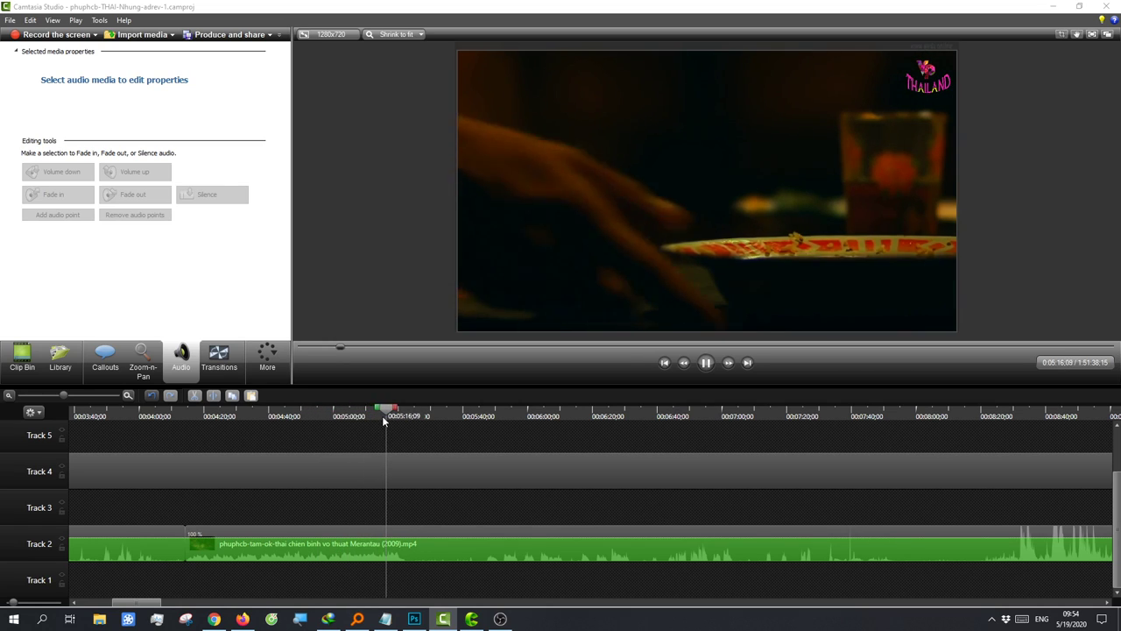
{"action": "left_click", "coordinate": [377, 415]}
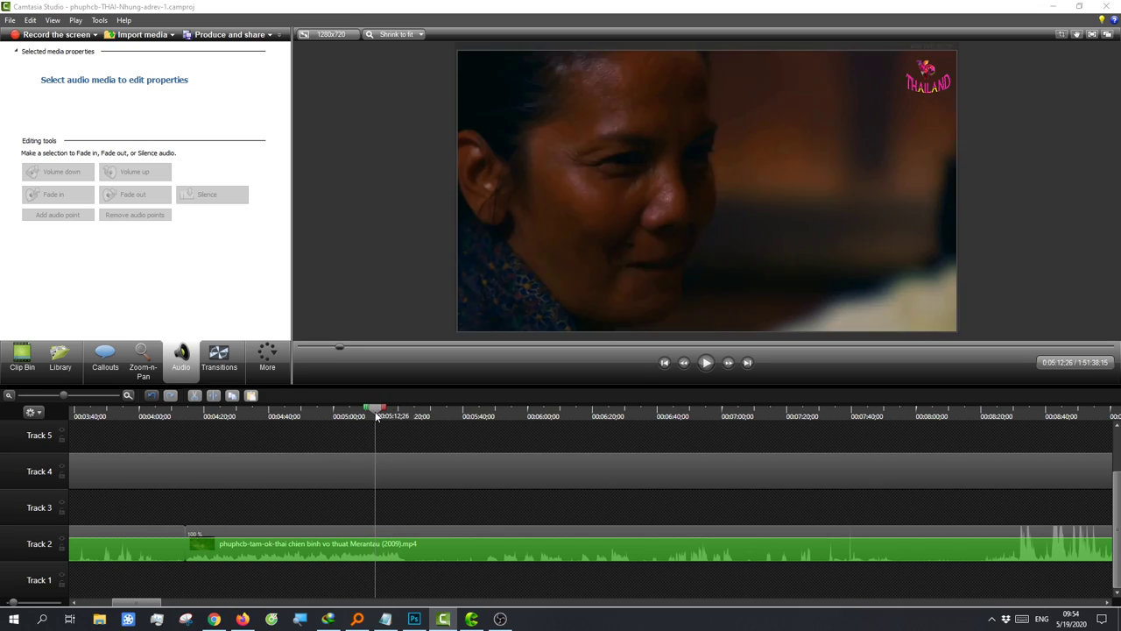
{"action": "key", "text": "s"}
{"action": "left_click", "coordinate": [333, 558]}
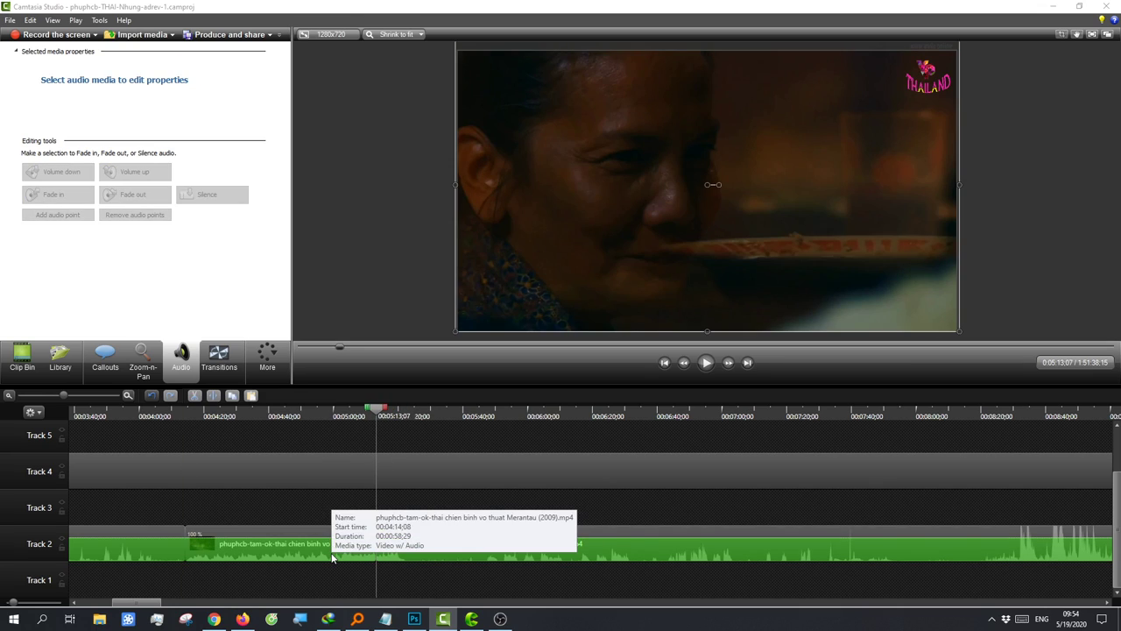
{"action": "left_click", "coordinate": [333, 574]}
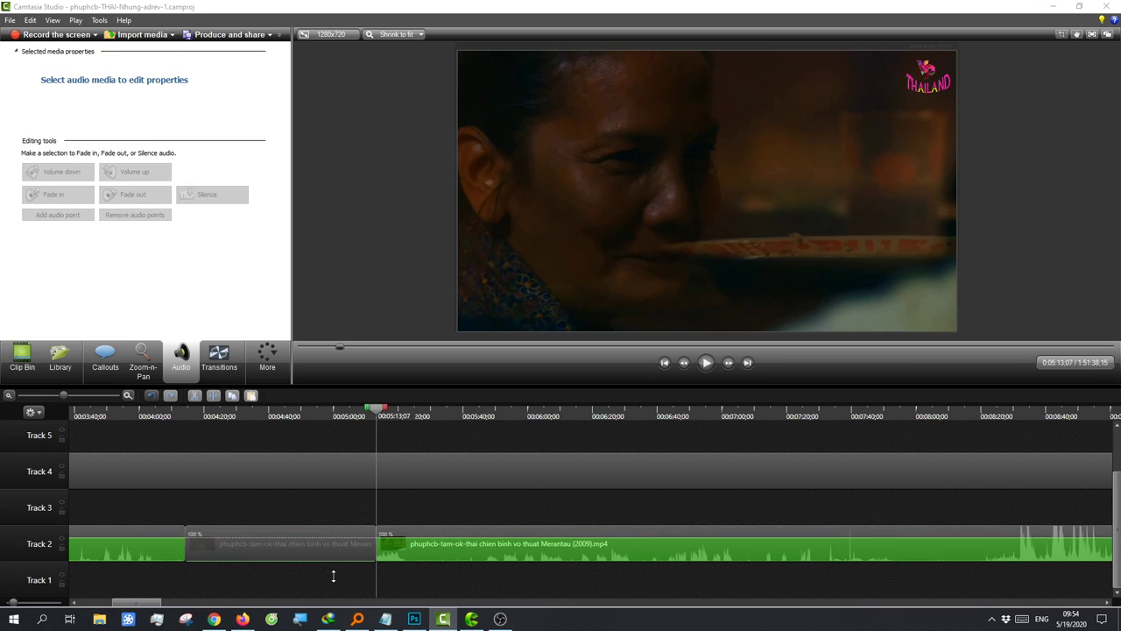
Step: Place Forget Autumn afternoon on Track 3 and cut it off at 0:05:13
{"action": "left_click", "coordinate": [22, 355]}
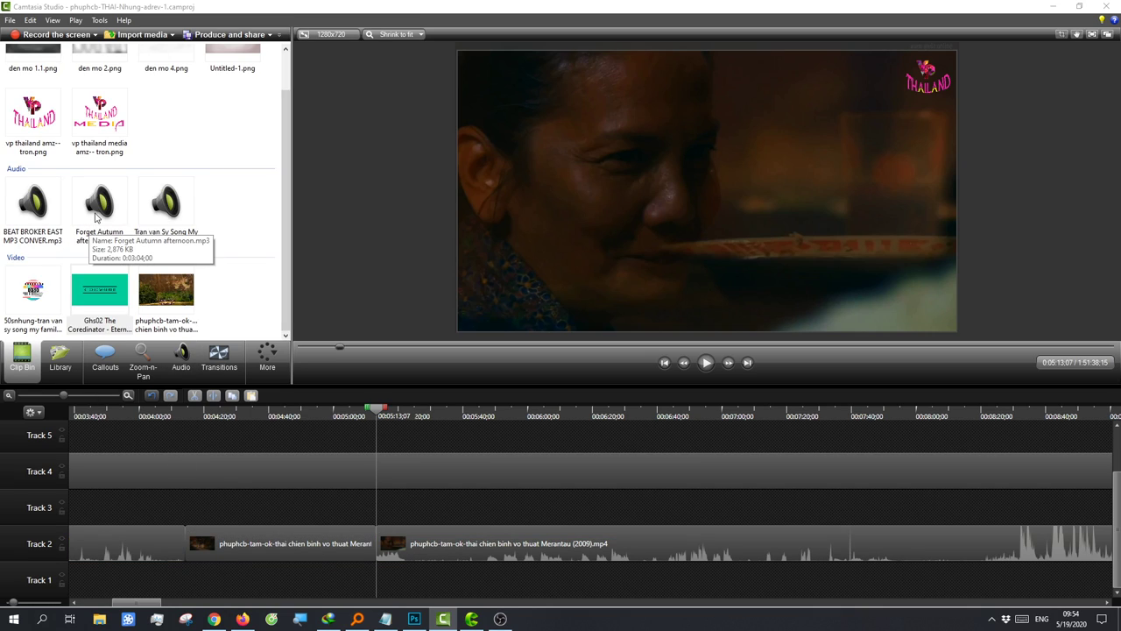
{"action": "left_click_drag", "start_coordinate": [93, 217], "coordinate": [175, 441]}
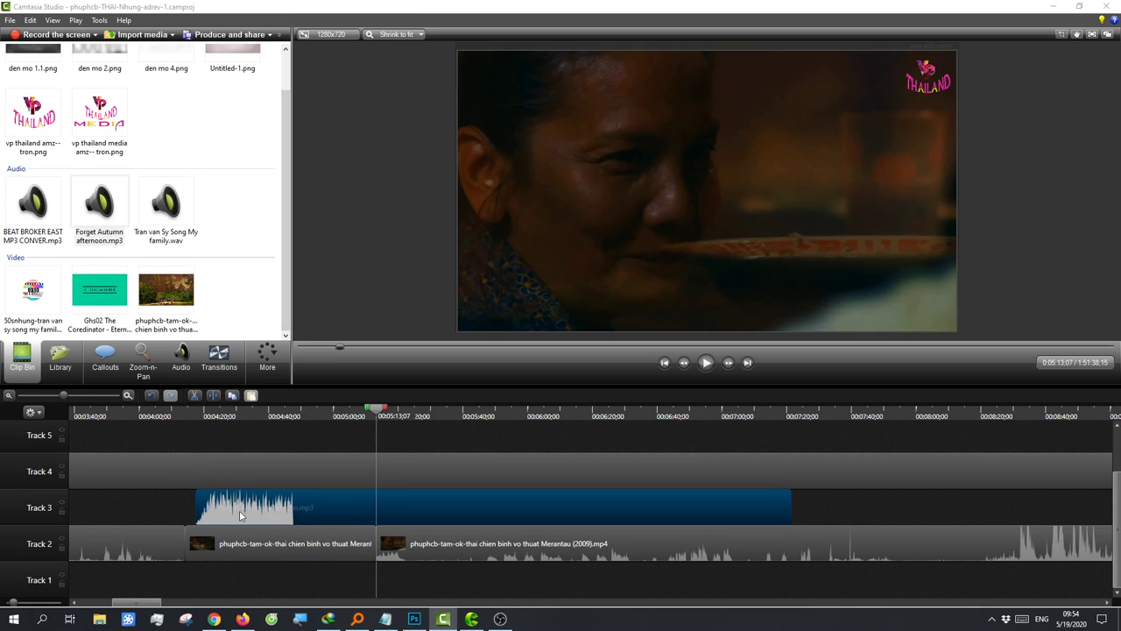
{"action": "left_click_drag", "start_coordinate": [217, 509], "coordinate": [229, 511]}
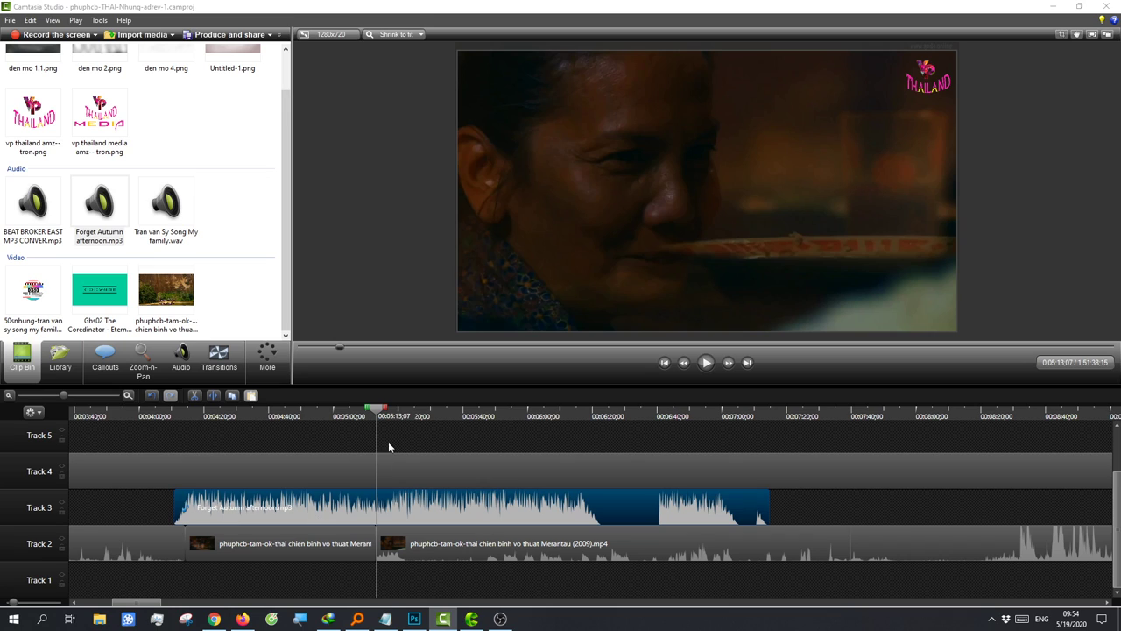
{"action": "left_click", "coordinate": [380, 420]}
{"action": "key", "text": "s"}
{"action": "left_click", "coordinate": [391, 505]}
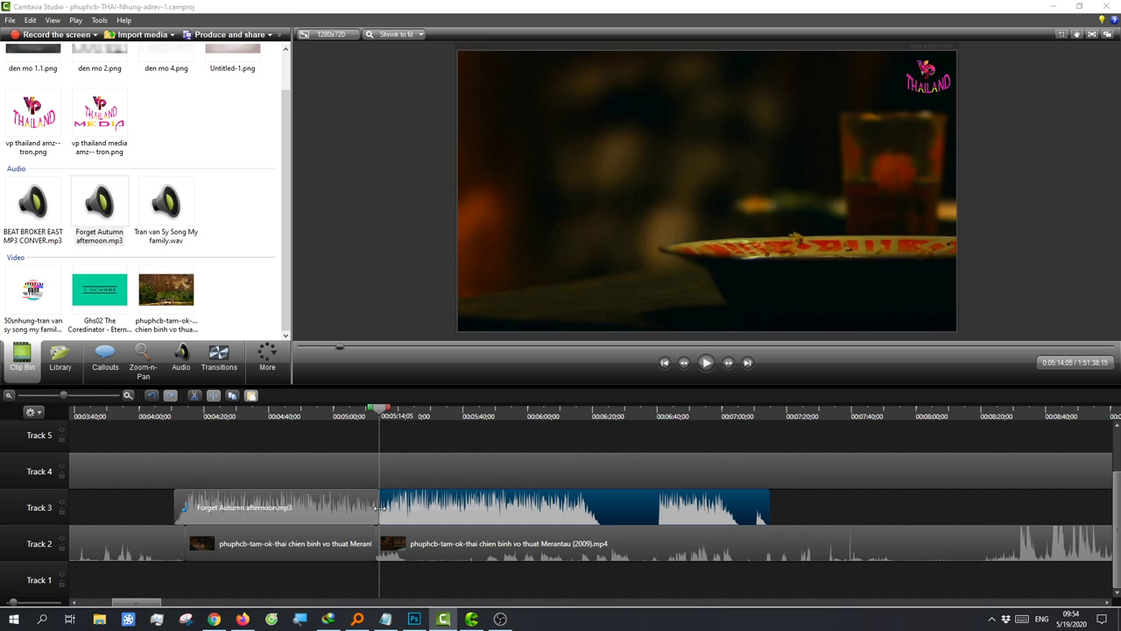
{"action": "key", "text": "Delete"}
Step: Fade out the Forget Autumn music, turn its volume well down, and preview the 4:14–5:13 mix
{"action": "left_click", "coordinate": [320, 508]}
{"action": "left_click", "coordinate": [181, 359]}
{"action": "left_click", "coordinate": [133, 194]}
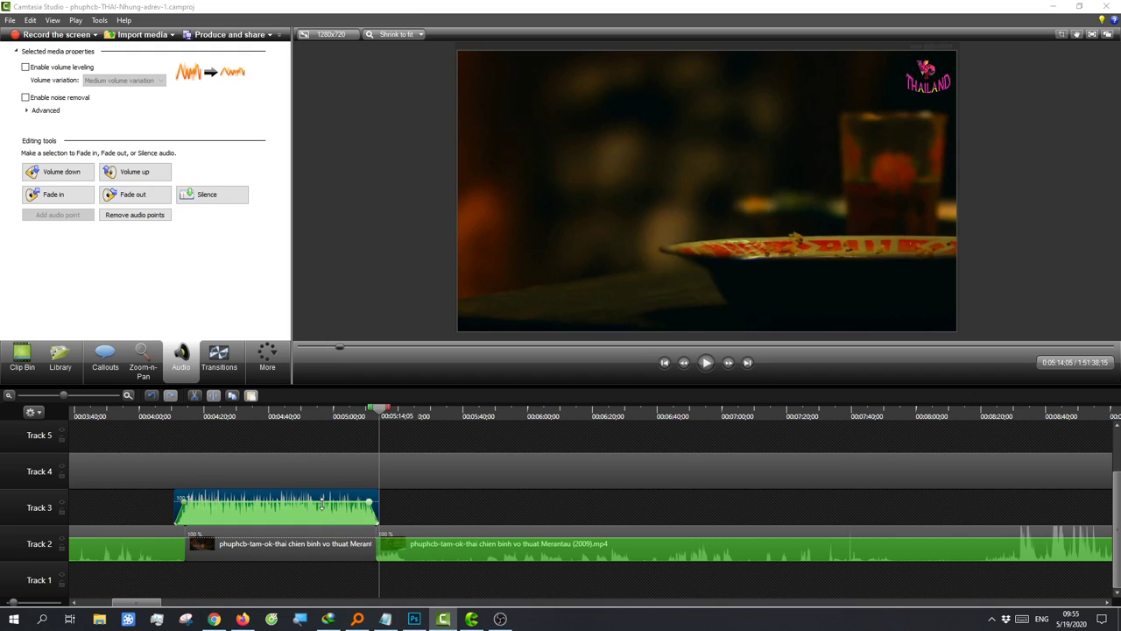
{"action": "left_click_drag", "start_coordinate": [321, 502], "coordinate": [321, 521]}
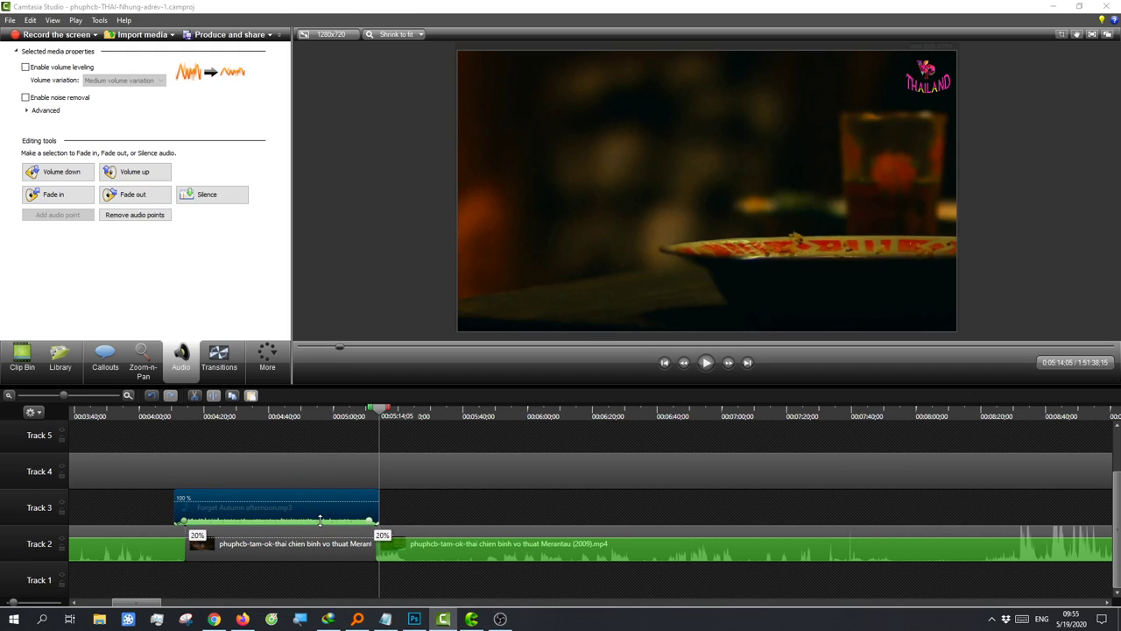
{"action": "left_click", "coordinate": [185, 414]}
{"action": "key", "text": "space"}
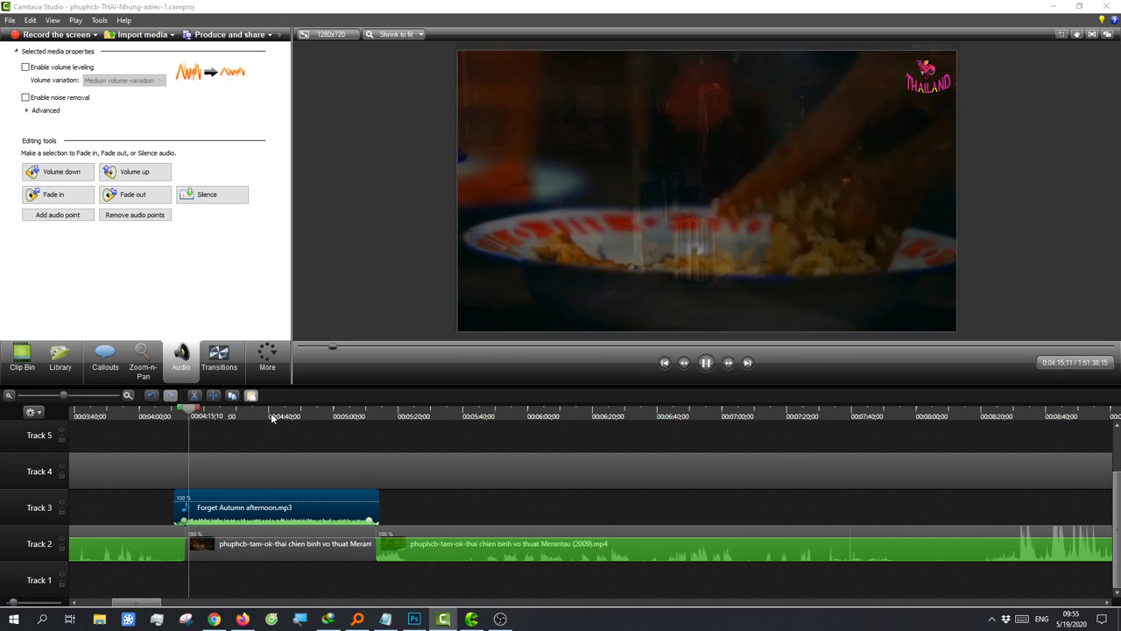
{"action": "left_click", "coordinate": [272, 413]}
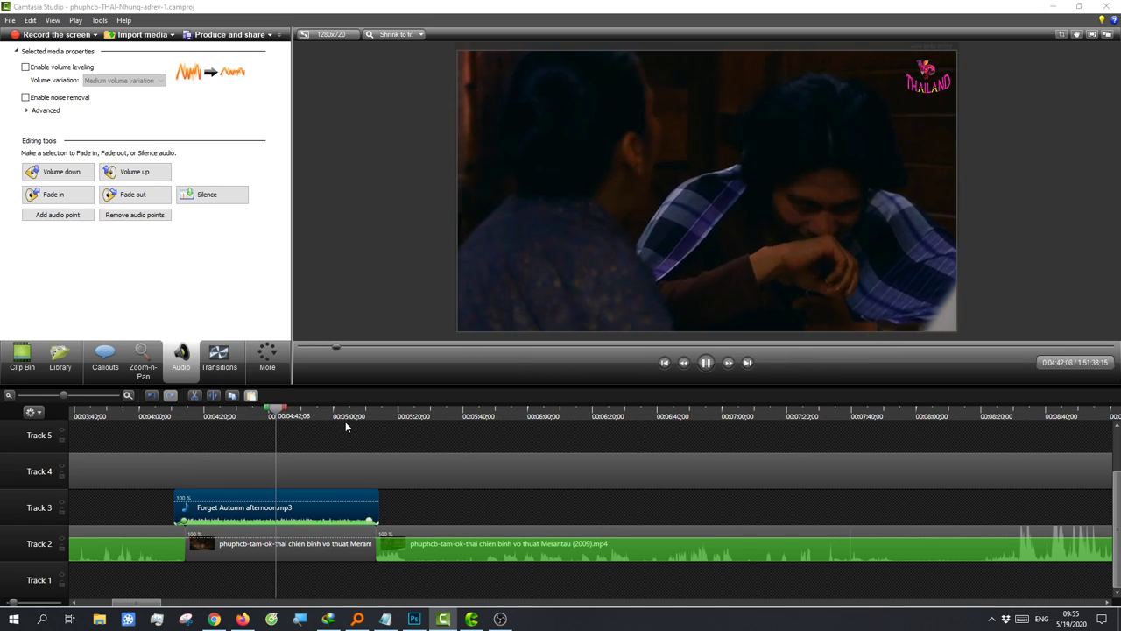
{"action": "left_click", "coordinate": [359, 415]}
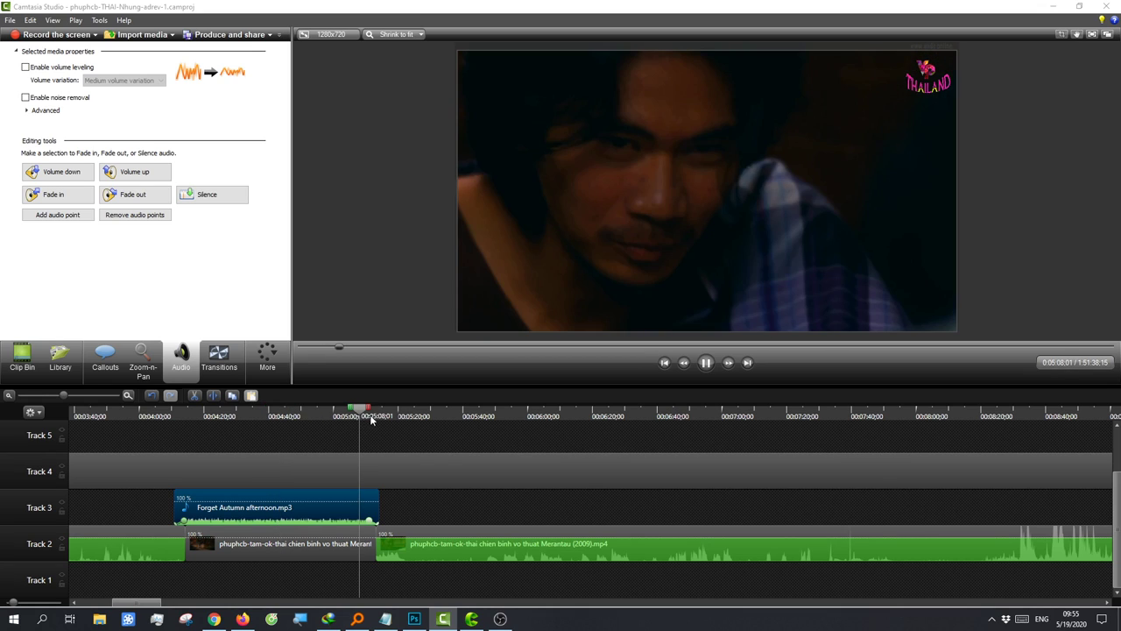
{"action": "left_click", "coordinate": [372, 416]}
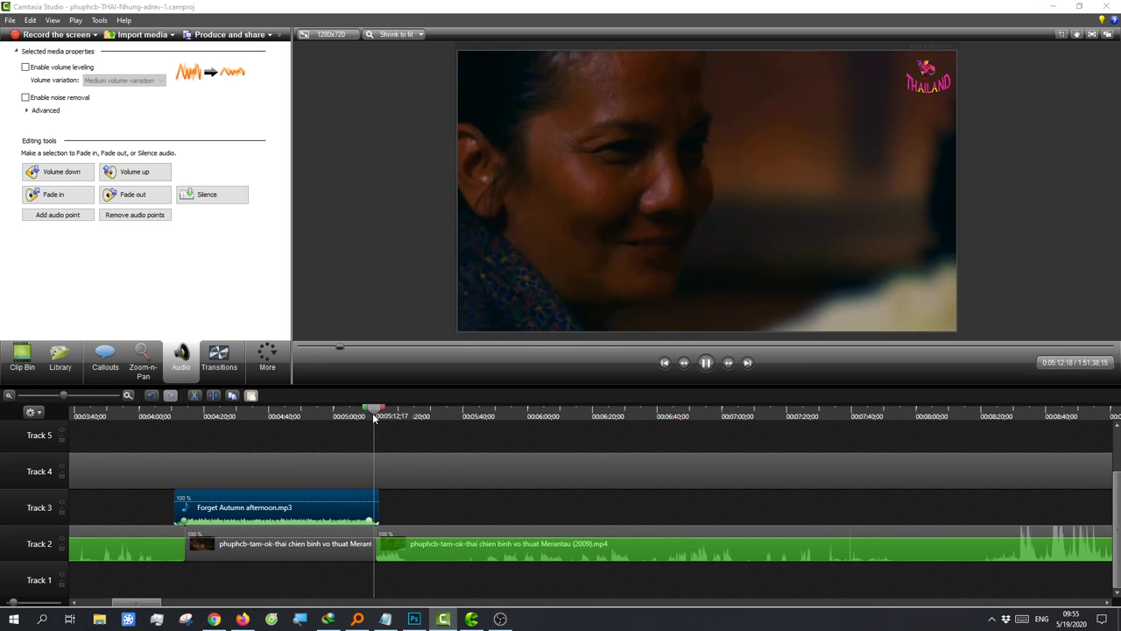
{"action": "key", "text": "space"}
Step: Zoom the timeline out and preview the film around 0:22–0:24
{"action": "left_click", "coordinate": [57, 394]}
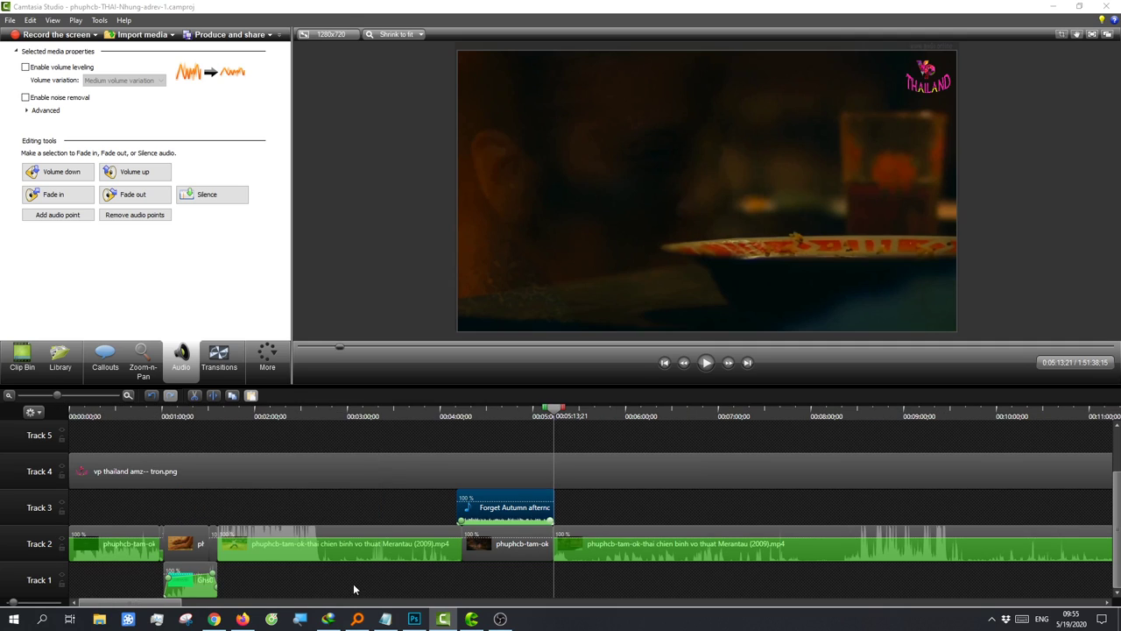
{"action": "mouse_move", "coordinate": [162, 603]}
{"action": "left_mouse_down"}
{"action": "mouse_move", "coordinate": [350, 618]}
{"action": "mouse_move", "coordinate": [357, 587]}
{"action": "left_mouse_up"}
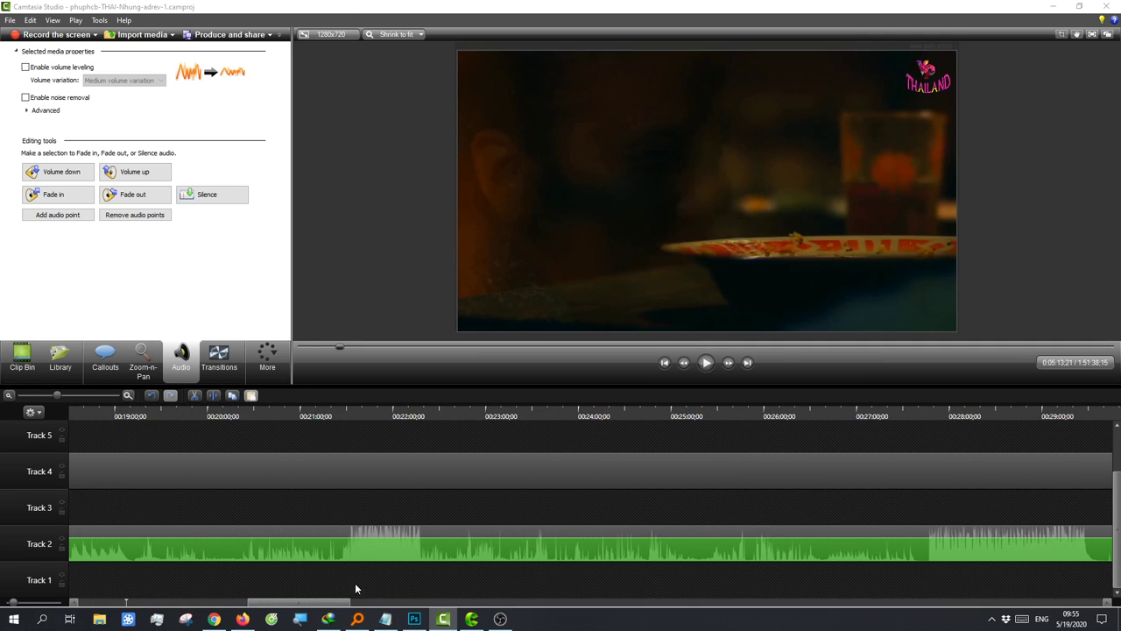
{"action": "left_click", "coordinate": [393, 417]}
{"action": "left_click", "coordinate": [543, 416]}
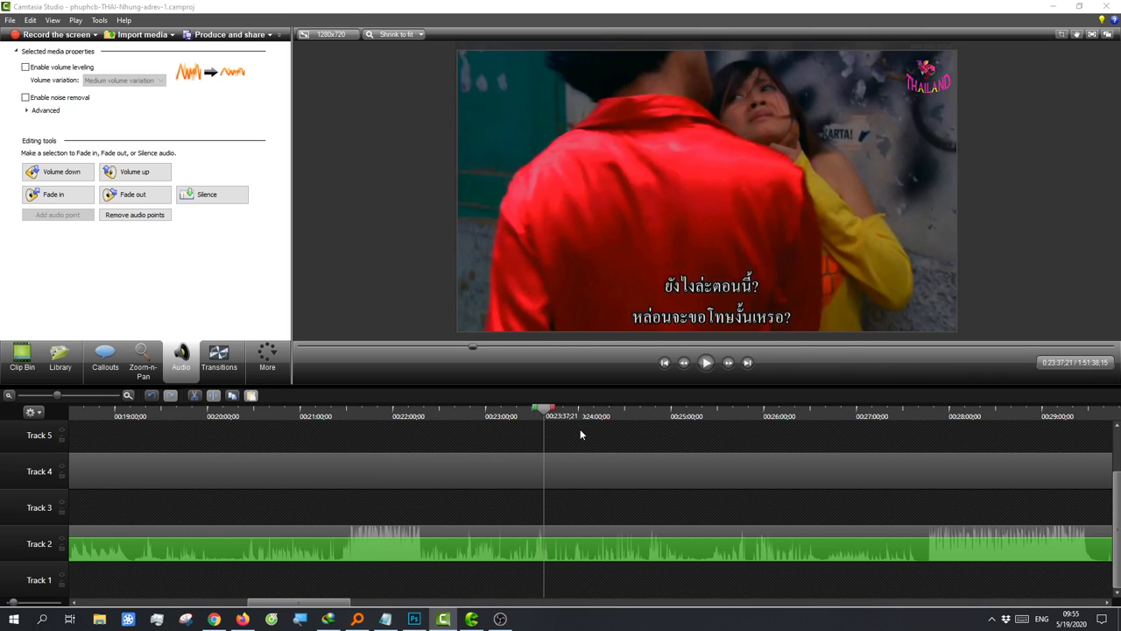
{"action": "left_click", "coordinate": [594, 420]}
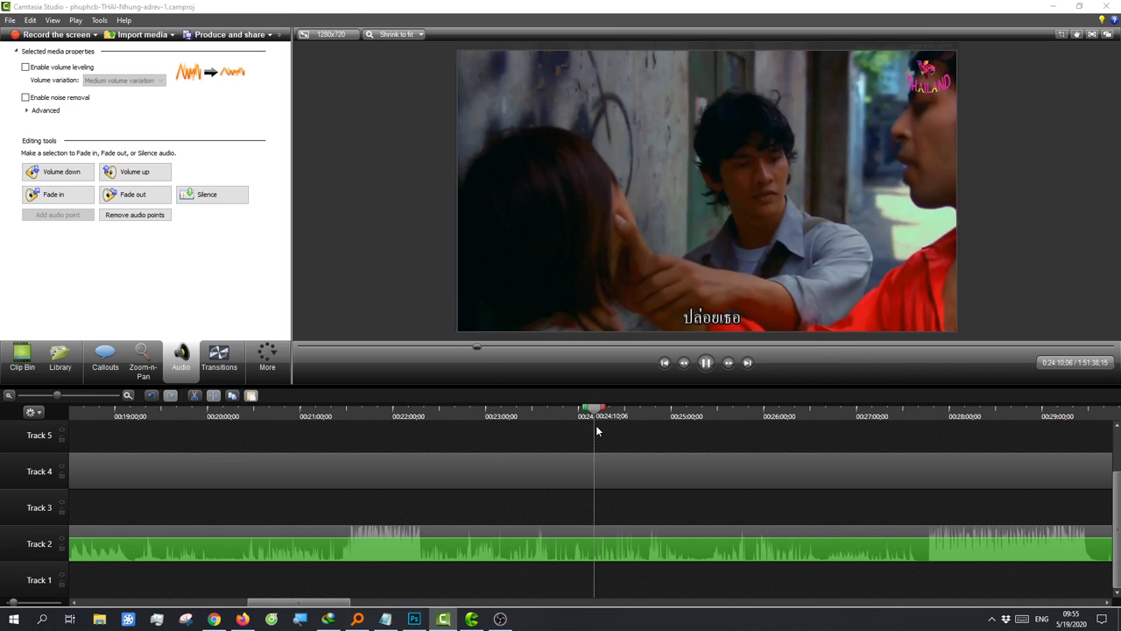
{"action": "key", "text": "space"}
Step: Scroll to the film's end and position the playhead at the MERANTAU title near 1:46:20
{"action": "left_click_drag", "start_coordinate": [299, 602], "coordinate": [1038, 617]}
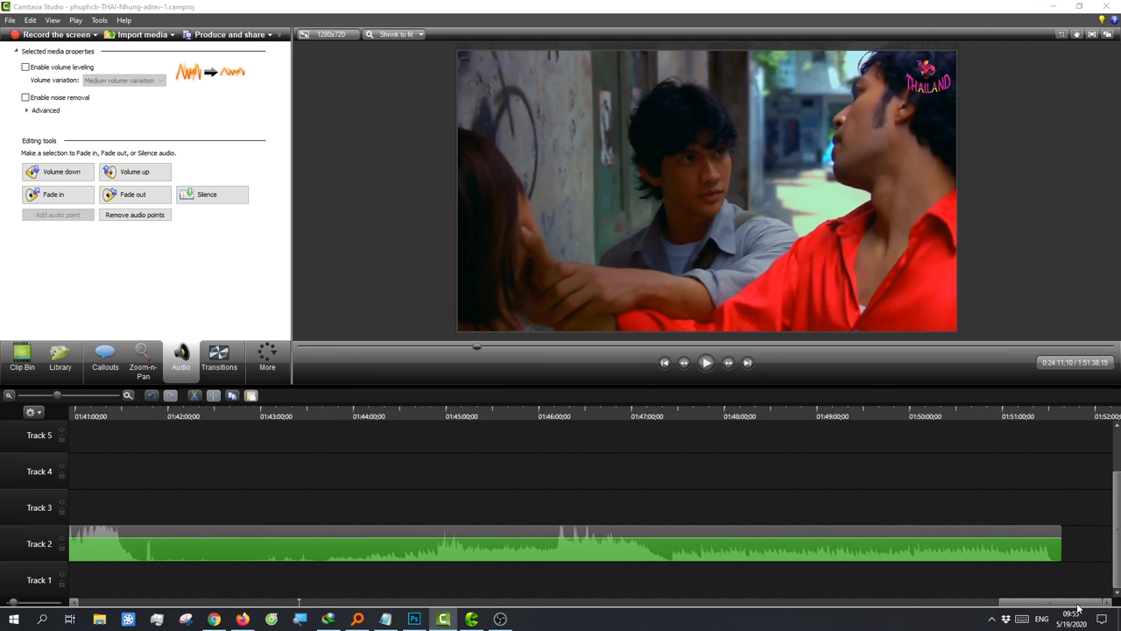
{"action": "left_click_drag", "start_coordinate": [1038, 618], "coordinate": [1079, 618]}
{"action": "left_click_drag", "start_coordinate": [785, 410], "coordinate": [574, 414]}
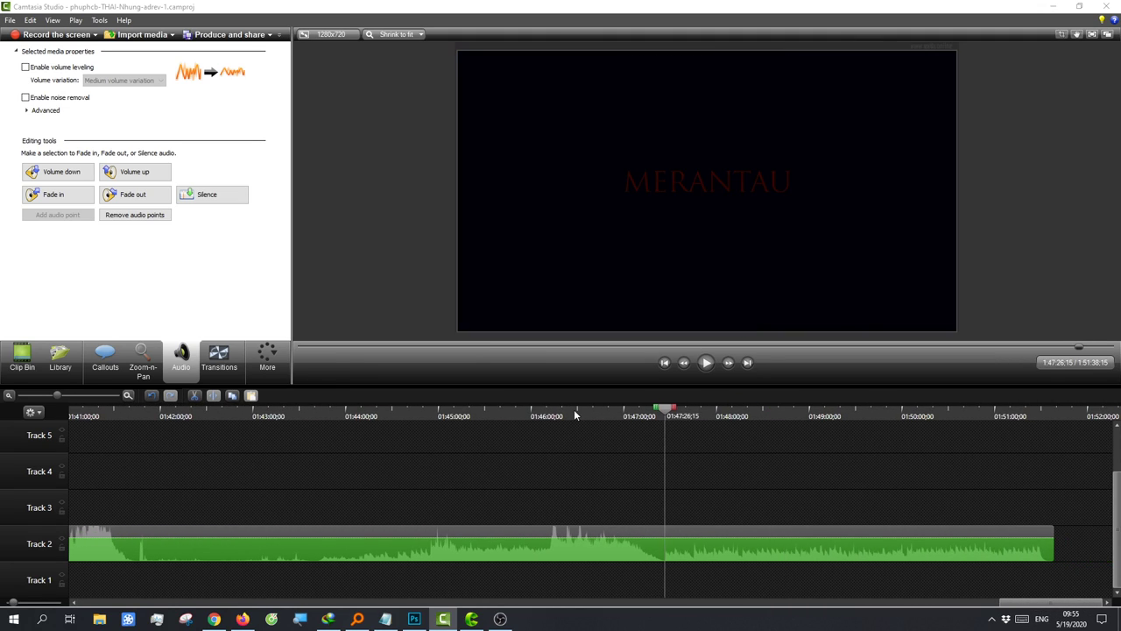
{"action": "left_click", "coordinate": [523, 414]}
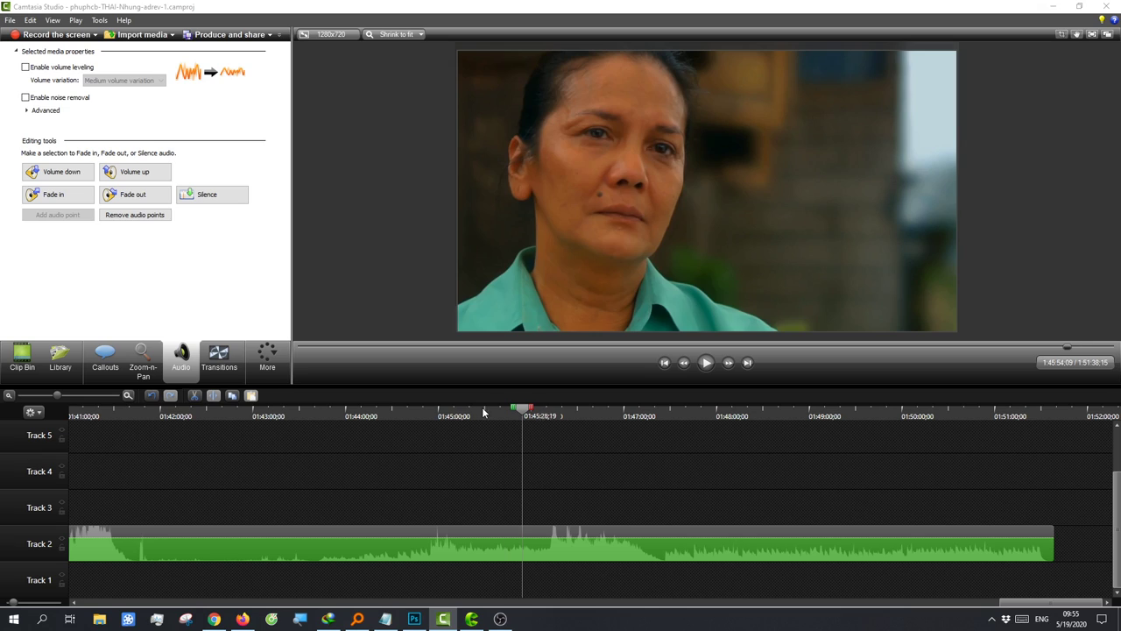
{"action": "left_click_drag", "start_coordinate": [483, 412], "coordinate": [558, 425]}
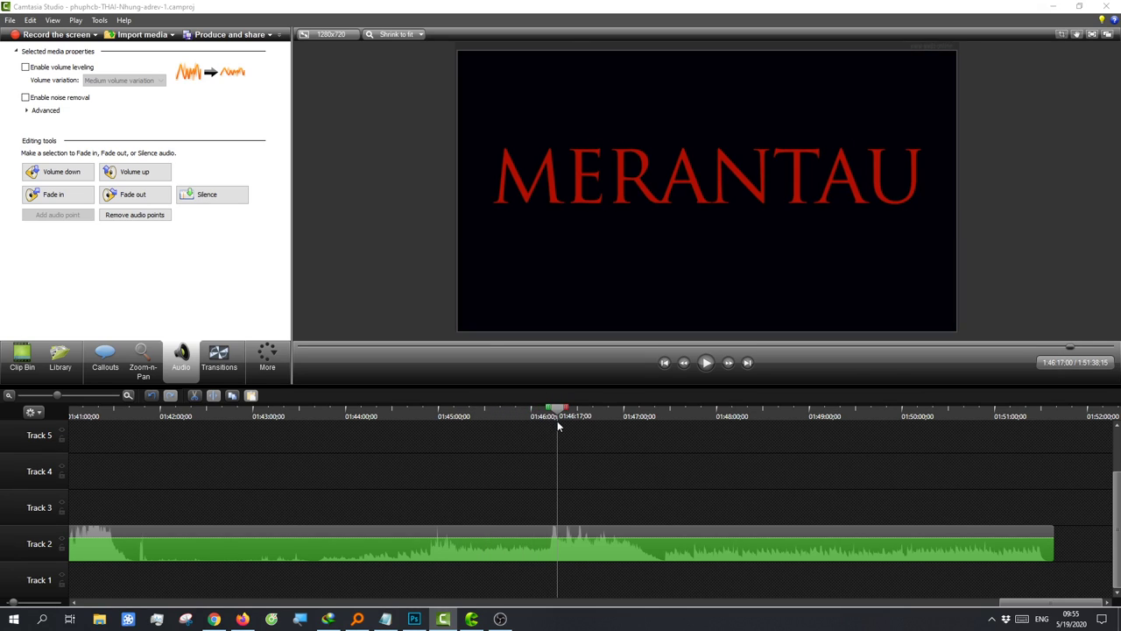
{"action": "left_click_drag", "start_coordinate": [558, 426], "coordinate": [539, 417]}
{"action": "key", "text": "space"}
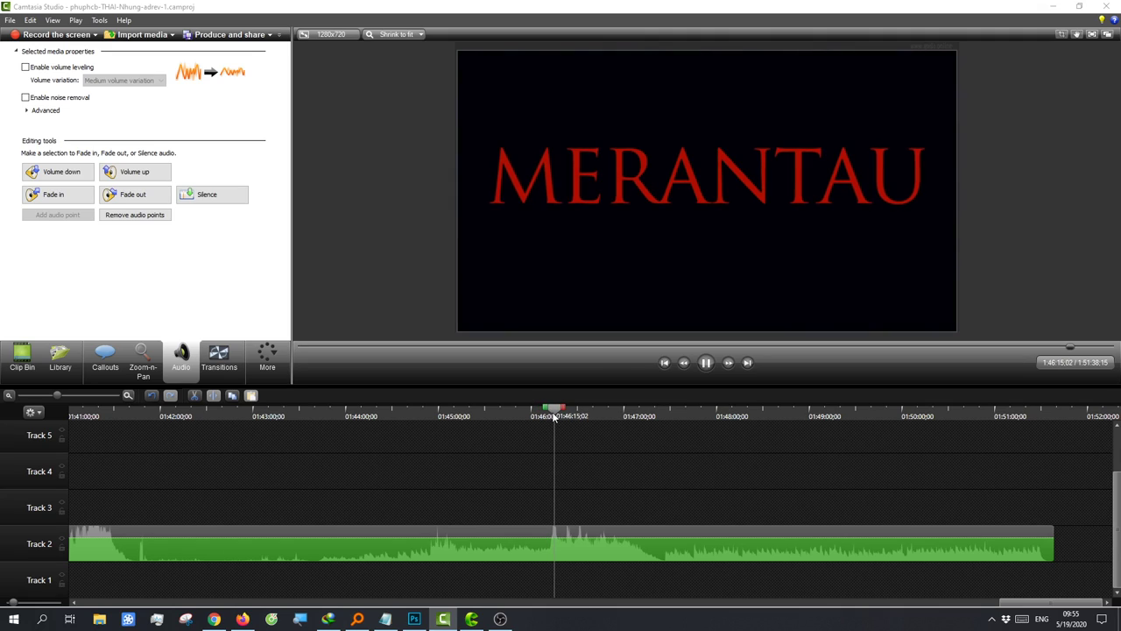
Step: Split the film at 1:46:20;23 and fade out its sound leading into the MERANTAU title
{"action": "key", "text": "s"}
{"action": "left_click", "coordinate": [600, 540]}
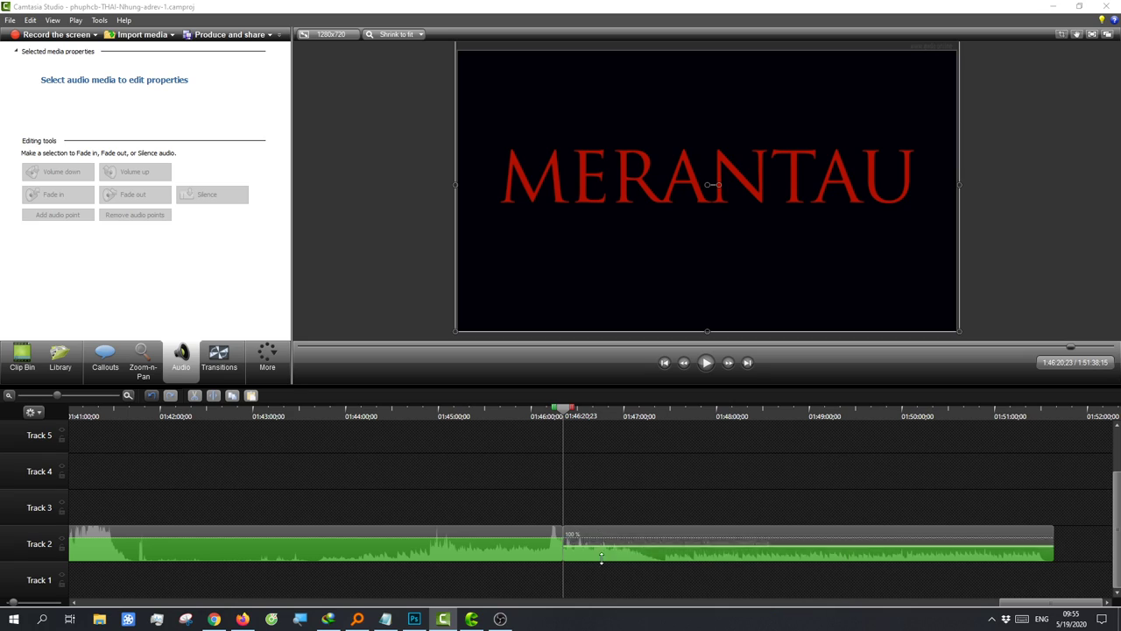
{"action": "left_click", "coordinate": [537, 560]}
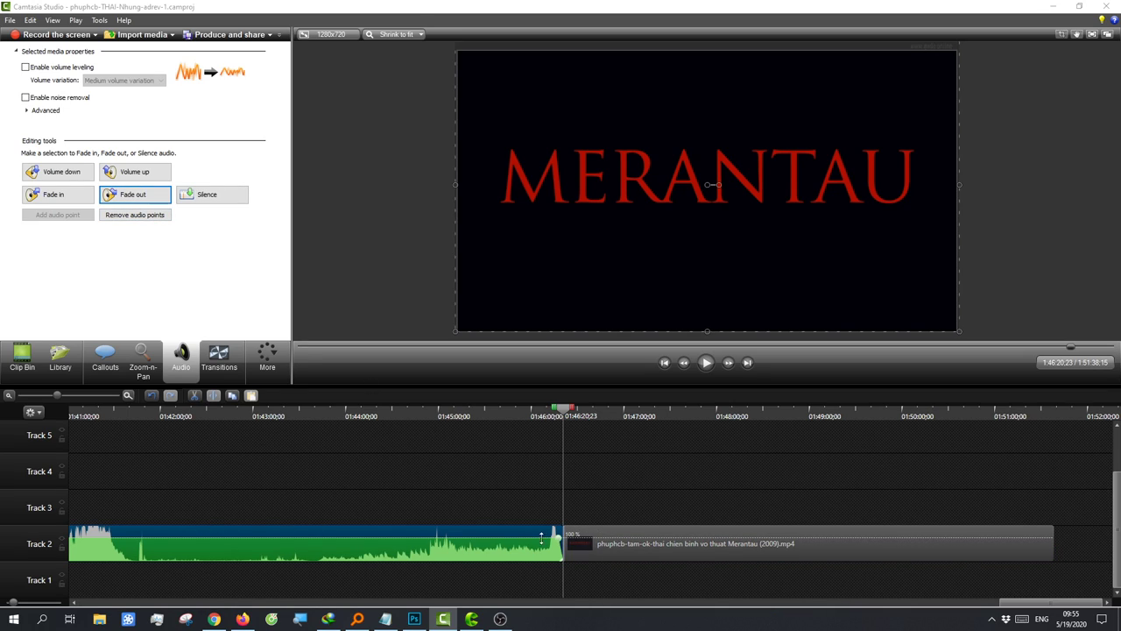
{"action": "left_click_drag", "start_coordinate": [72, 427], "coordinate": [453, 473]}
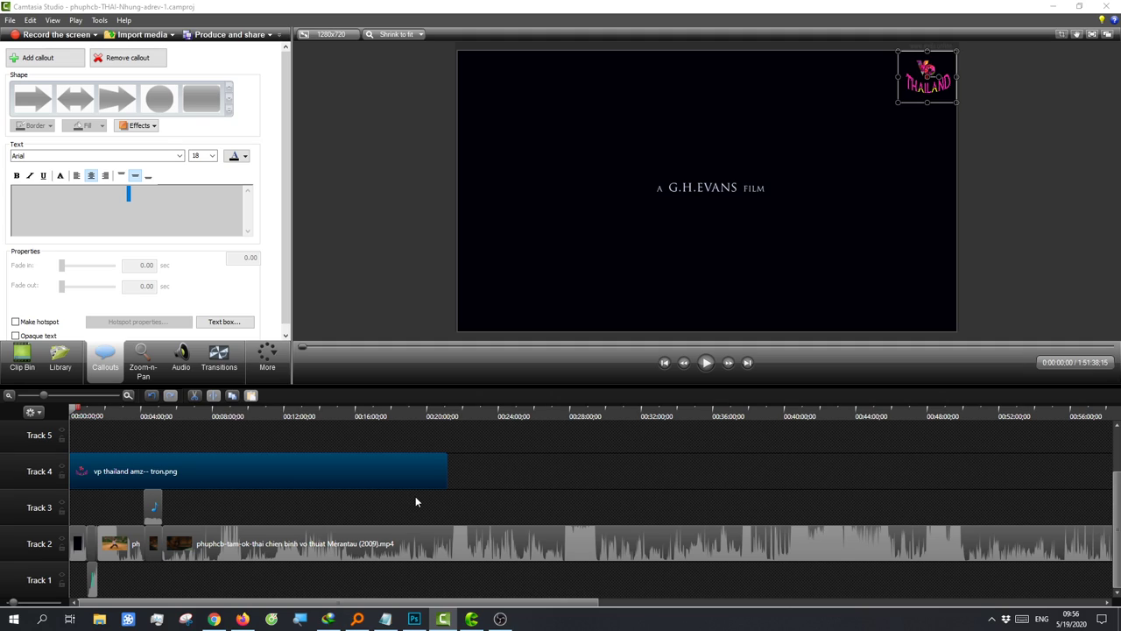
Step: Undo the bad logo resize and locate the logo's end around 1:37–1:42
{"action": "left_click", "coordinate": [30, 399]}
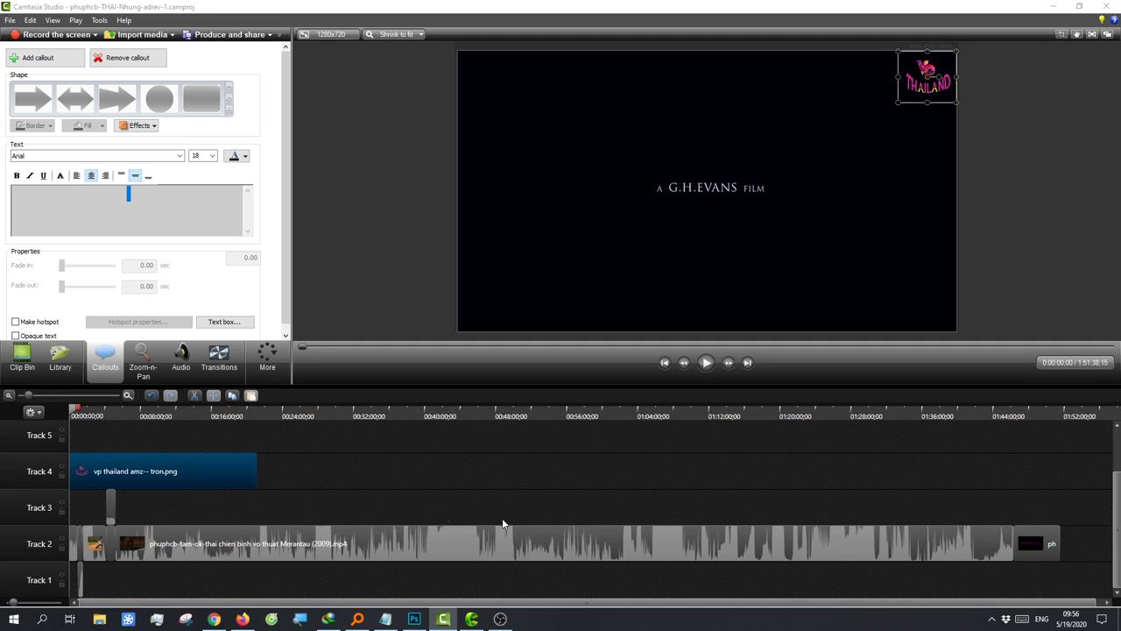
{"action": "left_click", "coordinate": [153, 397]}
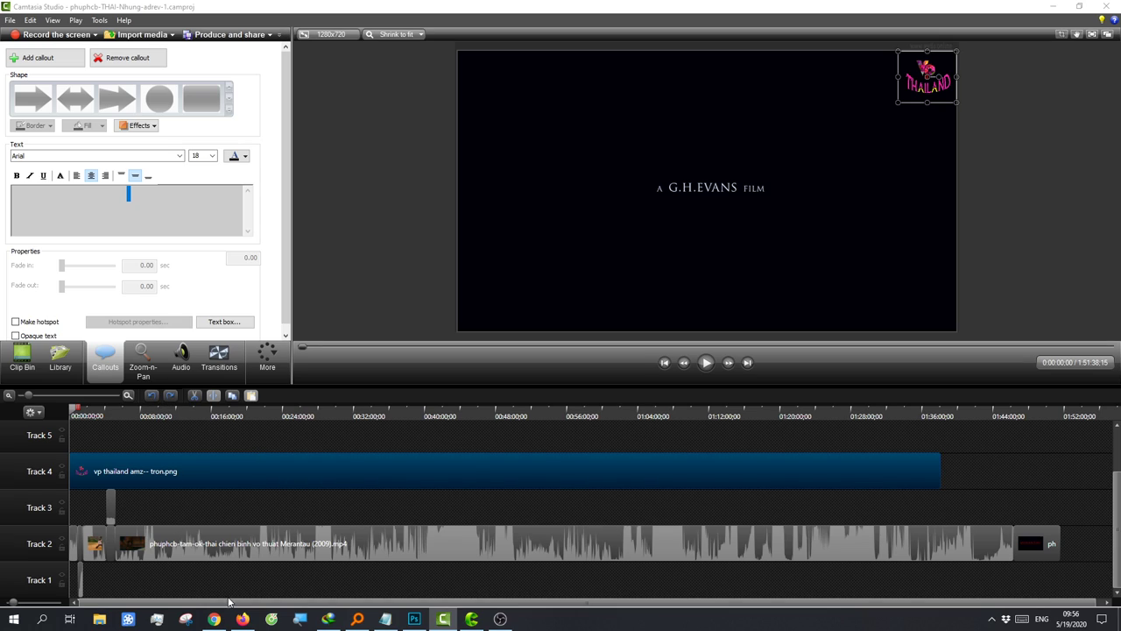
{"action": "left_click_drag", "start_coordinate": [230, 605], "coordinate": [267, 605]}
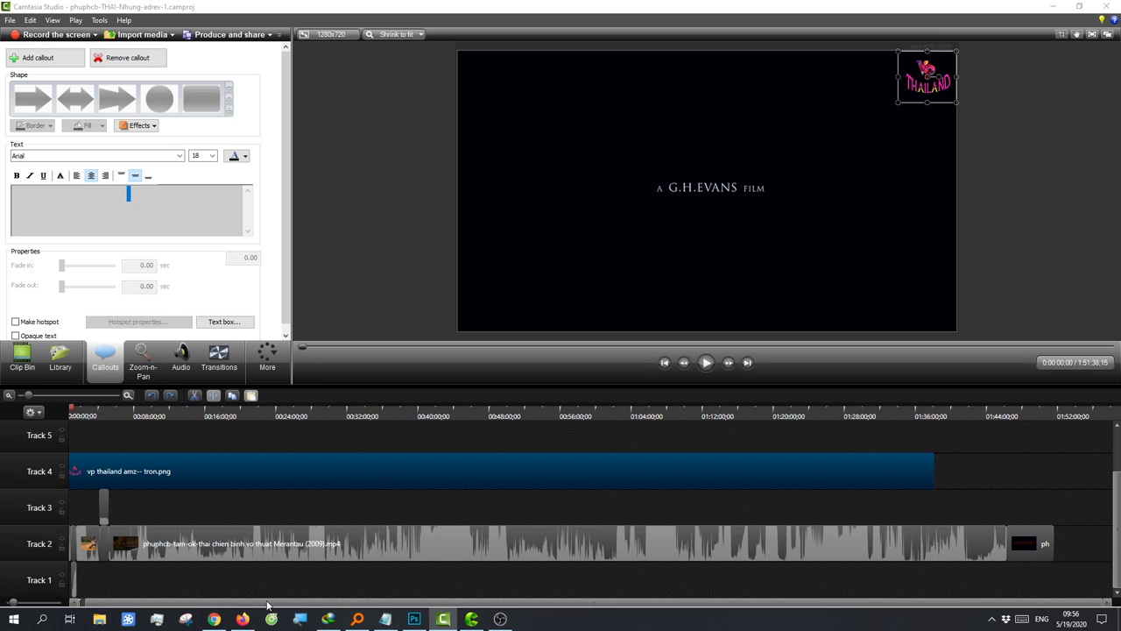
{"action": "left_click", "coordinate": [925, 415]}
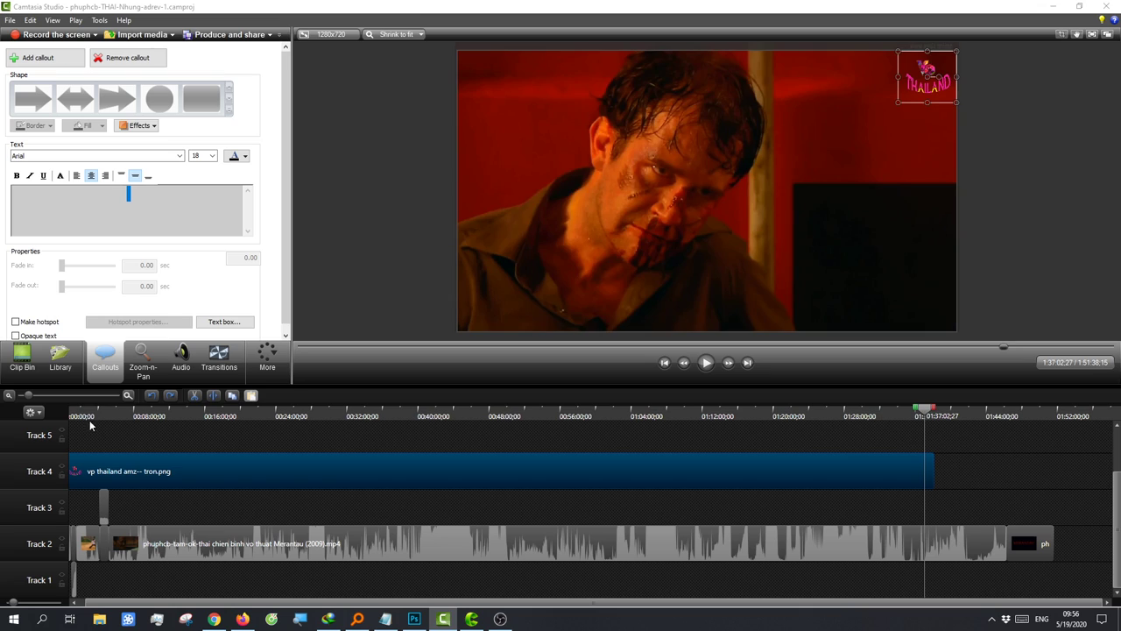
{"action": "left_click", "coordinate": [974, 416]}
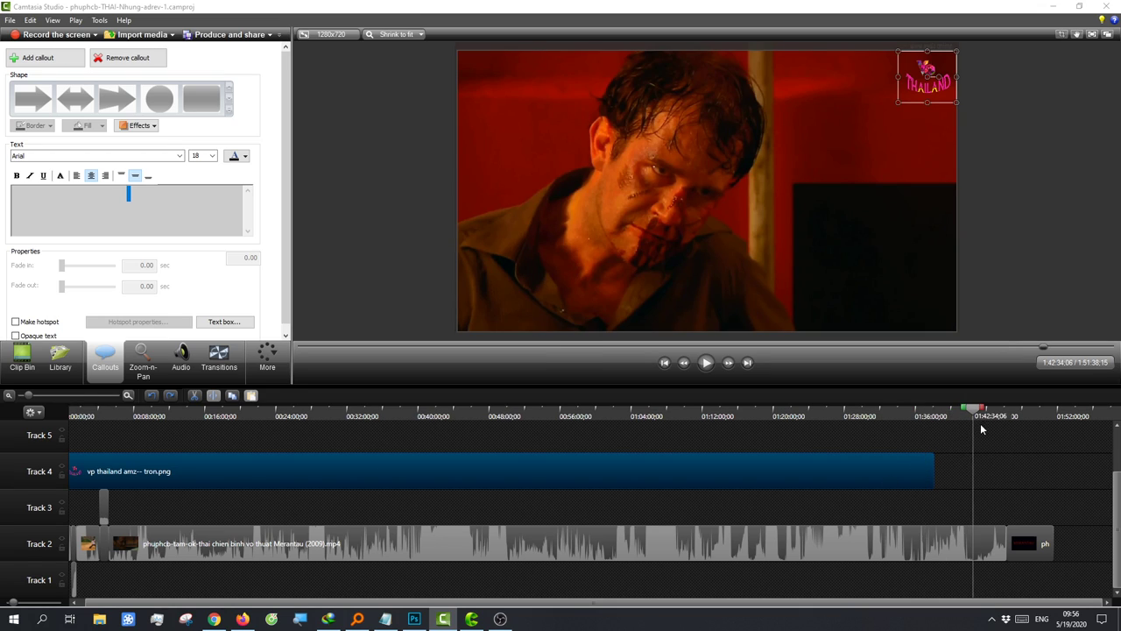
{"action": "left_click", "coordinate": [51, 397]}
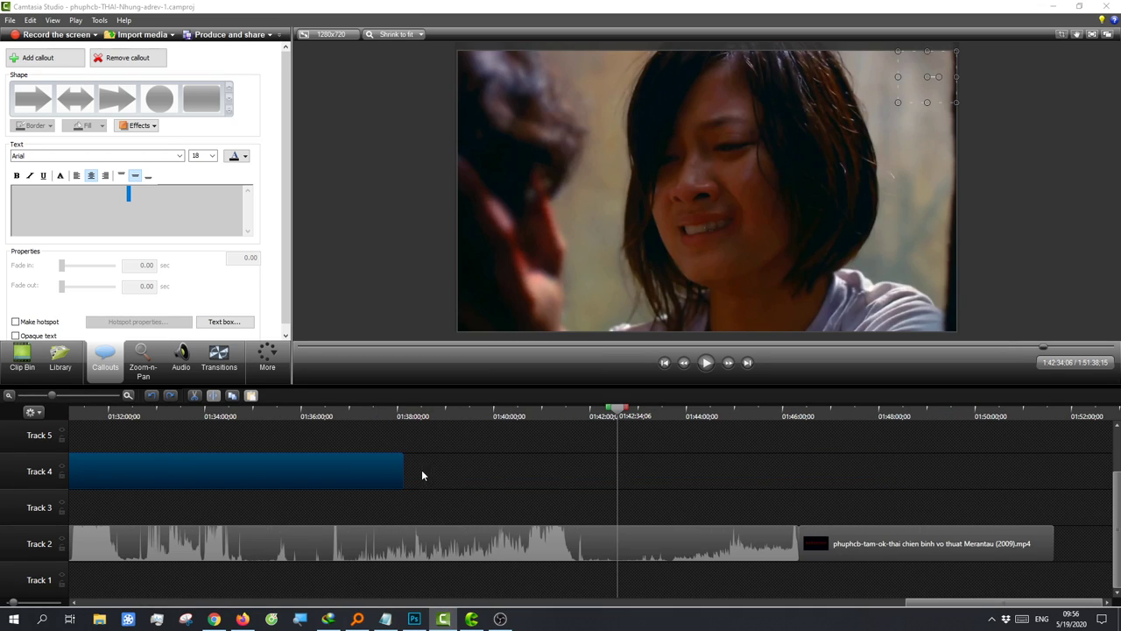
{"action": "key", "text": "Home"}
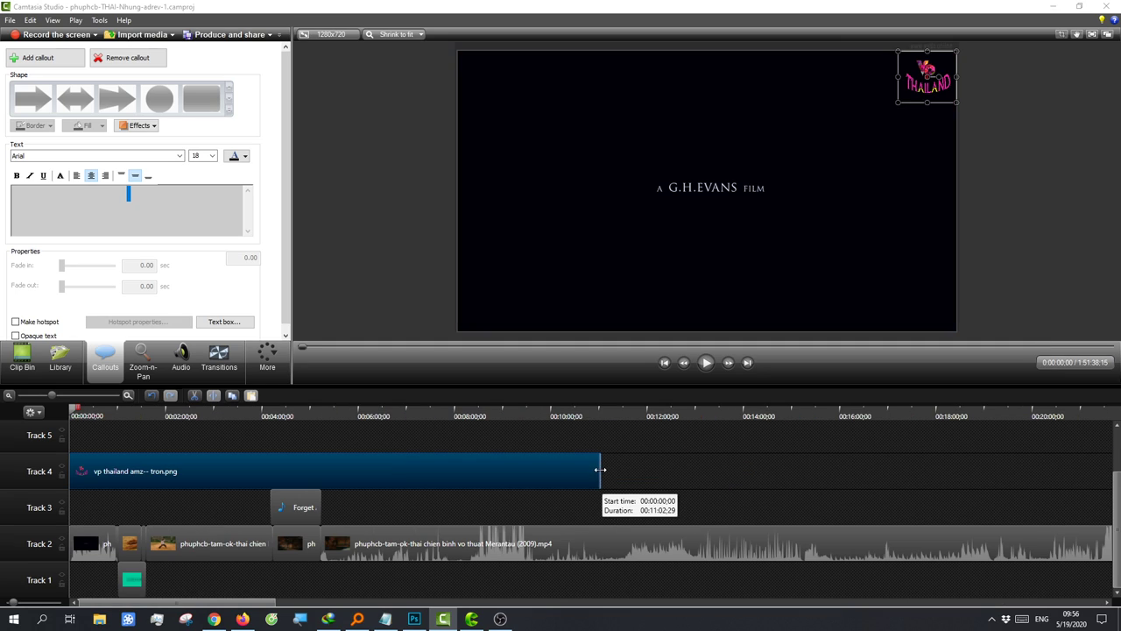
Step: Stretch the Track 4 logo overlay to end at the film's 1:46:20 cut
{"action": "mouse_move", "coordinate": [601, 470]}
{"action": "left_mouse_down"}
{"action": "mouse_move", "coordinate": [1113, 471]}
{"action": "mouse_move", "coordinate": [1109, 521]}
{"action": "left_mouse_up"}
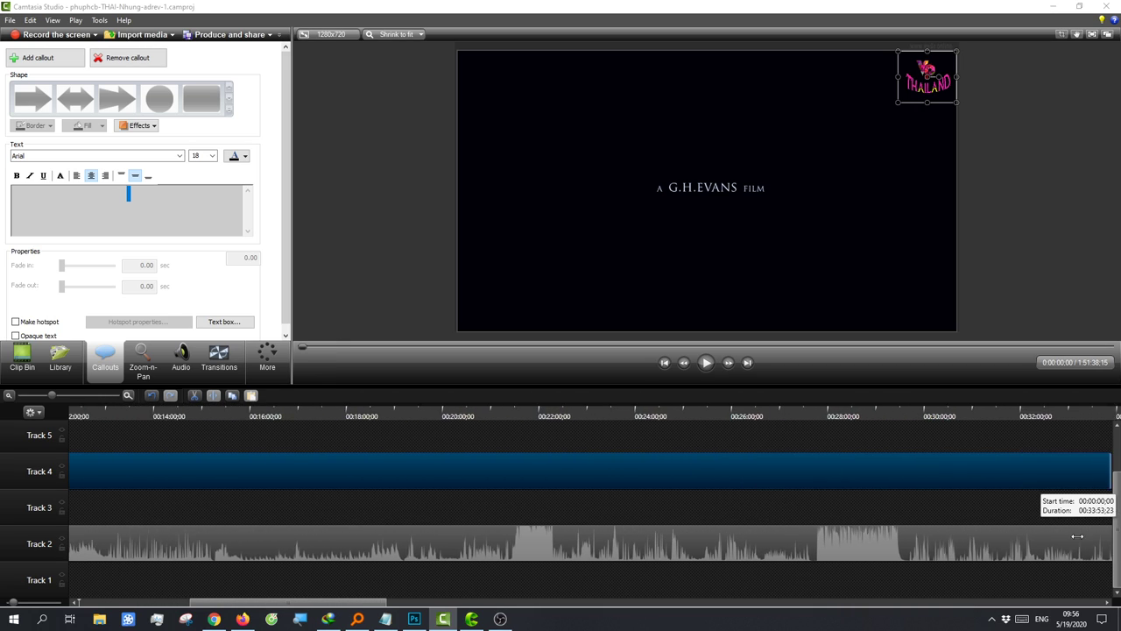
{"action": "left_click_drag", "start_coordinate": [1108, 522], "coordinate": [377, 558]}
{"action": "left_click", "coordinate": [150, 397]}
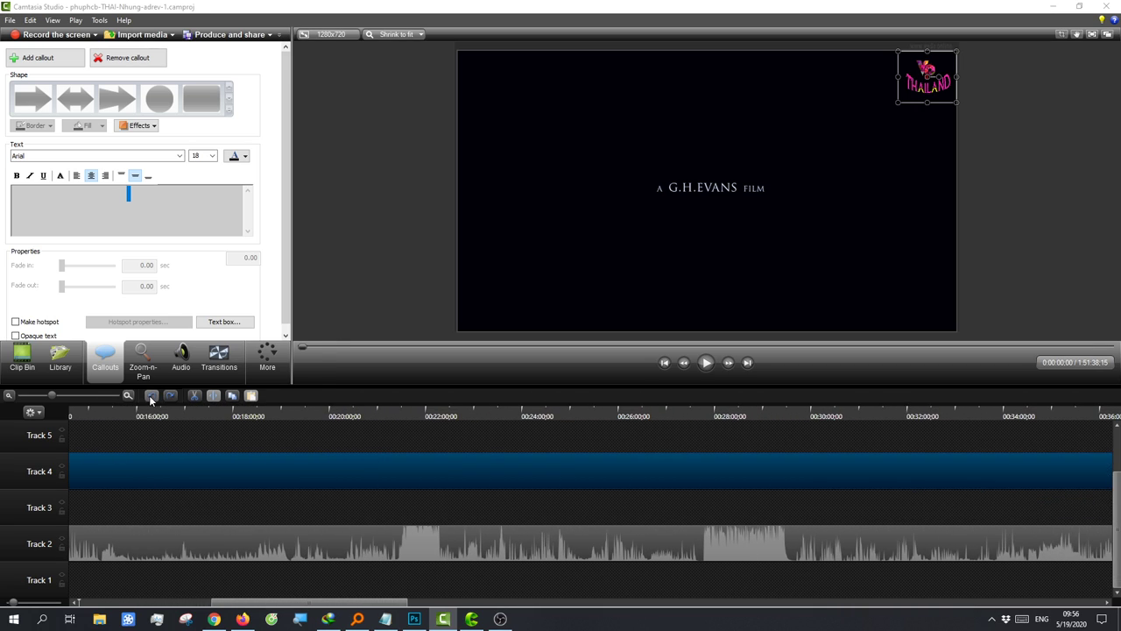
{"action": "left_click_drag", "start_coordinate": [370, 605], "coordinate": [1055, 605]}
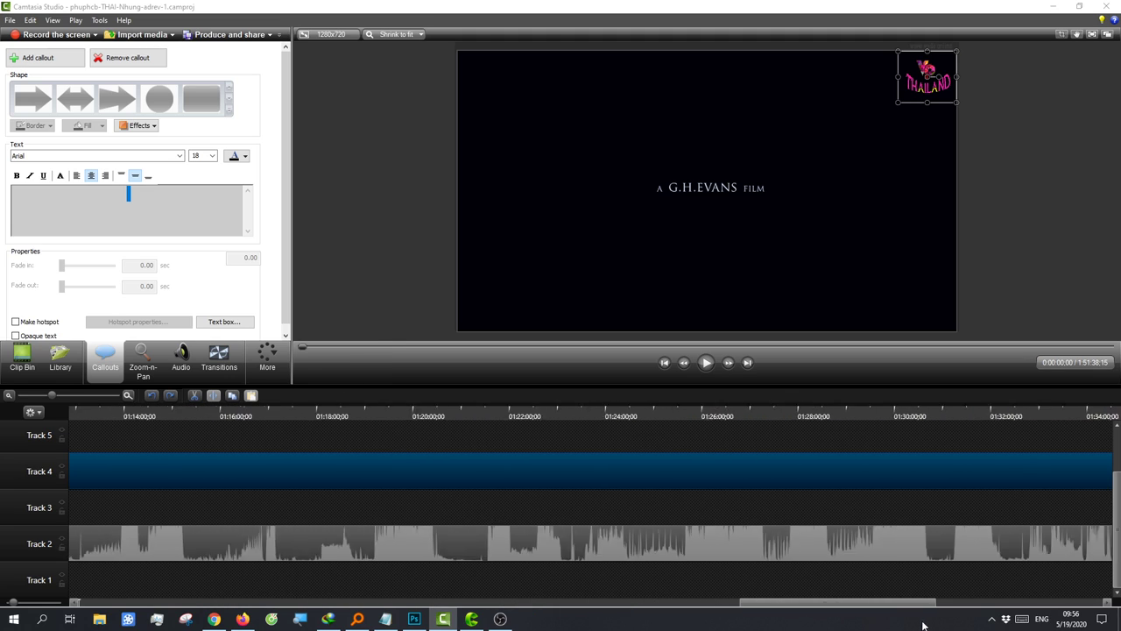
{"action": "left_click", "coordinate": [486, 474]}
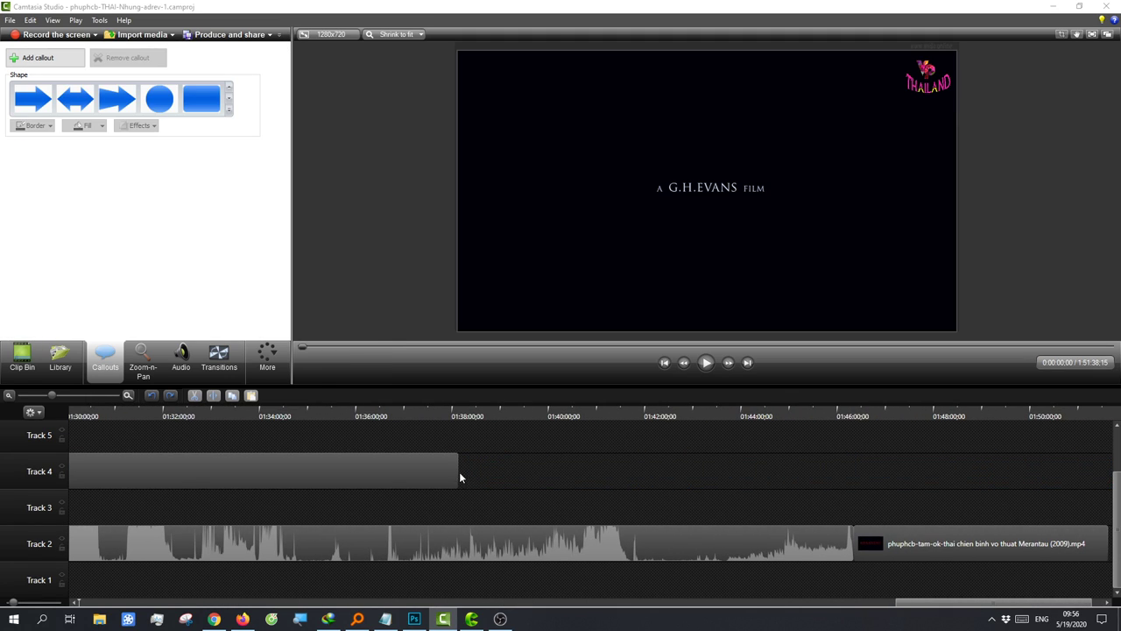
{"action": "left_click_drag", "start_coordinate": [459, 478], "coordinate": [855, 477]}
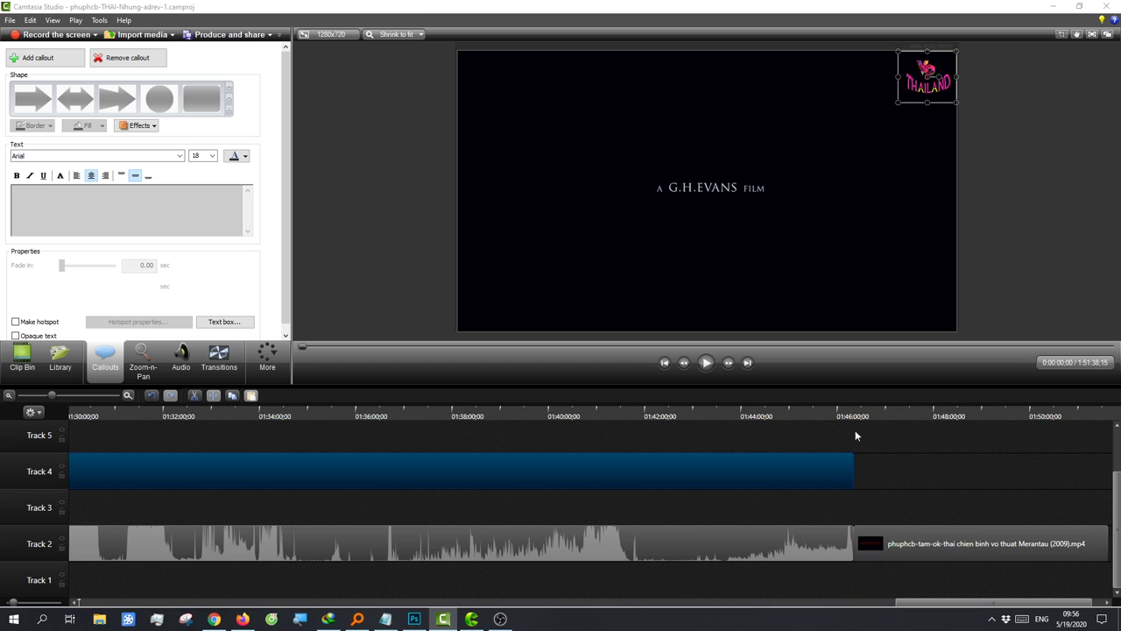
{"action": "left_click_drag", "start_coordinate": [727, 409], "coordinate": [863, 409]}
{"action": "left_click_drag", "start_coordinate": [51, 396], "coordinate": [66, 395]}
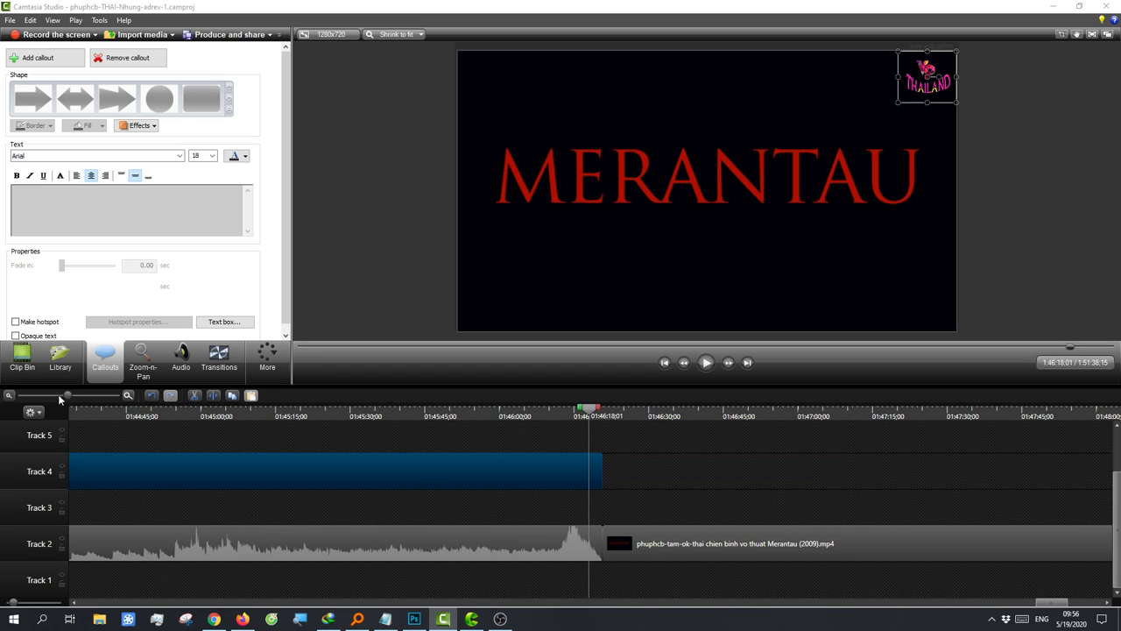
{"action": "left_click", "coordinate": [27, 359]}
Step: Place the VP Thailand Media logo on Track 4 and BEAT BROKER EAST music on Track 3
{"action": "left_click_drag", "start_coordinate": [126, 140], "coordinate": [222, 212]}
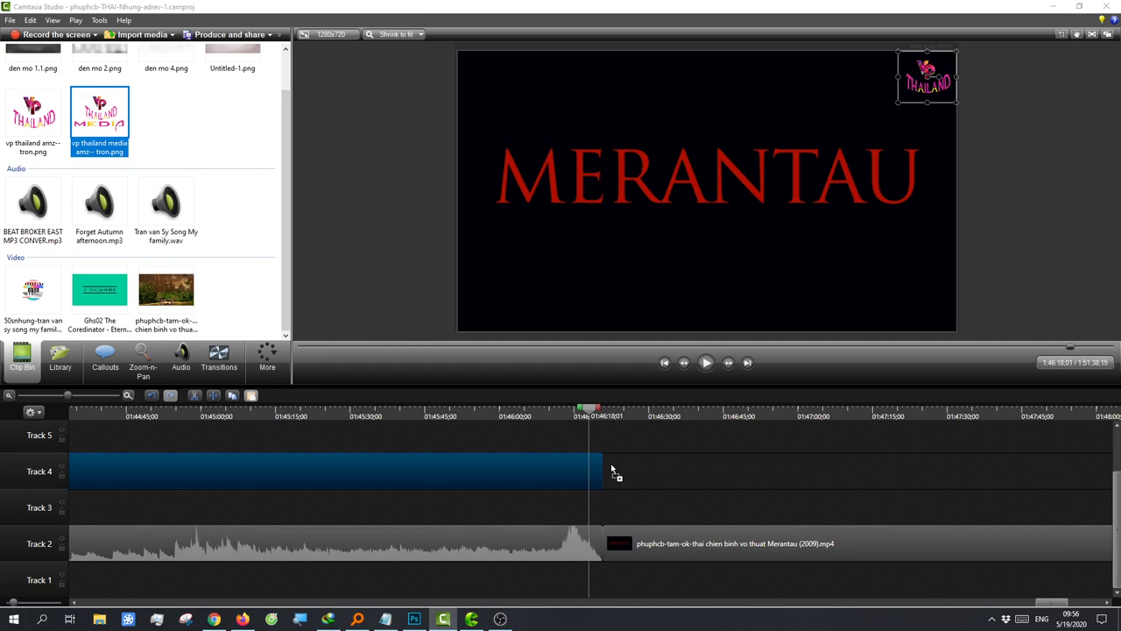
{"action": "left_click_drag", "start_coordinate": [613, 474], "coordinate": [828, 472]}
{"action": "left_click", "coordinate": [646, 414]}
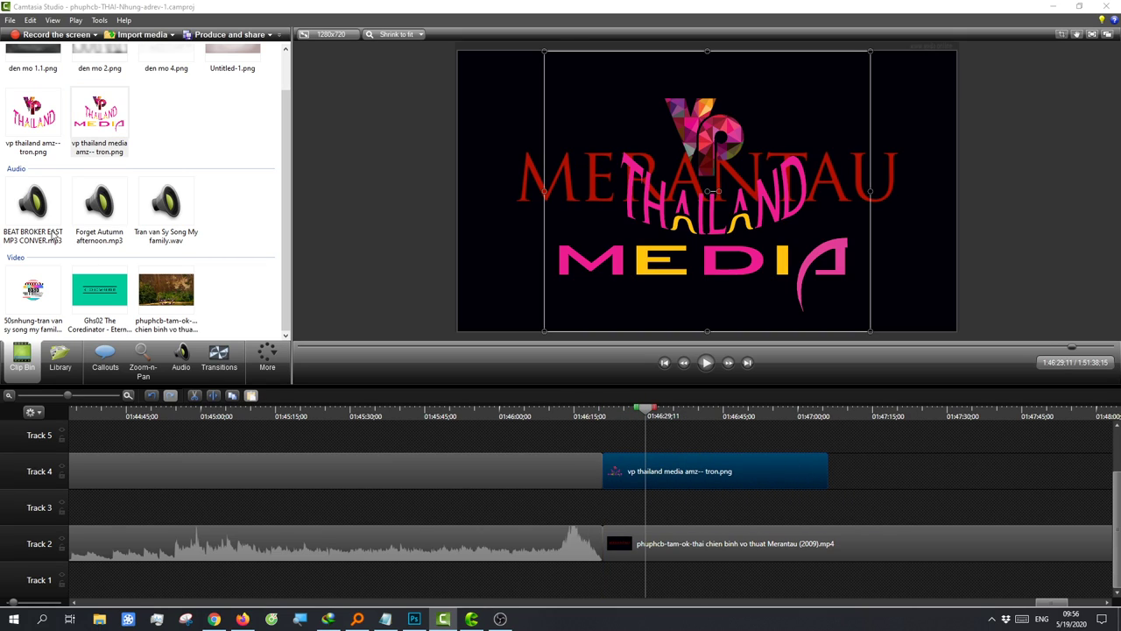
{"action": "left_click_drag", "start_coordinate": [55, 237], "coordinate": [280, 364]}
{"action": "mouse_move", "coordinate": [646, 519]}
{"action": "left_mouse_down"}
{"action": "mouse_move", "coordinate": [576, 508]}
{"action": "mouse_move", "coordinate": [692, 508]}
{"action": "left_mouse_up"}
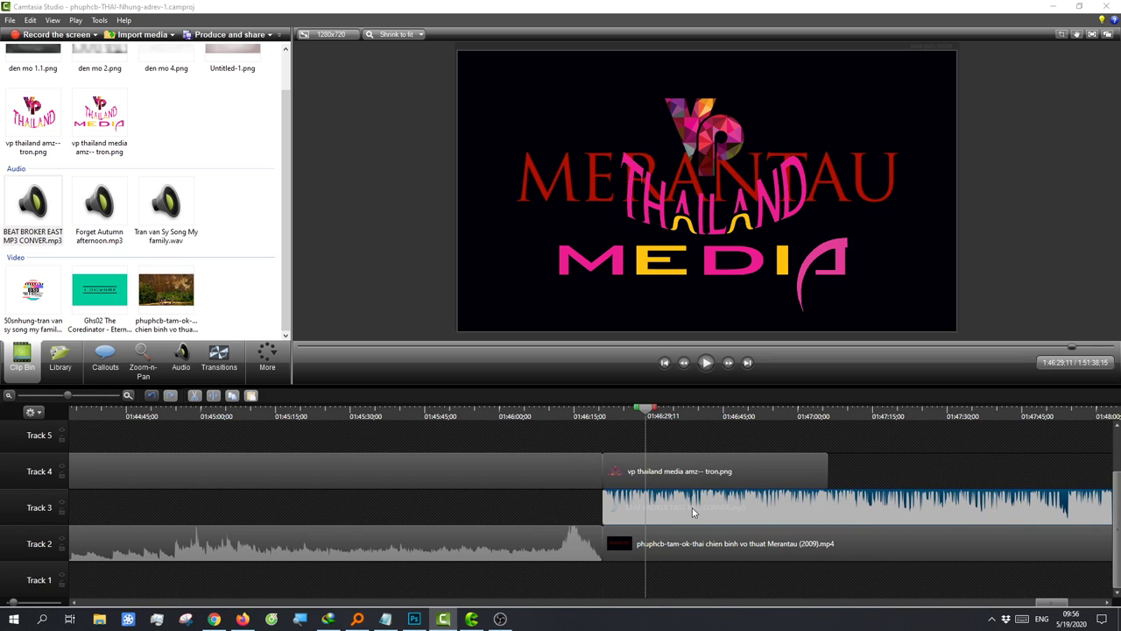
Step: Split the music at the playhead, delete the excess, and trim the logo card to match
{"action": "left_click_drag", "start_coordinate": [646, 409], "coordinate": [812, 410]}
{"action": "key", "text": "s"}
{"action": "left_click", "coordinate": [832, 505]}
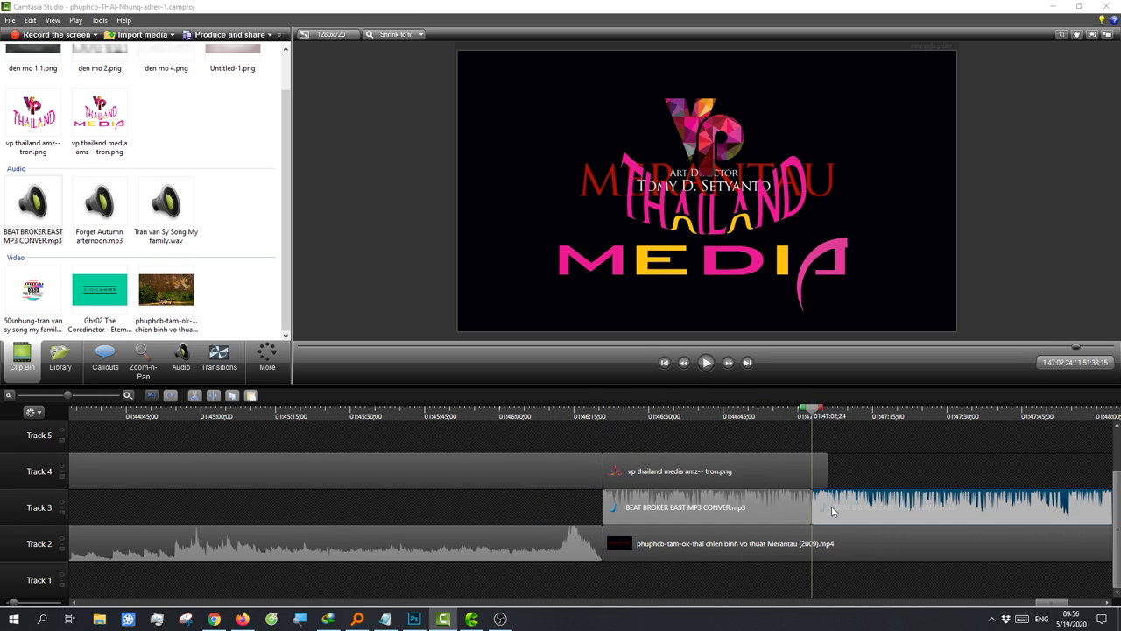
{"action": "key", "text": "Delete"}
{"action": "left_click", "coordinate": [782, 511]}
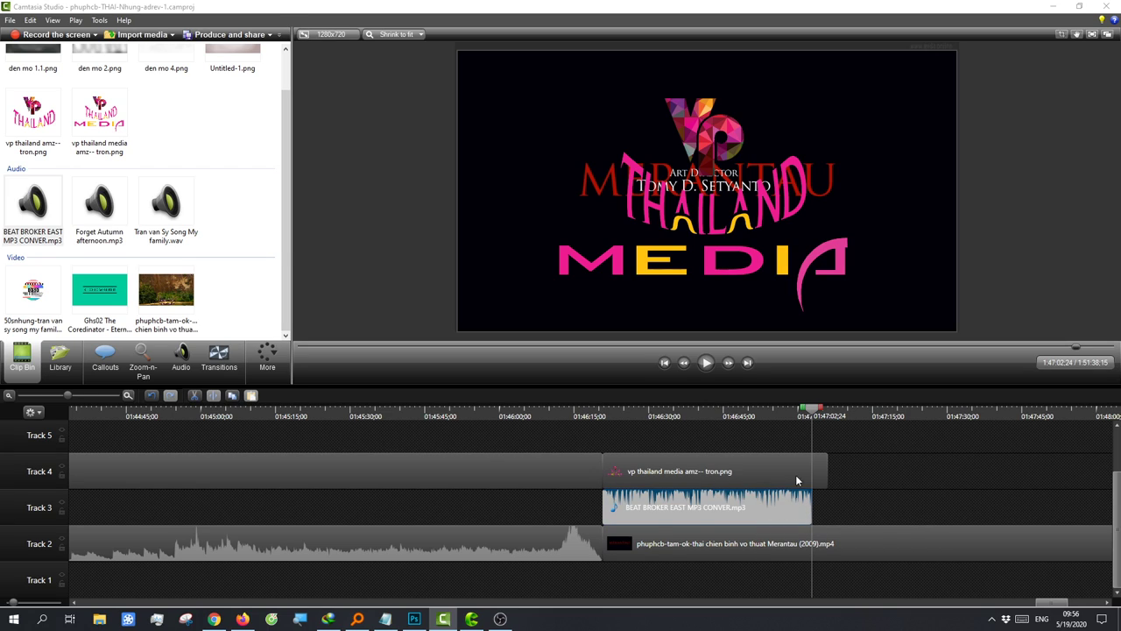
{"action": "left_click_drag", "start_coordinate": [828, 470], "coordinate": [813, 470]}
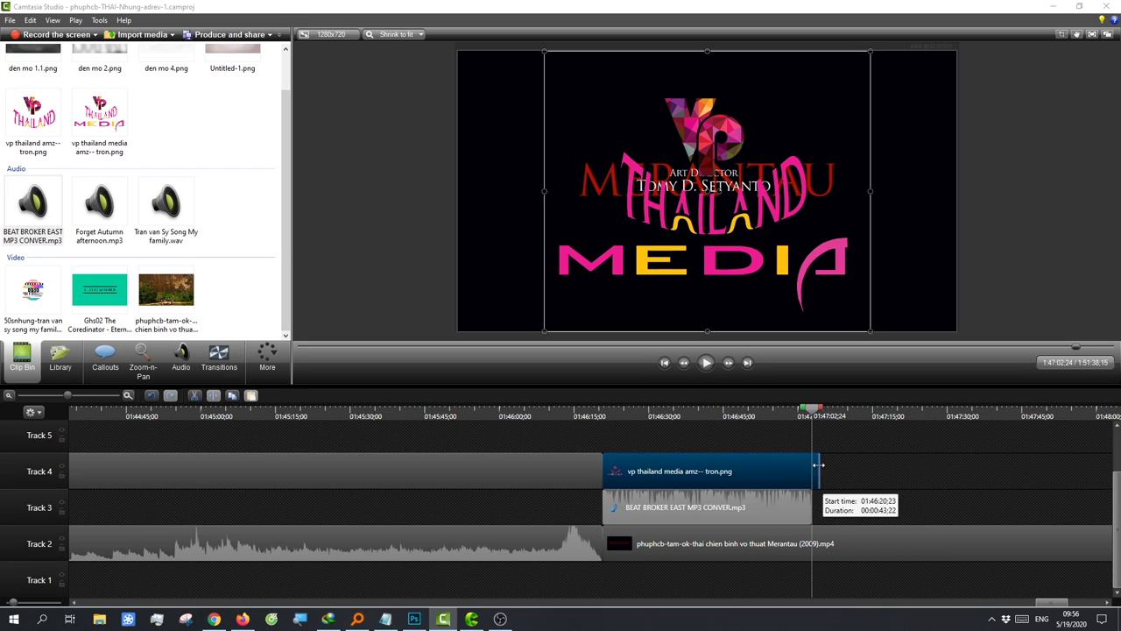
Step: Cut the film clip at the playhead and trim all three tracks to end near 1:47:01
{"action": "left_click", "coordinate": [839, 548]}
{"action": "key", "text": "s"}
{"action": "left_click", "coordinate": [849, 530]}
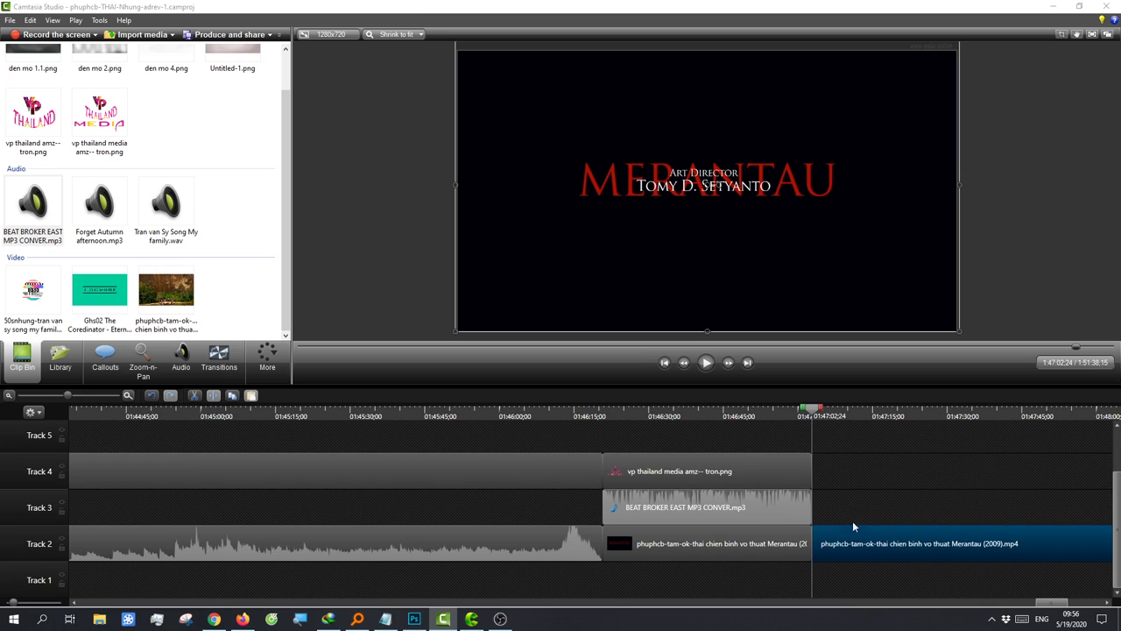
{"action": "key", "text": "Delete"}
{"action": "left_click", "coordinate": [704, 515]}
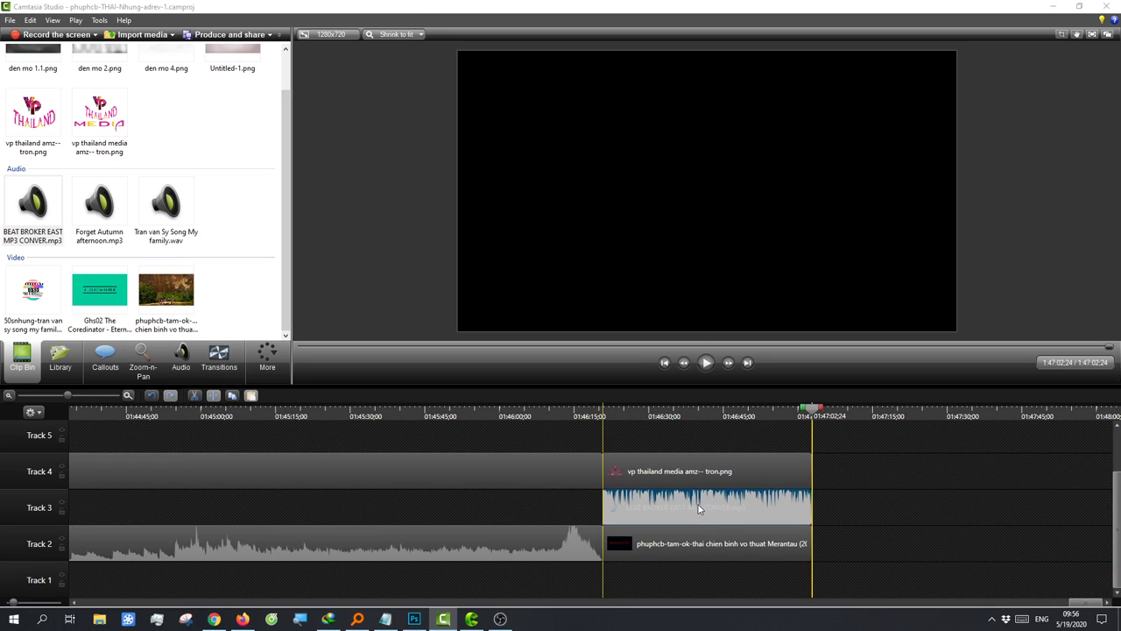
{"action": "left_click_drag", "start_coordinate": [700, 508], "coordinate": [697, 509]}
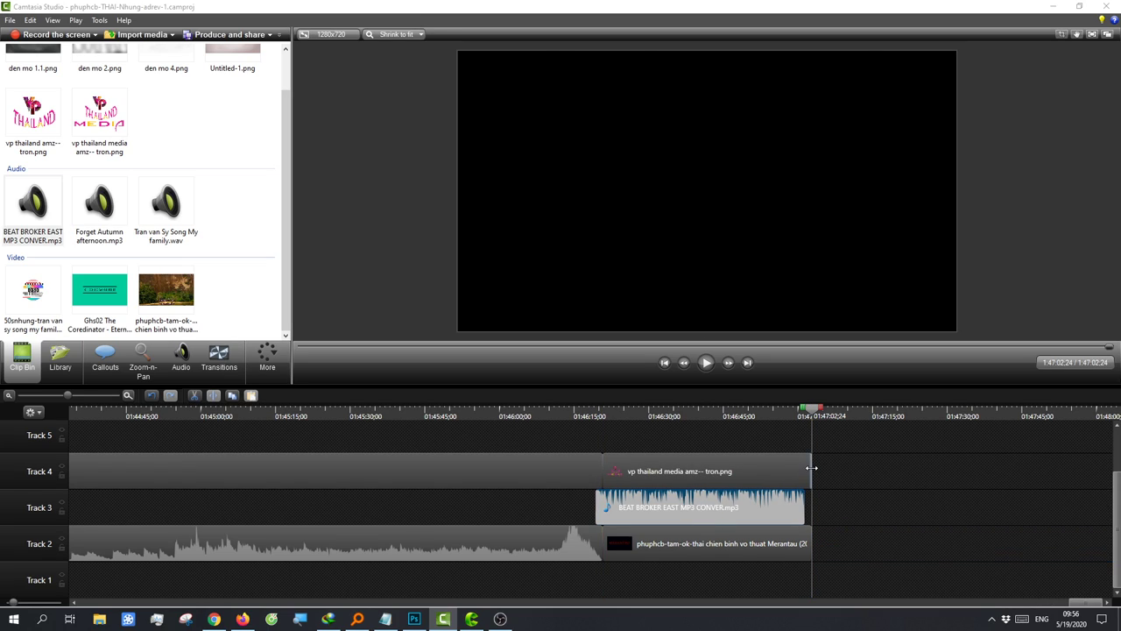
{"action": "left_click_drag", "start_coordinate": [811, 471], "coordinate": [805, 477]}
{"action": "left_click_drag", "start_coordinate": [811, 536], "coordinate": [804, 536]}
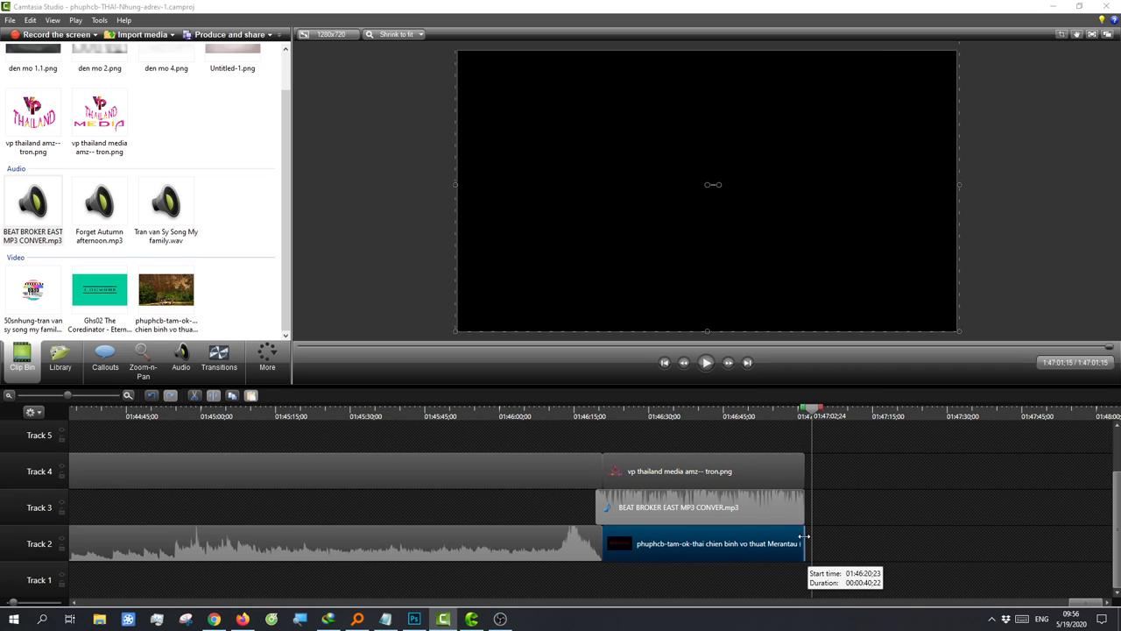
{"action": "left_click", "coordinate": [701, 512]}
Step: Fade out the BEAT BROKER EAST end music and place the playhead at the logo card
{"action": "left_click", "coordinate": [181, 360]}
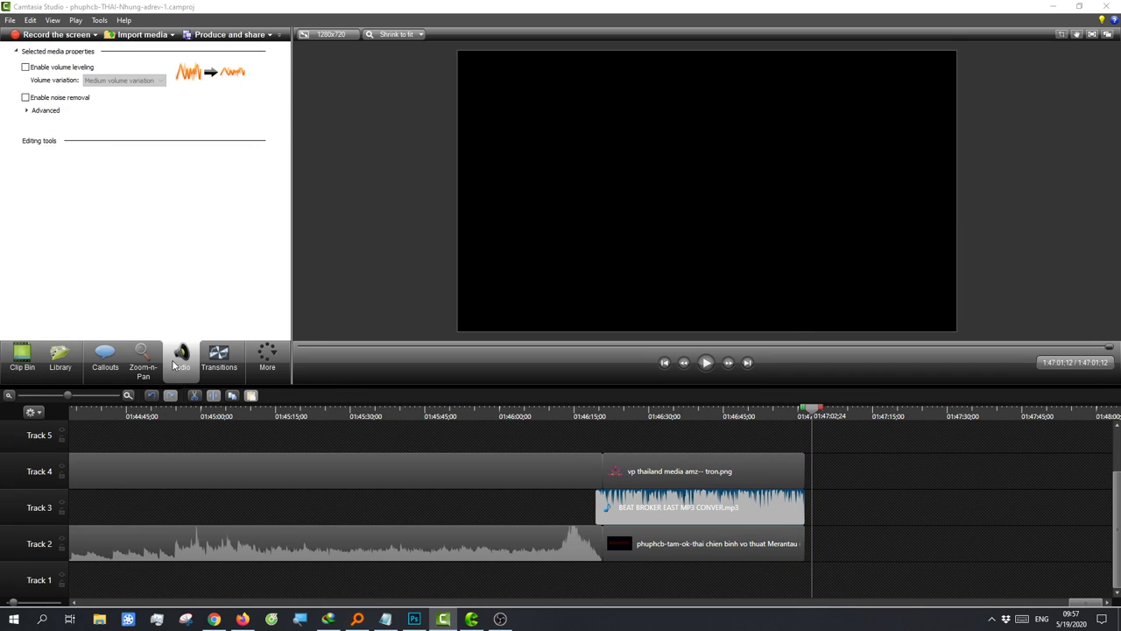
{"action": "left_click", "coordinate": [133, 194]}
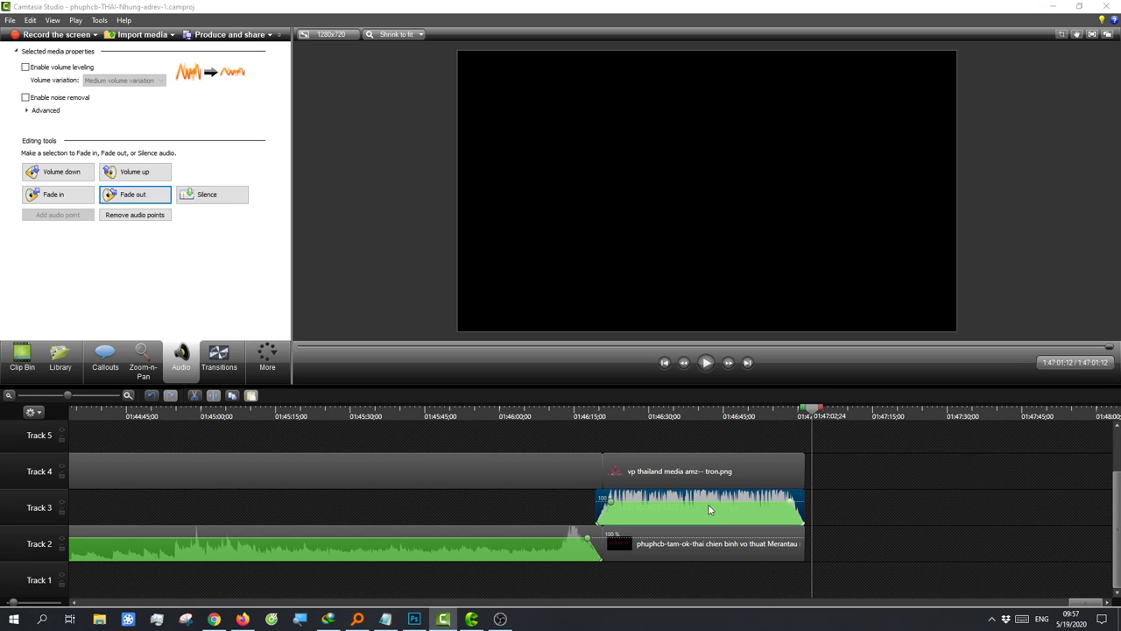
{"action": "left_click", "coordinate": [710, 510]}
{"action": "left_click", "coordinate": [615, 419]}
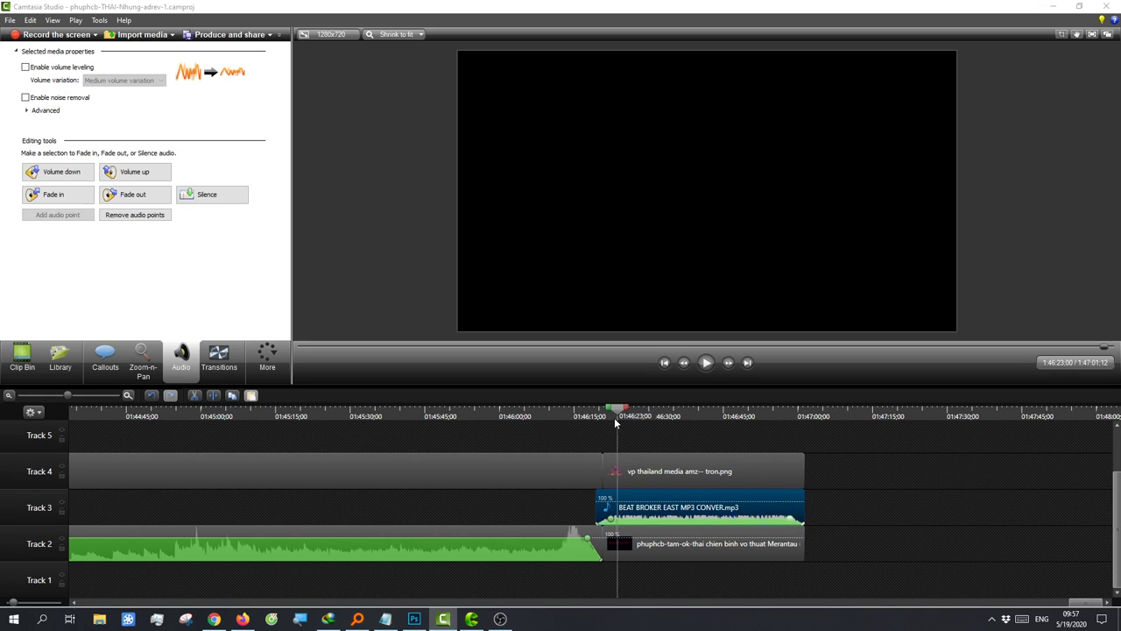
{"action": "left_click", "coordinate": [679, 417]}
Step: Play back the closing section, checking the film's end and the logo card
{"action": "key", "text": "space"}
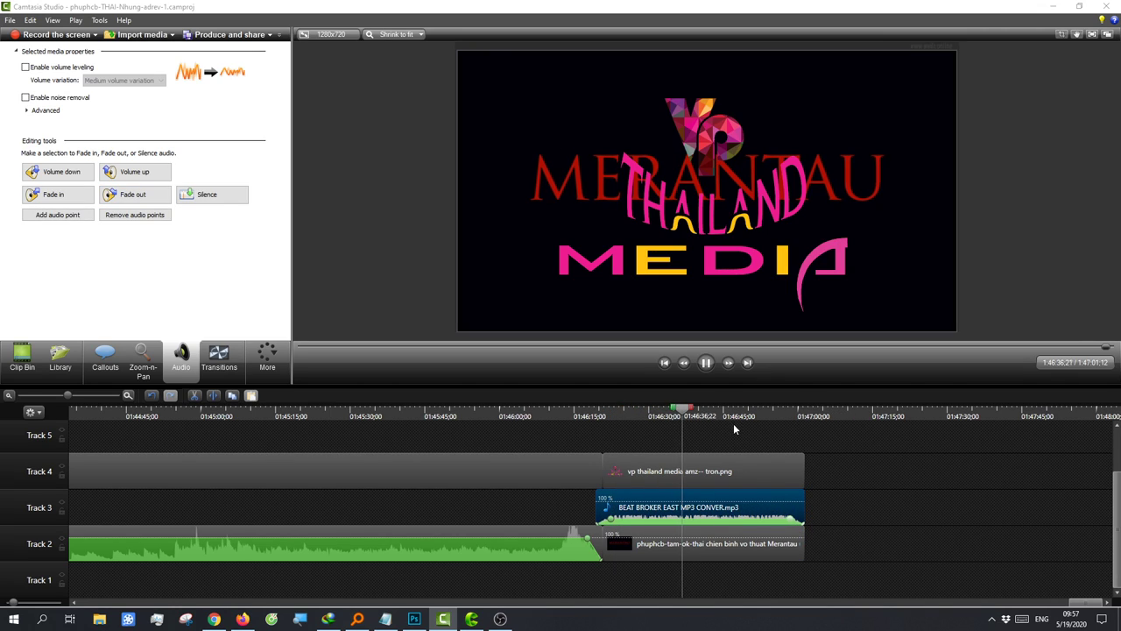
{"action": "left_click", "coordinate": [770, 417]}
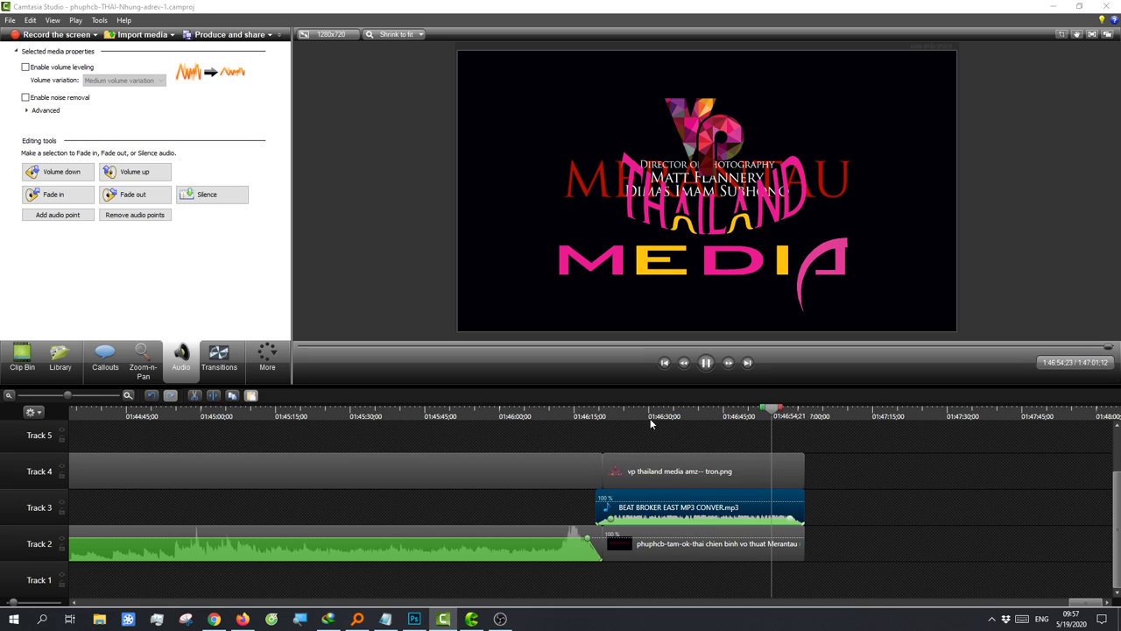
{"action": "left_click", "coordinate": [605, 417]}
{"action": "left_click", "coordinate": [588, 414]}
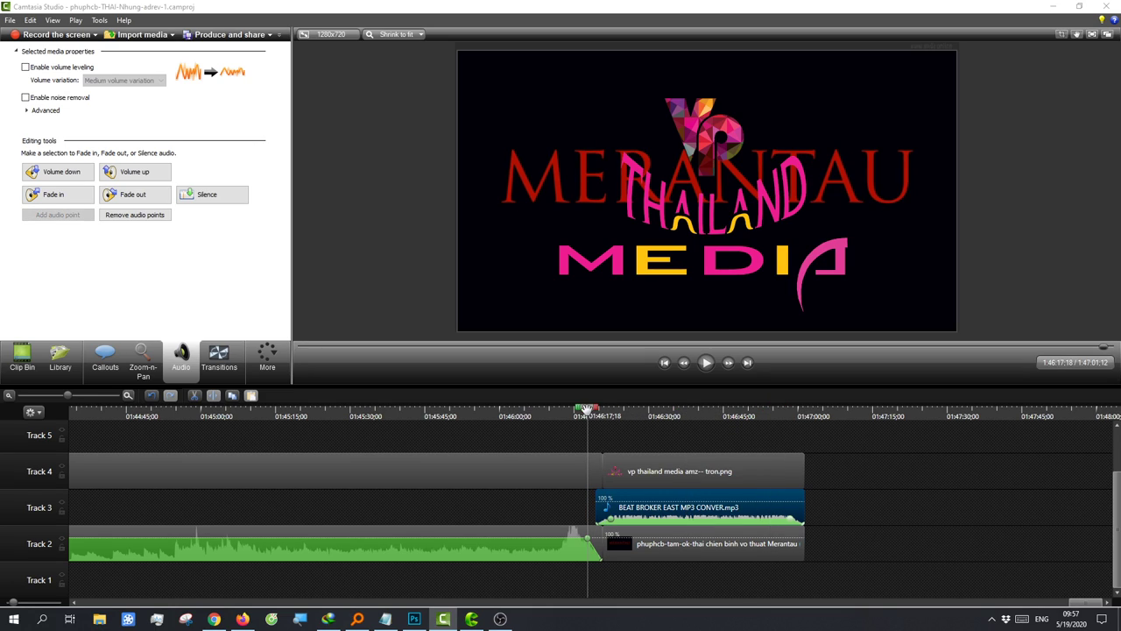
{"action": "left_click", "coordinate": [650, 421]}
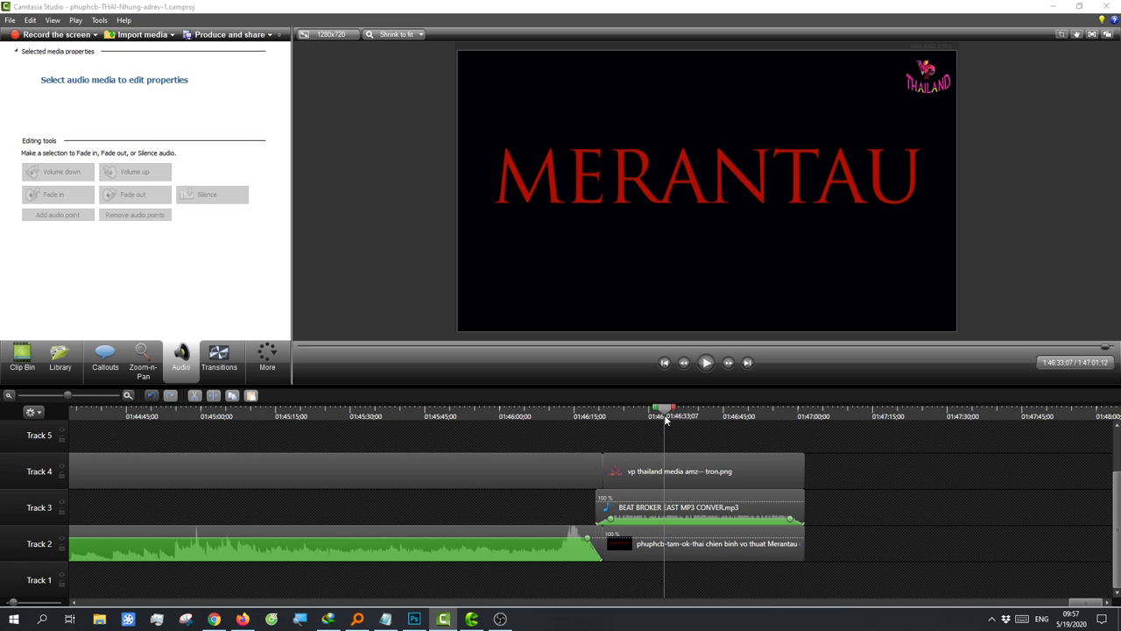
{"action": "left_click", "coordinate": [47, 397]}
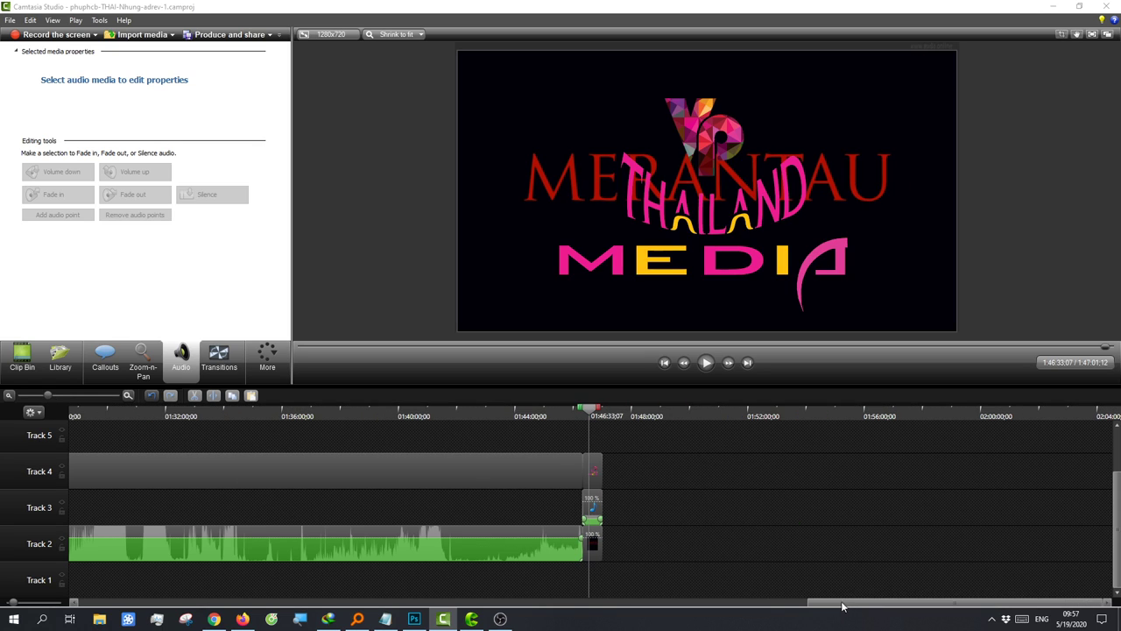
Step: Return to the opening clips and make the Track 1 music ramp up in volume near 1:09
{"action": "scroll", "coordinate": [841, 605], "scroll_direction": "left", "scroll_amount": 1}
{"action": "scroll", "coordinate": [841, 604], "scroll_direction": "left", "scroll_amount": 2}
{"action": "scroll", "coordinate": [841, 604], "scroll_direction": "left", "scroll_amount": 2}
{"action": "scroll", "coordinate": [841, 605], "scroll_direction": "left", "scroll_amount": 1}
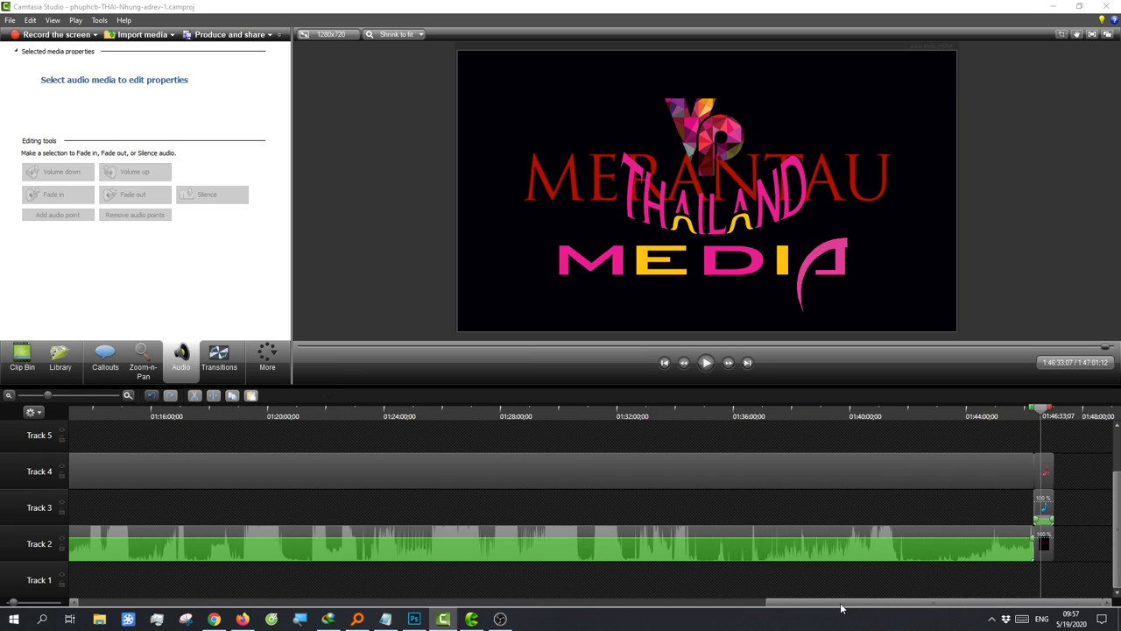
{"action": "mouse_move", "coordinate": [841, 605]}
{"action": "left_mouse_down"}
{"action": "mouse_move", "coordinate": [170, 570]}
{"action": "mouse_move", "coordinate": [113, 546]}
{"action": "left_mouse_up"}
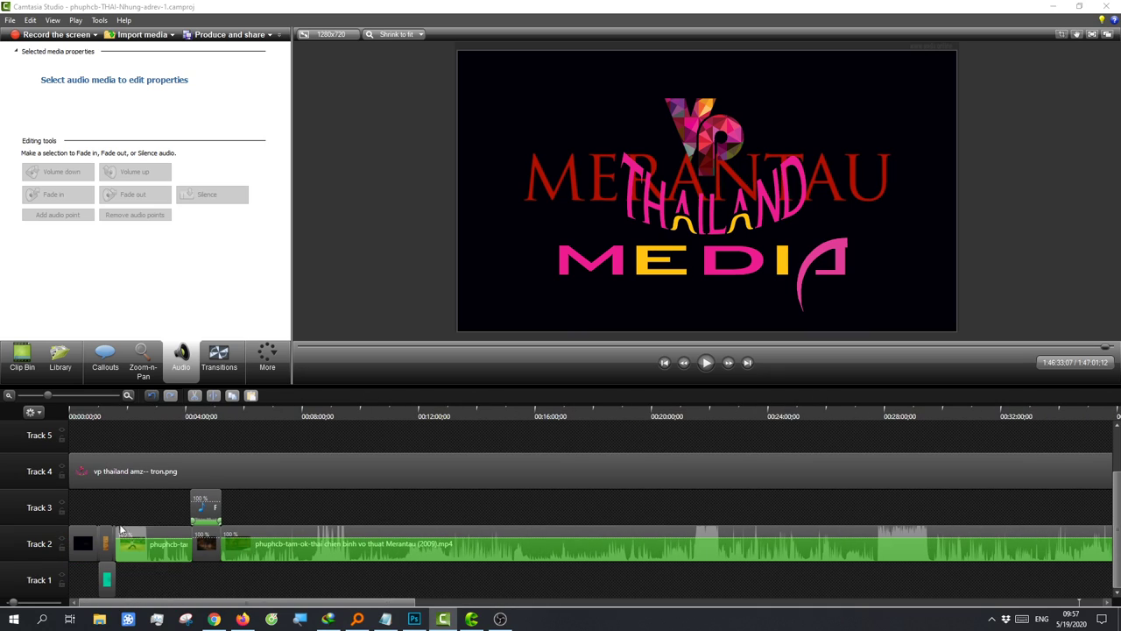
{"action": "left_click", "coordinate": [106, 417]}
{"action": "left_click", "coordinate": [65, 397]}
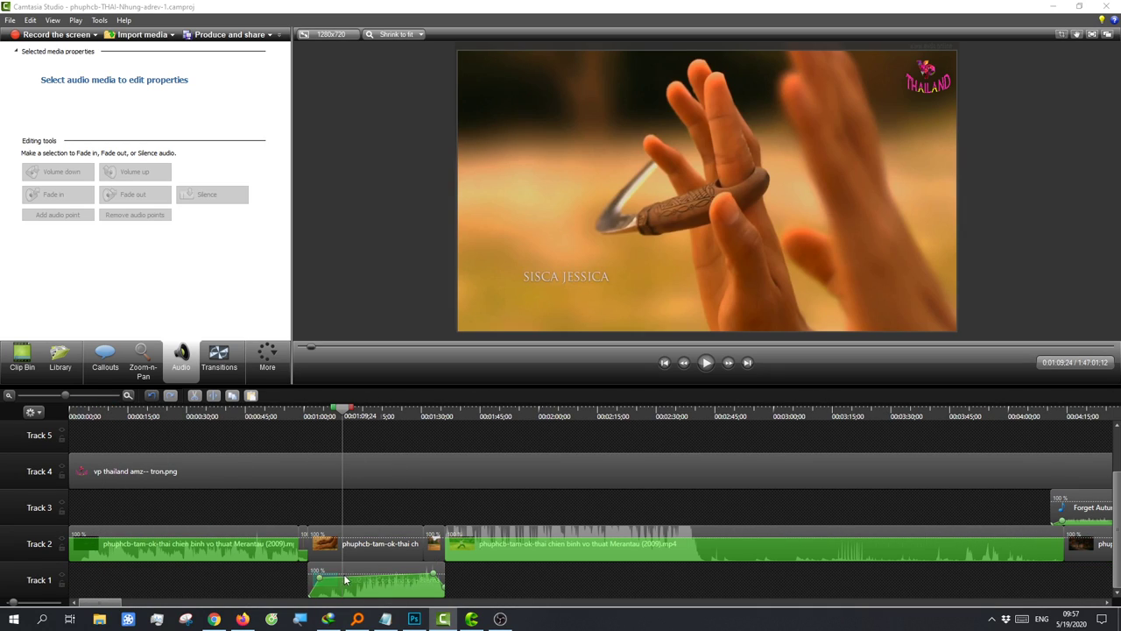
{"action": "left_click_drag", "start_coordinate": [343, 575], "coordinate": [365, 584]}
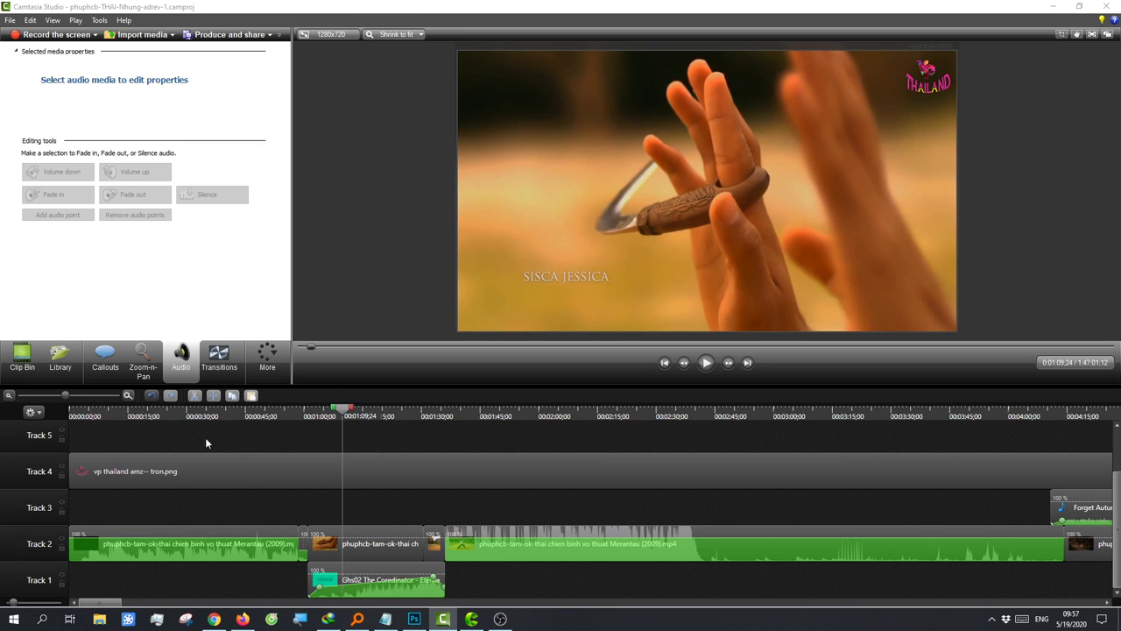
Step: Preview the film from 1:23:26, then zoom out and scroll to the closing logo card
{"action": "left_click", "coordinate": [397, 412]}
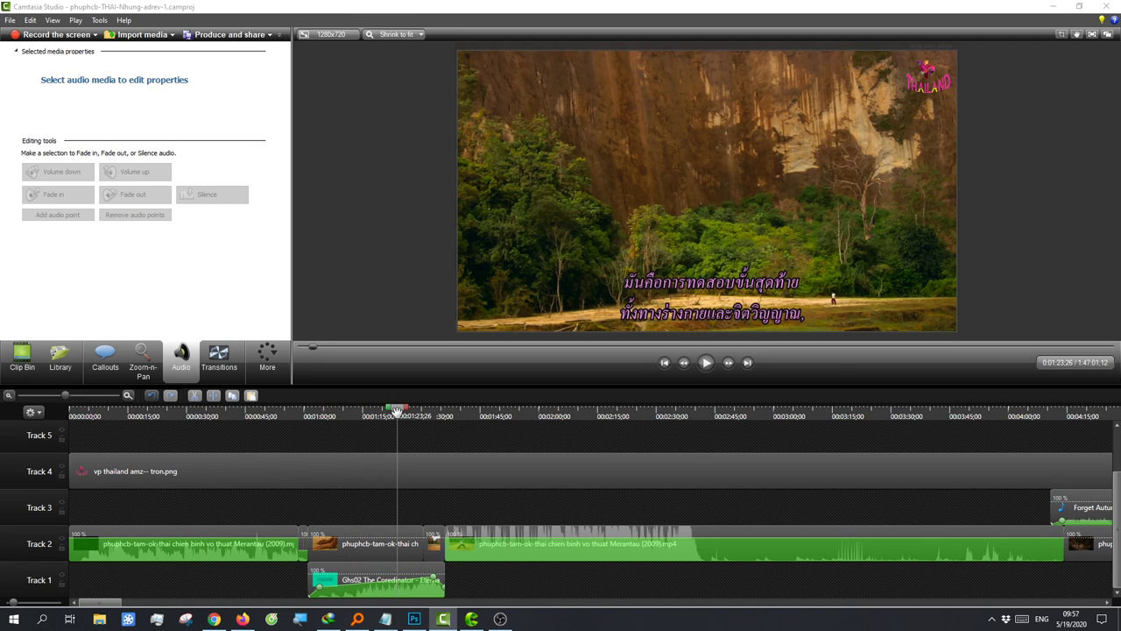
{"action": "key", "text": "space"}
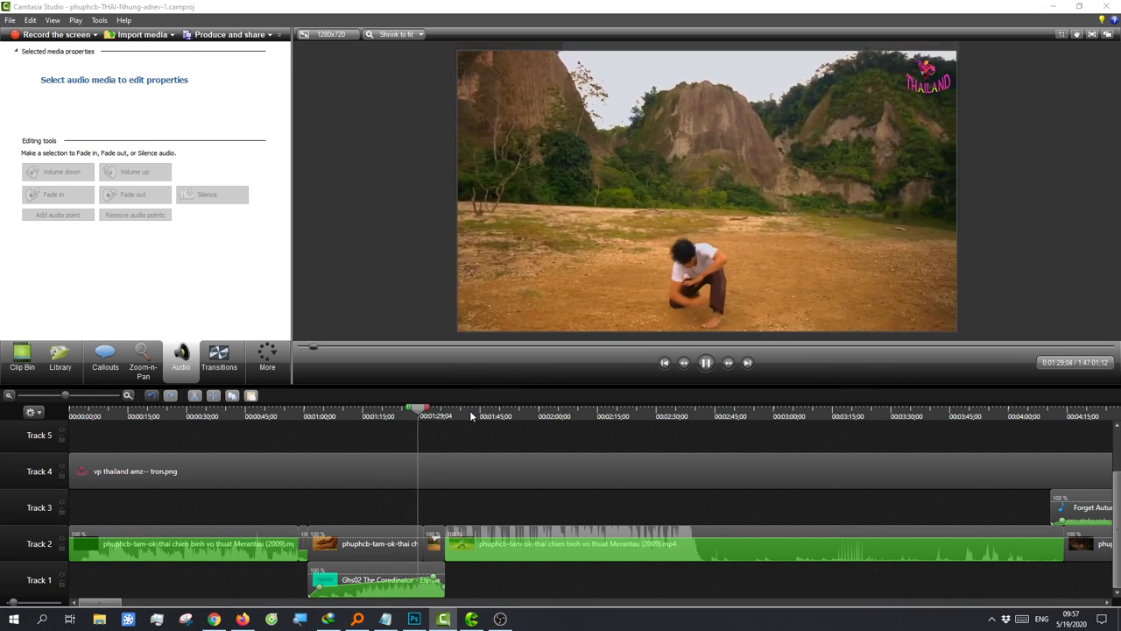
{"action": "key", "text": "space"}
{"action": "left_click", "coordinate": [54, 396]}
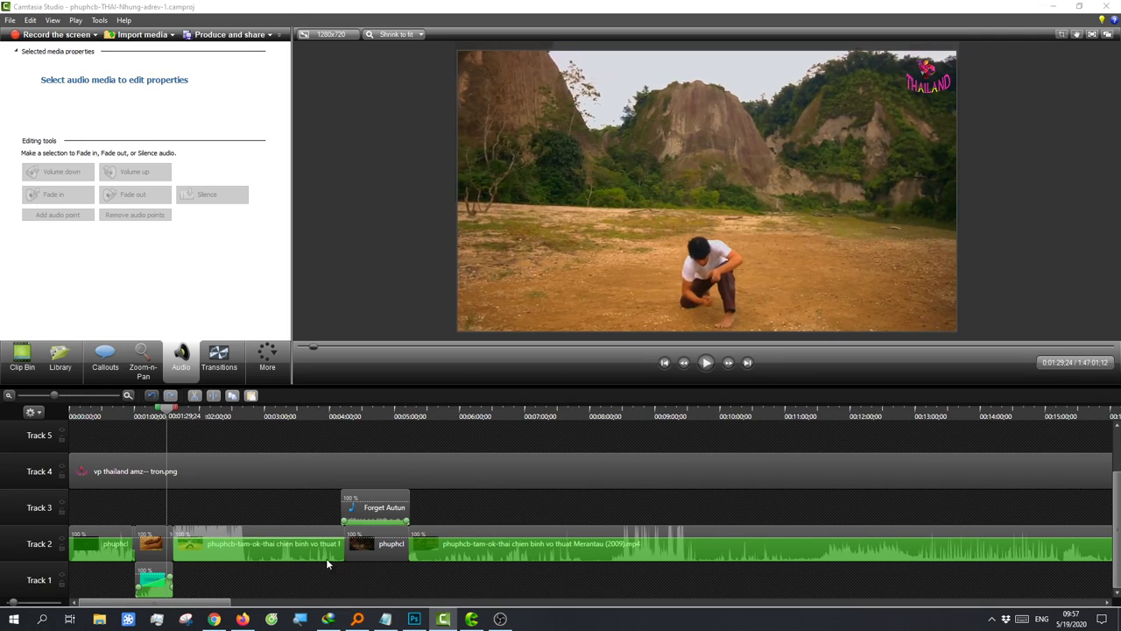
{"action": "left_click_drag", "start_coordinate": [191, 603], "coordinate": [1089, 622]}
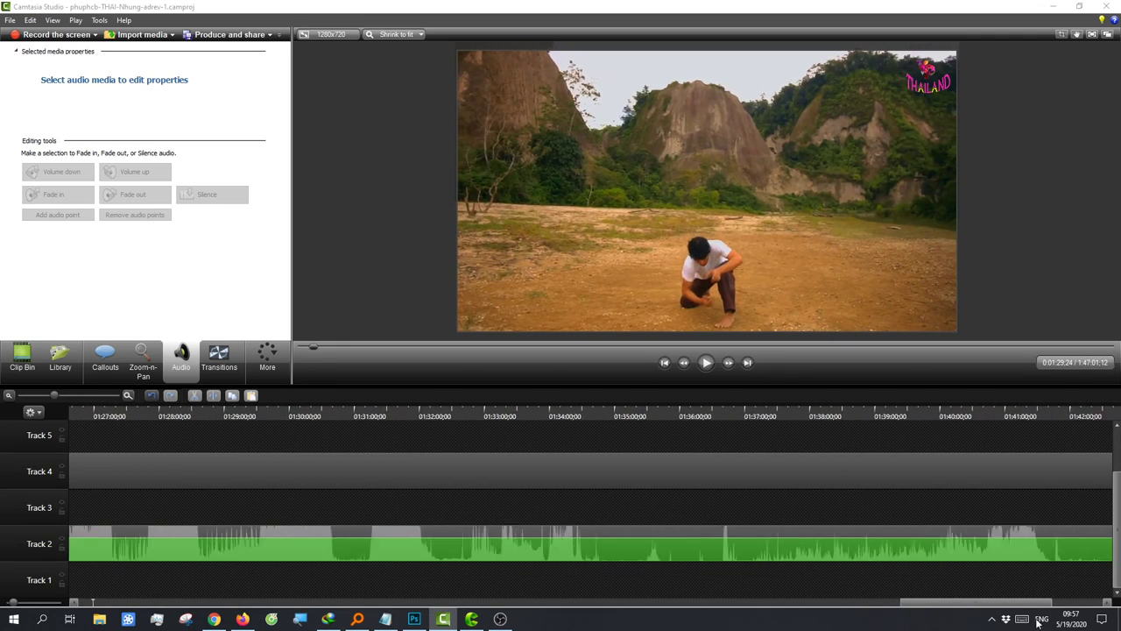
Step: Open the production wizard with the MP4 up-to-720p preset, then cancel before rendering
{"action": "left_click", "coordinate": [223, 39]}
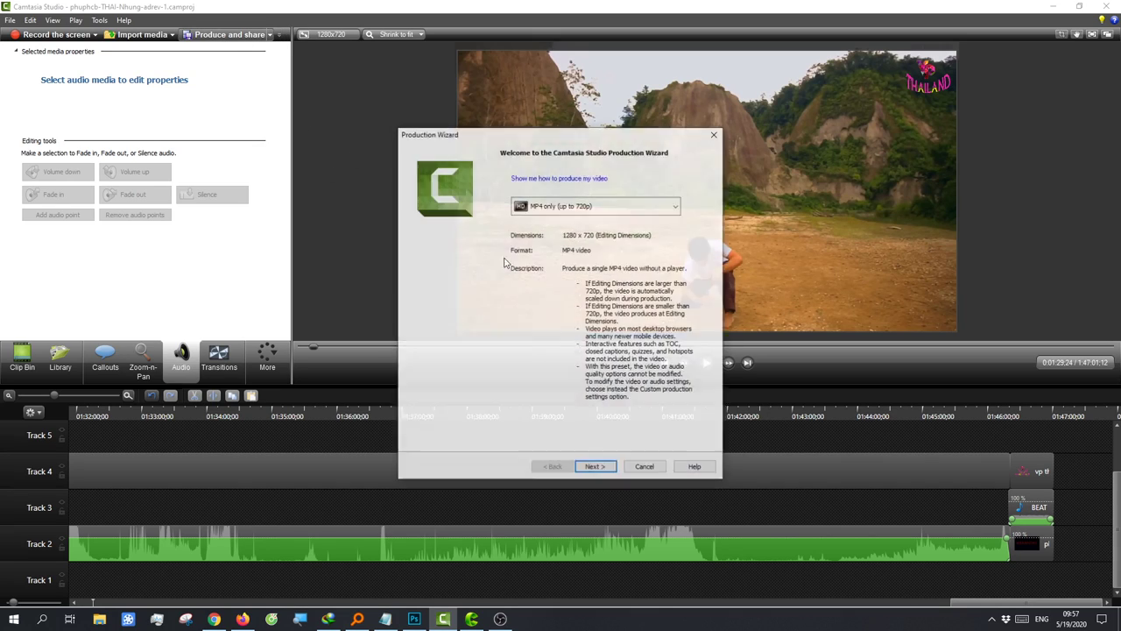
{"action": "left_click", "coordinate": [598, 467]}
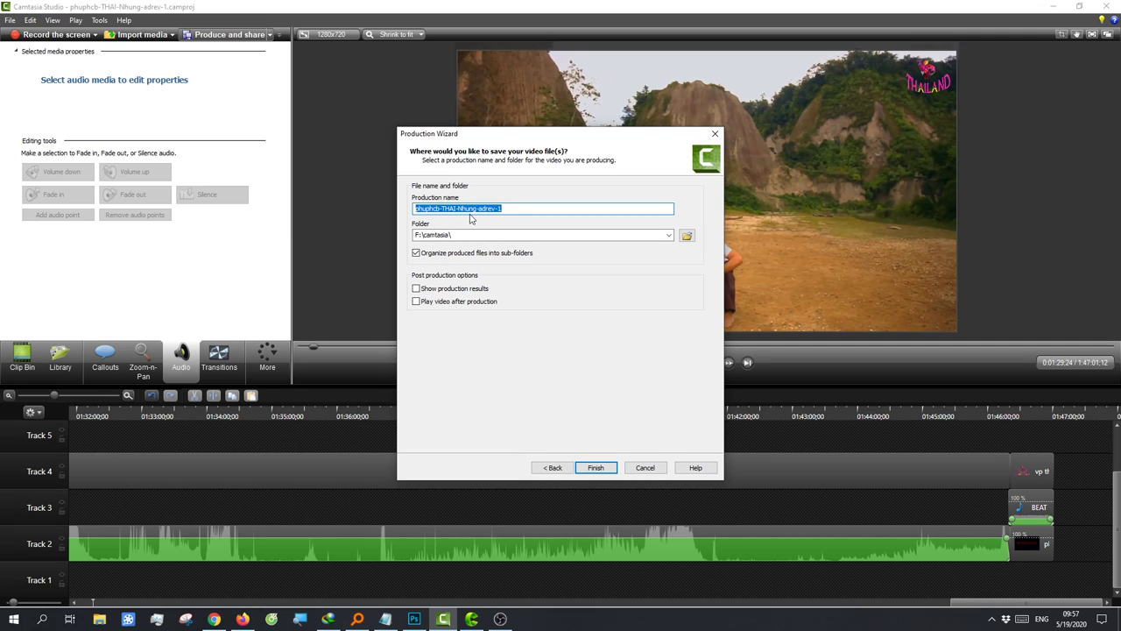
{"action": "left_click", "coordinate": [714, 136]}
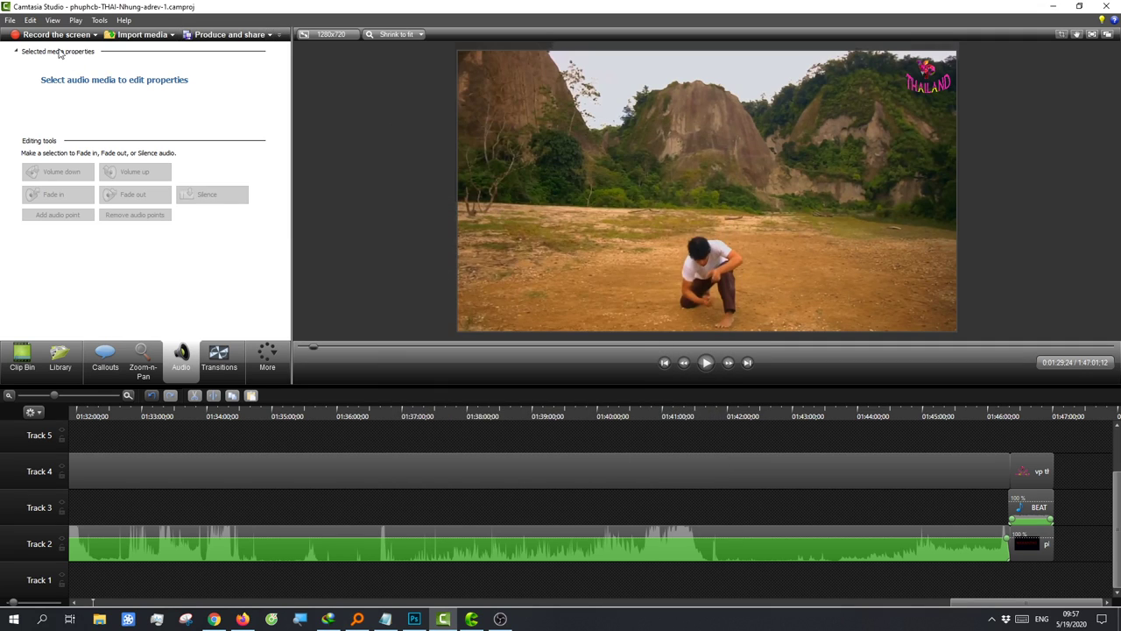
Step: Close the Camtasia Recorder control panel and bring the Camtasia editor back
{"action": "key", "text": "alt+Tab"}
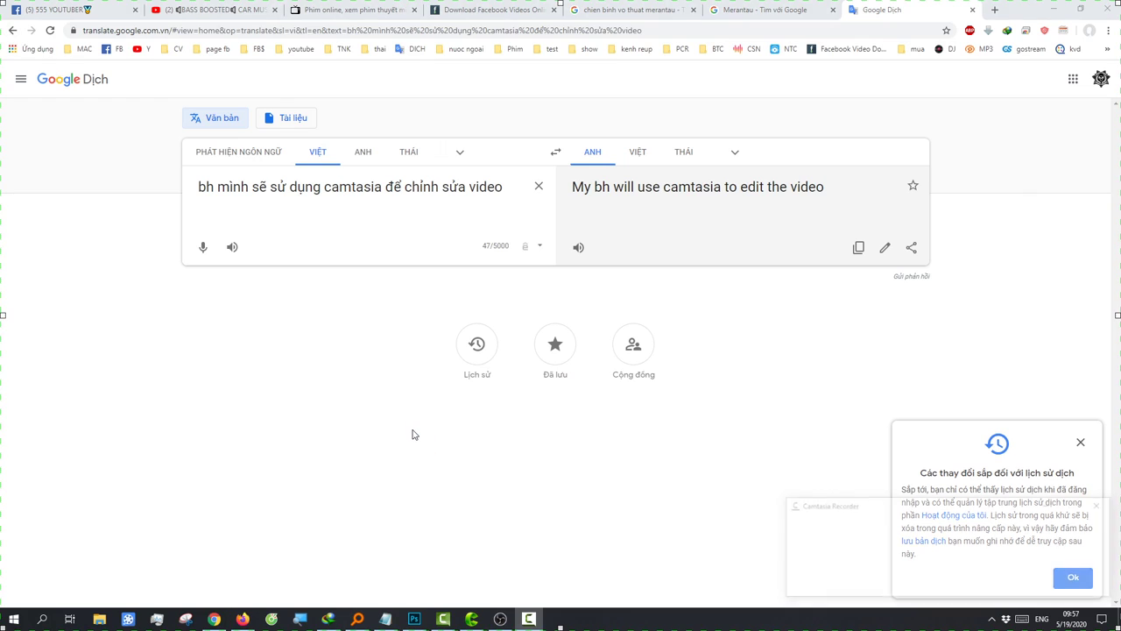
{"action": "left_click", "coordinate": [1109, 521]}
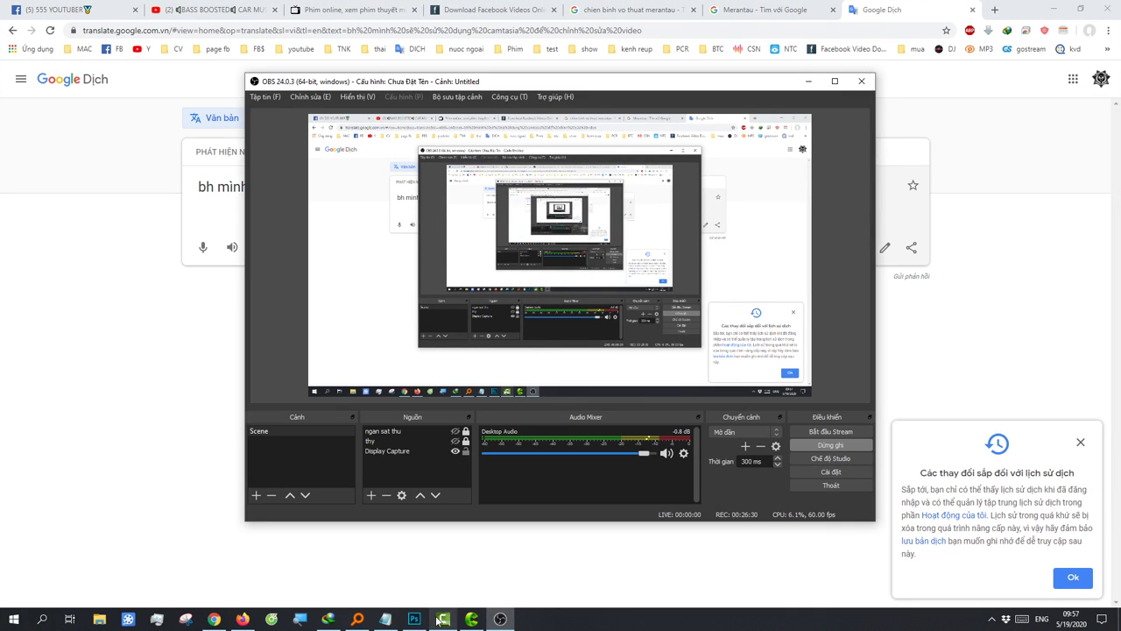
{"action": "left_click", "coordinate": [443, 619]}
Step: Start saving the project as a copy in the F:\camtasia\file folder
{"action": "left_click", "coordinate": [10, 19]}
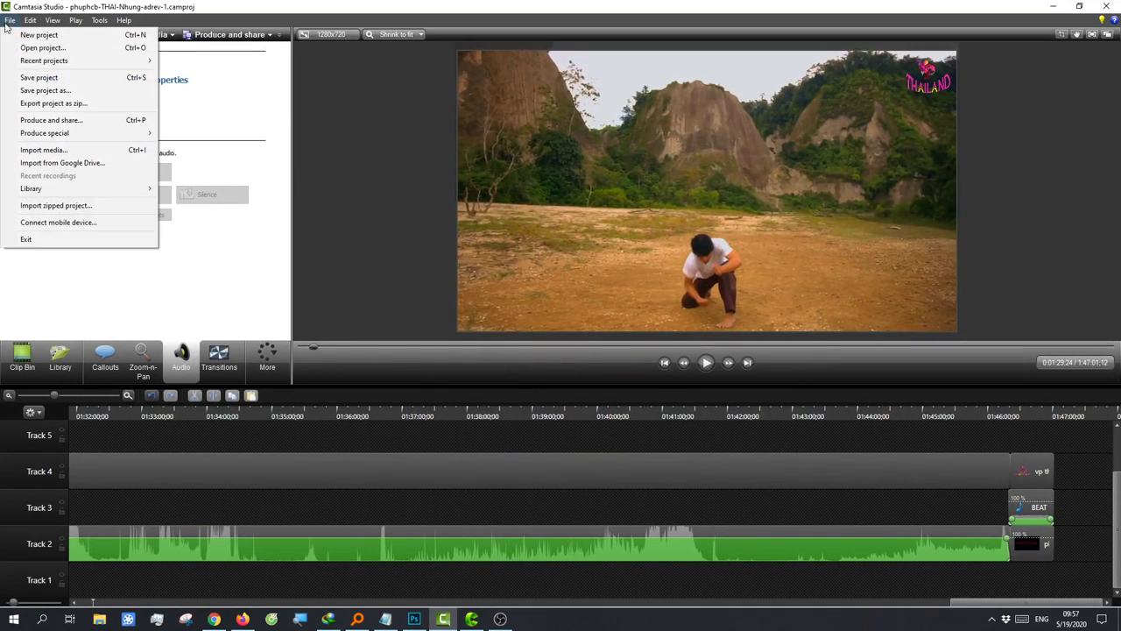
{"action": "left_click", "coordinate": [44, 90]}
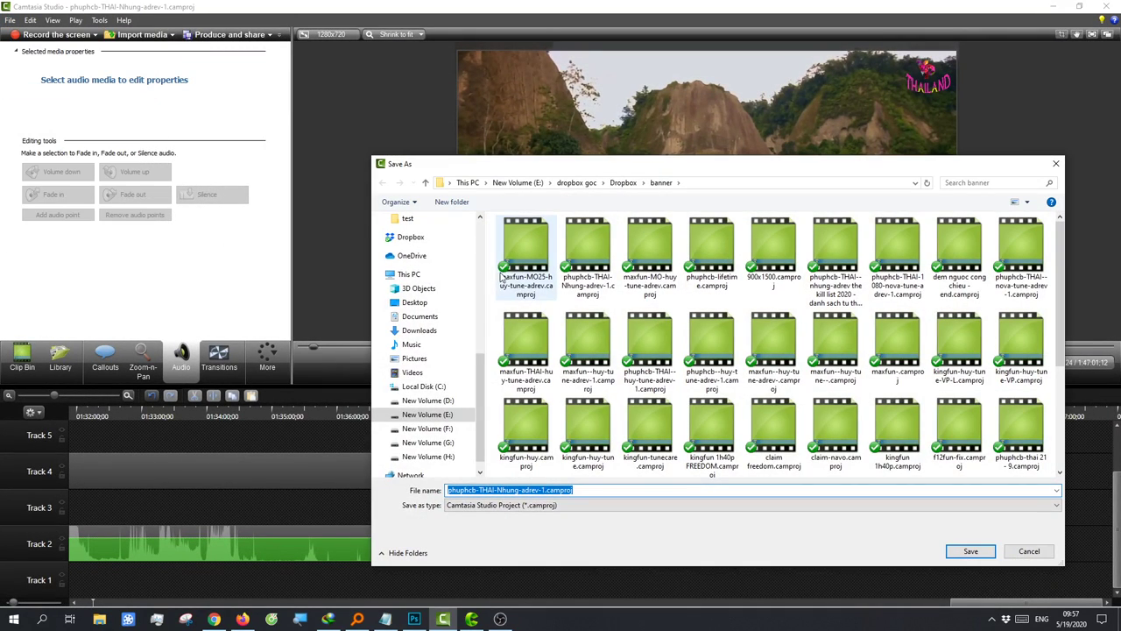
{"action": "scroll", "coordinate": [482, 235], "scroll_direction": "up", "scroll_amount": 2}
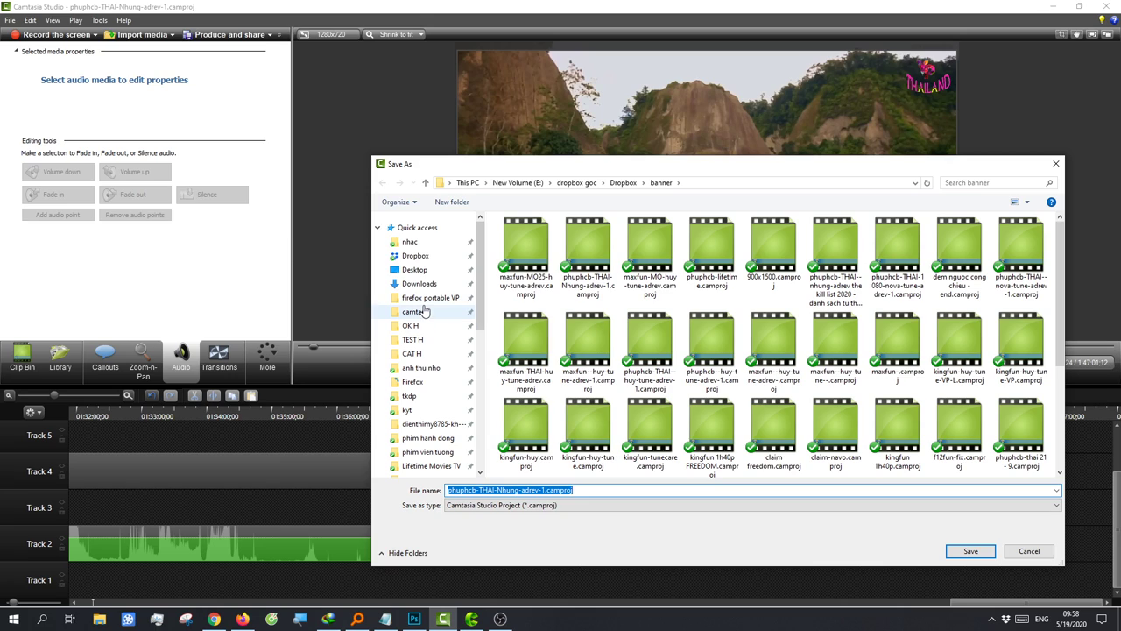
{"action": "left_click", "coordinate": [417, 303]}
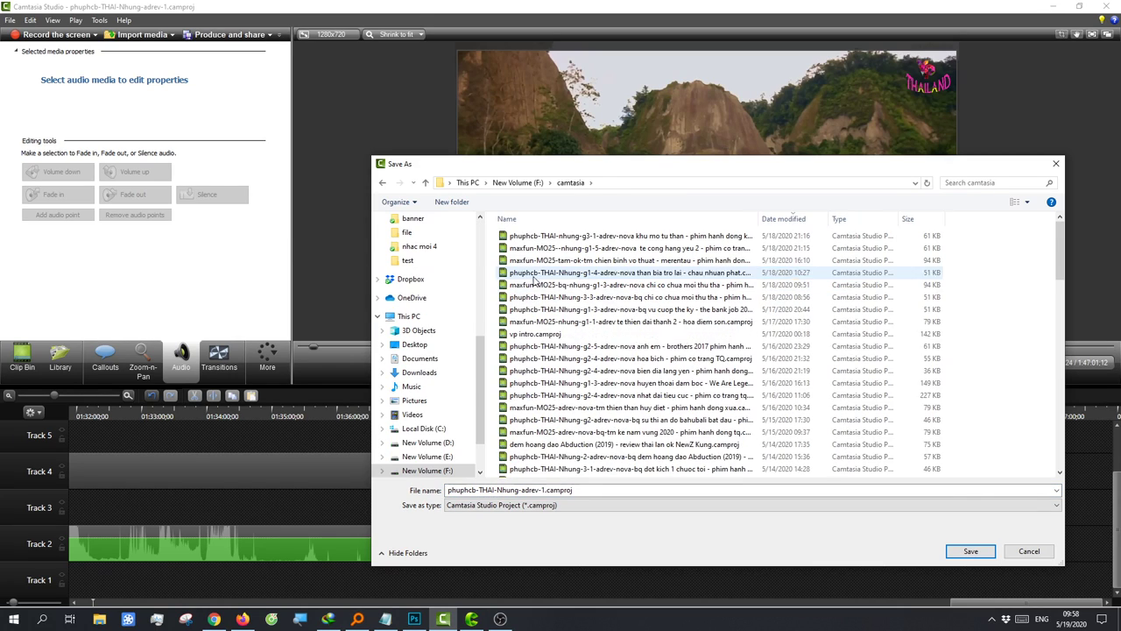
{"action": "left_click", "coordinate": [496, 491]}
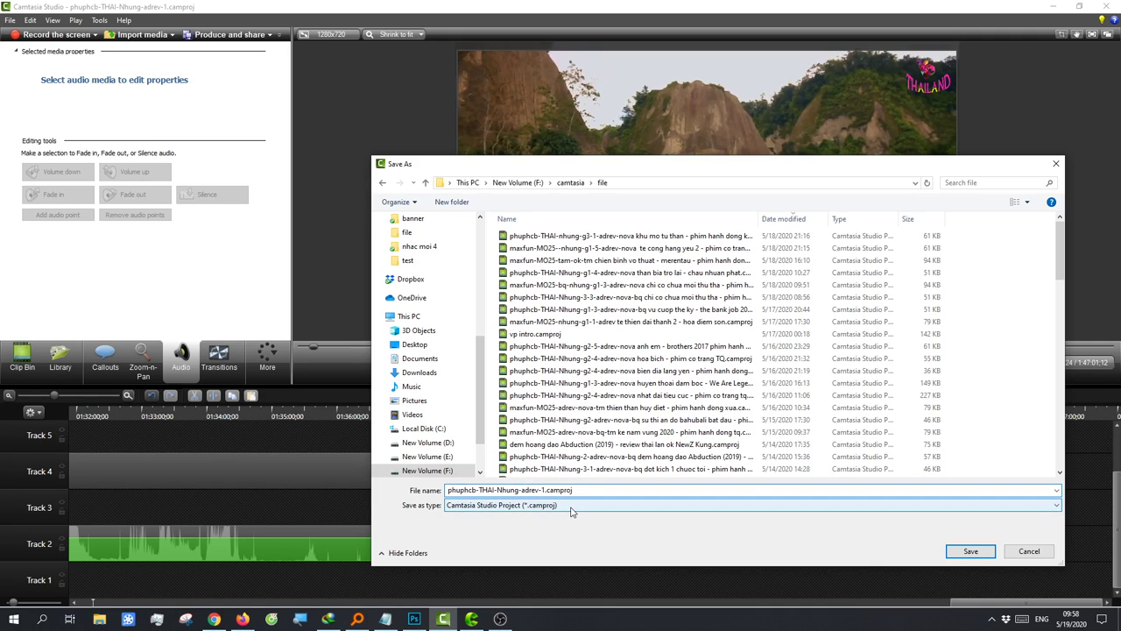
Step: Name the project '...vo thuat merantau - phim hanh dong indo' and save it
{"action": "type", "text": "g2"}
{"action": "type", "text": "vo"}
{"action": "key", "text": "BackSpace"}
{"action": "key", "text": "BackSpace"}
{"action": "type", "text": "nova-tam-"}
{"action": "type", "text": "ok"}
{"action": "type", "text": " chien bi"}
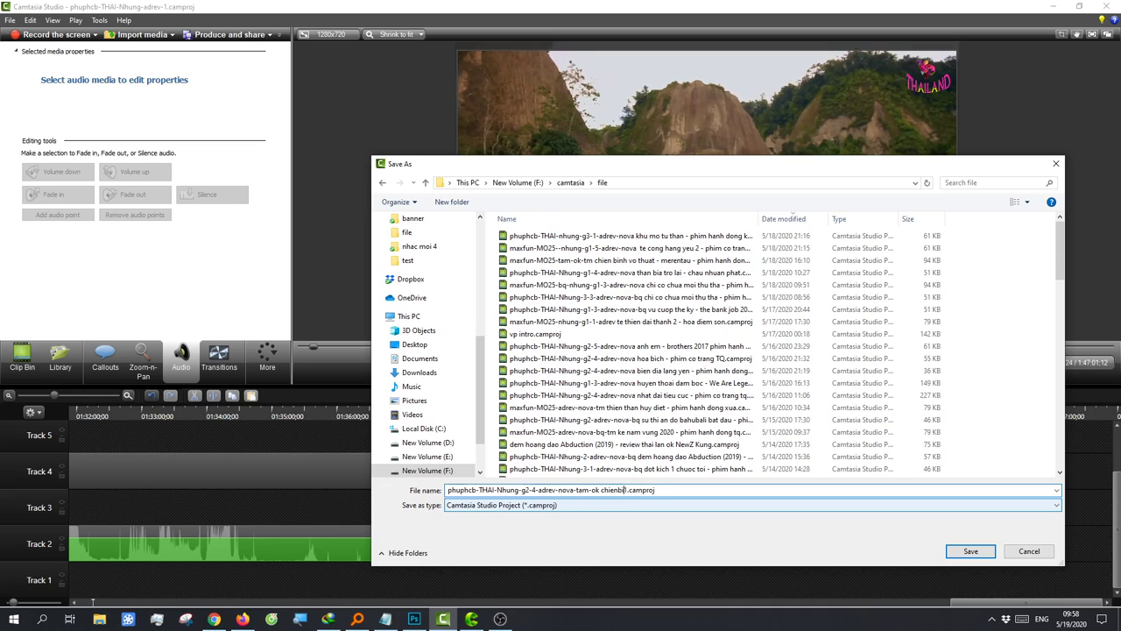
{"action": "type", "text": "nh vo "}
{"action": "type", "text": "thuat ma"}
{"action": "key", "text": "BackSpace"}
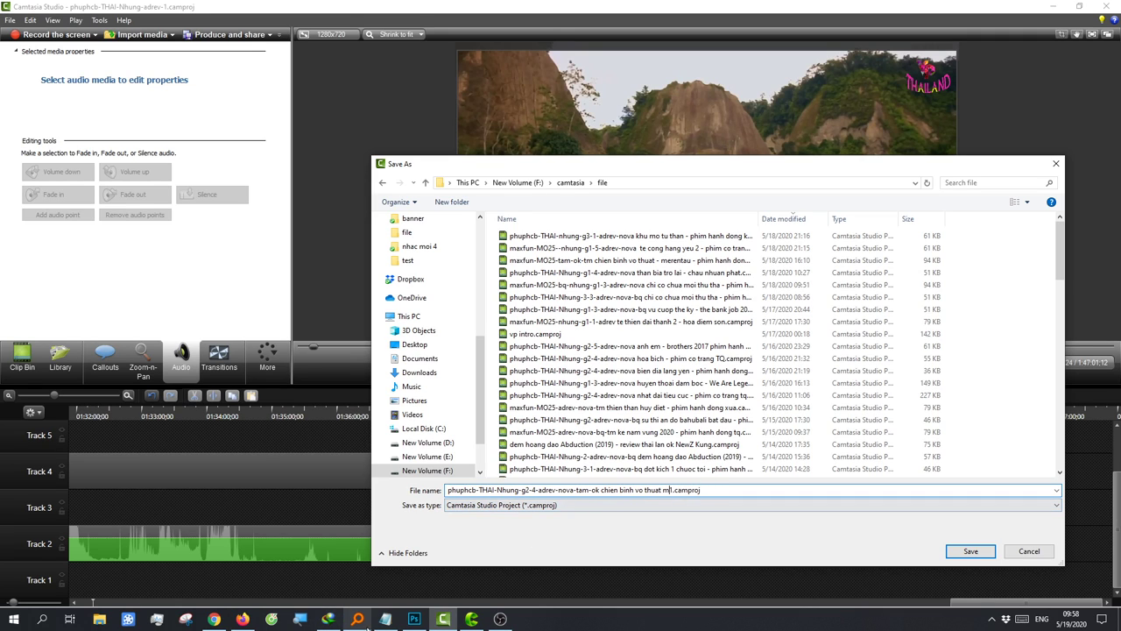
{"action": "left_click", "coordinate": [357, 619]}
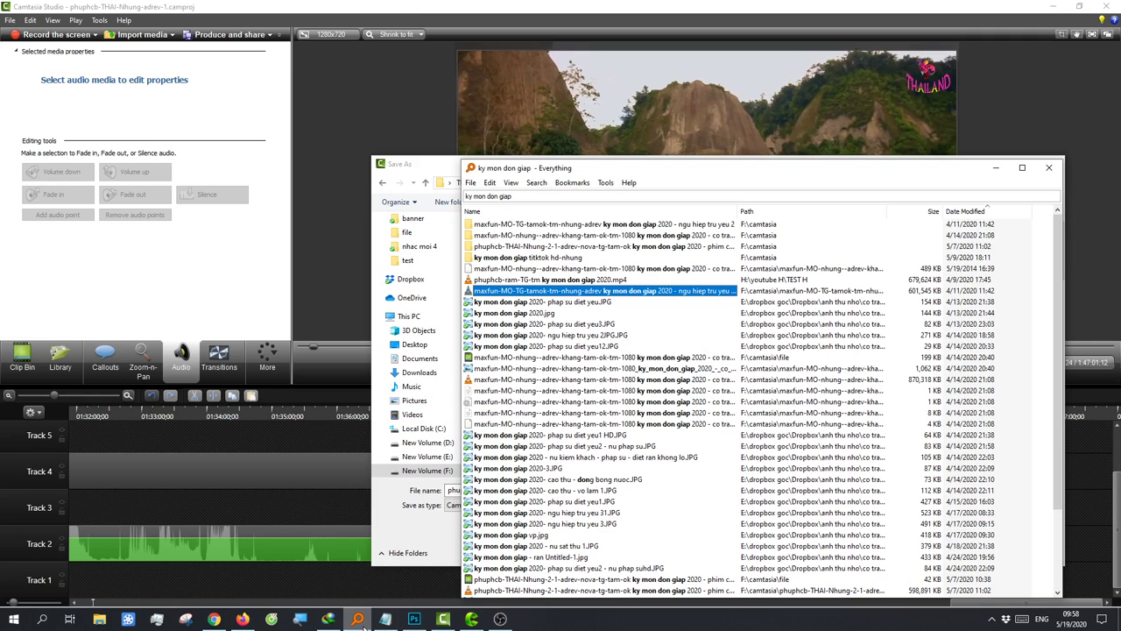
{"action": "left_click", "coordinate": [357, 619]}
{"action": "left_click", "coordinate": [214, 619]}
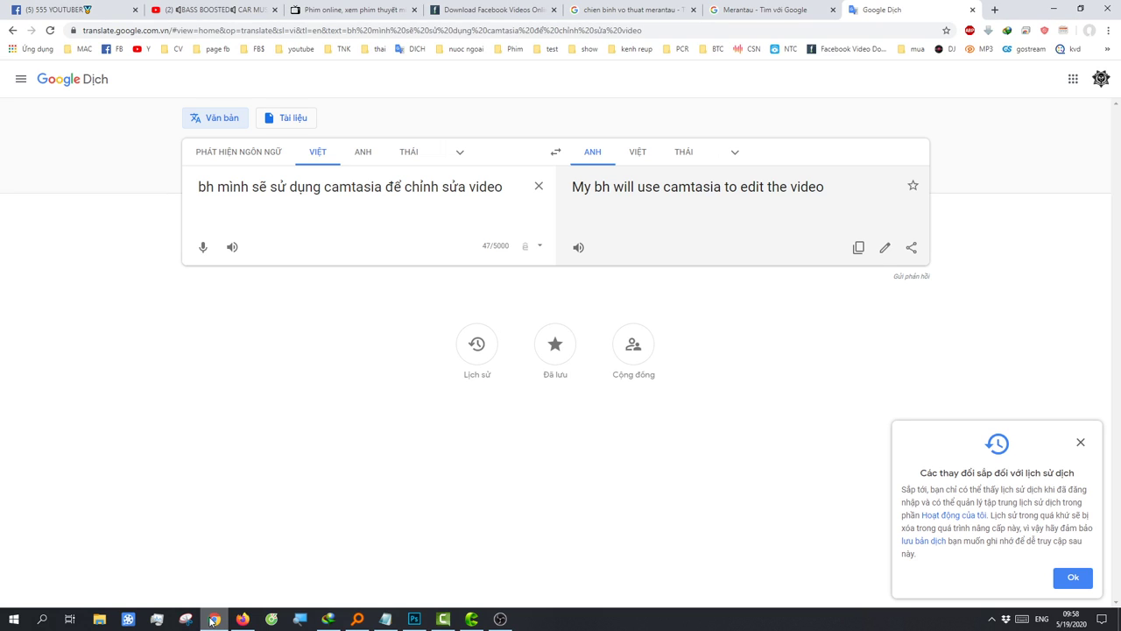
{"action": "left_click", "coordinate": [213, 618]}
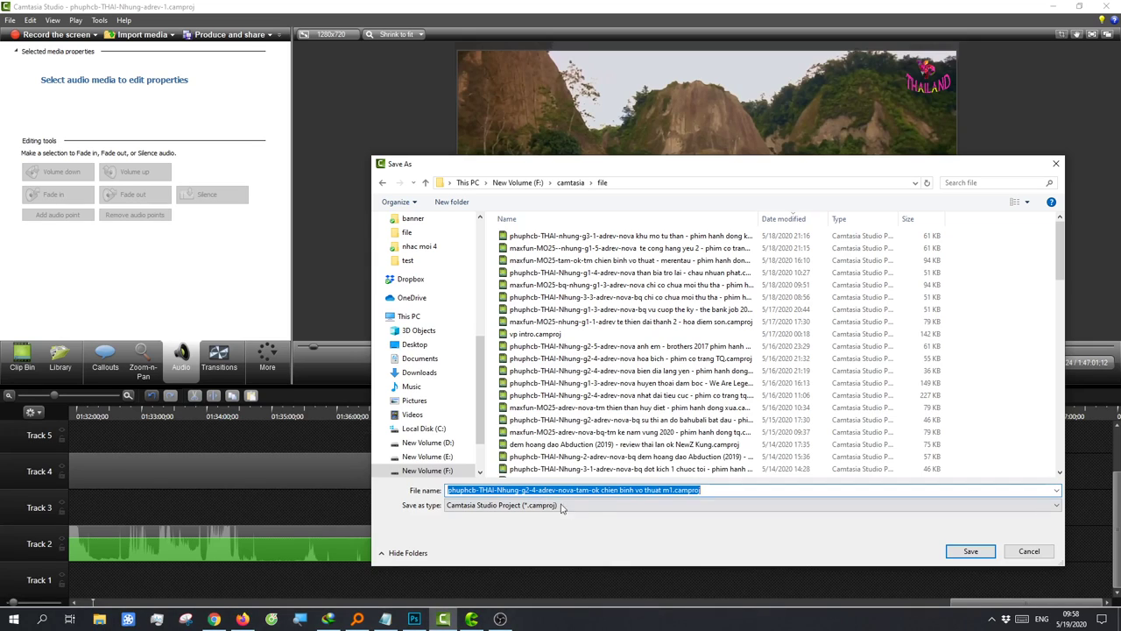
{"action": "left_click", "coordinate": [663, 490]}
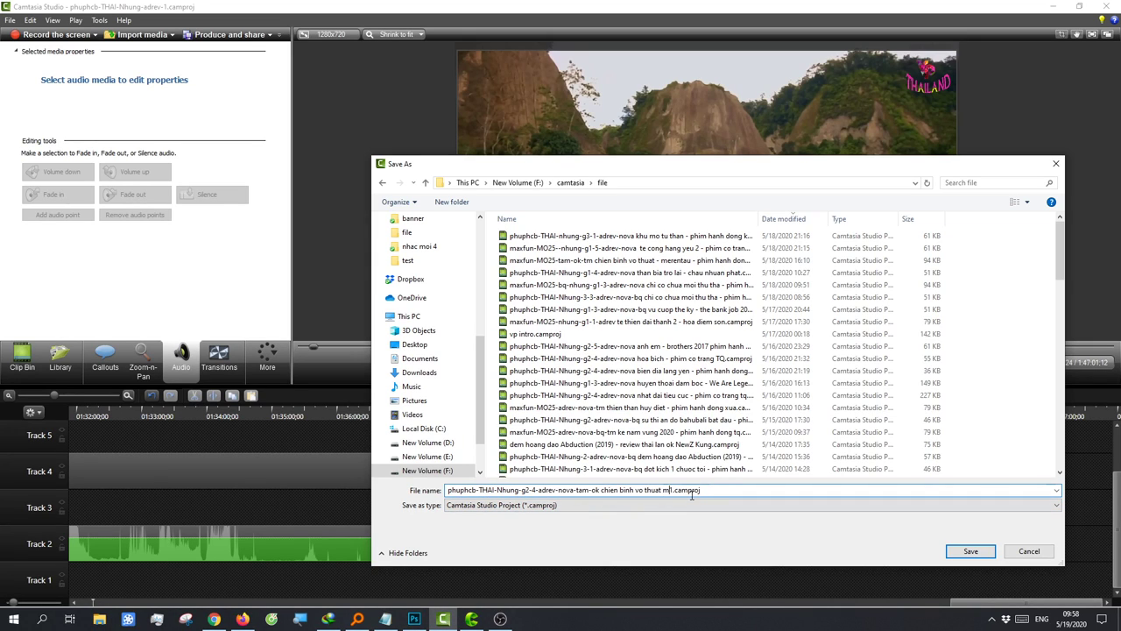
{"action": "type", "text": "eranta"}
{"action": "type", "text": "u "}
{"action": "type", "text": "- "}
{"action": "type", "text": "phim han"}
{"action": "type", "text": "h dong in"}
{"action": "type", "text": "do"}
{"action": "key", "text": "Return"}
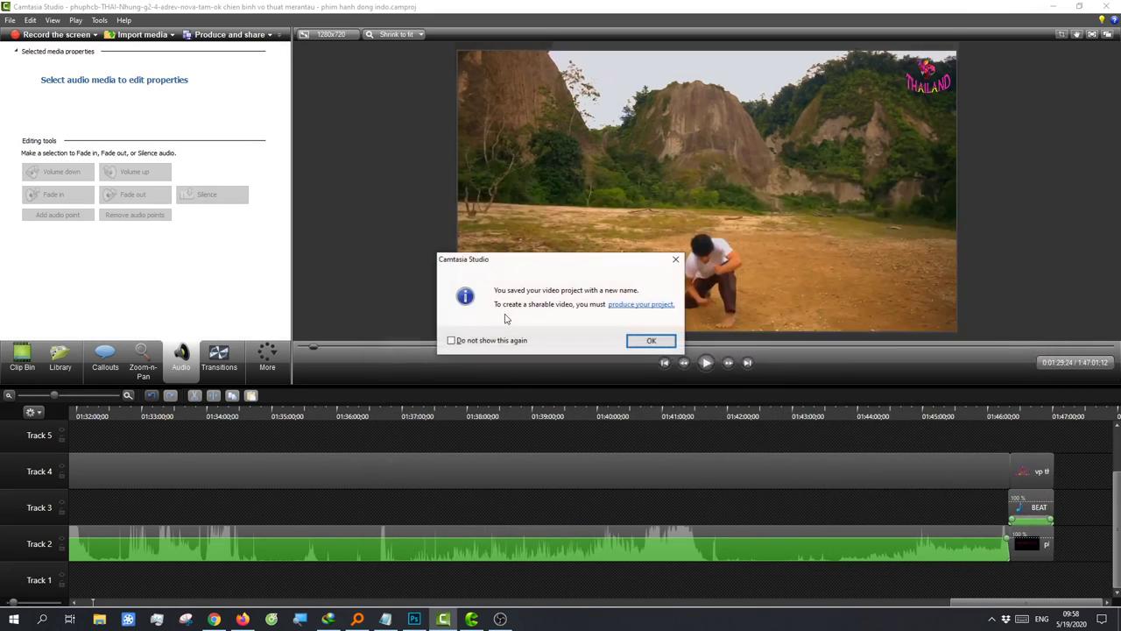
Step: Dismiss the save notice and render the project to MP4 via the Production Wizard
{"action": "left_click", "coordinate": [646, 339]}
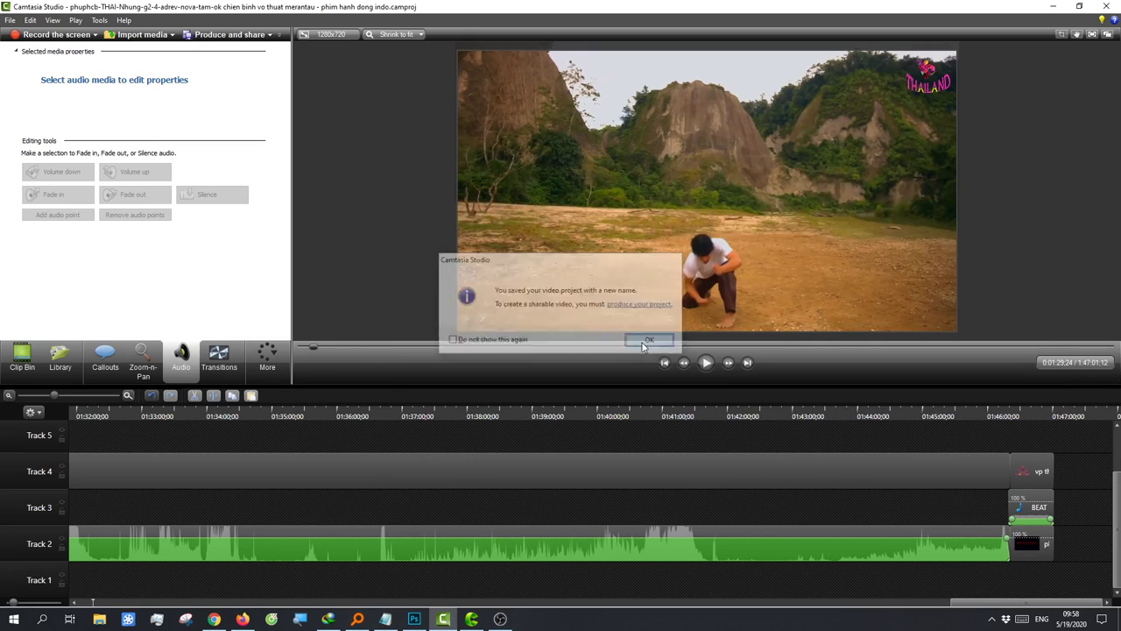
{"action": "left_click", "coordinate": [229, 35]}
{"action": "left_click", "coordinate": [600, 468]}
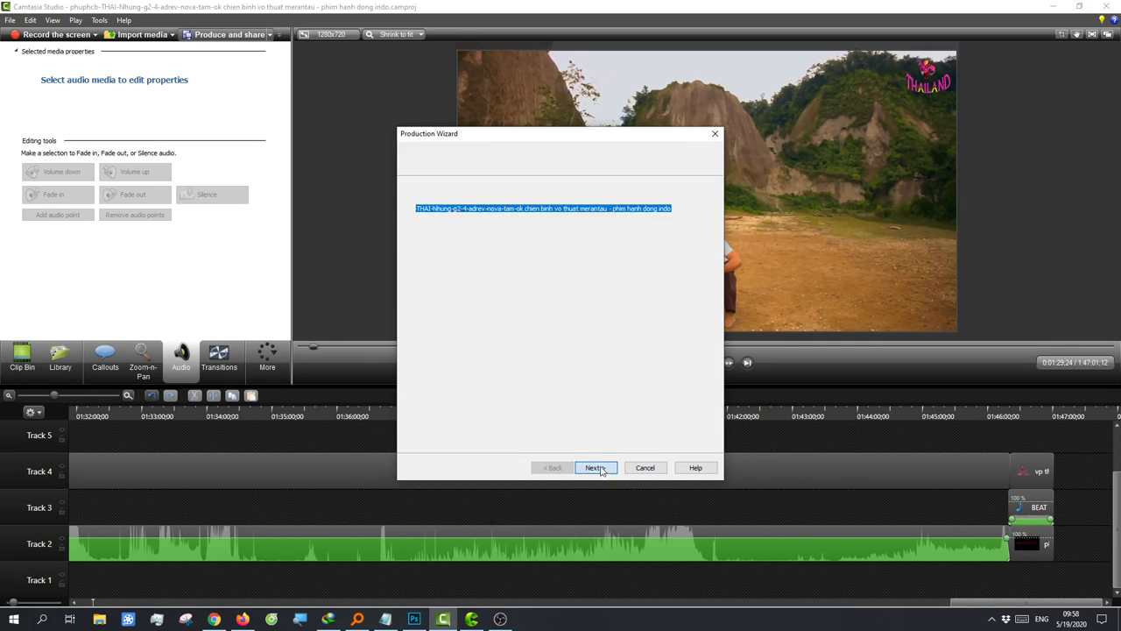
{"action": "left_click", "coordinate": [596, 468]}
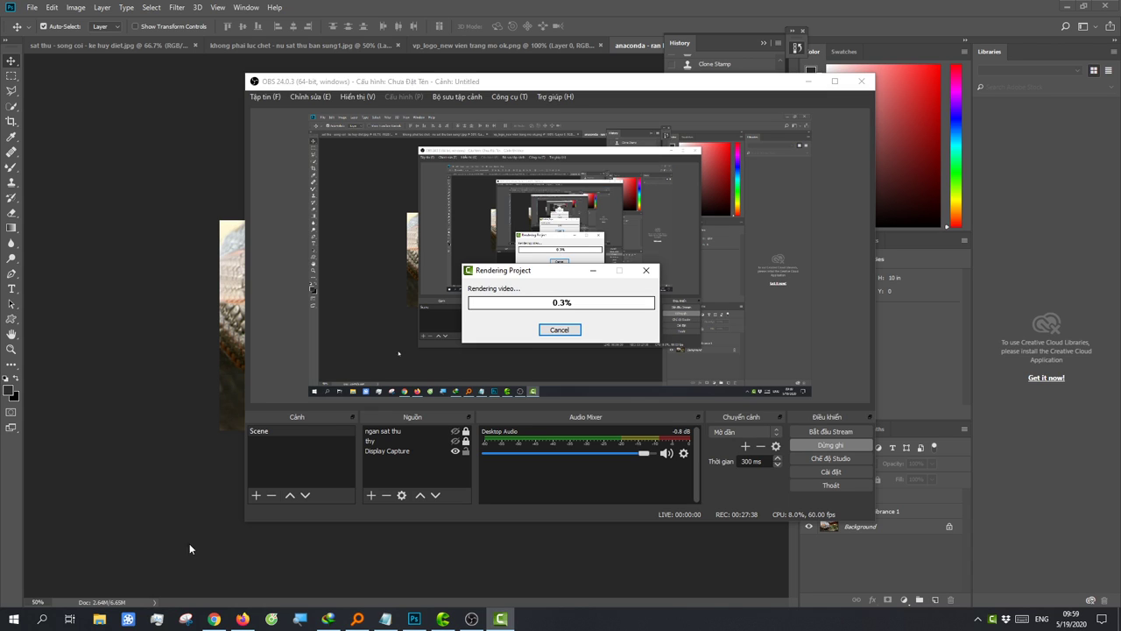
Step: Open Task Manager, check Camtasia's process load, and show the CPU Performance graph
{"action": "left_click", "coordinate": [155, 618]}
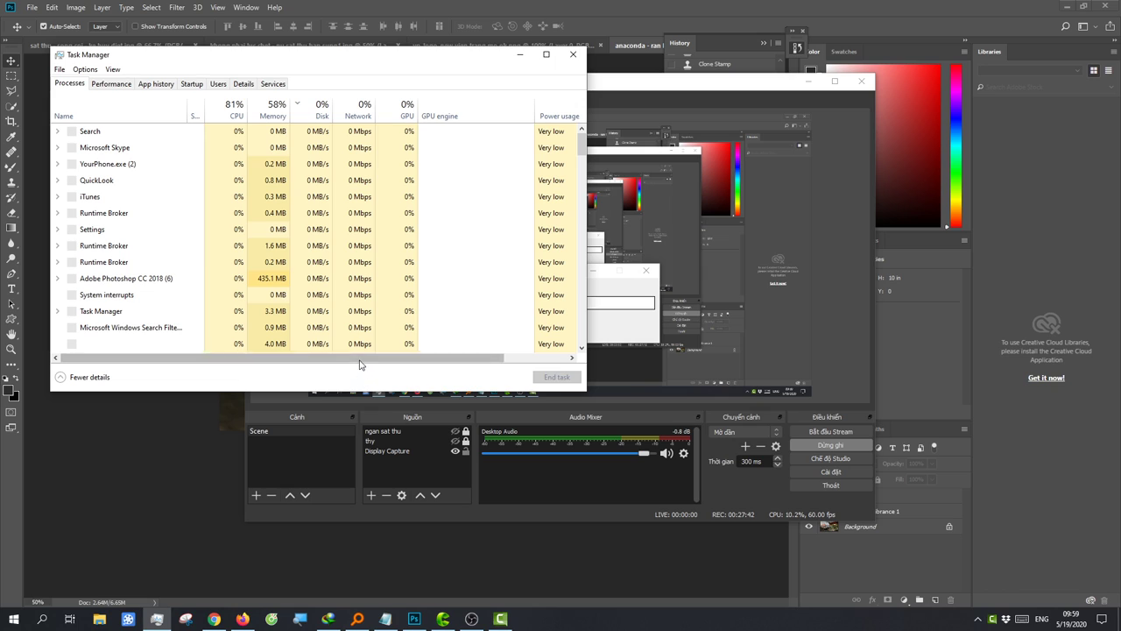
{"action": "left_click_drag", "start_coordinate": [514, 359], "coordinate": [565, 358]}
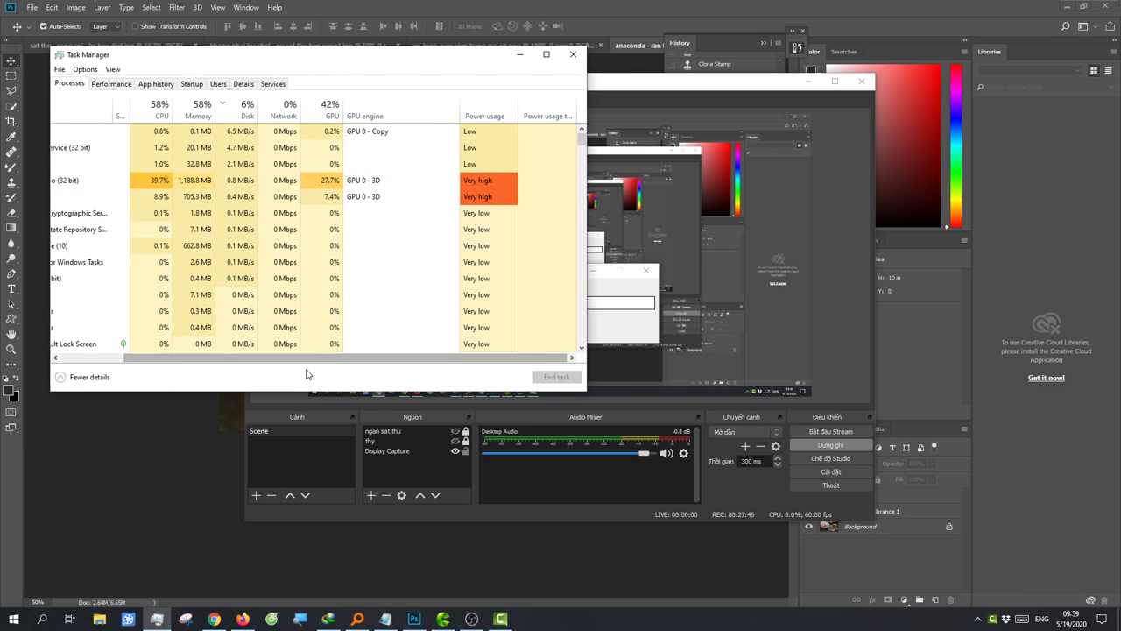
{"action": "left_click_drag", "start_coordinate": [305, 360], "coordinate": [234, 364]}
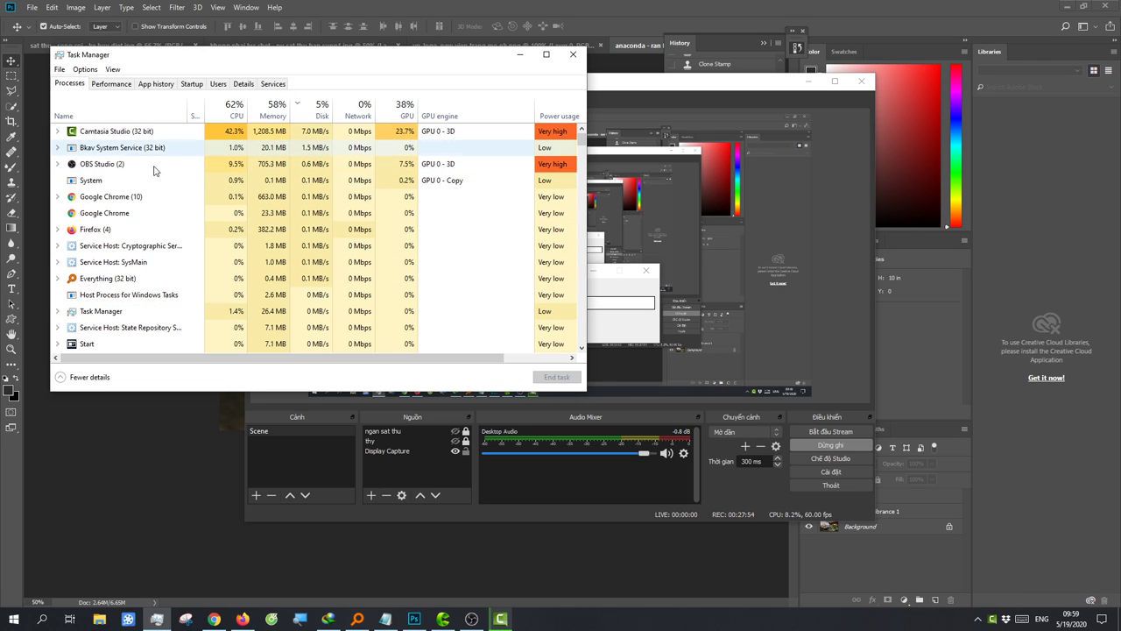
{"action": "left_click", "coordinate": [111, 83]}
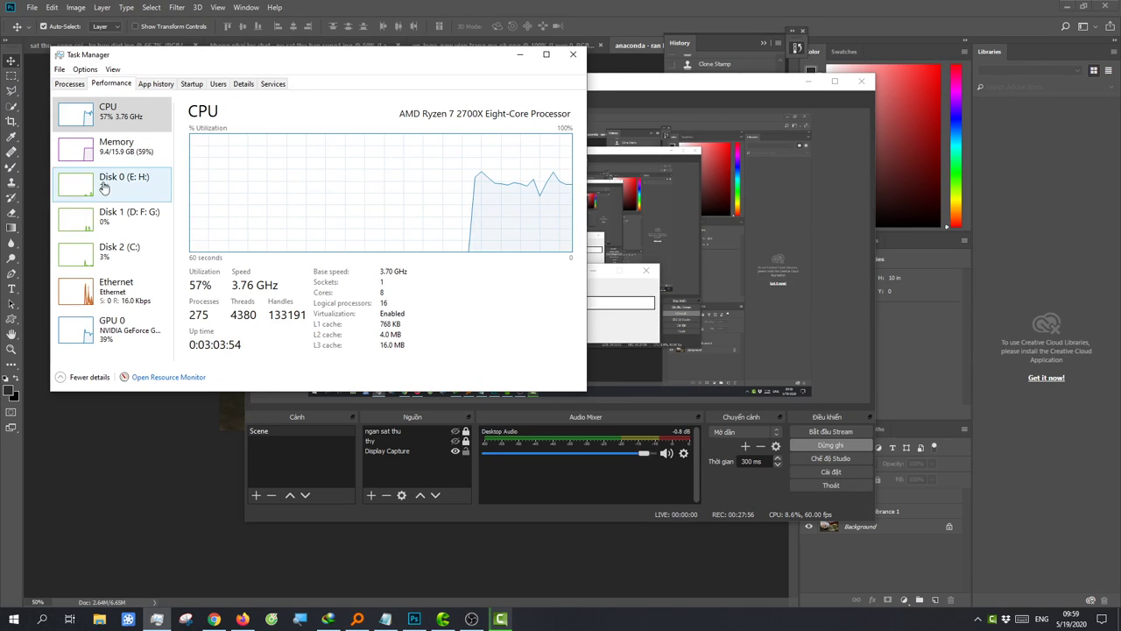
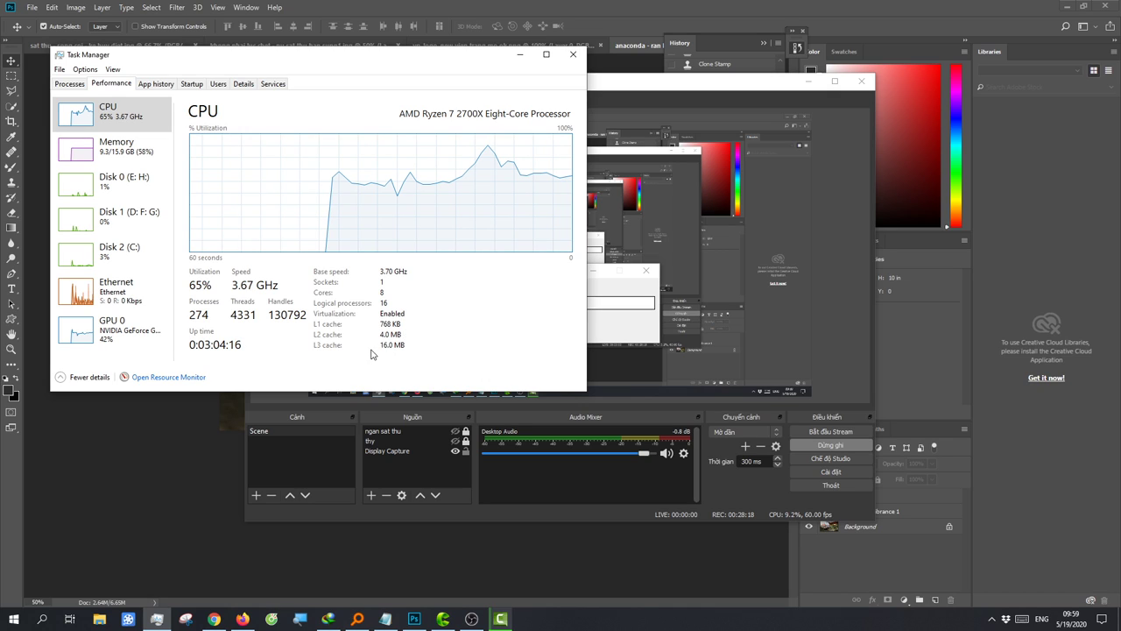
Step: Close Task Manager and bring a browser window forward from the taskbar
{"action": "left_click", "coordinate": [574, 56]}
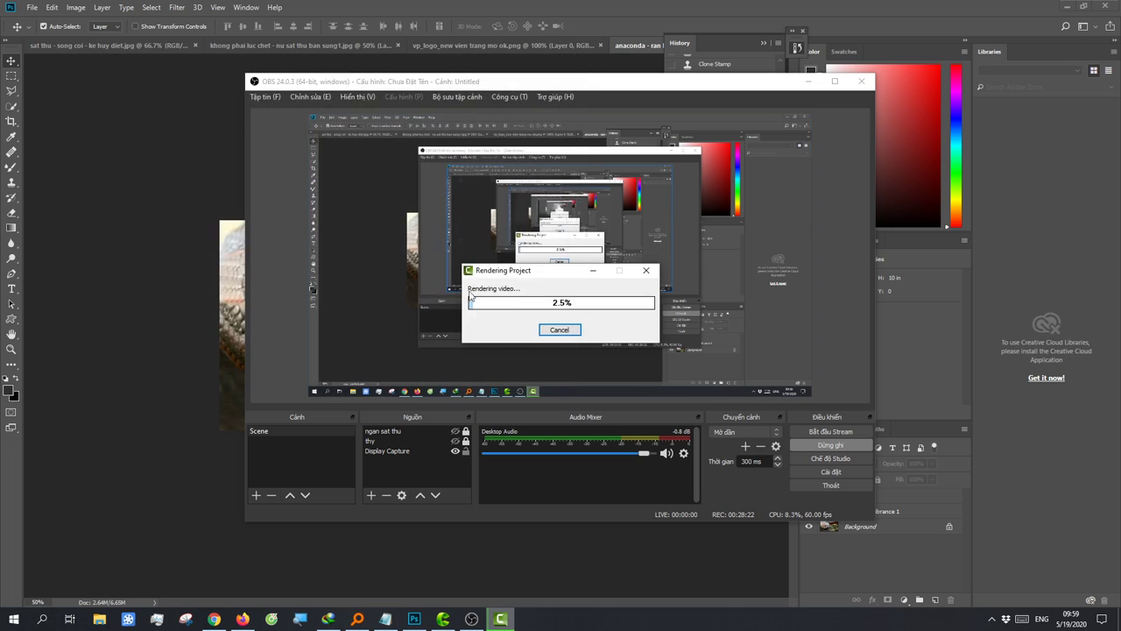
{"action": "left_click", "coordinate": [240, 619]}
Step: Translate a Vietnamese remark about CPU rendering ending in '20p' and hear it read aloud
{"action": "left_click", "coordinate": [215, 619]}
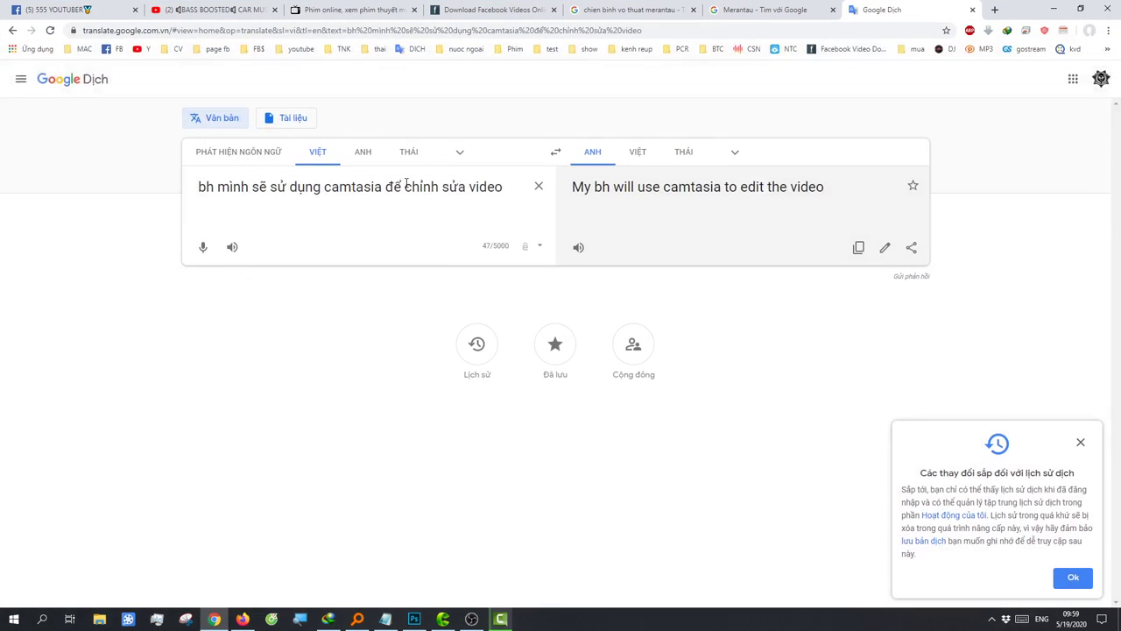
{"action": "triple_click", "coordinate": [338, 194]}
{"action": "type", "text": "c"}
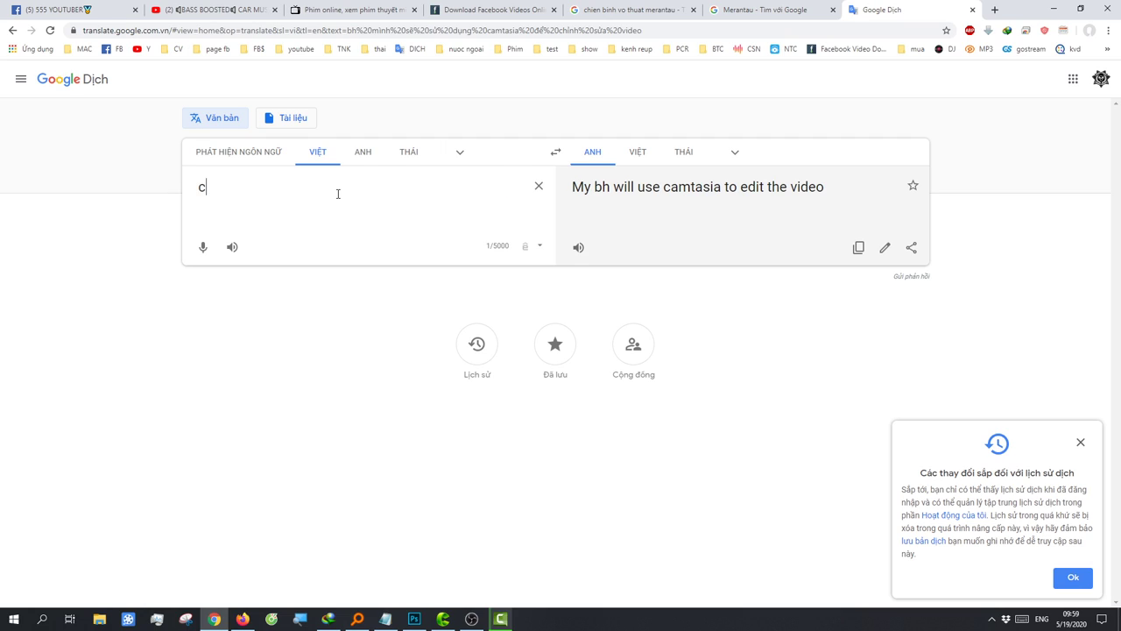
{"action": "type", "text": "pu"}
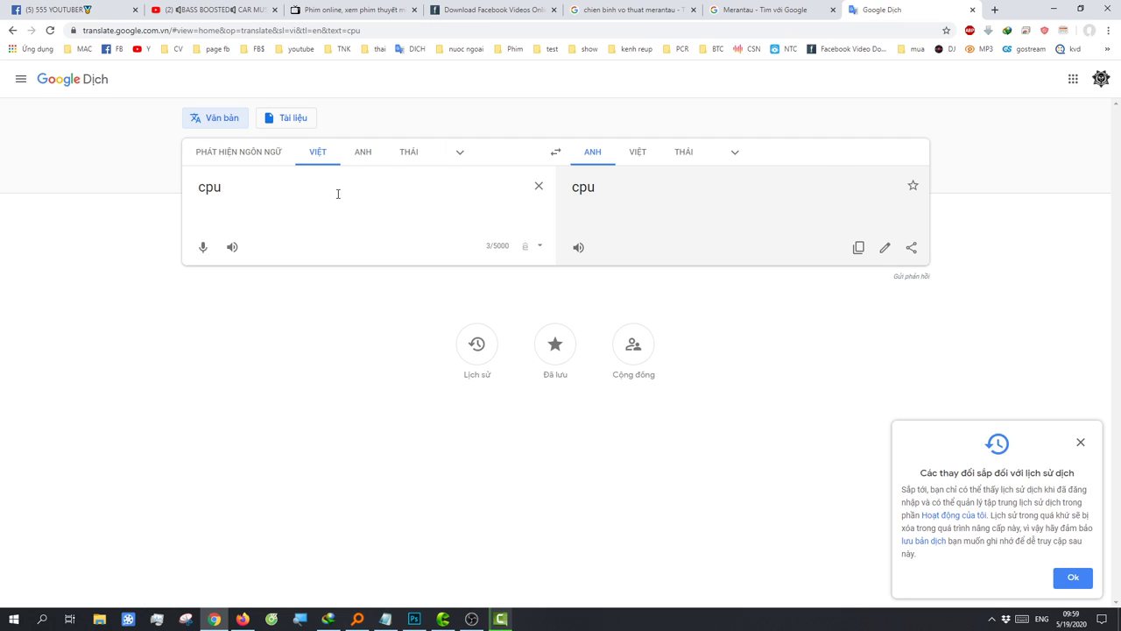
{"action": "type", "text": "inh"}
{"action": "type", "text": "c"}
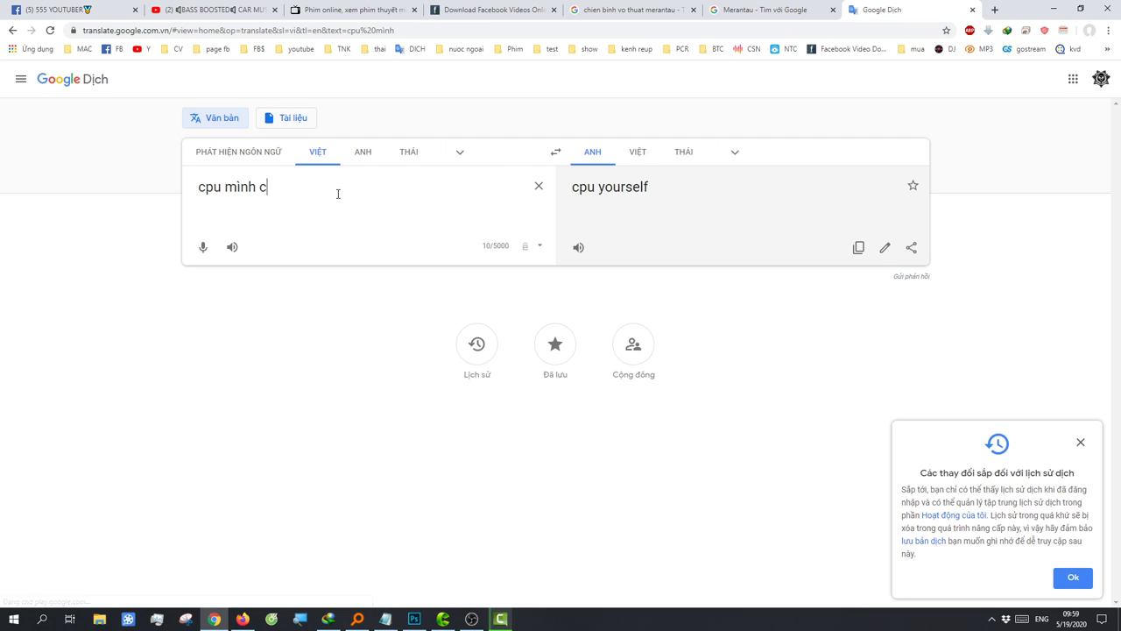
{"action": "type", "text": "ungkhá "}
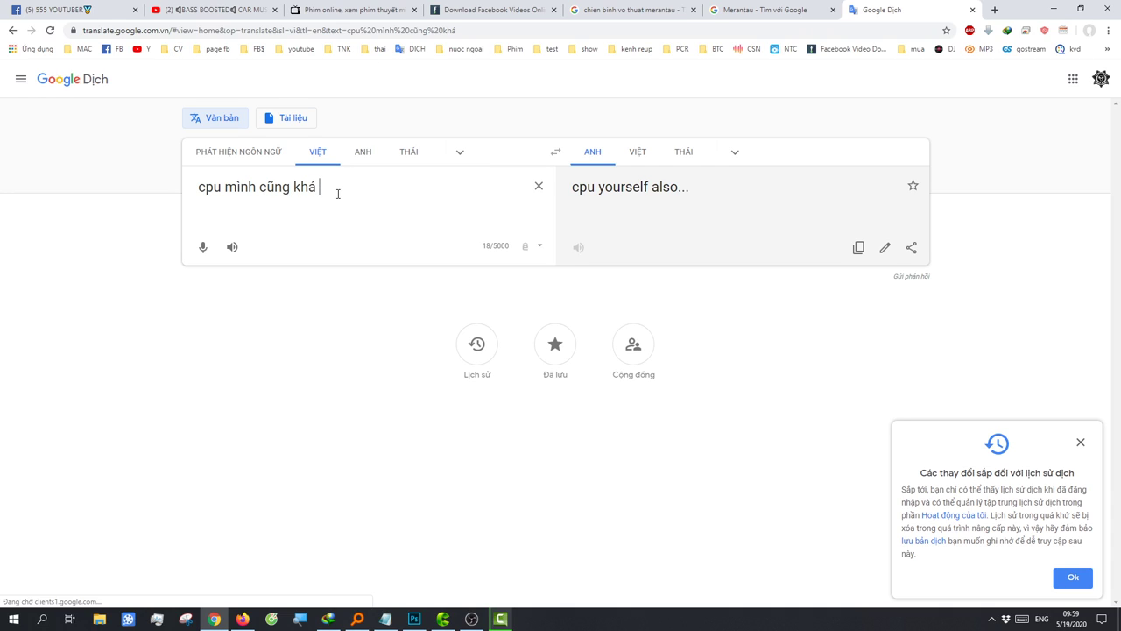
{"action": "type", "text": "ổn rende"}
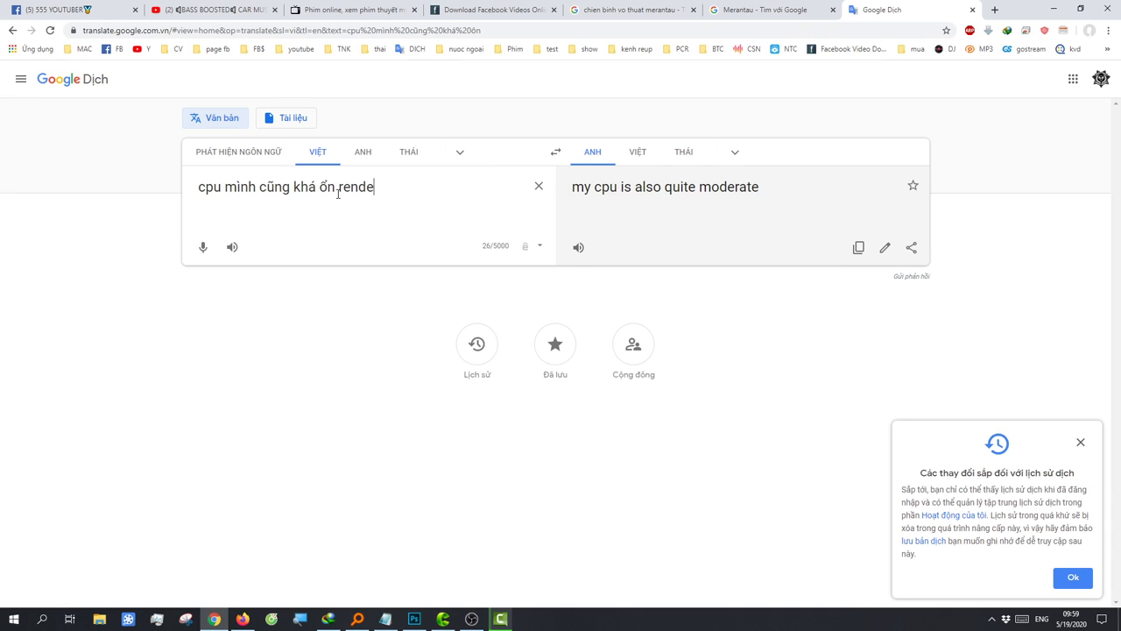
{"action": "type", "text": "cungx"}
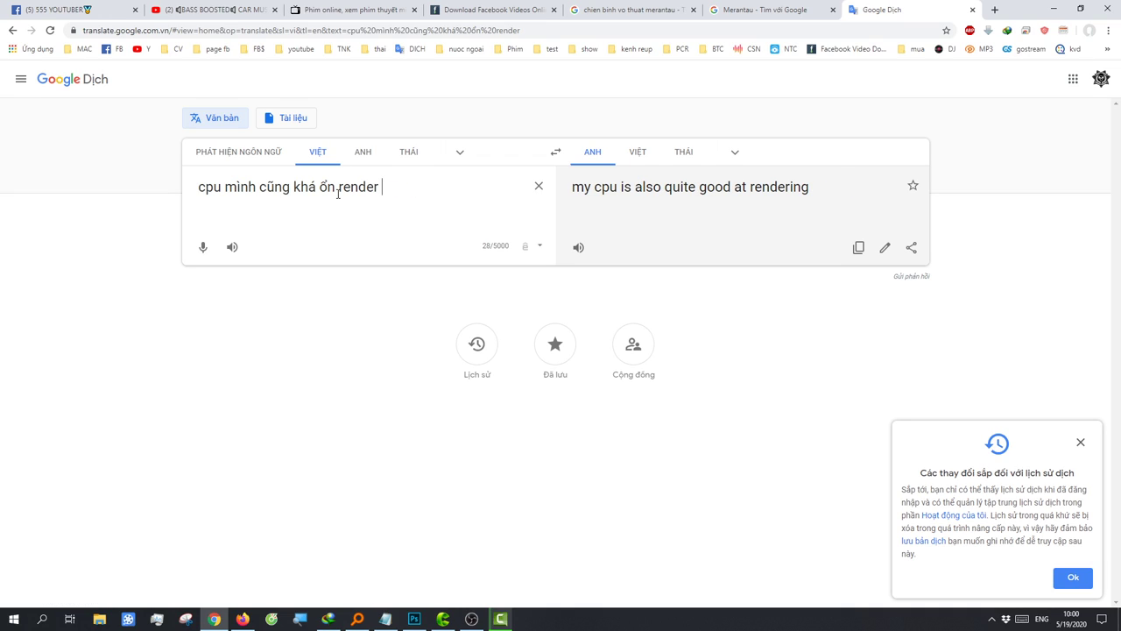
{"action": "type", "text": "bộ"}
{"action": "type", "text": " phi"}
{"action": "type", "text": "hon t"}
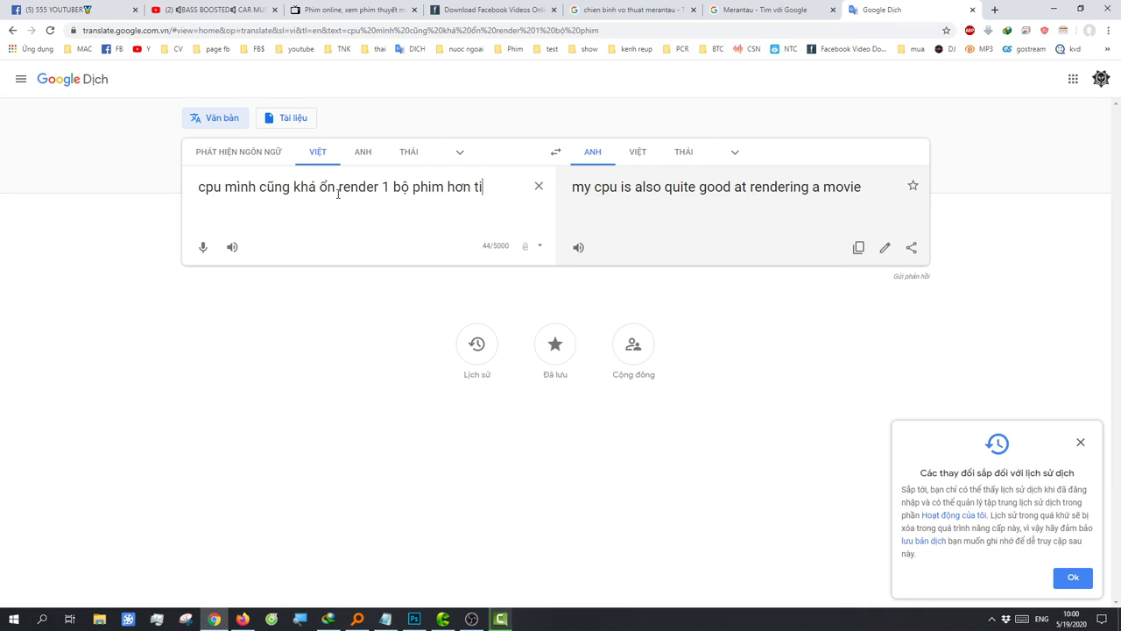
{"action": "type", "text": "iếng t"}
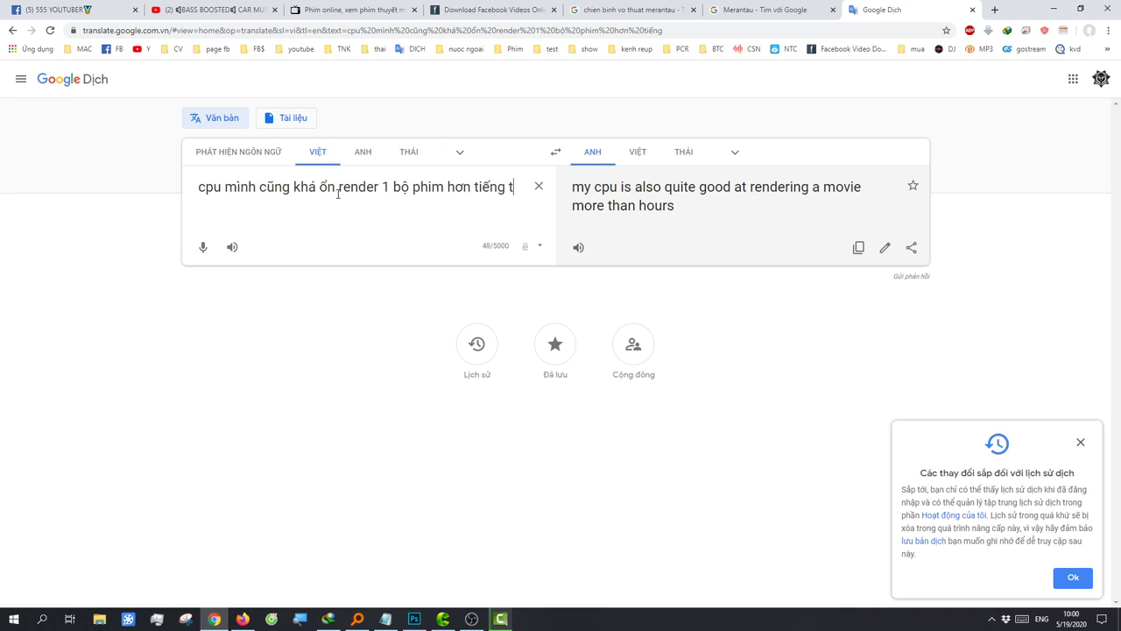
{"action": "type", "text": "rên dưới"}
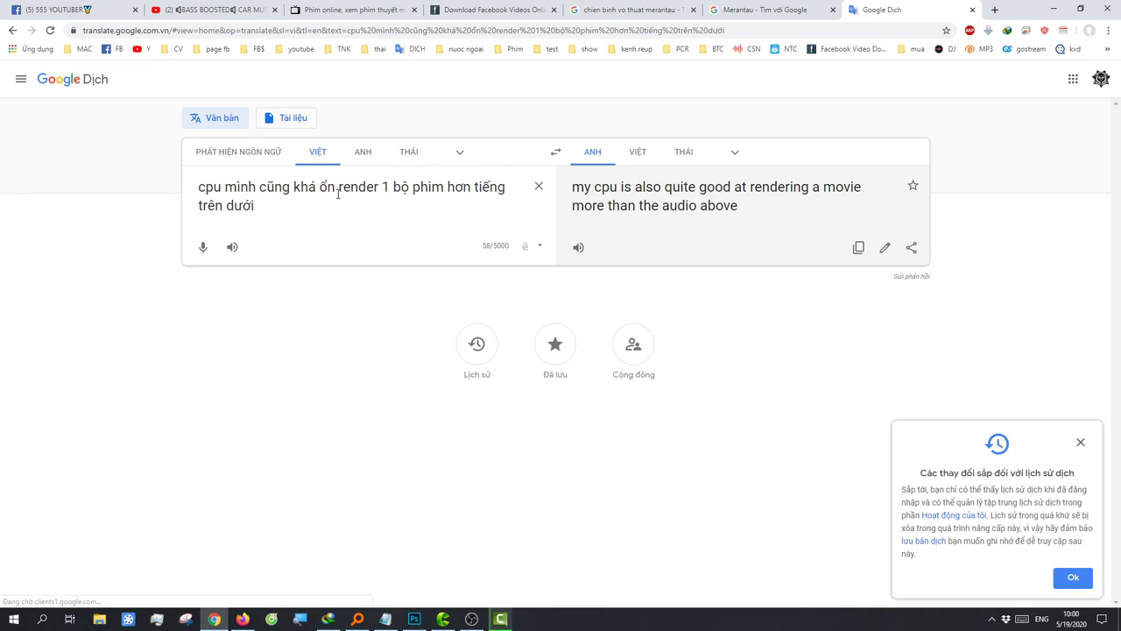
{"action": "type", "text": "0"}
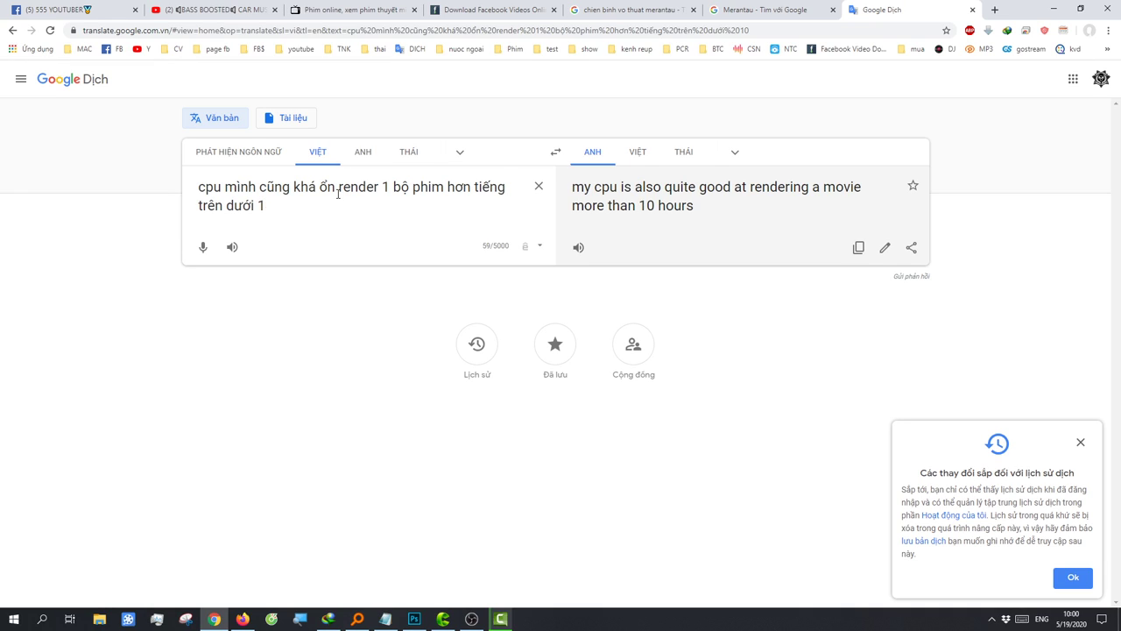
{"action": "key", "text": "BackSpace"}
{"action": "key", "text": "BackSpace"}
{"action": "type", "text": "20"}
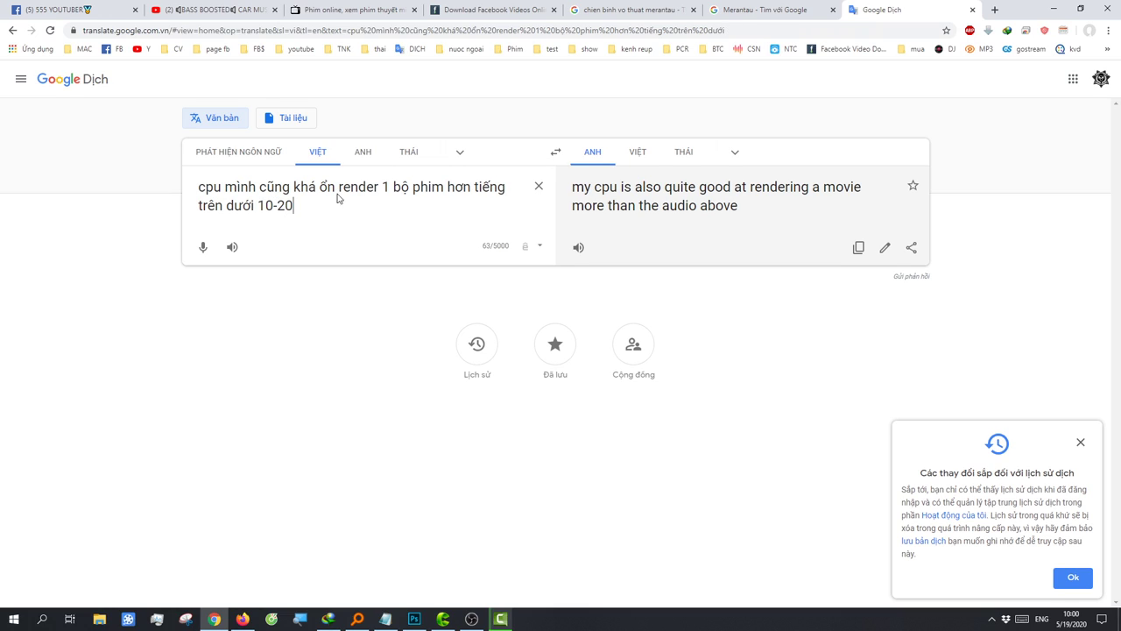
{"action": "type", "text": "p"}
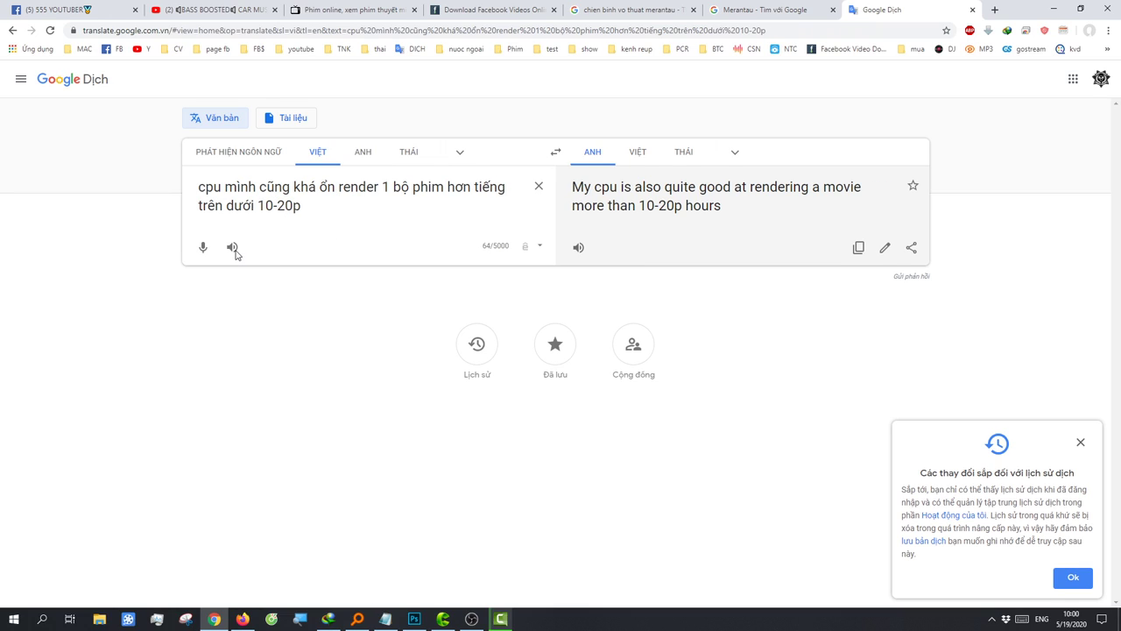
{"action": "left_click", "coordinate": [235, 249]}
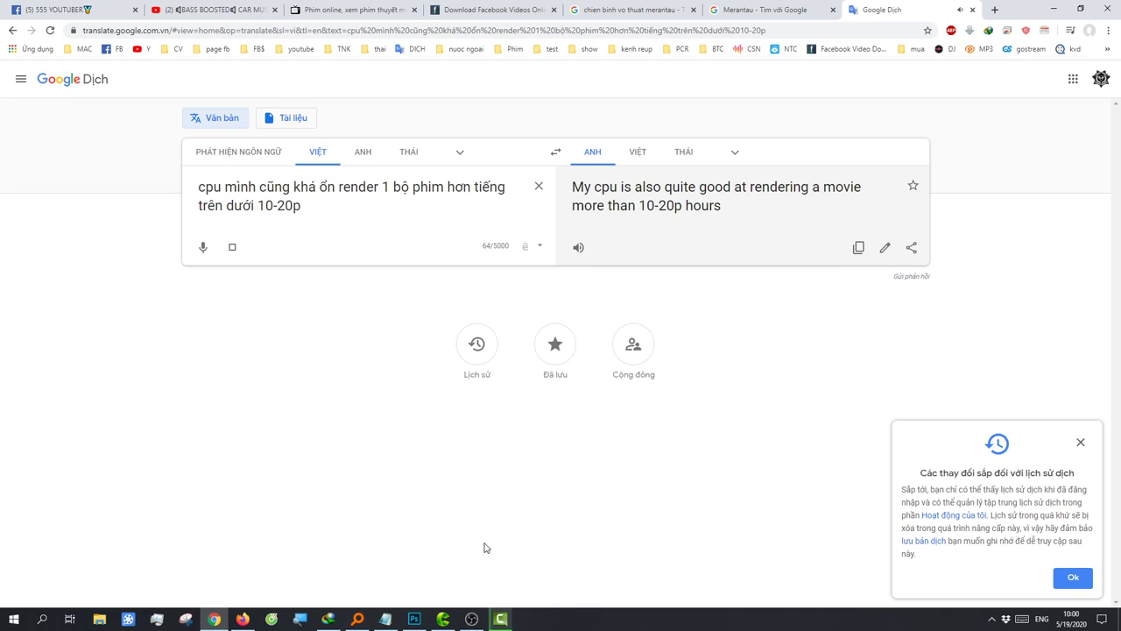
Step: Check rendering progress, then translate 'quay lại với pts nao' using the suggested spelling
{"action": "left_click", "coordinate": [501, 619]}
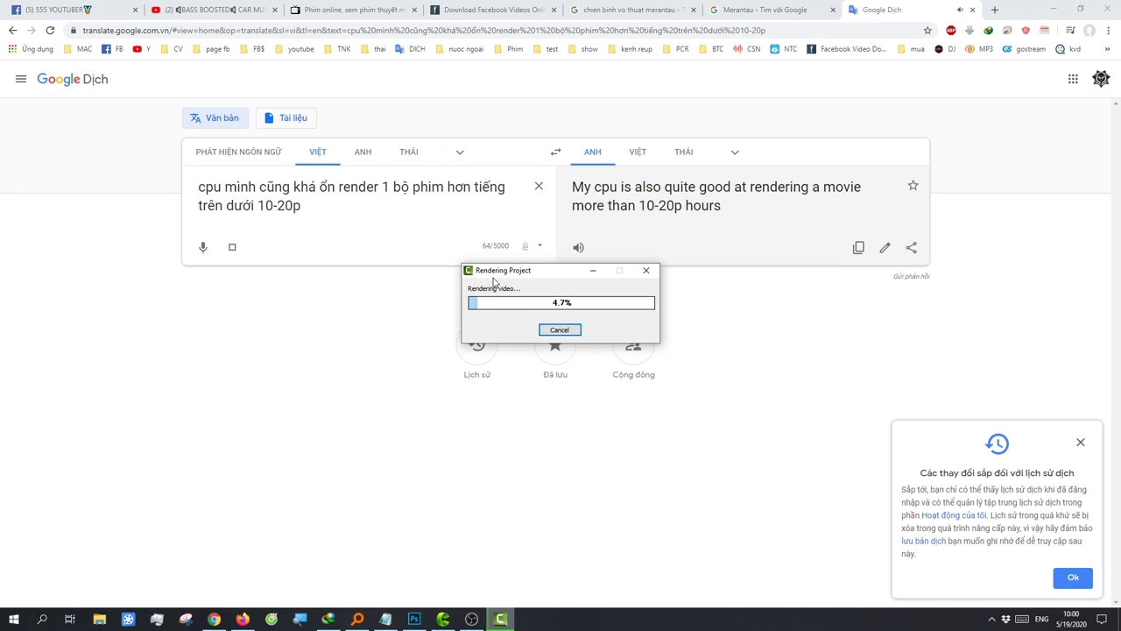
{"action": "left_click", "coordinate": [314, 219]}
{"action": "left_click_drag", "start_coordinate": [312, 211], "coordinate": [202, 188]}
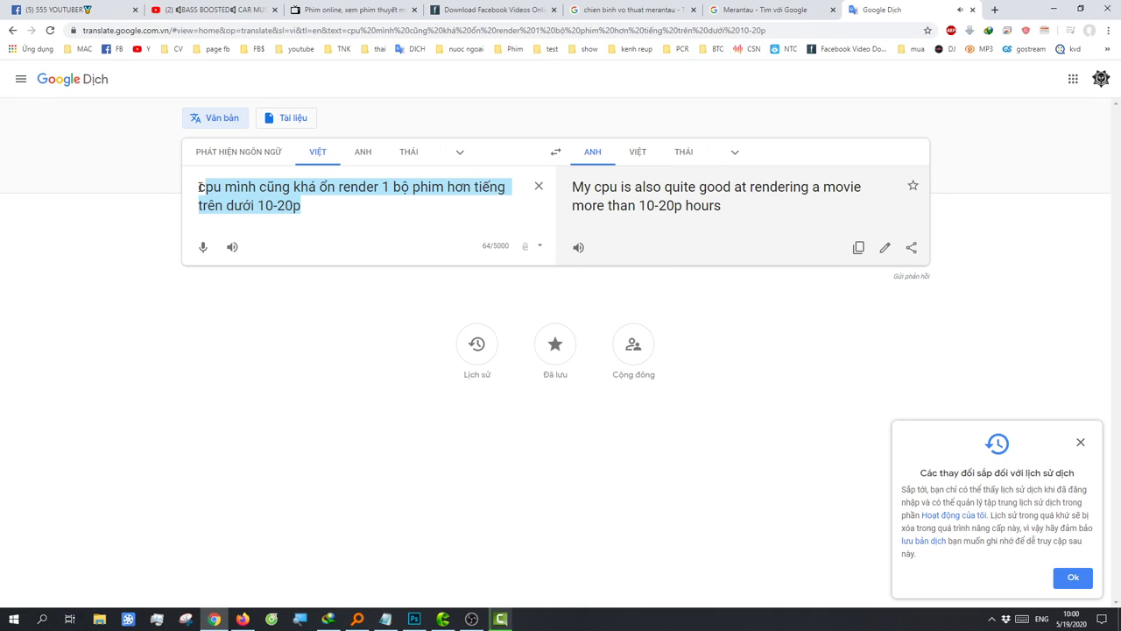
{"action": "key", "text": "BackSpace"}
{"action": "type", "text": "quai v"}
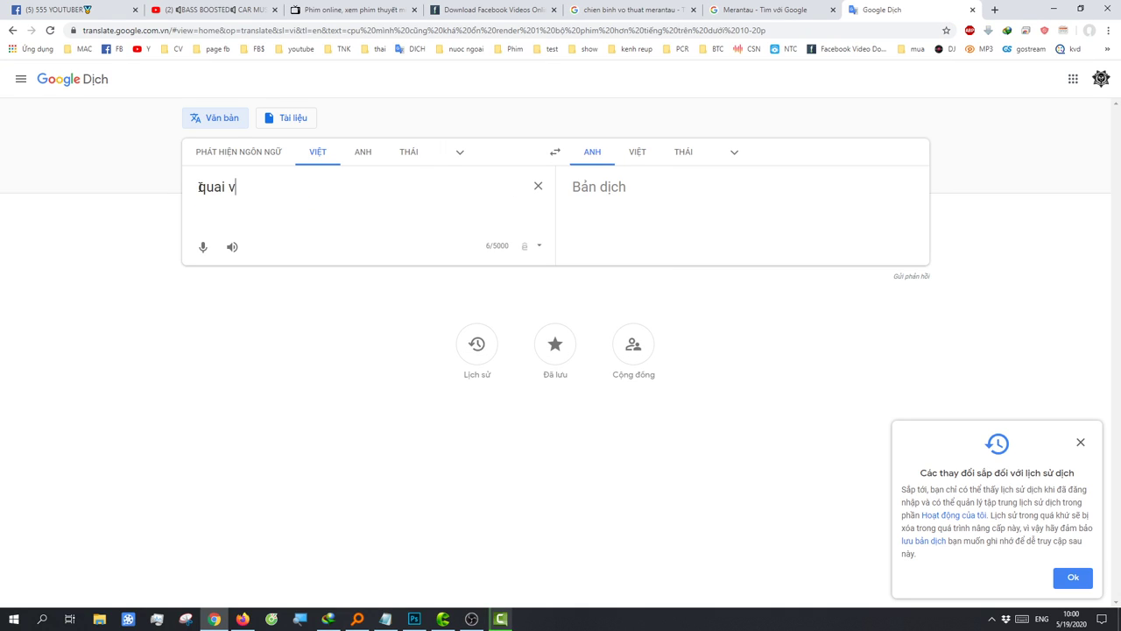
{"action": "key", "text": "BackSpace"}
{"action": "type", "text": "lại với p"}
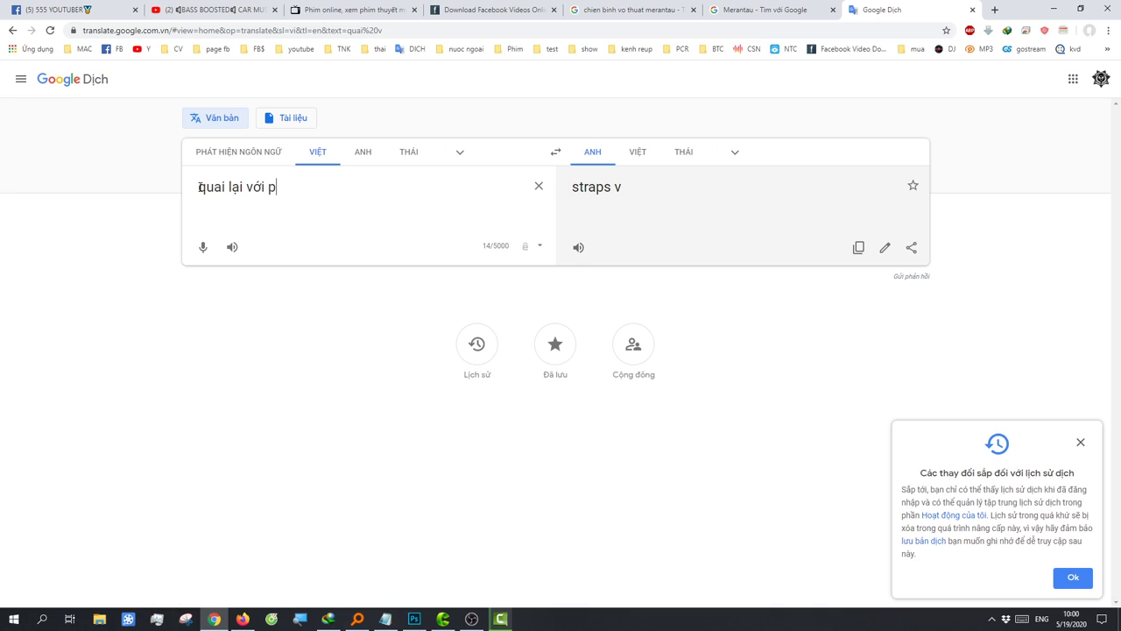
{"action": "type", "text": "ts nao"}
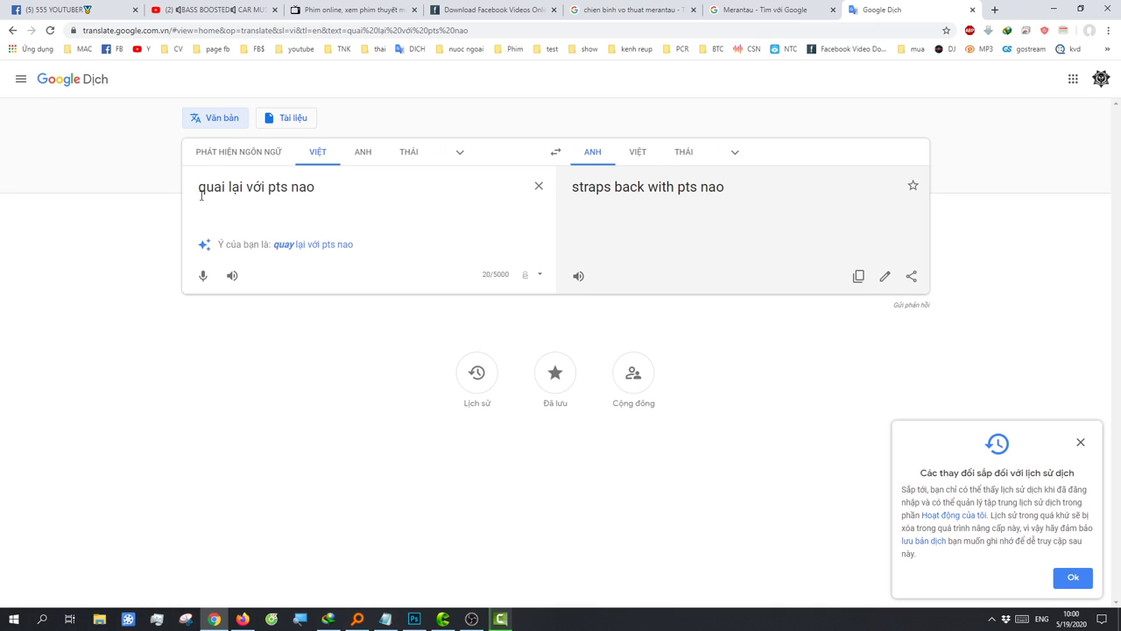
{"action": "left_click", "coordinate": [298, 250]}
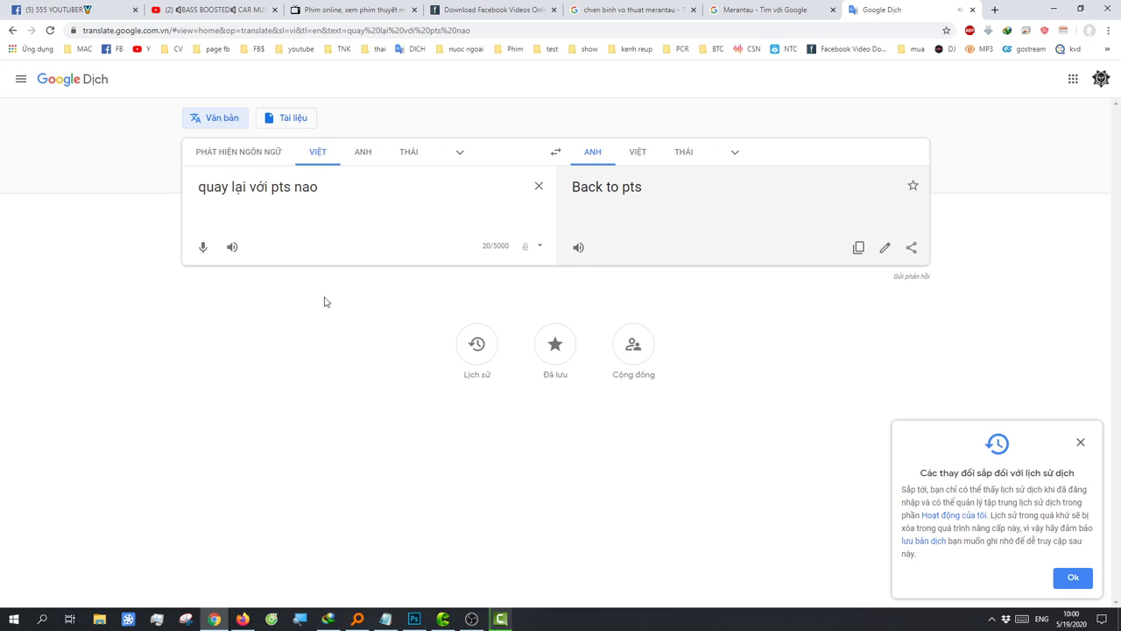
Step: Translate 'photoshop' and 'yes', hear each read aloud, then return to Photoshop
{"action": "left_click_drag", "start_coordinate": [313, 186], "coordinate": [49, 209]}
{"action": "type", "text": "pho"}
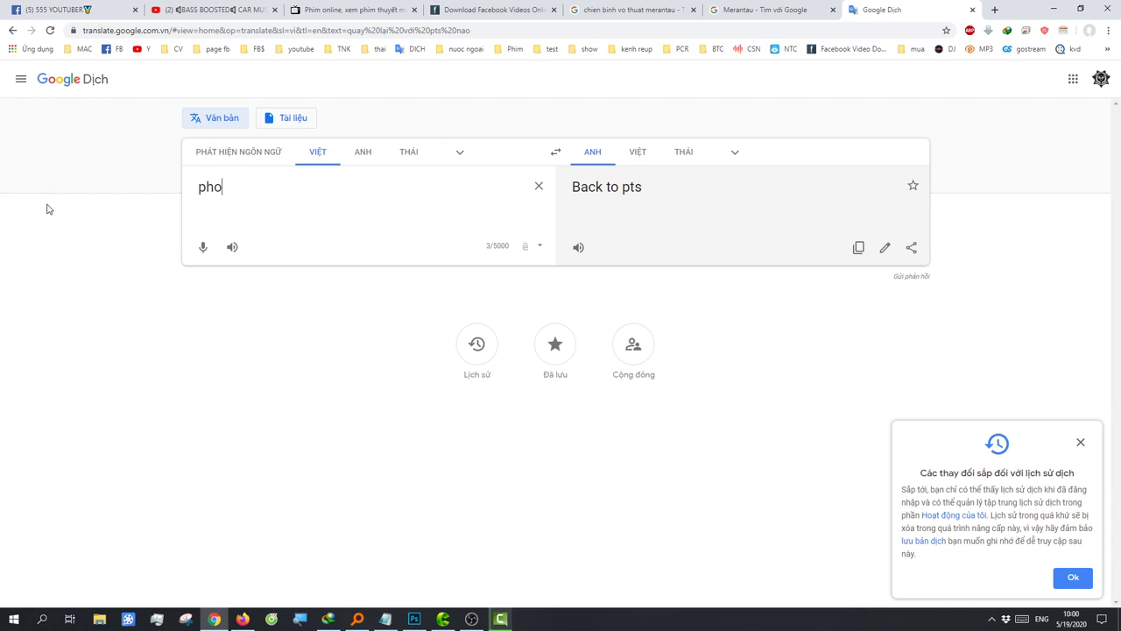
{"action": "type", "text": "toshop"}
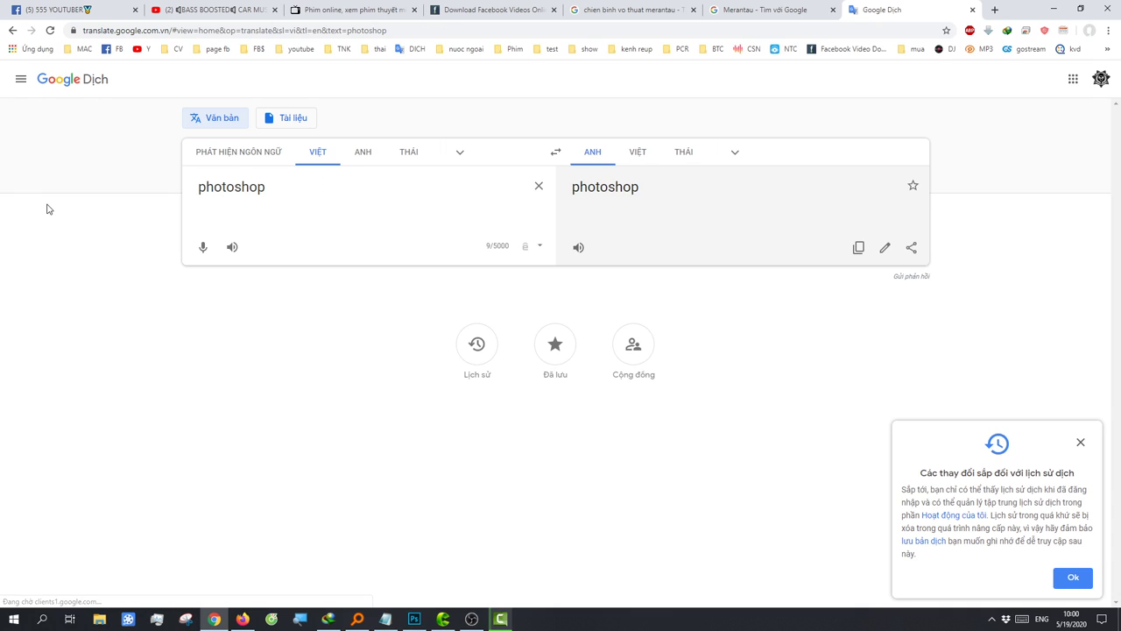
{"action": "left_click", "coordinate": [230, 250]}
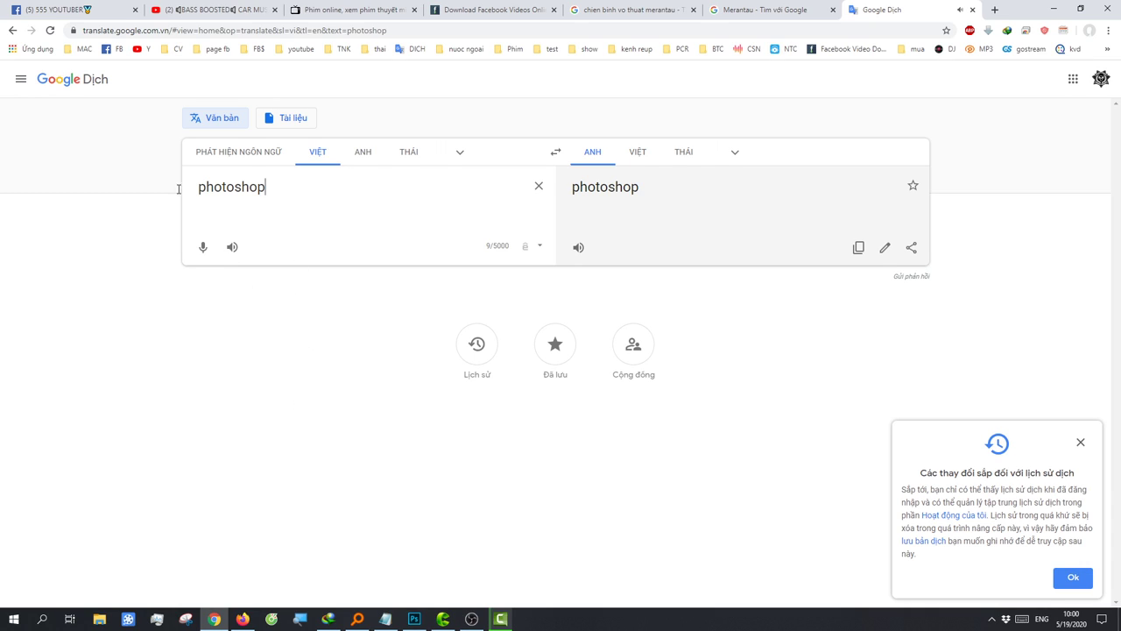
{"action": "key", "text": "ctrl+a"}
{"action": "type", "text": "yes"}
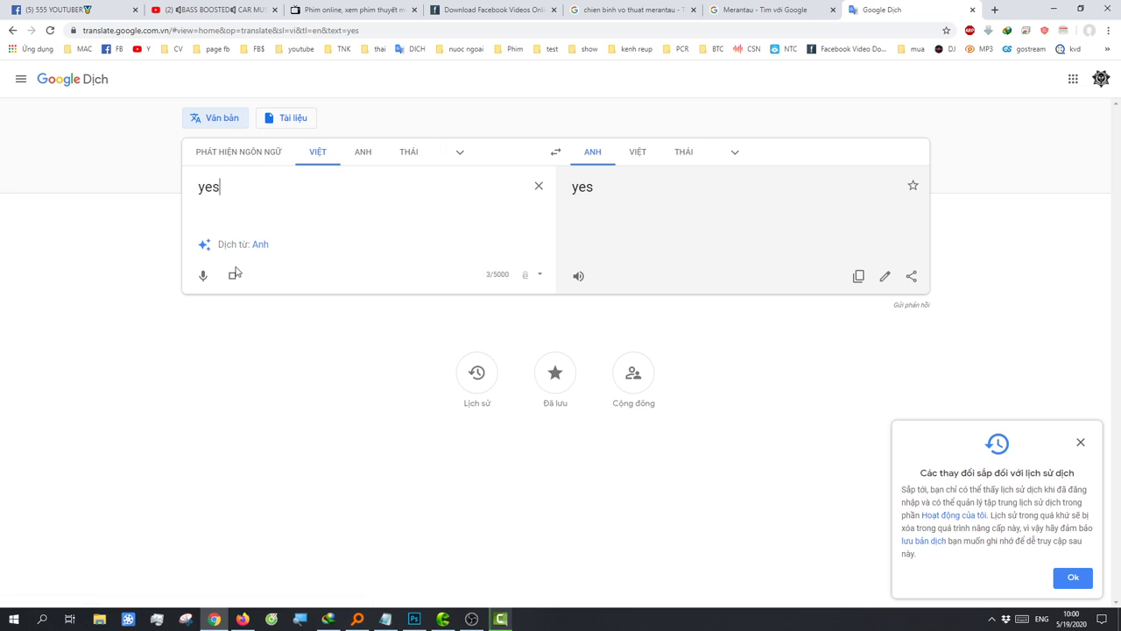
{"action": "left_click", "coordinate": [233, 274]}
{"action": "left_click", "coordinate": [414, 619]}
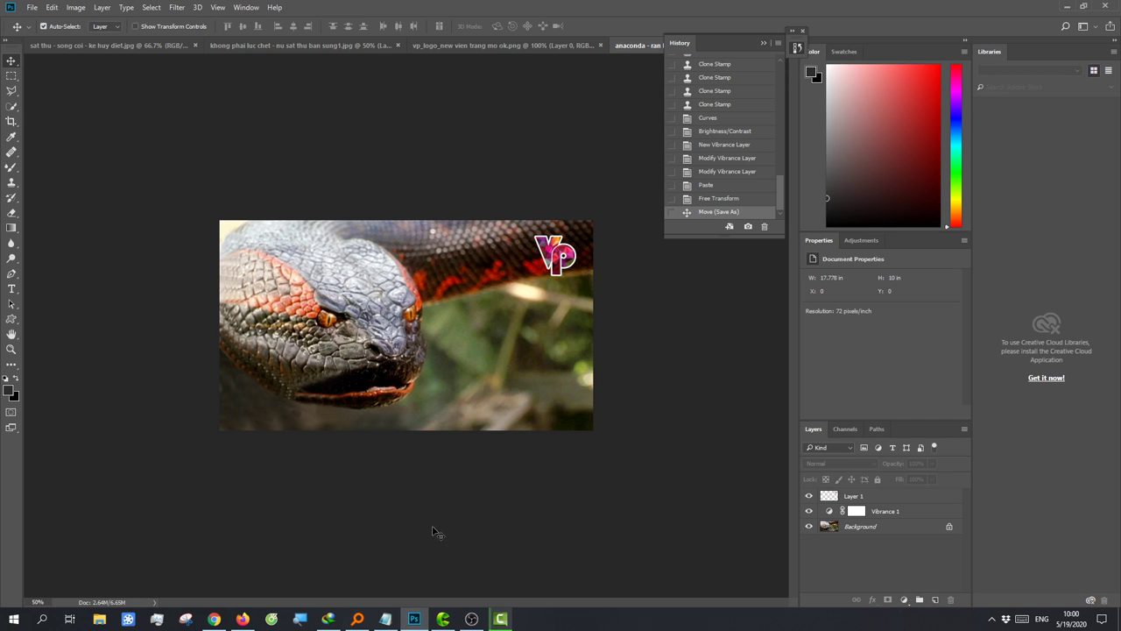
Step: Bring up the Ctrl+O Open dialog and scroll through the phim hanh dong movie stills
{"action": "left_click", "coordinate": [32, 8]}
{"action": "key", "text": "Escape"}
{"action": "key", "text": "ctrl+o"}
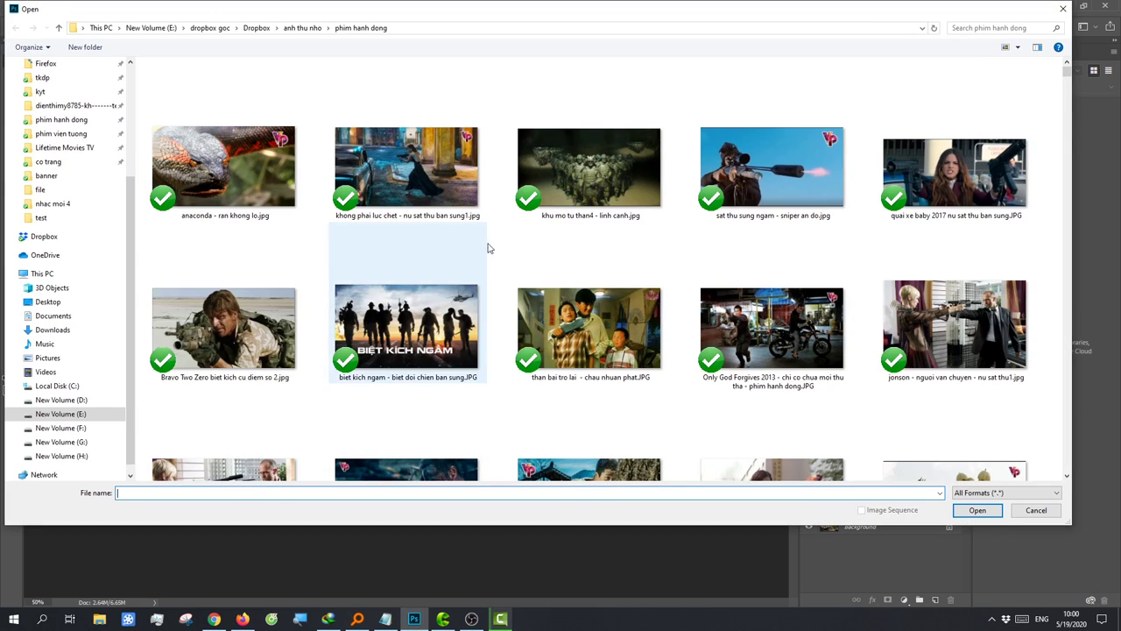
{"action": "scroll", "coordinate": [525, 268], "scroll_direction": "down", "scroll_amount": 2}
{"action": "scroll", "coordinate": [525, 268], "scroll_direction": "down", "scroll_amount": 1}
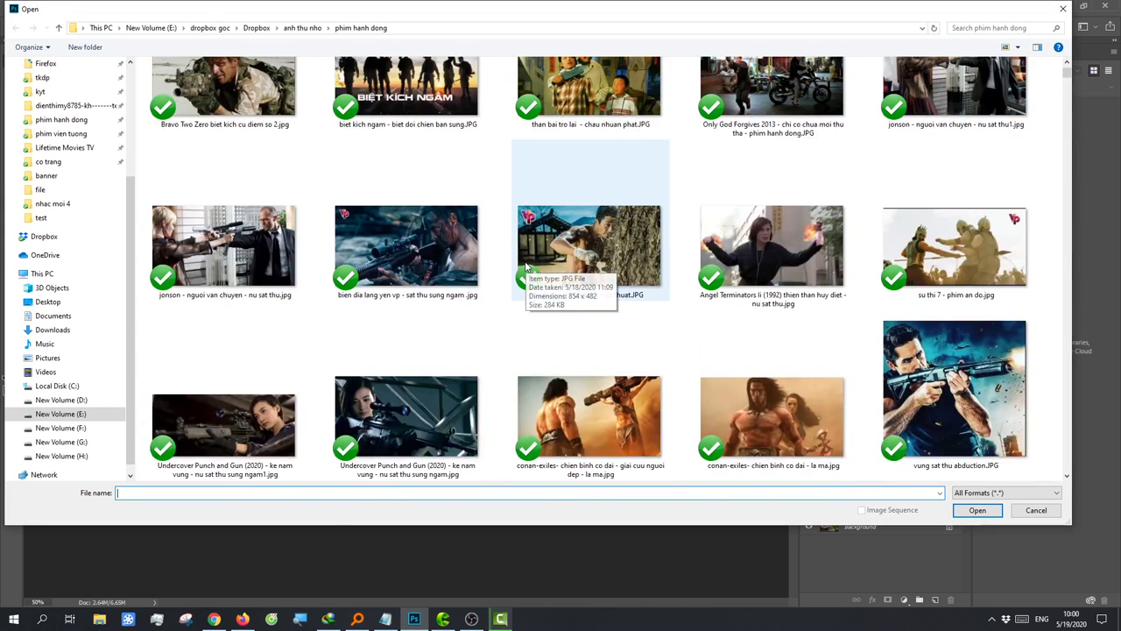
{"action": "scroll", "coordinate": [517, 261], "scroll_direction": "down", "scroll_amount": 5}
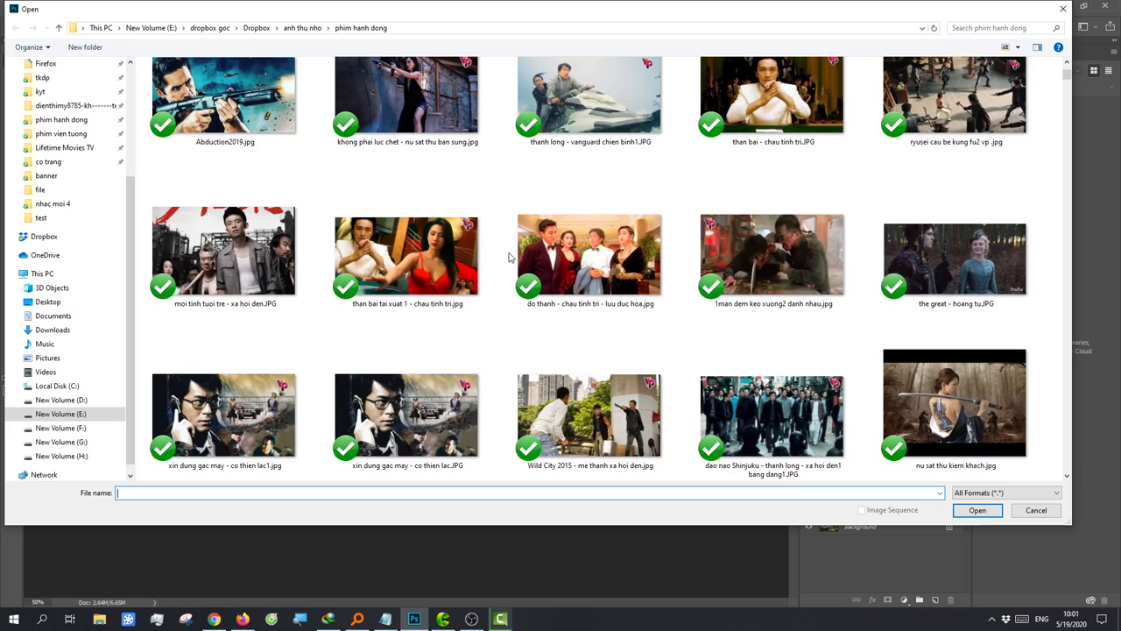
{"action": "scroll", "coordinate": [509, 257], "scroll_direction": "down", "scroll_amount": 2}
{"action": "scroll", "coordinate": [508, 256], "scroll_direction": "down", "scroll_amount": 3}
{"action": "scroll", "coordinate": [508, 256], "scroll_direction": "down", "scroll_amount": 3}
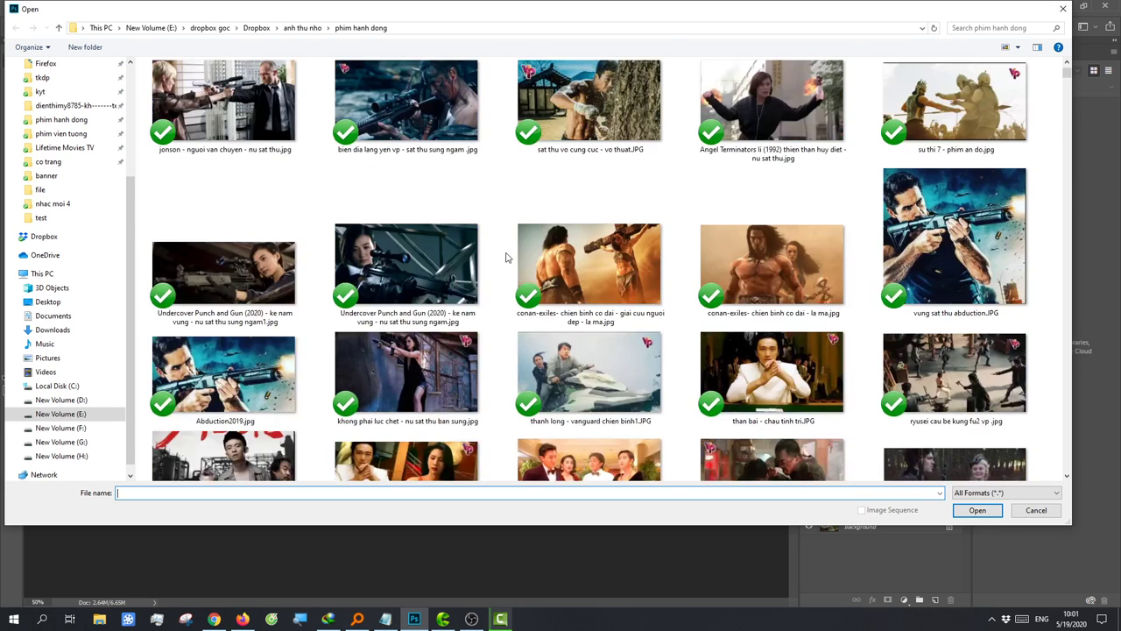
{"action": "scroll", "coordinate": [508, 257], "scroll_direction": "down", "scroll_amount": 2}
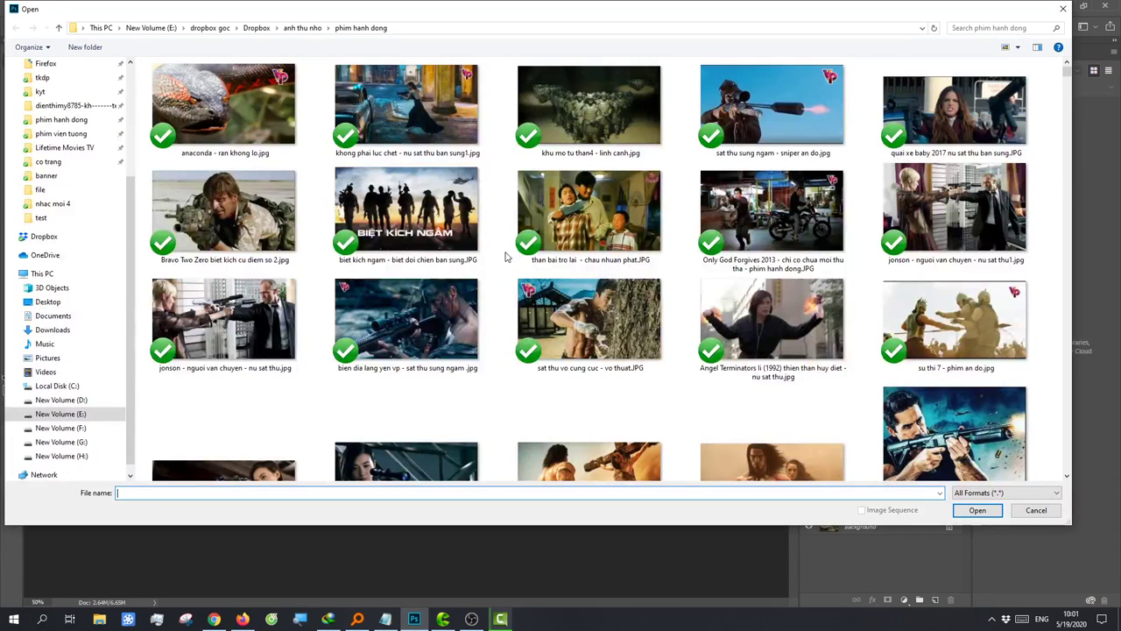
Step: Start a search in the Open dialog, then go to Google Translate and select its old source text
{"action": "left_click", "coordinate": [978, 29]}
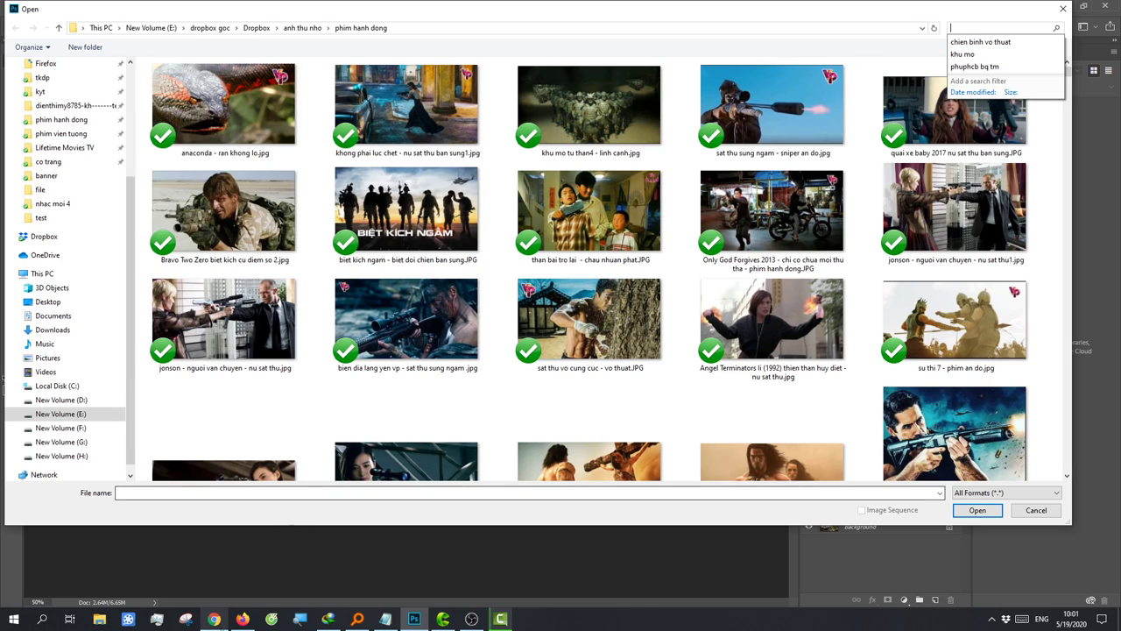
{"action": "left_click", "coordinate": [214, 619]}
{"action": "left_click_drag", "start_coordinate": [311, 196], "coordinate": [115, 182]}
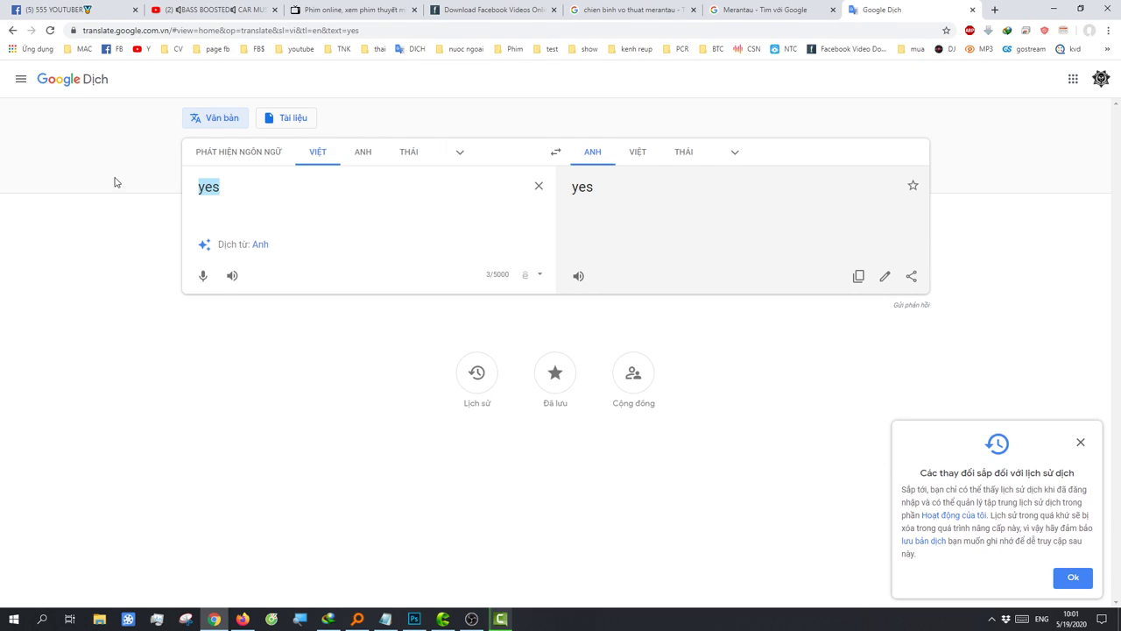
Step: Enter 'tìm luôn ảnh phim đó về chỉnh sửa', getting 'Find that movie image for editing', and hear it read
{"action": "type", "text": "tìm luôn a"}
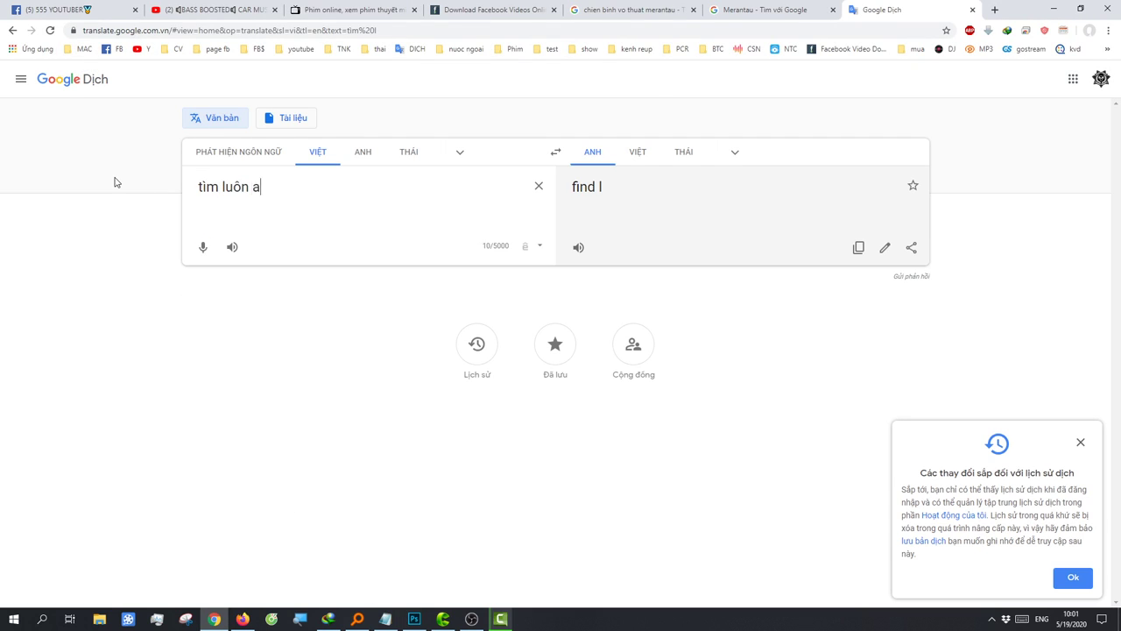
{"action": "key", "text": "BackSpace"}
{"action": "type", "text": "ảnh phim đ"}
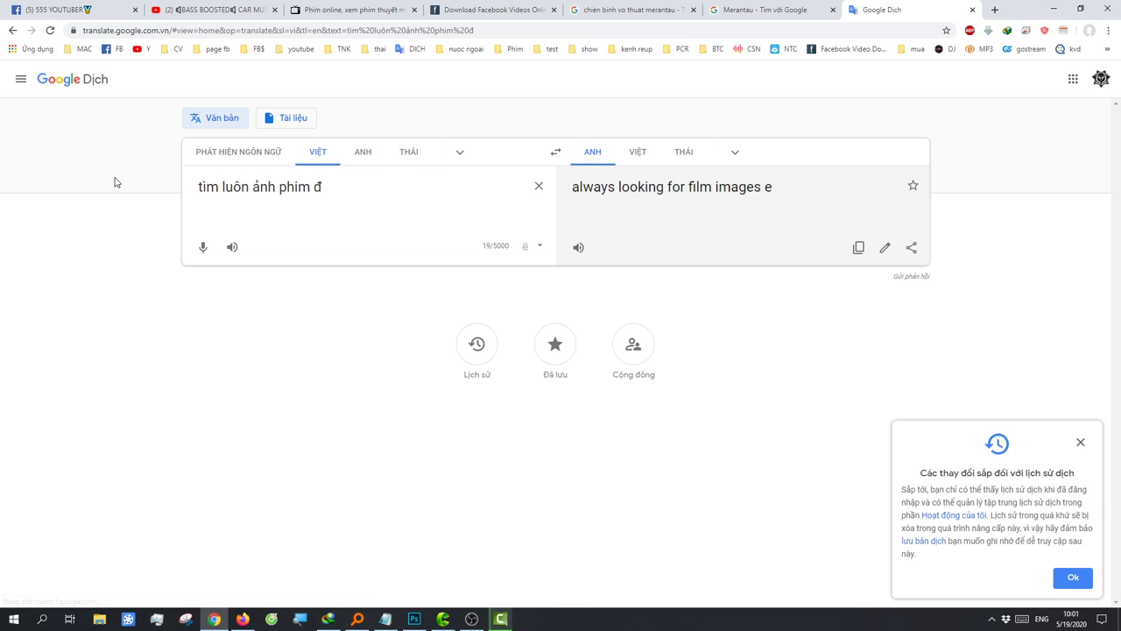
{"action": "type", "text": "ó"}
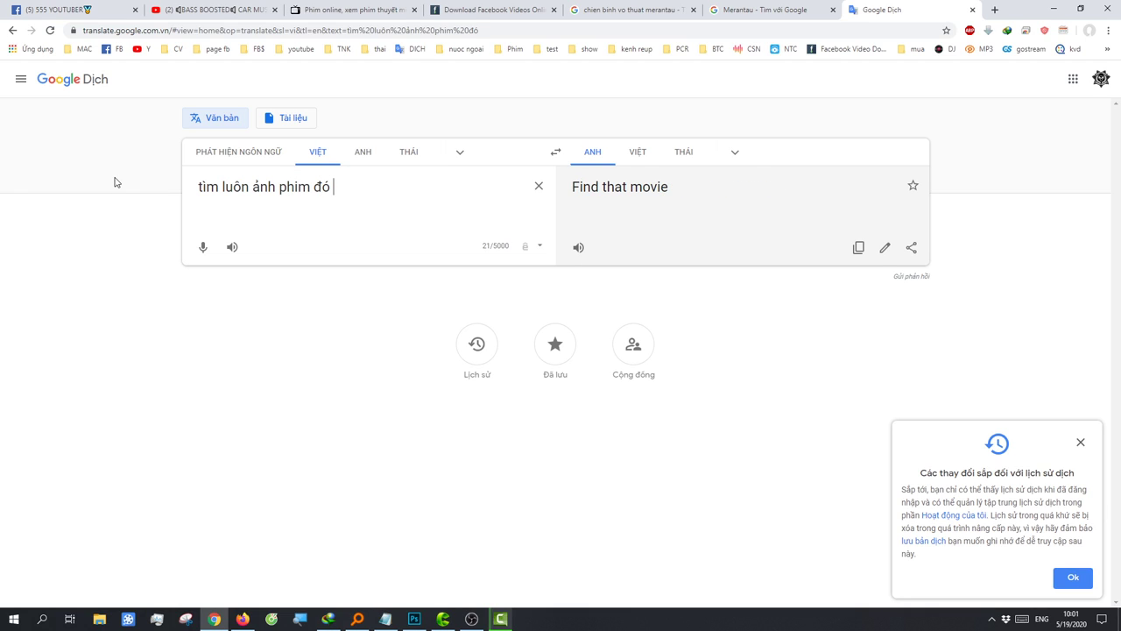
{"action": "type", "text": " ve chinh"}
{"action": "type", "text": "a"}
{"action": "left_click", "coordinate": [233, 248]}
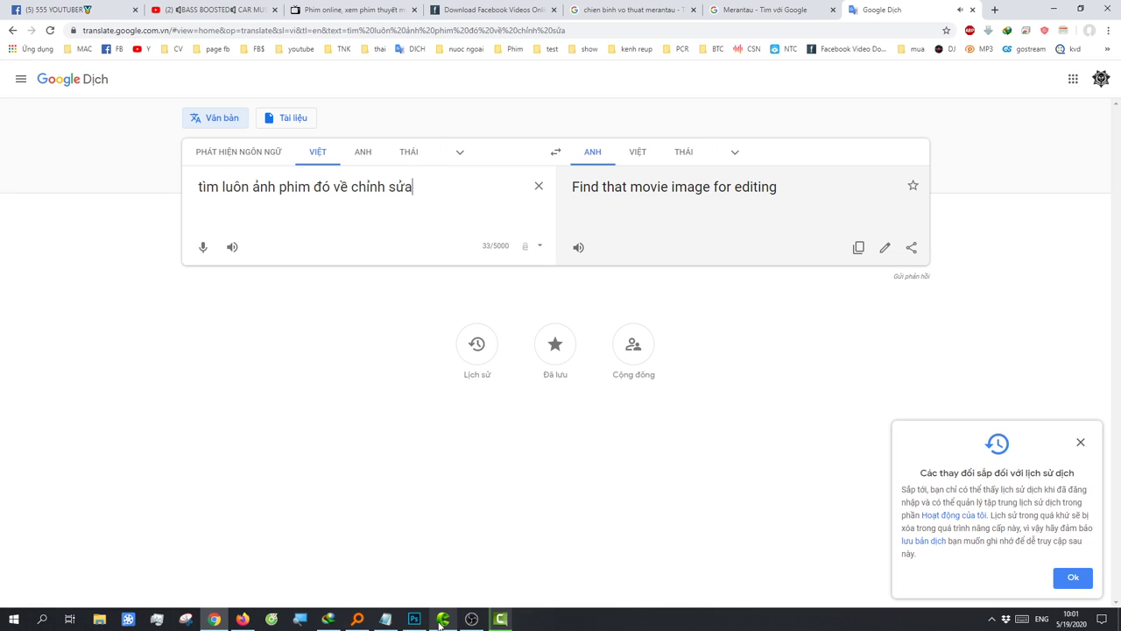
{"action": "left_click", "coordinate": [232, 618]}
{"action": "left_click", "coordinate": [218, 620]}
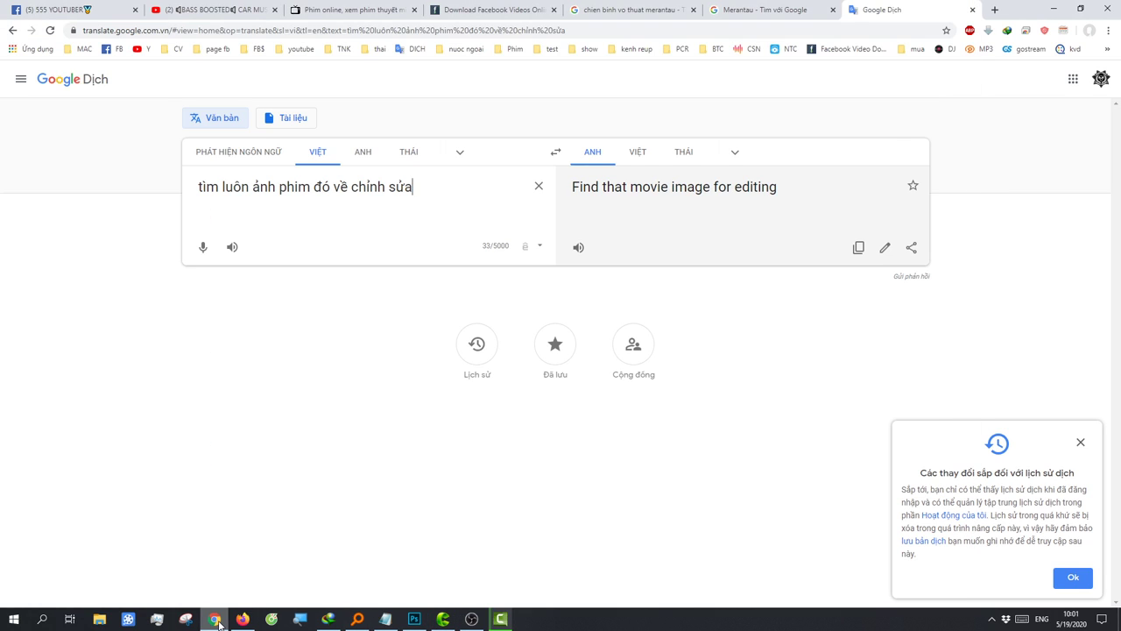
Step: Search 'Chiến Binh Merantau' without 'Thuyết minh' and show its image results
{"action": "left_click", "coordinate": [762, 5]}
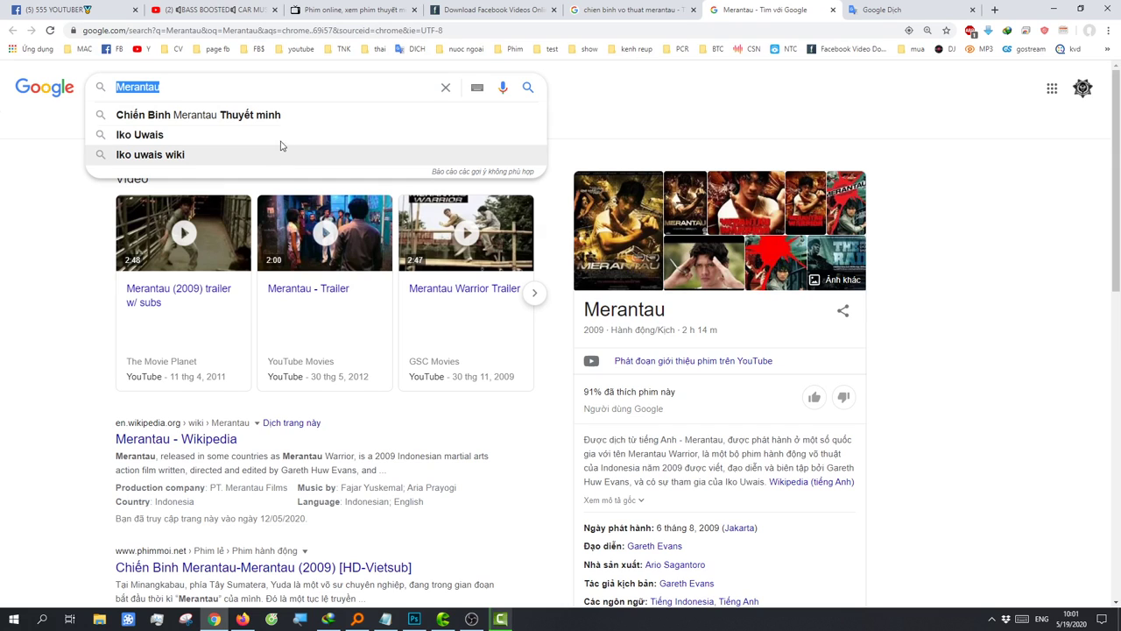
{"action": "left_click", "coordinate": [193, 115]}
{"action": "double_click", "coordinate": [380, 78]}
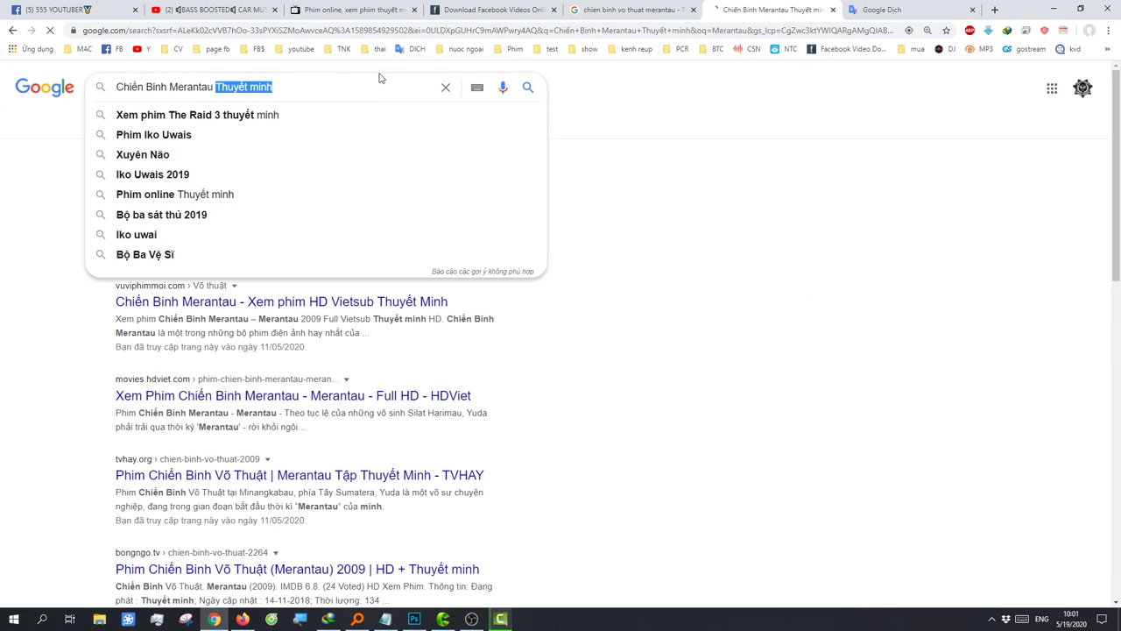
{"action": "key", "text": "BackSpace"}
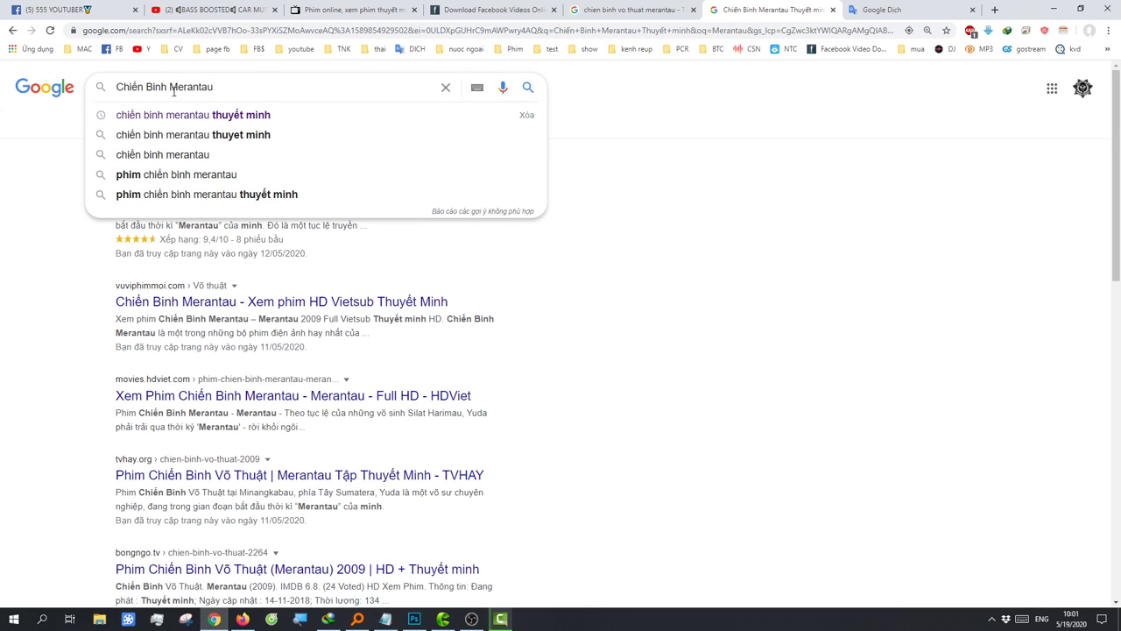
{"action": "left_click", "coordinate": [38, 210]}
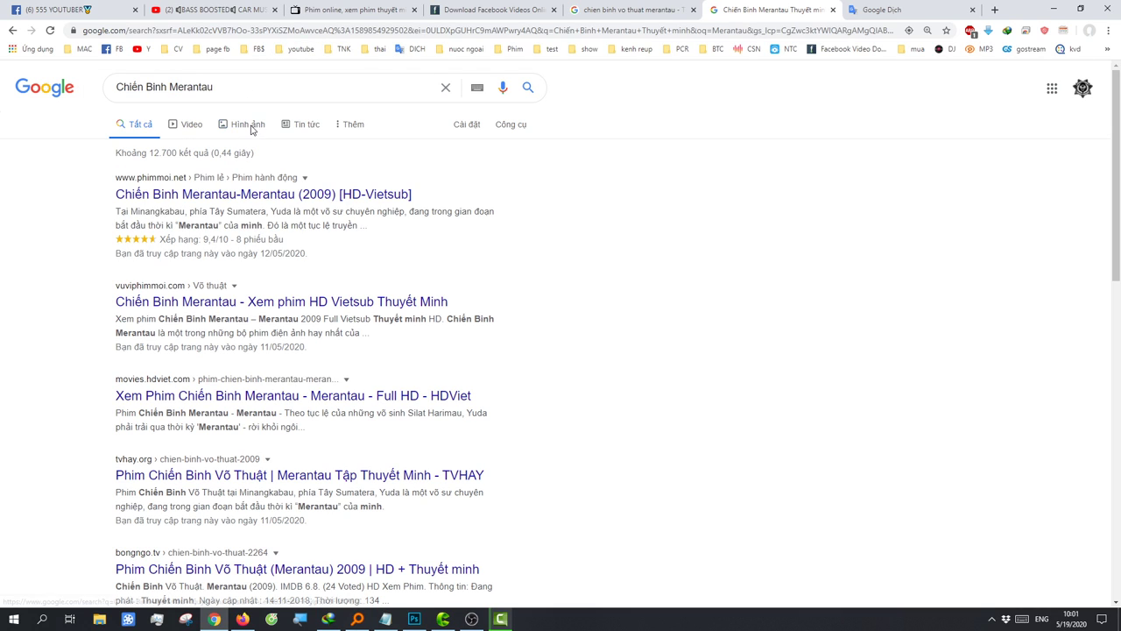
{"action": "left_click", "coordinate": [249, 127]}
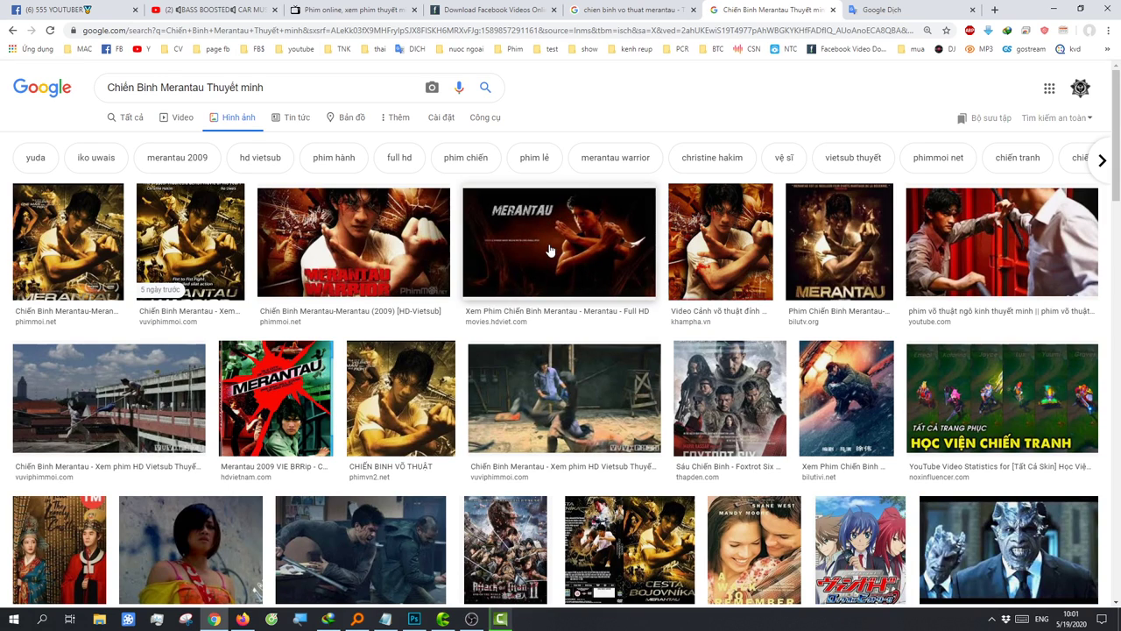
Step: Preview the red-curtain fight and motorbike kick Merantau stills
{"action": "scroll", "coordinate": [552, 264], "scroll_direction": "down", "scroll_amount": 1}
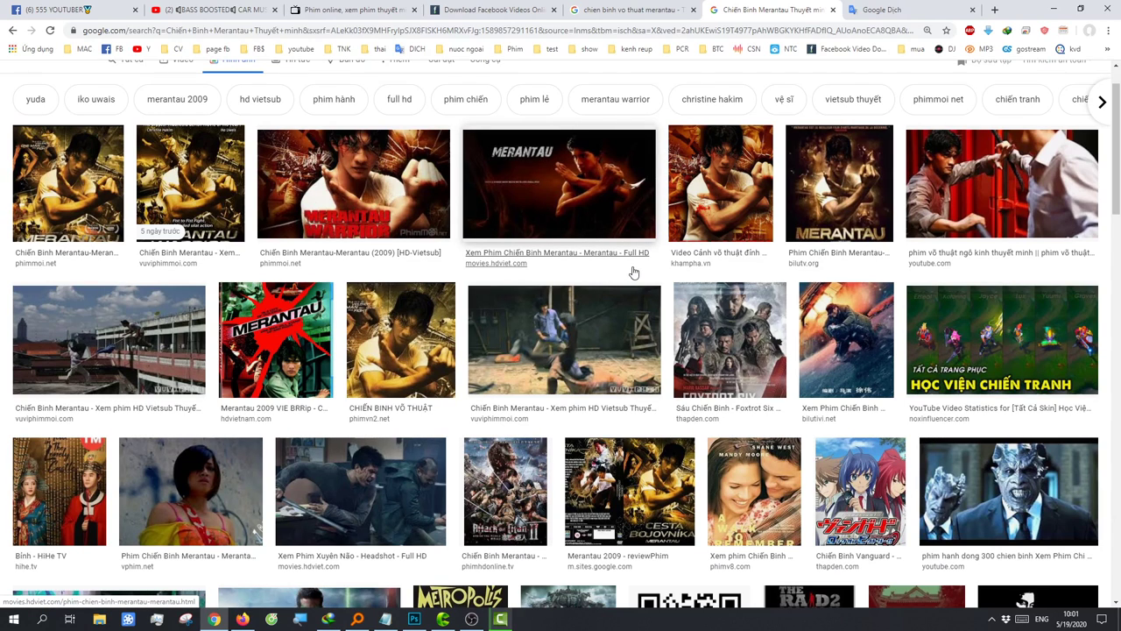
{"action": "left_click", "coordinate": [970, 208]}
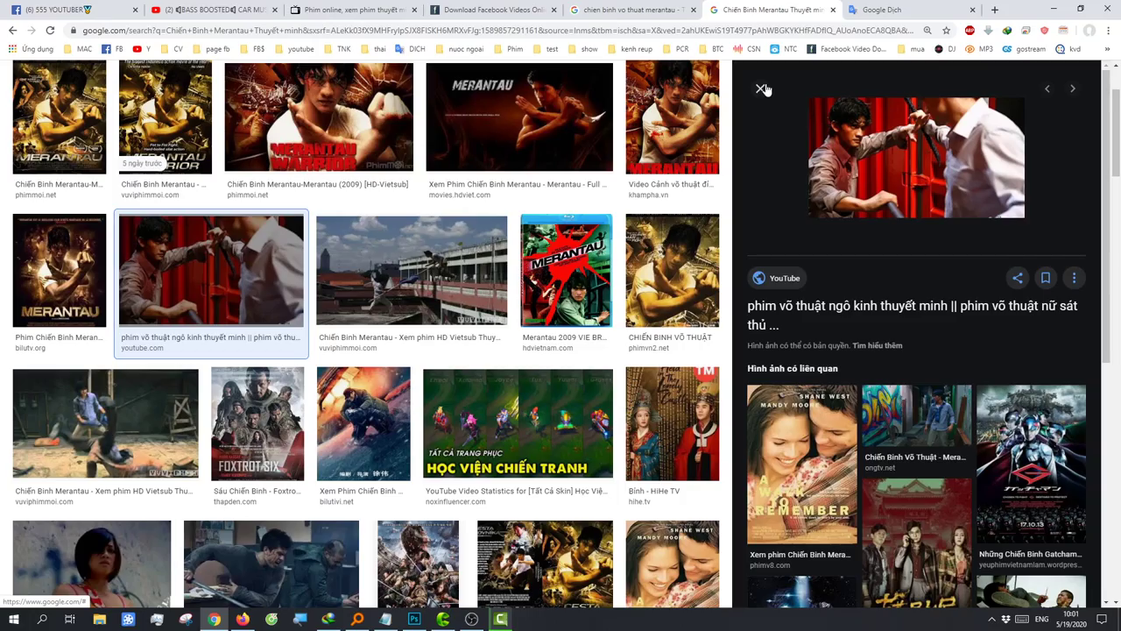
{"action": "left_click", "coordinate": [762, 89]}
{"action": "scroll", "coordinate": [596, 320], "scroll_direction": "down", "scroll_amount": 3}
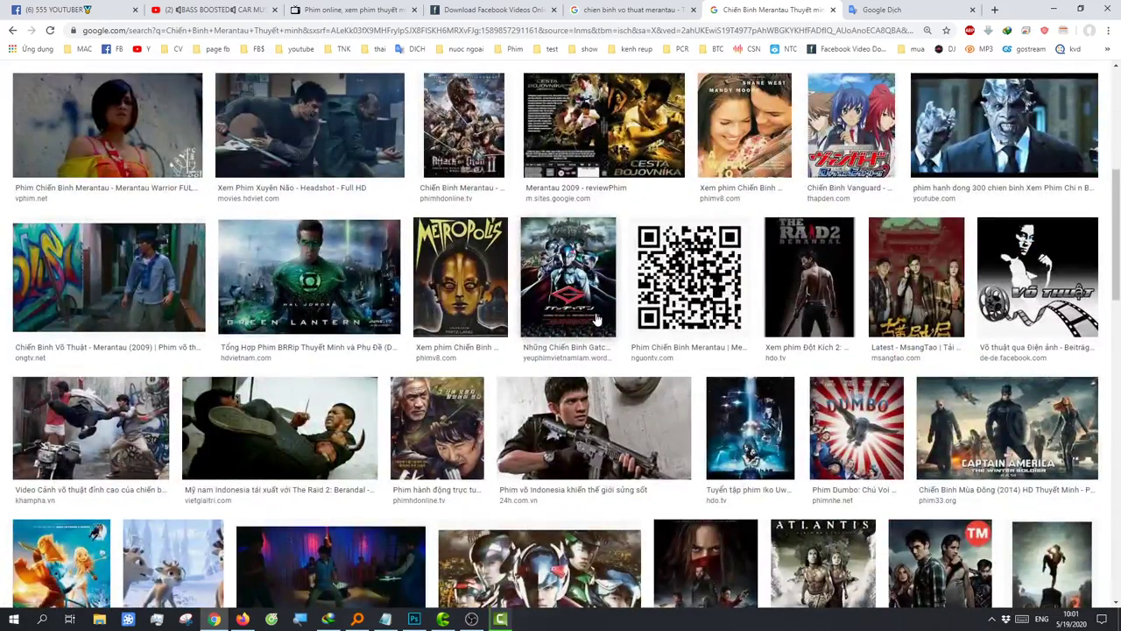
{"action": "left_click", "coordinate": [92, 427]}
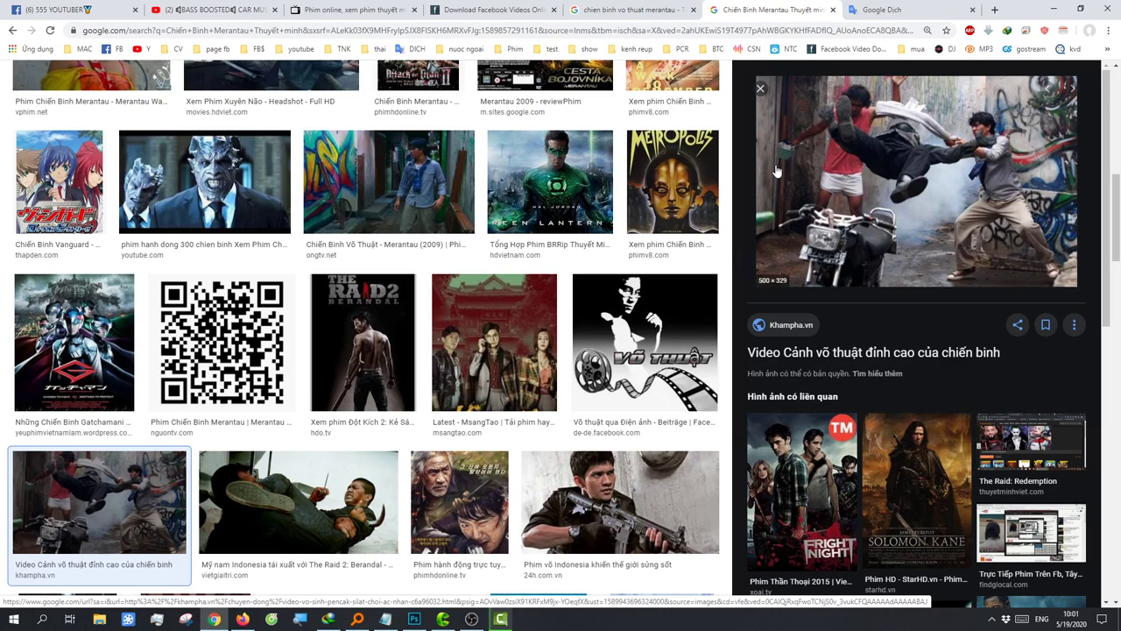
{"action": "left_click", "coordinate": [761, 89]}
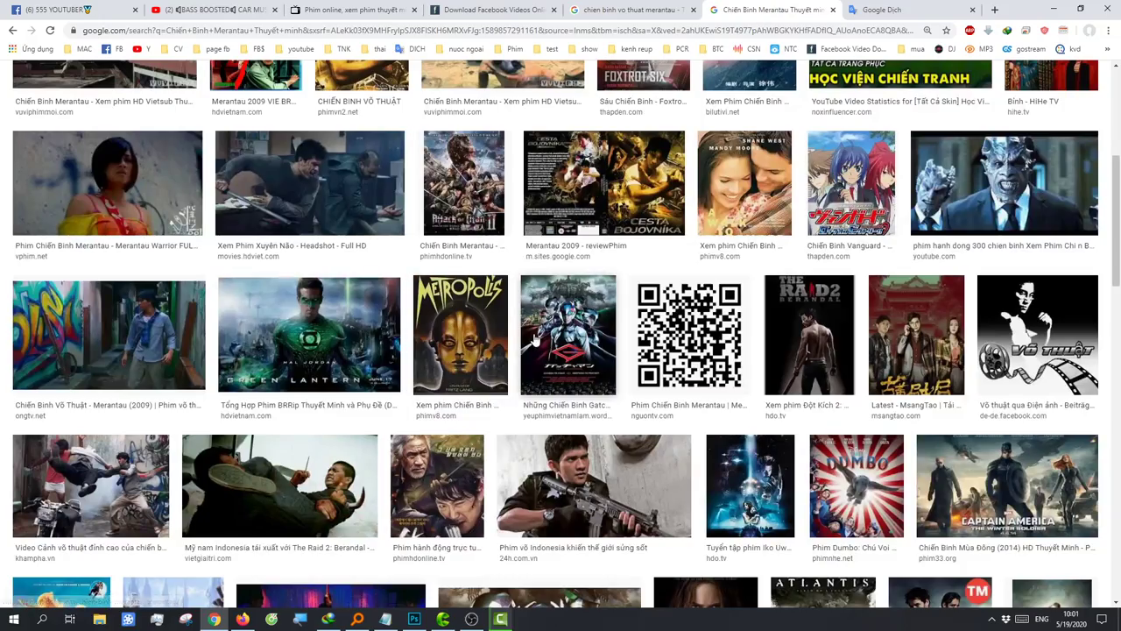
Step: Preview the still of the fighter in white
{"action": "scroll", "coordinate": [541, 339], "scroll_direction": "down", "scroll_amount": 3}
{"action": "scroll", "coordinate": [540, 340], "scroll_direction": "down", "scroll_amount": 3}
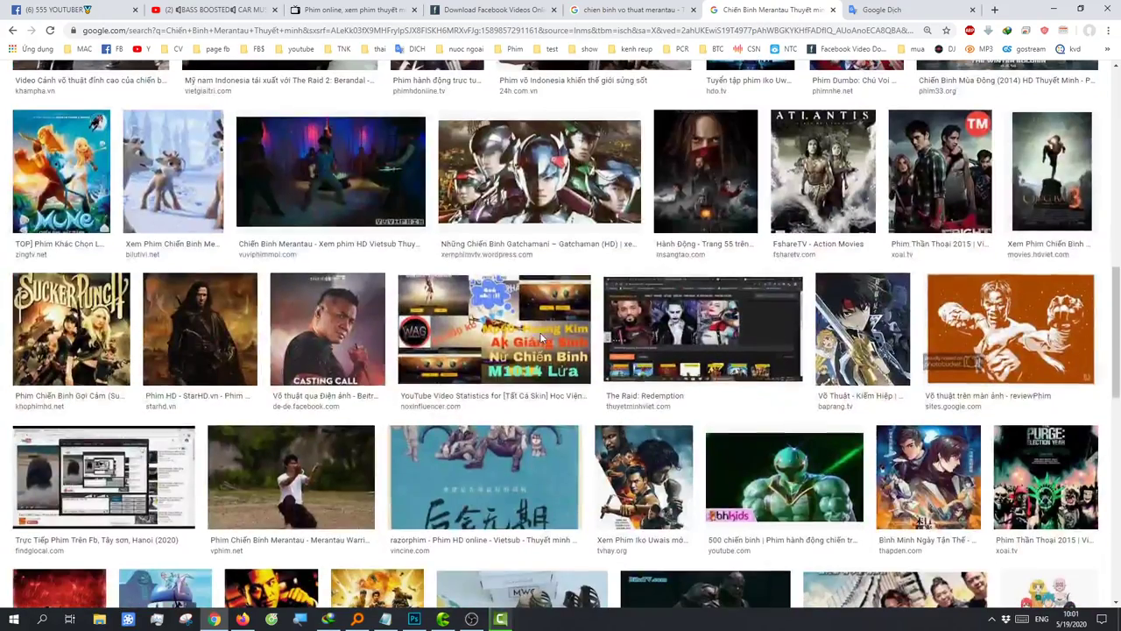
{"action": "scroll", "coordinate": [540, 335], "scroll_direction": "down", "scroll_amount": 3}
{"action": "scroll", "coordinate": [541, 331], "scroll_direction": "up", "scroll_amount": 1}
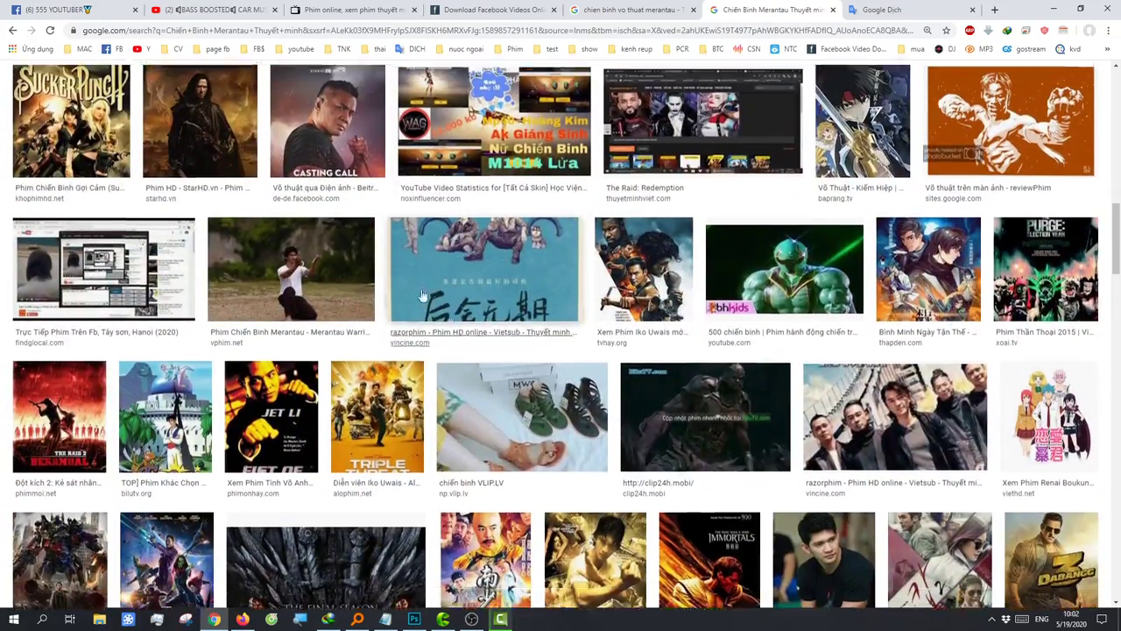
{"action": "left_click", "coordinate": [291, 284]}
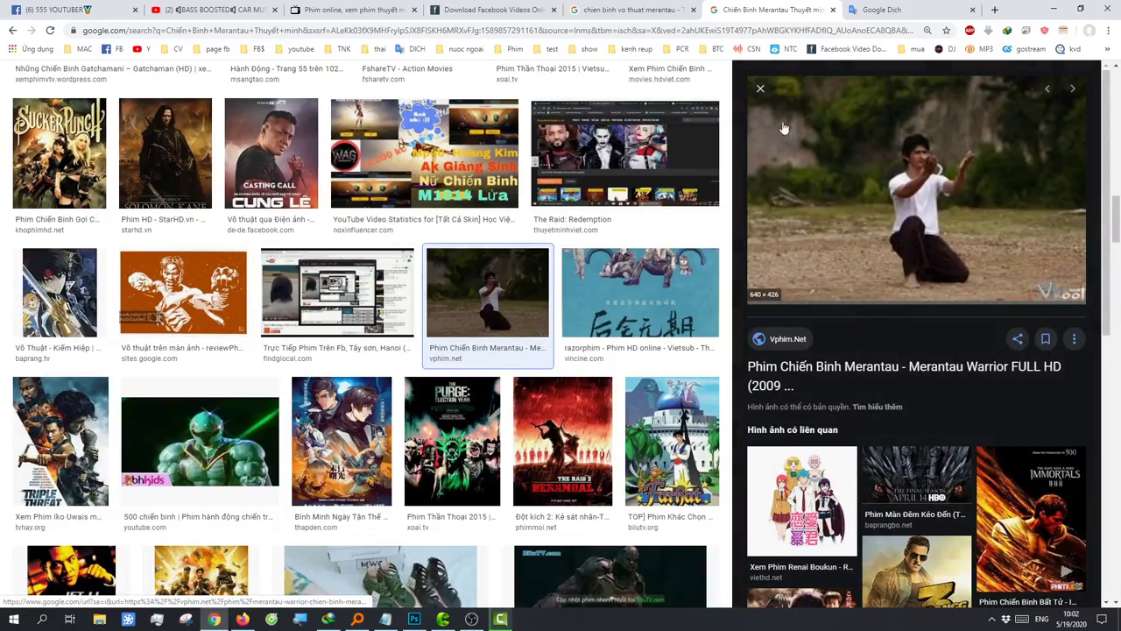
{"action": "left_click", "coordinate": [759, 91]}
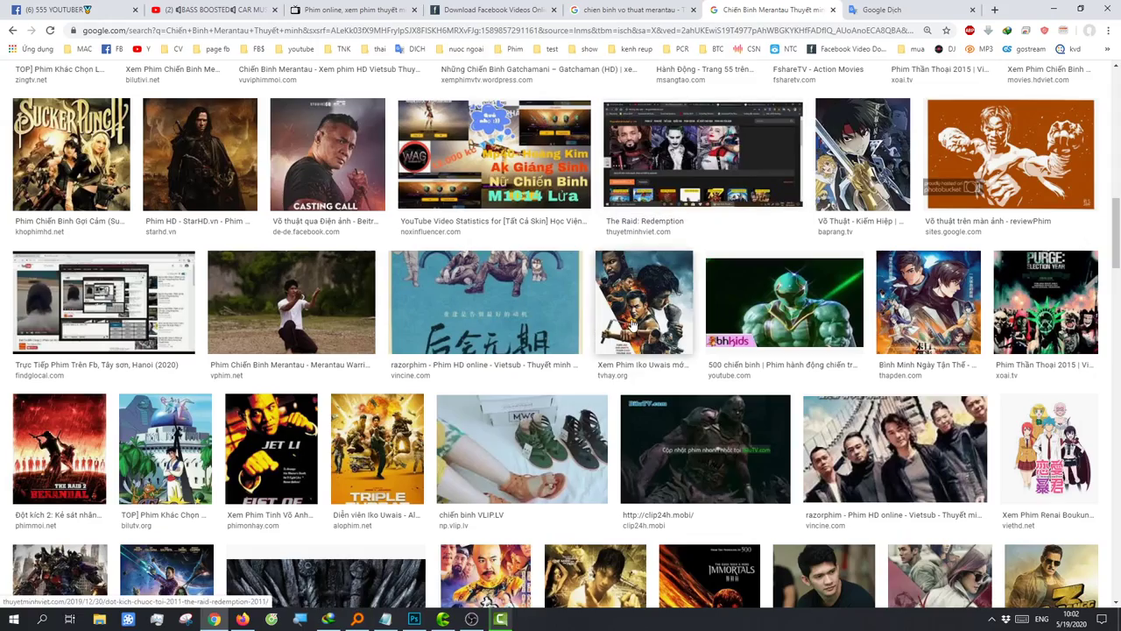
Step: Preview the rooftop fight scene still
{"action": "scroll", "coordinate": [591, 289], "scroll_direction": "down", "scroll_amount": 3}
{"action": "scroll", "coordinate": [590, 289], "scroll_direction": "up", "scroll_amount": 4}
{"action": "scroll", "coordinate": [591, 288], "scroll_direction": "up", "scroll_amount": 2}
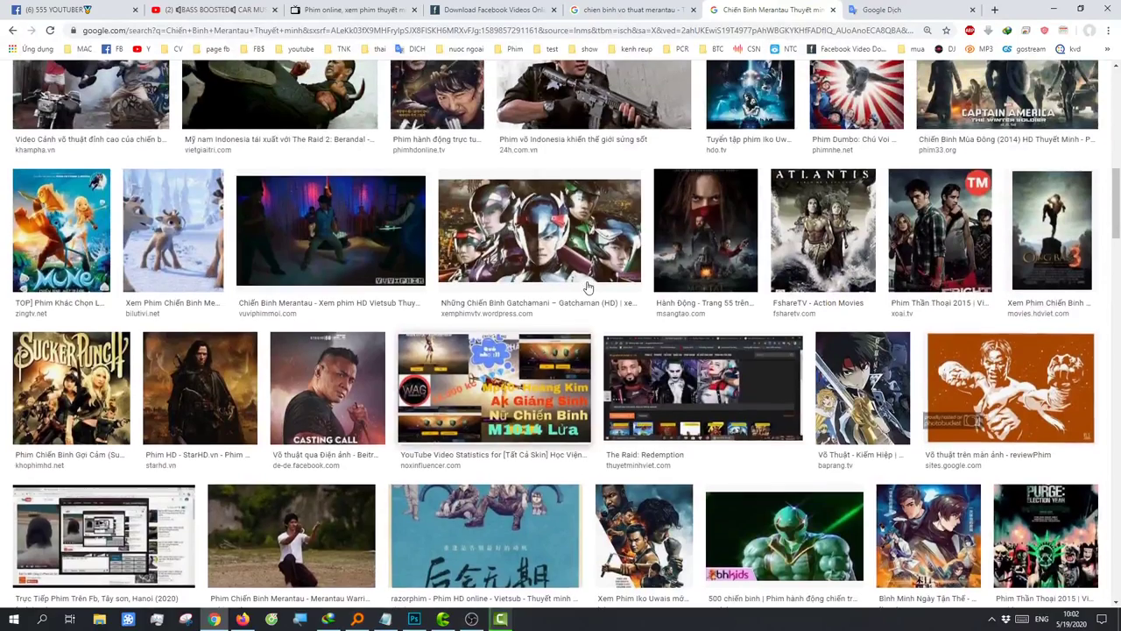
{"action": "scroll", "coordinate": [591, 288], "scroll_direction": "up", "scroll_amount": 3}
{"action": "scroll", "coordinate": [586, 288], "scroll_direction": "up", "scroll_amount": 3}
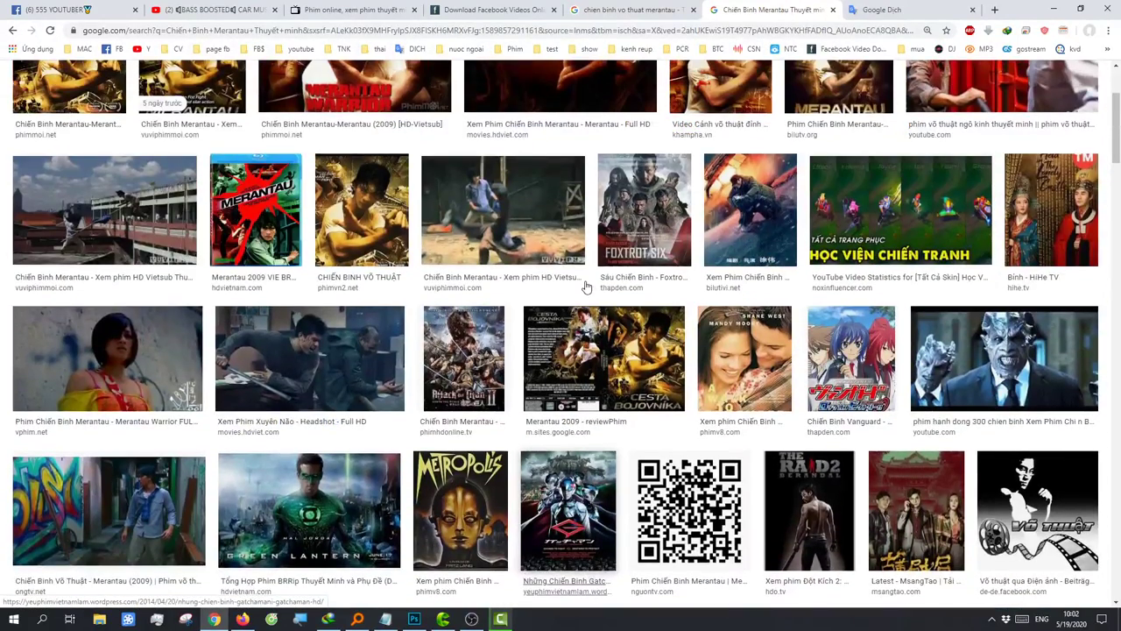
{"action": "scroll", "coordinate": [583, 283], "scroll_direction": "up", "scroll_amount": 2}
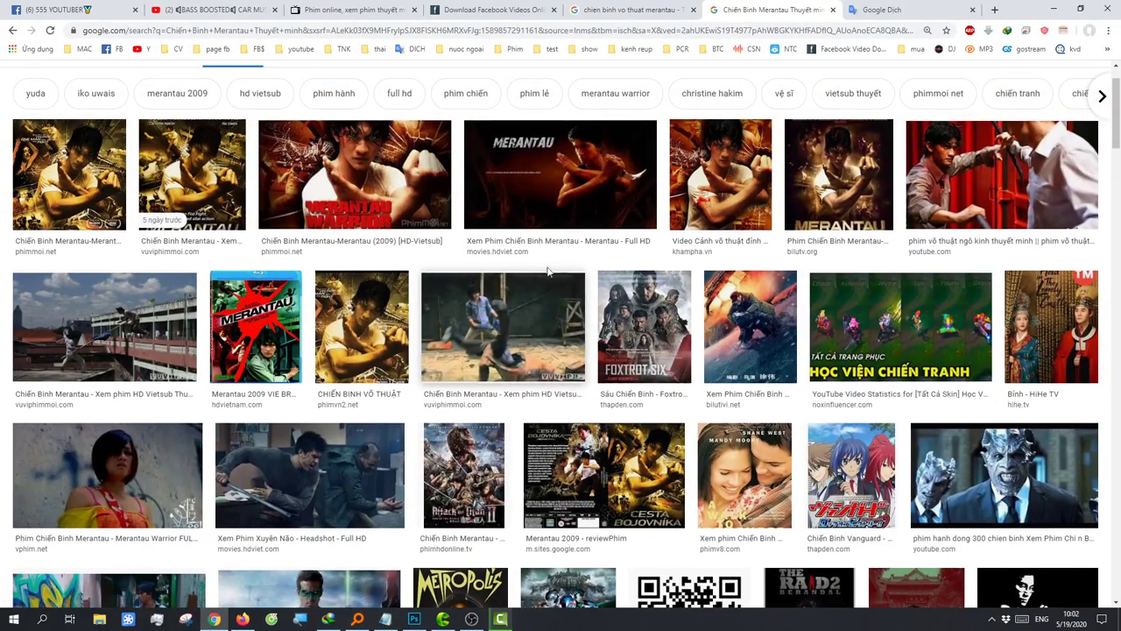
{"action": "left_click", "coordinate": [158, 324]}
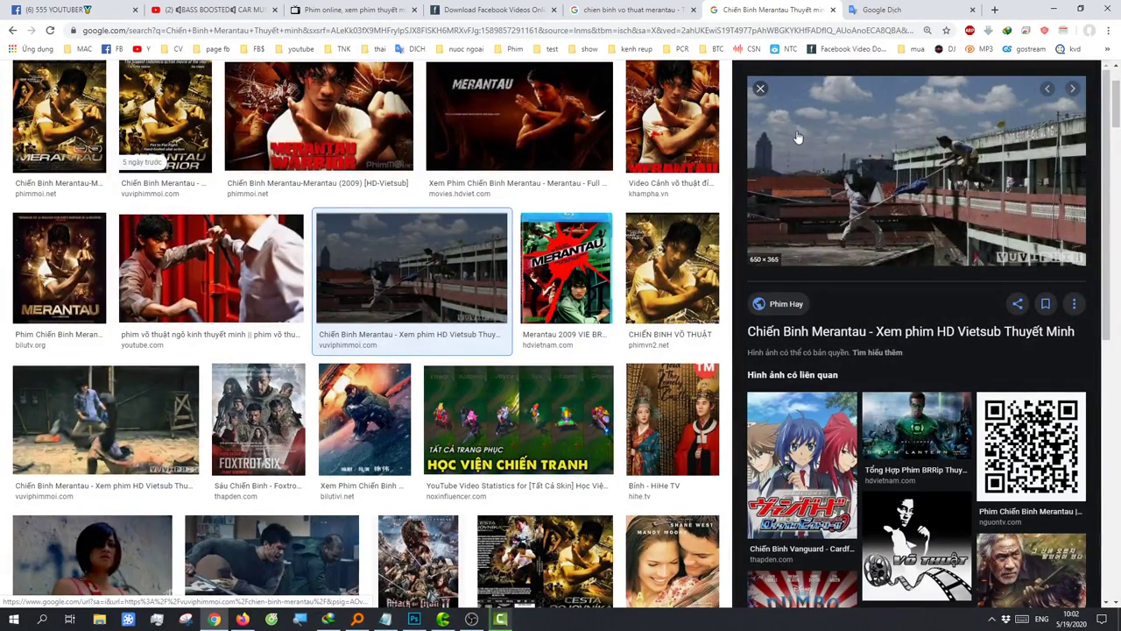
{"action": "left_click", "coordinate": [761, 90]}
{"action": "scroll", "coordinate": [234, 90], "scroll_direction": "up", "scroll_amount": 1}
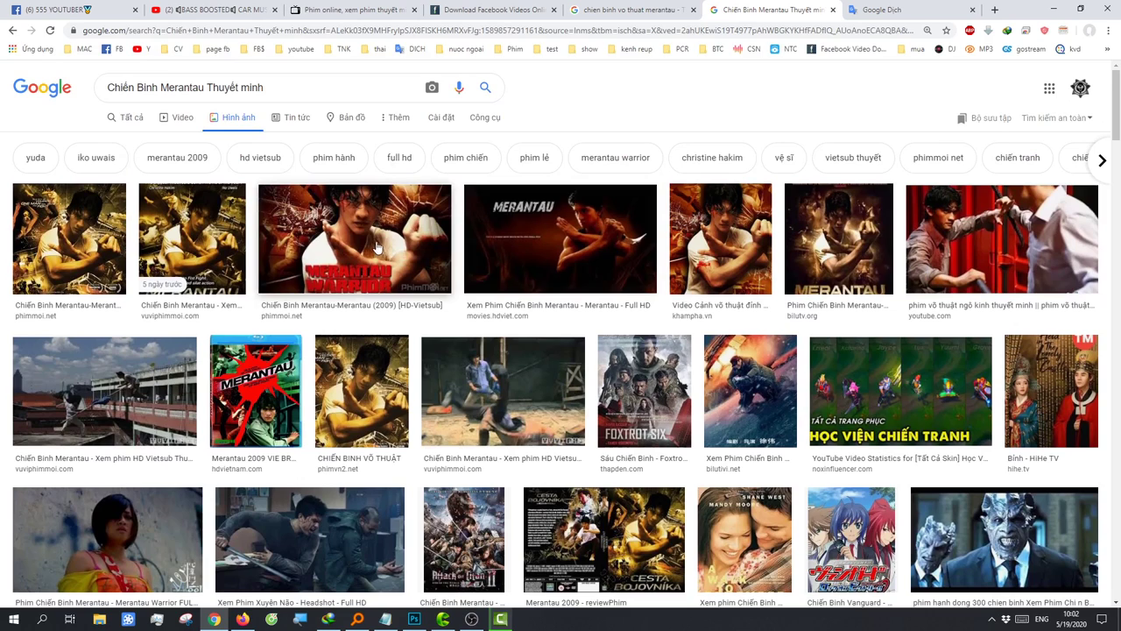
Step: Shorten the query to just 'Merantau' and show its image results
{"action": "left_click_drag", "start_coordinate": [208, 85], "coordinate": [371, 88]}
{"action": "key", "text": "BackSpace"}
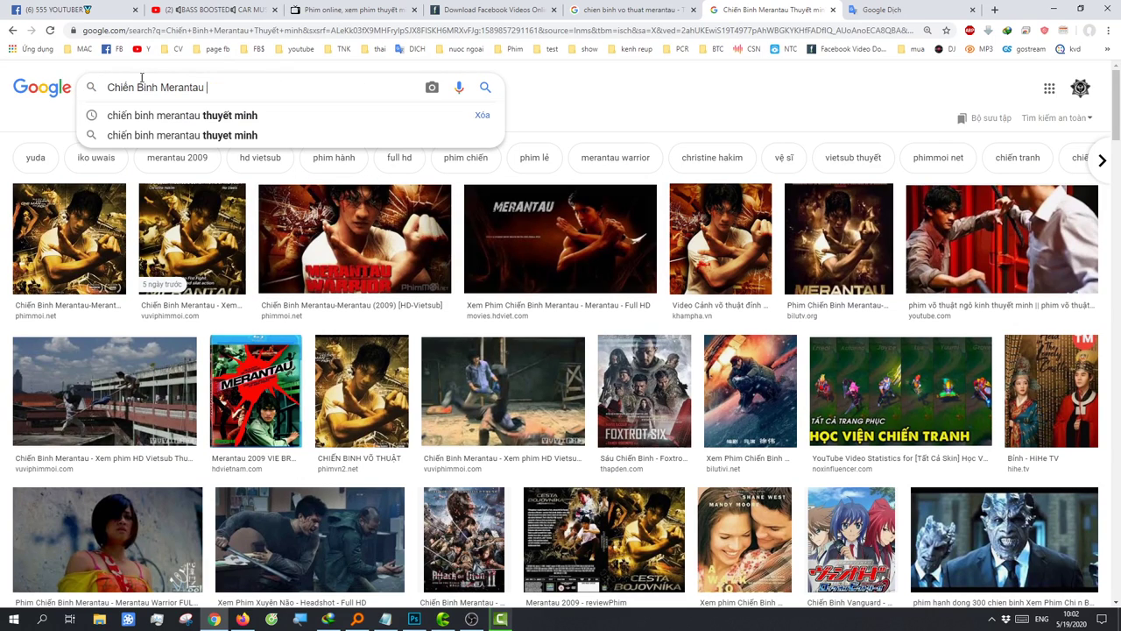
{"action": "key", "text": "BackSpace"}
{"action": "key", "text": "Return"}
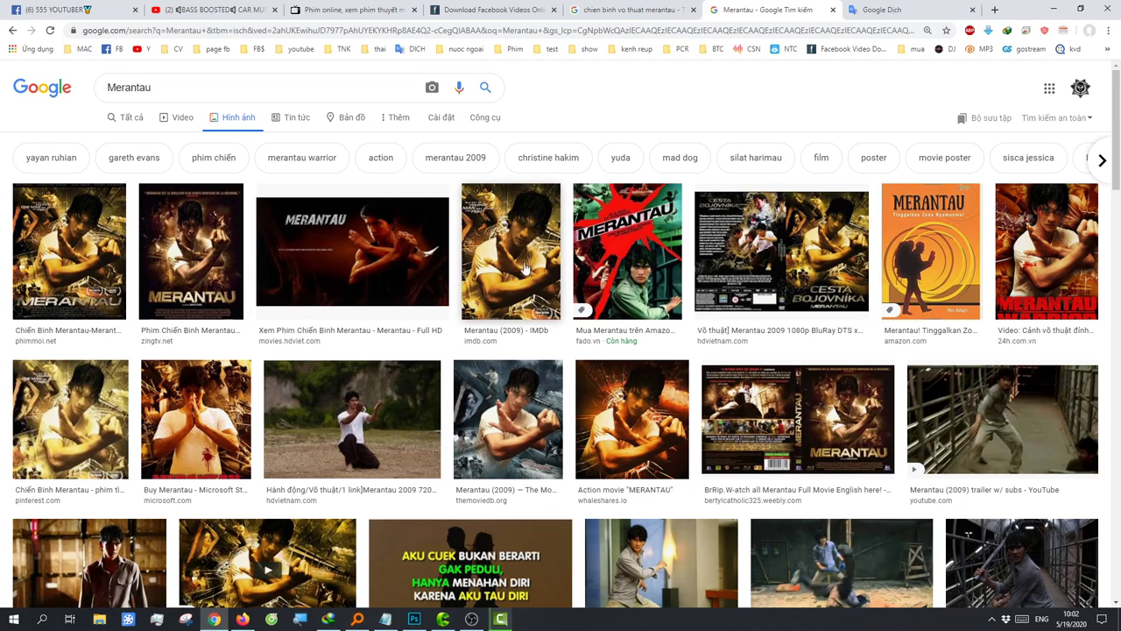
{"action": "left_click", "coordinate": [122, 123]}
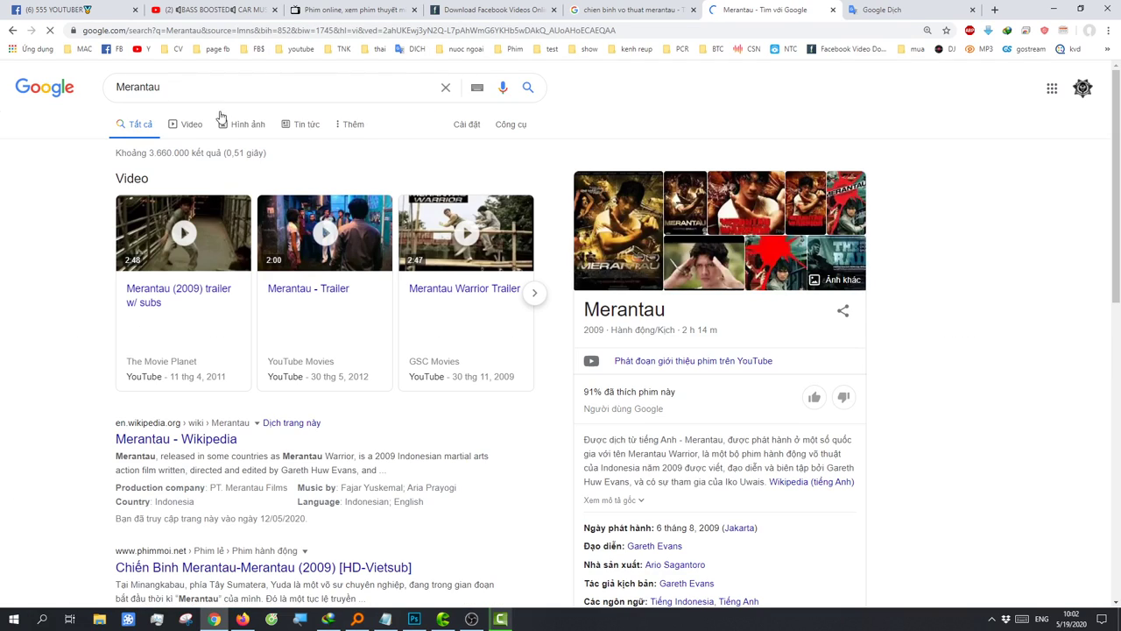
{"action": "left_click", "coordinate": [242, 132]}
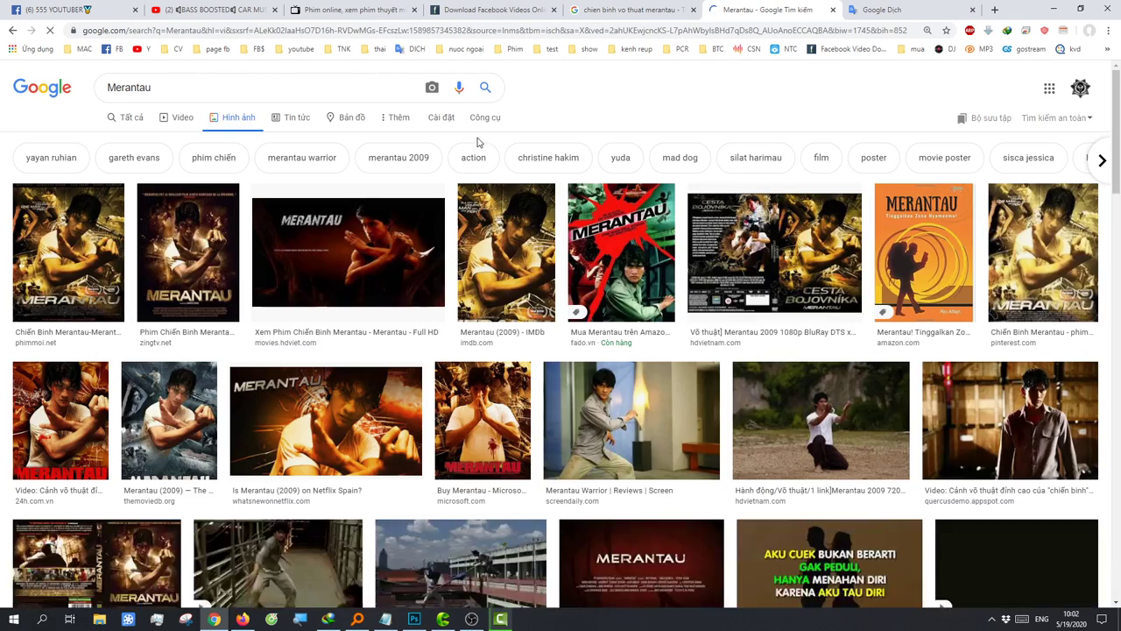
Step: Limit results to Large images and open the Meister des Silat trailer still in a new tab
{"action": "left_click", "coordinate": [485, 118]}
{"action": "left_click", "coordinate": [141, 142]}
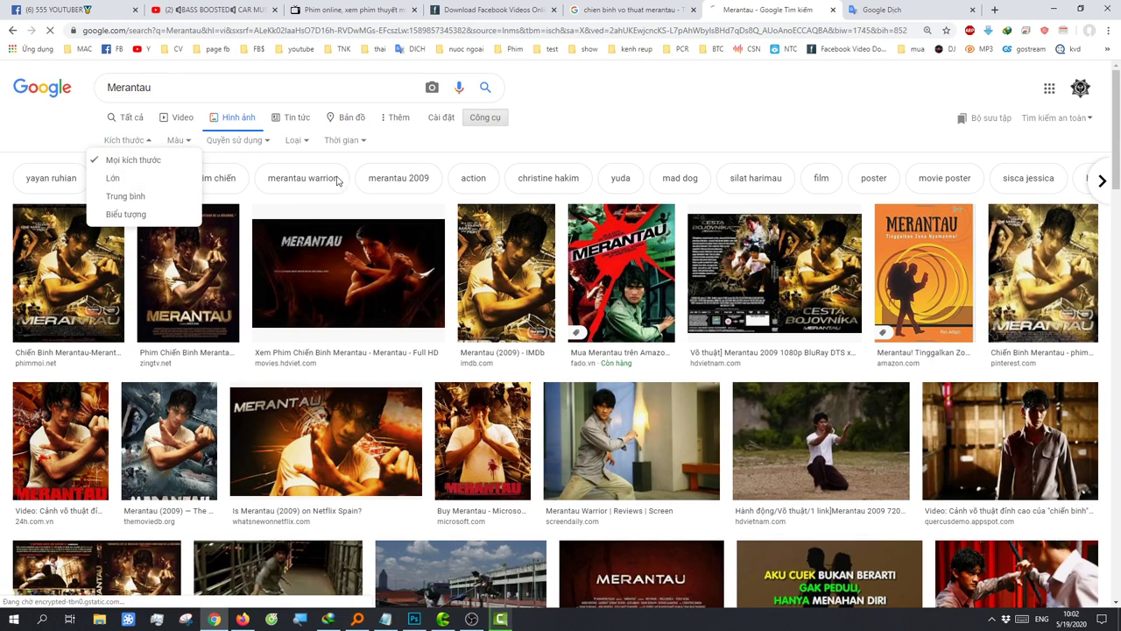
{"action": "left_click", "coordinate": [140, 179]}
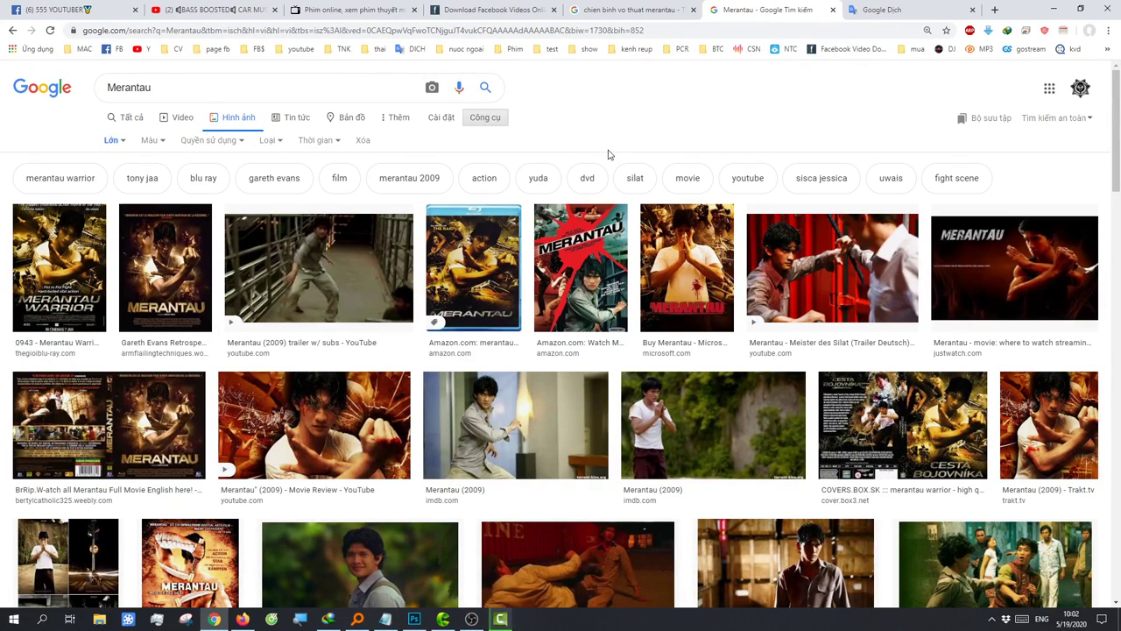
{"action": "left_click", "coordinate": [876, 287]}
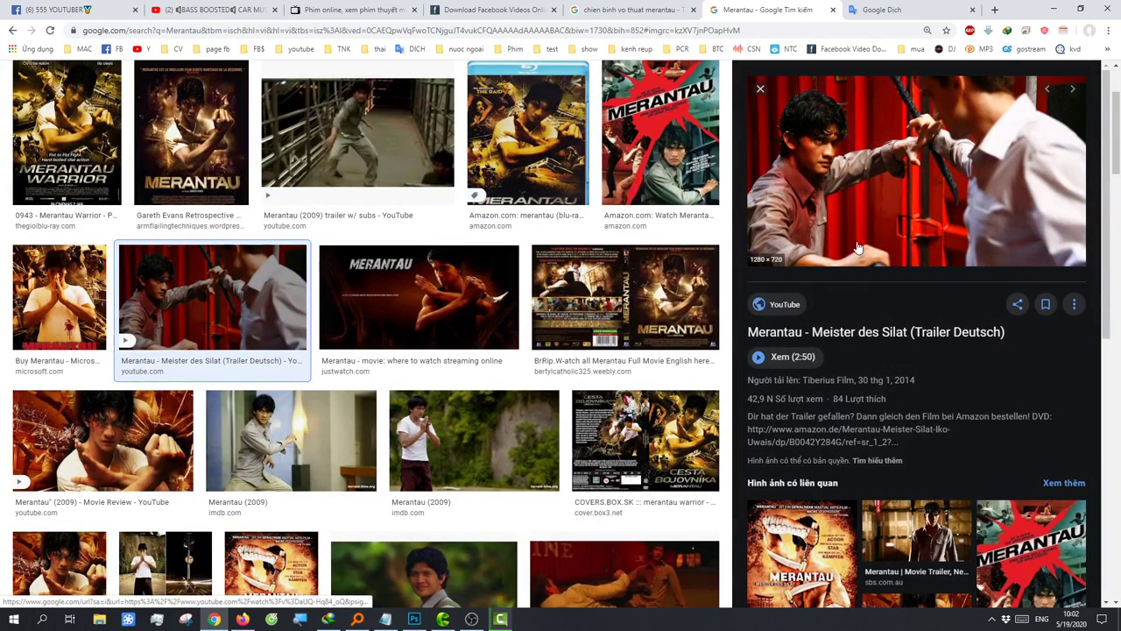
{"action": "right_click", "coordinate": [858, 248]}
{"action": "left_click", "coordinate": [903, 320]}
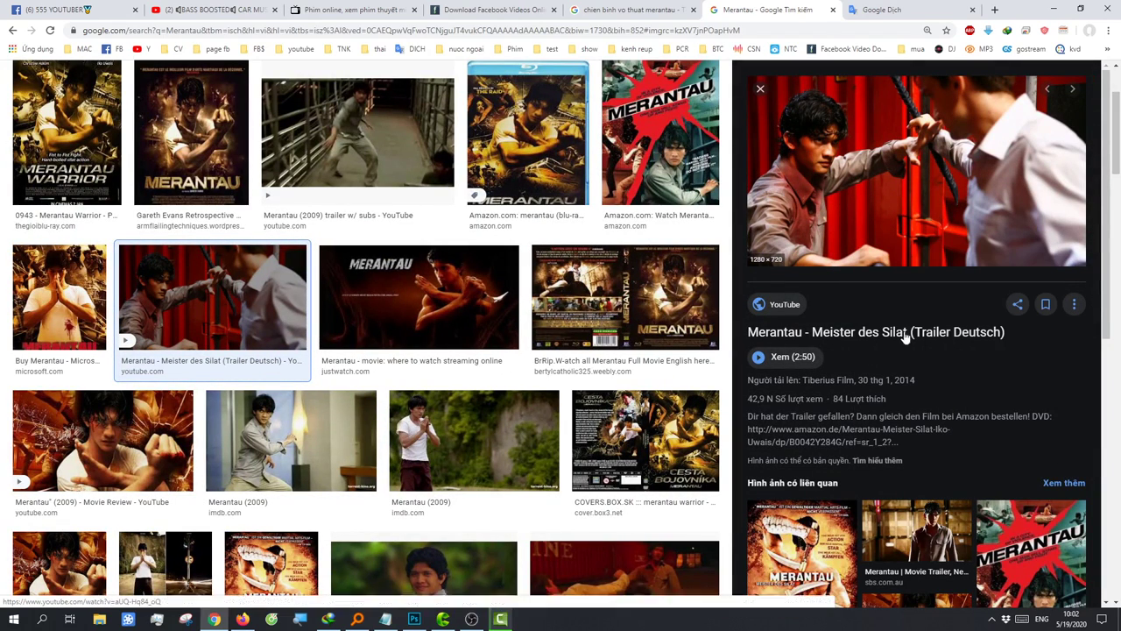
{"action": "left_click", "coordinate": [760, 89]}
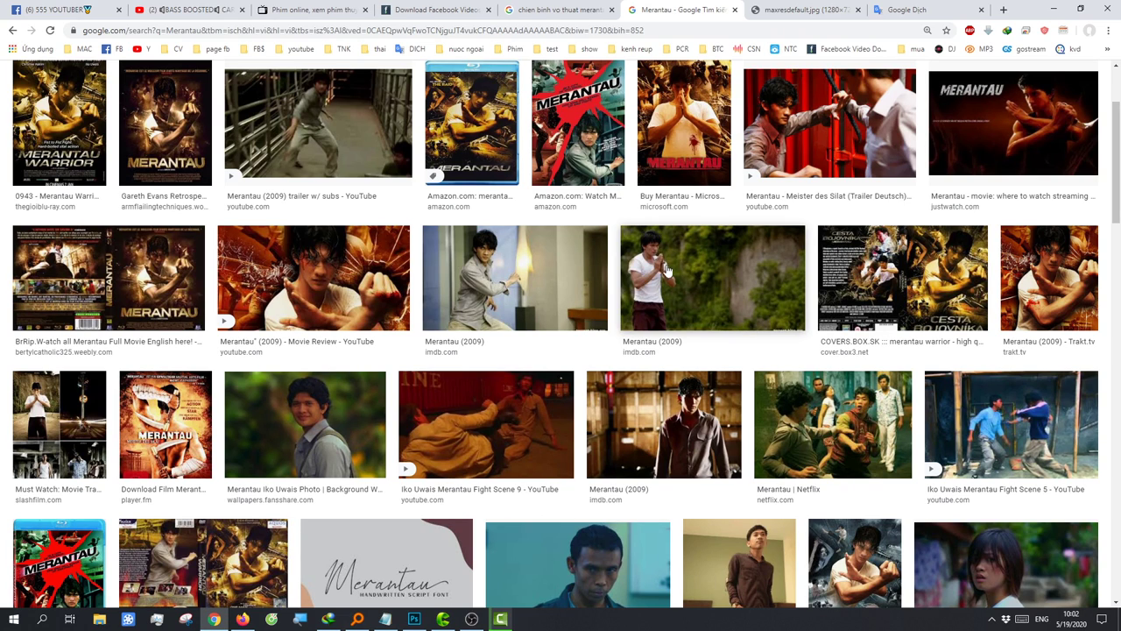
Step: Preview the Netflix, Microsoft Store and TMDb Merantau posters
{"action": "left_click", "coordinate": [787, 412]}
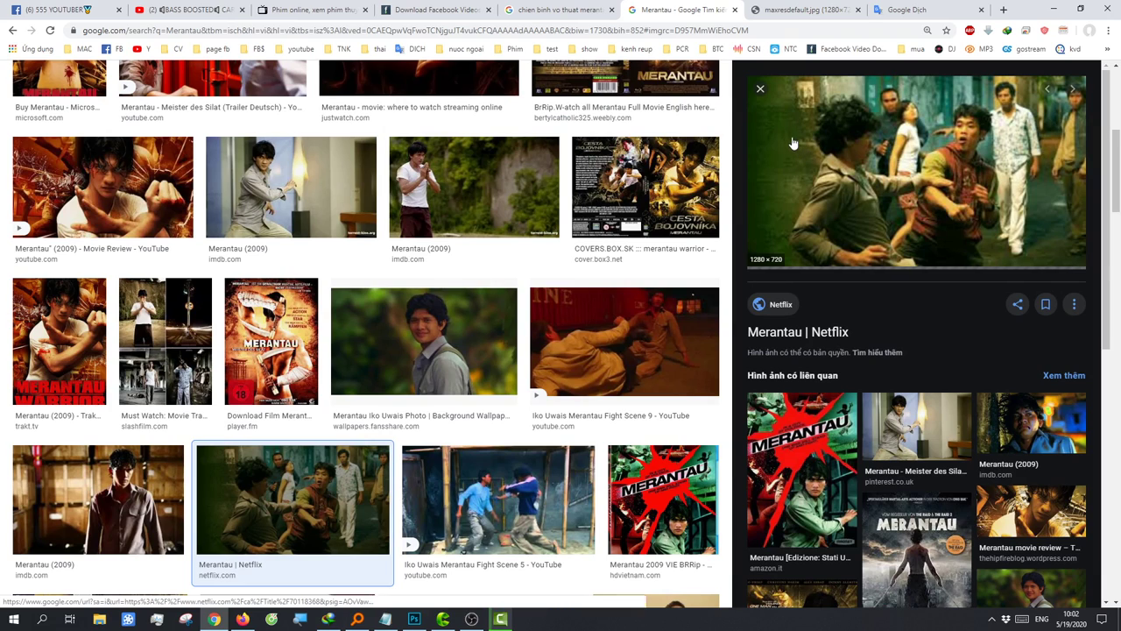
{"action": "scroll", "coordinate": [975, 266], "scroll_direction": "down", "scroll_amount": 3}
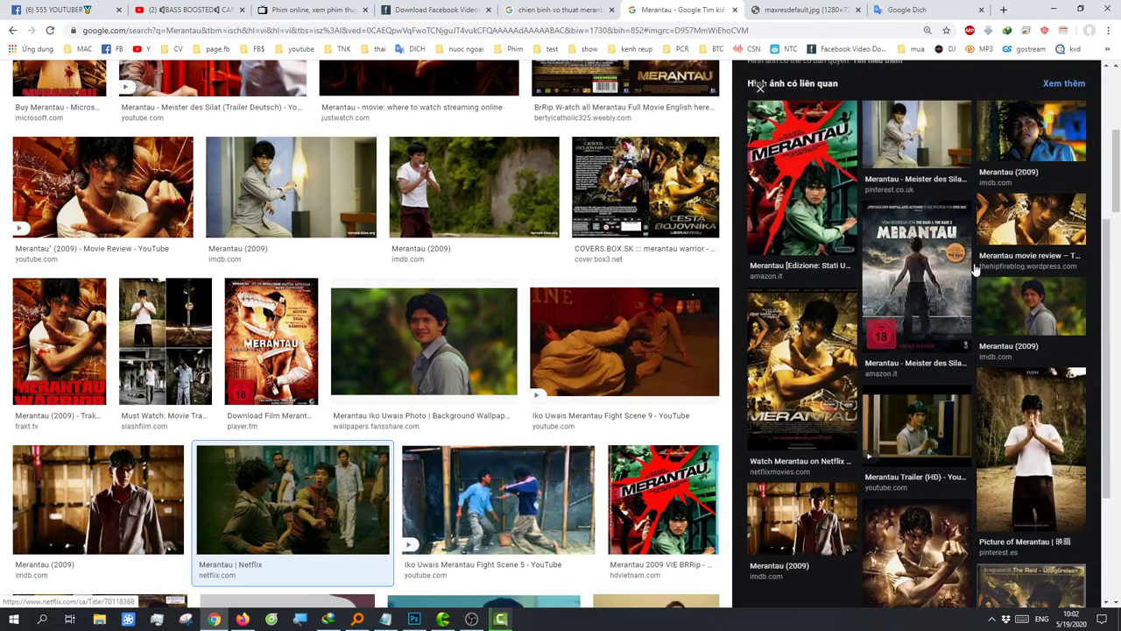
{"action": "scroll", "coordinate": [975, 263], "scroll_direction": "down", "scroll_amount": 2}
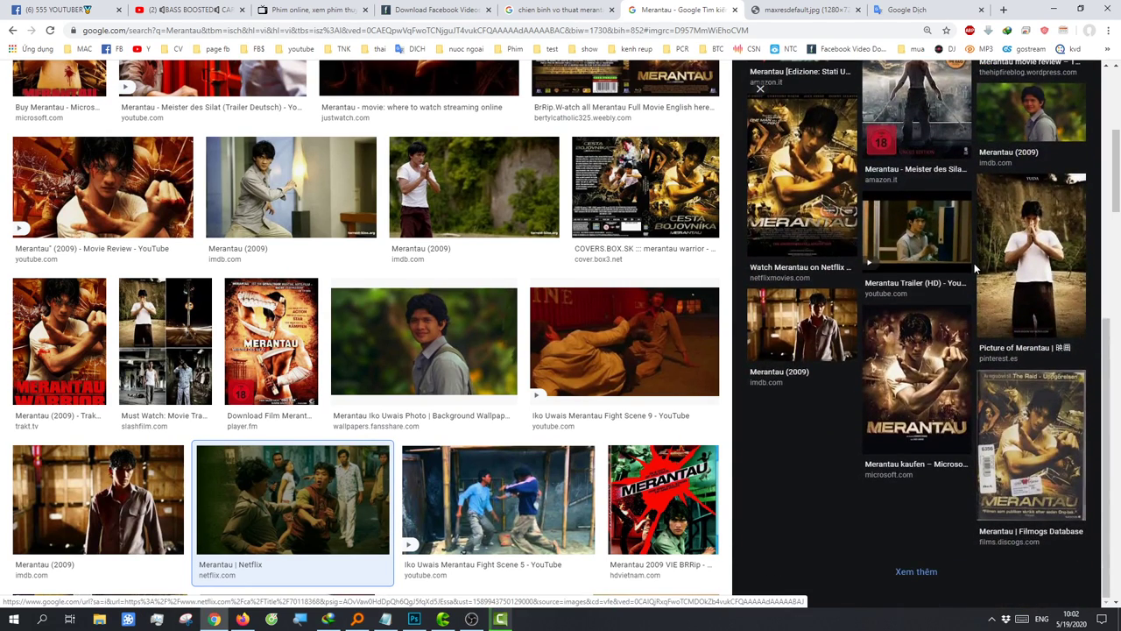
{"action": "scroll", "coordinate": [969, 271], "scroll_direction": "up", "scroll_amount": 2}
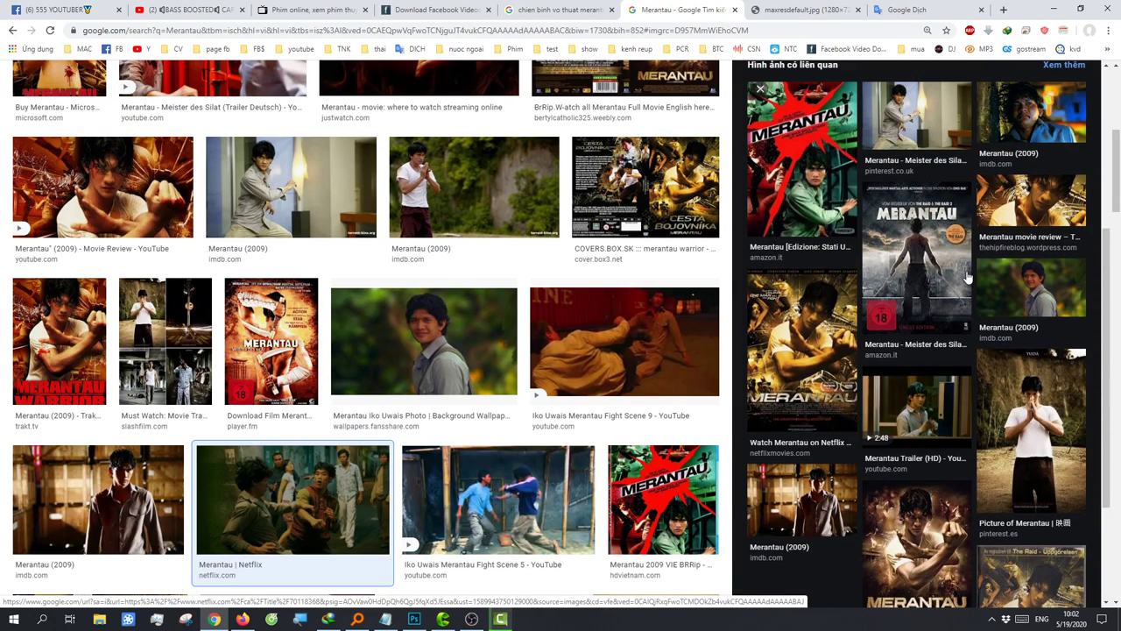
{"action": "left_click", "coordinate": [917, 534]}
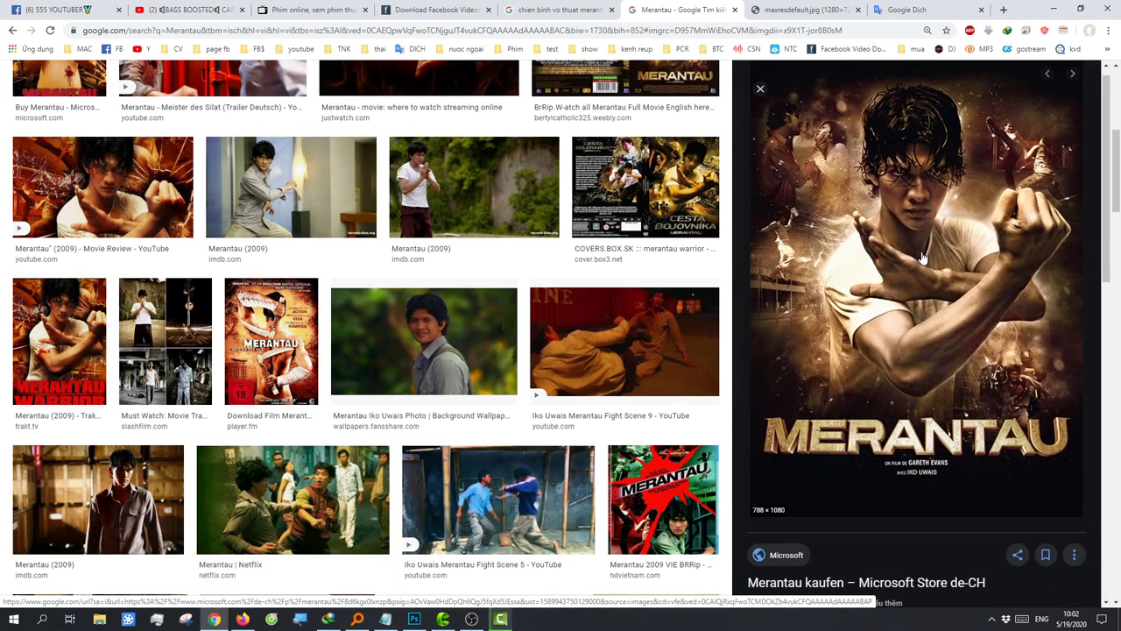
{"action": "left_click", "coordinate": [760, 89]}
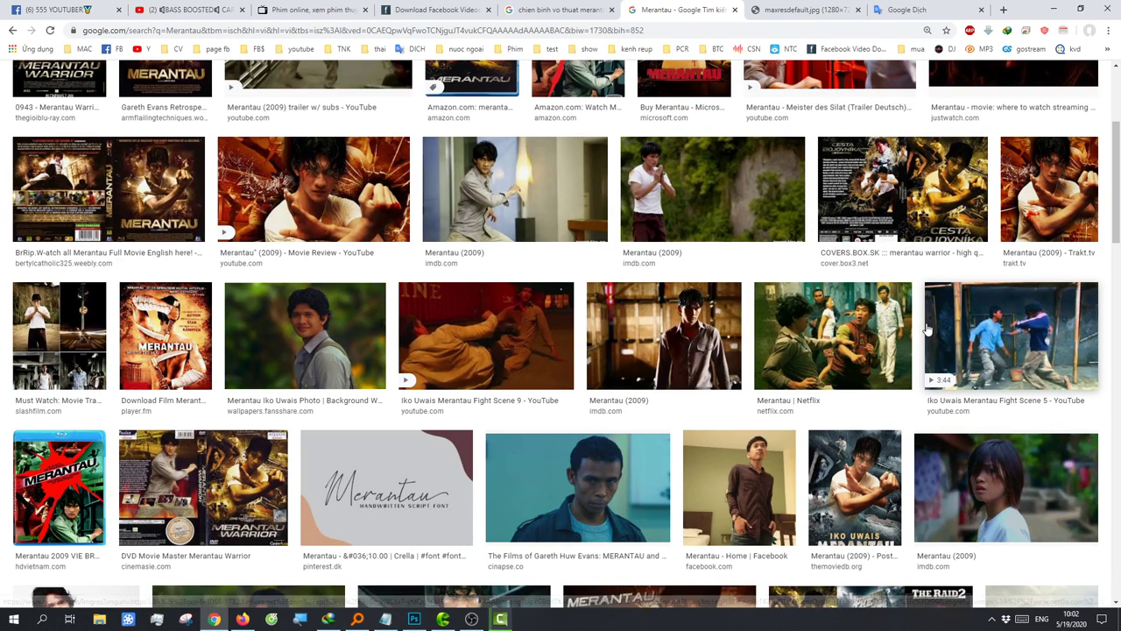
{"action": "left_click", "coordinate": [865, 506]}
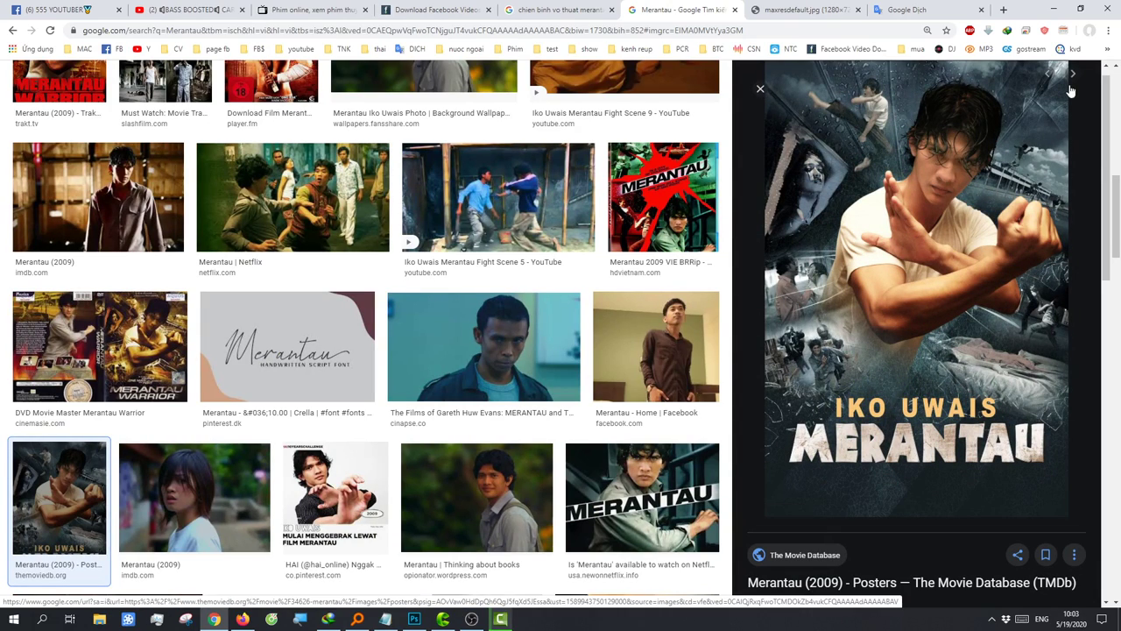
{"action": "left_click", "coordinate": [759, 89]}
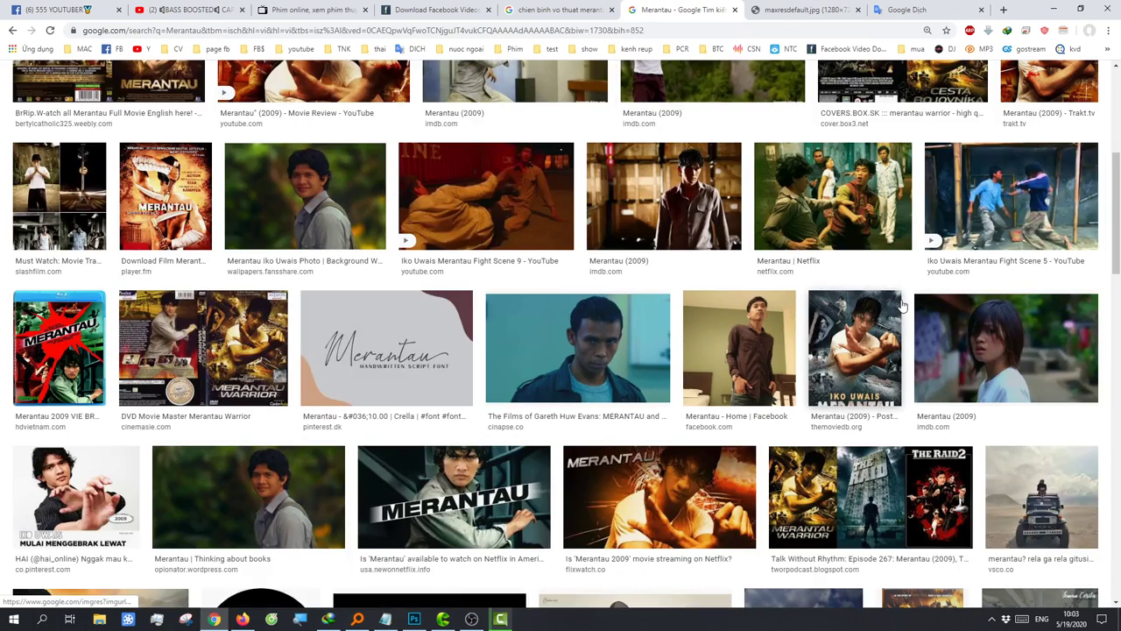
Step: Preview the imdb, Merantau - Hai and pinterest Iko Uwais stills, then bring up the full-size image tab
{"action": "scroll", "coordinate": [858, 326], "scroll_direction": "up", "scroll_amount": 1}
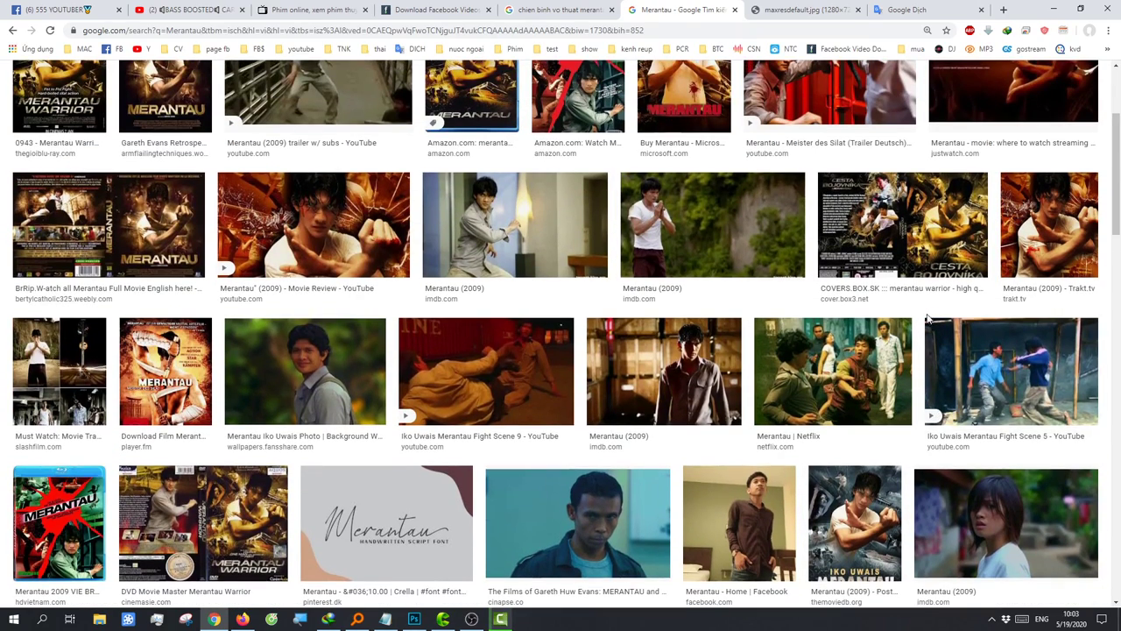
{"action": "left_click", "coordinate": [784, 267]}
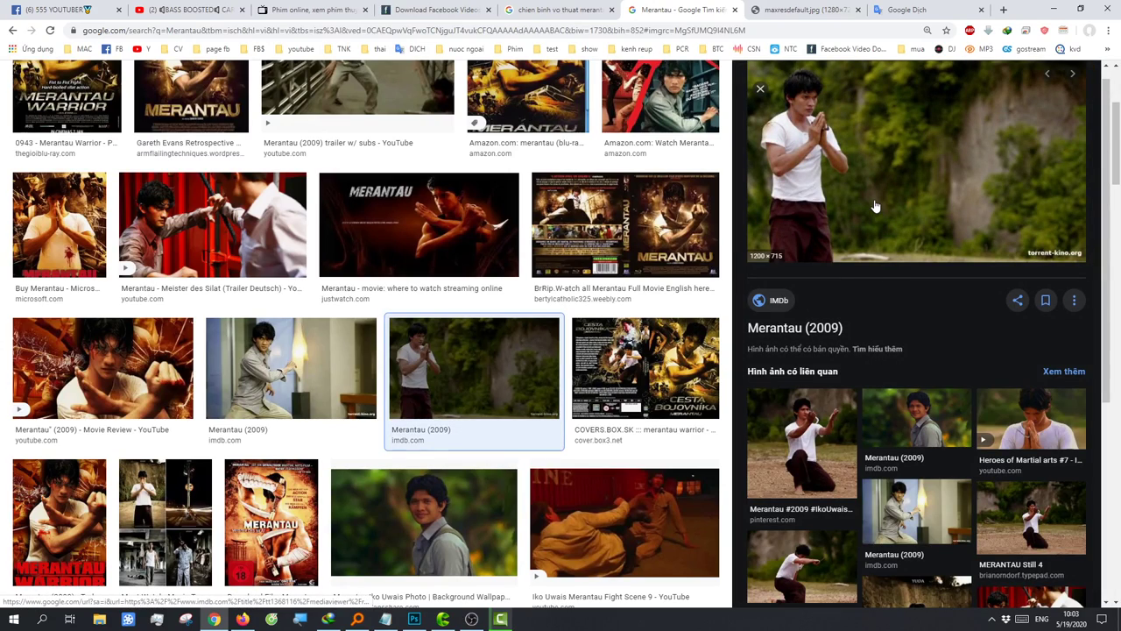
{"action": "scroll", "coordinate": [890, 215], "scroll_direction": "down", "scroll_amount": 3}
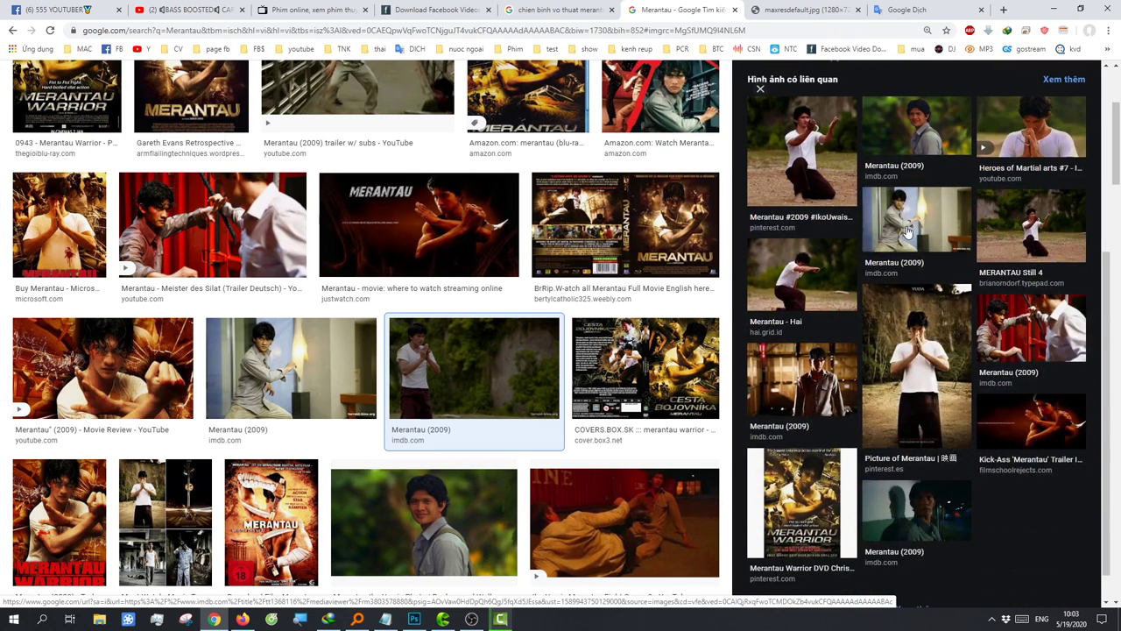
{"action": "left_click", "coordinate": [800, 276]}
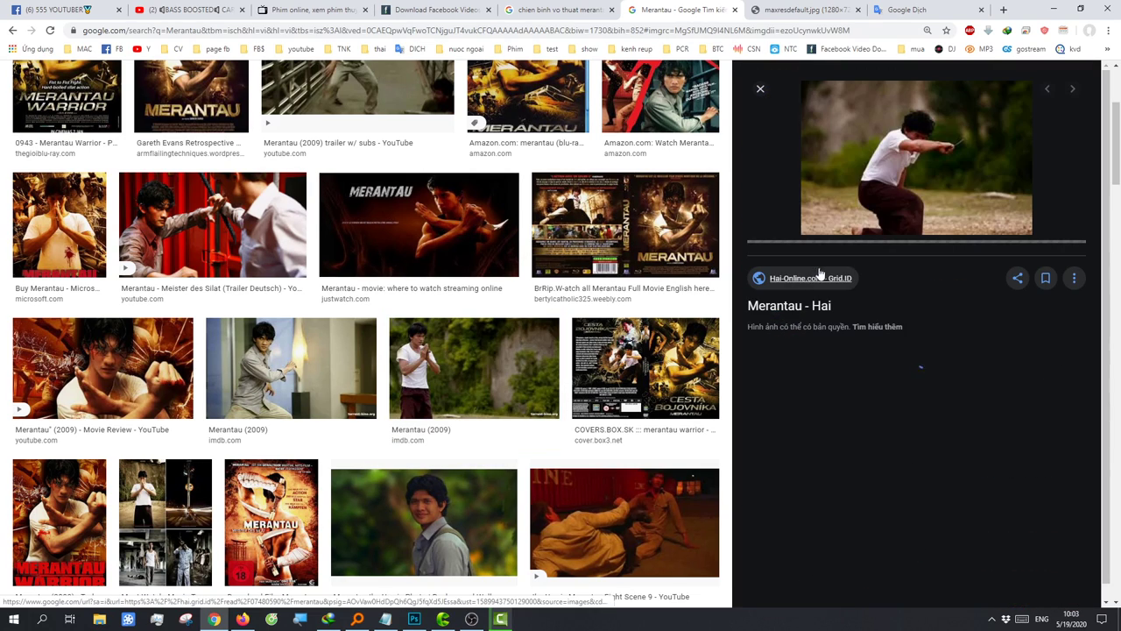
{"action": "scroll", "coordinate": [997, 382], "scroll_direction": "down", "scroll_amount": 3}
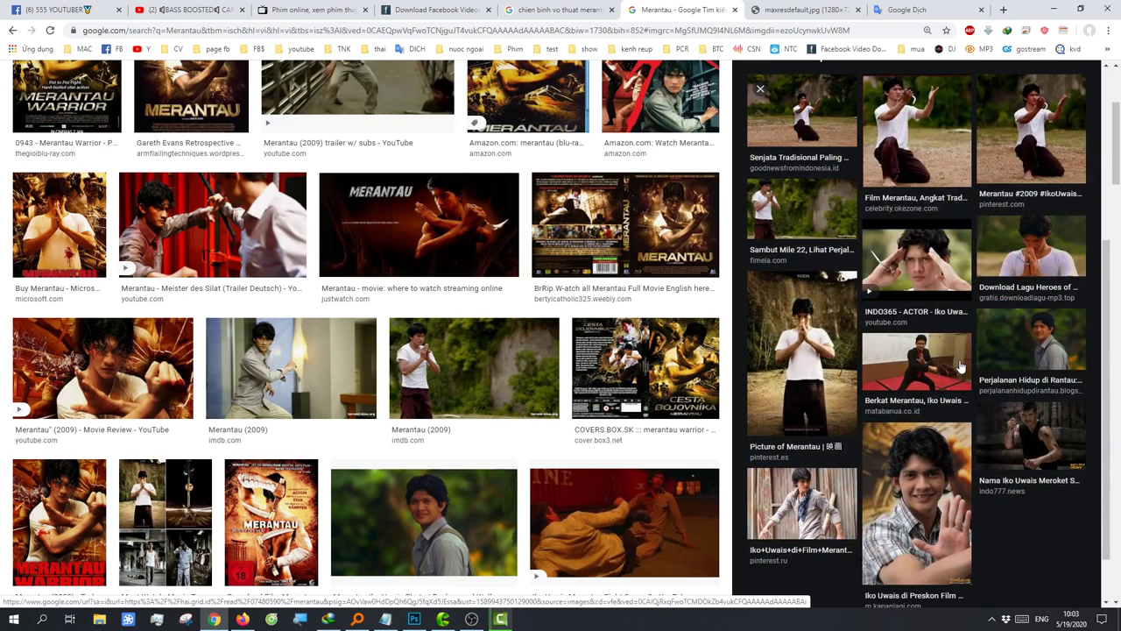
{"action": "left_click", "coordinate": [840, 513]}
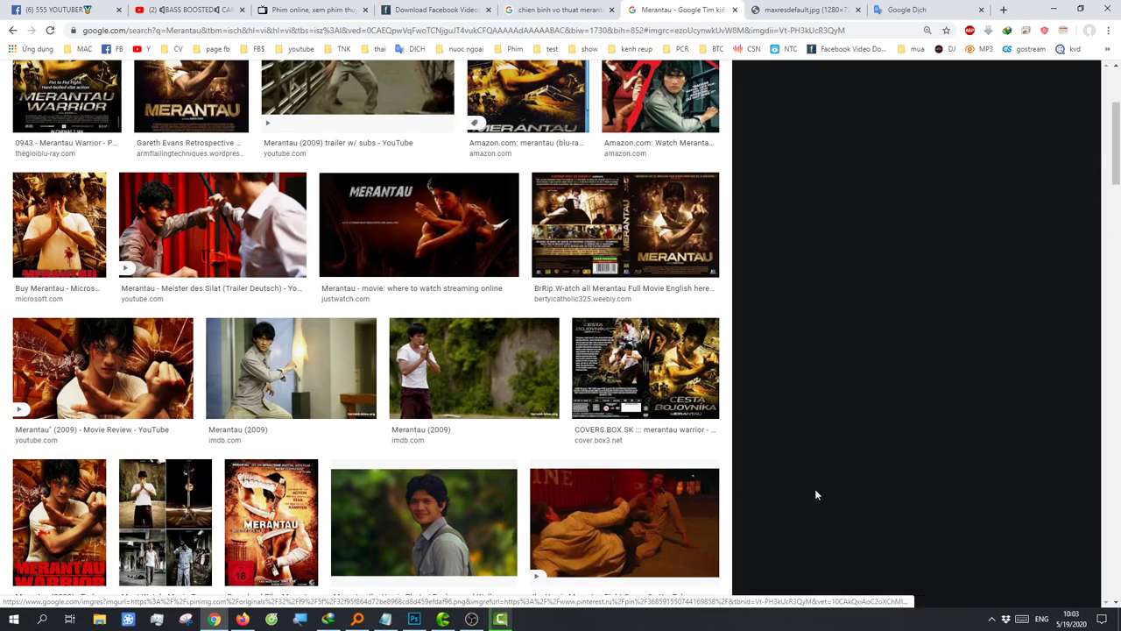
{"action": "scroll", "coordinate": [929, 301], "scroll_direction": "down", "scroll_amount": 3}
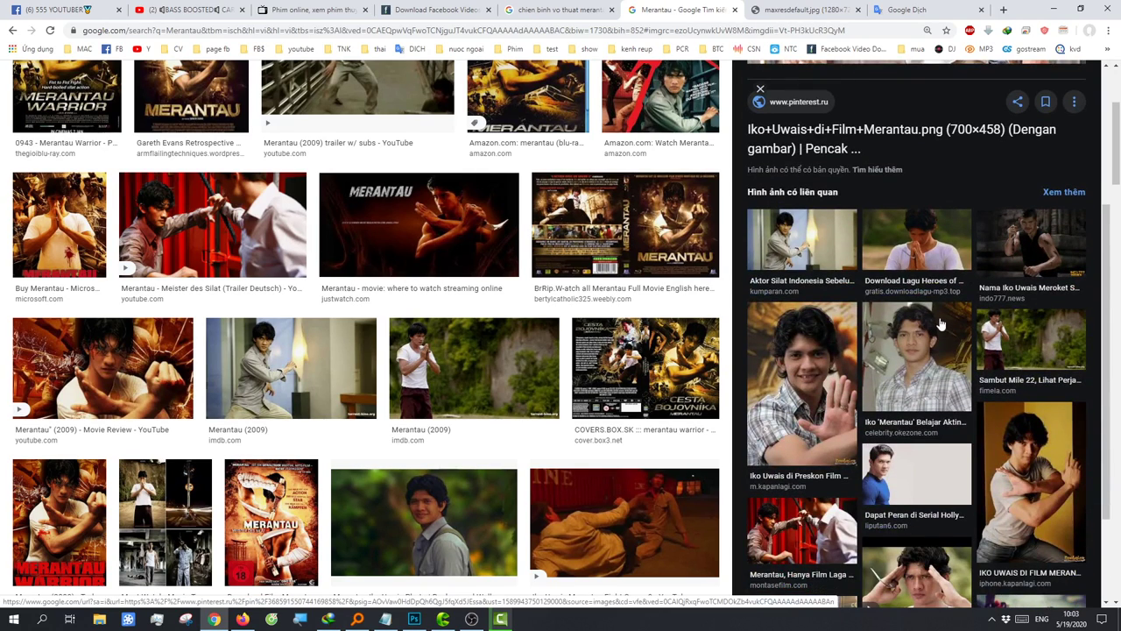
{"action": "scroll", "coordinate": [940, 324], "scroll_direction": "down", "scroll_amount": 2}
{"action": "scroll", "coordinate": [940, 324], "scroll_direction": "up", "scroll_amount": 5}
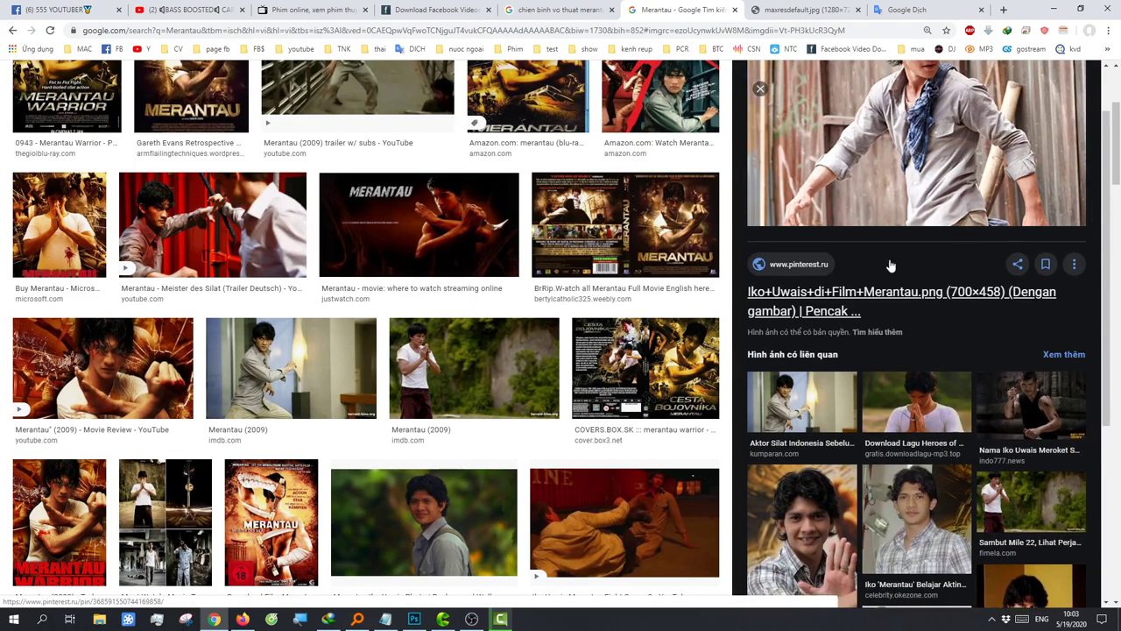
{"action": "scroll", "coordinate": [888, 263], "scroll_direction": "up", "scroll_amount": 3}
{"action": "left_click", "coordinate": [801, 10]}
{"action": "right_click", "coordinate": [487, 238]}
Step: Save the full-size Merantau still as a JPG in anh thu nho > phim hanh dong and close its tab
{"action": "left_click", "coordinate": [519, 261]}
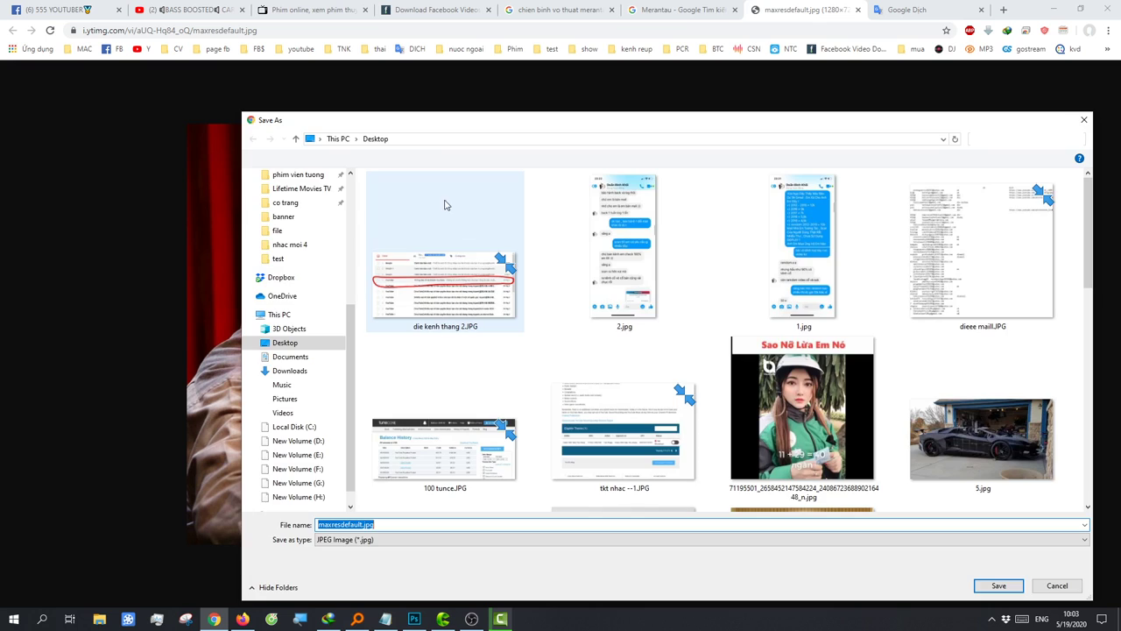
{"action": "scroll", "coordinate": [346, 265], "scroll_direction": "up", "scroll_amount": 5}
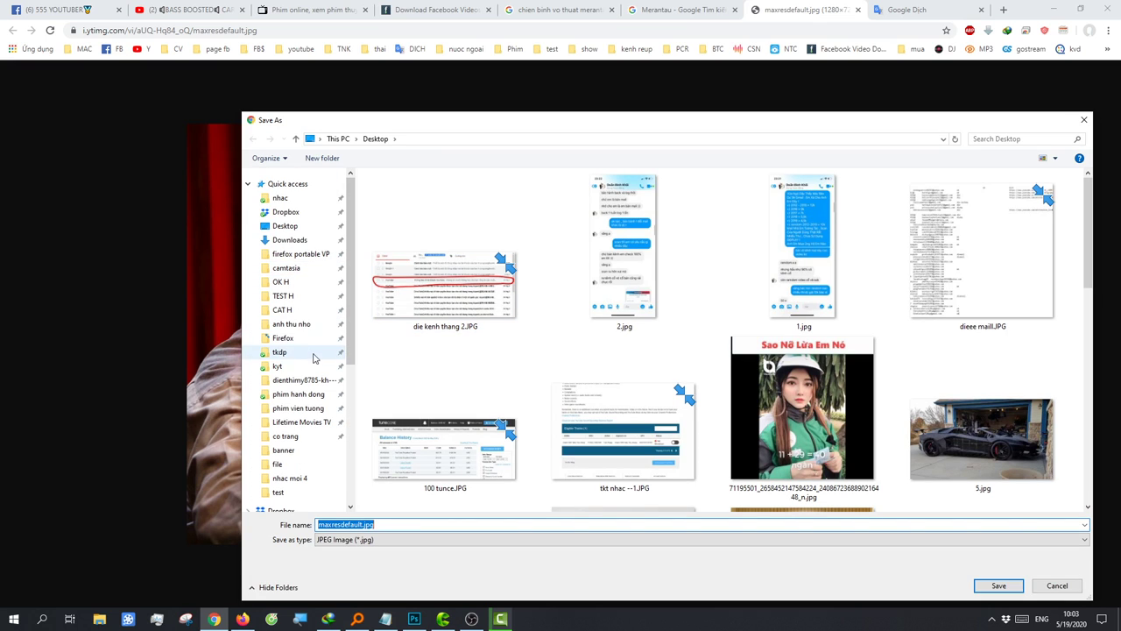
{"action": "left_click", "coordinate": [298, 324]}
{"action": "left_click", "coordinate": [302, 394]}
{"action": "type", "text": "Merantau - chien binh vo thuat"}
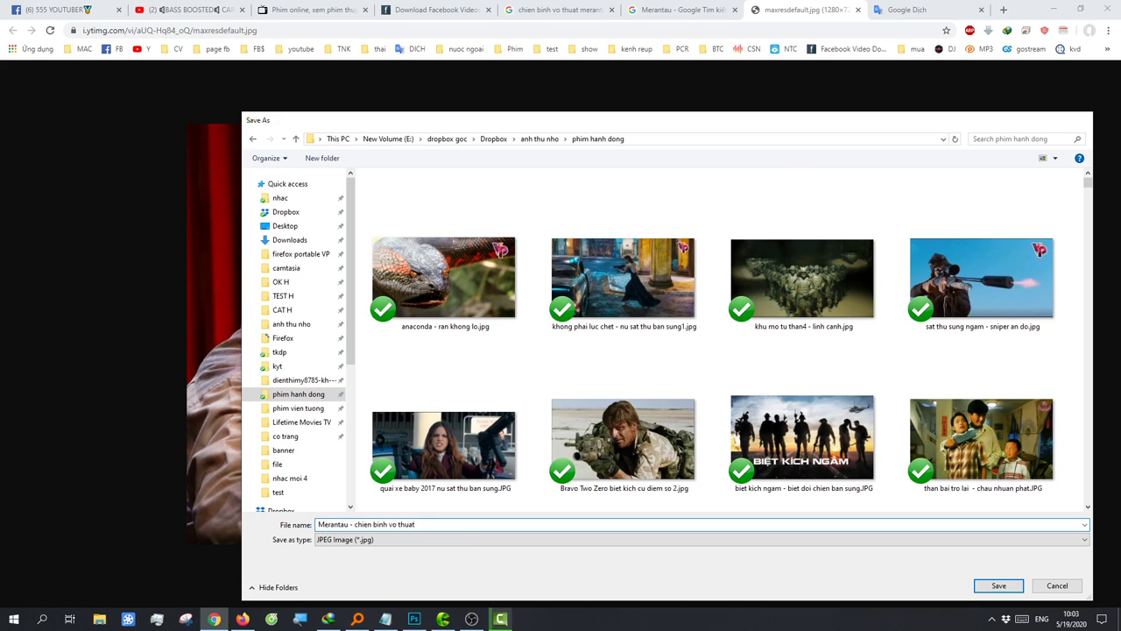
{"action": "key", "text": "Return"}
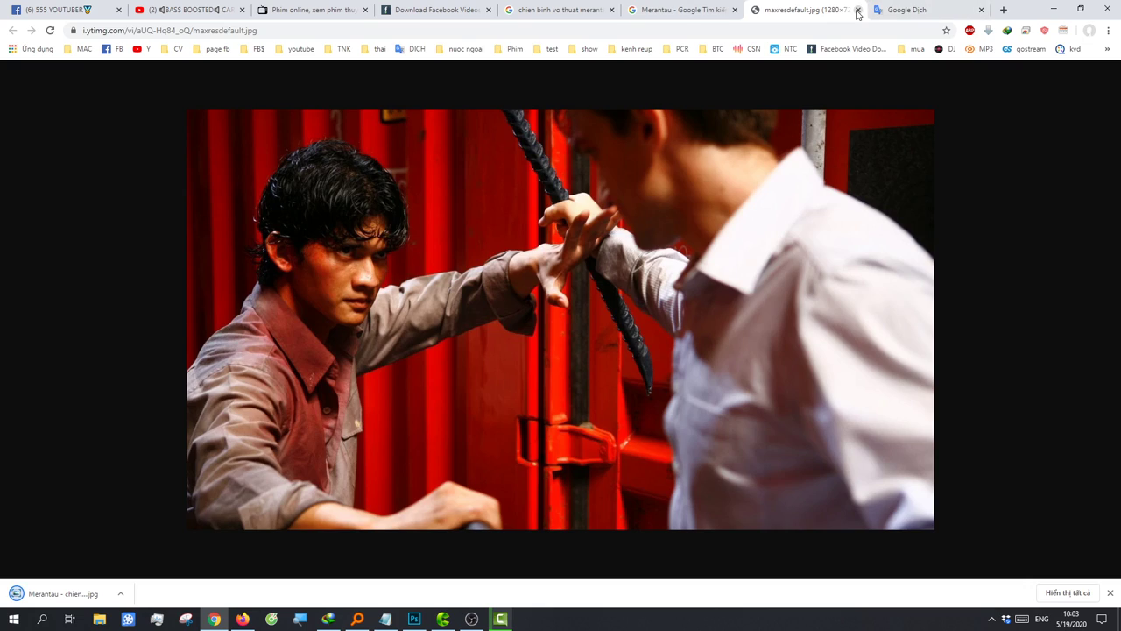
{"action": "left_click", "coordinate": [857, 10]}
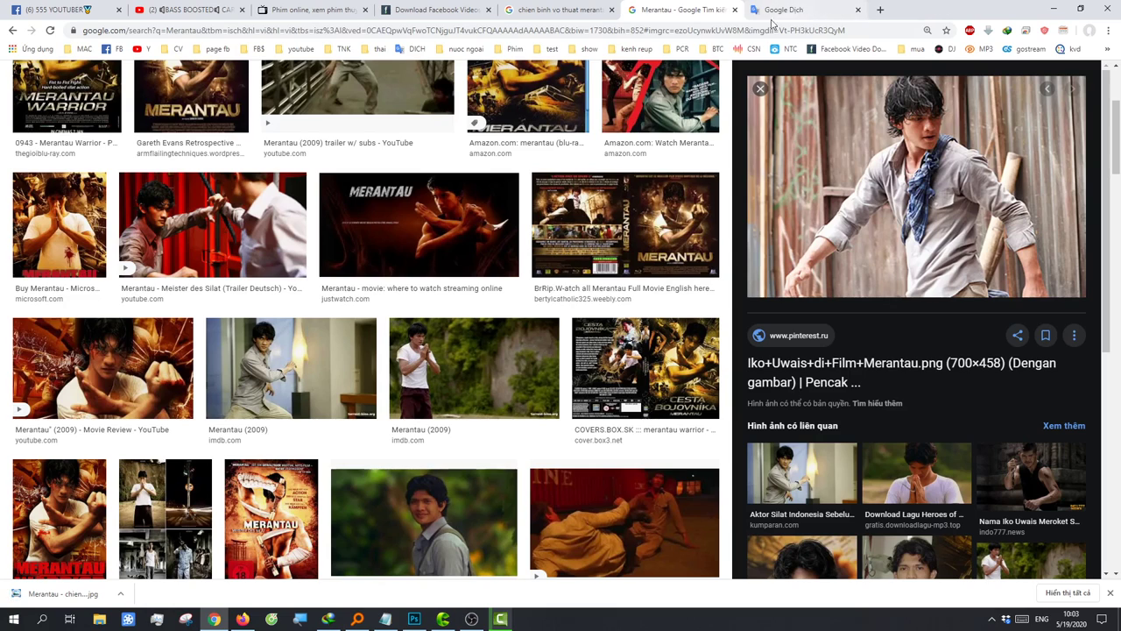
{"action": "left_click", "coordinate": [760, 89]}
Step: Preview the JustWatch Merantau image, then scroll on through the results
{"action": "left_click", "coordinate": [998, 248]}
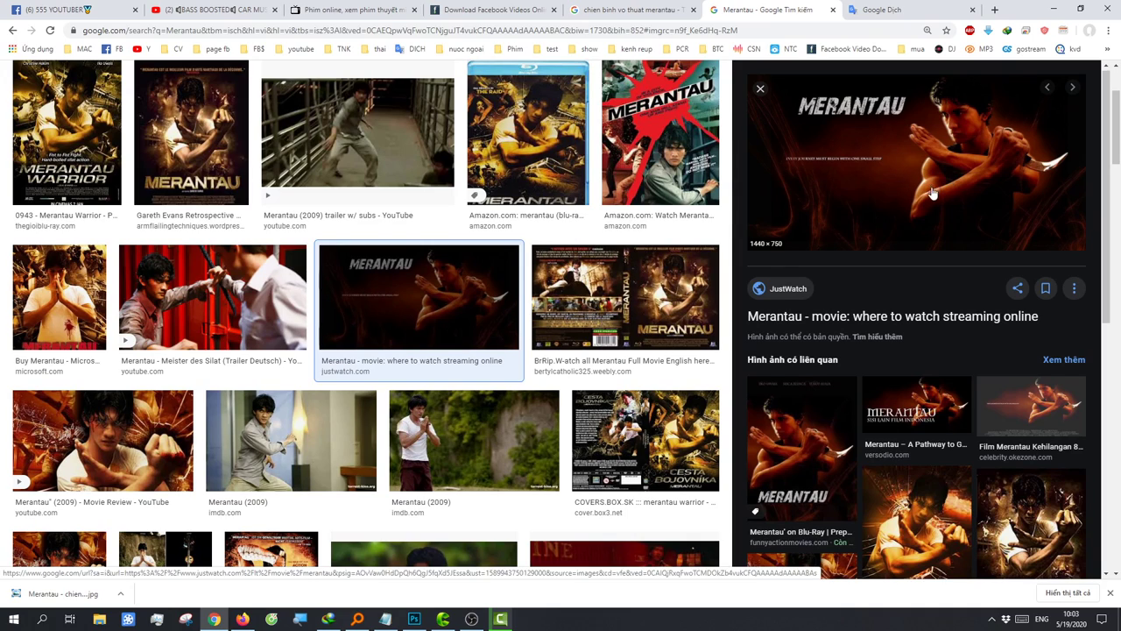
{"action": "scroll", "coordinate": [928, 189], "scroll_direction": "down", "scroll_amount": 2}
{"action": "scroll", "coordinate": [926, 188], "scroll_direction": "down", "scroll_amount": 3}
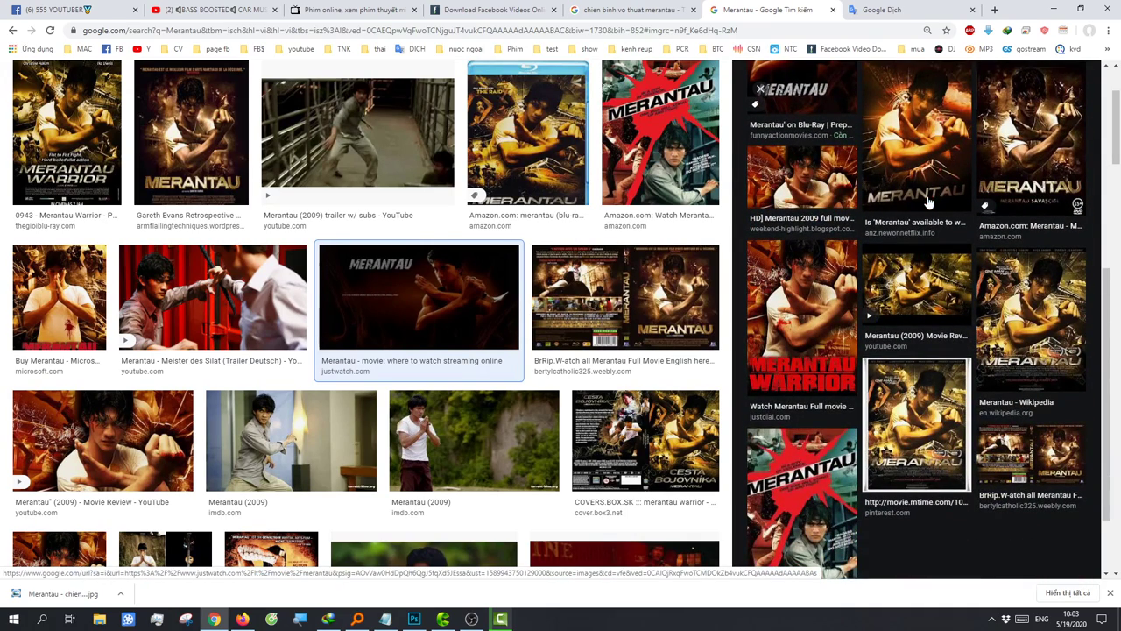
{"action": "scroll", "coordinate": [525, 276], "scroll_direction": "down", "scroll_amount": 3}
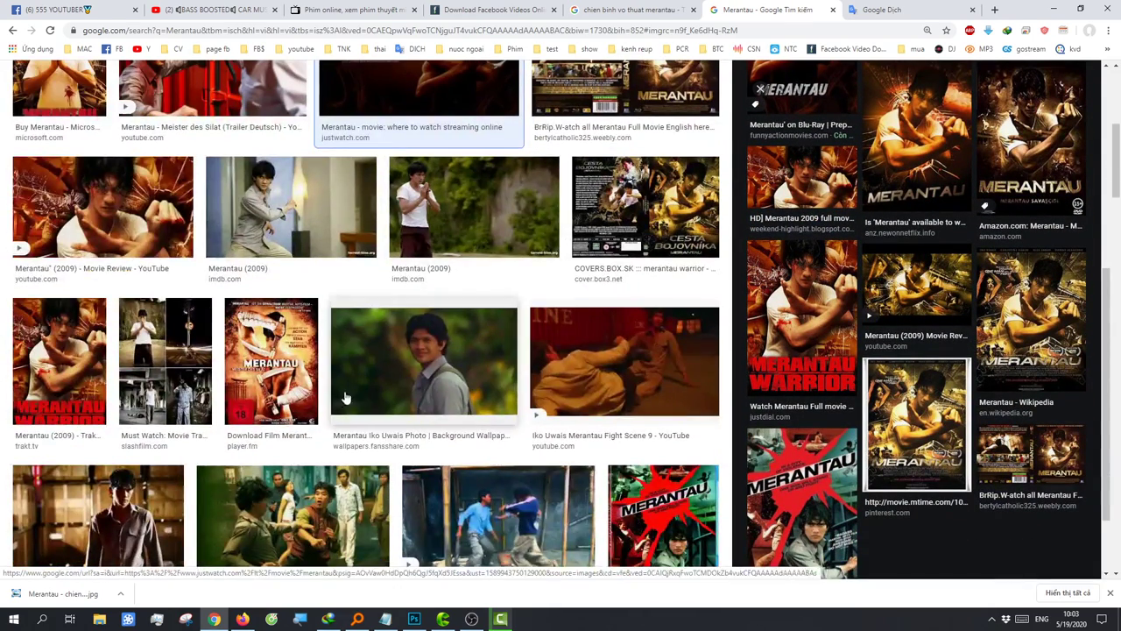
{"action": "scroll", "coordinate": [346, 398], "scroll_direction": "down", "scroll_amount": 2}
{"action": "scroll", "coordinate": [353, 347], "scroll_direction": "down", "scroll_amount": 3}
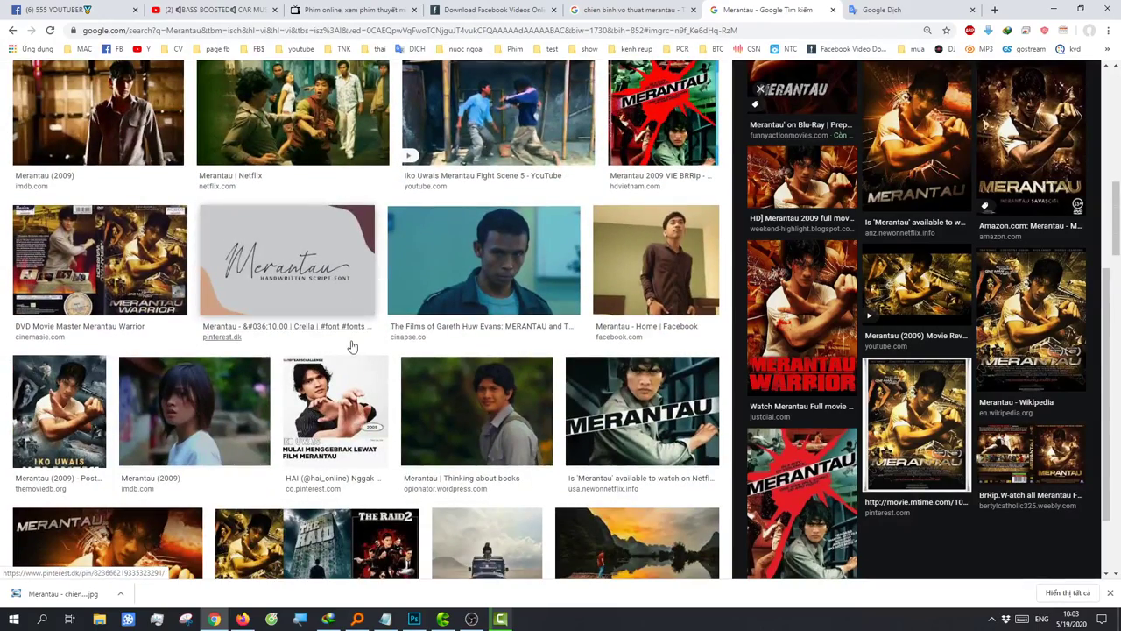
{"action": "left_click", "coordinate": [760, 89]}
{"action": "scroll", "coordinate": [635, 315], "scroll_direction": "down", "scroll_amount": 3}
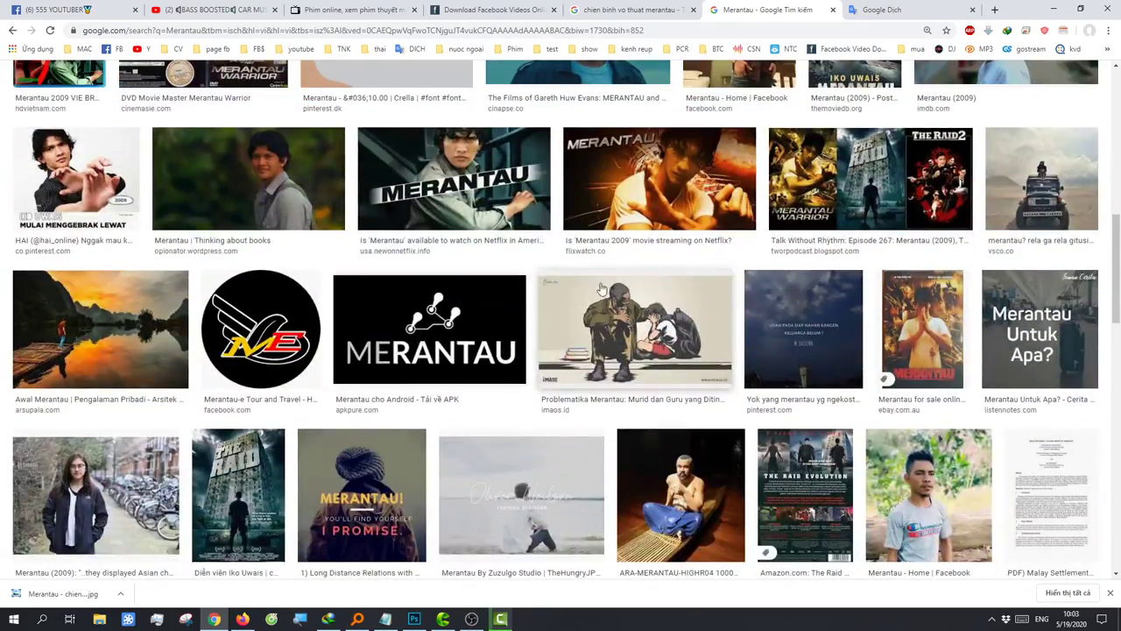
{"action": "scroll", "coordinate": [601, 289], "scroll_direction": "down", "scroll_amount": 4}
{"action": "scroll", "coordinate": [498, 272], "scroll_direction": "down", "scroll_amount": 3}
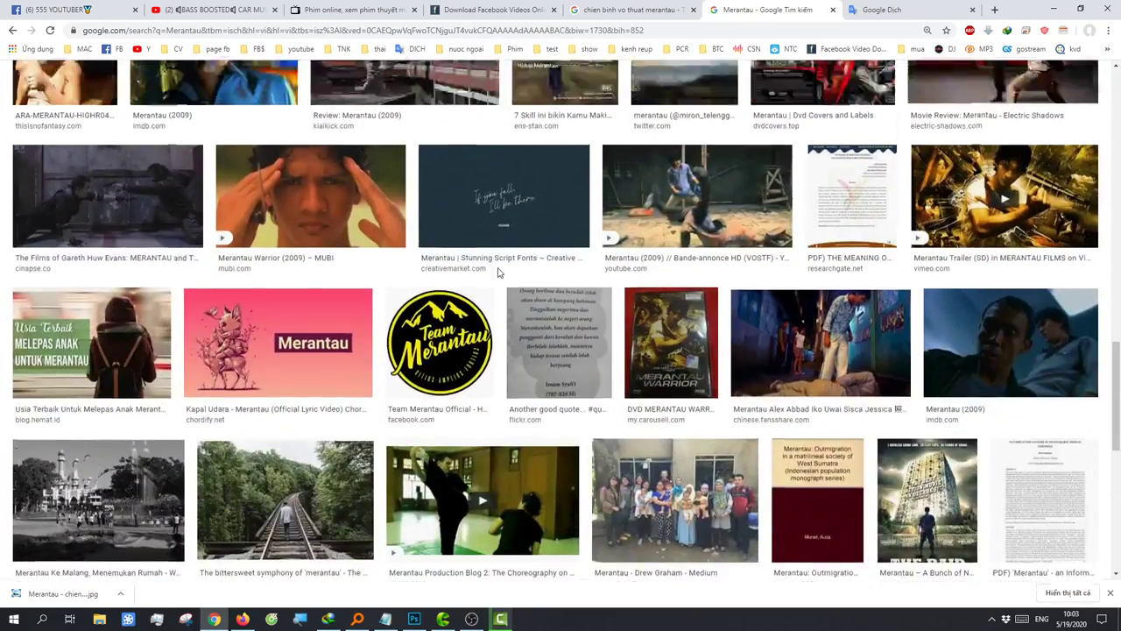
{"action": "scroll", "coordinate": [498, 272], "scroll_direction": "up", "scroll_amount": 2}
Step: Show and hide the recording window, then keep scrolling the Merantau results
{"action": "left_click", "coordinate": [474, 620]}
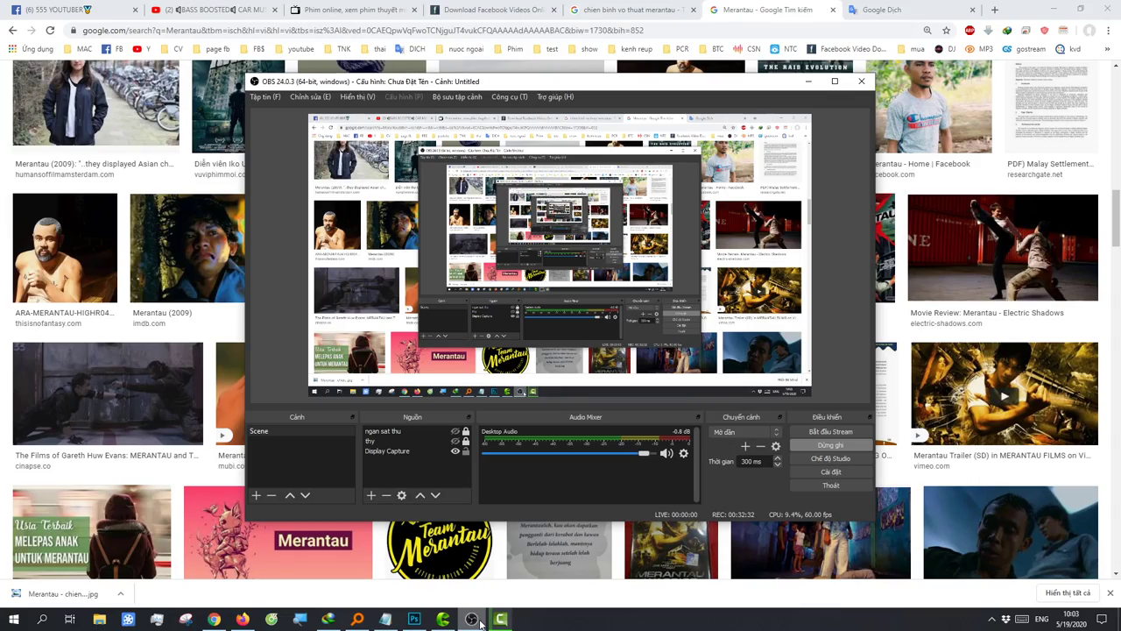
{"action": "left_click", "coordinate": [475, 620]}
{"action": "scroll", "coordinate": [596, 263], "scroll_direction": "down", "scroll_amount": 1}
{"action": "scroll", "coordinate": [596, 263], "scroll_direction": "down", "scroll_amount": 4}
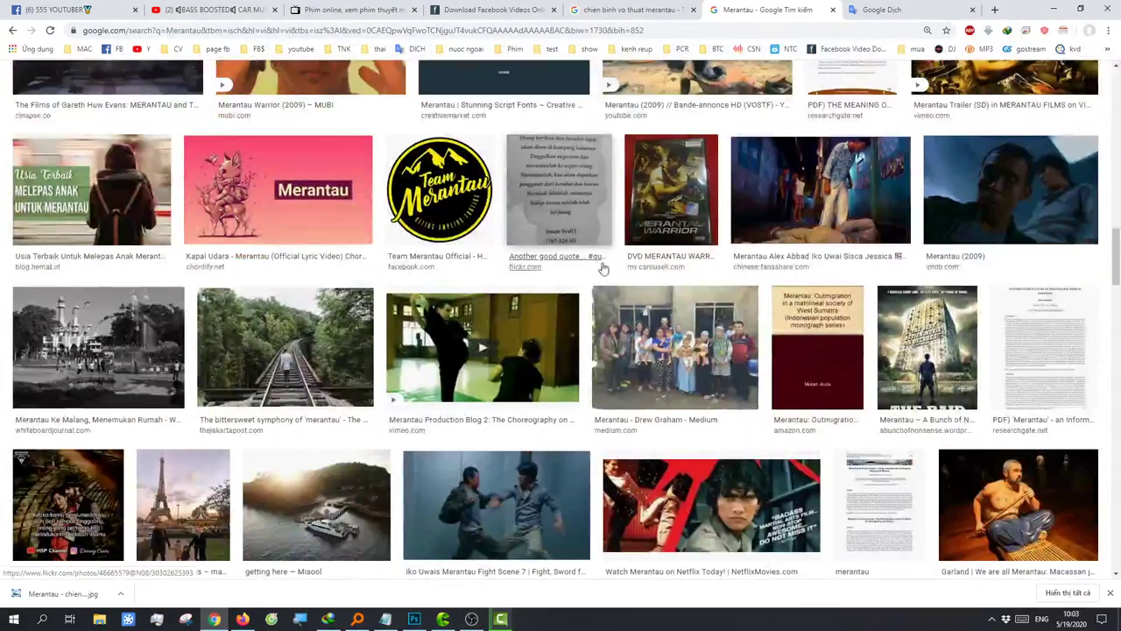
{"action": "scroll", "coordinate": [578, 249], "scroll_direction": "down", "scroll_amount": 3}
{"action": "scroll", "coordinate": [573, 243], "scroll_direction": "down", "scroll_amount": 3}
{"action": "scroll", "coordinate": [788, 232], "scroll_direction": "up", "scroll_amount": 1}
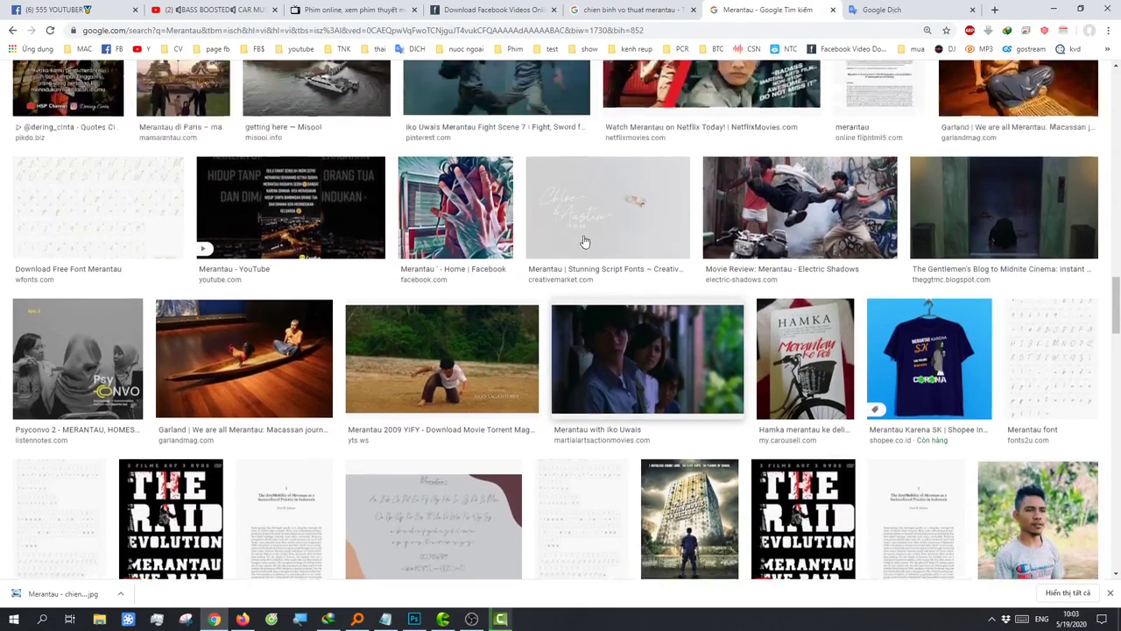
{"action": "scroll", "coordinate": [807, 228], "scroll_direction": "up", "scroll_amount": 1}
Step: Preview the Electric Shadows motorbike-kick still (2190 × 1182), reopening it after closing
{"action": "left_click", "coordinate": [807, 229]}
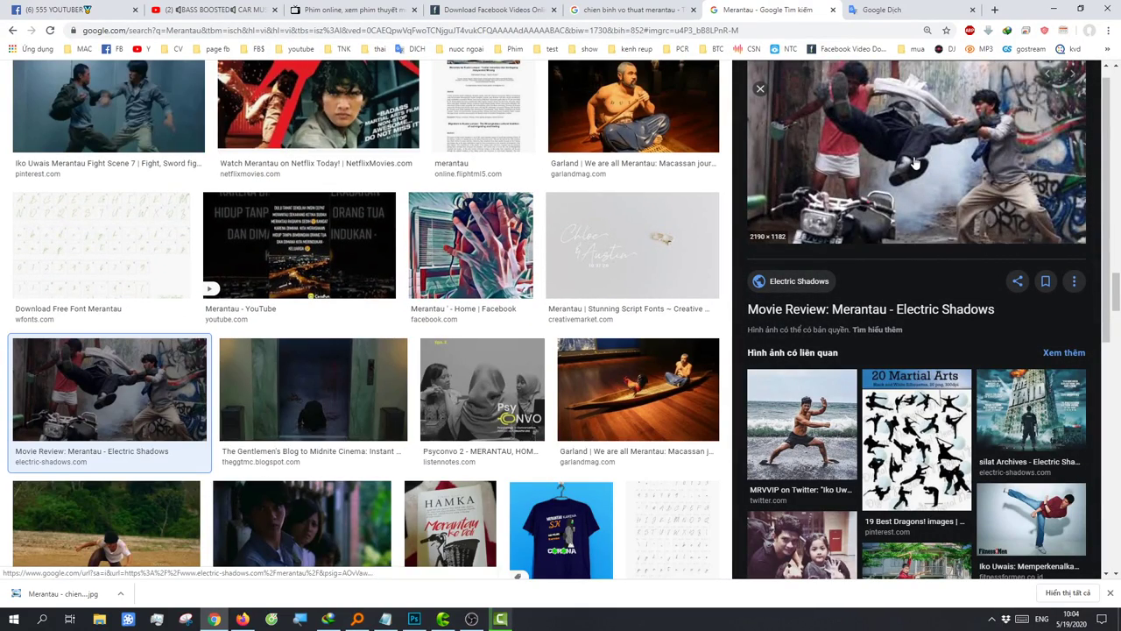
{"action": "left_click", "coordinate": [743, 105]}
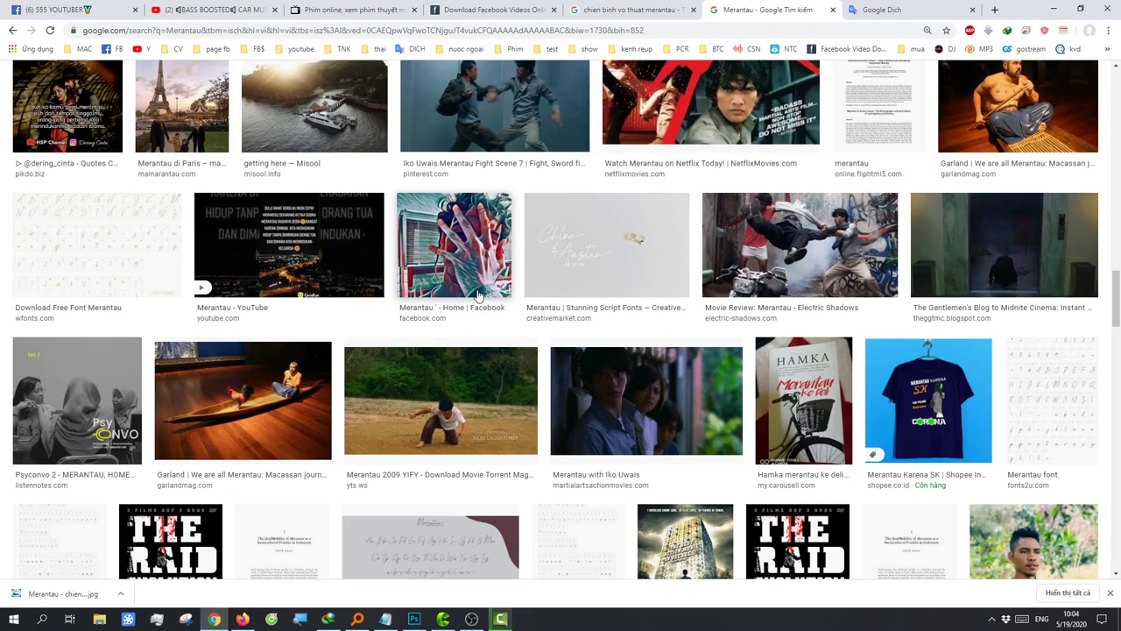
{"action": "scroll", "coordinate": [581, 255], "scroll_direction": "down", "scroll_amount": 5}
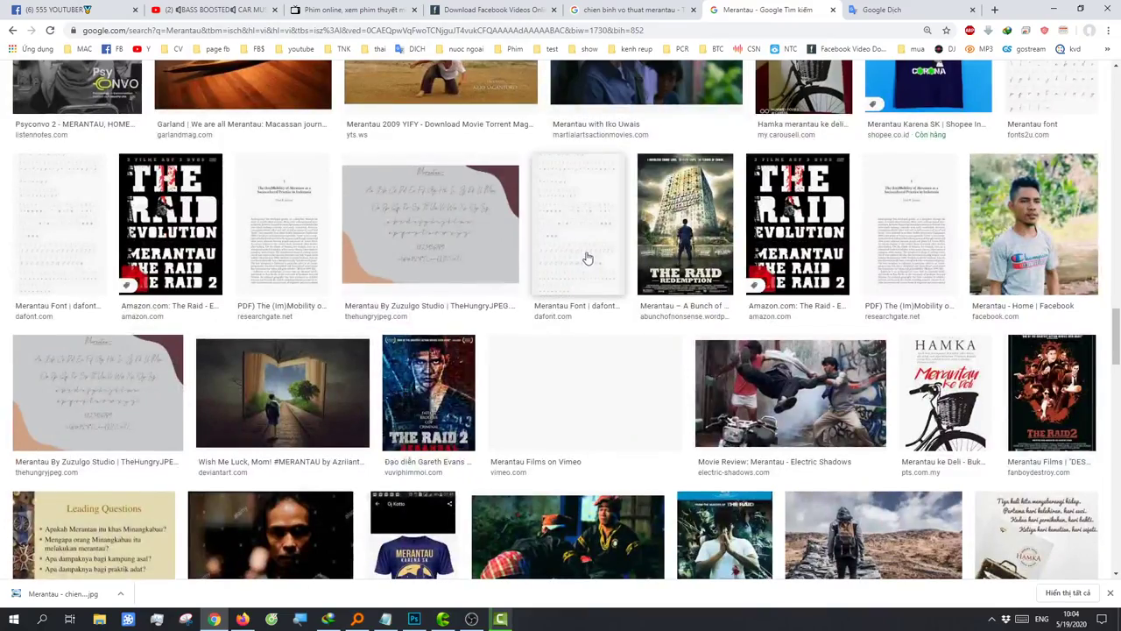
{"action": "scroll", "coordinate": [586, 258], "scroll_direction": "down", "scroll_amount": 3}
{"action": "scroll", "coordinate": [588, 259], "scroll_direction": "up", "scroll_amount": 2}
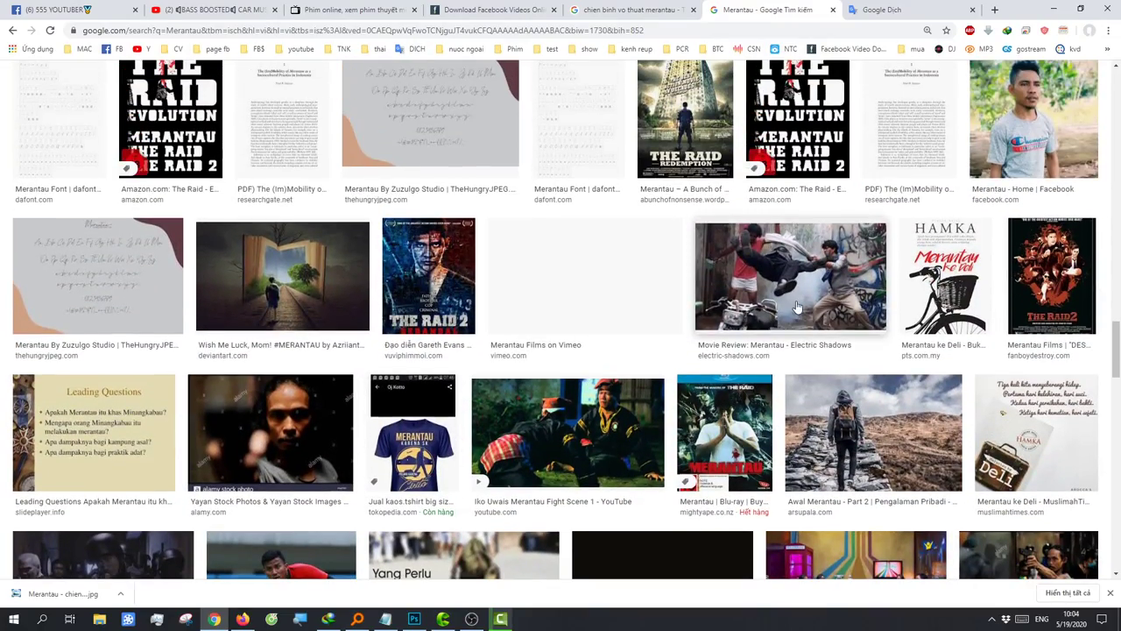
{"action": "left_click", "coordinate": [811, 298]}
Step: Open the motorbike-kick preview image full-size in a new Chrome tab
{"action": "right_click", "coordinate": [813, 198]}
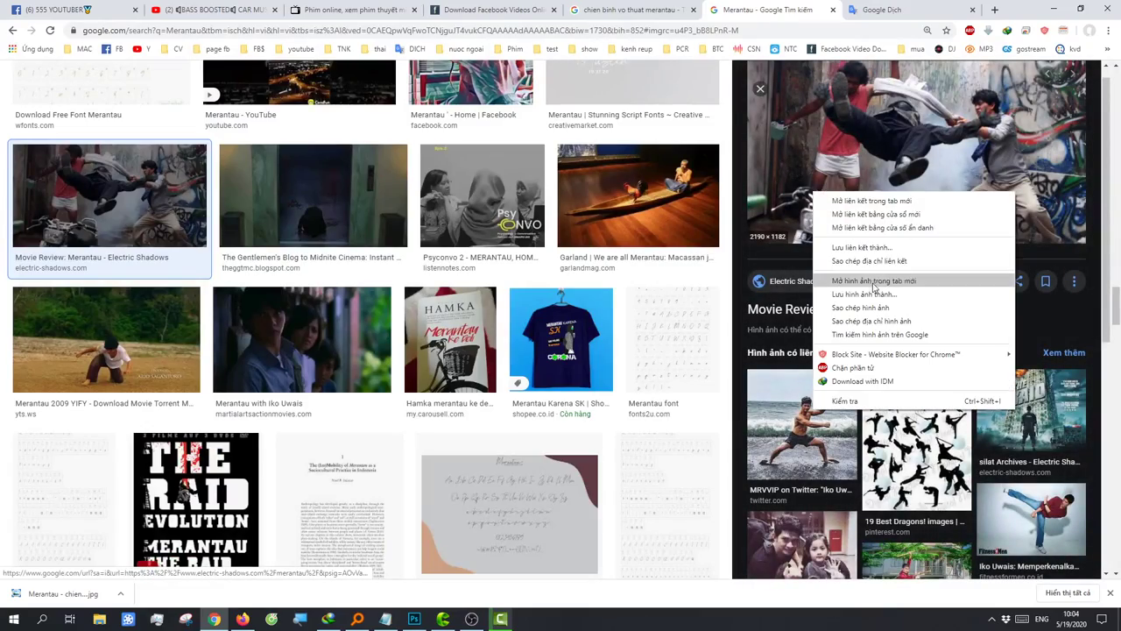
{"action": "left_click", "coordinate": [876, 285]}
{"action": "left_click", "coordinate": [771, 9]}
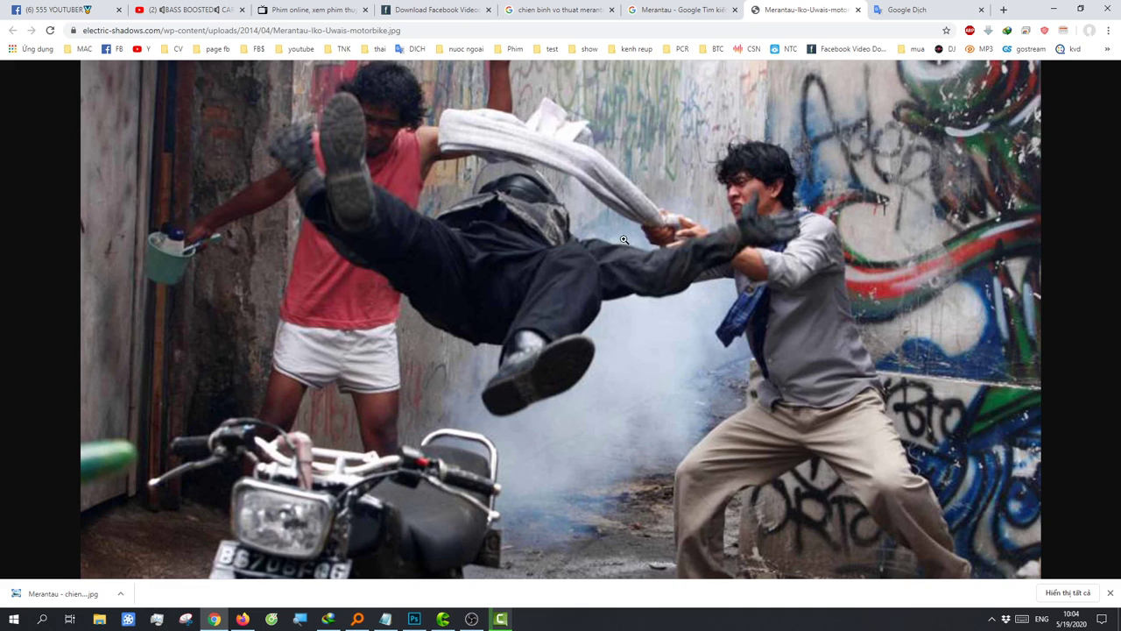
{"action": "scroll", "coordinate": [624, 252], "scroll_direction": "down", "scroll_amount": 3}
{"action": "scroll", "coordinate": [623, 253], "scroll_direction": "down", "scroll_amount": 2}
{"action": "scroll", "coordinate": [624, 253], "scroll_direction": "down", "scroll_amount": 1}
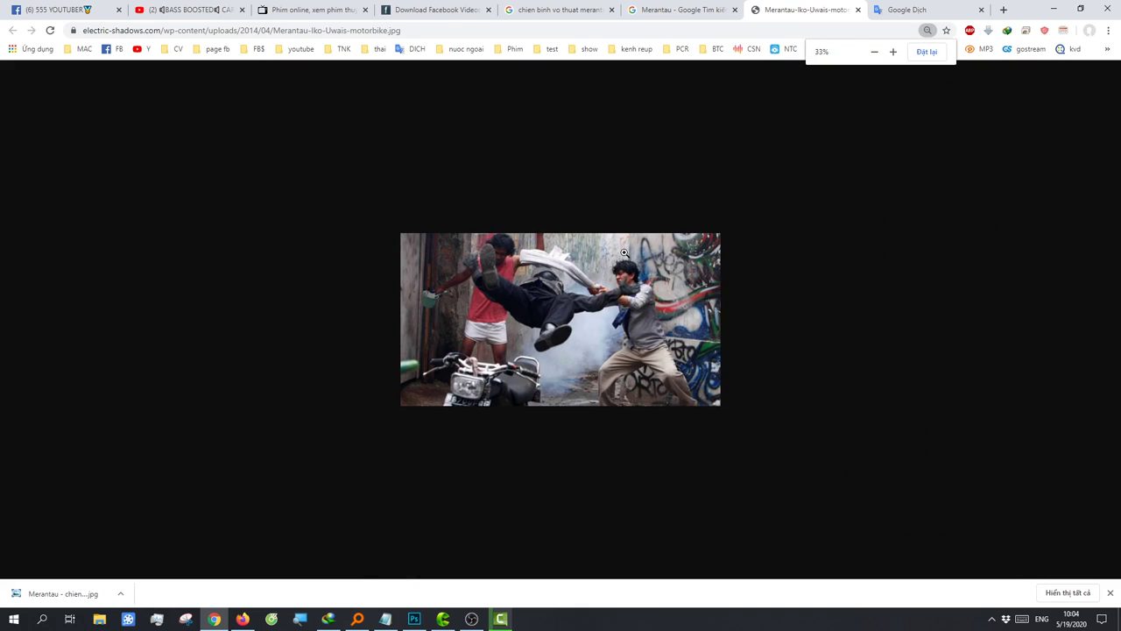
{"action": "scroll", "coordinate": [623, 253], "scroll_direction": "up", "scroll_amount": 1}
{"action": "scroll", "coordinate": [624, 253], "scroll_direction": "up", "scroll_amount": 1}
Step: Save the full-size still as 'Merantau - chien binh vo thuat.jpg' in phim hanh dong
{"action": "right_click", "coordinate": [624, 253]}
{"action": "left_click", "coordinate": [638, 276]}
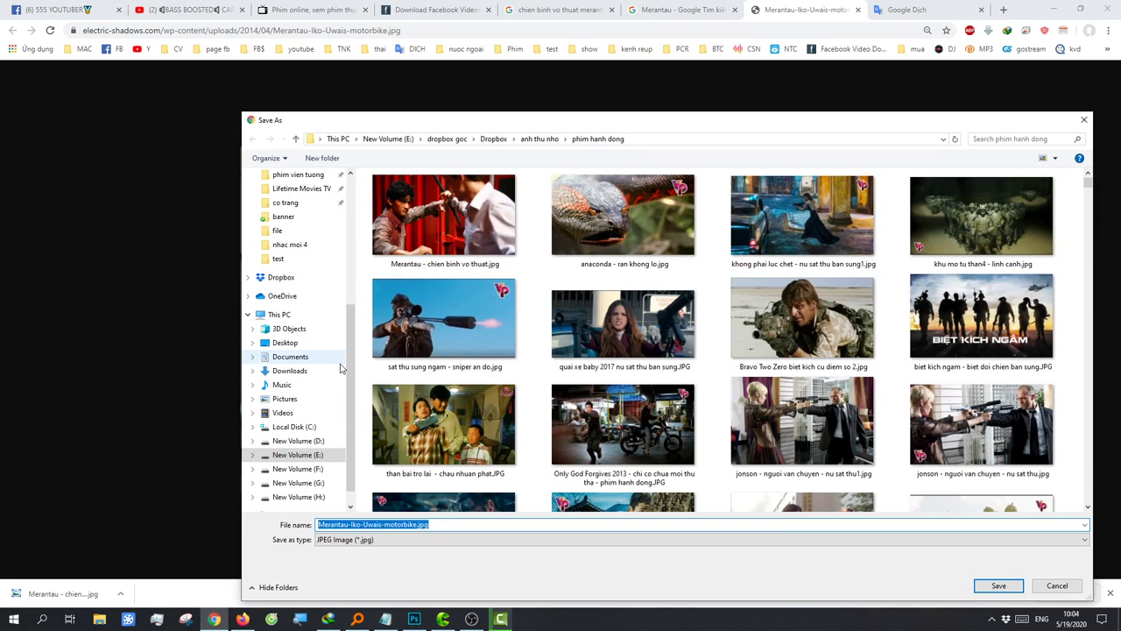
{"action": "left_click", "coordinate": [366, 525]}
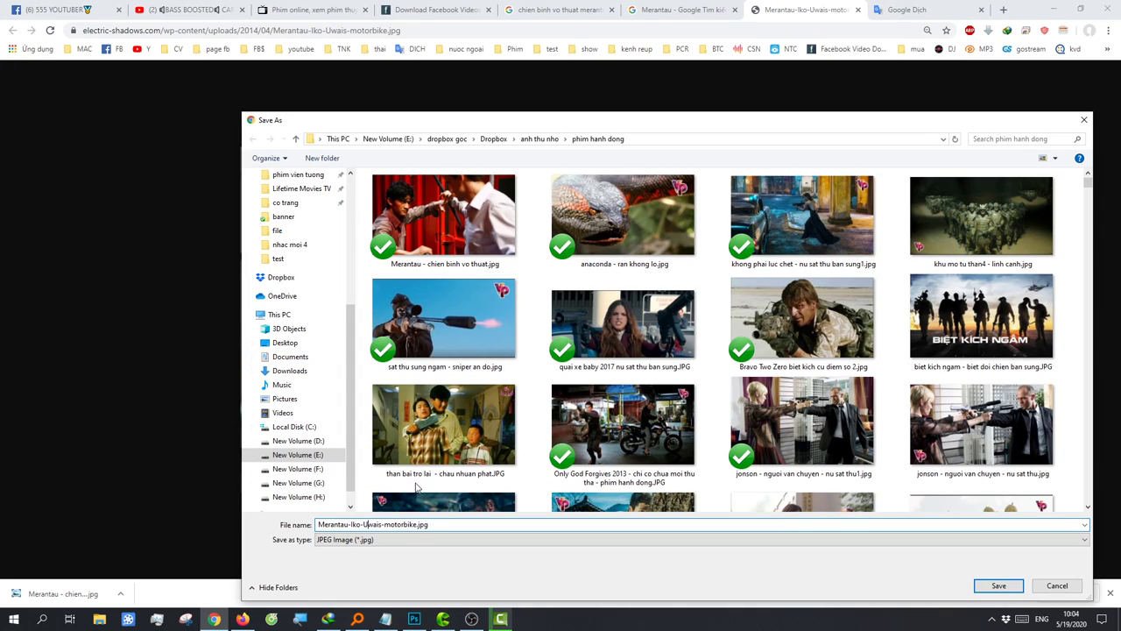
{"action": "left_click", "coordinate": [443, 223]}
{"action": "left_click", "coordinate": [416, 525]}
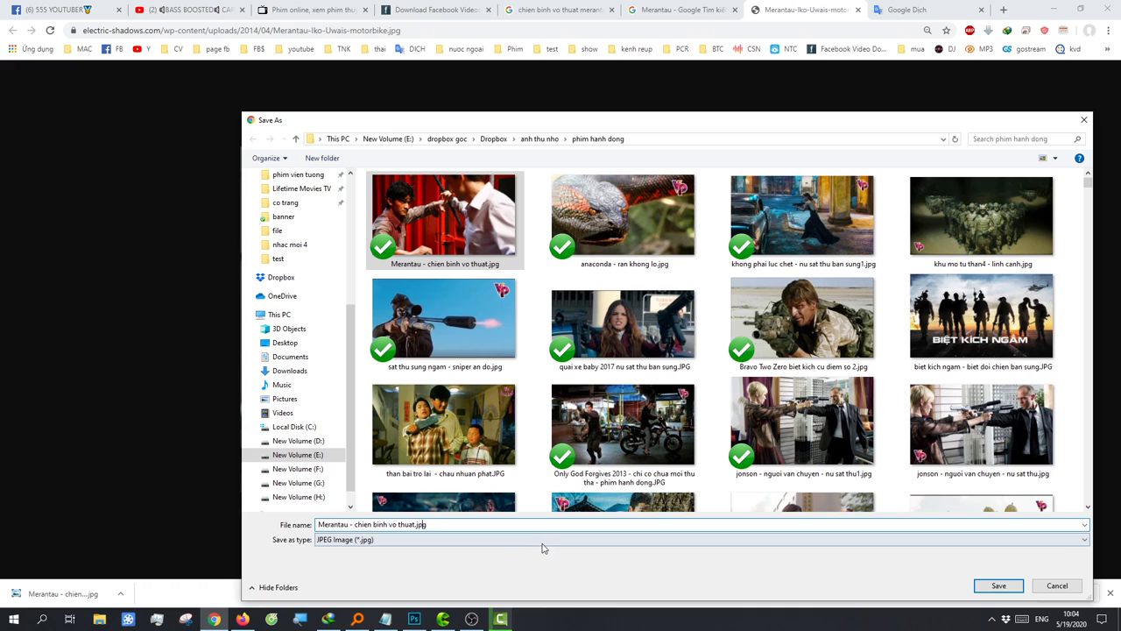
{"action": "key", "text": "Return"}
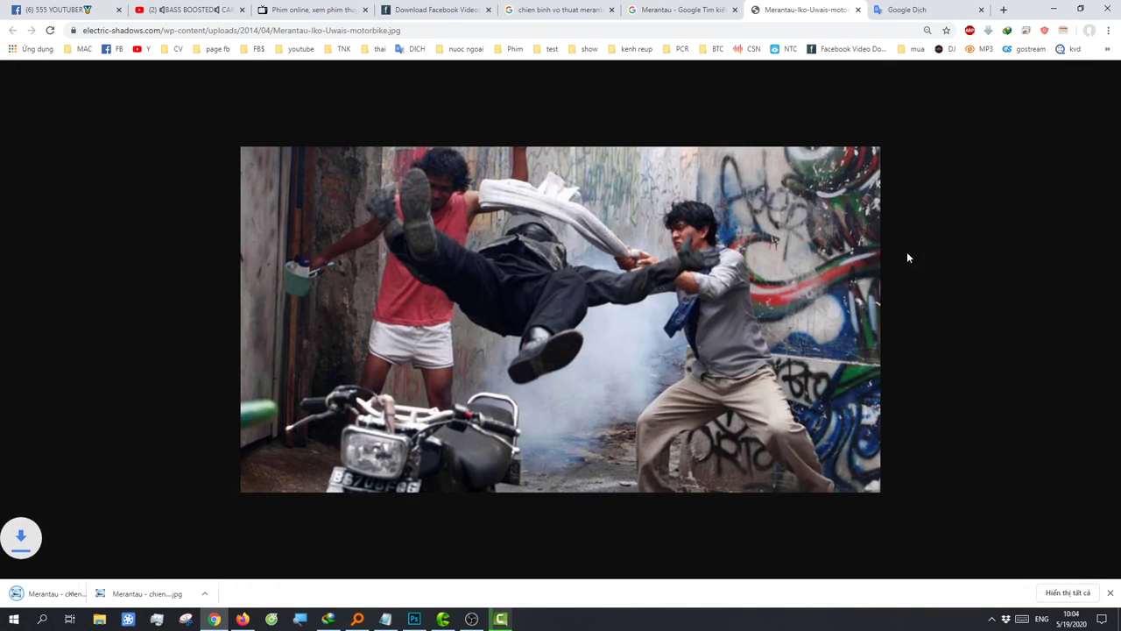
Step: Close the full-size tab and preview panel, then browse the Merantau image results
{"action": "left_click", "coordinate": [857, 10]}
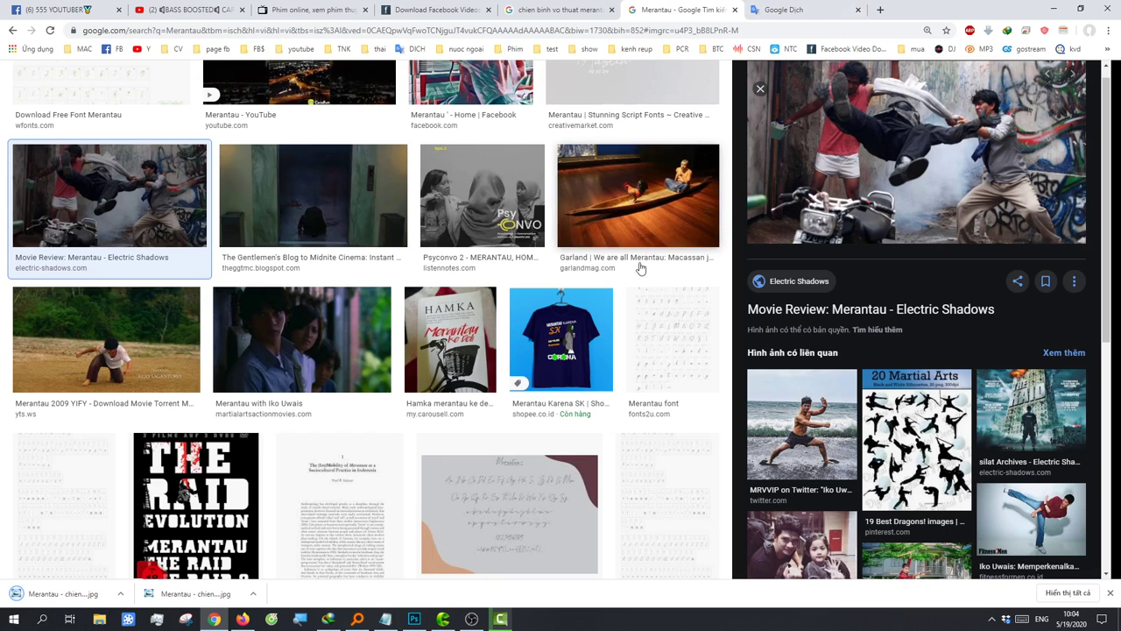
{"action": "left_click", "coordinate": [760, 90]}
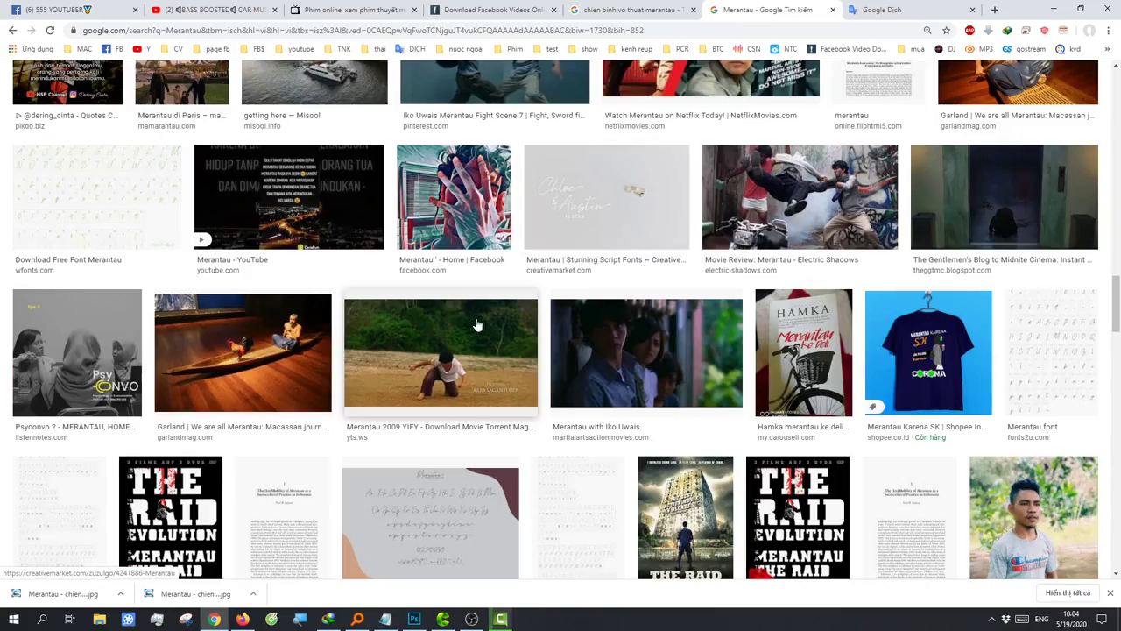
{"action": "scroll", "coordinate": [476, 320], "scroll_direction": "down", "scroll_amount": 3}
{"action": "scroll", "coordinate": [499, 344], "scroll_direction": "down", "scroll_amount": 2}
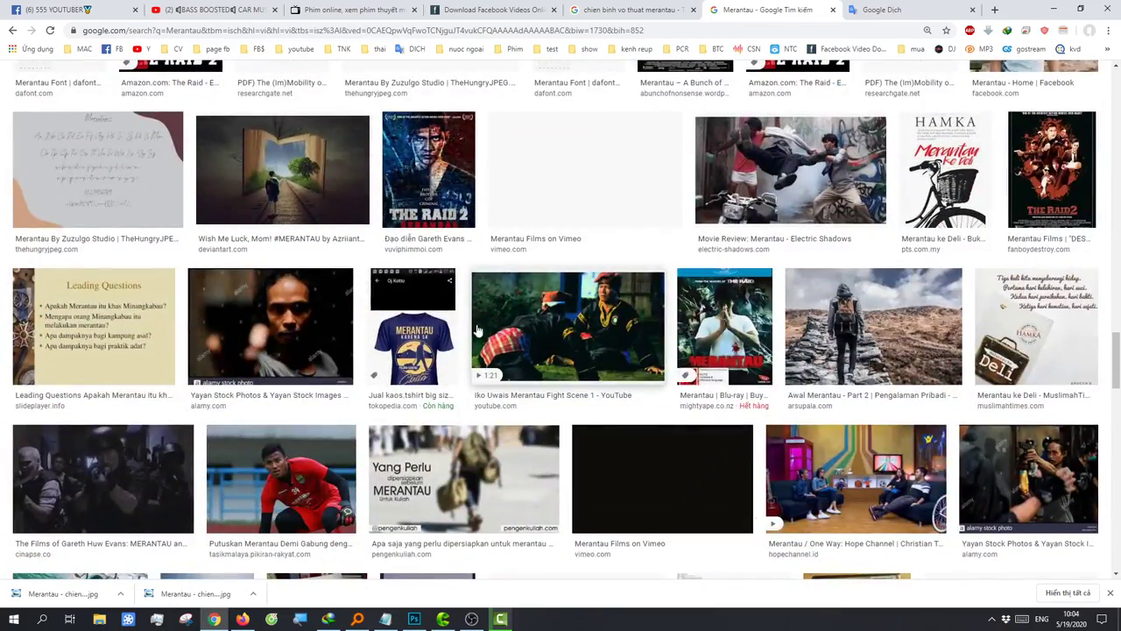
{"action": "scroll", "coordinate": [478, 329], "scroll_direction": "down", "scroll_amount": 1}
{"action": "scroll", "coordinate": [477, 330], "scroll_direction": "down", "scroll_amount": 3}
{"action": "scroll", "coordinate": [480, 342], "scroll_direction": "up", "scroll_amount": 1}
{"action": "scroll", "coordinate": [482, 349], "scroll_direction": "up", "scroll_amount": 2}
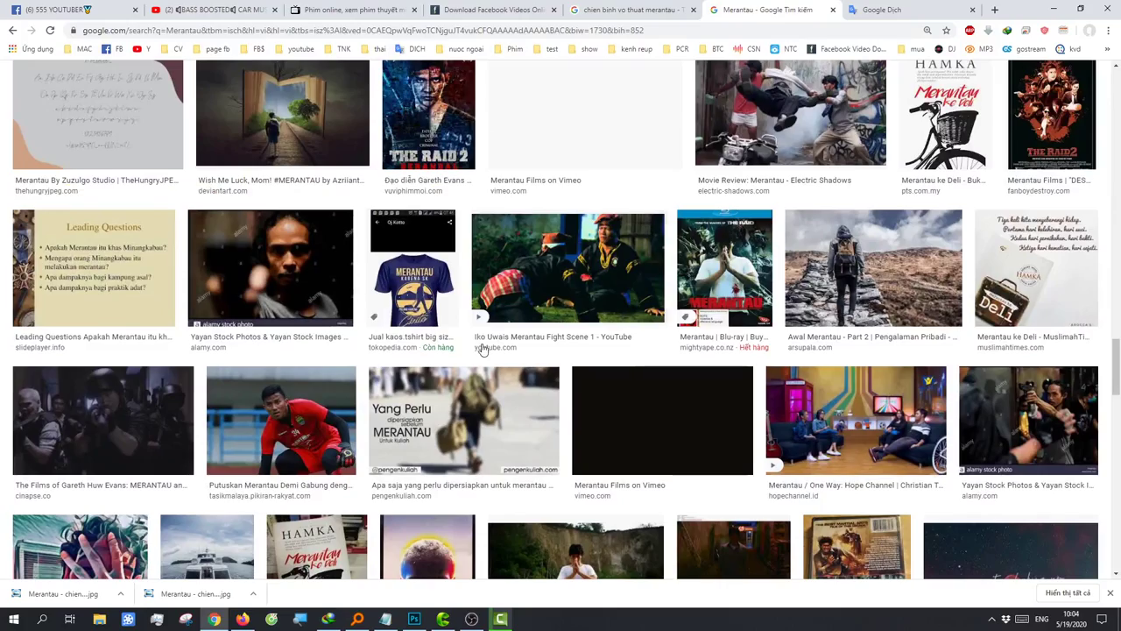
{"action": "scroll", "coordinate": [481, 349], "scroll_direction": "down", "scroll_amount": 5}
{"action": "scroll", "coordinate": [438, 386], "scroll_direction": "down", "scroll_amount": 5}
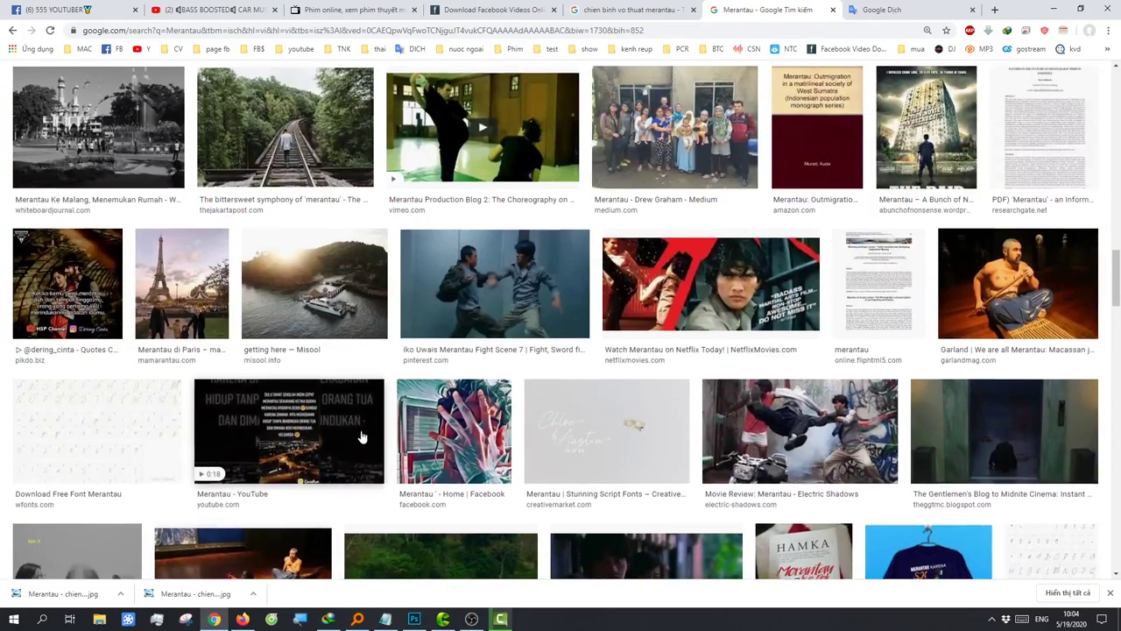
{"action": "scroll", "coordinate": [362, 436], "scroll_direction": "up", "scroll_amount": 2}
{"action": "scroll", "coordinate": [364, 354], "scroll_direction": "up", "scroll_amount": 3}
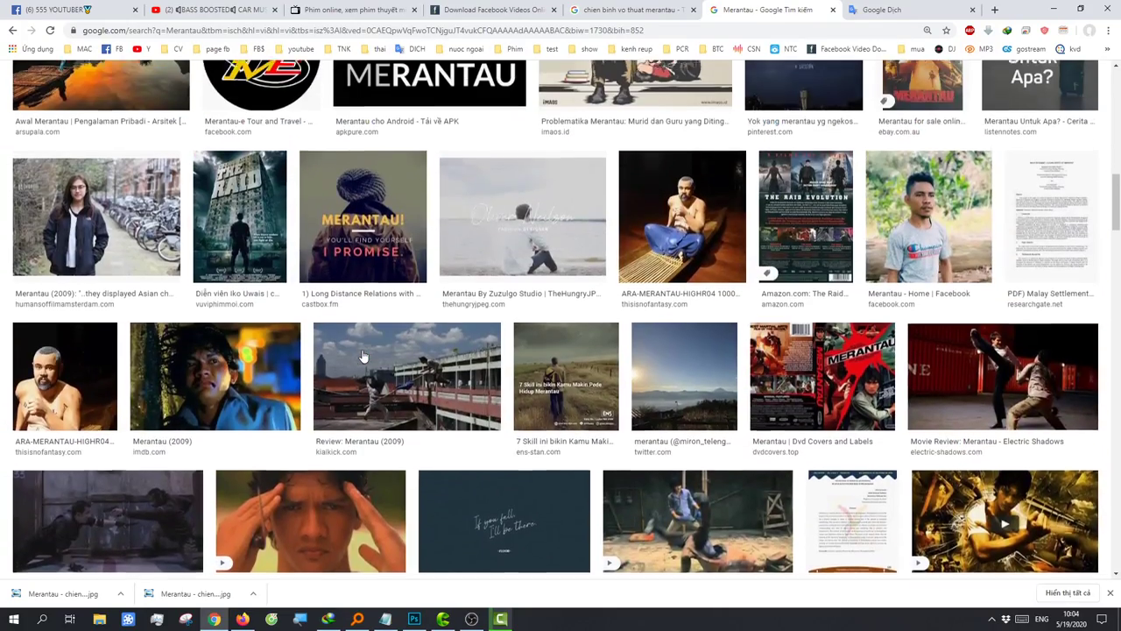
Step: Open the LoveHKFilm pipe-wielding Merantau still (570×380) full-size in its own tab
{"action": "left_click", "coordinate": [364, 355]}
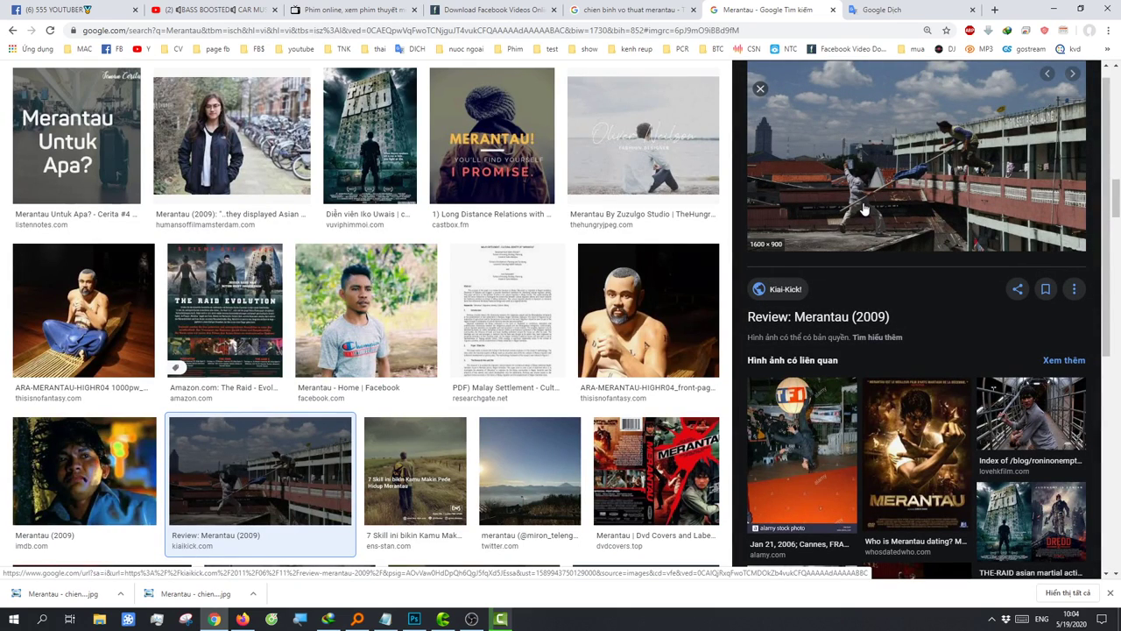
{"action": "left_click", "coordinate": [1032, 411]}
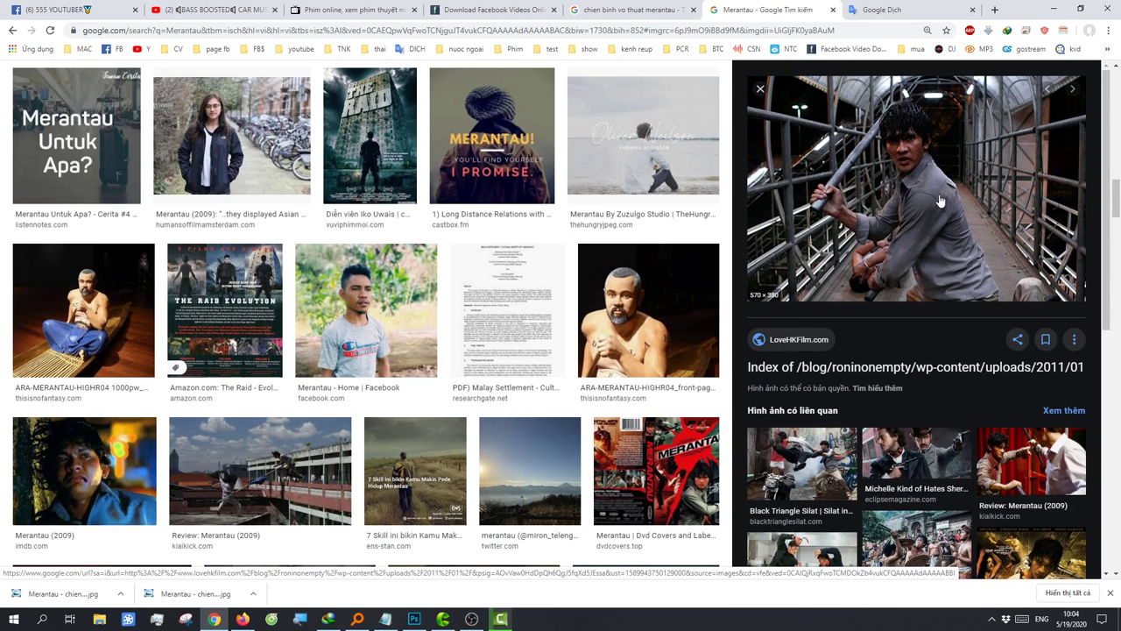
{"action": "right_click", "coordinate": [856, 294]}
{"action": "left_click", "coordinate": [887, 378]}
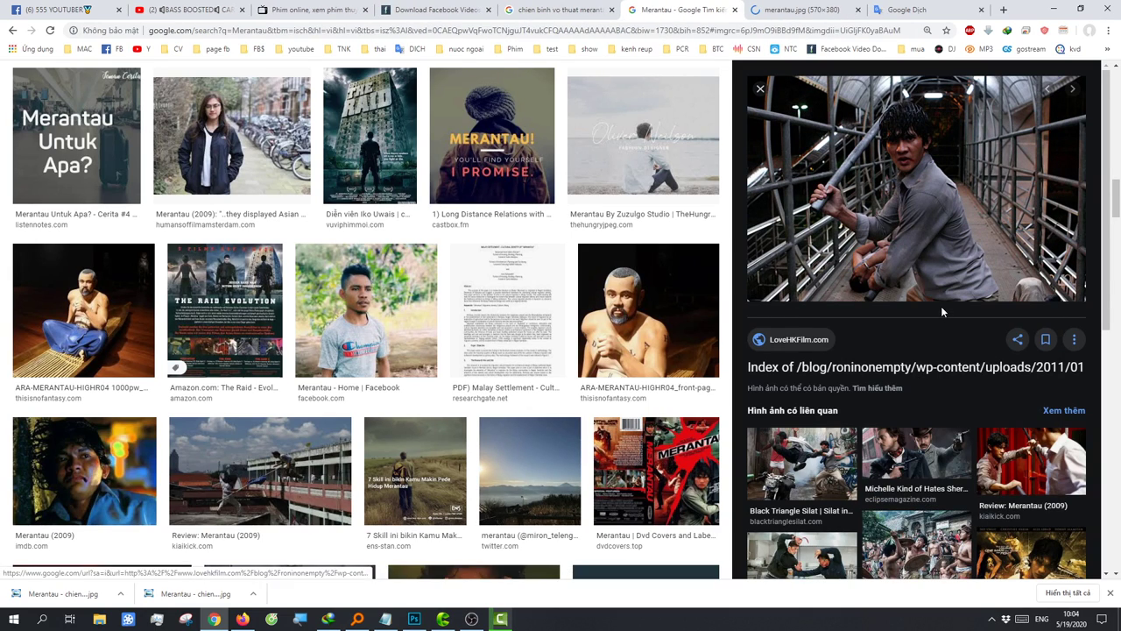
{"action": "scroll", "coordinate": [941, 306], "scroll_direction": "down", "scroll_amount": 3}
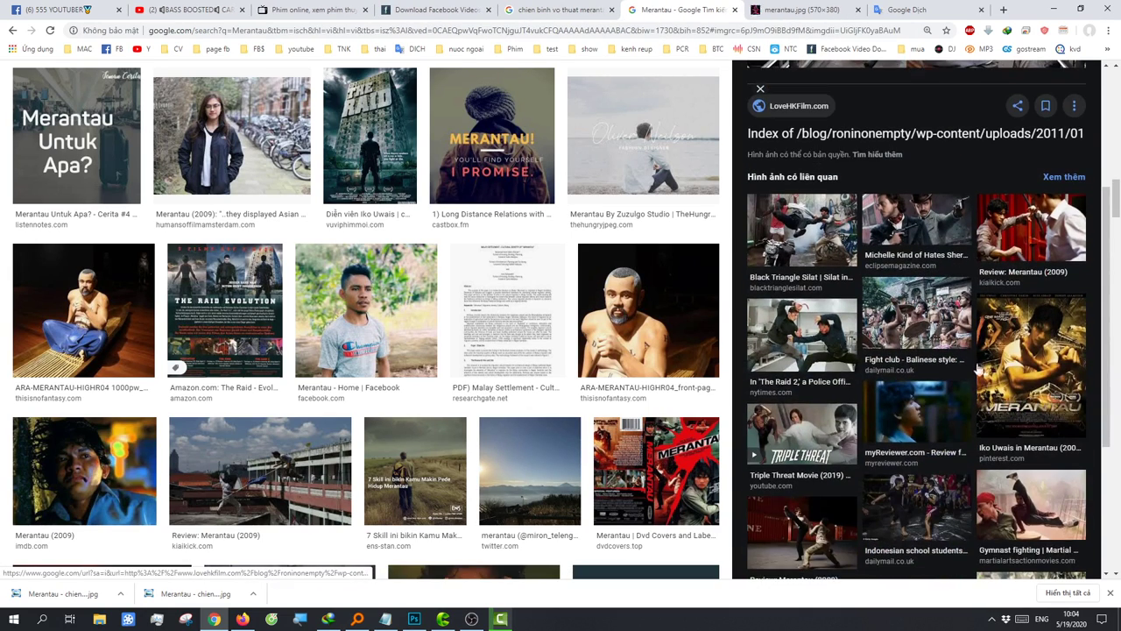
{"action": "left_click", "coordinate": [942, 331]}
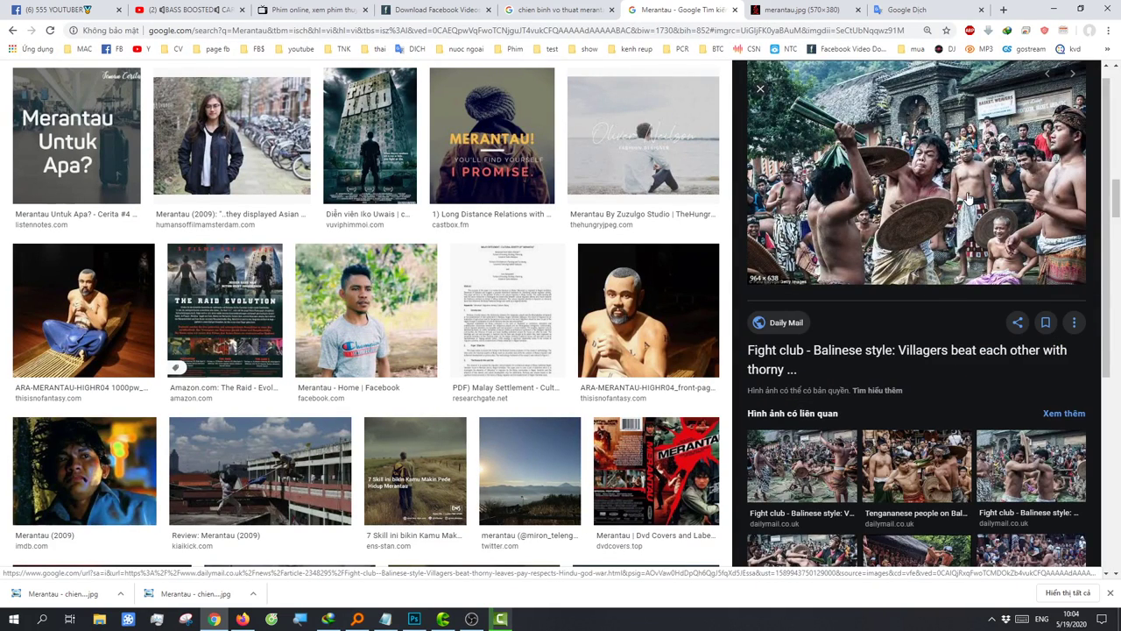
{"action": "scroll", "coordinate": [969, 200], "scroll_direction": "down", "scroll_amount": 3}
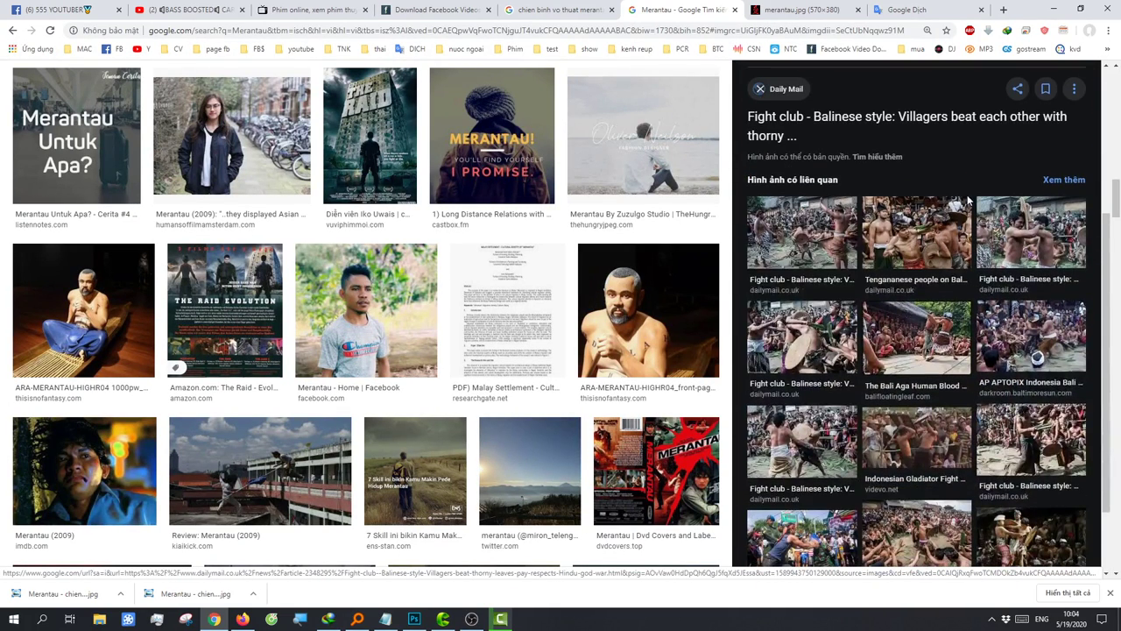
{"action": "scroll", "coordinate": [967, 201], "scroll_direction": "down", "scroll_amount": 2}
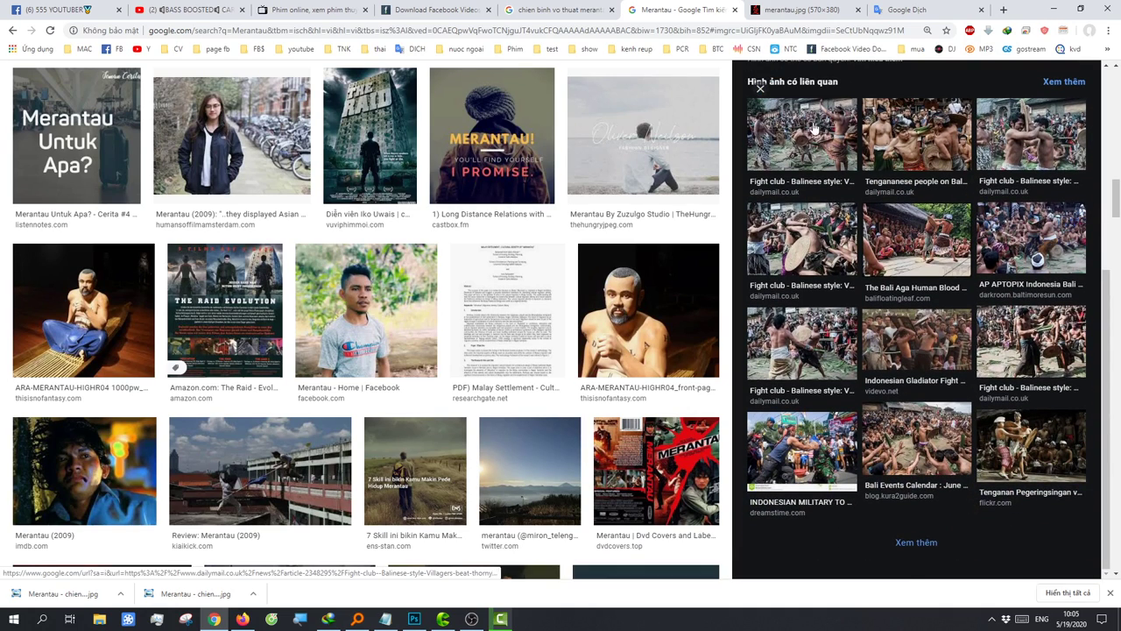
{"action": "left_click", "coordinate": [772, 9]}
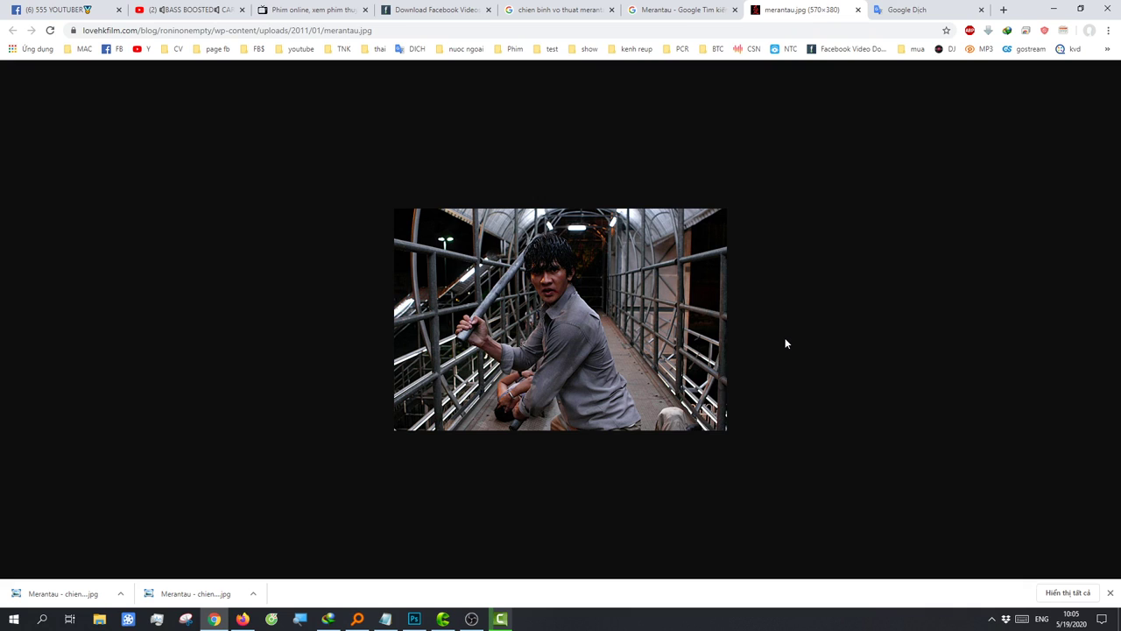
{"action": "left_click", "coordinate": [703, 11]}
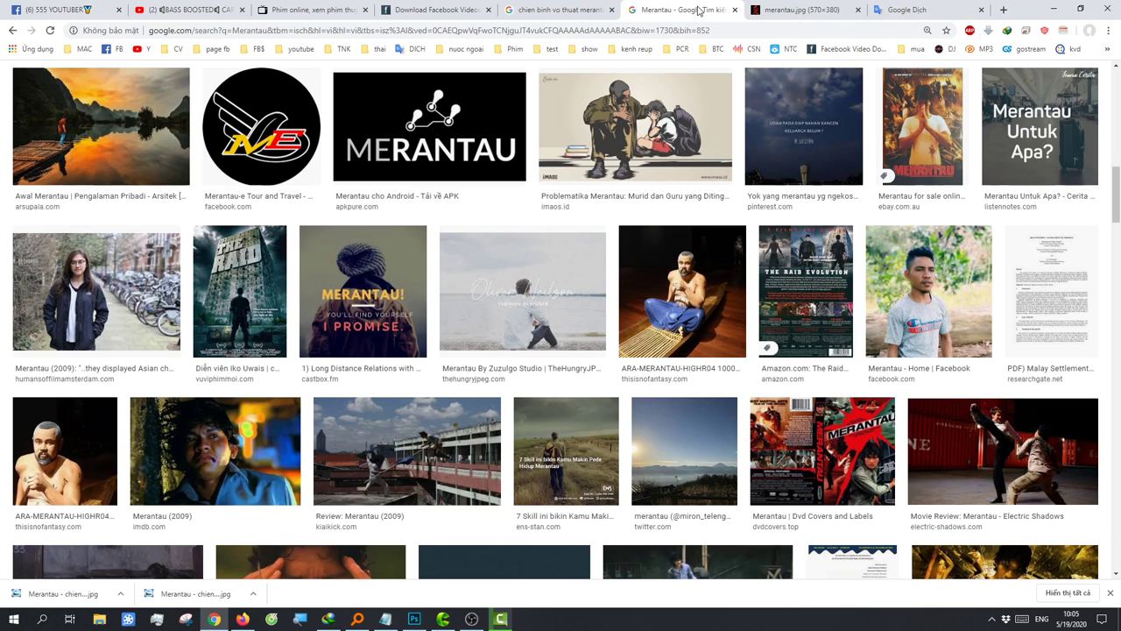
{"action": "left_click", "coordinate": [811, 8]}
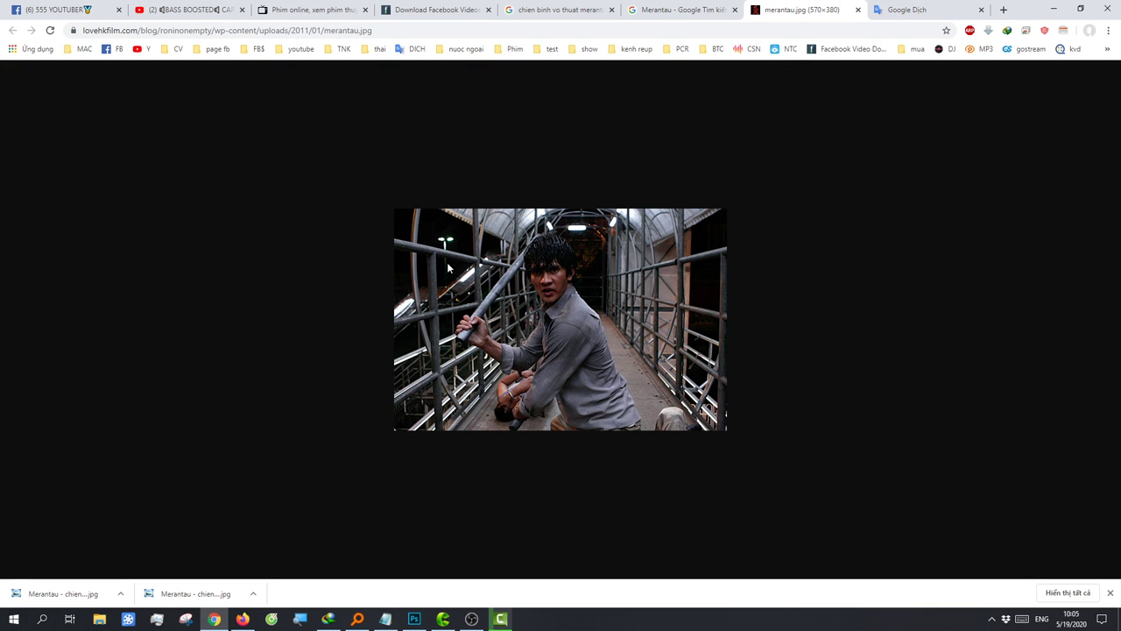
{"action": "scroll", "coordinate": [548, 497], "scroll_direction": "up", "scroll_amount": 1}
{"action": "scroll", "coordinate": [550, 497], "scroll_direction": "up", "scroll_amount": 1}
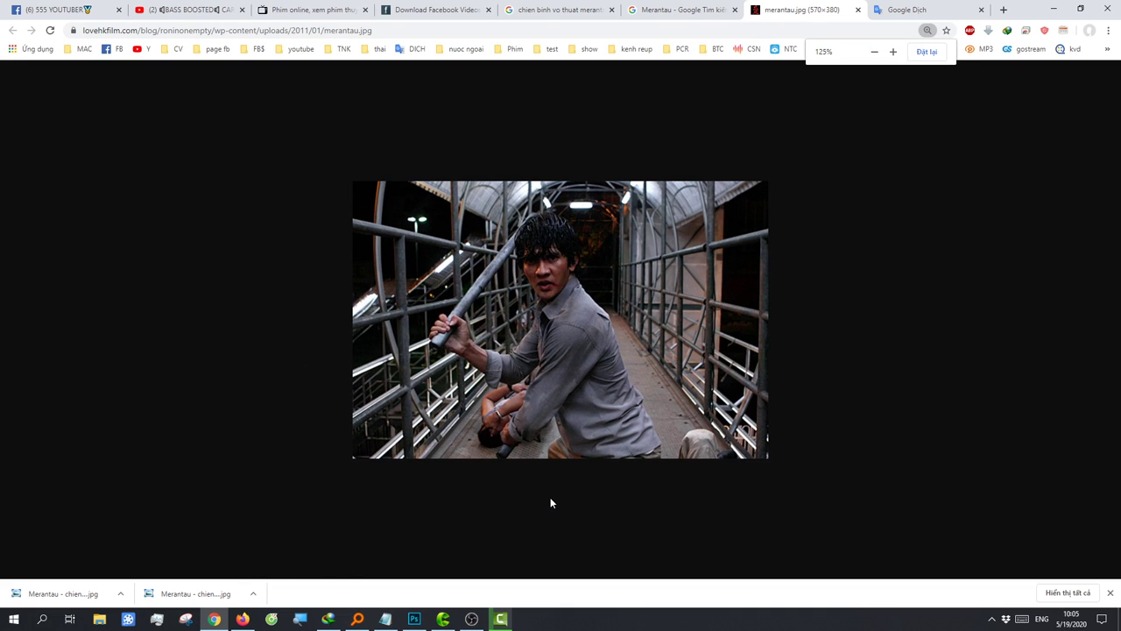
{"action": "scroll", "coordinate": [535, 498], "scroll_direction": "up", "scroll_amount": 1}
{"action": "scroll", "coordinate": [526, 504], "scroll_direction": "down", "scroll_amount": 1}
{"action": "scroll", "coordinate": [524, 503], "scroll_direction": "down", "scroll_amount": 1}
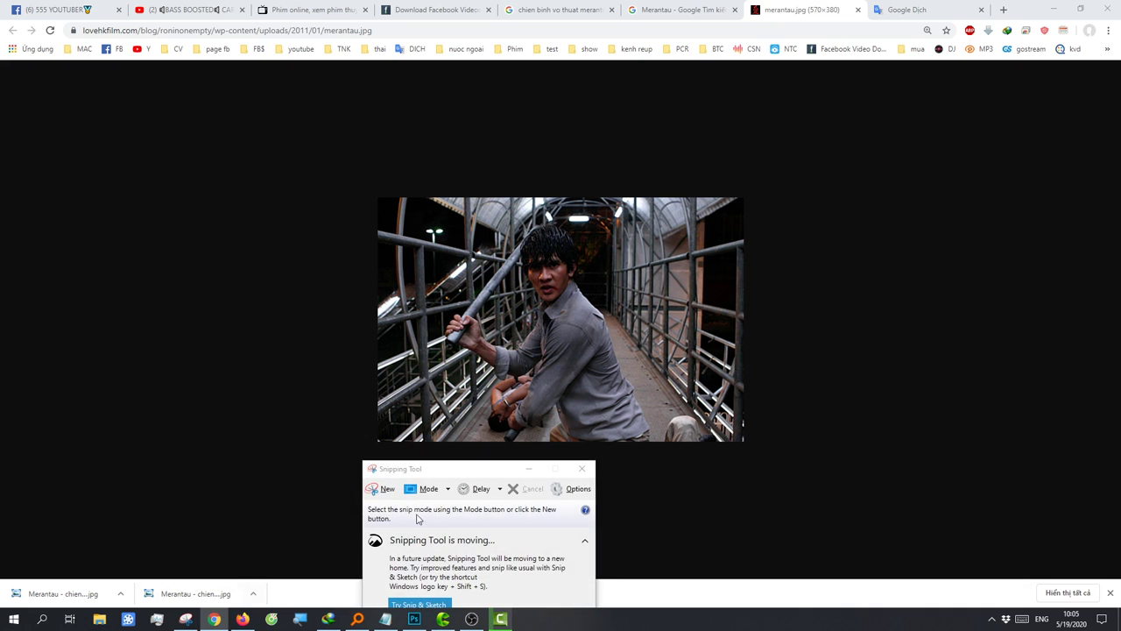
Step: Snip the pipe-wielding still and save it as 'Merantau - chien binh vo thuat2.jpg' in phim hanh dong
{"action": "left_click", "coordinate": [382, 489]}
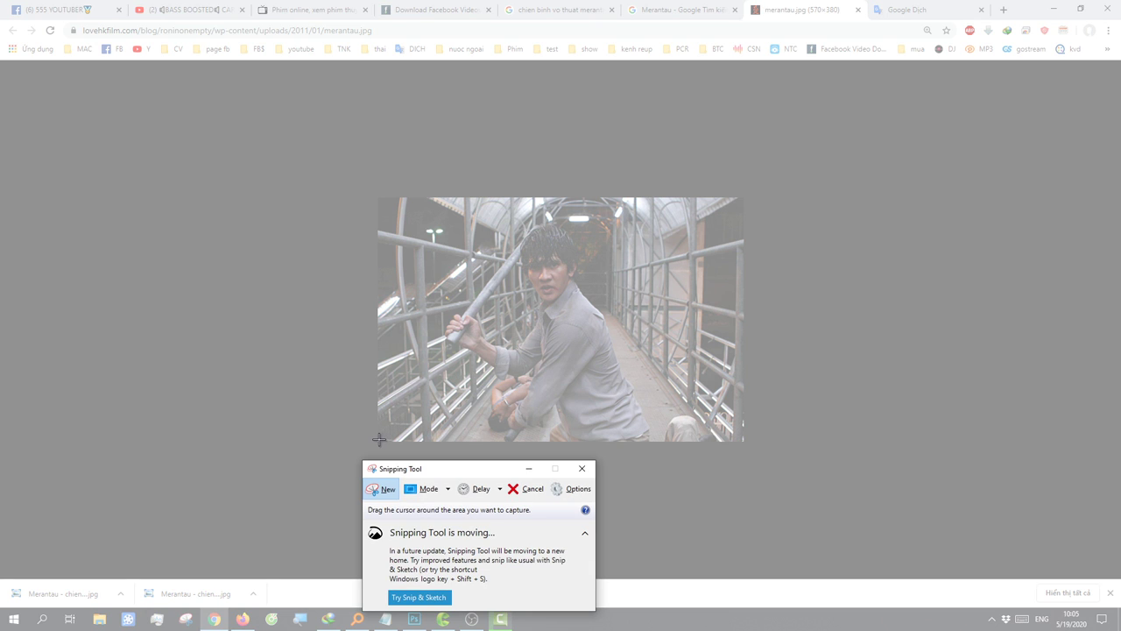
{"action": "mouse_move", "coordinate": [380, 440]}
{"action": "left_mouse_down"}
{"action": "mouse_move", "coordinate": [737, 232]}
{"action": "mouse_move", "coordinate": [745, 207]}
{"action": "left_mouse_up"}
{"action": "left_click", "coordinate": [333, 123]}
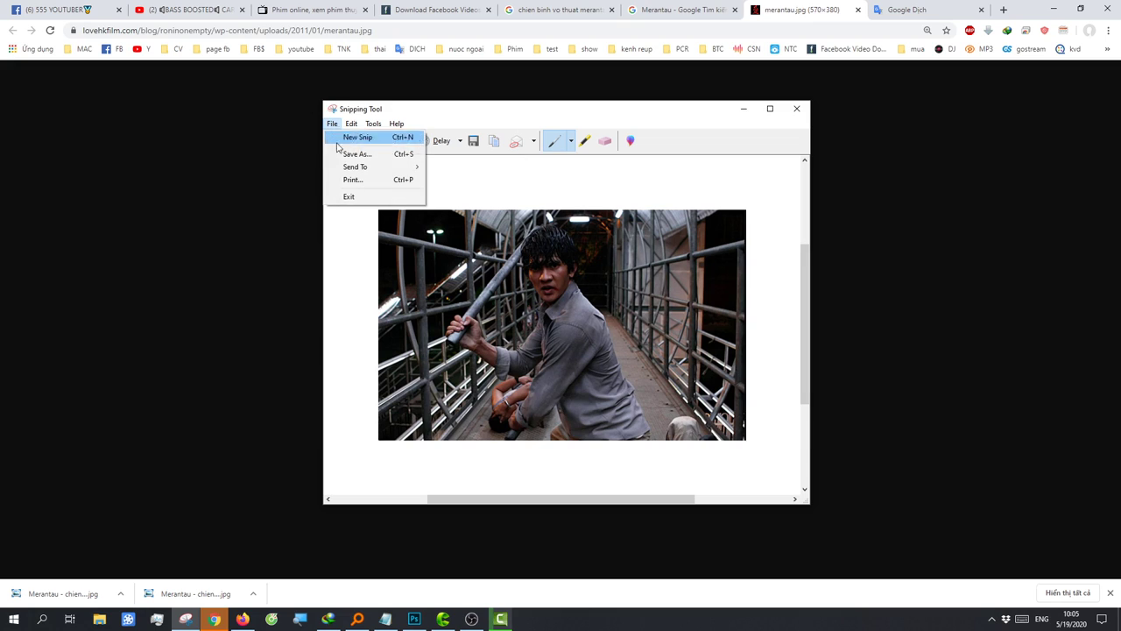
{"action": "left_click", "coordinate": [343, 153]}
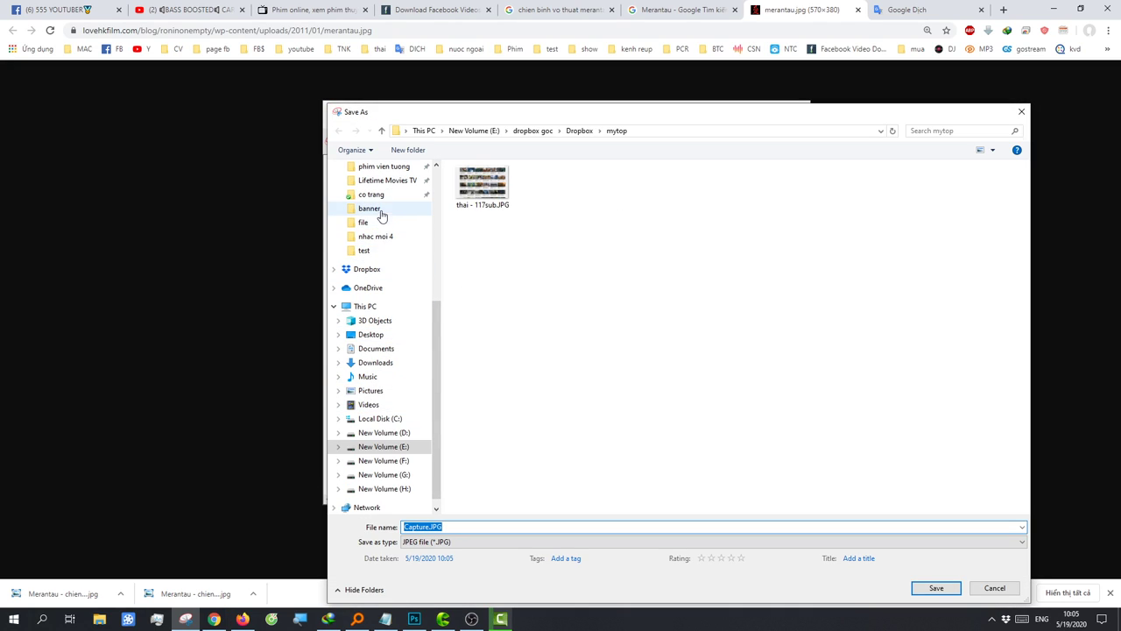
{"action": "scroll", "coordinate": [394, 192], "scroll_direction": "up", "scroll_amount": 5}
{"action": "left_click", "coordinate": [383, 387]}
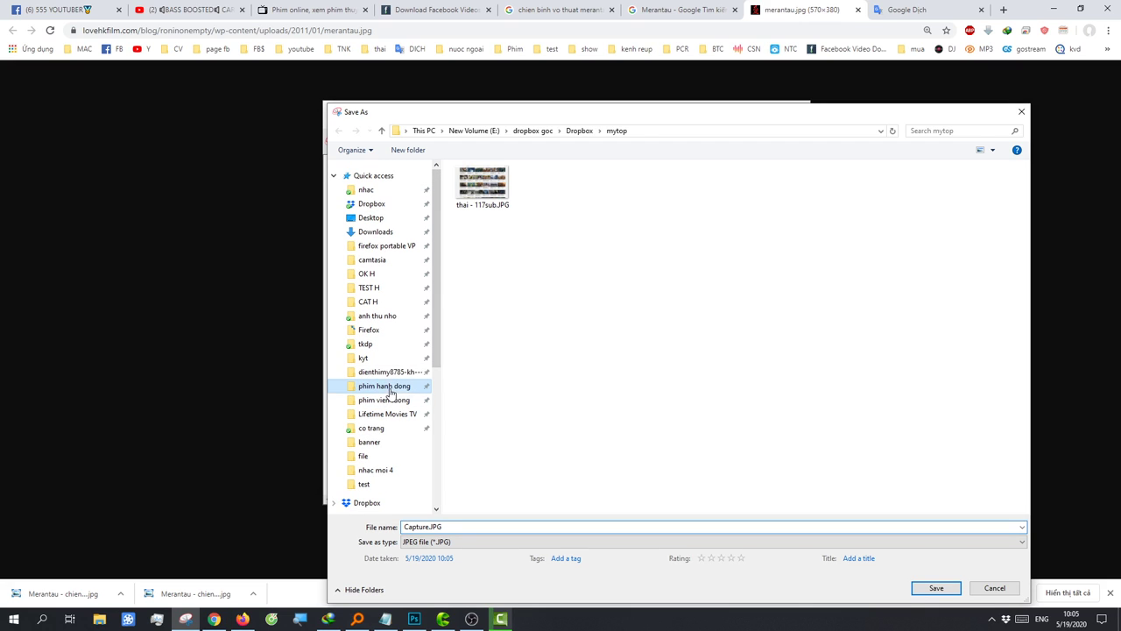
{"action": "left_click", "coordinate": [516, 317]}
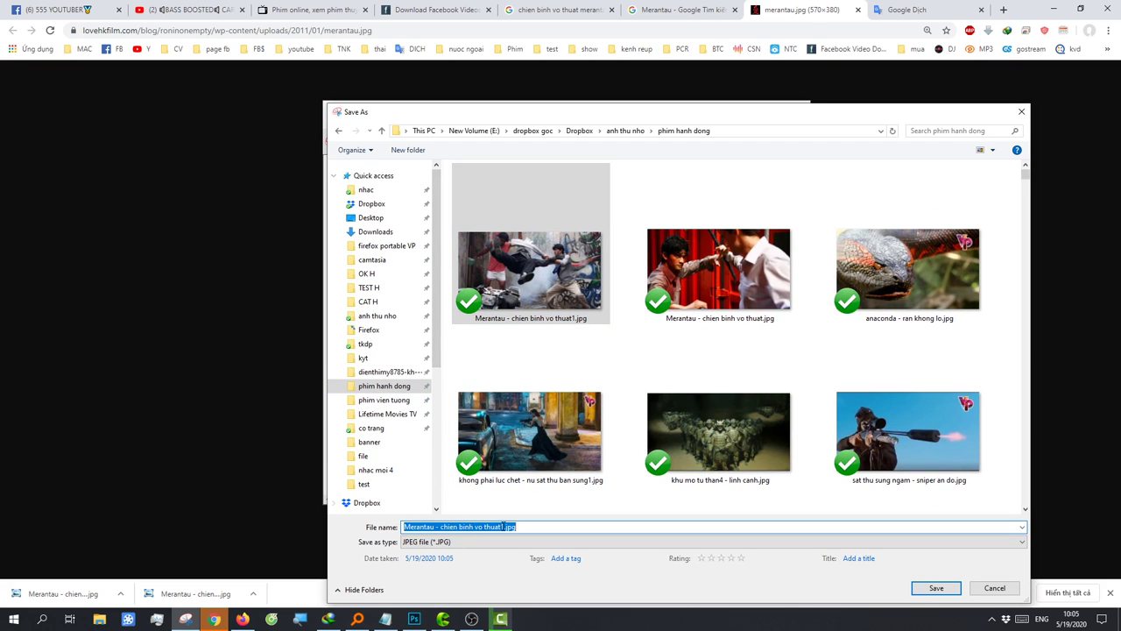
{"action": "left_click", "coordinate": [504, 526]}
{"action": "key", "text": "BackSpace"}
{"action": "key", "text": "Return"}
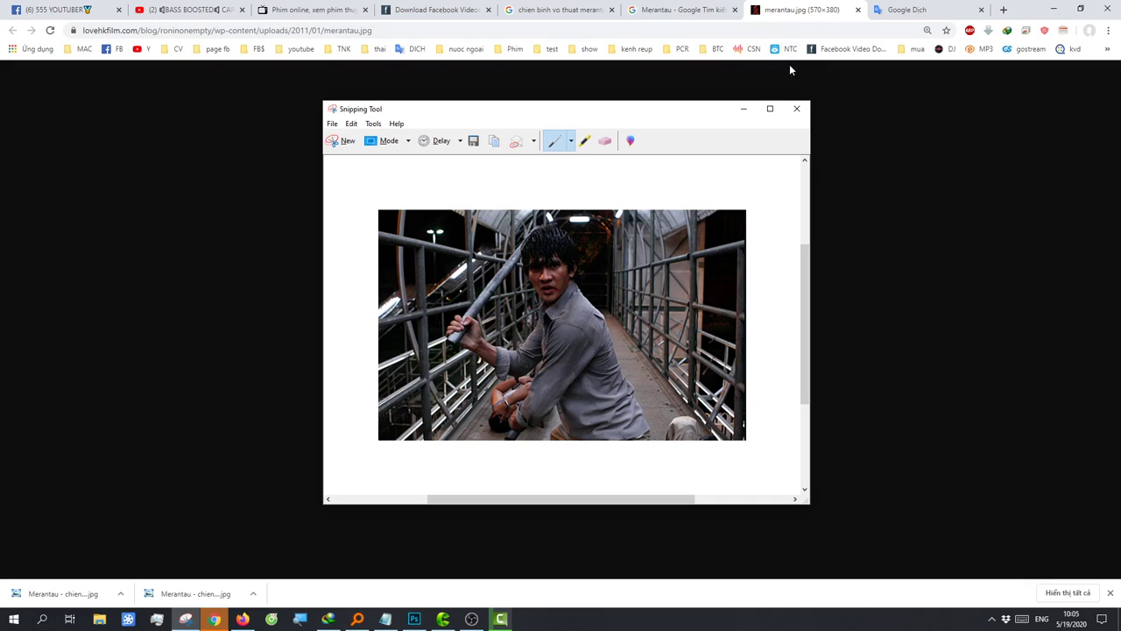
{"action": "left_click", "coordinate": [797, 109]}
Step: Switch between browser windows, minimise YouTube Studio, and bring Photoshop to the front
{"action": "left_click", "coordinate": [242, 618]}
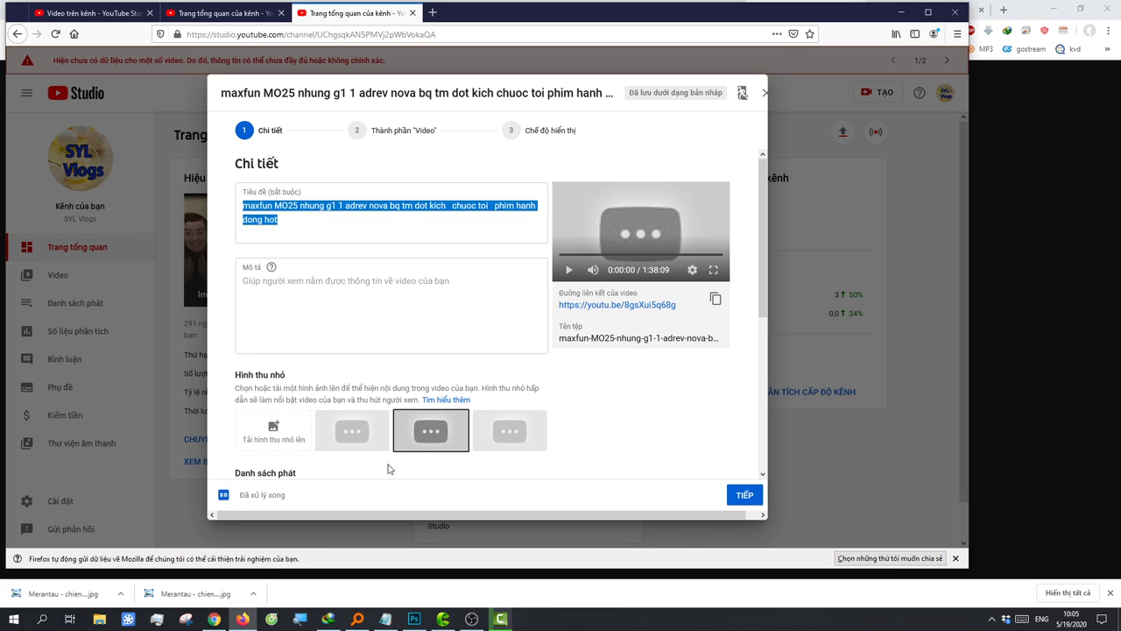
{"action": "left_click", "coordinate": [254, 127]}
{"action": "left_click", "coordinate": [214, 618]}
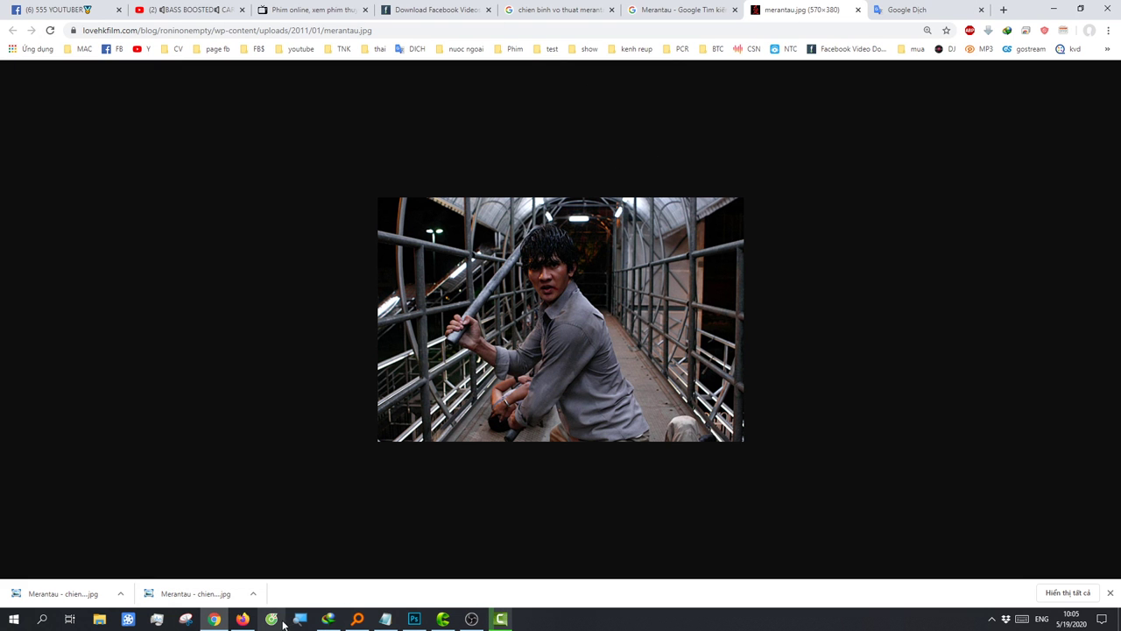
{"action": "left_click", "coordinate": [243, 618]}
{"action": "left_click", "coordinate": [244, 620]}
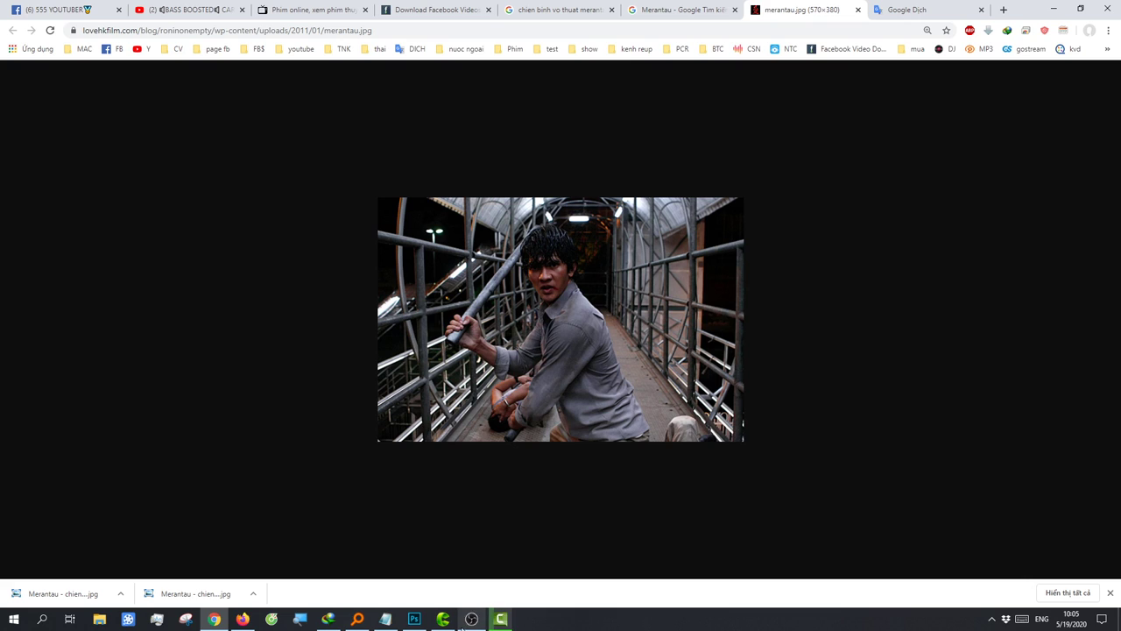
{"action": "left_click", "coordinate": [414, 620]}
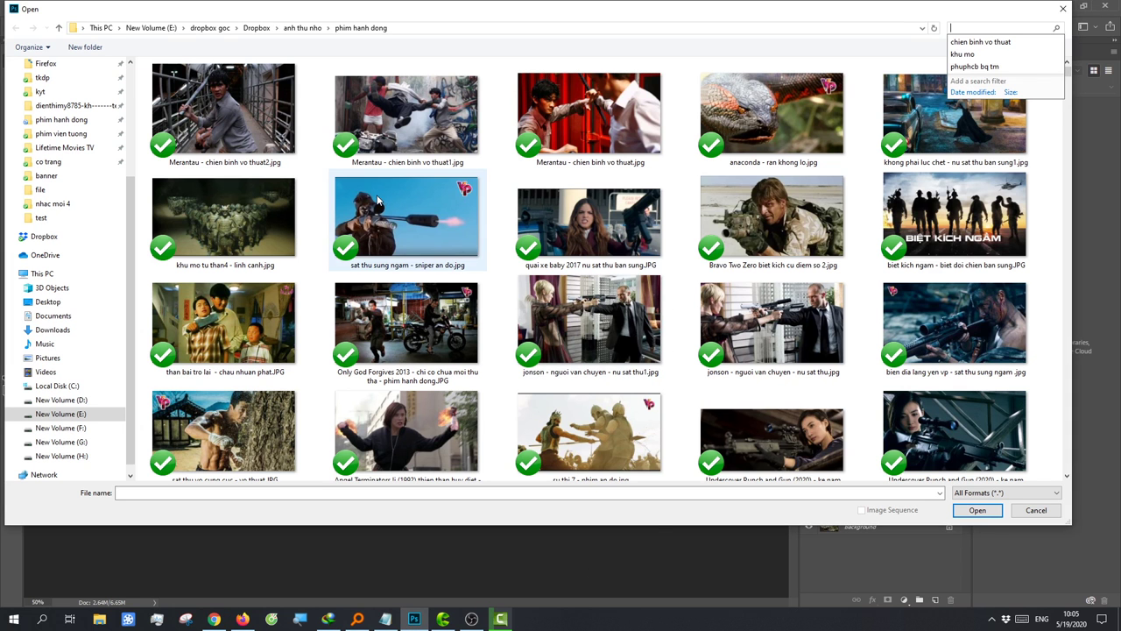
Step: Open 'Merantau - chien binh vo thuat2.jpg' in Photoshop
{"action": "left_click", "coordinate": [1063, 9]}
{"action": "left_click", "coordinate": [31, 7]}
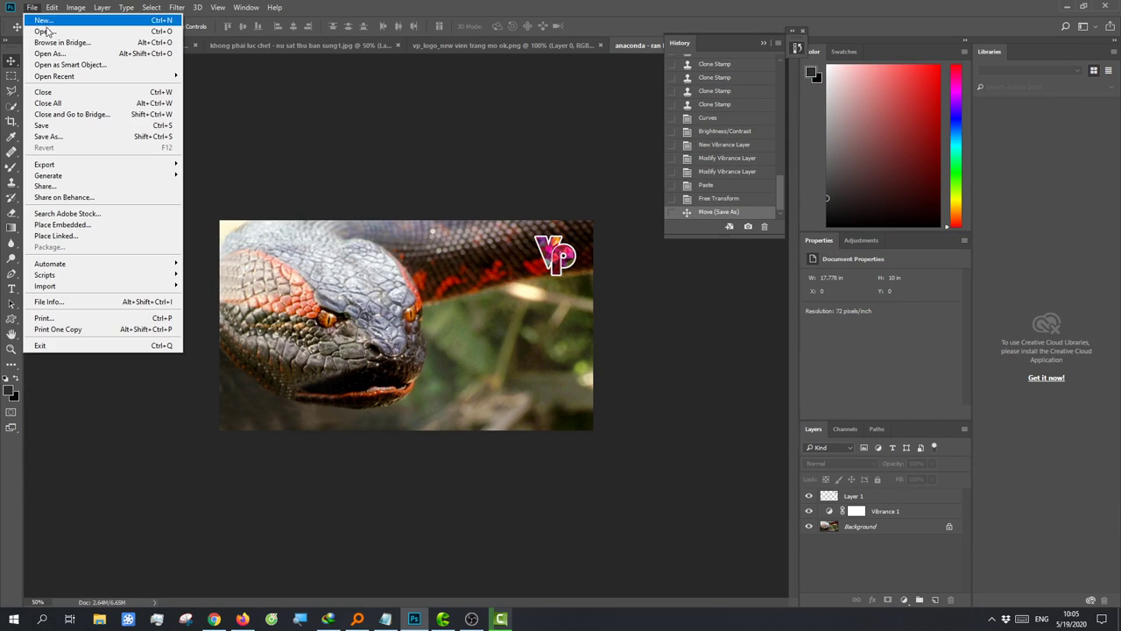
{"action": "left_click", "coordinate": [48, 31]}
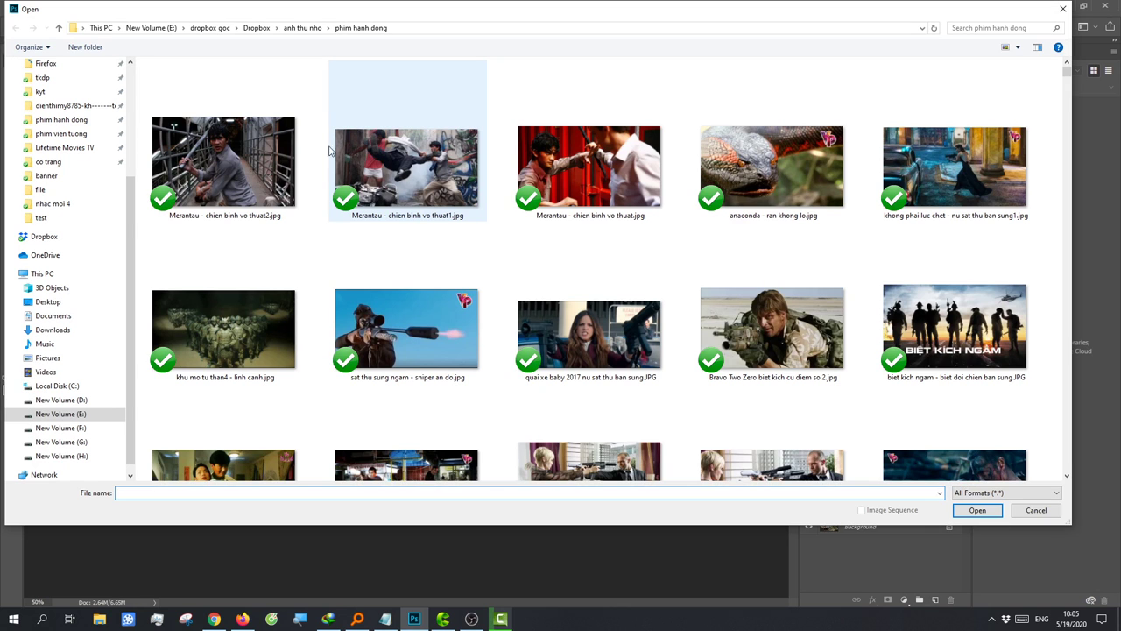
{"action": "double_click", "coordinate": [224, 162]}
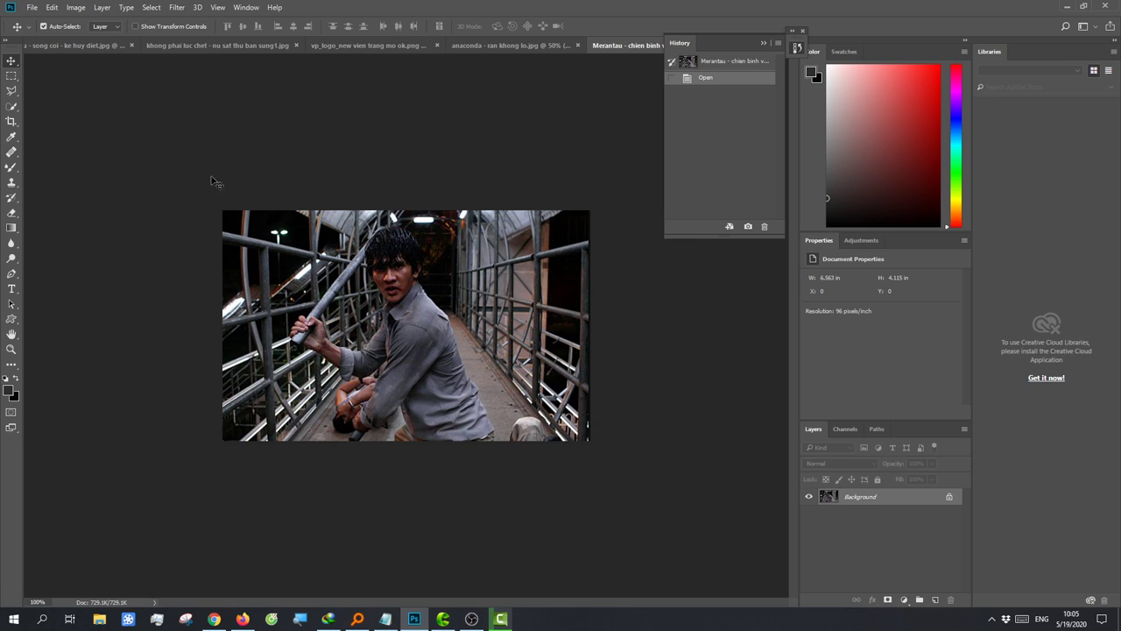
Step: Crop the still to 1366×768 px with the frame extended past the image edges
{"action": "left_click", "coordinate": [8, 126]}
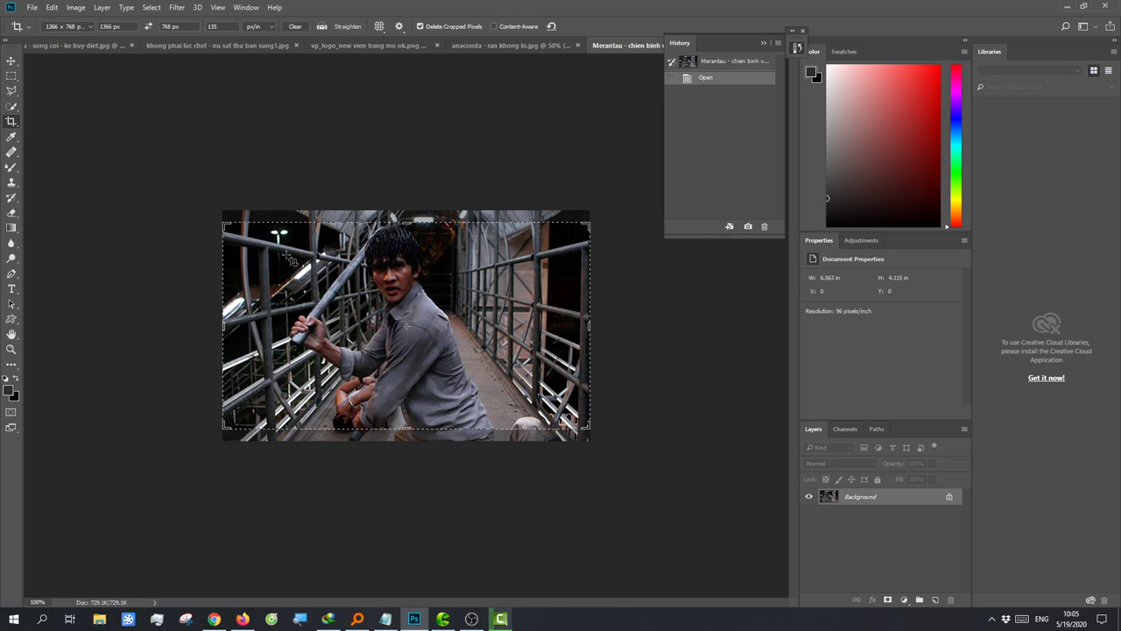
{"action": "left_click_drag", "start_coordinate": [220, 431], "coordinate": [207, 436]}
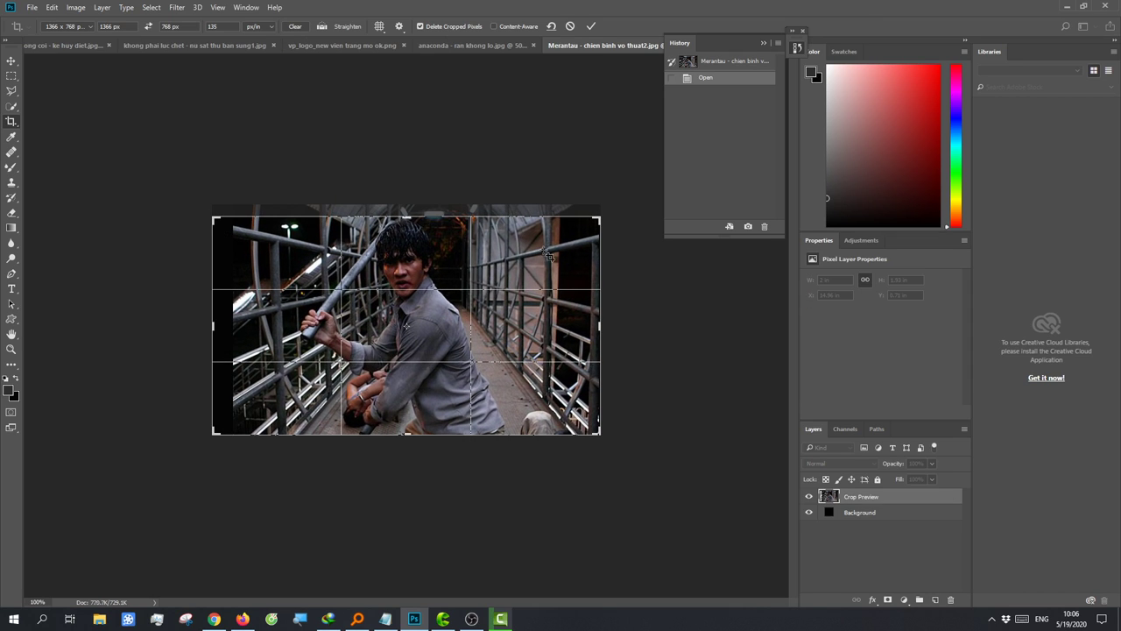
{"action": "left_click_drag", "start_coordinate": [602, 220], "coordinate": [612, 209]}
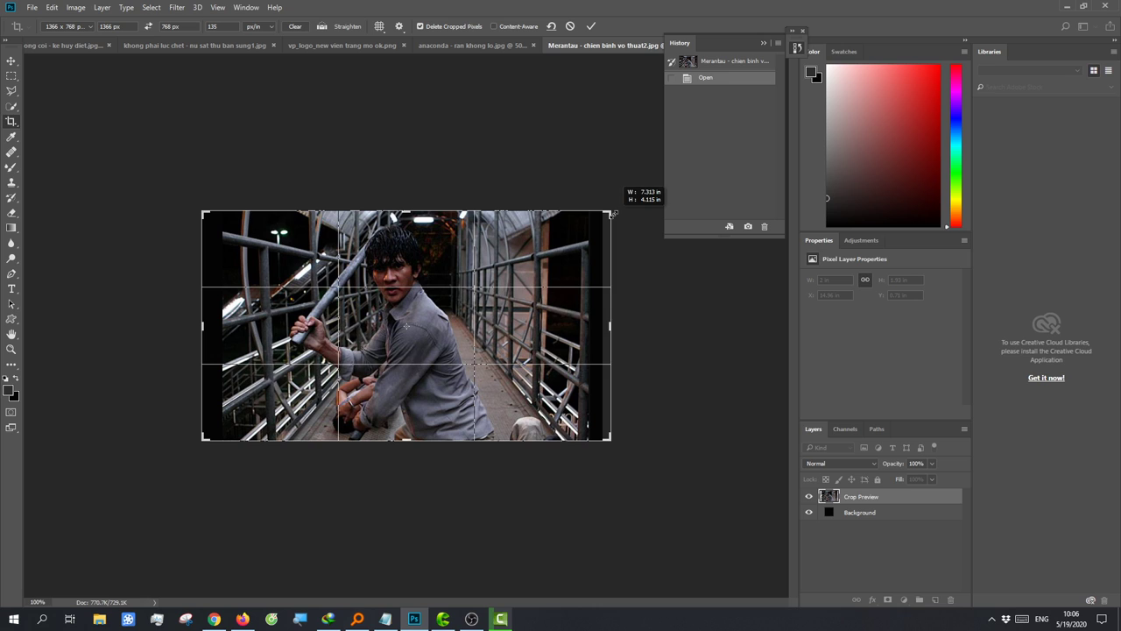
{"action": "key", "text": "Return"}
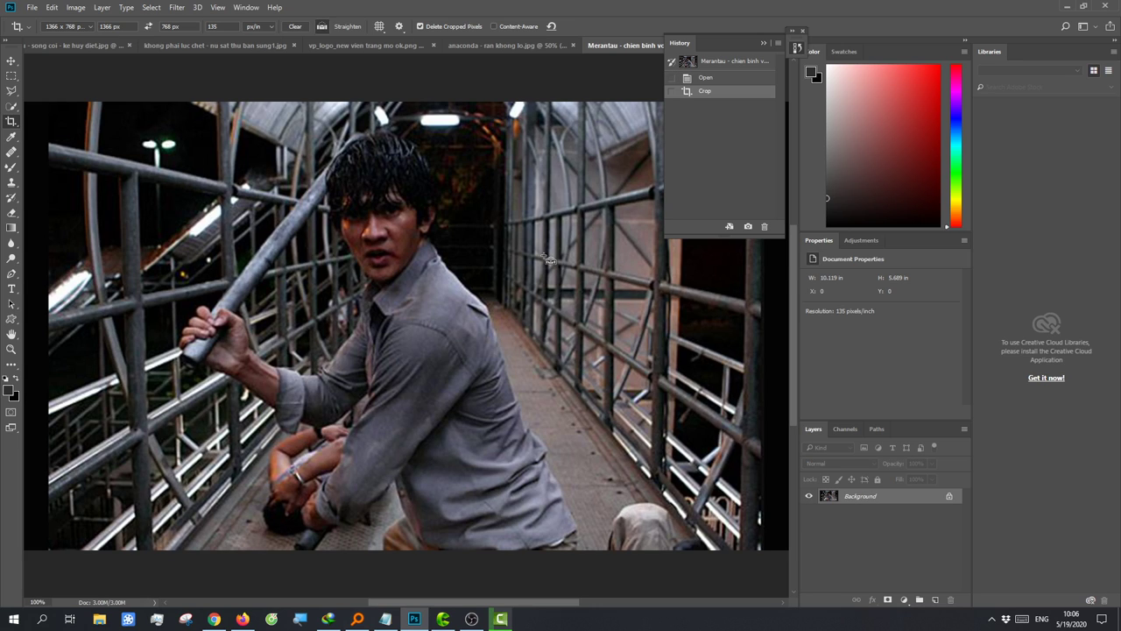
{"action": "key", "text": "ctrl+minus"}
{"action": "key", "text": "ctrl+minus"}
{"action": "left_click", "coordinate": [13, 153]}
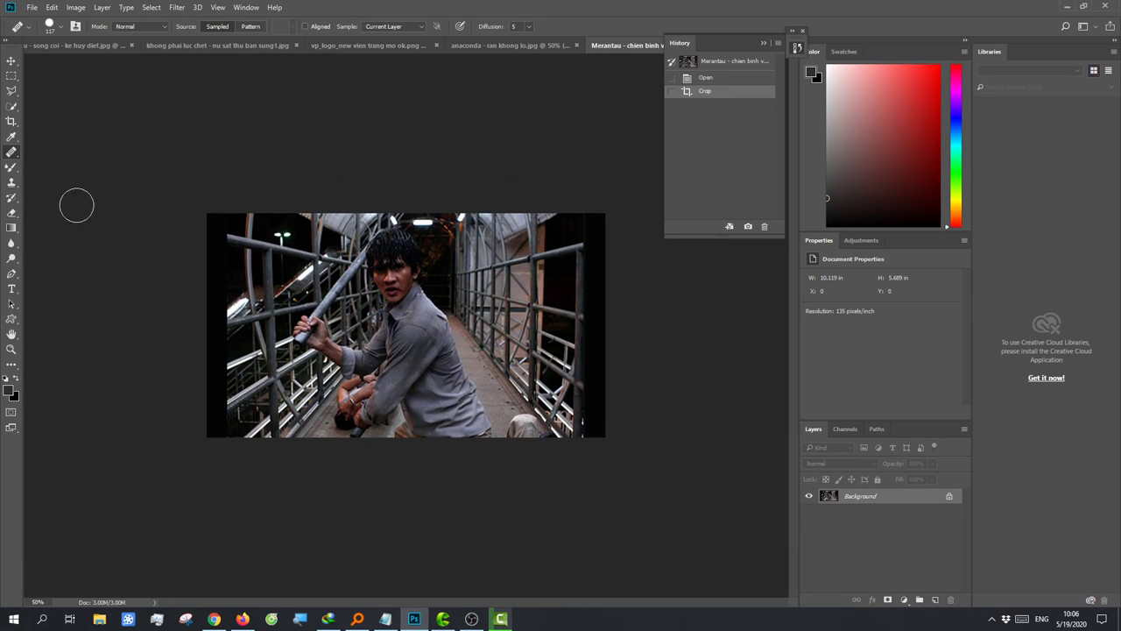
Step: Spot-heal the left and right black strips with a size 90 brush
{"action": "right_click", "coordinate": [6, 156]}
{"action": "left_click", "coordinate": [65, 154]}
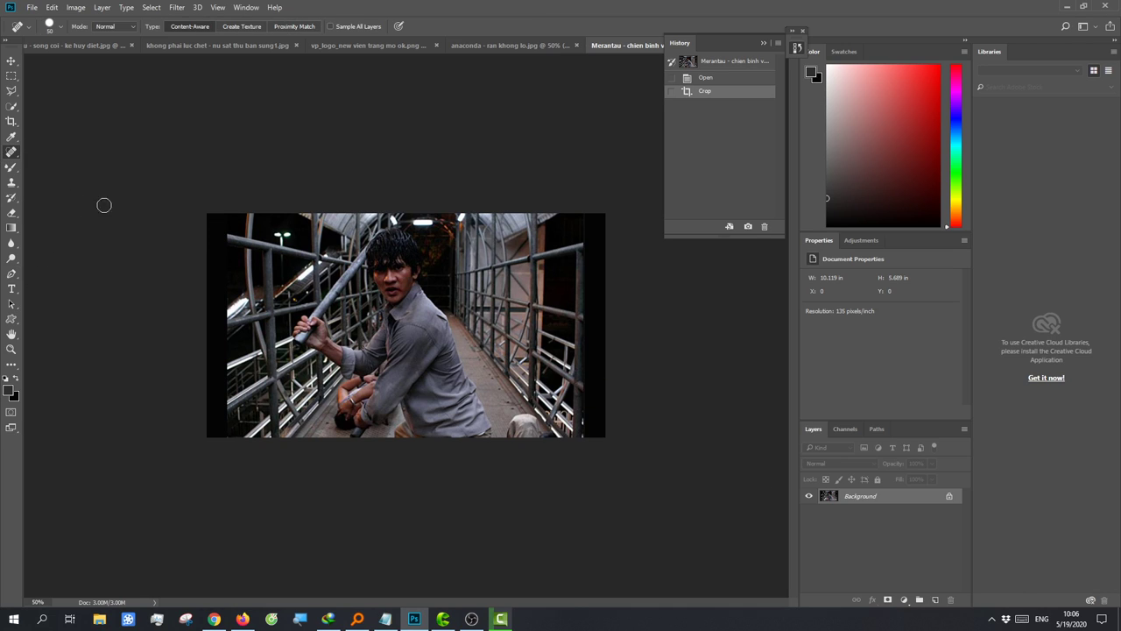
{"action": "left_click_drag", "start_coordinate": [209, 231], "coordinate": [230, 231]}
{"action": "left_click_drag", "start_coordinate": [217, 428], "coordinate": [219, 256]}
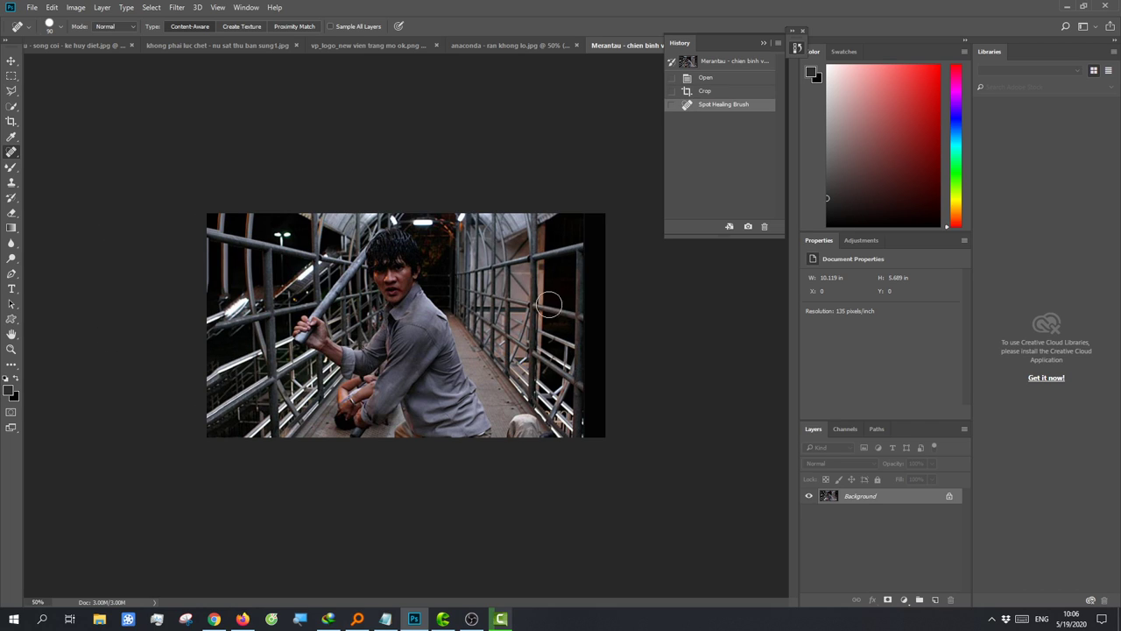
{"action": "left_click_drag", "start_coordinate": [592, 220], "coordinate": [590, 440]}
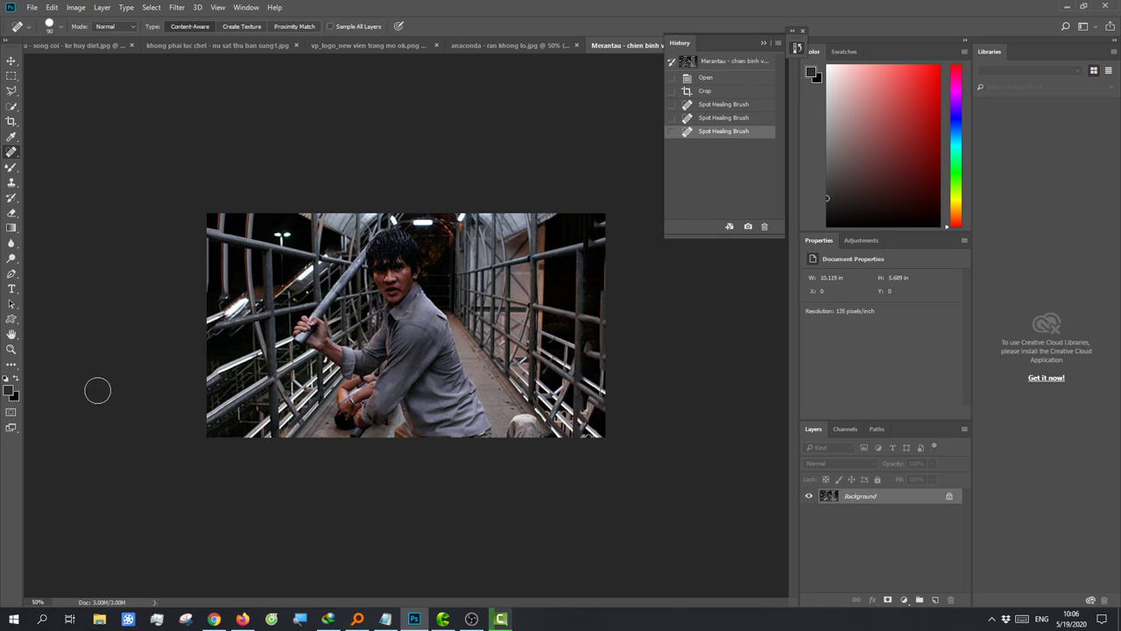
Step: Clone-stamp rail detail over the left rails, right-side rails and top-right corner
{"action": "left_click", "coordinate": [11, 182]}
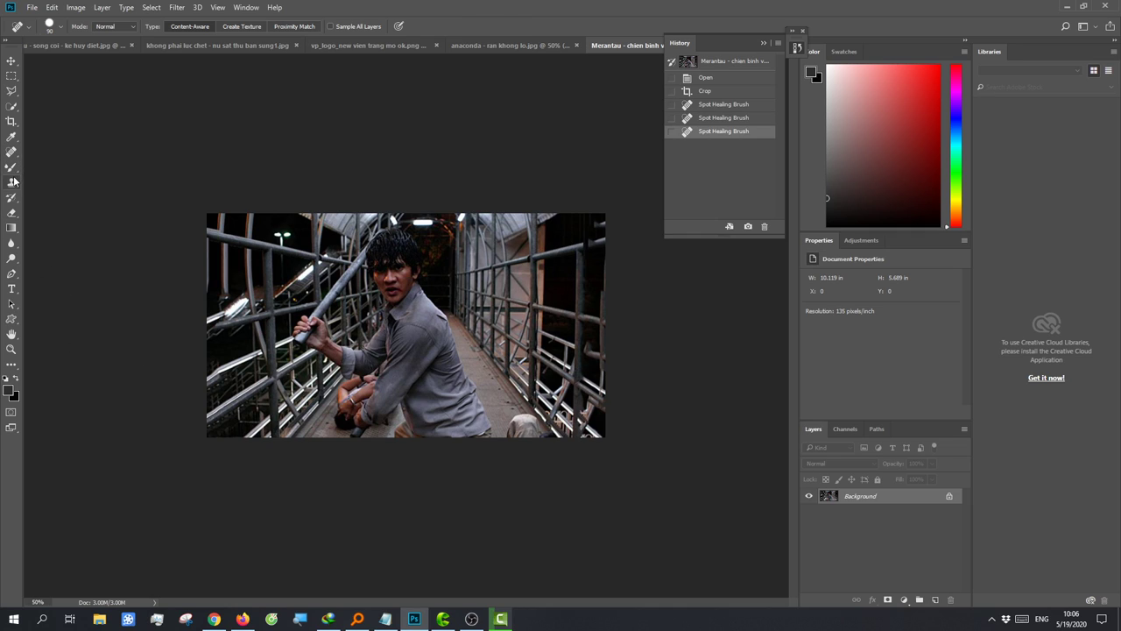
{"action": "left_click", "coordinate": [219, 328], "text": "alt"}
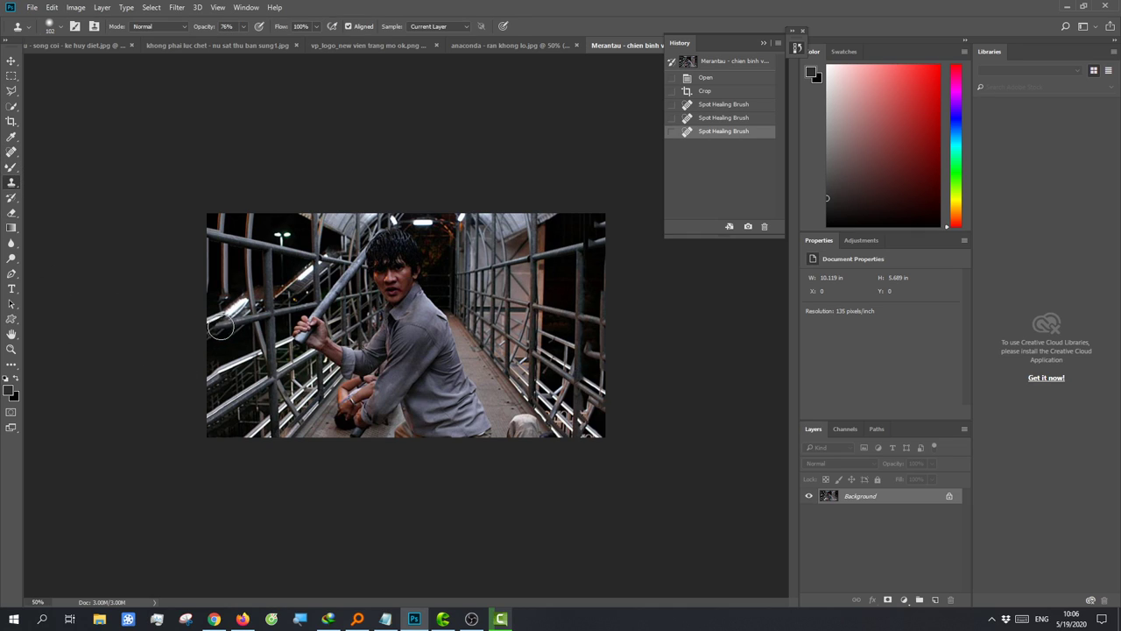
{"action": "left_click", "coordinate": [218, 325]}
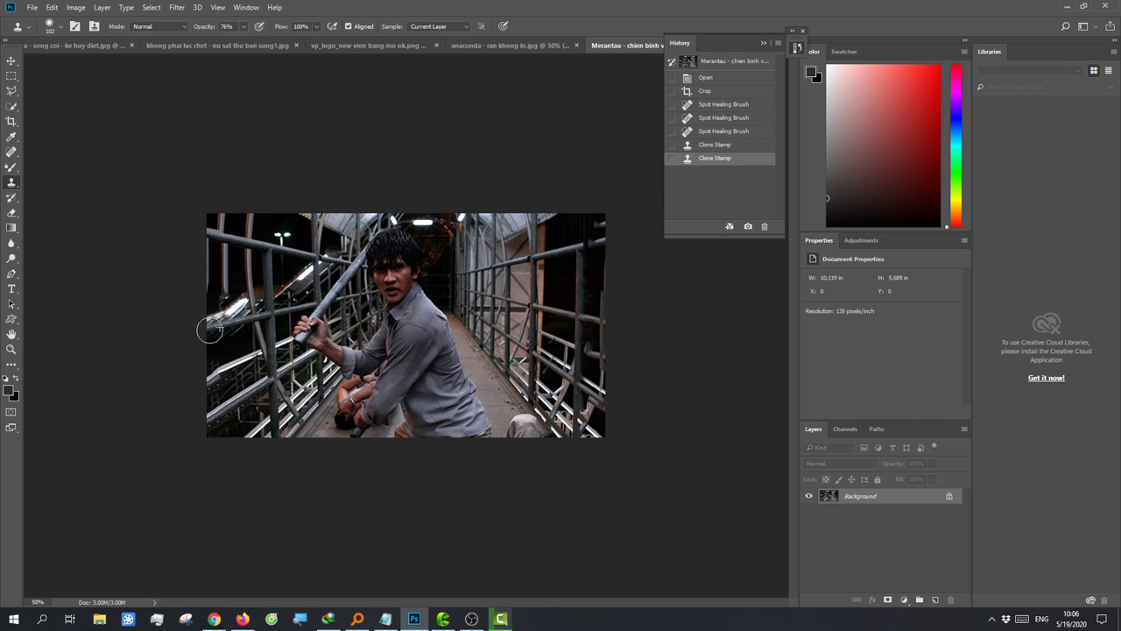
{"action": "left_click", "coordinate": [211, 324]}
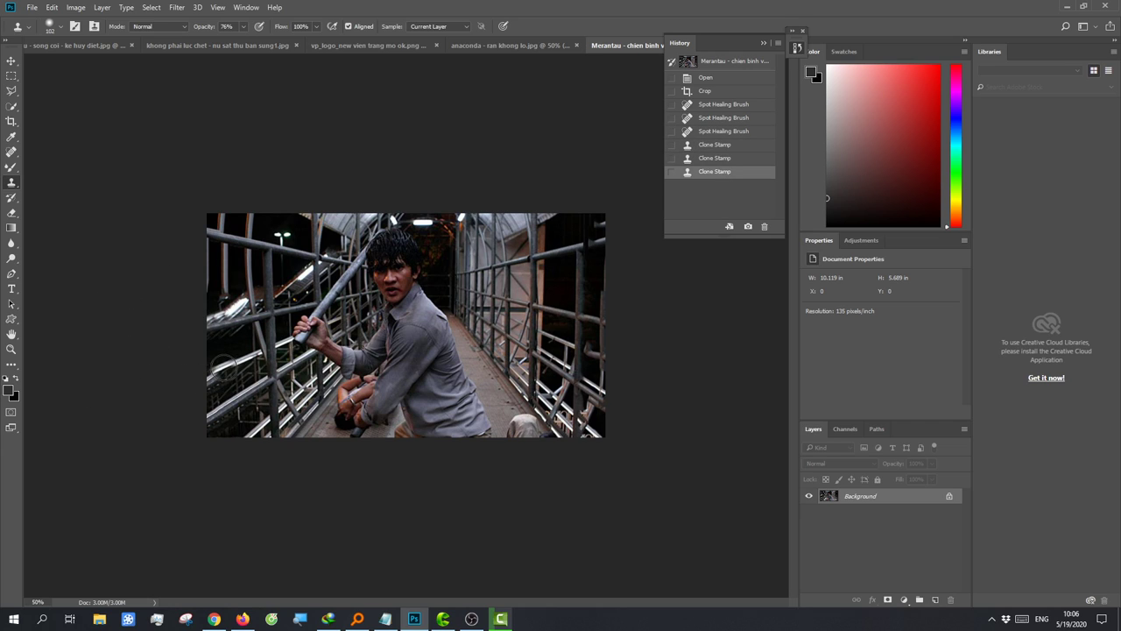
{"action": "left_click", "coordinate": [216, 373]}
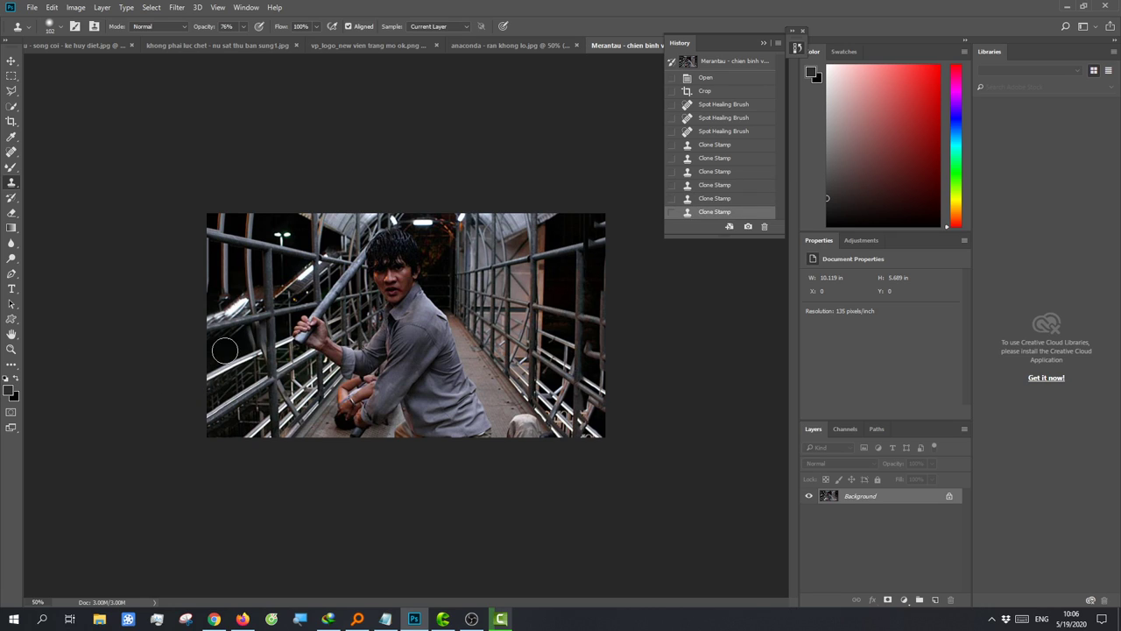
{"action": "left_click", "coordinate": [597, 243]}
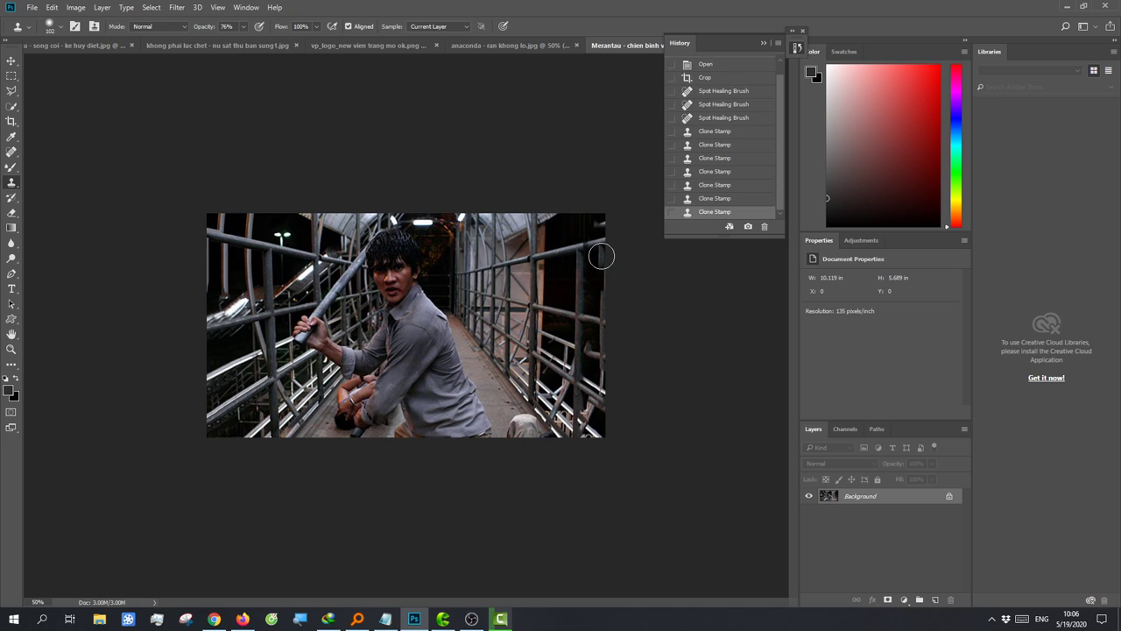
{"action": "left_click", "coordinate": [601, 263]}
{"action": "left_click", "coordinate": [604, 286]}
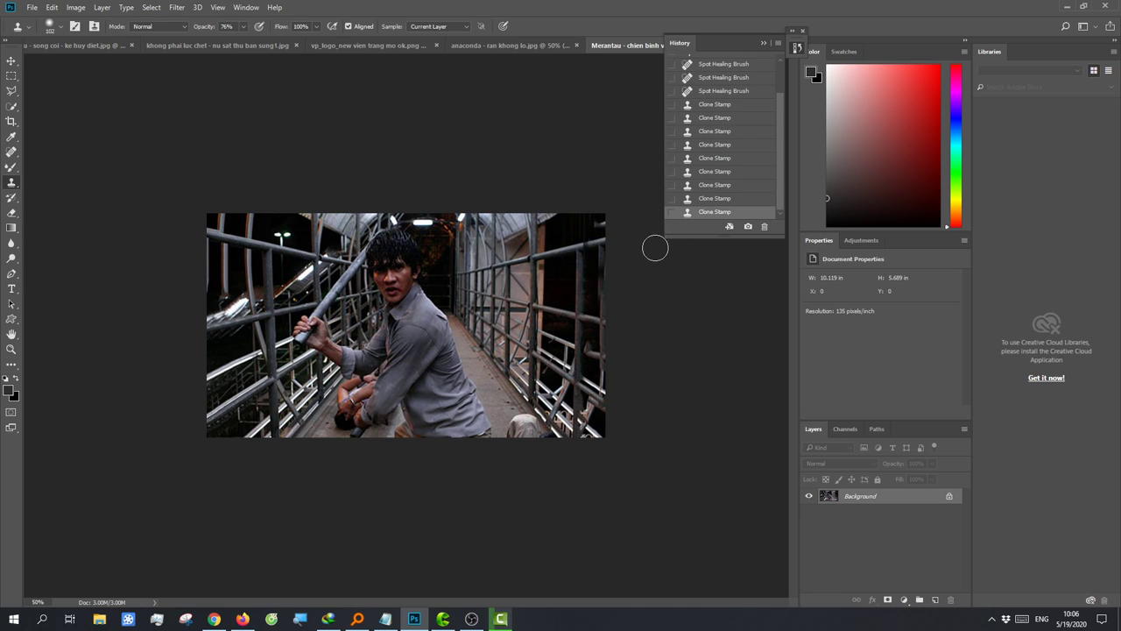
{"action": "left_click", "coordinate": [594, 229]}
Step: Brighten the still with an upward-bowed Curves adjustment
{"action": "key", "text": "ctrl+m"}
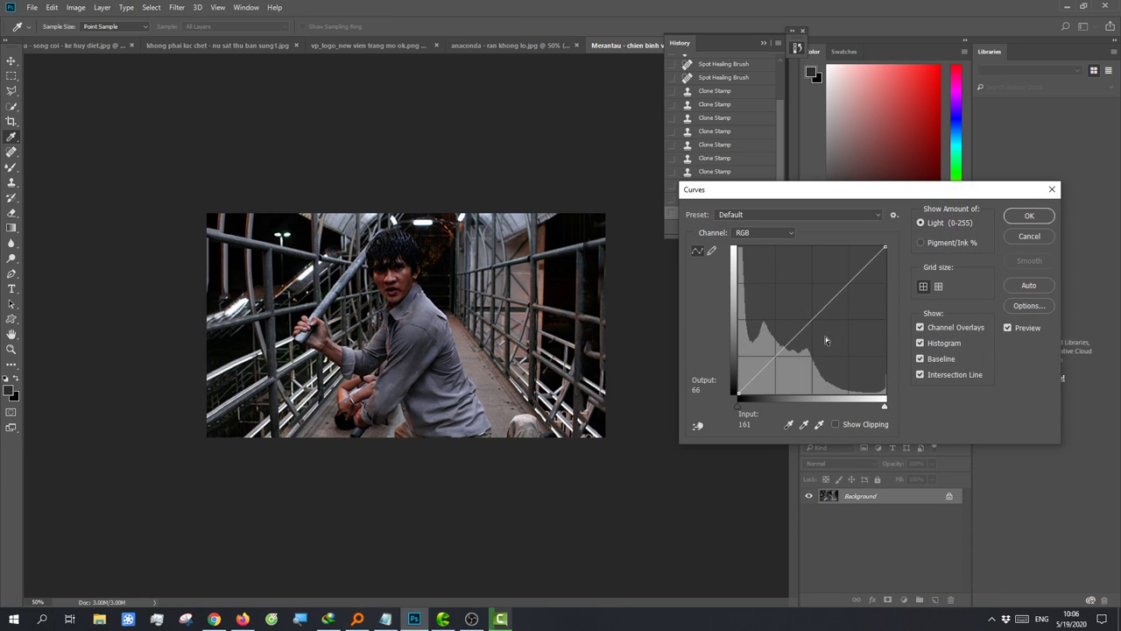
{"action": "left_click_drag", "start_coordinate": [805, 323], "coordinate": [793, 306]}
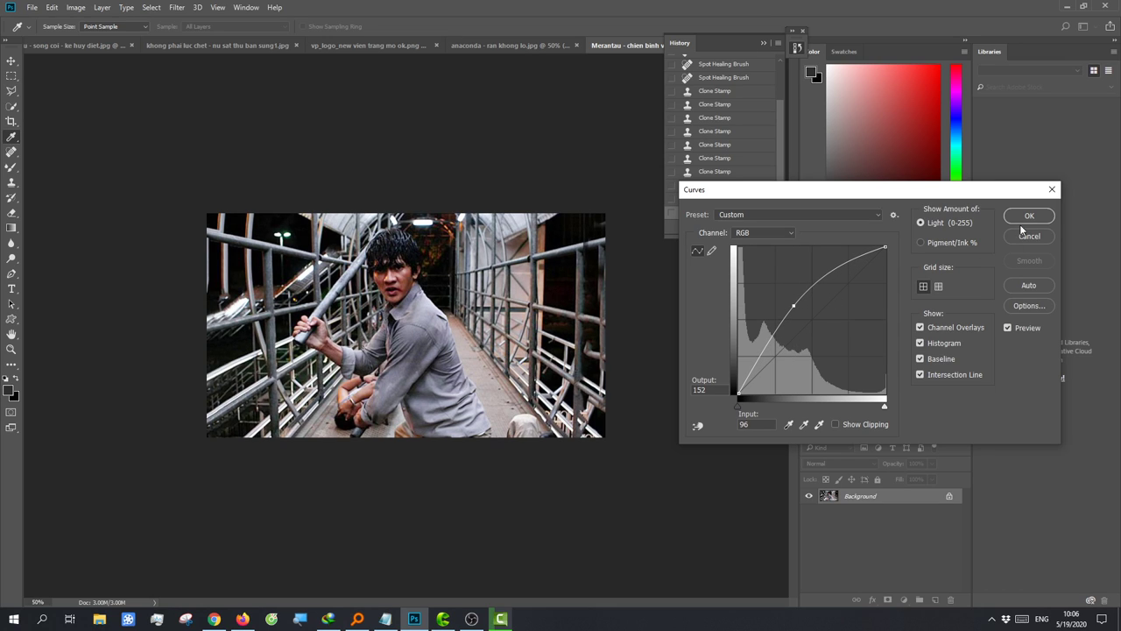
{"action": "key", "text": "Return"}
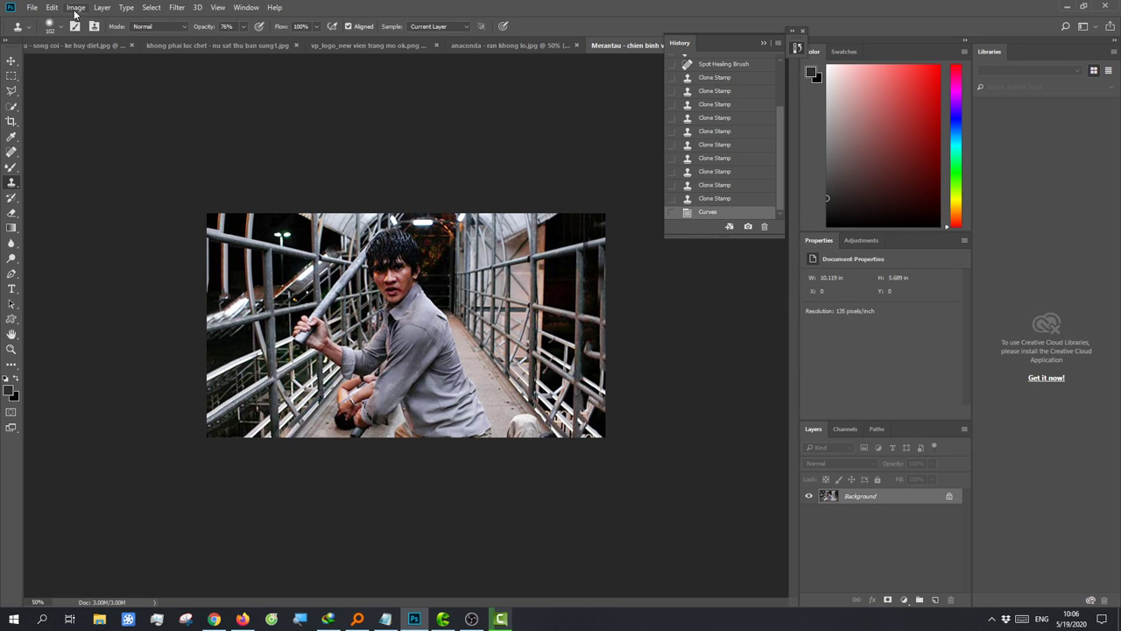
Step: Try Brightness/Contrast with slightly raised contrast, then cancel it
{"action": "left_click", "coordinate": [75, 8]}
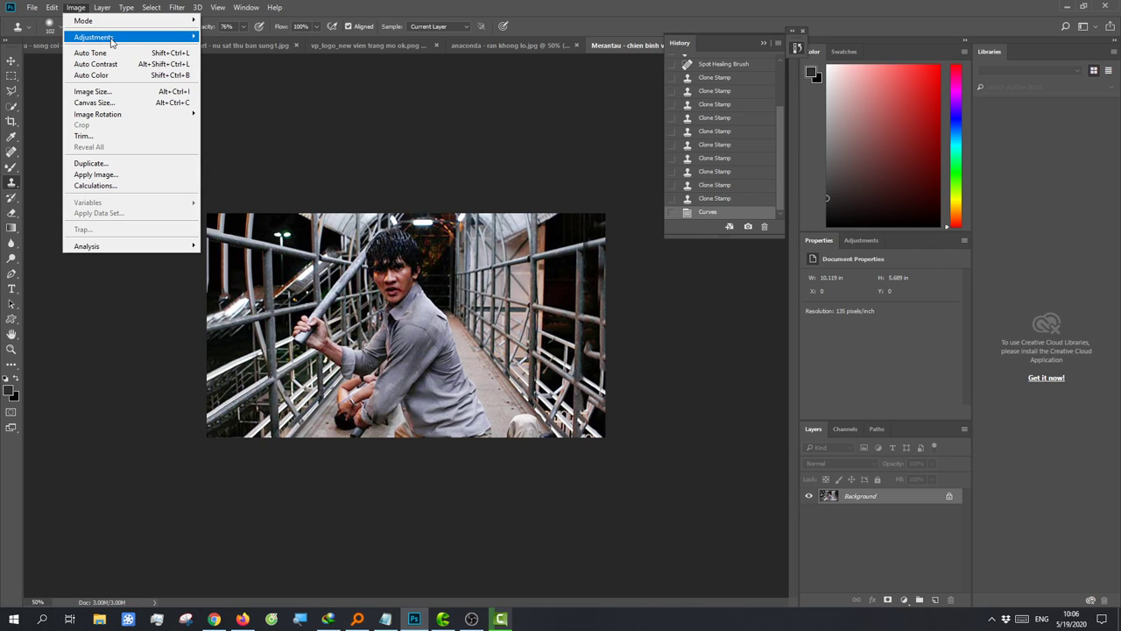
{"action": "mouse_move", "coordinate": [94, 37]}
{"action": "left_click", "coordinate": [198, 39]}
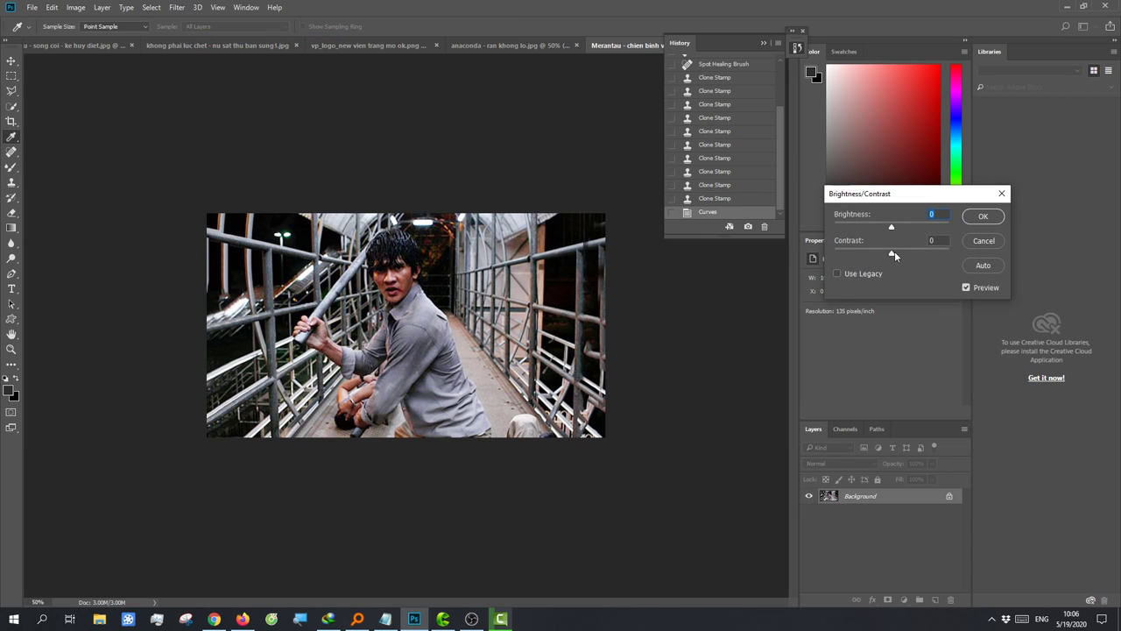
{"action": "left_click_drag", "start_coordinate": [892, 253], "coordinate": [895, 256]}
{"action": "left_click", "coordinate": [985, 242]}
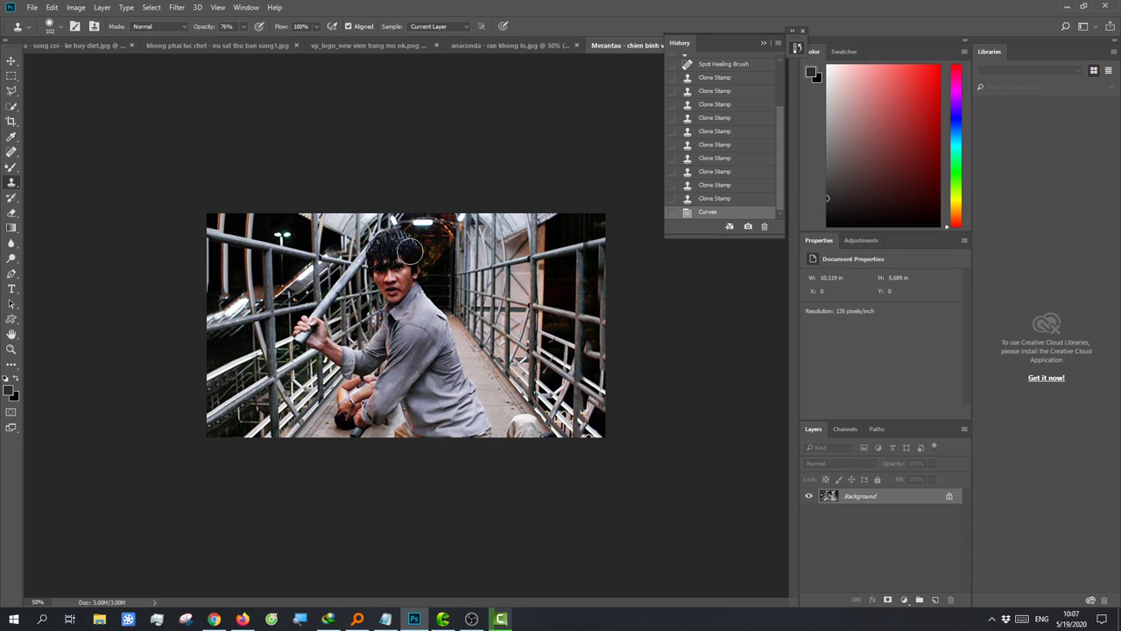
Step: Close the anaconda and khong phai luc chet images without saving changes
{"action": "left_click", "coordinate": [366, 44]}
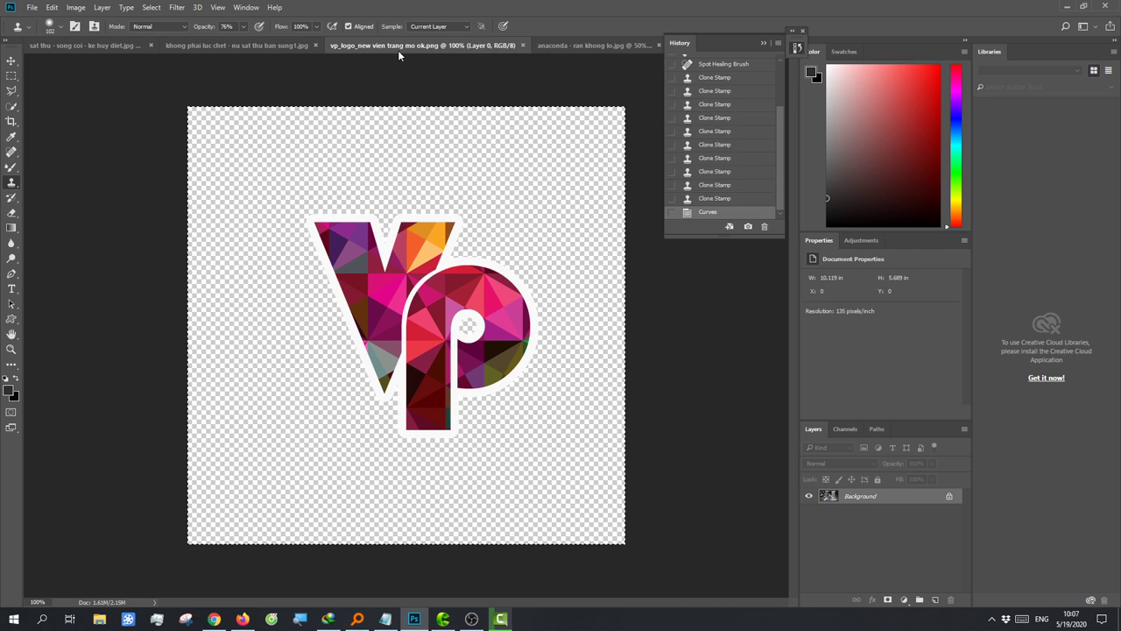
{"action": "left_click", "coordinate": [604, 45]}
{"action": "left_click", "coordinate": [763, 42]}
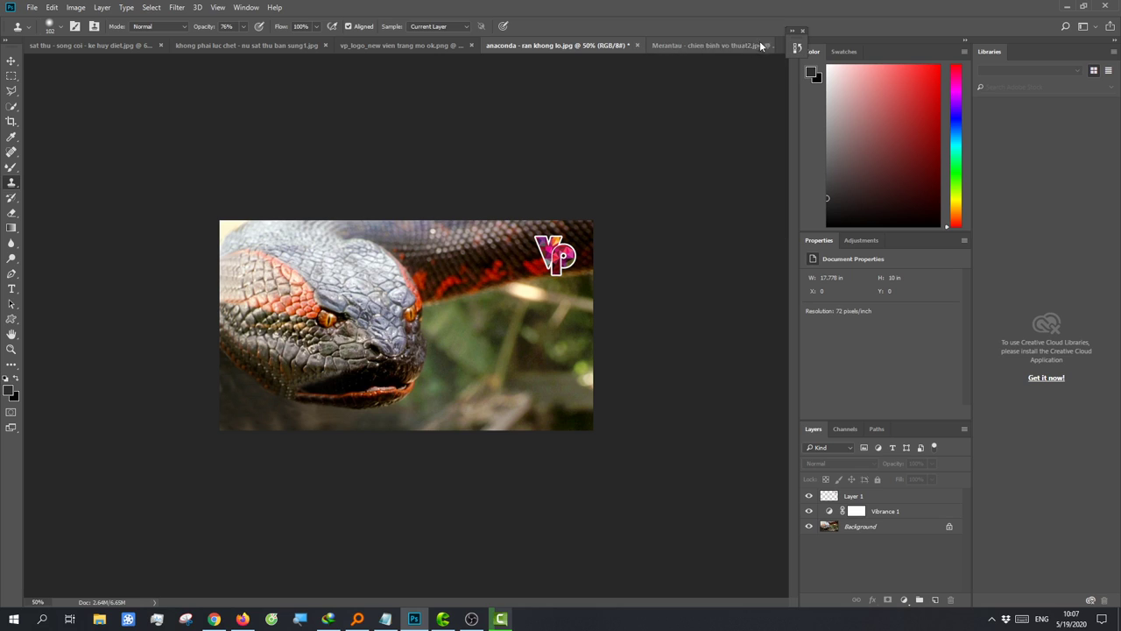
{"action": "left_click", "coordinate": [637, 45]}
{"action": "left_click", "coordinate": [565, 234]}
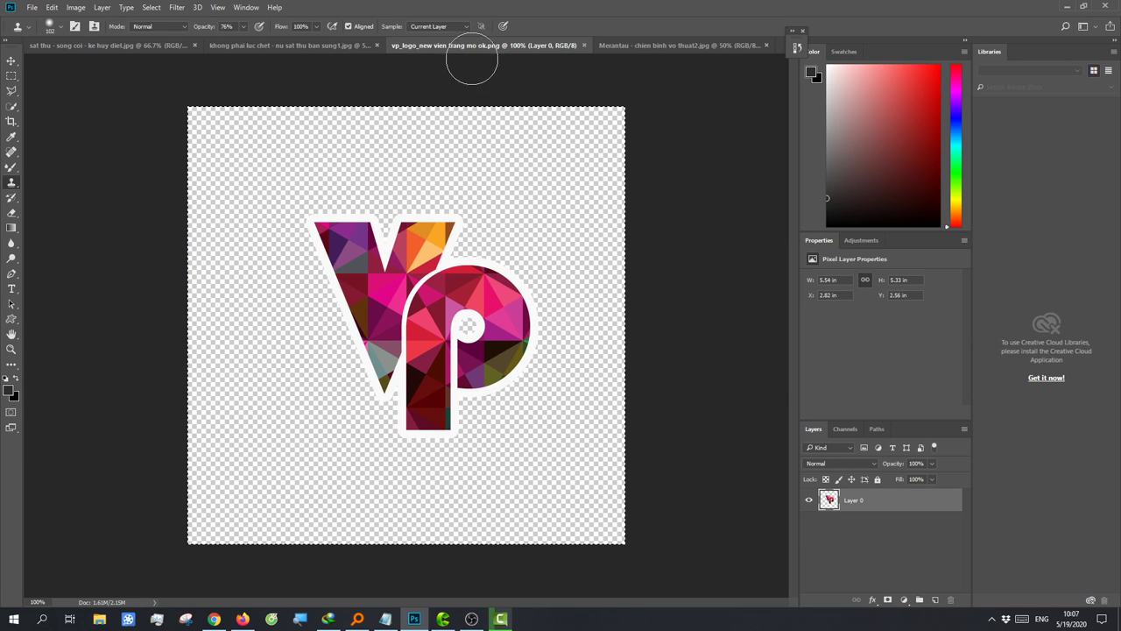
{"action": "left_click", "coordinate": [359, 45]}
{"action": "left_click", "coordinate": [430, 45]}
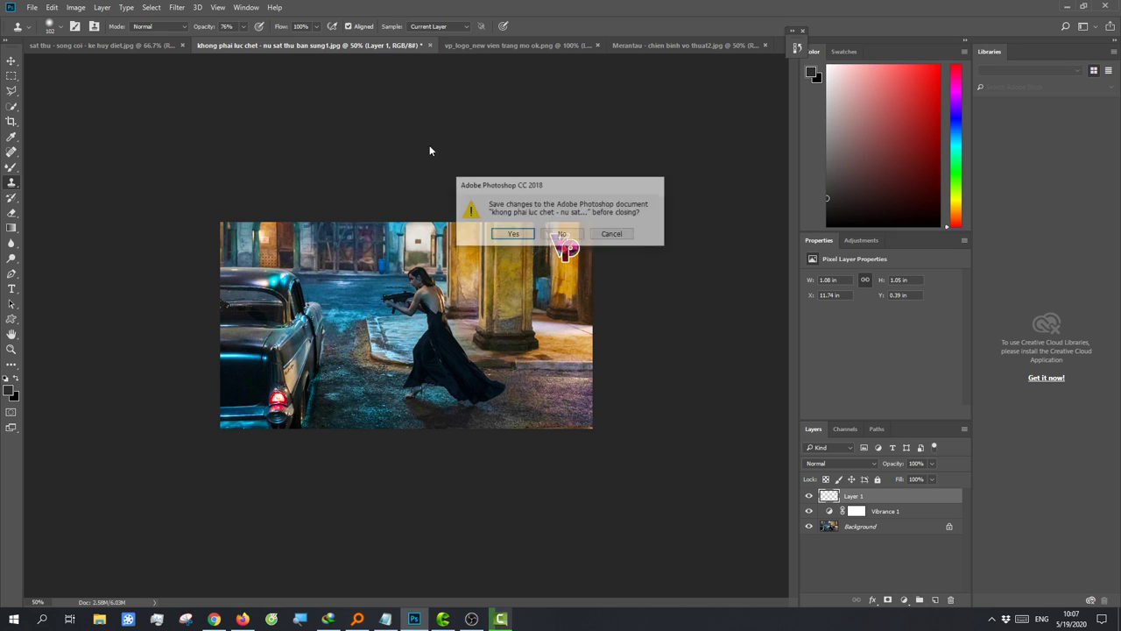
{"action": "left_click", "coordinate": [561, 234]}
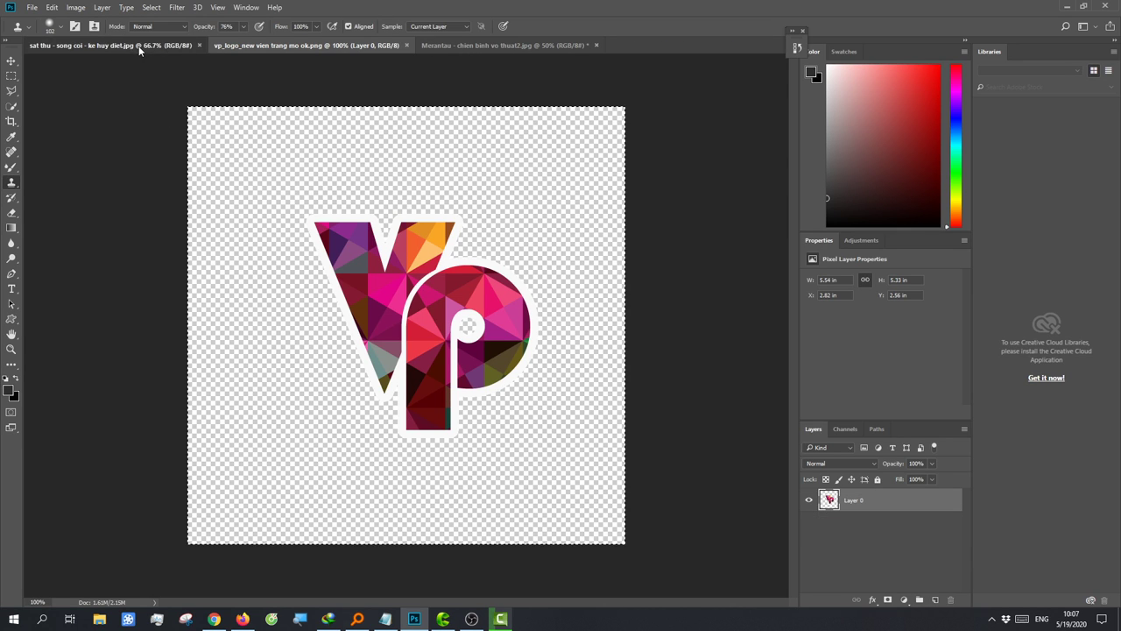
Step: Paste the VP logo onto the Merantau still and scale it to about 30% in the top-left corner
{"action": "left_click", "coordinate": [138, 46]}
{"action": "left_click", "coordinate": [307, 45]}
{"action": "left_click", "coordinate": [499, 46]}
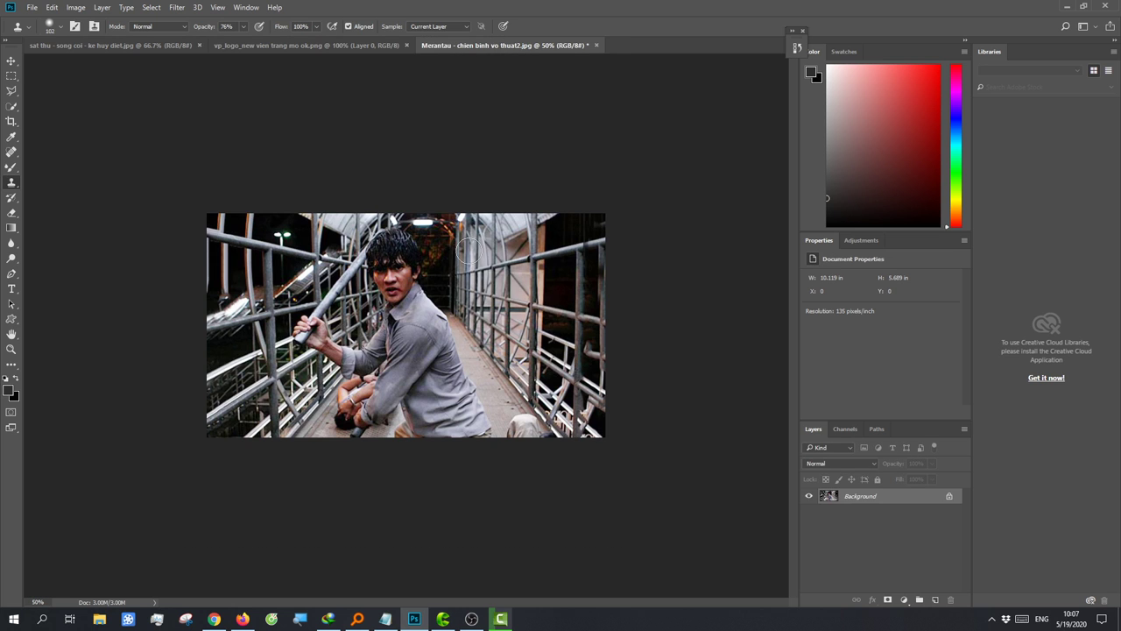
{"action": "key", "text": "ctrl+v"}
{"action": "key", "text": "ctrl+t"}
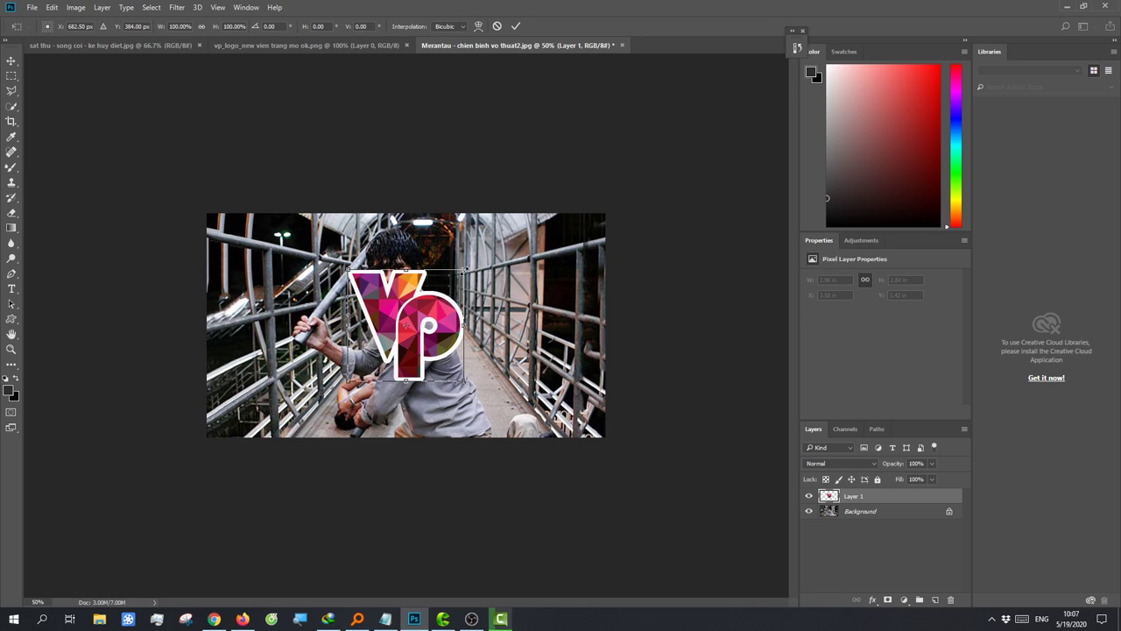
{"action": "mouse_move", "coordinate": [464, 271]}
{"action": "left_mouse_down"}
{"action": "mouse_move", "coordinate": [381, 355]}
{"action": "mouse_move", "coordinate": [256, 268]}
{"action": "left_mouse_up"}
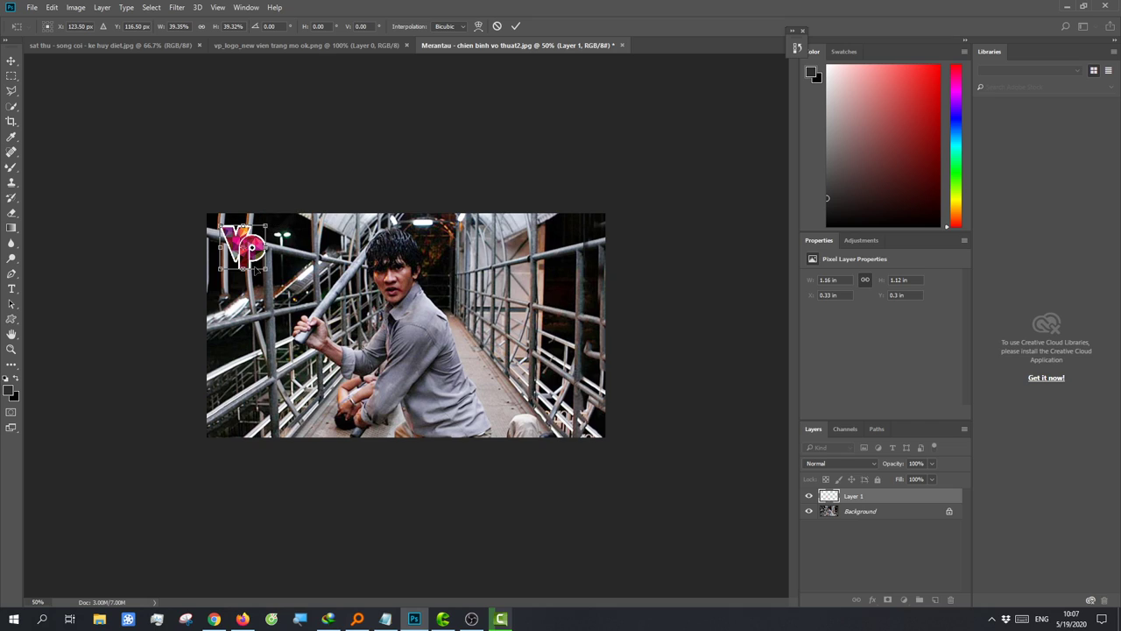
{"action": "mouse_move", "coordinate": [221, 270]}
{"action": "left_mouse_down"}
{"action": "mouse_move", "coordinate": [246, 237]}
{"action": "mouse_move", "coordinate": [233, 240]}
{"action": "left_mouse_up"}
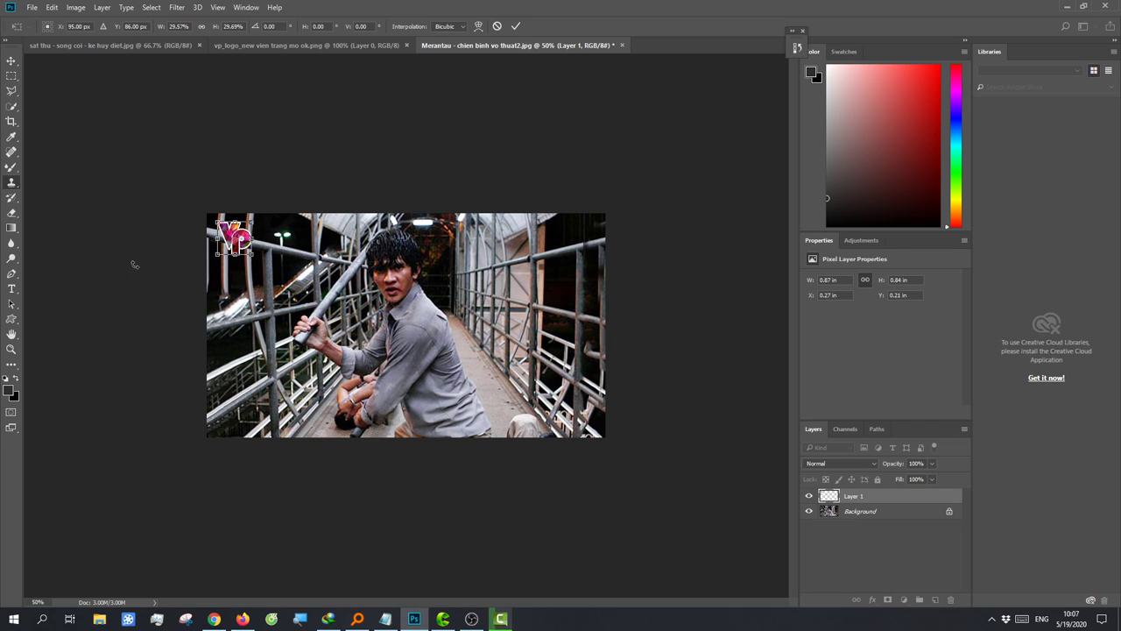
{"action": "key", "text": "Return"}
{"action": "left_click", "coordinate": [32, 7]}
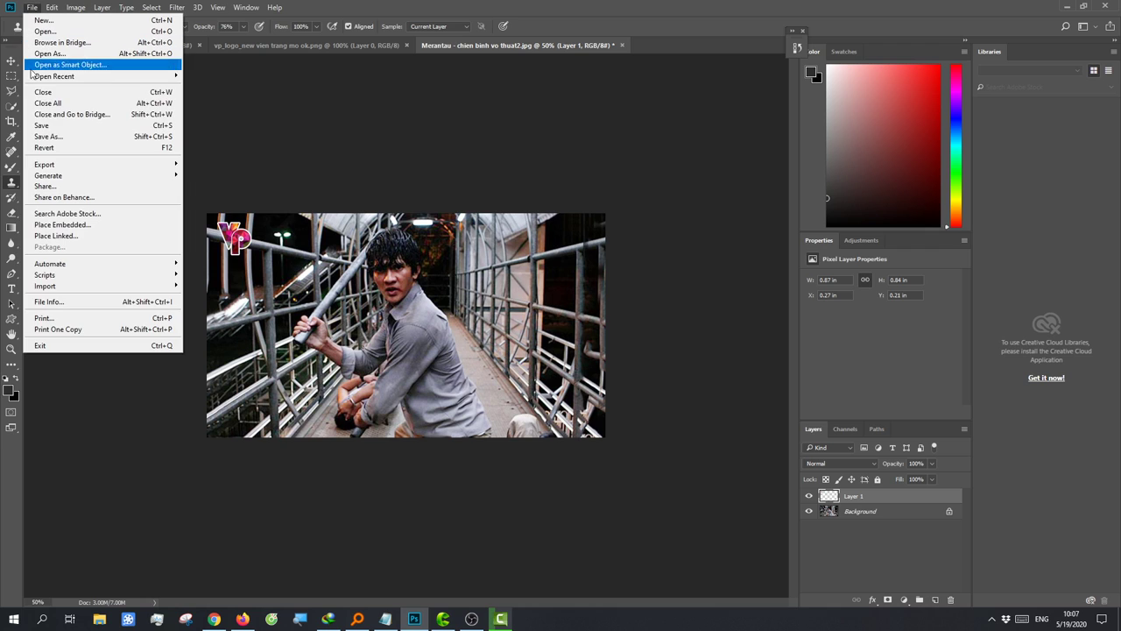
Step: Save the still as JPEG 'Merantau - chien binh vo thuat2.jpg' at quality 12
{"action": "left_click", "coordinate": [43, 136]}
{"action": "left_click", "coordinate": [211, 463]}
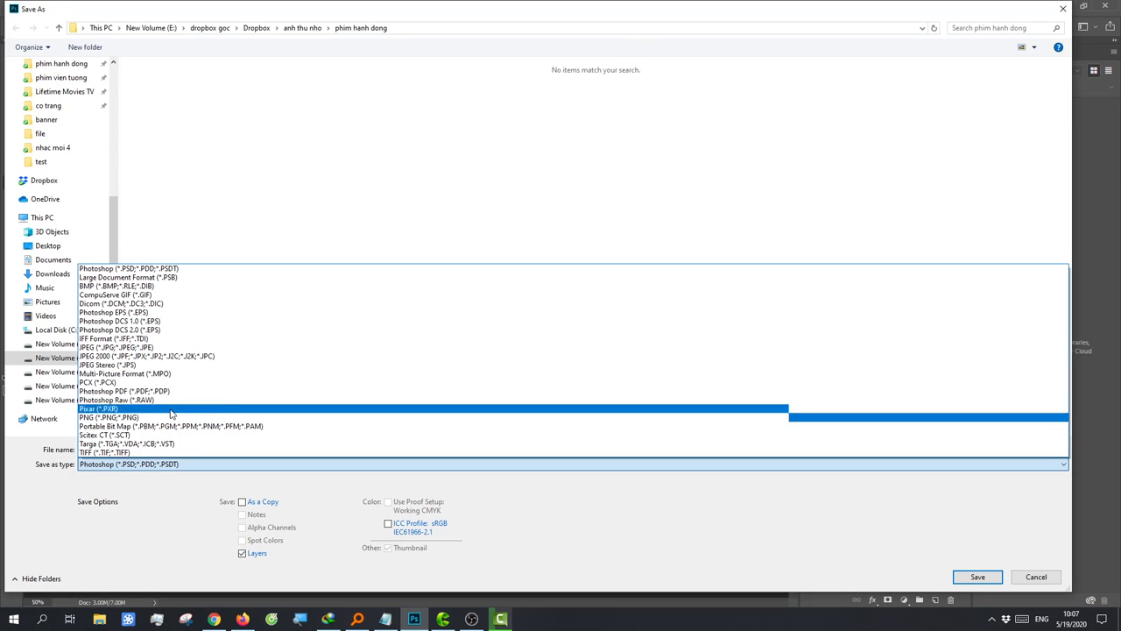
{"action": "left_click", "coordinate": [143, 352]}
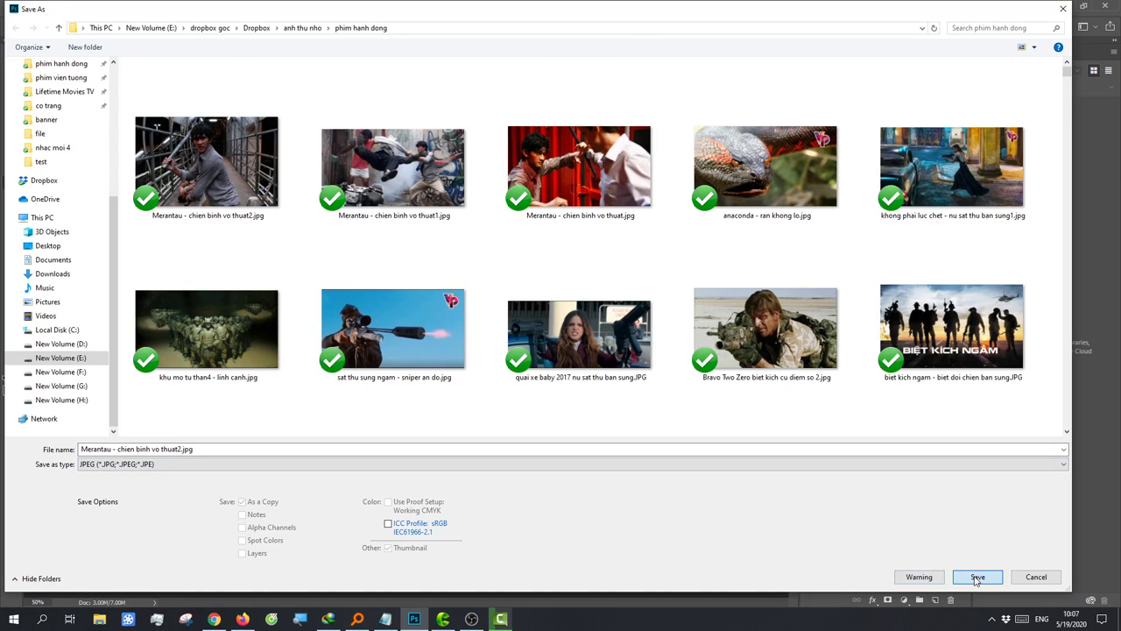
{"action": "left_click", "coordinate": [977, 576]}
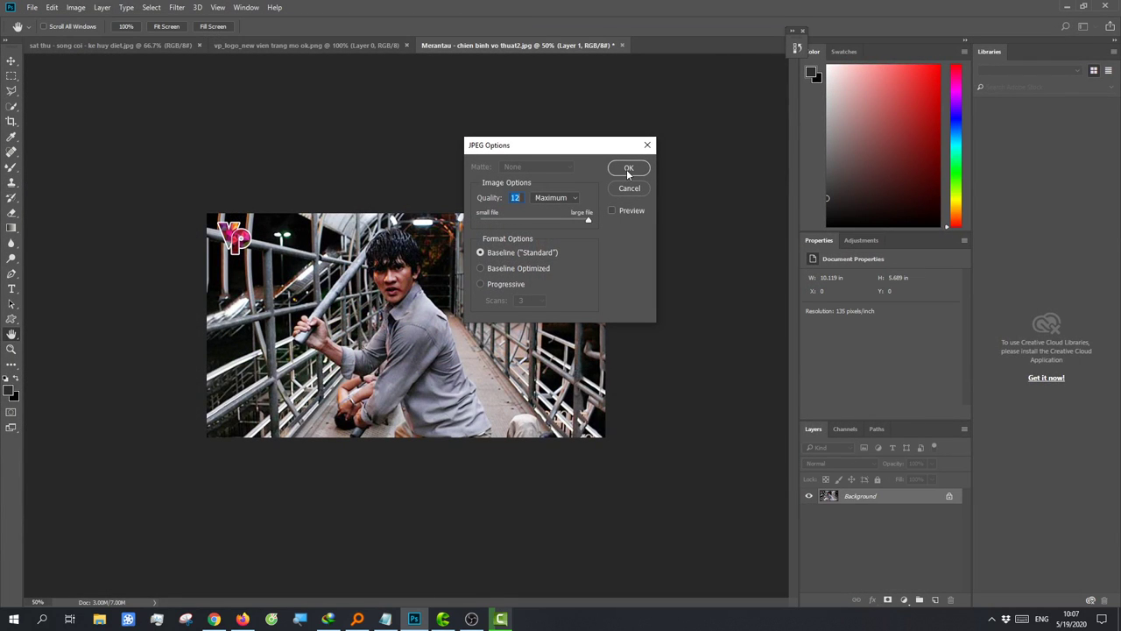
{"action": "left_click", "coordinate": [635, 167]}
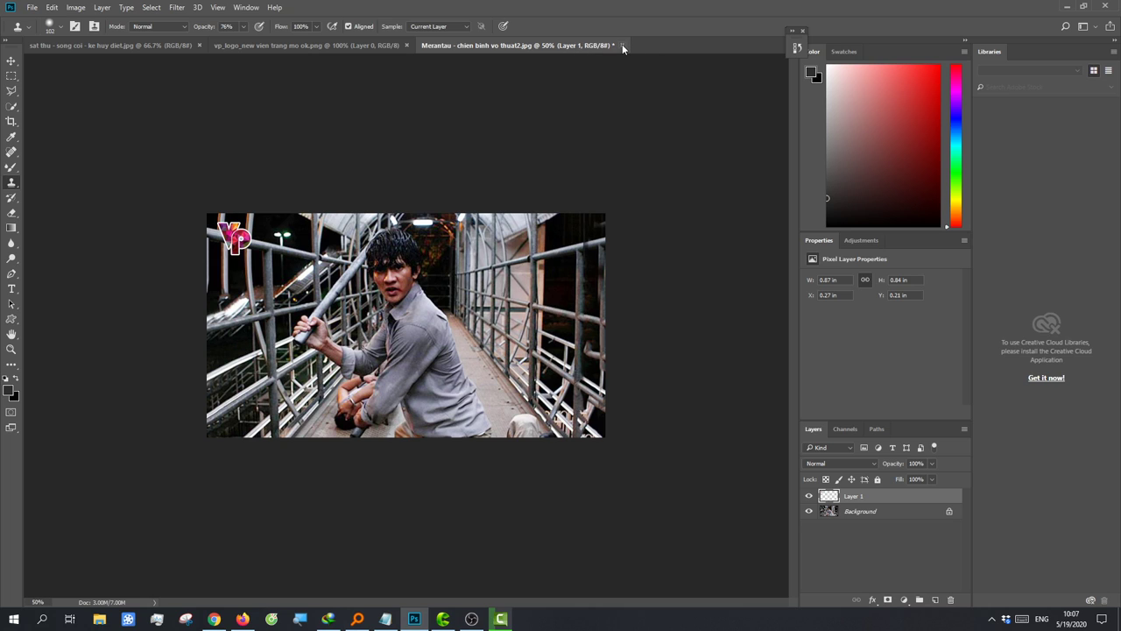
{"action": "left_click", "coordinate": [31, 7]}
Step: Open the red-container still 'Merantau - chien binh vo thuat.jpg' and zoom out to see it whole
{"action": "left_click", "coordinate": [46, 32]}
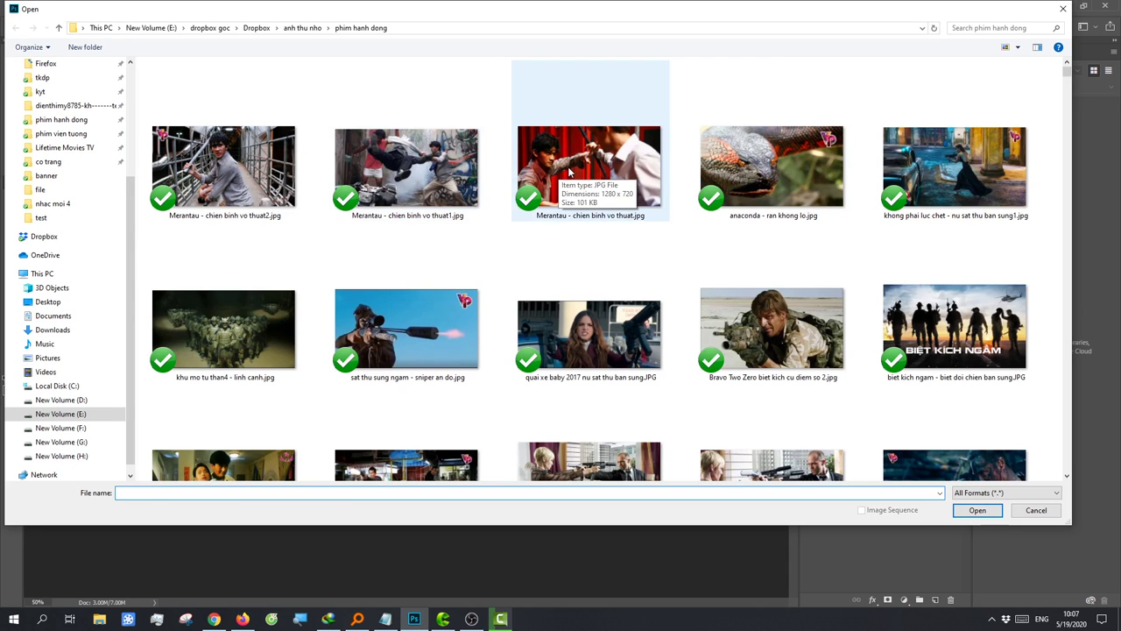
{"action": "double_click", "coordinate": [569, 171]}
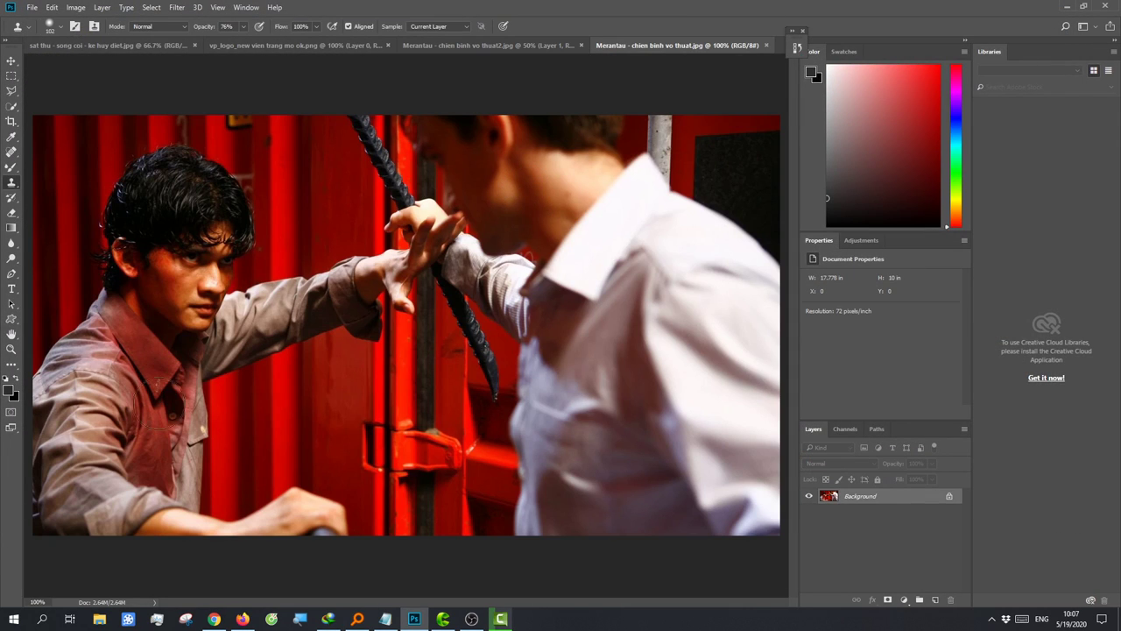
{"action": "left_click", "coordinate": [533, 386]}
{"action": "key", "text": "ctrl+minus"}
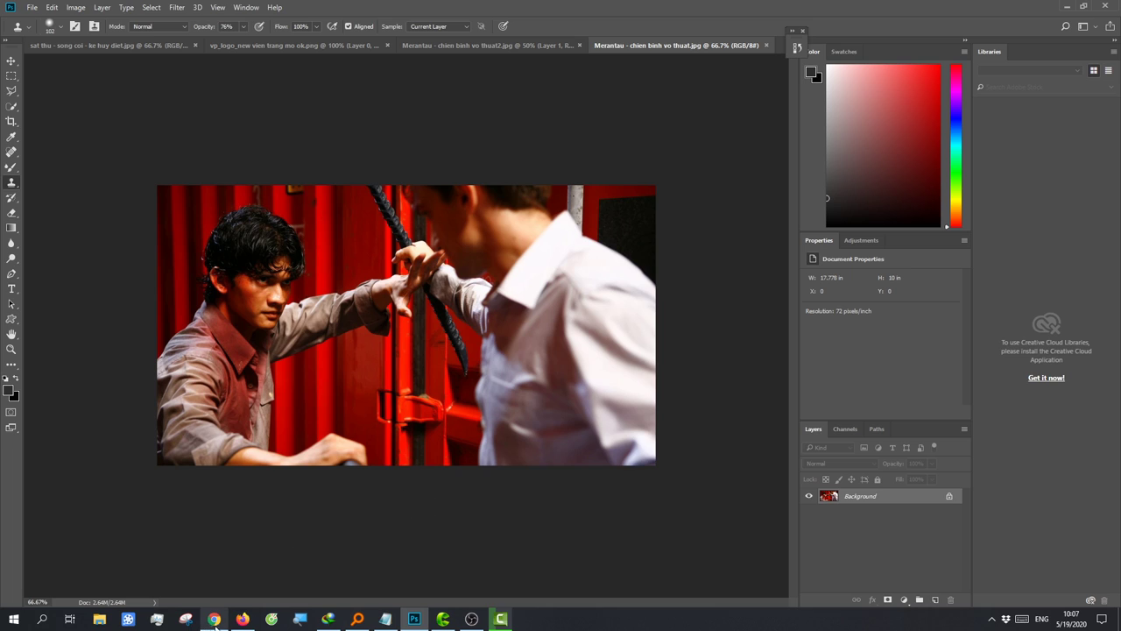
{"action": "key", "text": "alt+Tab"}
Step: Retype the Vietnamese note and accept the spelling fix, yielding 'This picture is pretty good, just add the logo'
{"action": "left_click", "coordinate": [911, 10]}
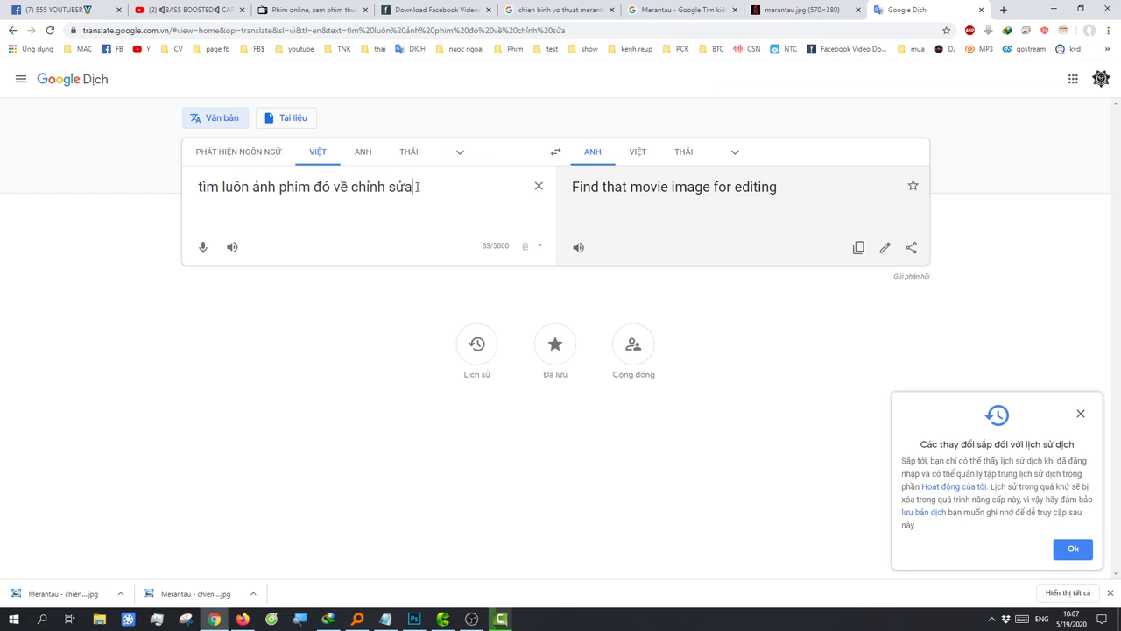
{"action": "triple_click", "coordinate": [385, 184]}
{"action": "type", "text": "bu"}
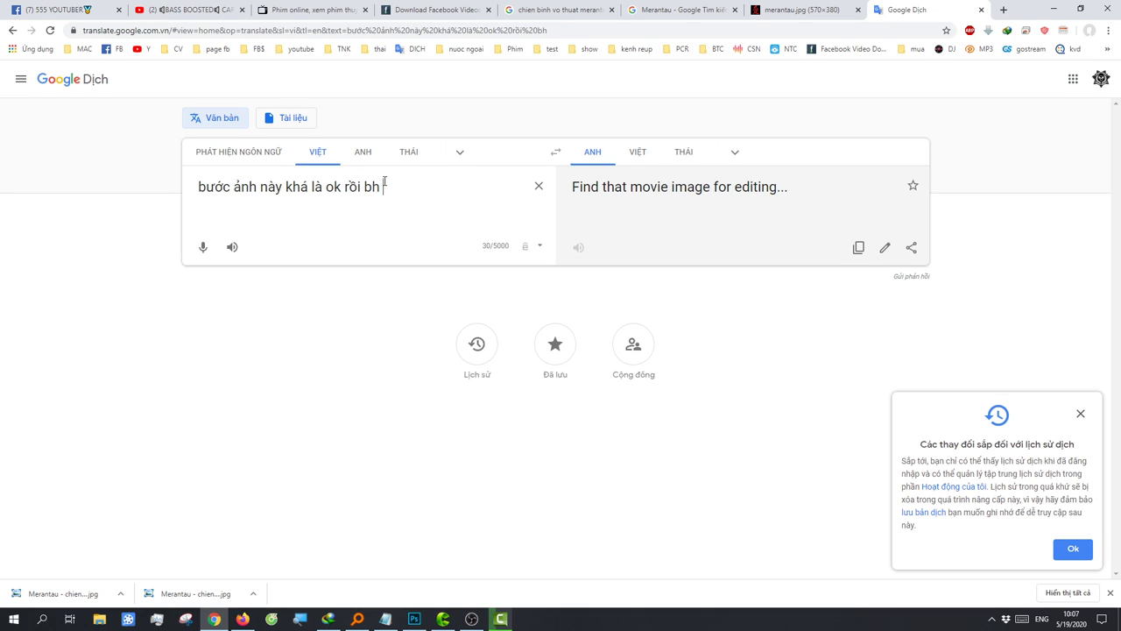
{"action": "type", "text": " ,"}
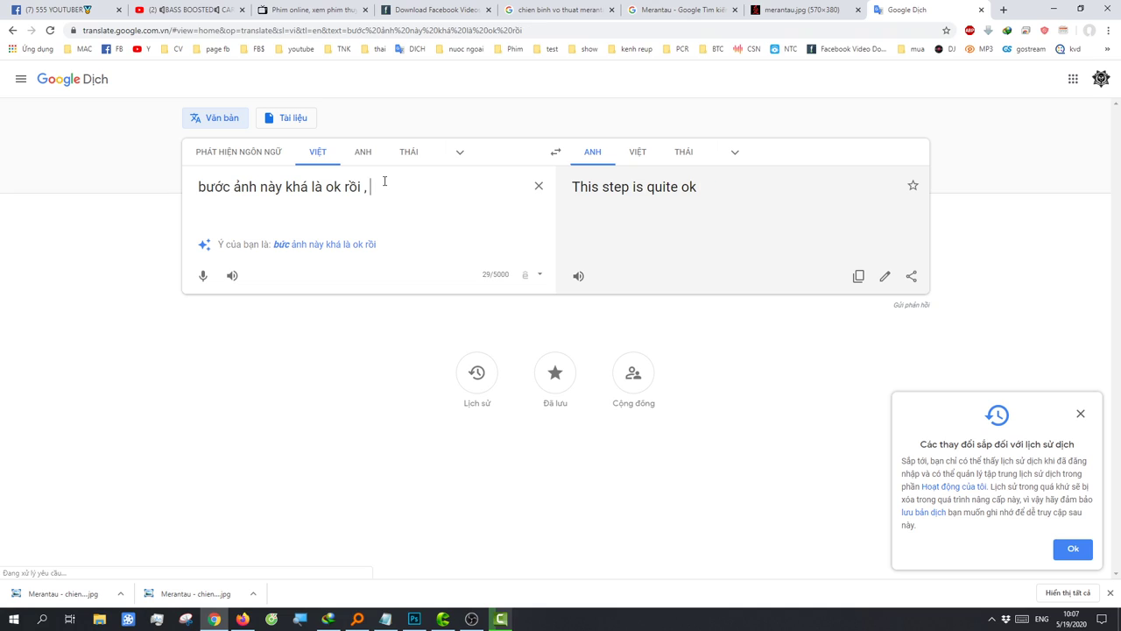
{"action": "type", "text": " chỉ cần thêm logo "}
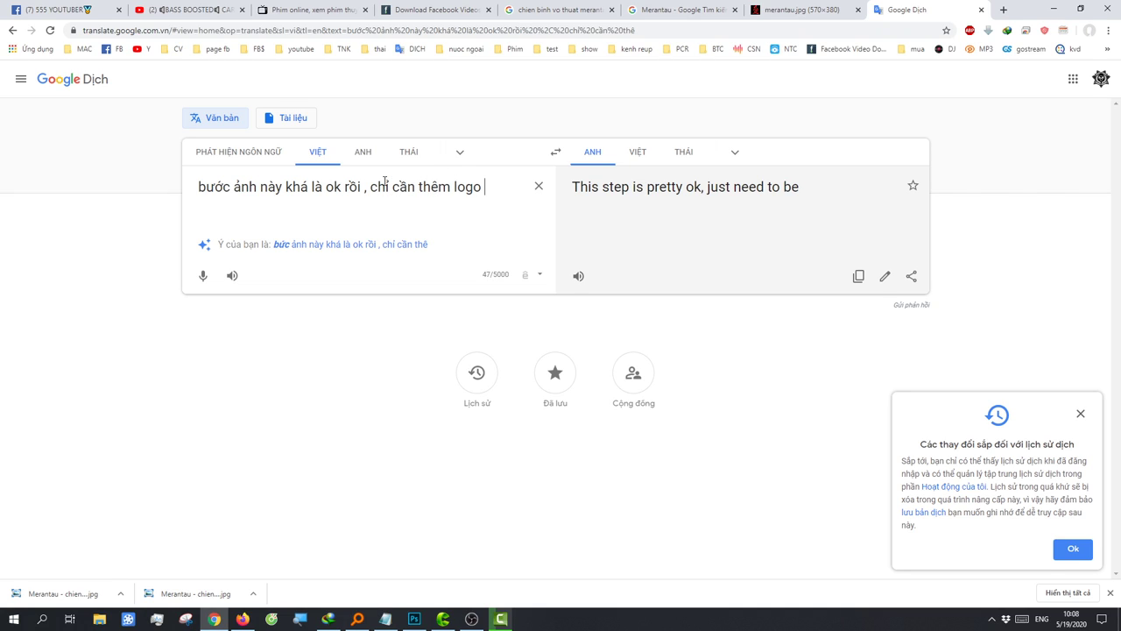
{"action": "type", "text": "vào nữa la"}
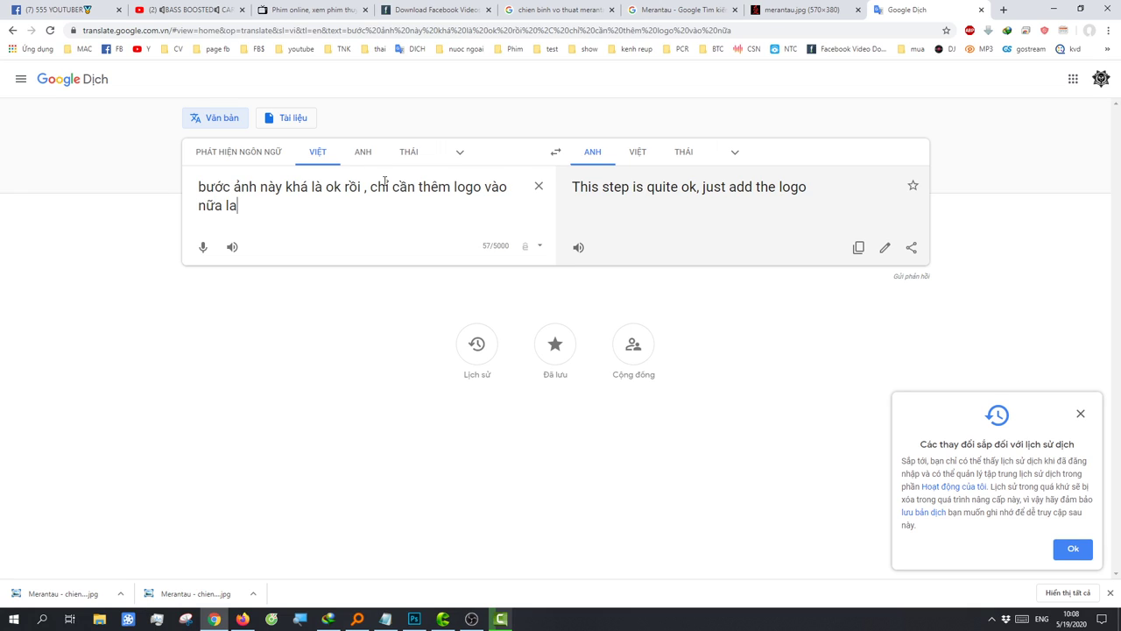
{"action": "key", "text": "BackSpace"}
{"action": "type", "text": "à xong"}
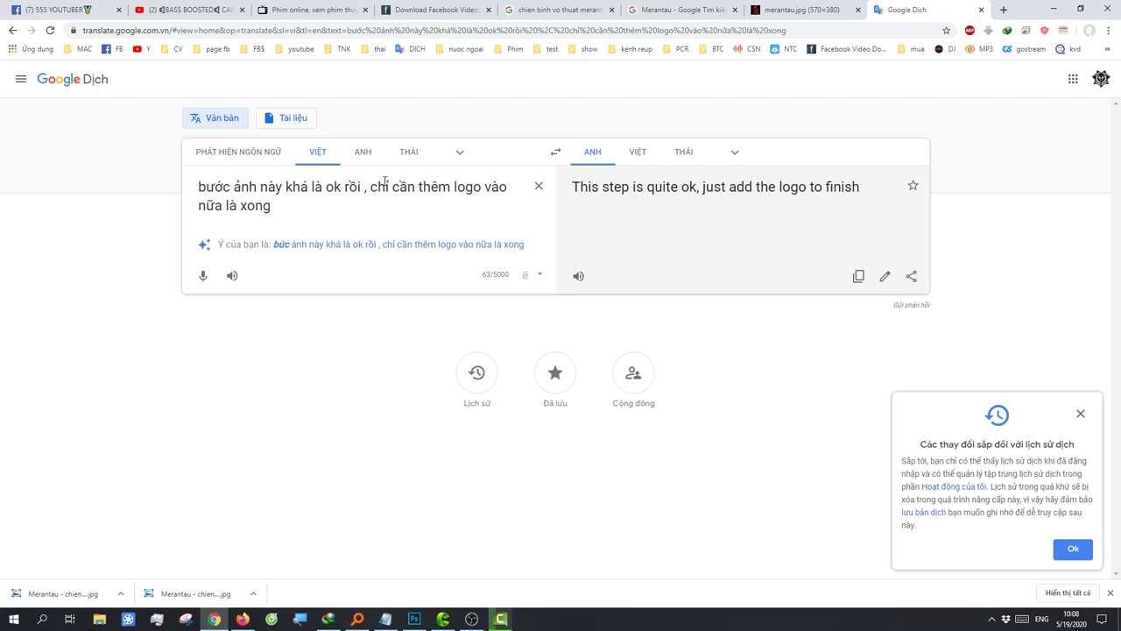
{"action": "left_click", "coordinate": [382, 245]}
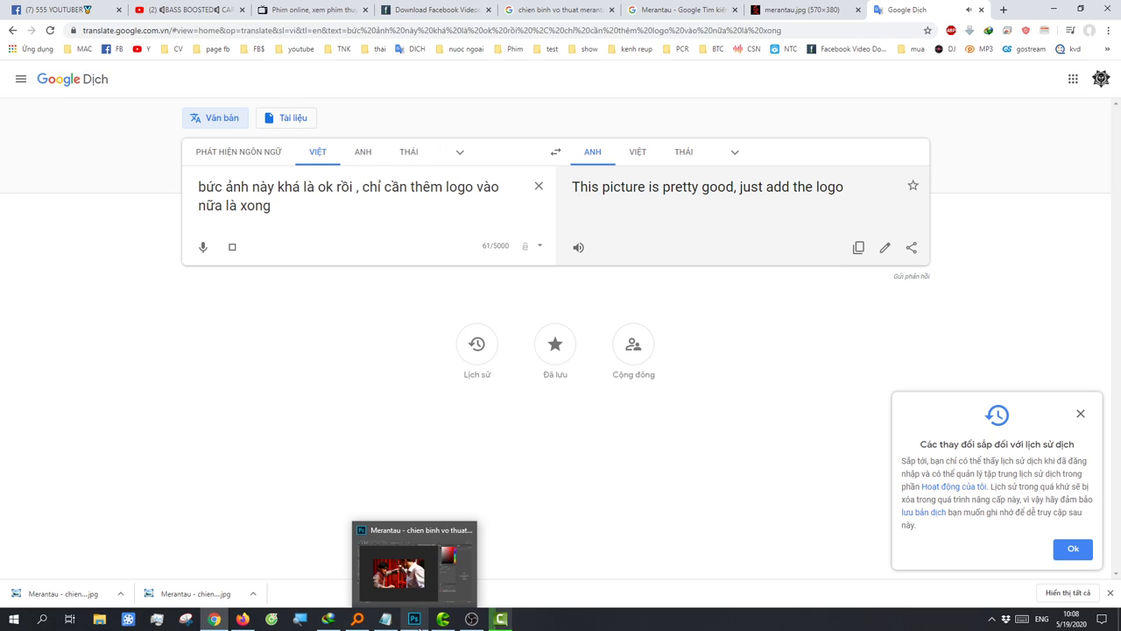
{"action": "left_click", "coordinate": [414, 618]}
Step: Paste the VP logo into the red-container still, shrink it, and place it top-right
{"action": "left_click", "coordinate": [443, 45]}
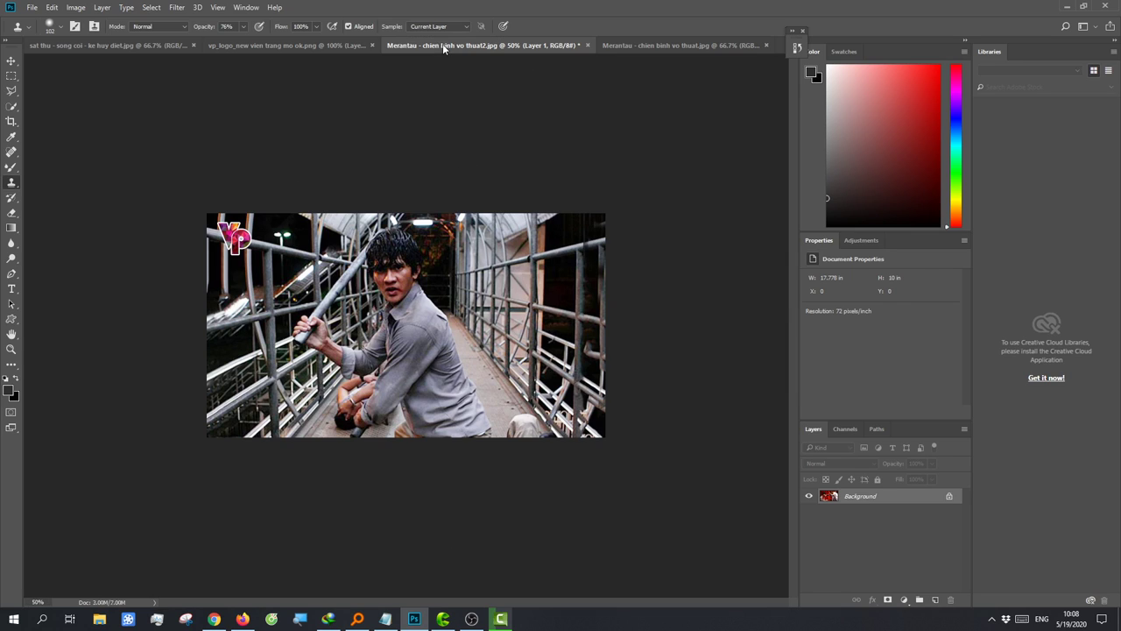
{"action": "left_click", "coordinate": [302, 45]}
{"action": "left_click", "coordinate": [679, 45]}
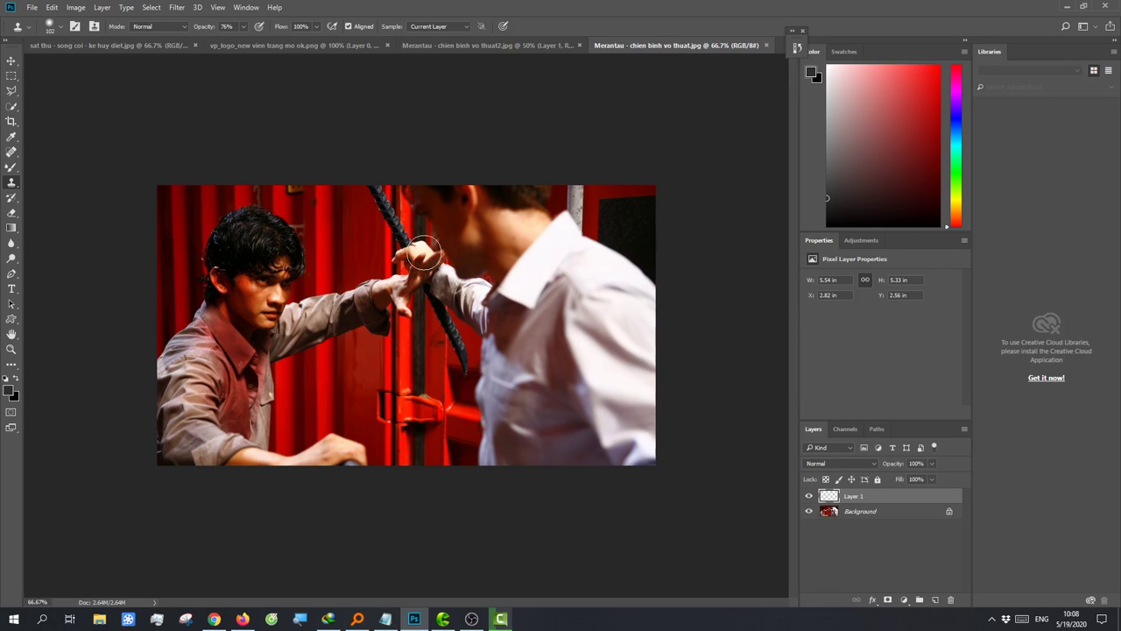
{"action": "key", "text": "ctrl+v"}
{"action": "key", "text": "ctrl+t"}
{"action": "mouse_move", "coordinate": [486, 250]}
{"action": "left_mouse_down"}
{"action": "mouse_move", "coordinate": [375, 358]}
{"action": "mouse_move", "coordinate": [540, 259]}
{"action": "mouse_move", "coordinate": [184, 448]}
{"action": "mouse_move", "coordinate": [624, 216]}
{"action": "left_mouse_up"}
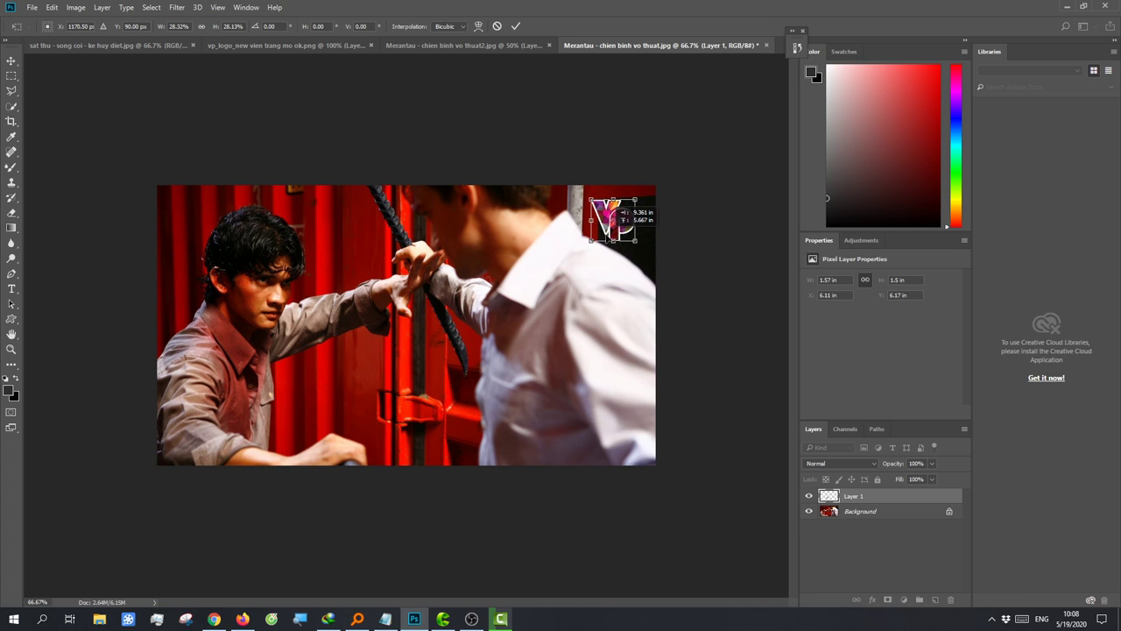
{"action": "left_click_drag", "start_coordinate": [624, 217], "coordinate": [610, 215]}
{"action": "key", "text": "Return"}
Step: Cycle through the clone, crop and spot-healing tools and view the photo at actual size
{"action": "key", "text": "s"}
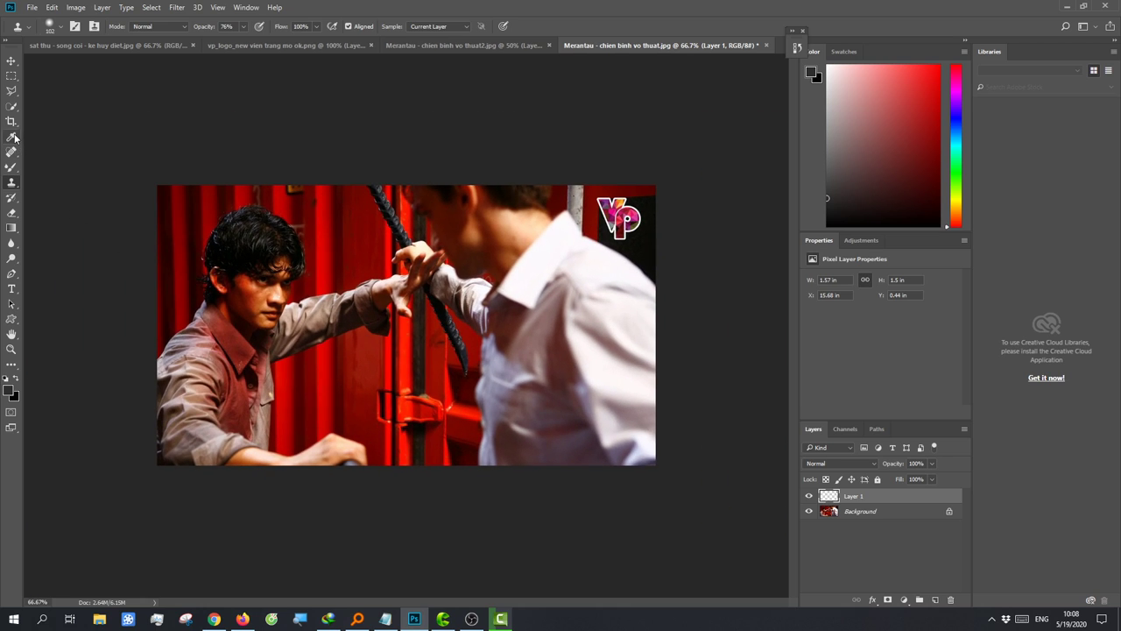
{"action": "left_click", "coordinate": [12, 120]}
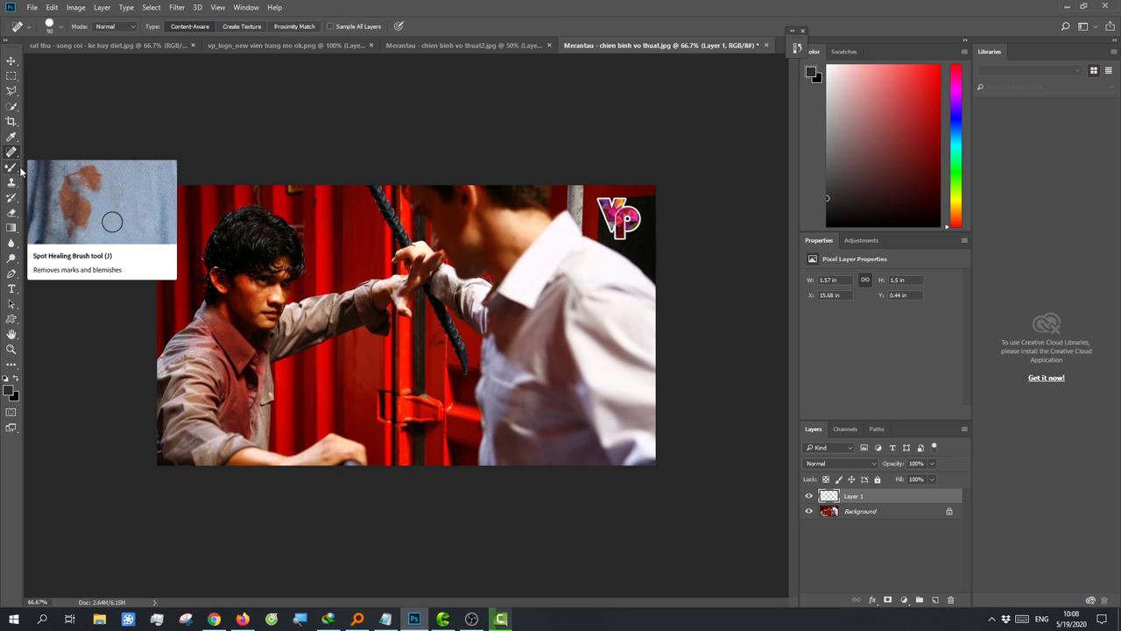
{"action": "left_click", "coordinate": [12, 151]}
{"action": "key", "text": "ctrl+1"}
{"action": "scroll", "coordinate": [360, 370], "scroll_direction": "up", "scroll_amount": 1}
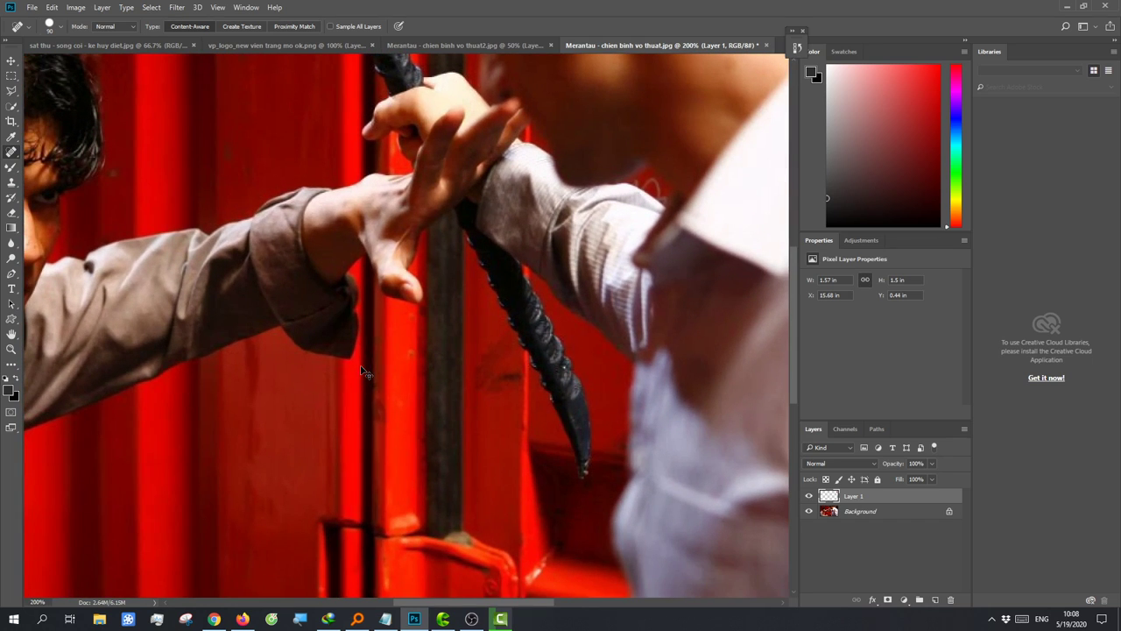
{"action": "scroll", "coordinate": [360, 371], "scroll_direction": "down", "scroll_amount": 2}
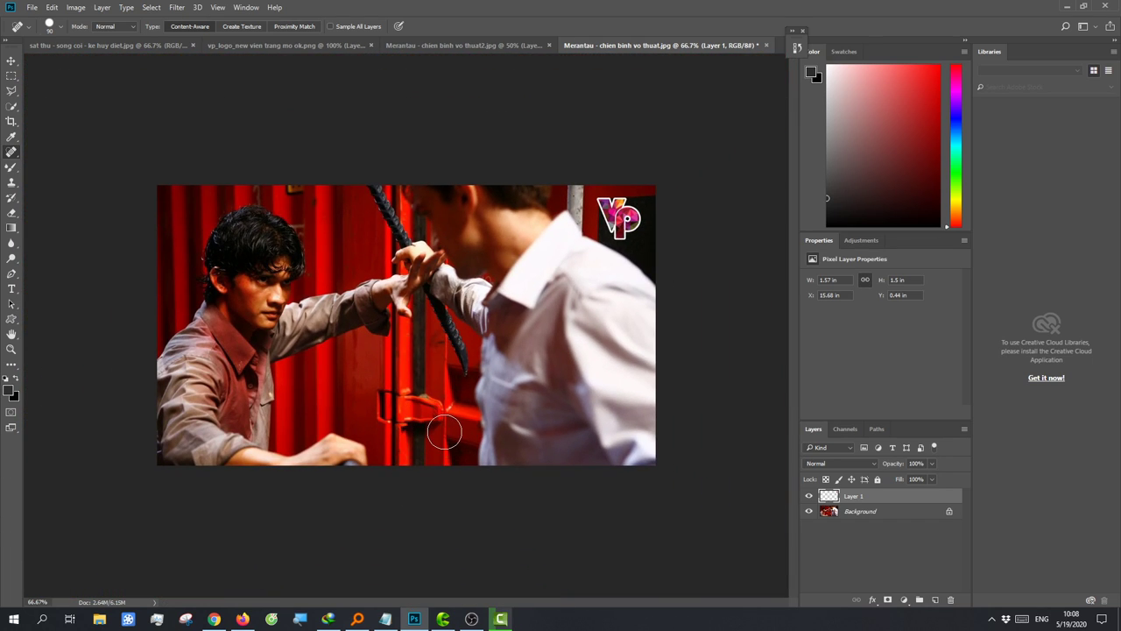
Step: Add a Vibrance adjustment layer with initial vibrance and saturation values
{"action": "left_click", "coordinate": [906, 600]}
{"action": "left_click", "coordinate": [938, 445]}
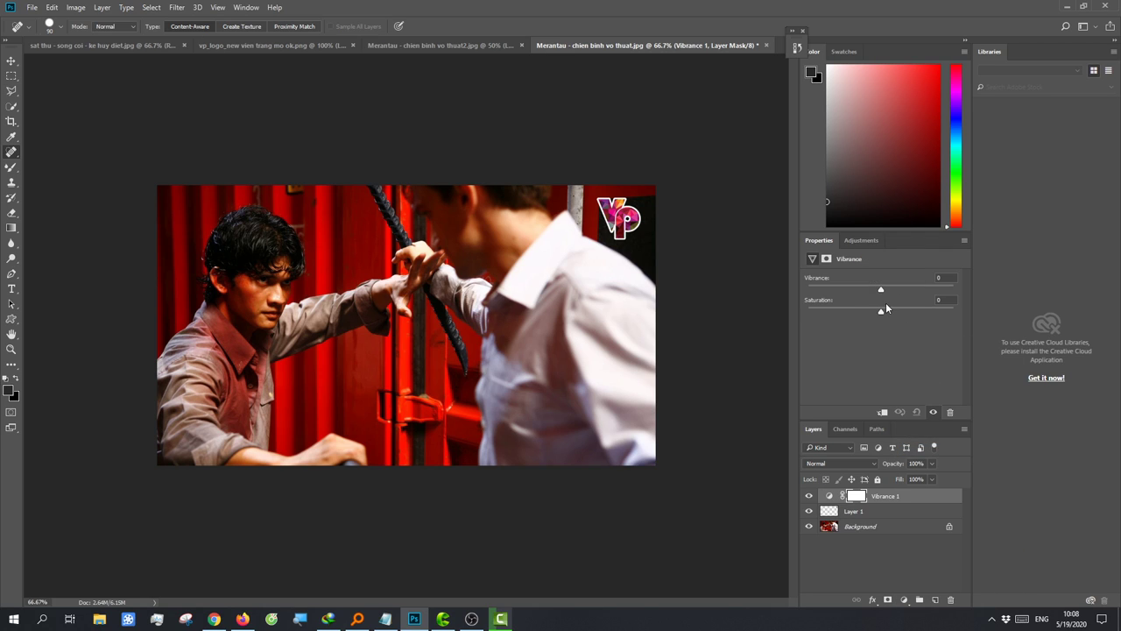
{"action": "left_click_drag", "start_coordinate": [881, 312], "coordinate": [876, 313]}
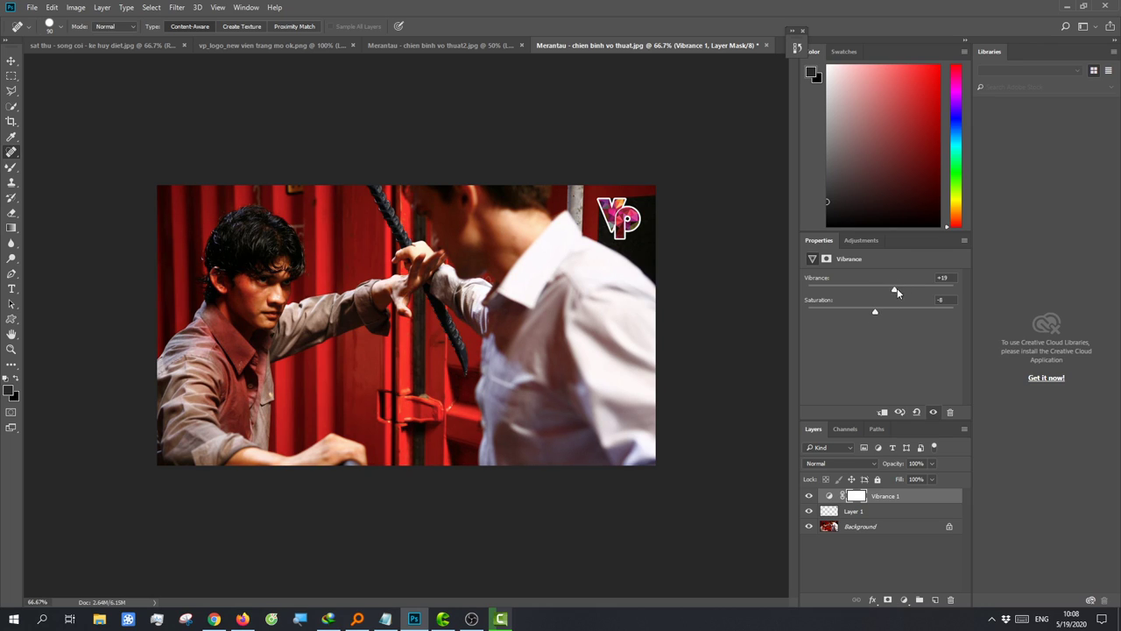
{"action": "left_click_drag", "start_coordinate": [918, 290], "coordinate": [911, 290]}
{"action": "left_click", "coordinate": [810, 496]}
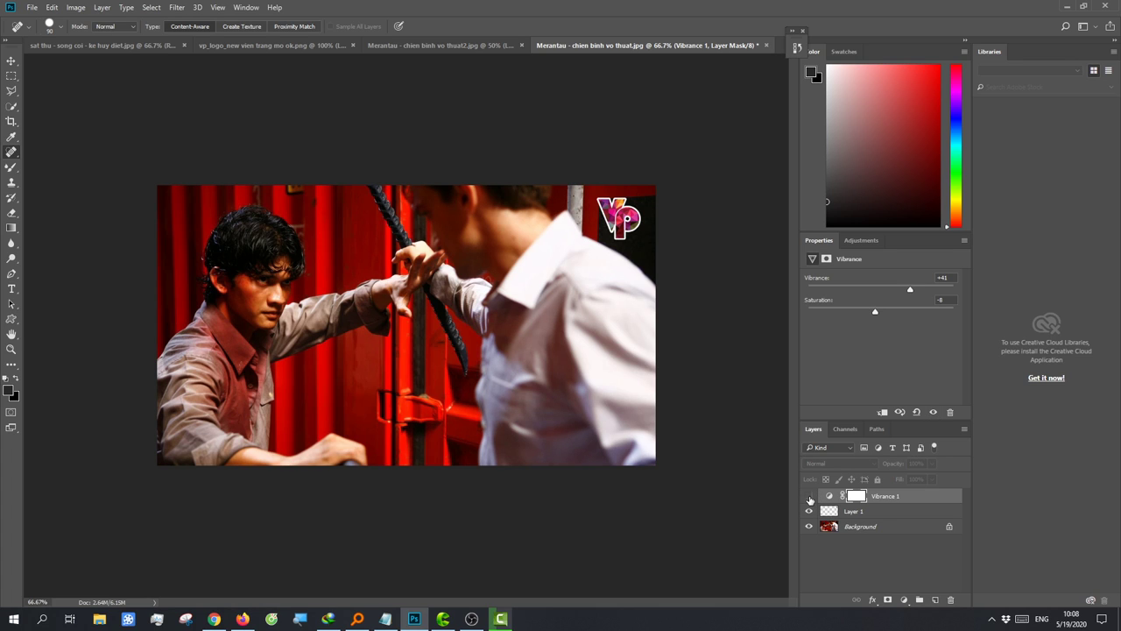
{"action": "left_click", "coordinate": [810, 497]}
Step: Compare the still with and without the Vibrance layer at different zoom levels
{"action": "key", "text": "ctrl+minus"}
{"action": "key", "text": "ctrl+minus"}
{"action": "key", "text": "ctrl+minus"}
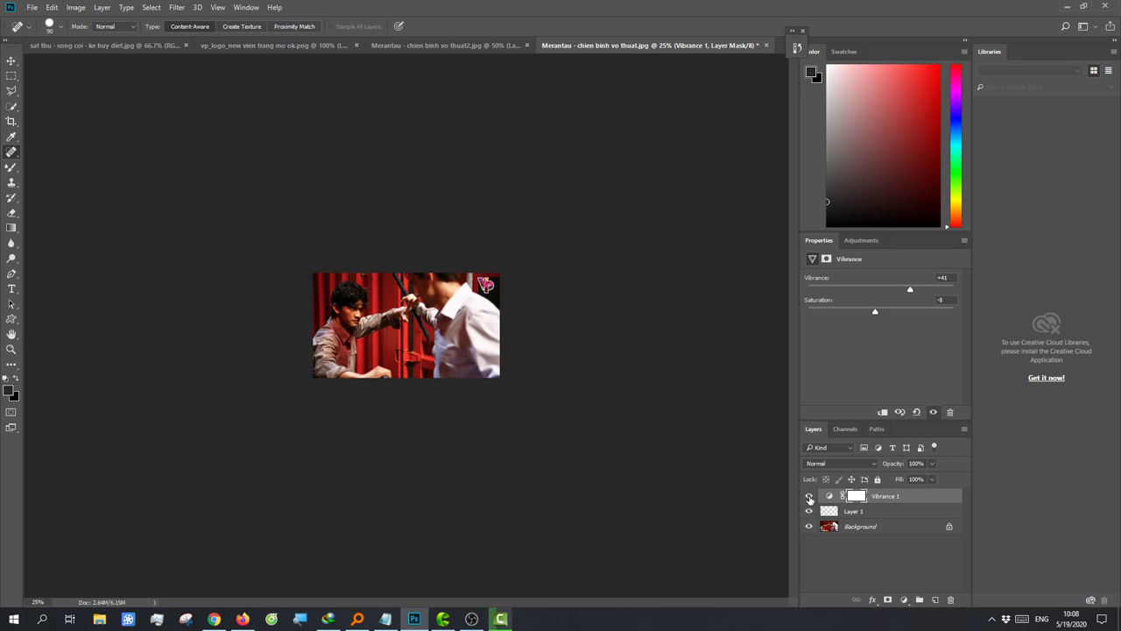
{"action": "left_click", "coordinate": [810, 497]}
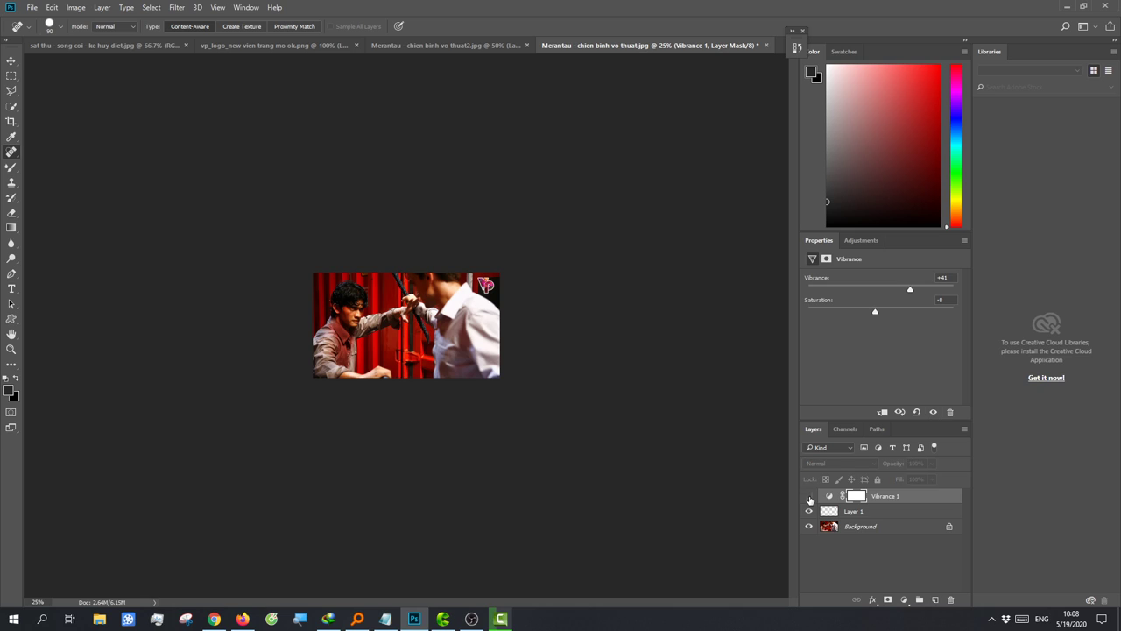
{"action": "left_click", "coordinate": [810, 497]}
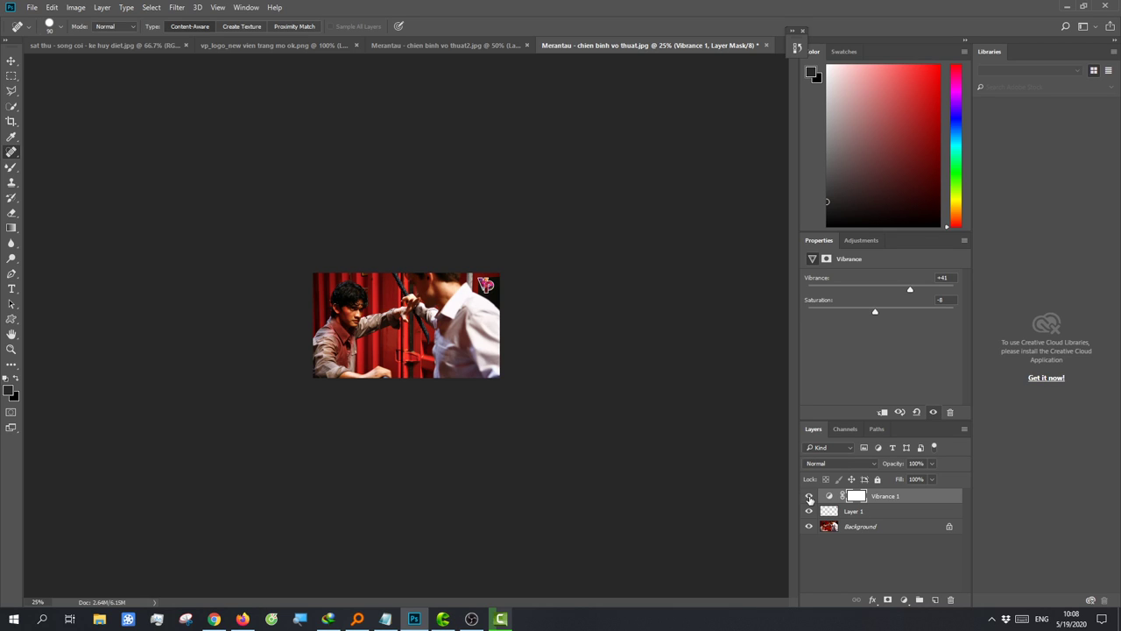
{"action": "left_click", "coordinate": [809, 496]}
{"action": "left_click", "coordinate": [810, 497]}
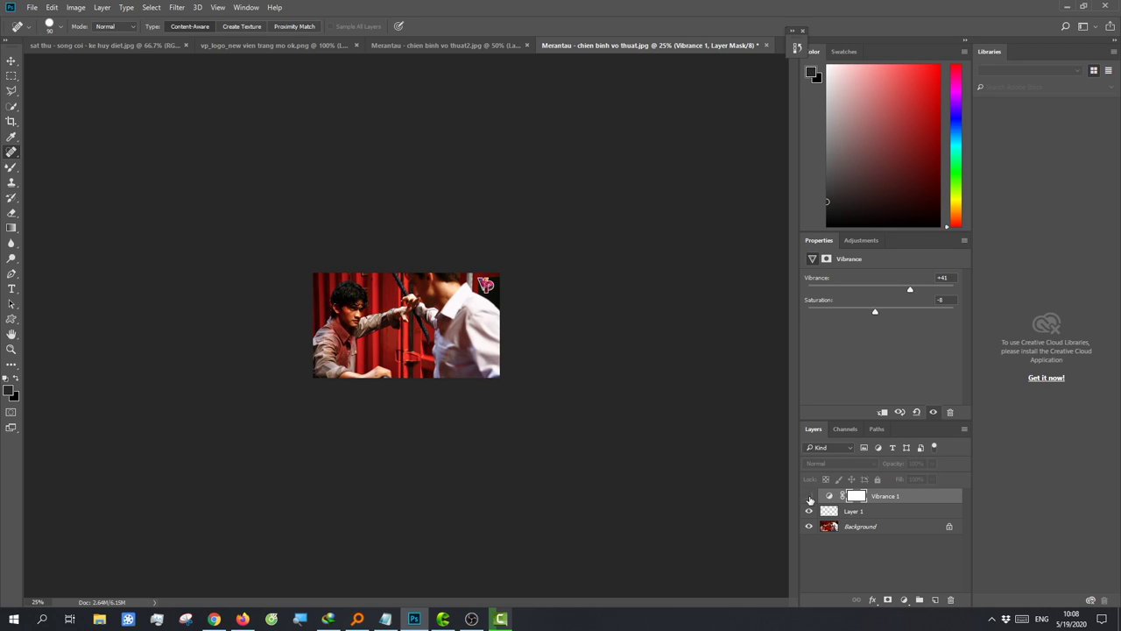
{"action": "left_click", "coordinate": [809, 497]}
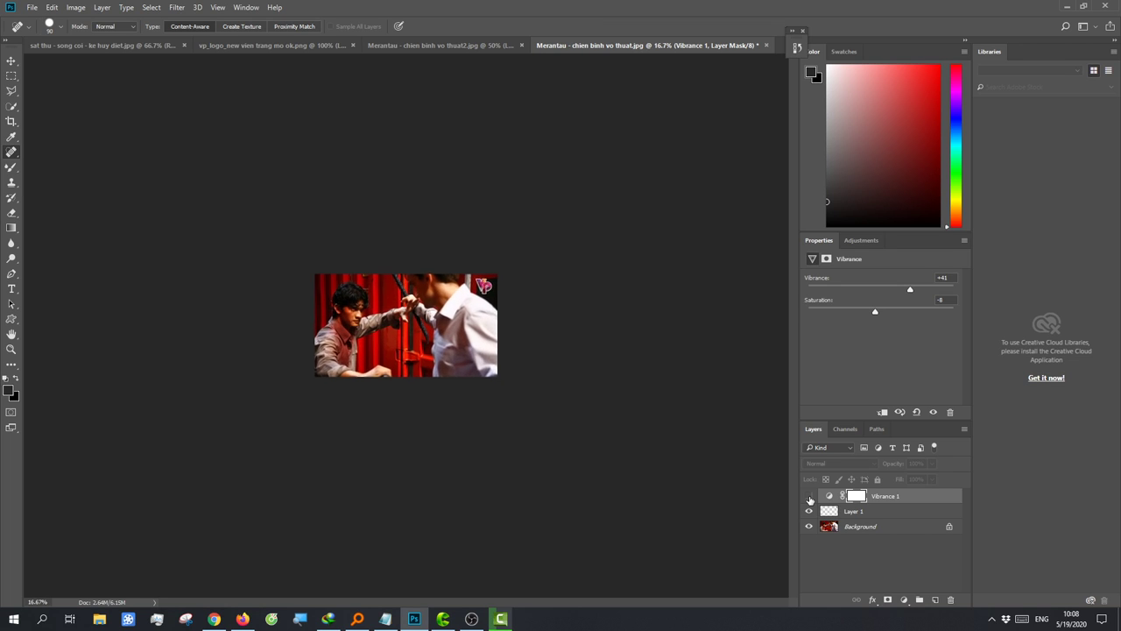
{"action": "key", "text": "ctrl+plus"}
{"action": "key", "text": "ctrl+plus"}
{"action": "key", "text": "ctrl+minus"}
{"action": "key", "text": "ctrl+minus"}
{"action": "left_click", "coordinate": [809, 497]}
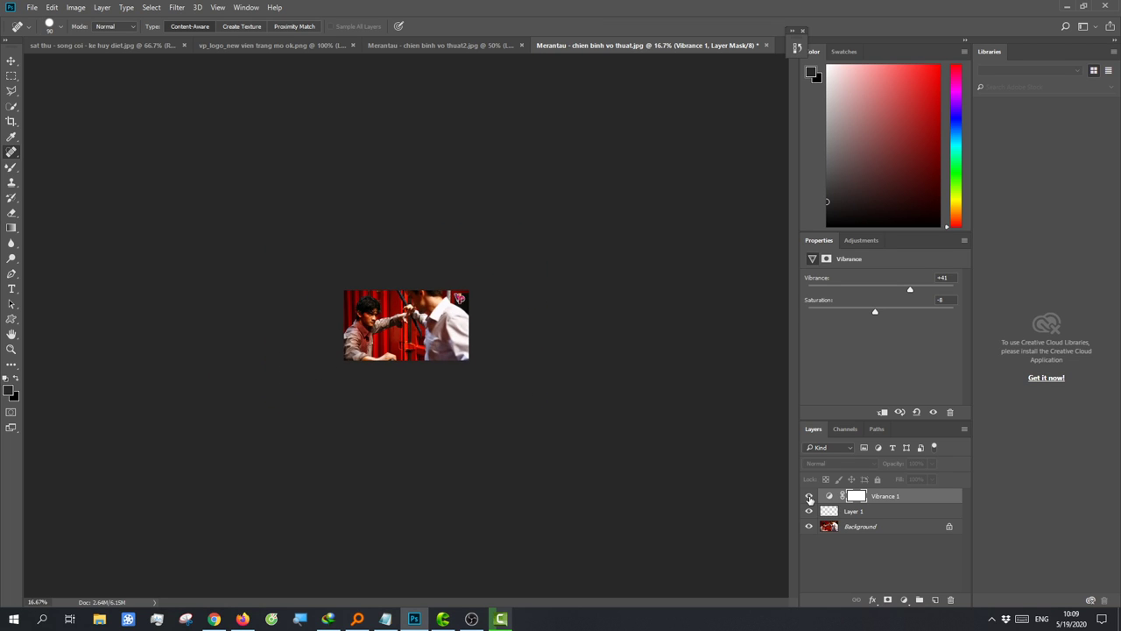
{"action": "key", "text": "ctrl+plus"}
{"action": "key", "text": "ctrl+plus"}
{"action": "key", "text": "ctrl+plus"}
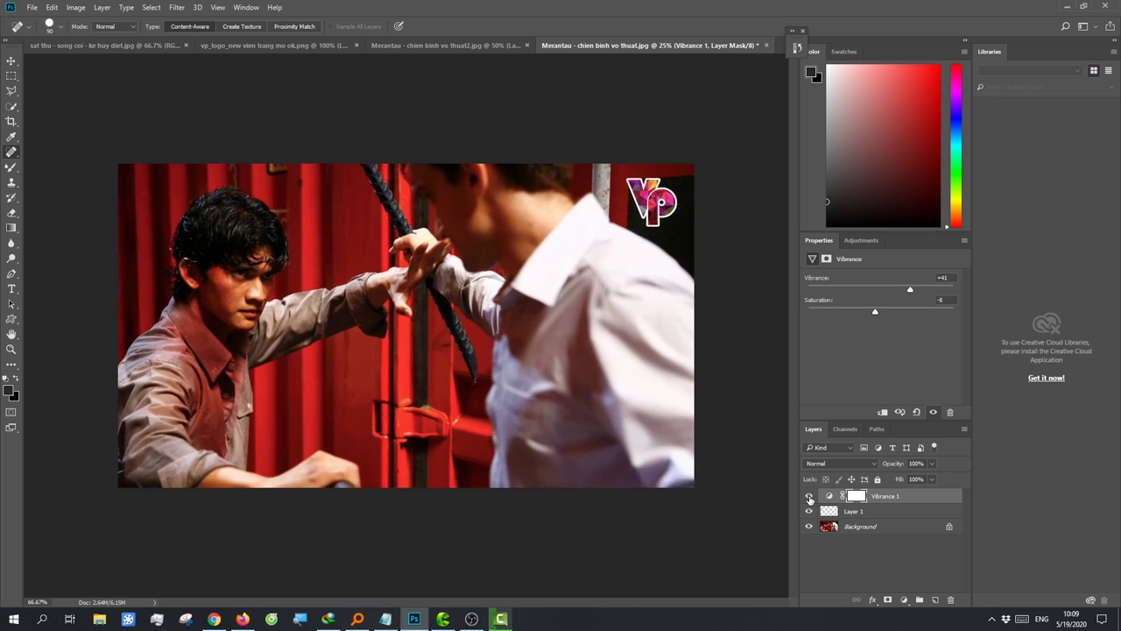
{"action": "key", "text": "ctrl+minus"}
{"action": "key", "text": "ctrl+minus"}
{"action": "left_click", "coordinate": [810, 497]}
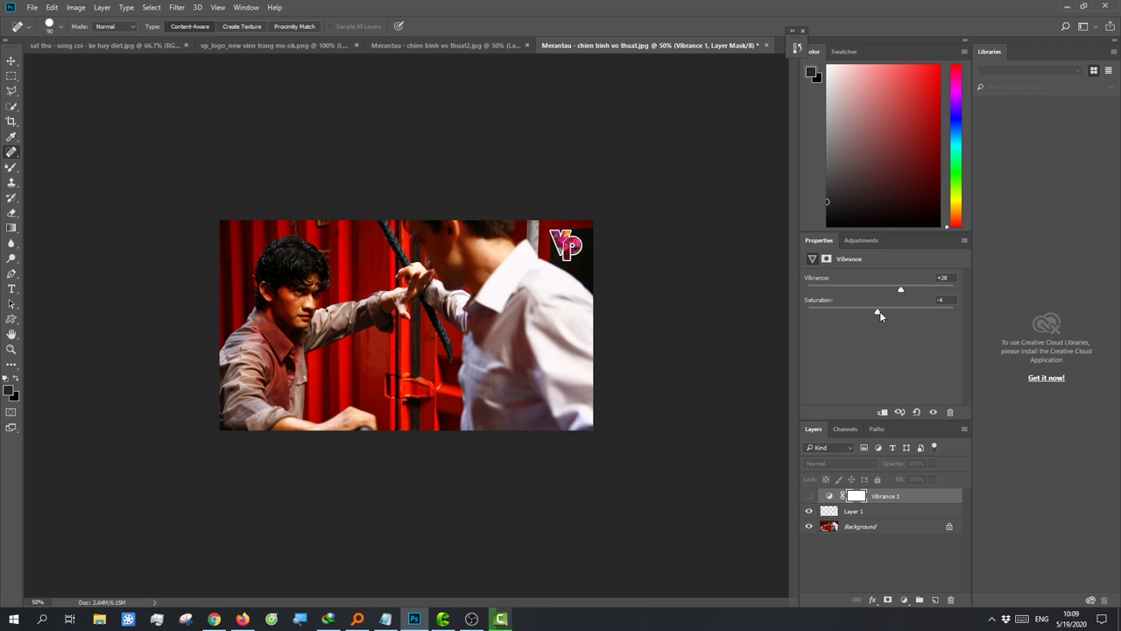
Step: Nudge saturation up slightly, then check the photo with the logo and vibrance layers hidden and shown
{"action": "left_click_drag", "start_coordinate": [878, 314], "coordinate": [883, 314]}
{"action": "key", "text": "ctrl+minus"}
{"action": "left_click", "coordinate": [809, 497]}
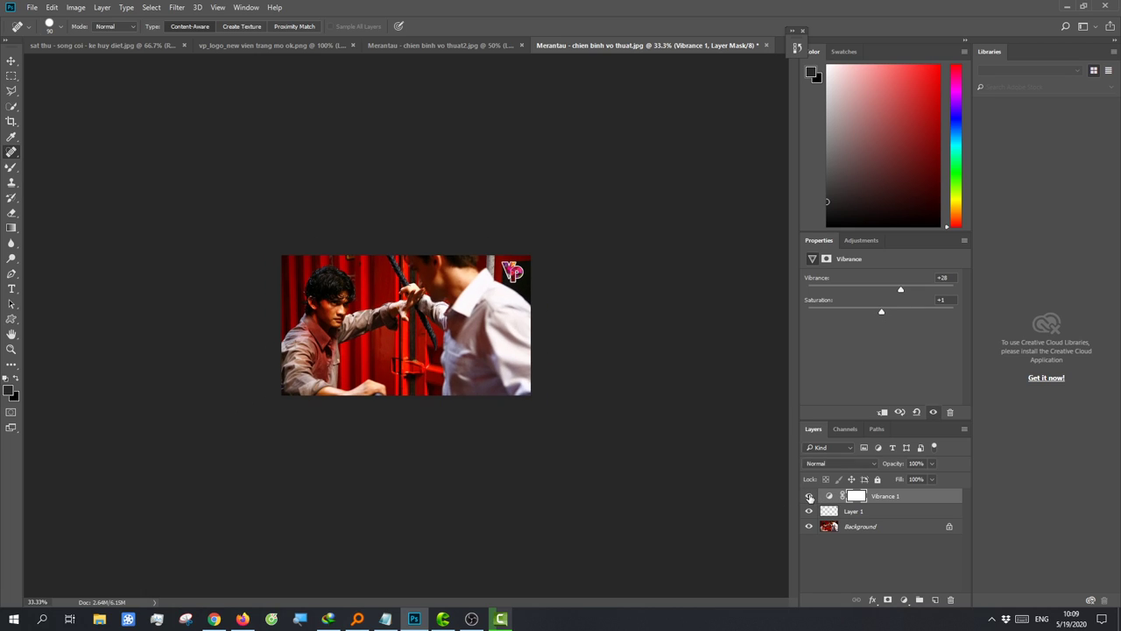
{"action": "left_click", "coordinate": [809, 497]}
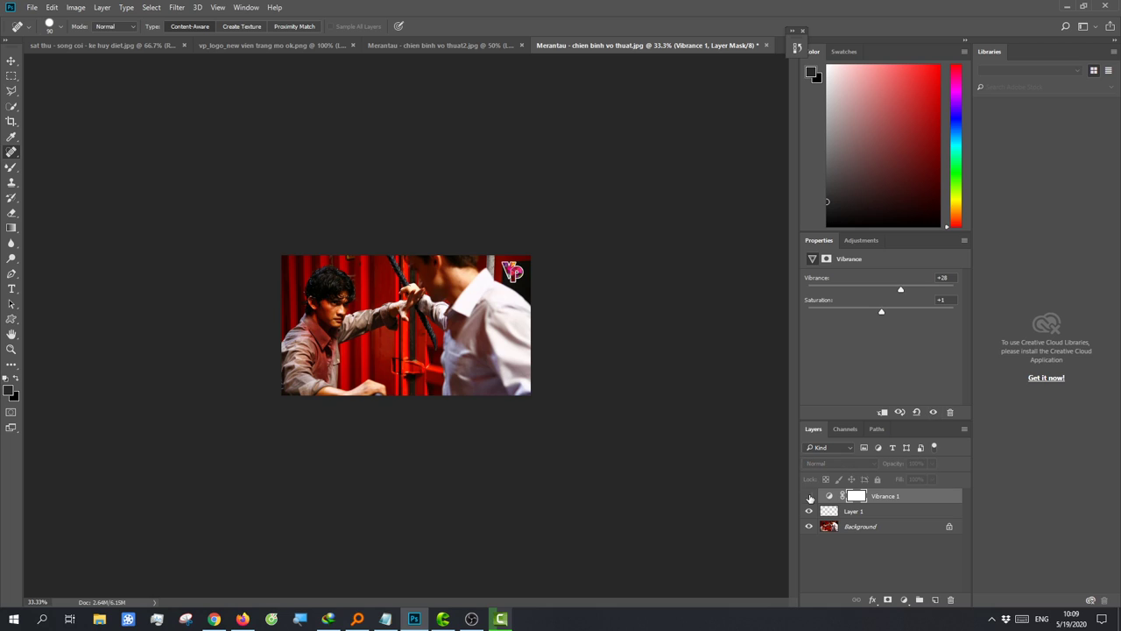
{"action": "left_click", "coordinate": [809, 511]}
{"action": "left_click", "coordinate": [810, 497]}
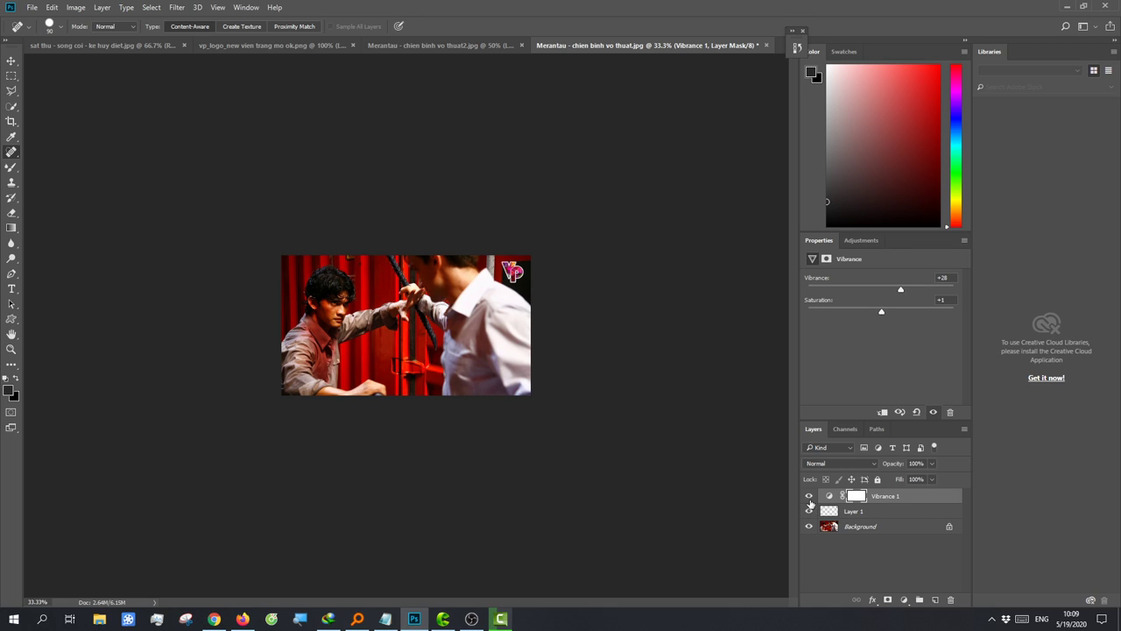
{"action": "left_click", "coordinate": [810, 501]}
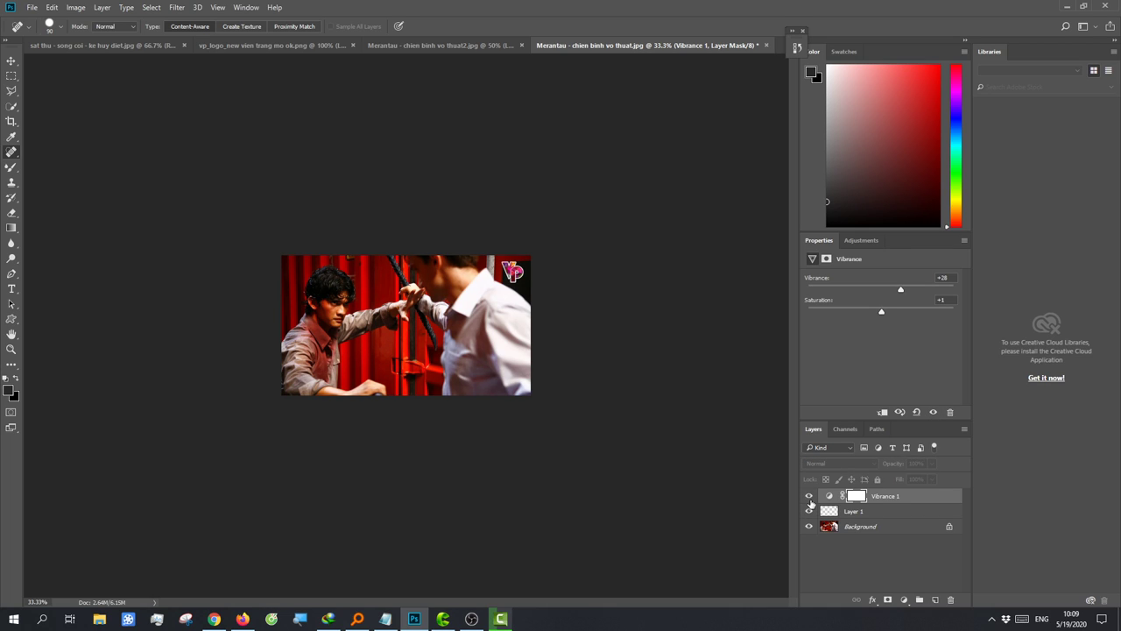
{"action": "left_click", "coordinate": [809, 499]}
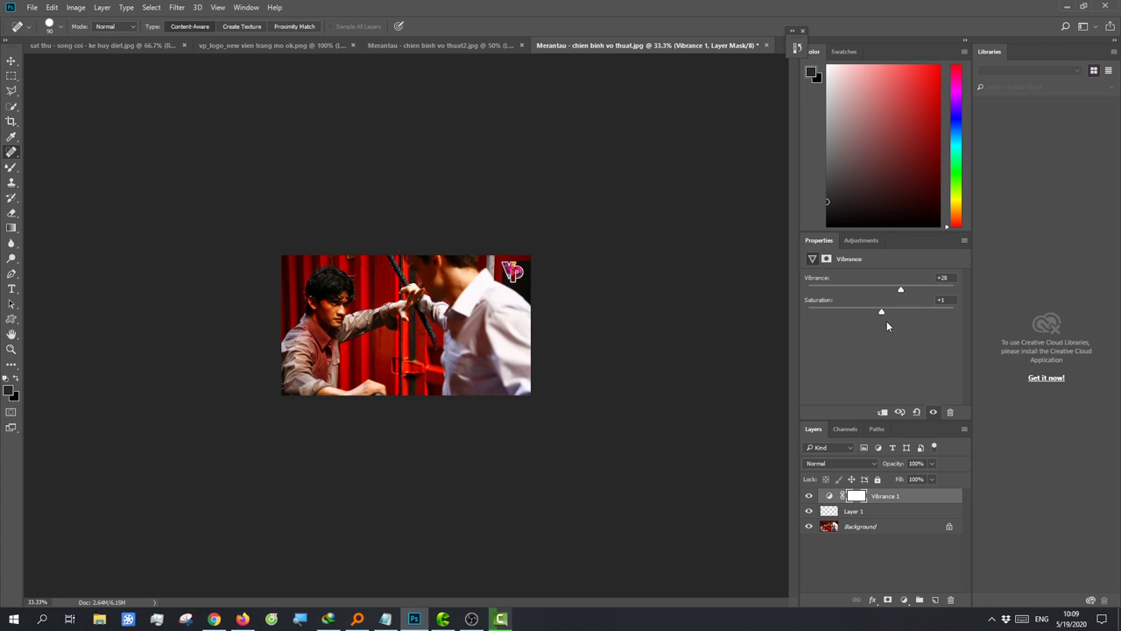
Step: Settle the Vibrance at +28 vibrance and -5 saturation and recheck the logo and adjustment
{"action": "left_click_drag", "start_coordinate": [881, 314], "coordinate": [878, 313]}
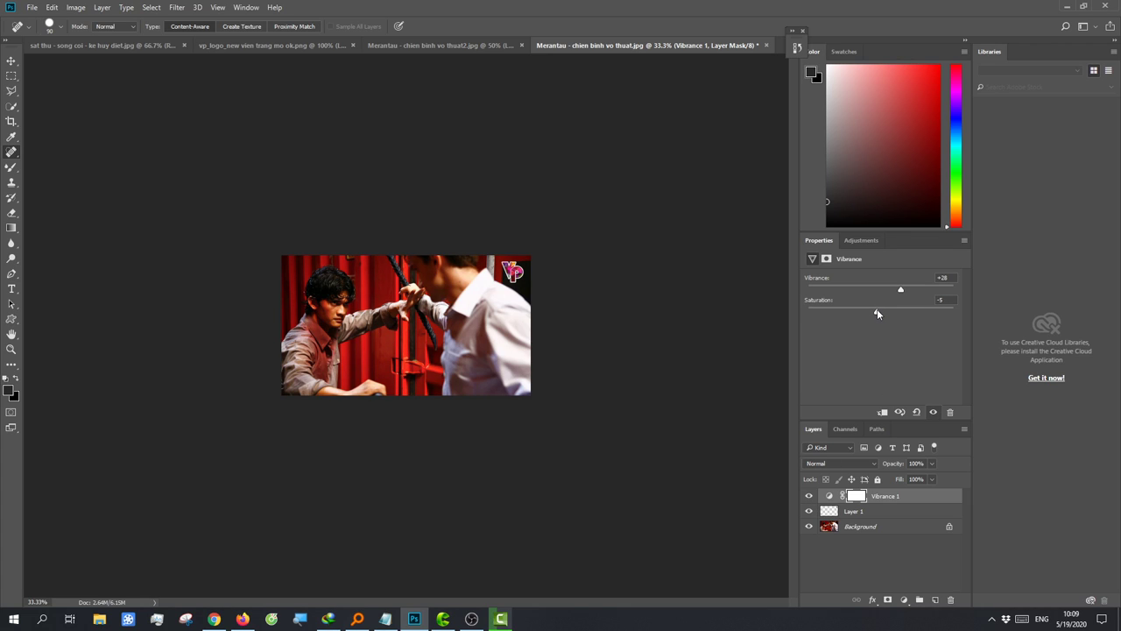
{"action": "left_click", "coordinate": [807, 496]}
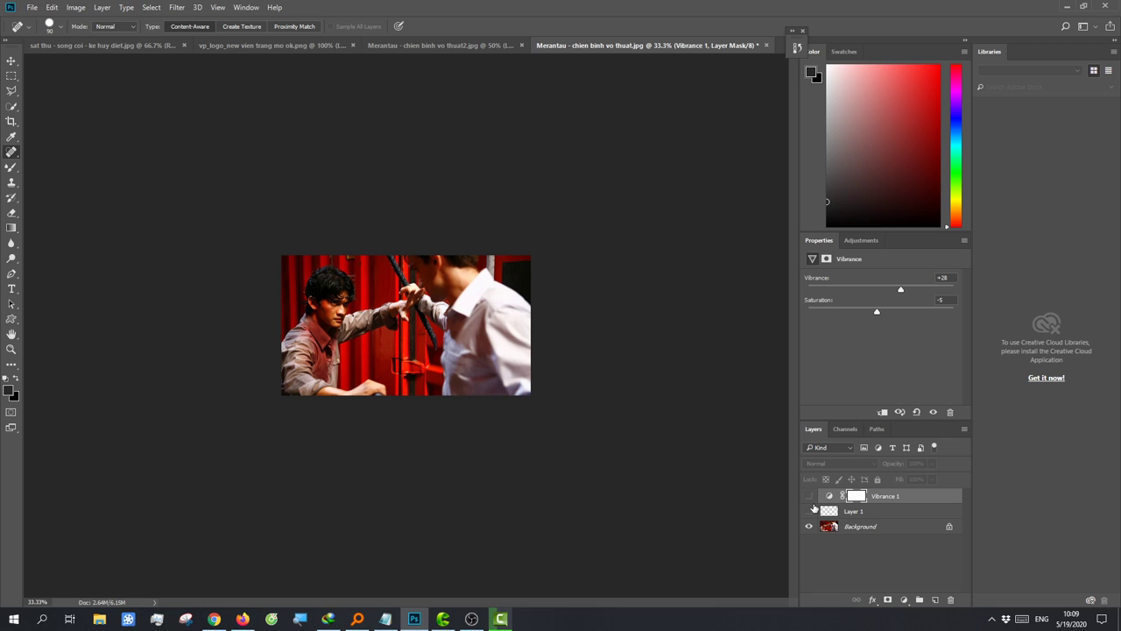
{"action": "left_click", "coordinate": [810, 495]}
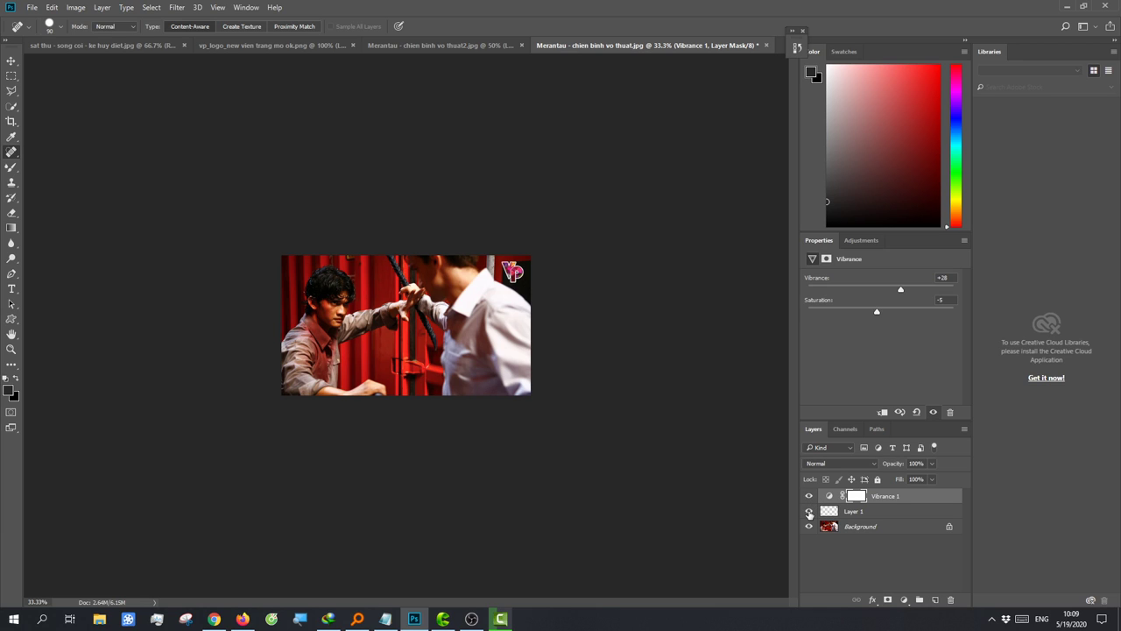
{"action": "scroll", "coordinate": [346, 225], "scroll_direction": "down", "scroll_amount": 1}
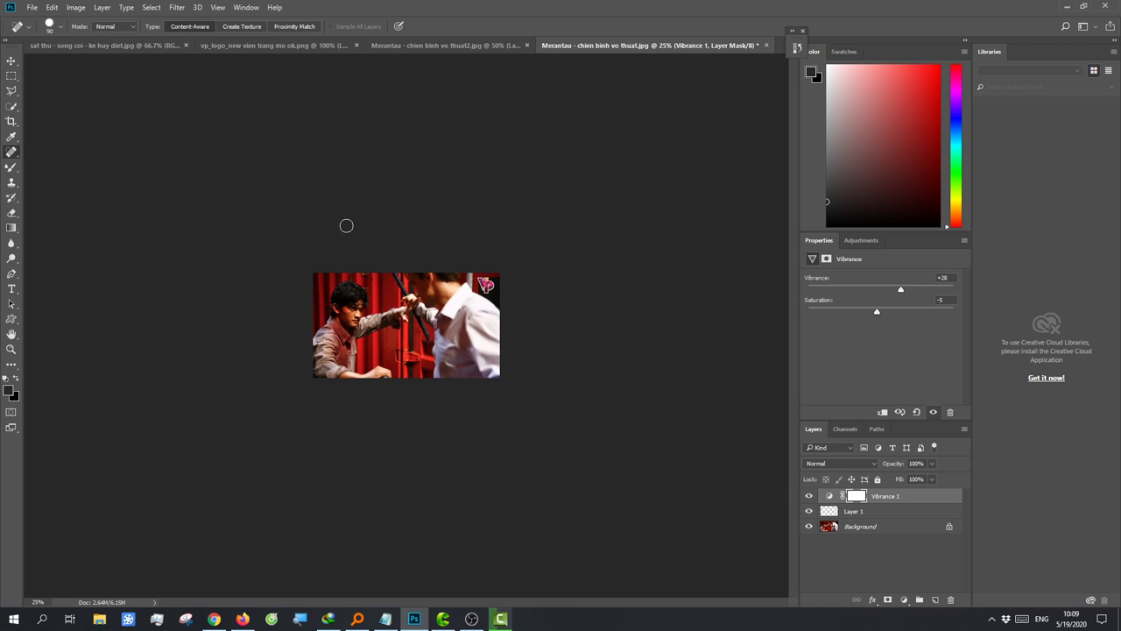
{"action": "scroll", "coordinate": [354, 237], "scroll_direction": "up", "scroll_amount": 2}
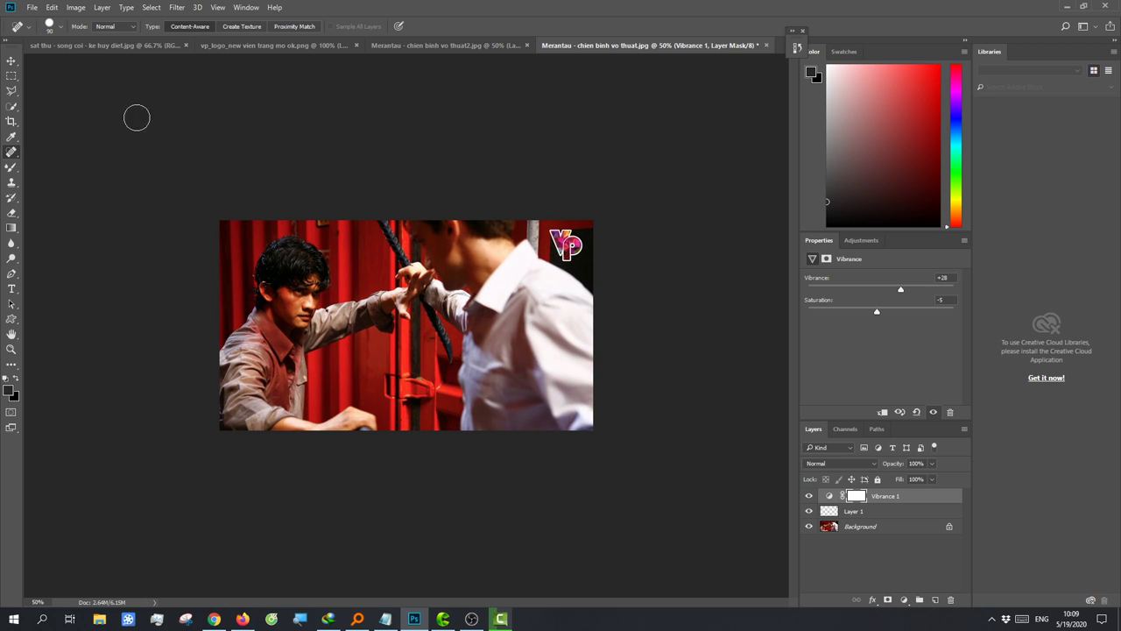
{"action": "left_click", "coordinate": [32, 7]}
Step: Save the still as 'Merantau - chien binh vo thuat.jpg' at maximum JPEG quality, overwriting the old file
{"action": "left_click", "coordinate": [48, 136]}
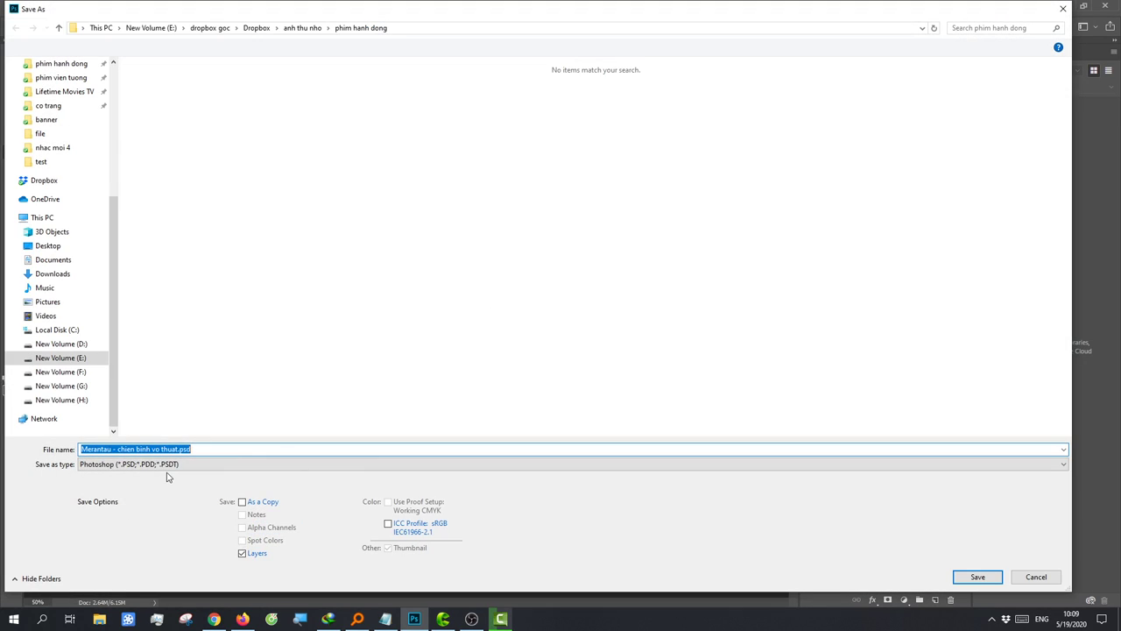
{"action": "left_click", "coordinate": [168, 465]}
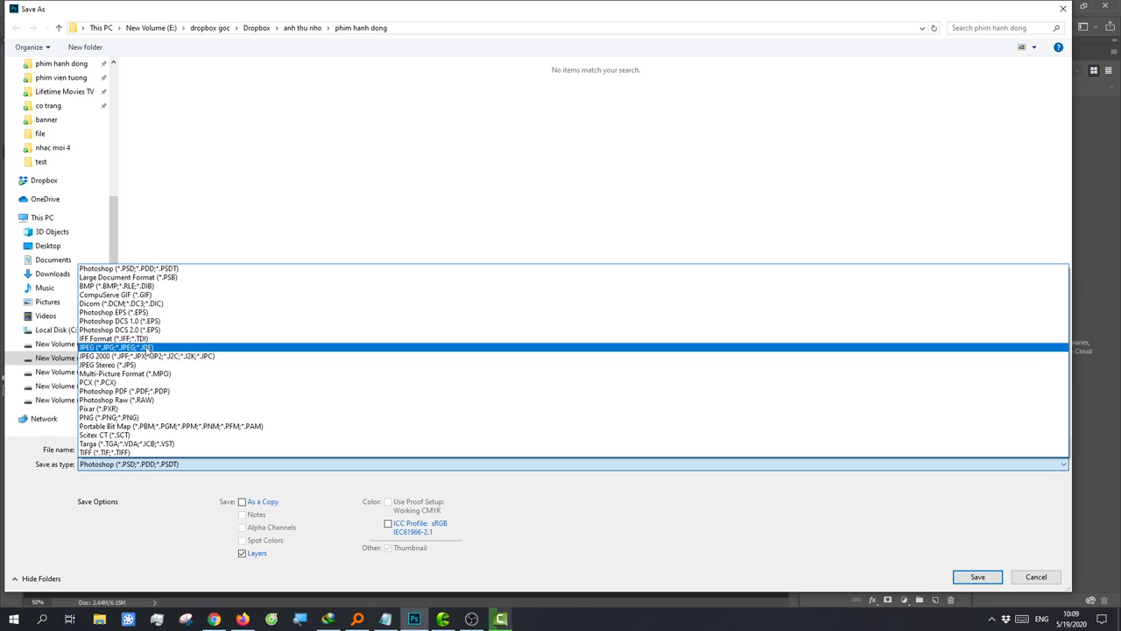
{"action": "left_click", "coordinate": [186, 344]}
{"action": "left_click", "coordinate": [979, 580]}
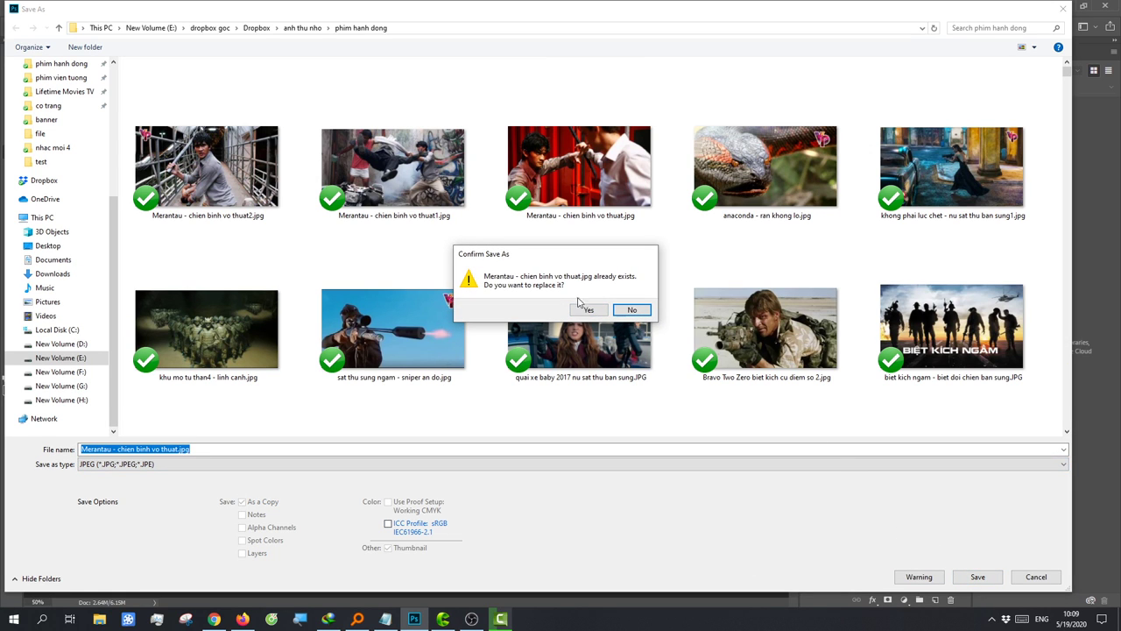
{"action": "left_click", "coordinate": [584, 310]}
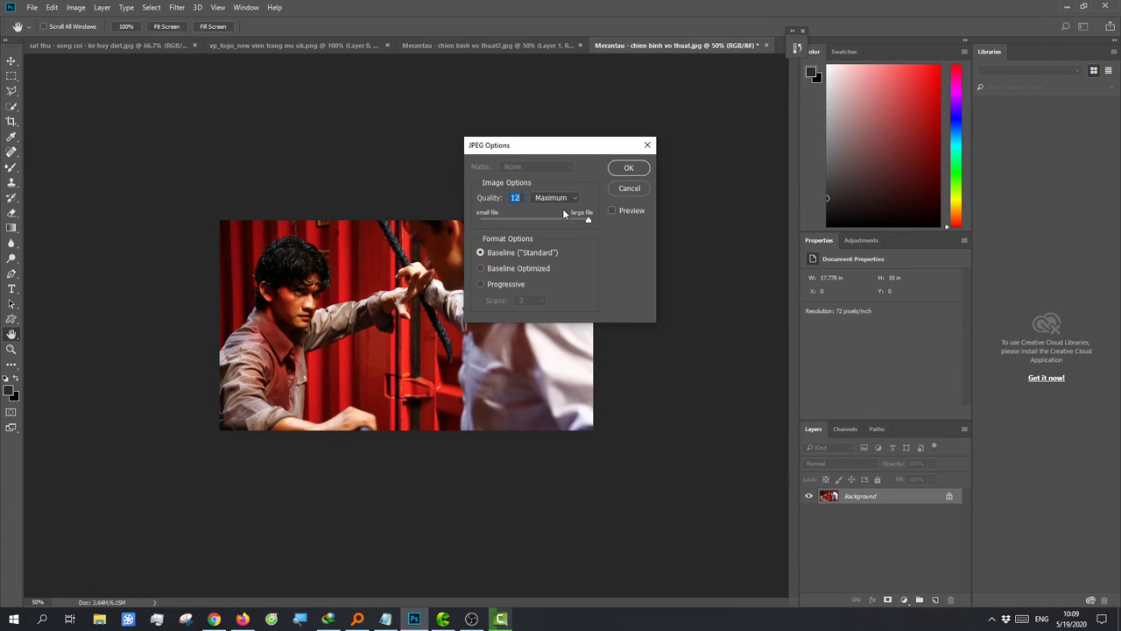
{"action": "left_click", "coordinate": [628, 168]}
Step: Open 'Merantau - chien binh vo thuat1.jpg' as a new document
{"action": "left_click", "coordinate": [31, 7]}
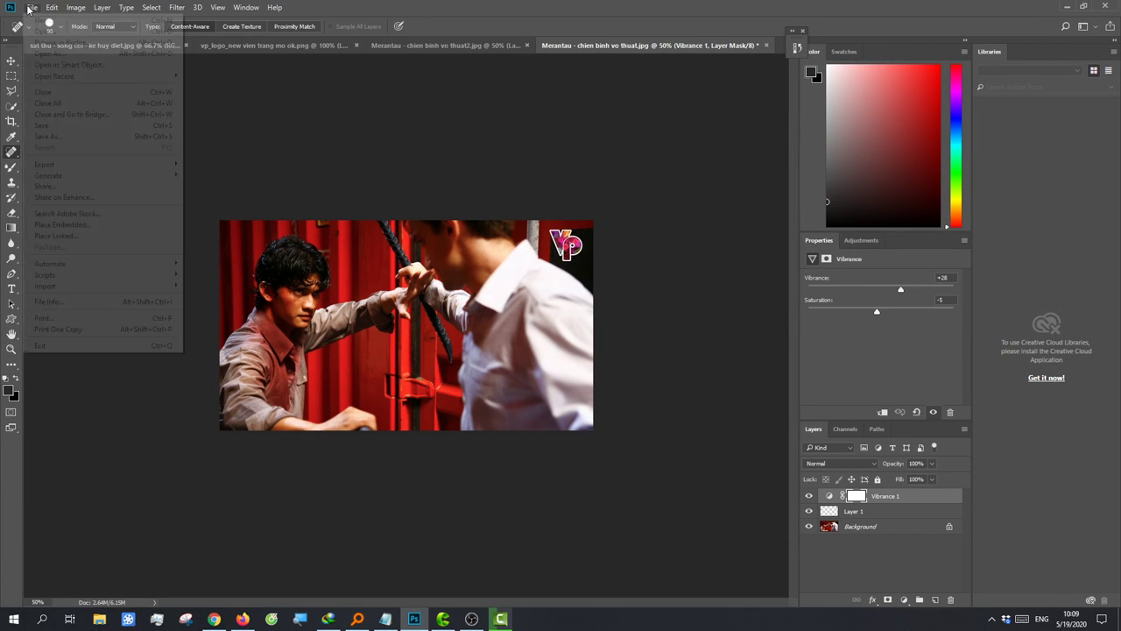
{"action": "left_click", "coordinate": [55, 32]}
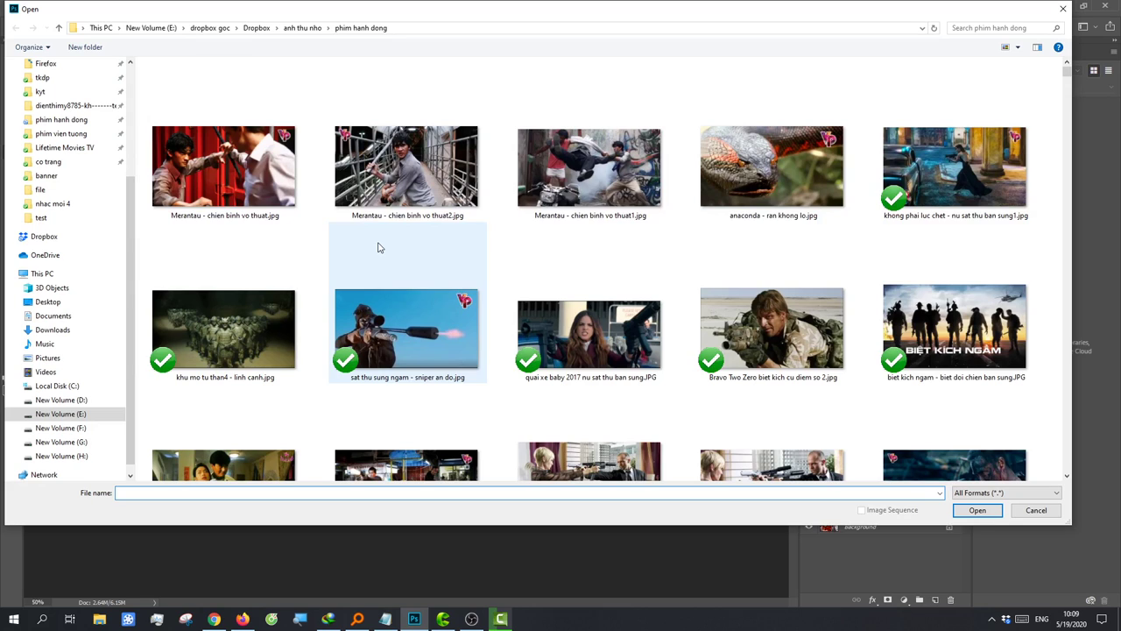
{"action": "left_click", "coordinate": [586, 173]}
{"action": "double_click", "coordinate": [586, 173]}
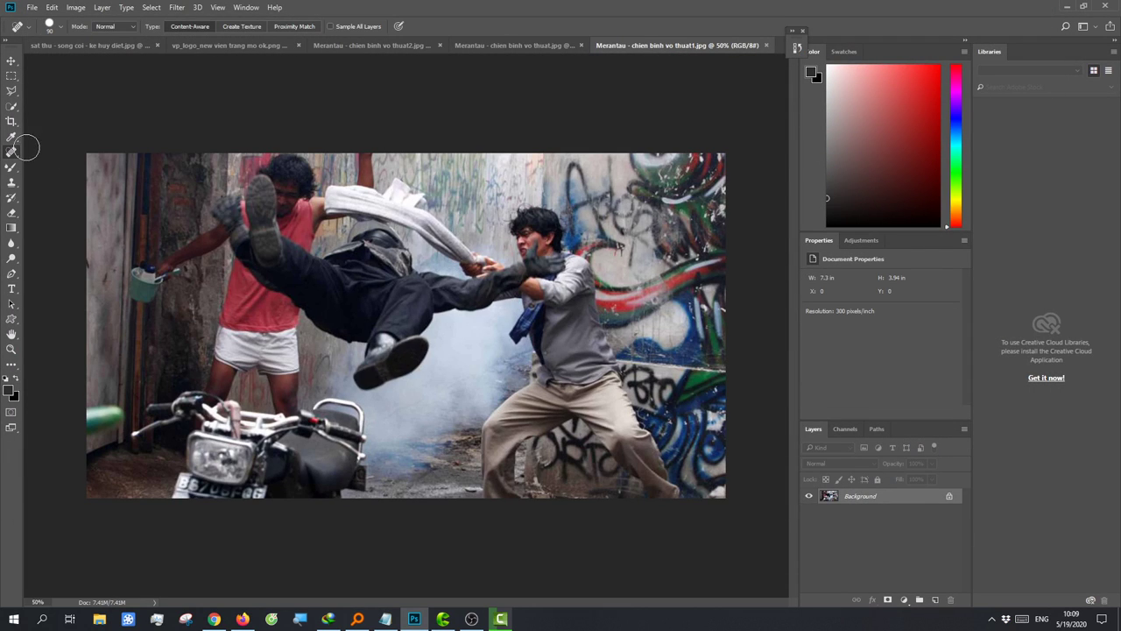
Step: Crop the motorbike-kick still to a 1366 × 768 frame
{"action": "left_click", "coordinate": [11, 122]}
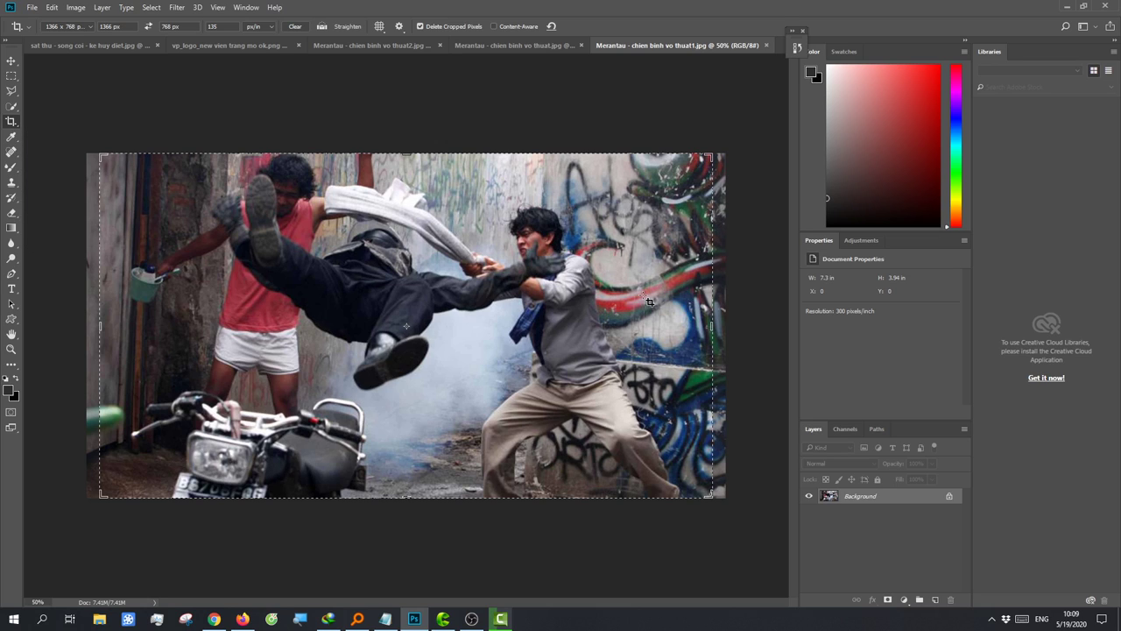
{"action": "left_click_drag", "start_coordinate": [712, 299], "coordinate": [611, 299]}
{"action": "key", "text": "Return"}
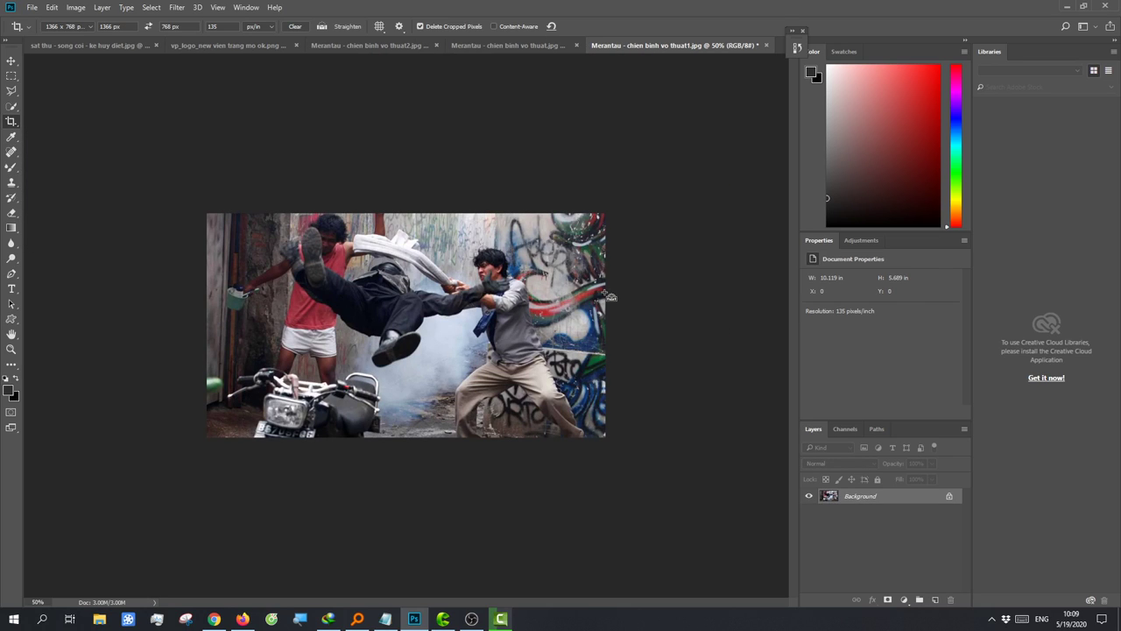
{"action": "key", "text": "ctrl+plus"}
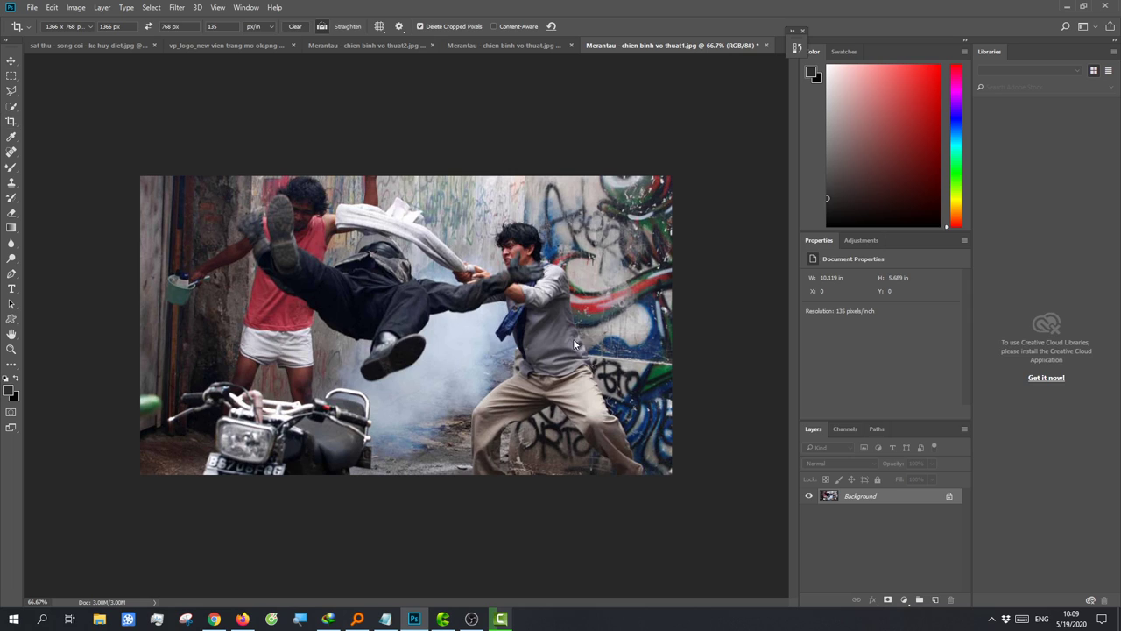
Step: Brighten the midtones by lifting the Curves midpoint
{"action": "key", "text": "ctrl+m"}
{"action": "left_click_drag", "start_coordinate": [809, 314], "coordinate": [809, 308]}
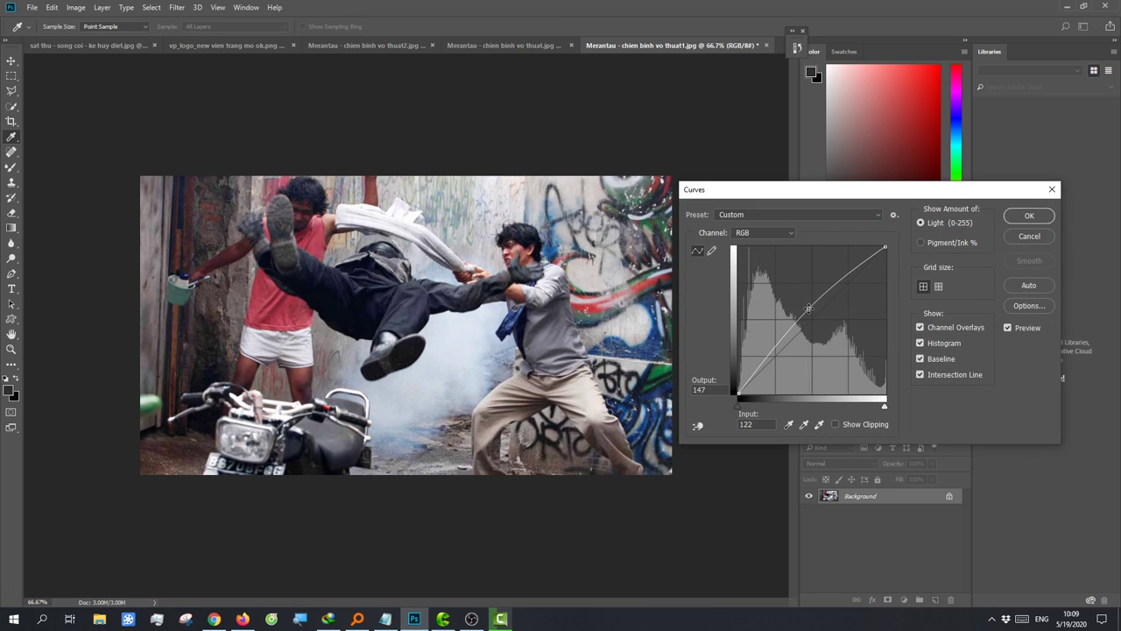
{"action": "left_click", "coordinate": [1027, 216]}
Step: Boost the contrast with Brightness/Contrast and check the result at 100% and zoomed out
{"action": "left_click", "coordinate": [75, 7]}
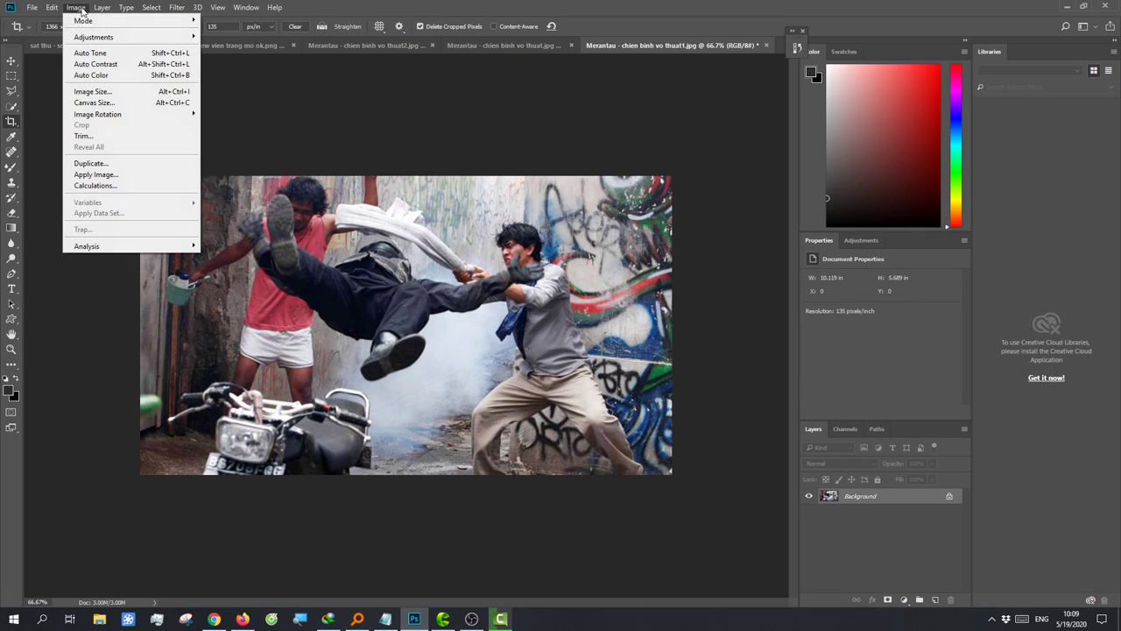
{"action": "mouse_move", "coordinate": [94, 37]}
{"action": "left_click", "coordinate": [232, 39]}
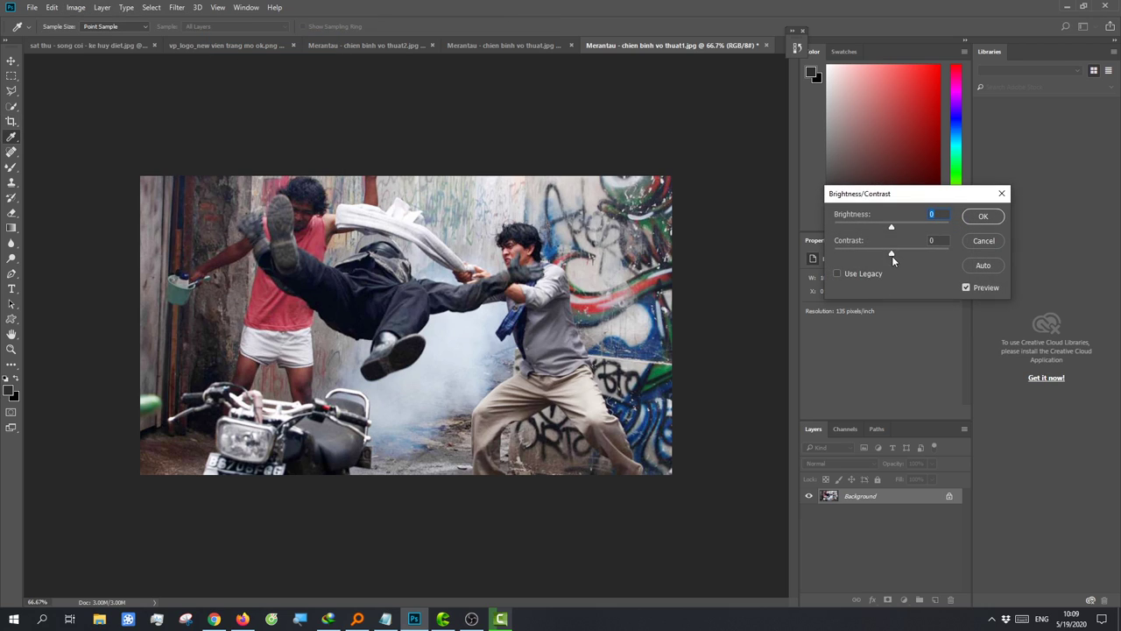
{"action": "left_click_drag", "start_coordinate": [894, 254], "coordinate": [935, 265]}
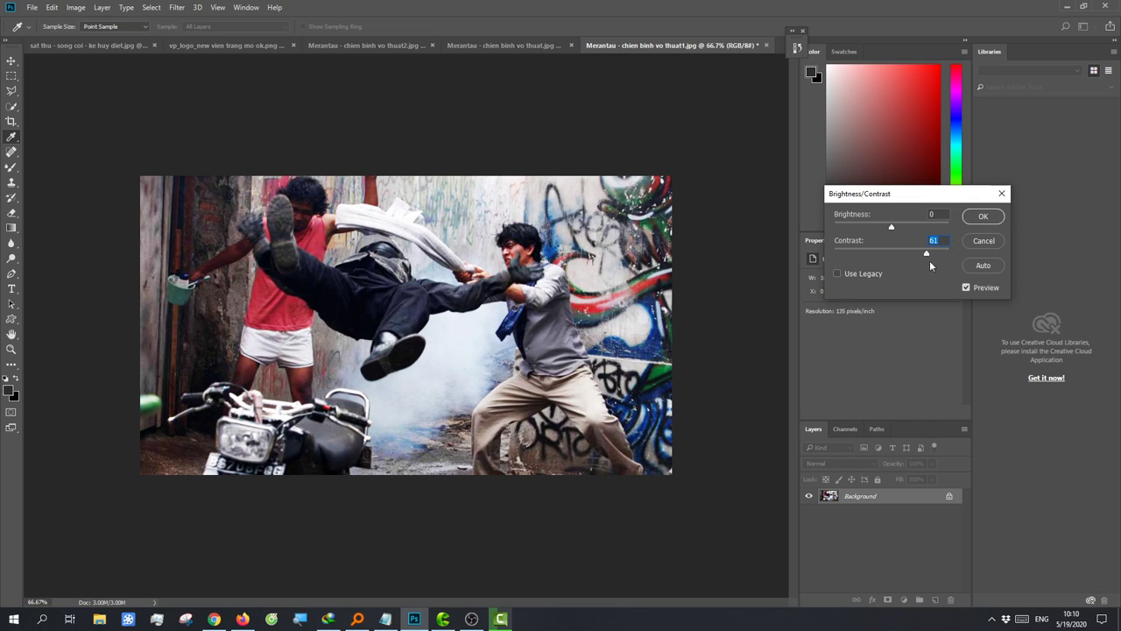
{"action": "left_click", "coordinate": [981, 217]}
{"action": "key", "text": "c"}
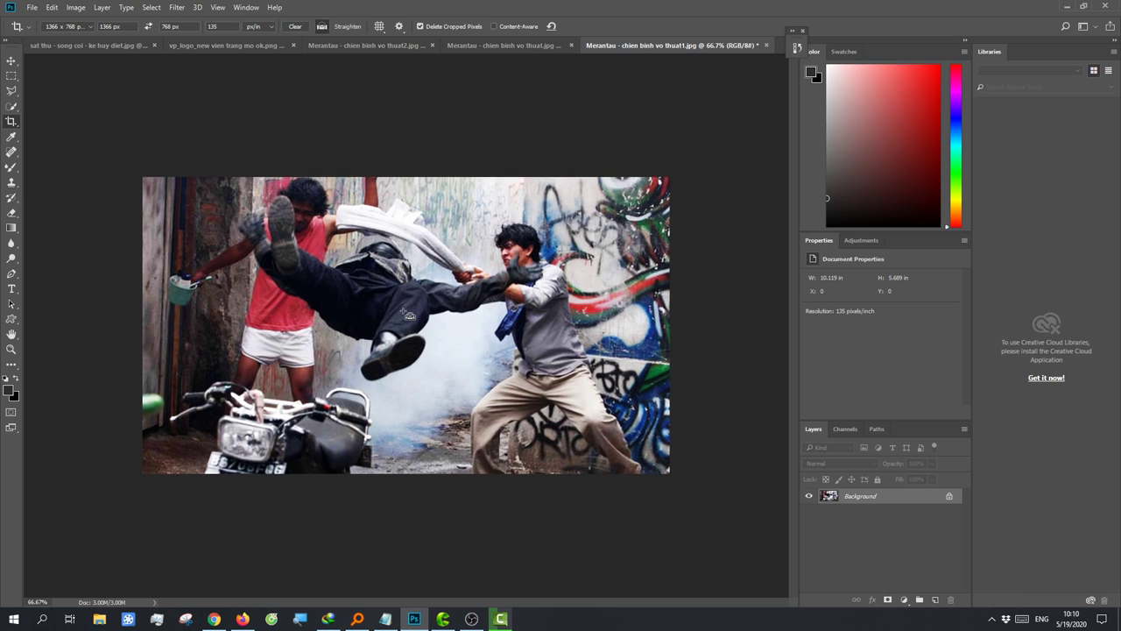
{"action": "key", "text": "ctrl+minus"}
{"action": "key", "text": "ctrl+minus"}
{"action": "key", "text": "ctrl+minus"}
{"action": "key", "text": "ctrl+minus"}
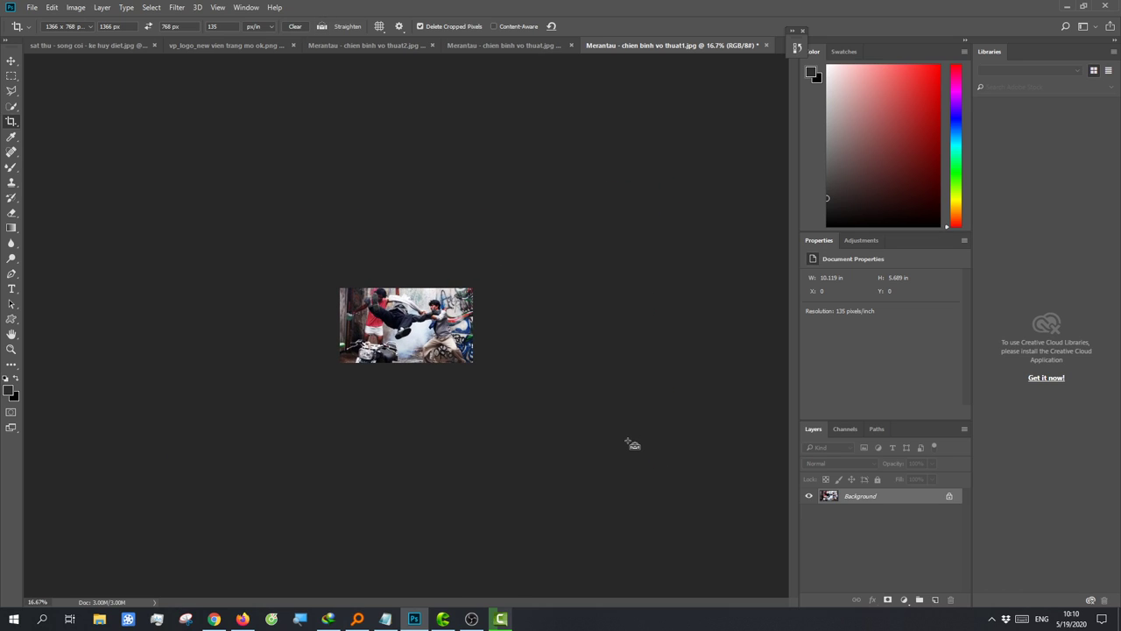
{"action": "key", "text": "ctrl+1"}
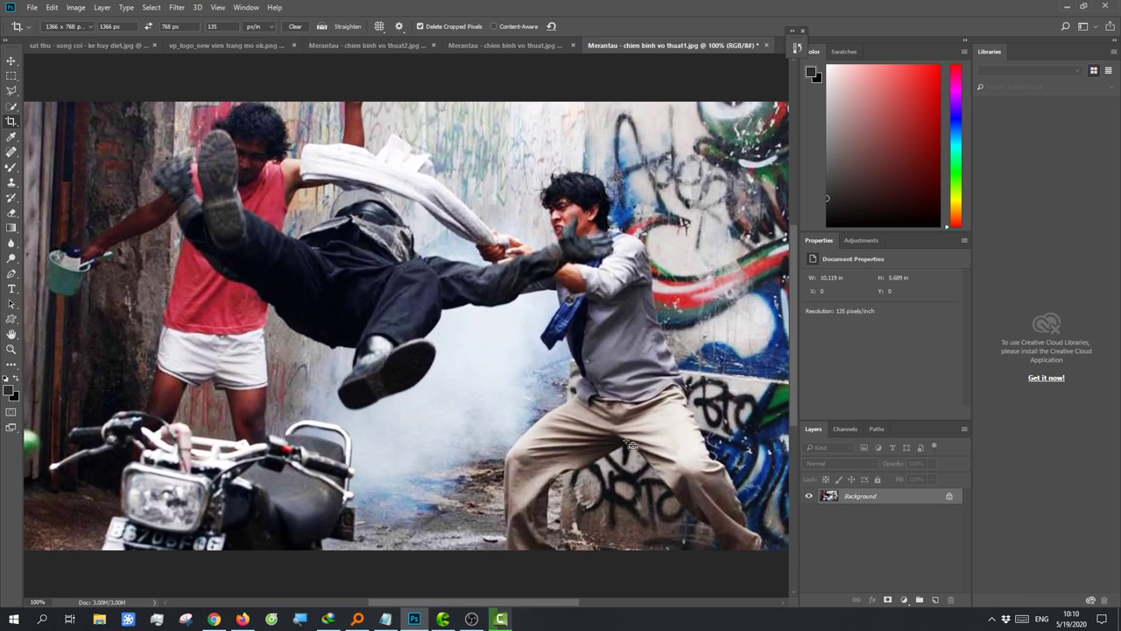
{"action": "key", "text": "ctrl+minus"}
{"action": "key", "text": "ctrl+minus"}
{"action": "key", "text": "ctrl+minus"}
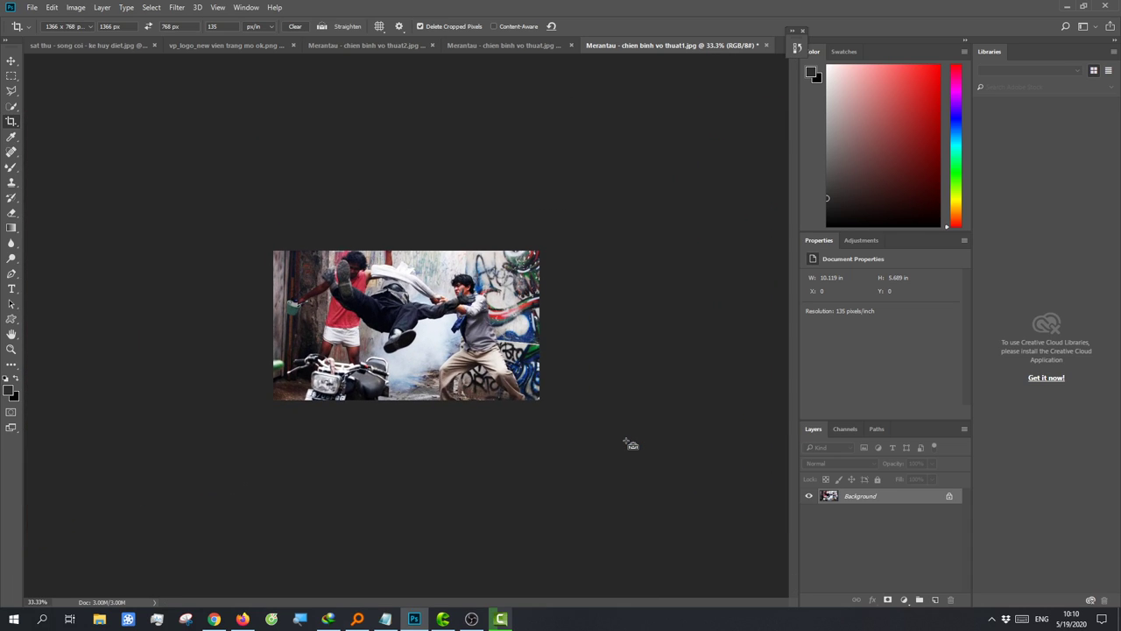
{"action": "key", "text": "ctrl+1"}
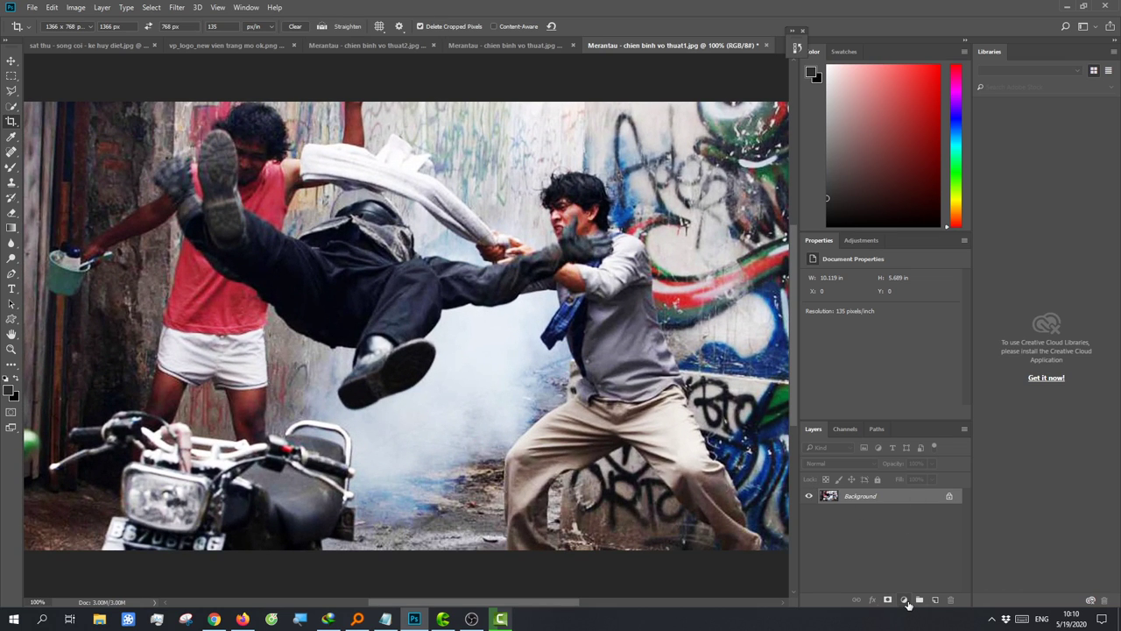
Step: Add a Vibrance adjustment layer set to about +38 vibrance and -8 saturation
{"action": "left_click", "coordinate": [905, 601]}
{"action": "left_click", "coordinate": [932, 447]}
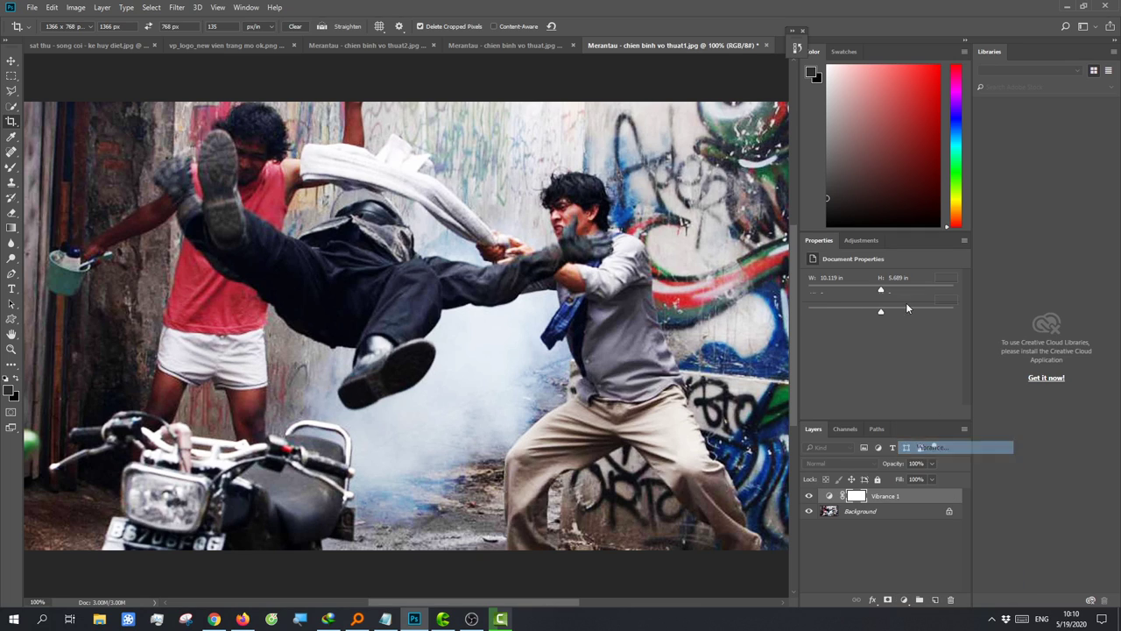
{"action": "left_click_drag", "start_coordinate": [880, 308], "coordinate": [871, 313]}
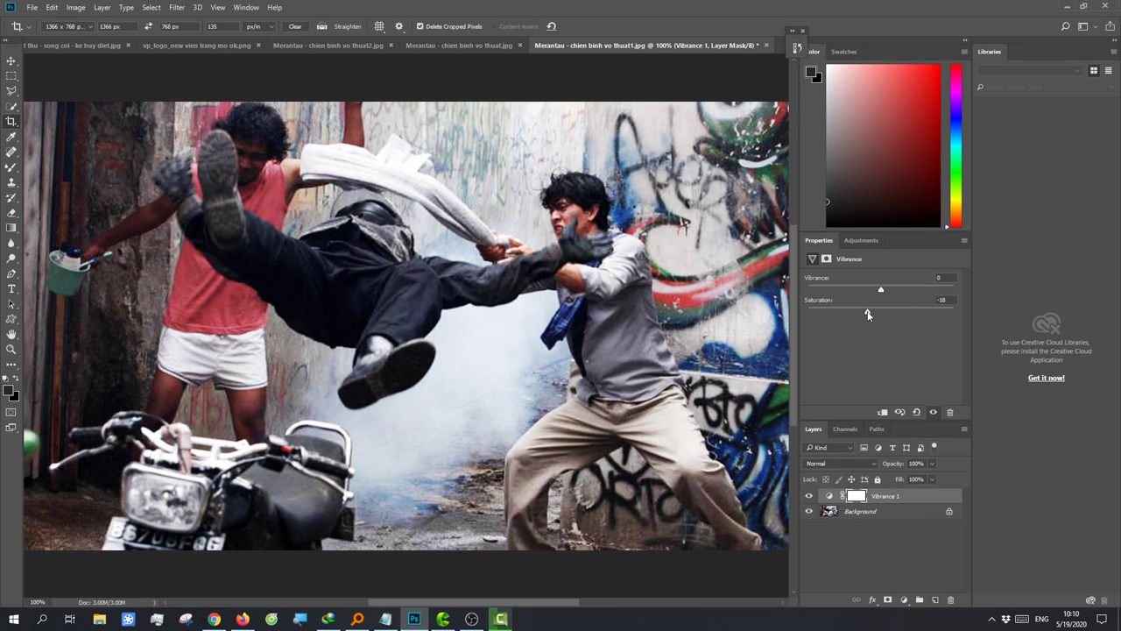
{"action": "key", "text": "ctrl+minus"}
{"action": "key", "text": "ctrl+minus"}
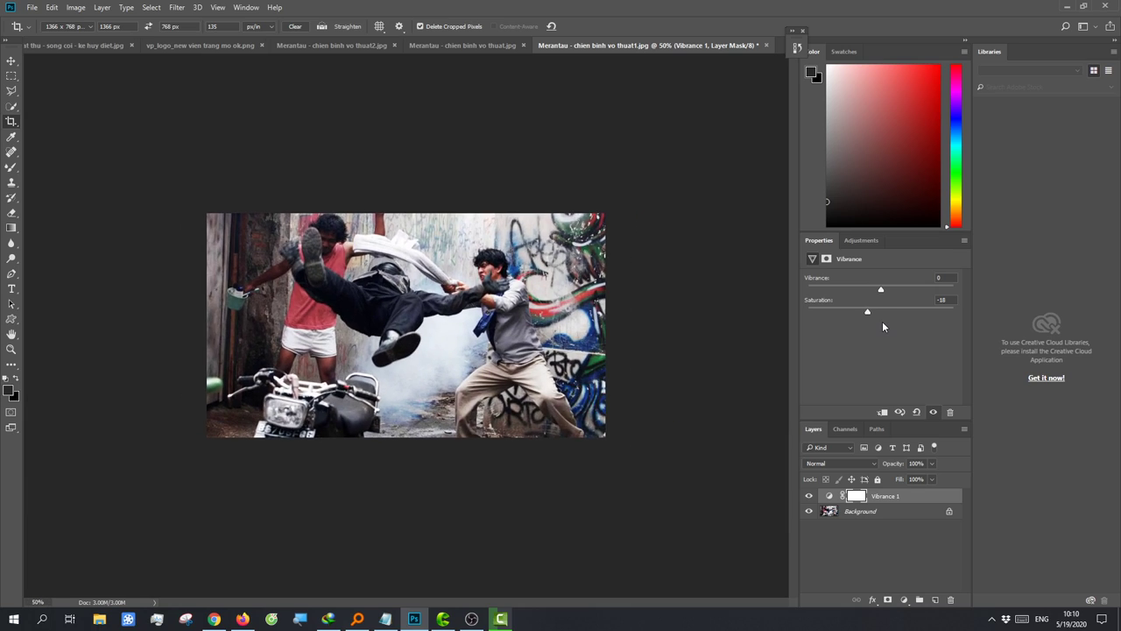
{"action": "key", "text": "ctrl+minus"}
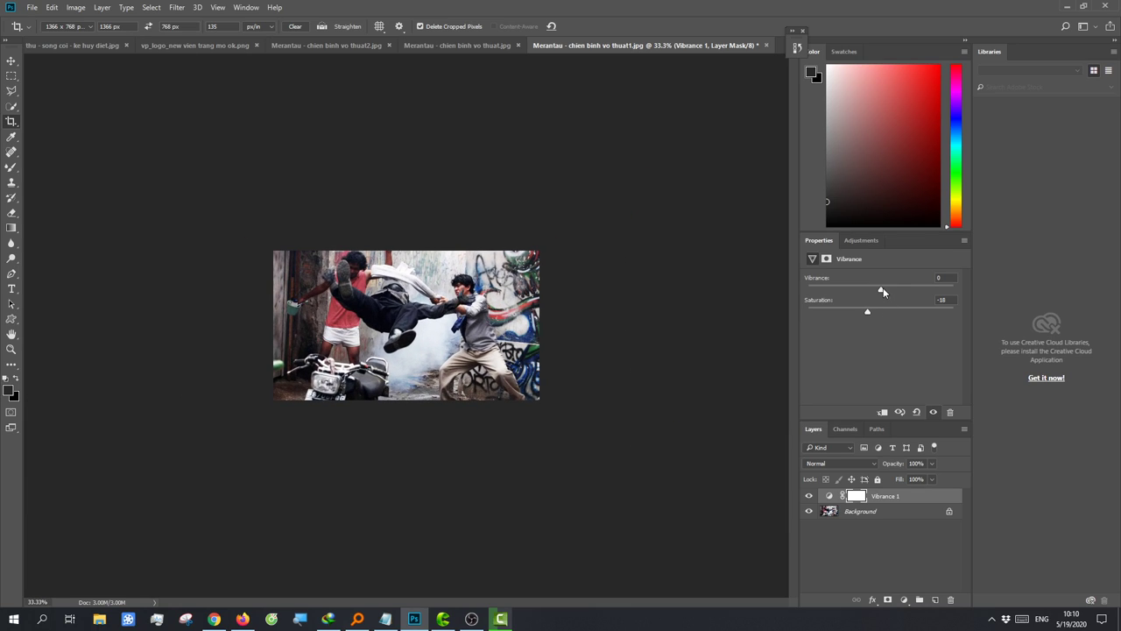
{"action": "mouse_move", "coordinate": [883, 287]}
{"action": "left_mouse_down"}
{"action": "mouse_move", "coordinate": [863, 292]}
{"action": "mouse_move", "coordinate": [877, 316]}
{"action": "left_mouse_up"}
{"action": "key", "text": "ctrl+plus"}
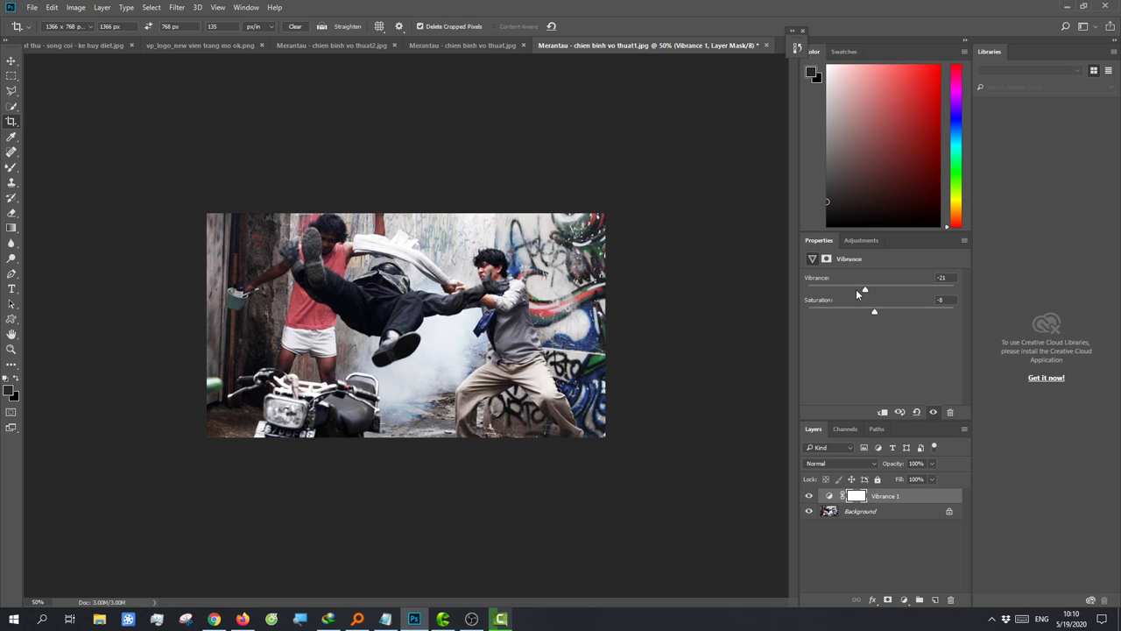
{"action": "left_click_drag", "start_coordinate": [858, 294], "coordinate": [925, 299]}
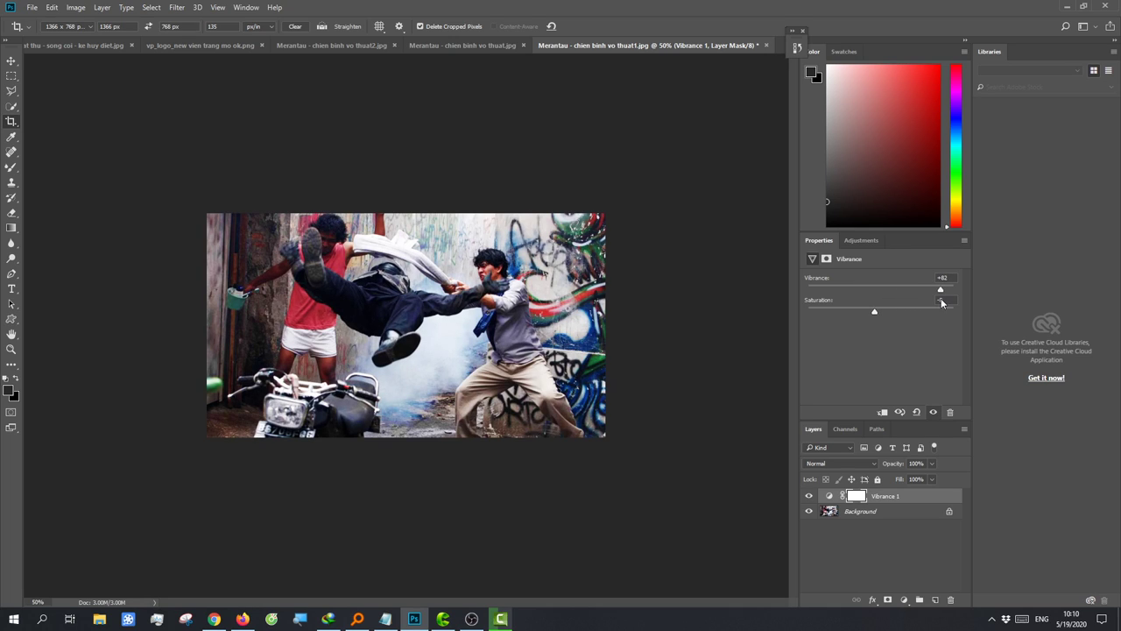
{"action": "left_click_drag", "start_coordinate": [931, 304], "coordinate": [910, 307]}
Step: Toggle the Vibrance layer at different zoom levels to compare before and after
{"action": "key", "text": "ctrl+minus"}
{"action": "key", "text": "ctrl+minus"}
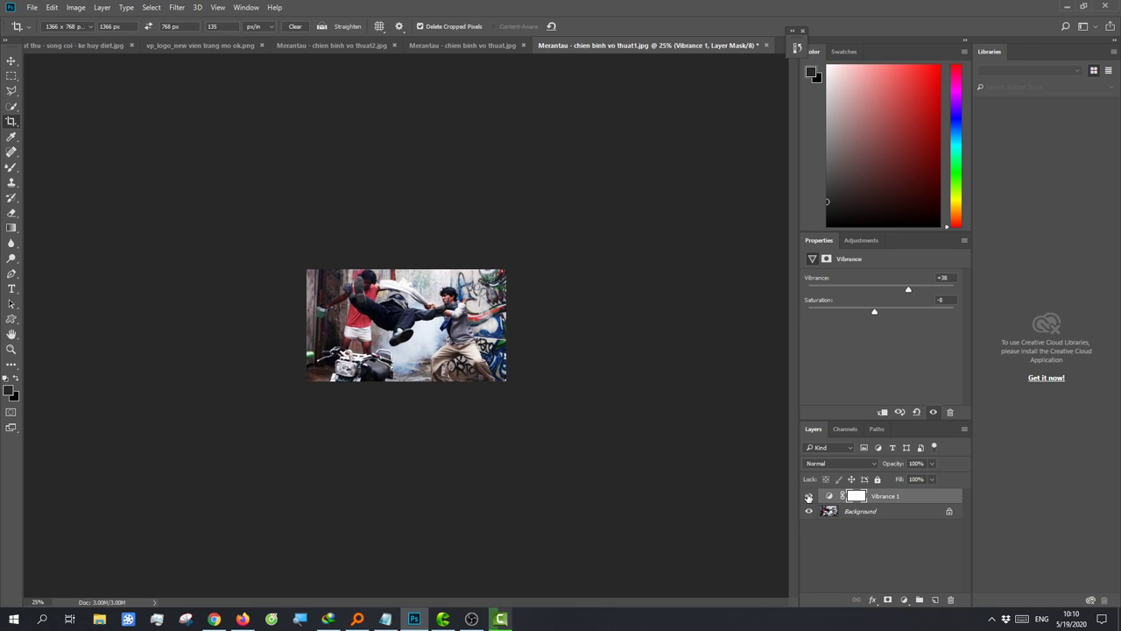
{"action": "left_click", "coordinate": [809, 496]}
{"action": "left_click", "coordinate": [808, 497]}
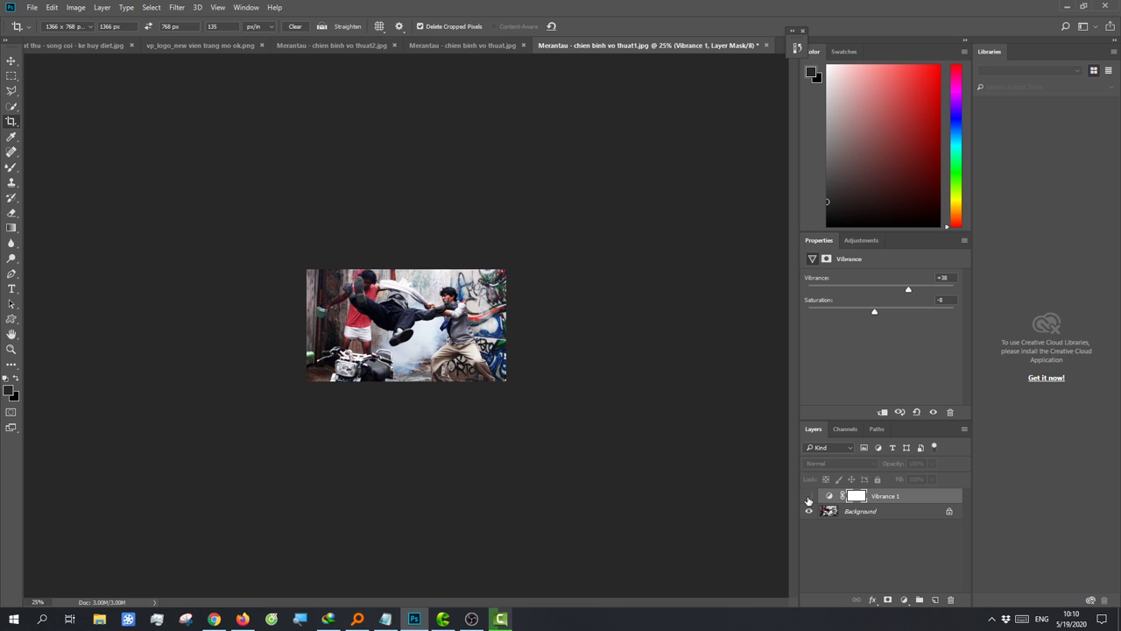
{"action": "left_click", "coordinate": [809, 497]}
{"action": "left_click", "coordinate": [808, 497]}
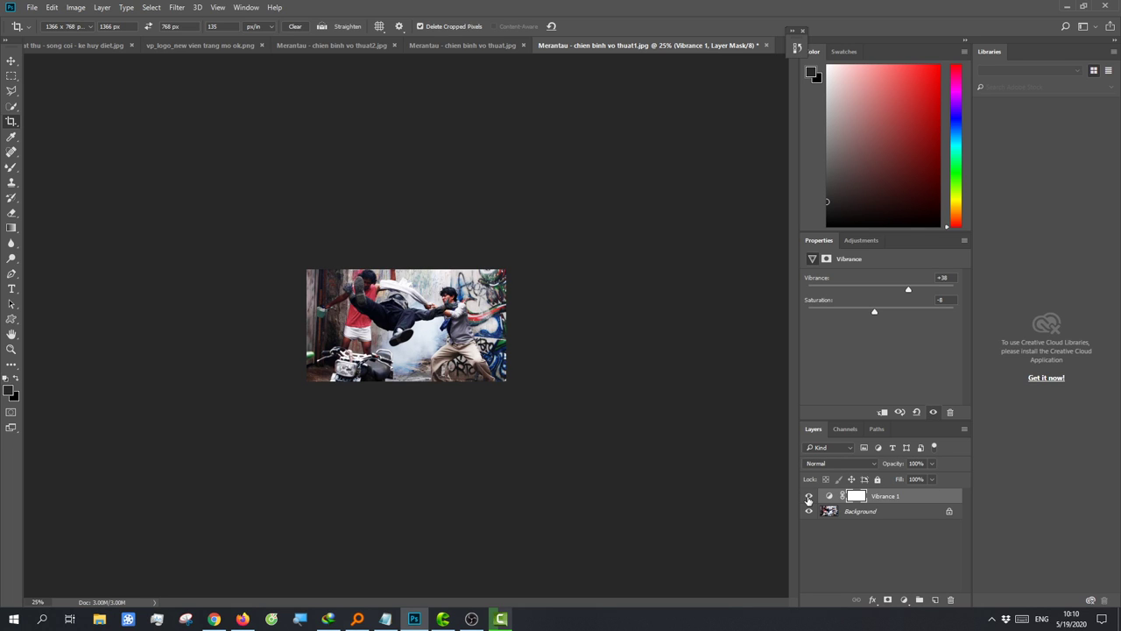
{"action": "key", "text": "ctrl+plus"}
{"action": "key", "text": "ctrl+plus"}
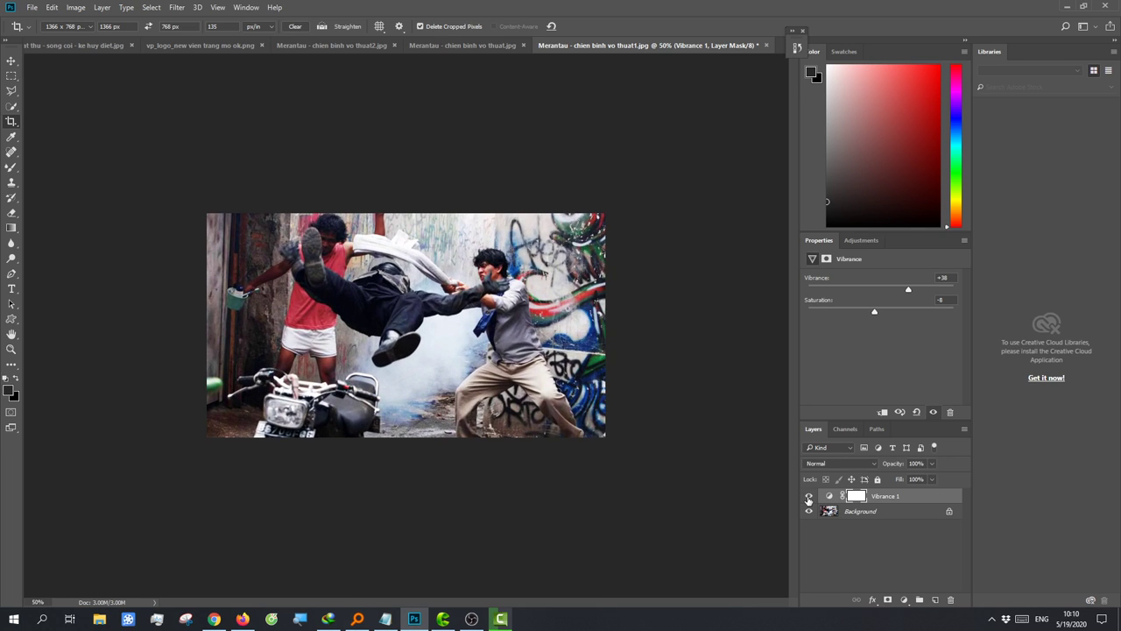
{"action": "left_click", "coordinate": [808, 497]}
{"action": "left_click", "coordinate": [809, 497]}
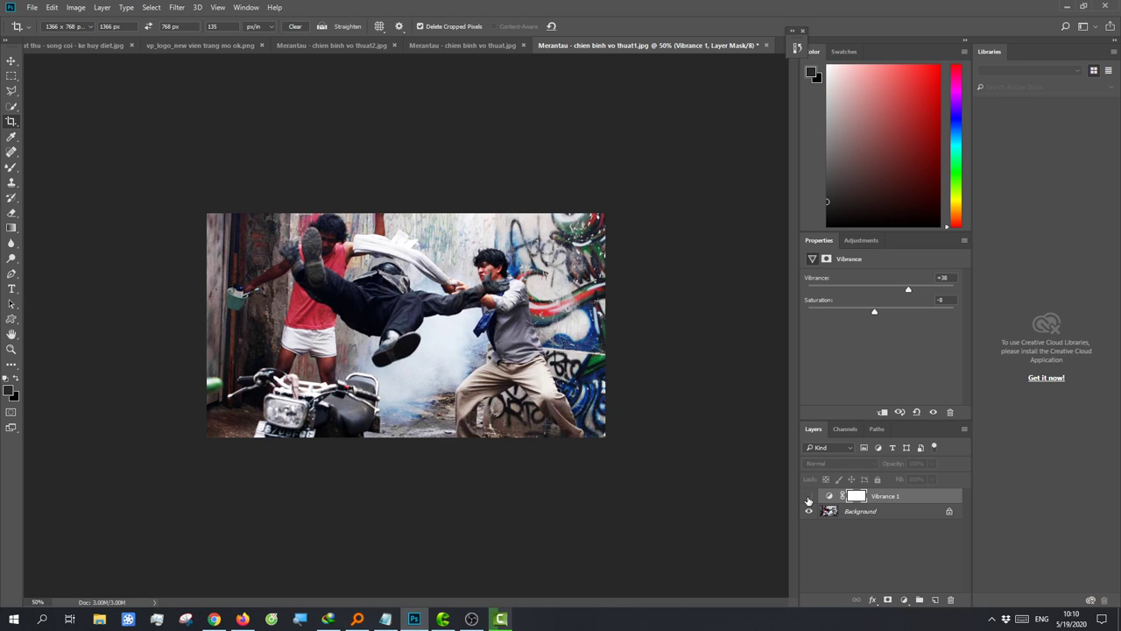
{"action": "key", "text": "ctrl+minus"}
{"action": "key", "text": "ctrl+minus"}
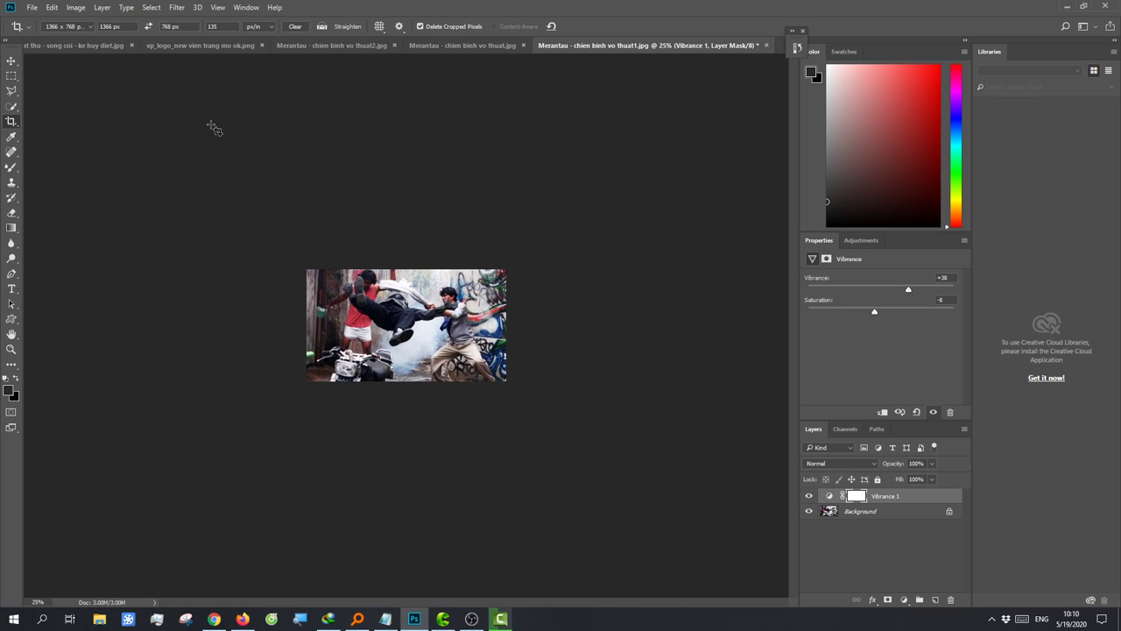
Step: Paste the VP logo into the fight photo and shrink it to about 29% in the top-left corner
{"action": "left_click", "coordinate": [197, 44]}
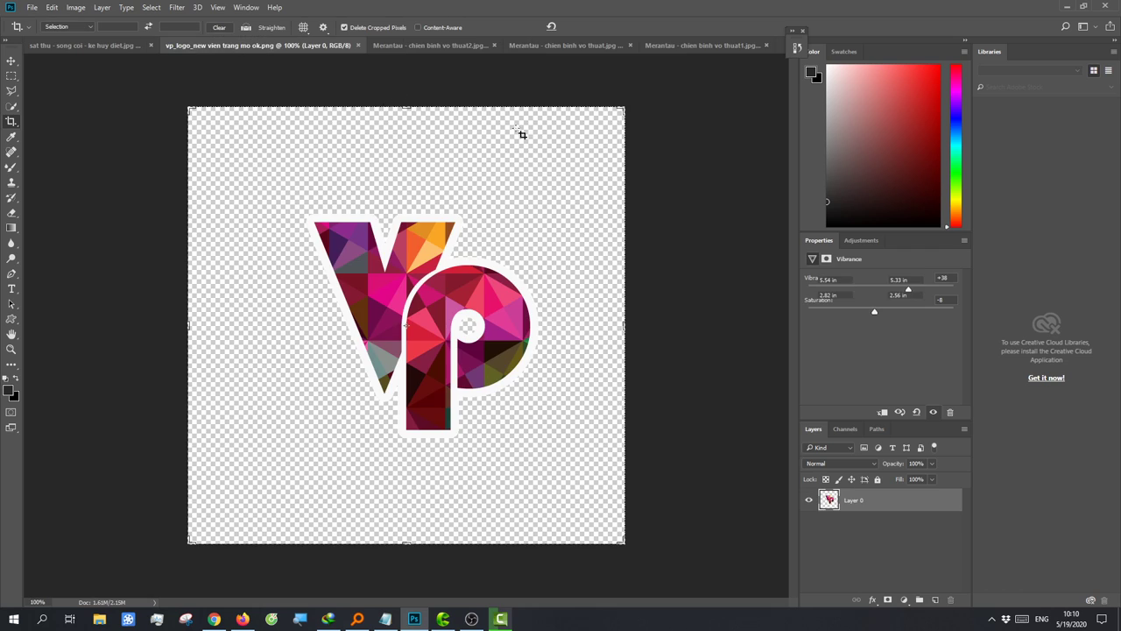
{"action": "left_click", "coordinate": [683, 45]}
{"action": "key", "text": "ctrl+v"}
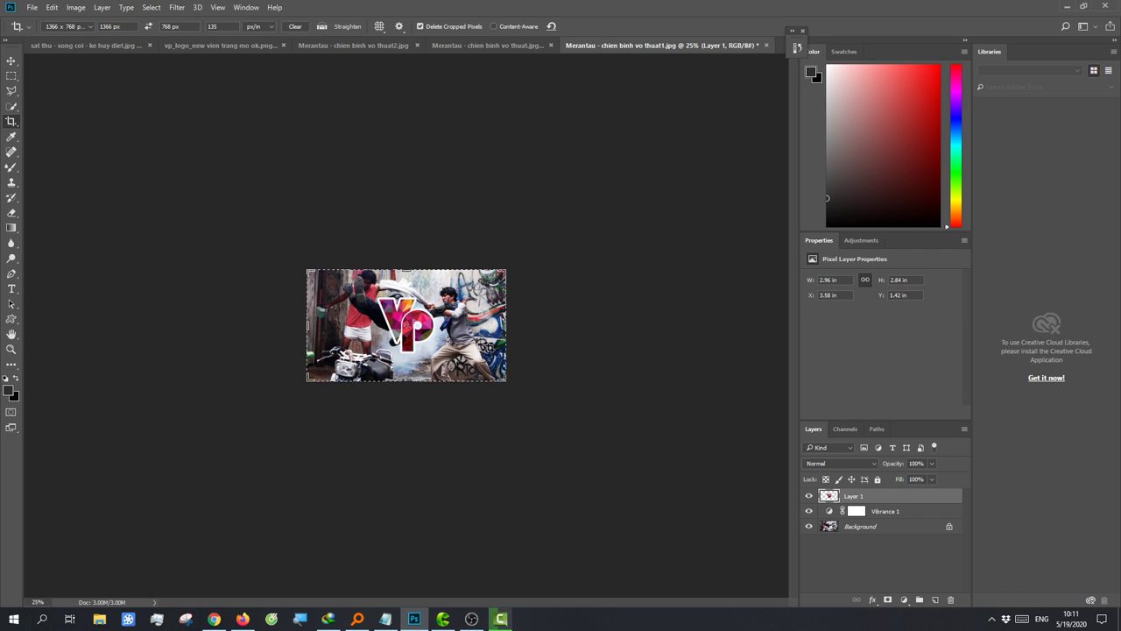
{"action": "key", "text": "ctrl+plus"}
{"action": "key", "text": "ctrl+t"}
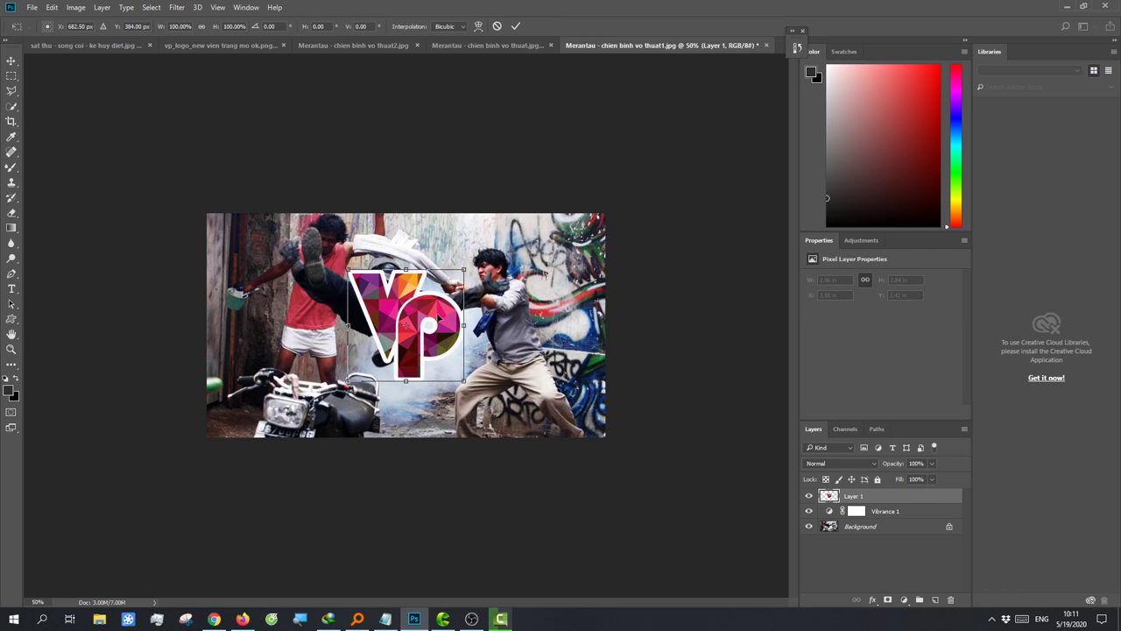
{"action": "mouse_move", "coordinate": [466, 270]}
{"action": "left_mouse_down"}
{"action": "mouse_move", "coordinate": [392, 340]}
{"action": "mouse_move", "coordinate": [231, 417]}
{"action": "left_mouse_up"}
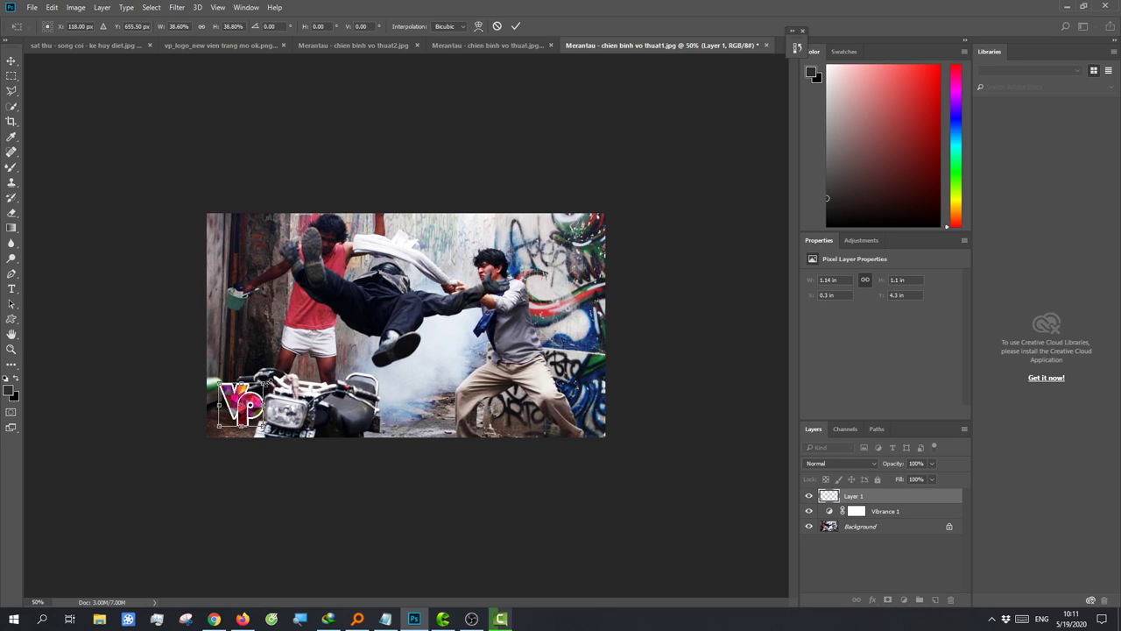
{"action": "mouse_move", "coordinate": [263, 382]}
{"action": "left_mouse_down"}
{"action": "mouse_move", "coordinate": [254, 393]}
{"action": "mouse_move", "coordinate": [233, 242]}
{"action": "left_mouse_up"}
Step: Commit the logo transform and save as JPEG 'Merantau - chien binh vo thuat1.jpg' at quality 3, replacing the existing file
{"action": "left_click", "coordinate": [32, 7]}
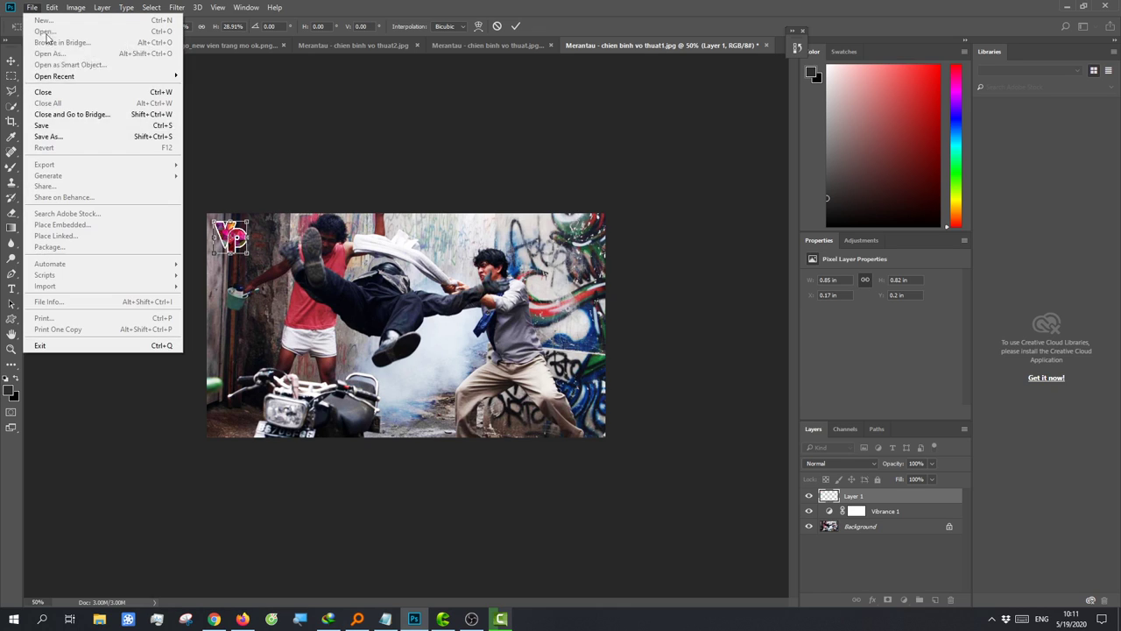
{"action": "left_click", "coordinate": [71, 137]}
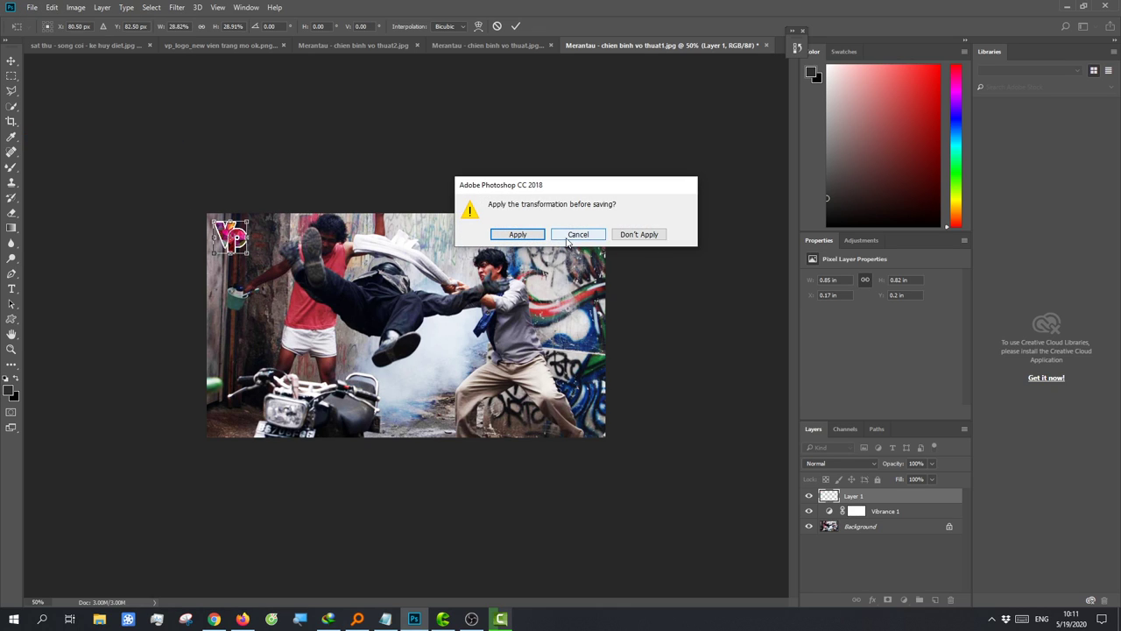
{"action": "left_click", "coordinate": [517, 235]}
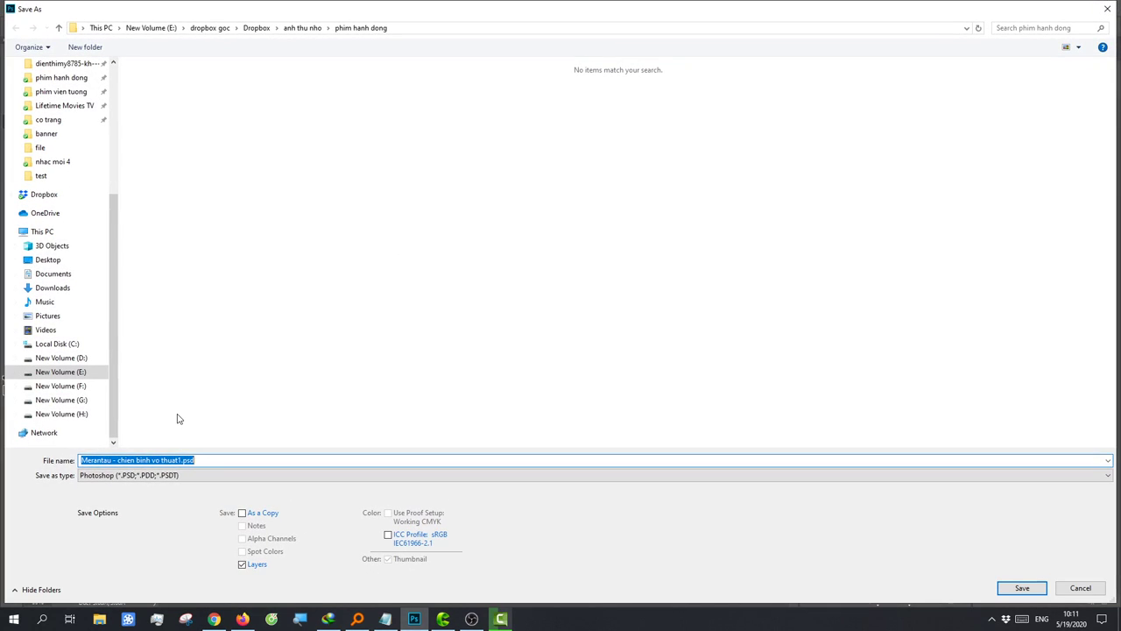
{"action": "left_click", "coordinate": [163, 460]}
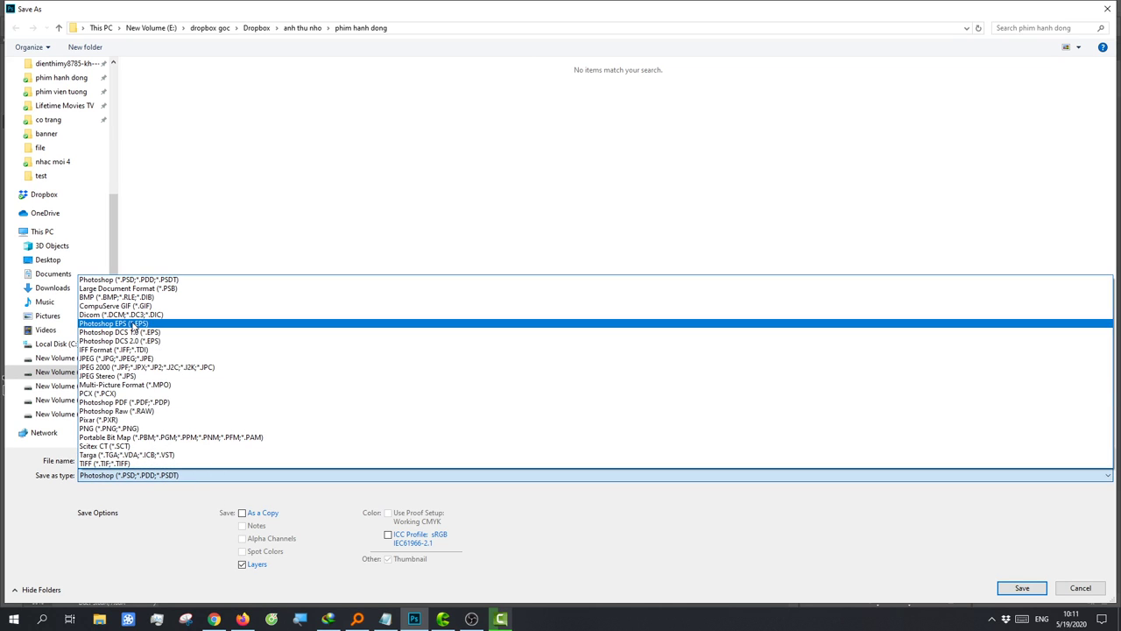
{"action": "left_click", "coordinate": [133, 360]}
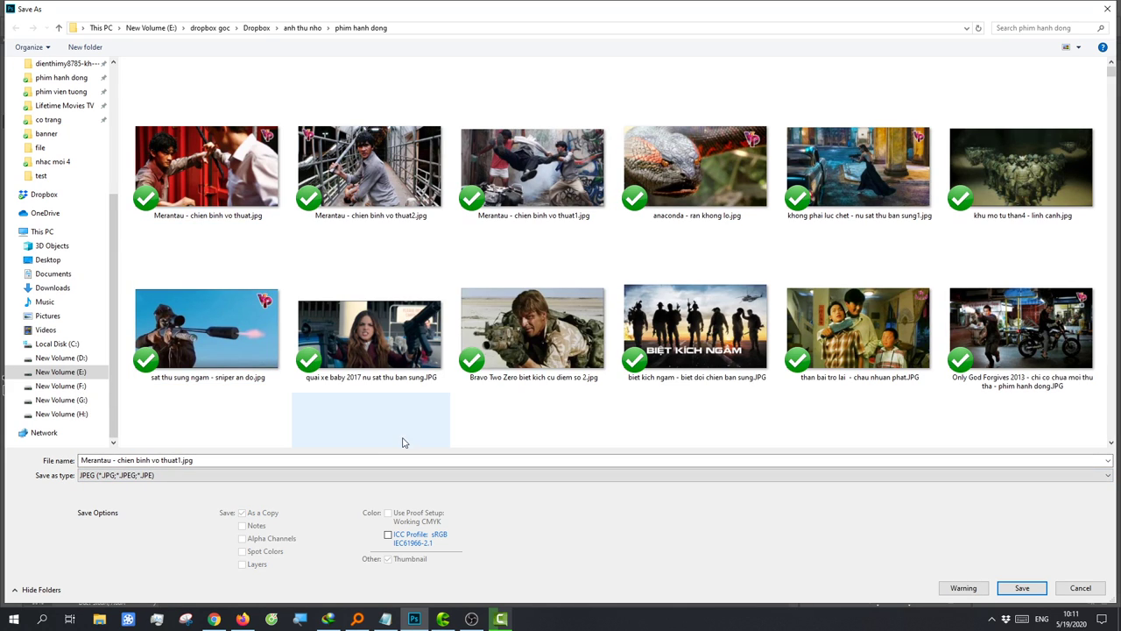
{"action": "key", "text": "Return"}
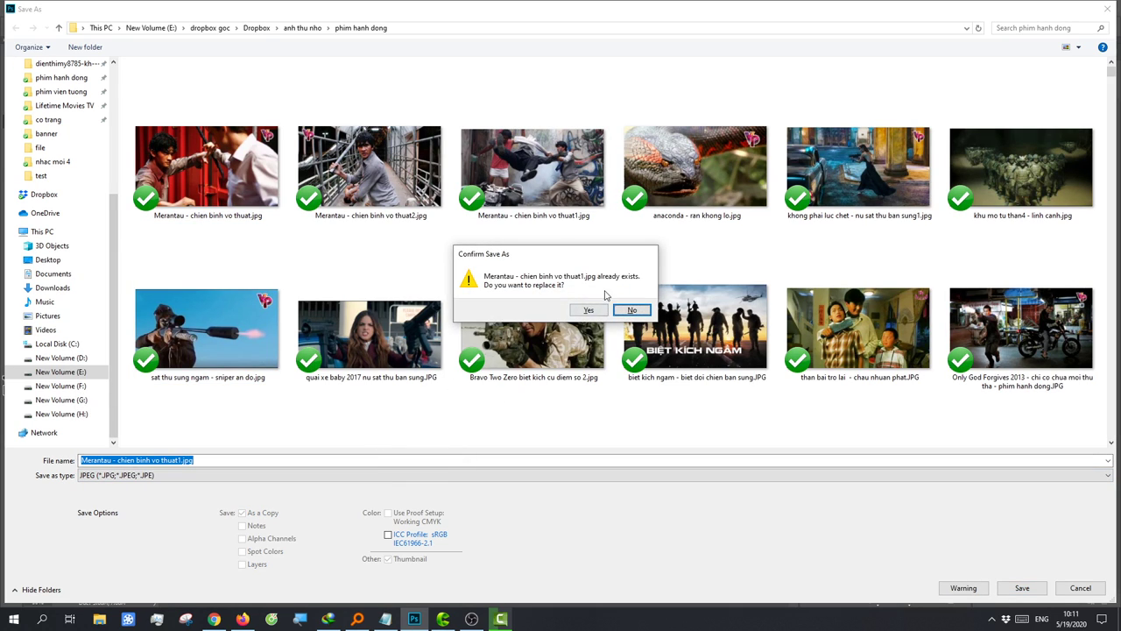
{"action": "left_click", "coordinate": [589, 311]}
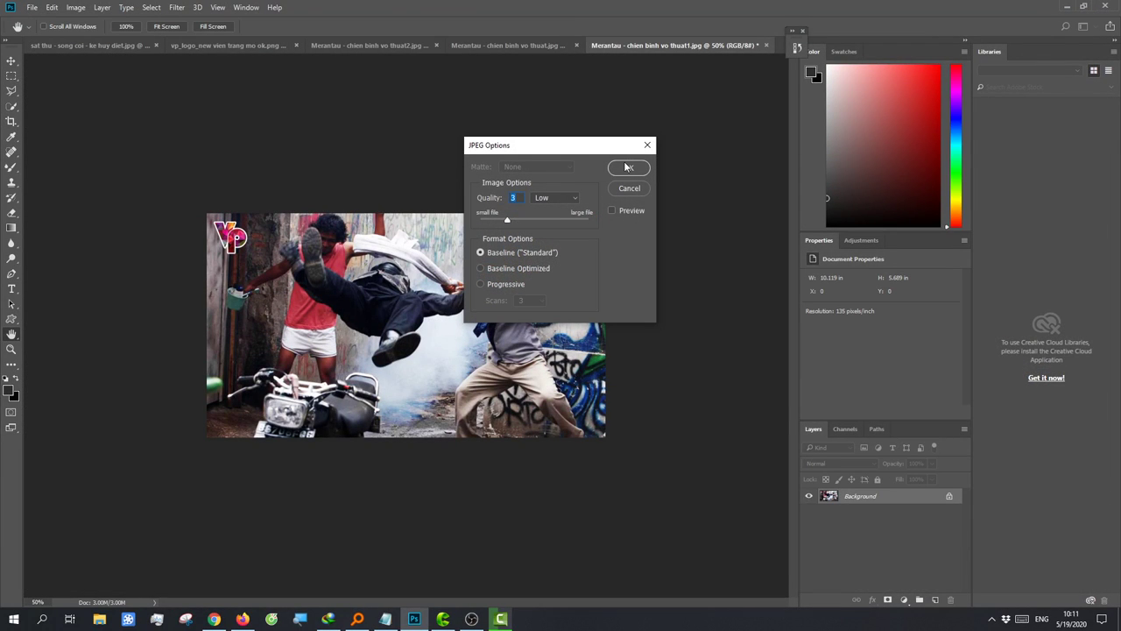
{"action": "left_click", "coordinate": [628, 166]}
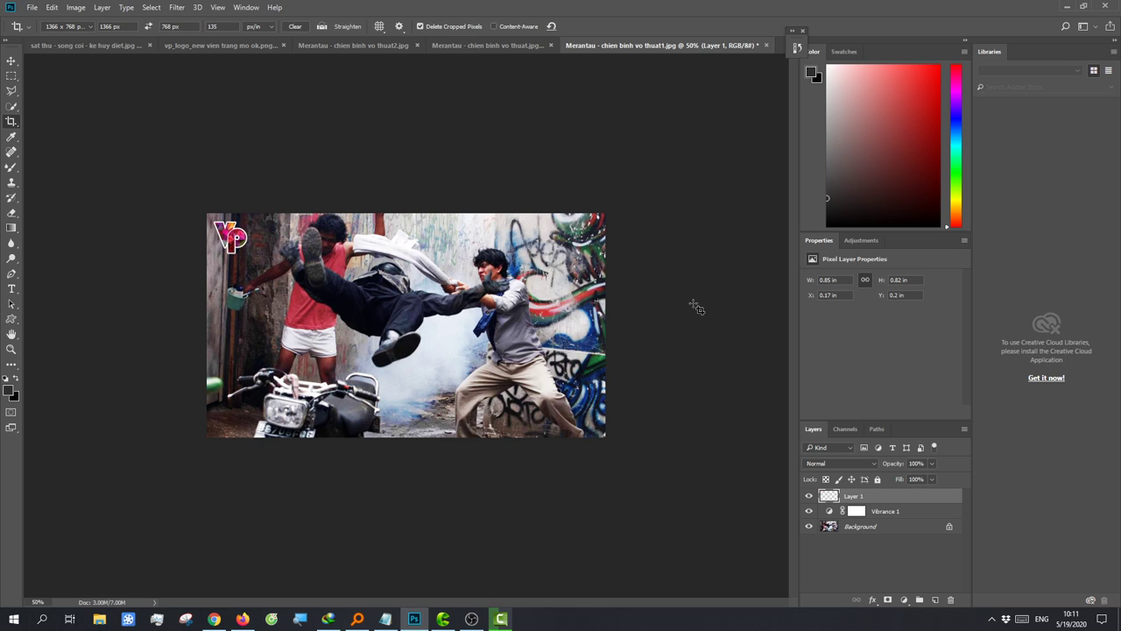
Step: Bring the OBS Studio recording window to the front from the taskbar
{"action": "left_click", "coordinate": [472, 618]}
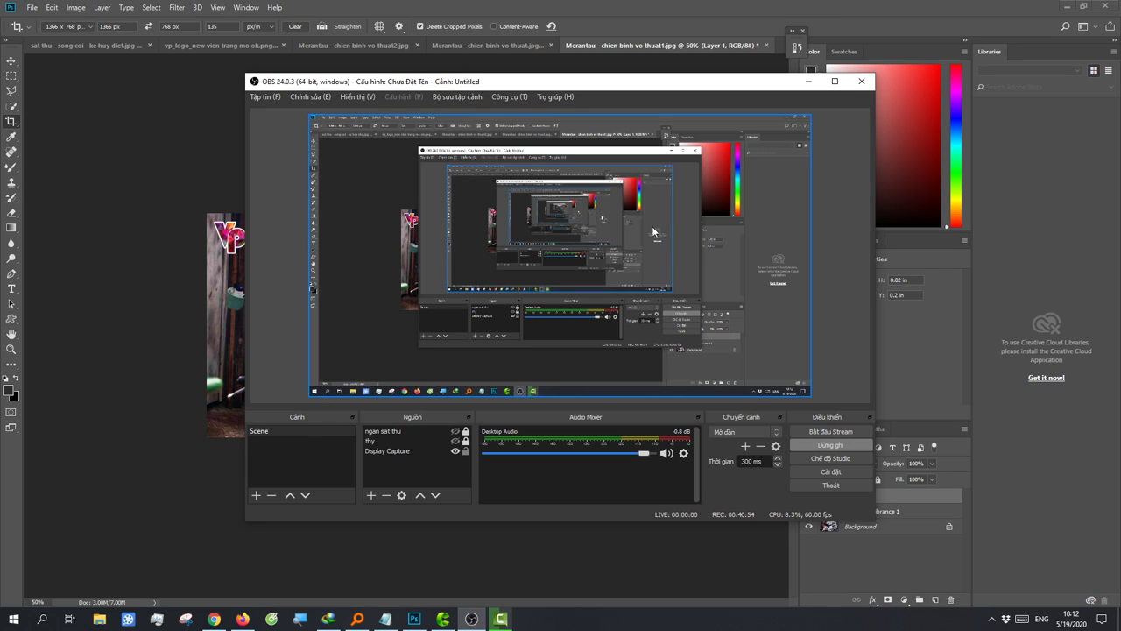
Step: Hide OBS Studio and bring up Camtasia's render progress window, now at 45.4%
{"action": "left_click", "coordinate": [116, 423]}
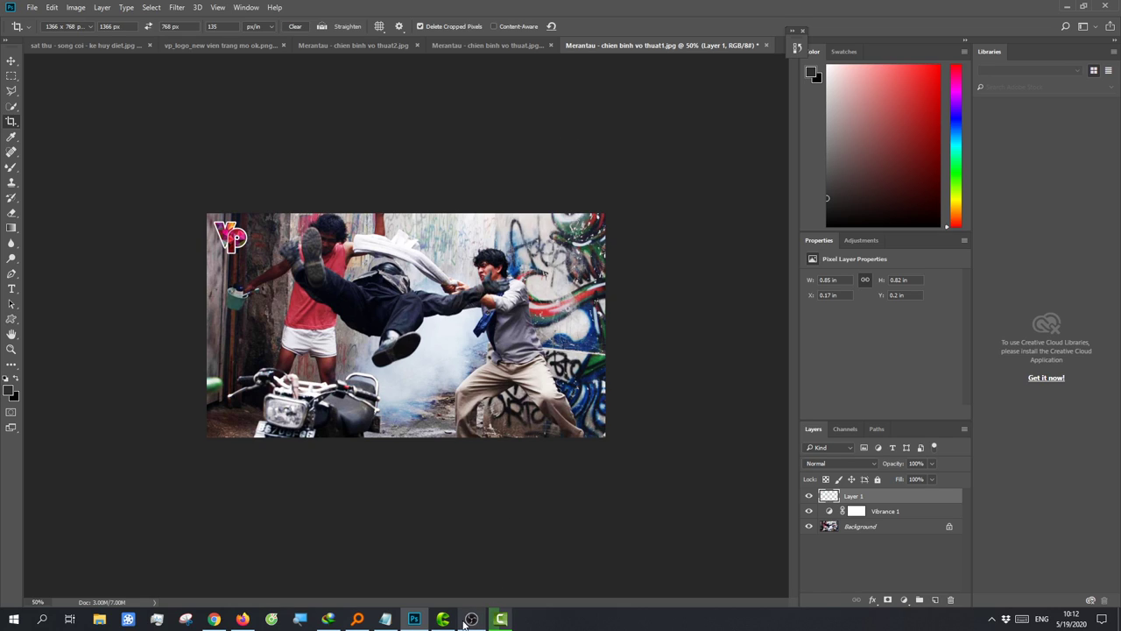
{"action": "left_click", "coordinate": [503, 620]}
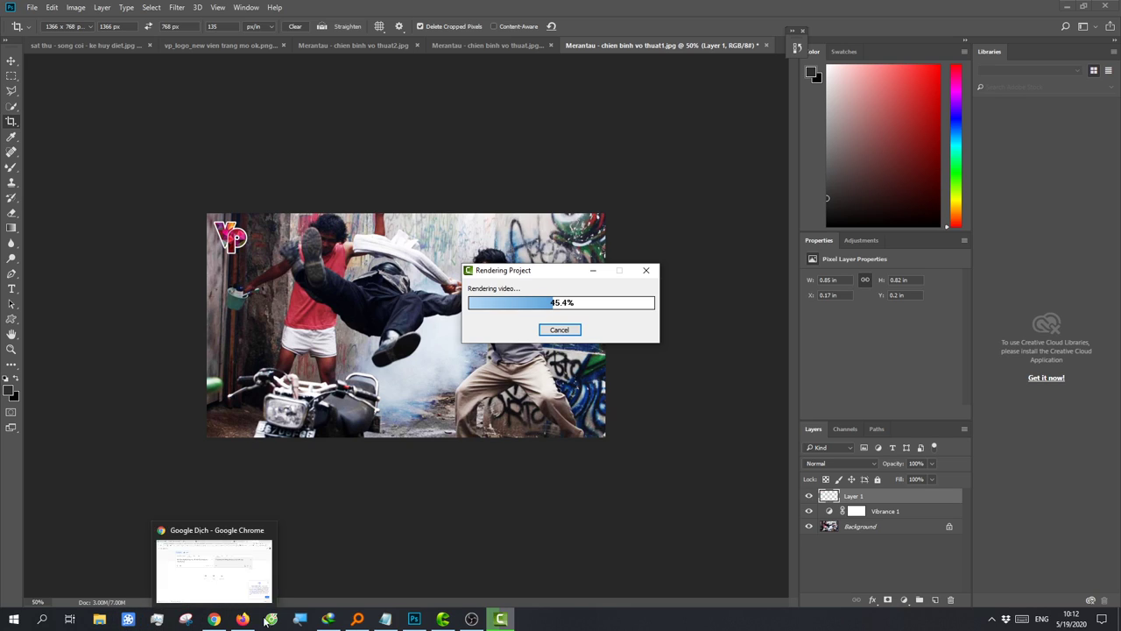
Step: Zoom Windows Magnifier from 125% up to 275% to watch Camtasia's render progress
{"action": "left_click", "coordinate": [300, 619]}
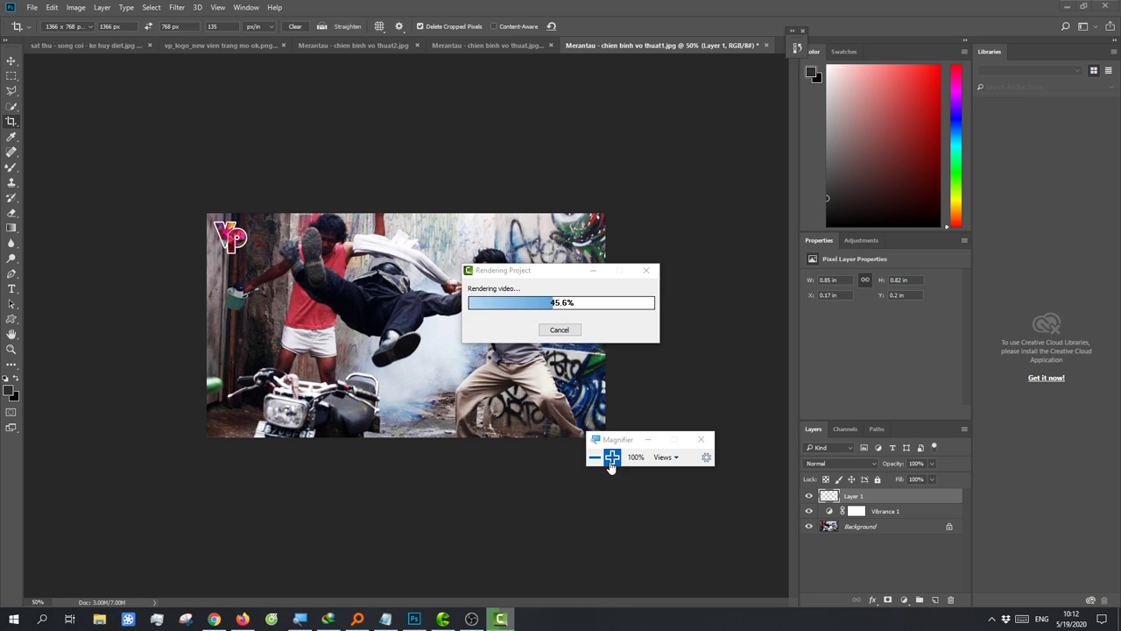
{"action": "left_click", "coordinate": [612, 457]}
{"action": "left_click", "coordinate": [613, 458]}
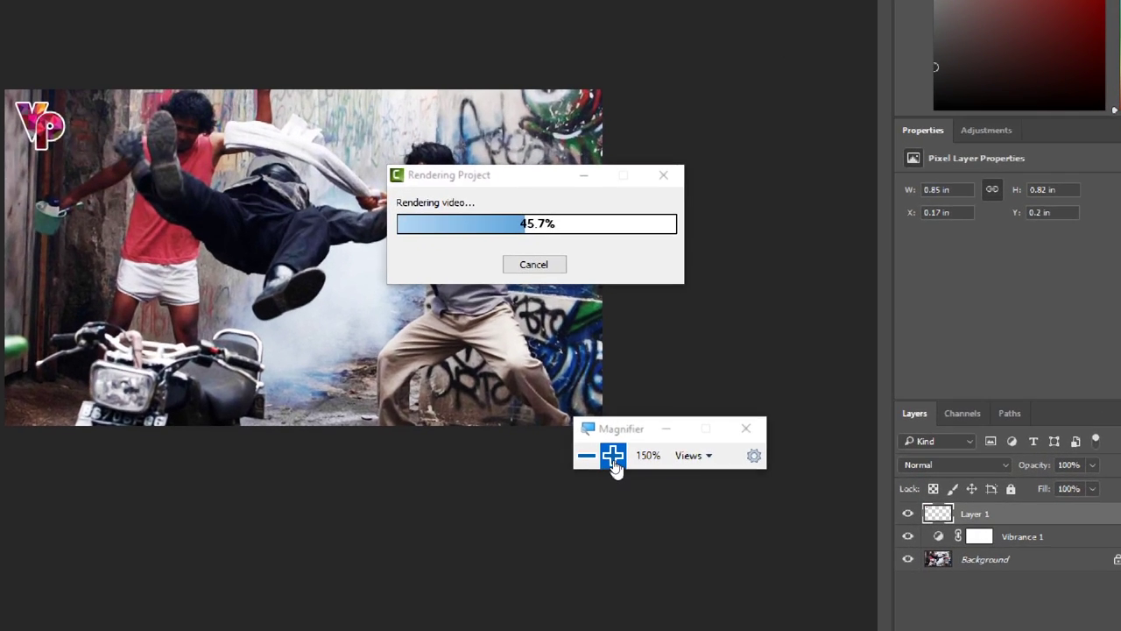
{"action": "left_click", "coordinate": [613, 458]}
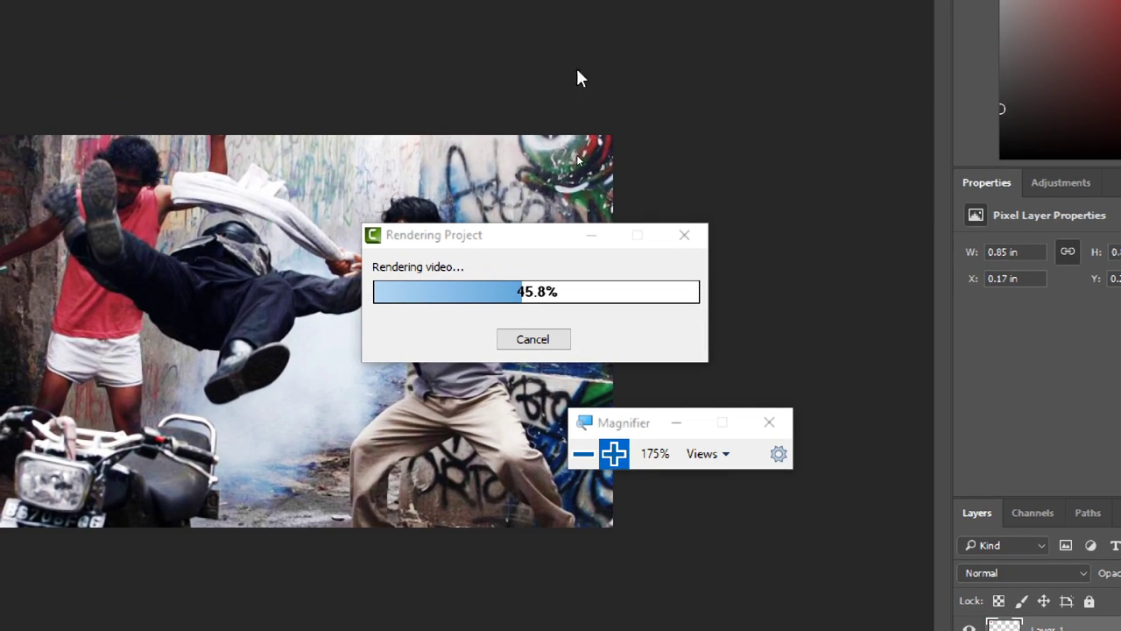
{"action": "left_click", "coordinate": [612, 458]}
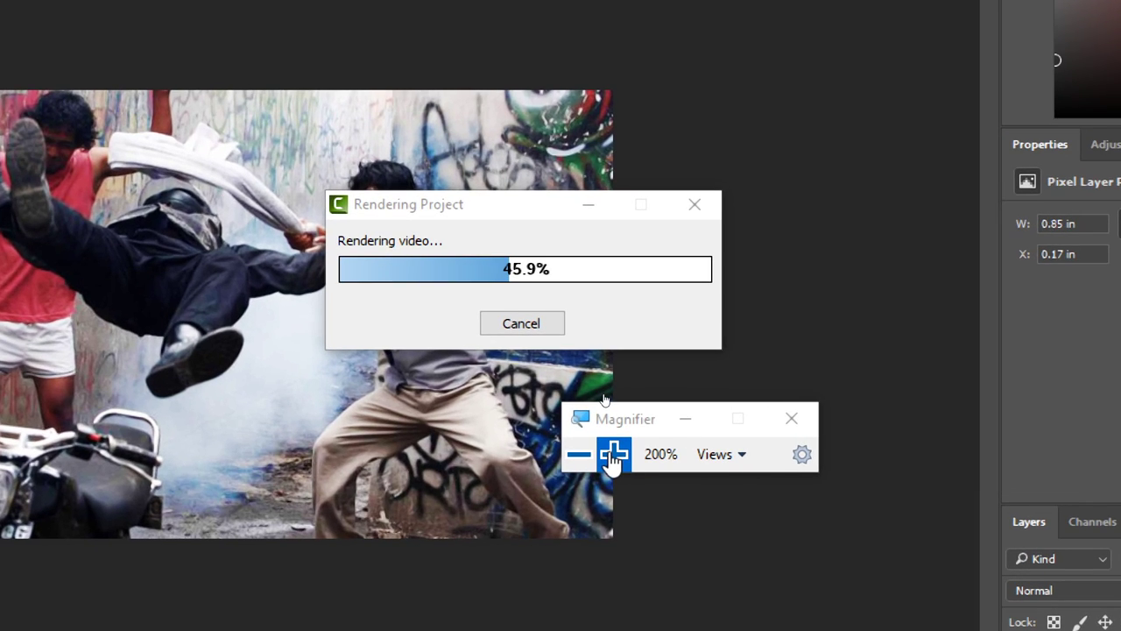
{"action": "left_click", "coordinate": [612, 458]}
{"action": "left_click", "coordinate": [613, 457]}
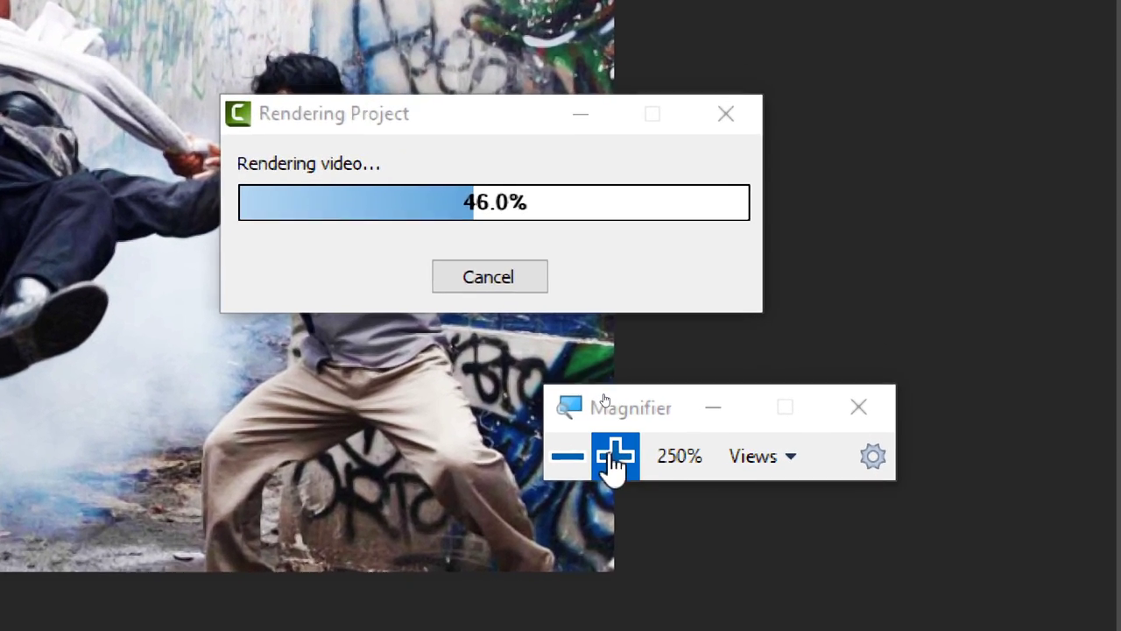
{"action": "left_click", "coordinate": [613, 455]}
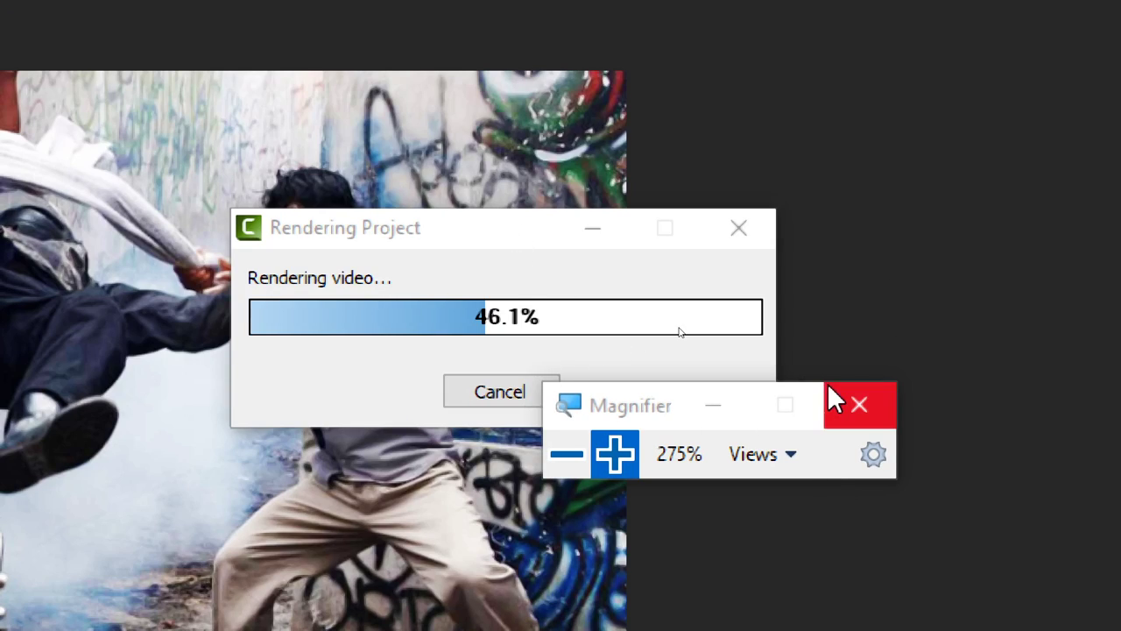
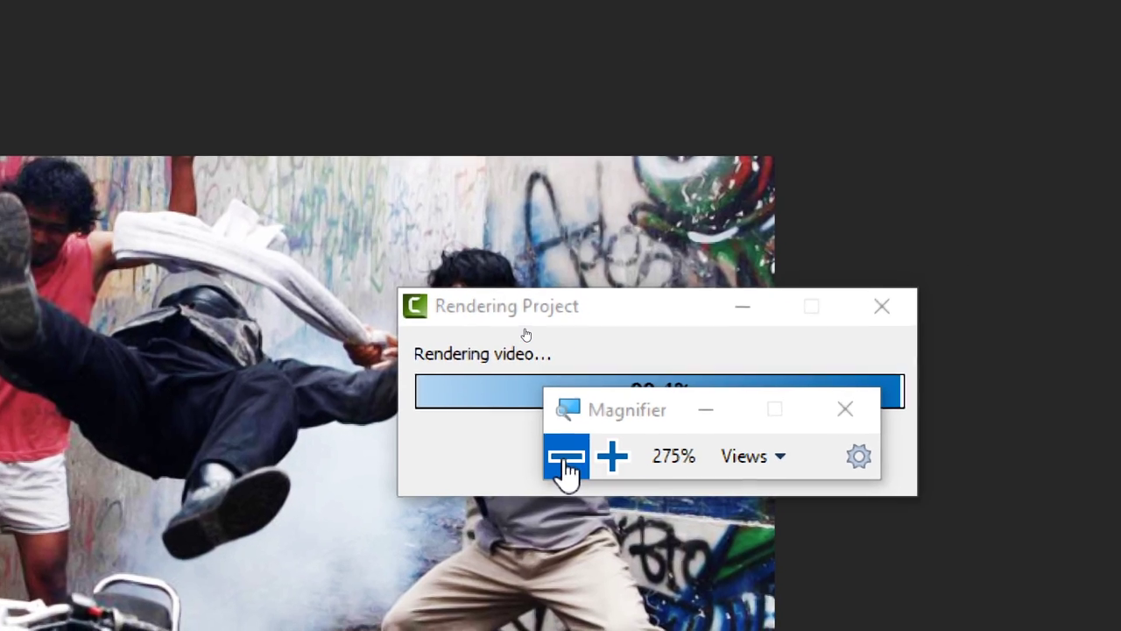
Step: Zoom the screen magnifier back down to 100% and close it
{"action": "left_click", "coordinate": [566, 457]}
{"action": "left_click", "coordinate": [566, 457]}
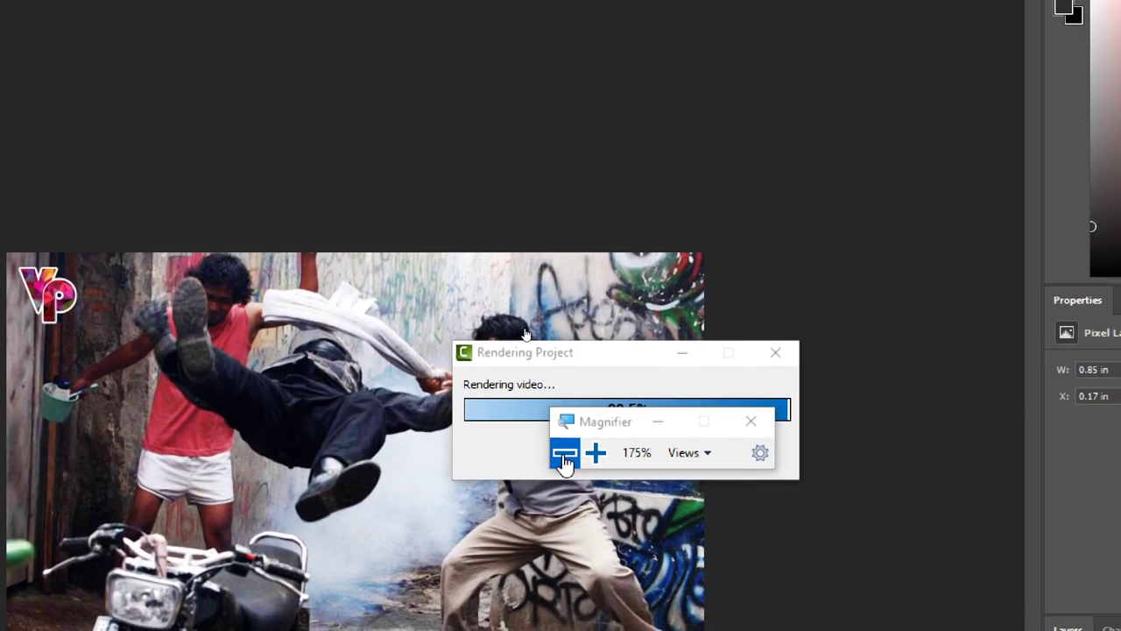
{"action": "left_click", "coordinate": [565, 457]}
{"action": "left_click", "coordinate": [563, 410]}
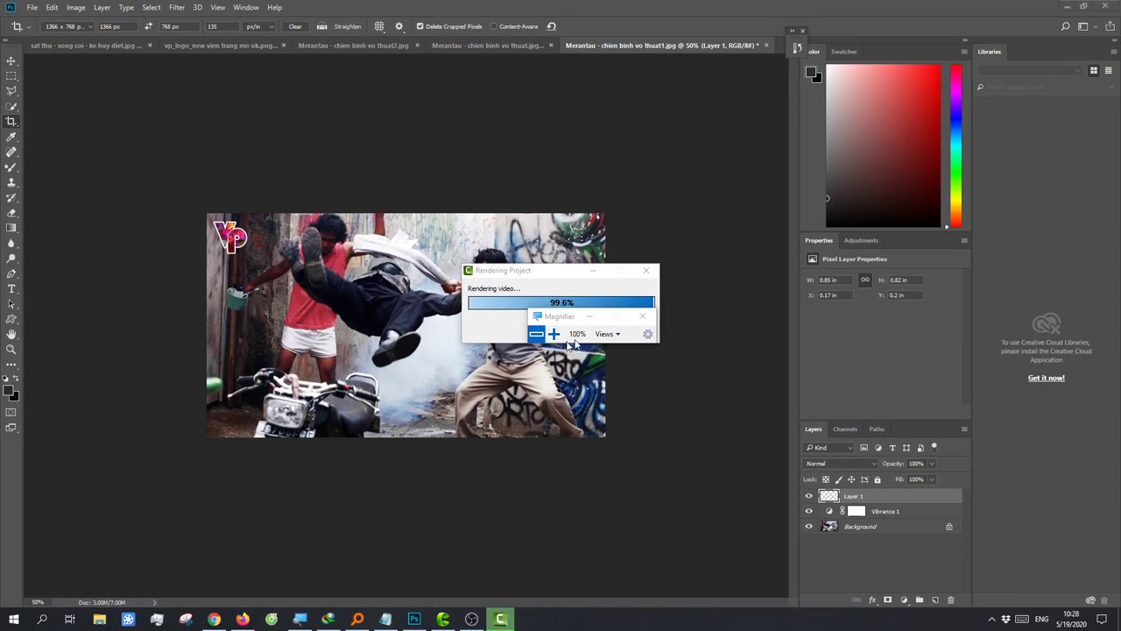
{"action": "left_click", "coordinate": [642, 317]}
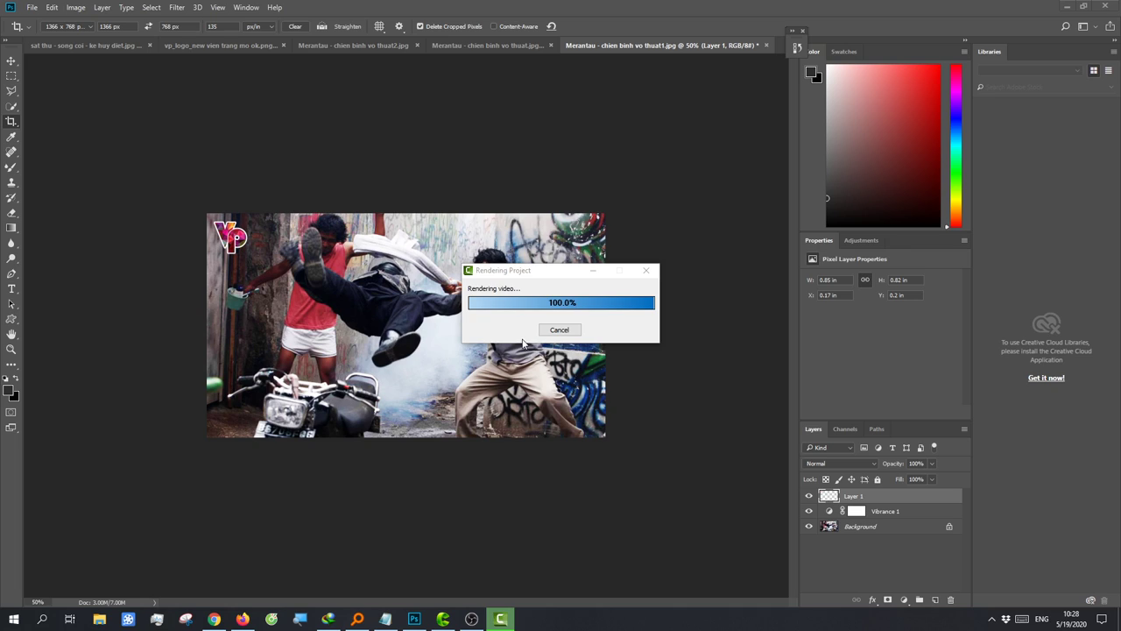
Step: Check that the Camtasia render has reached 100%, then go back to Photoshop
{"action": "left_click", "coordinate": [501, 619]}
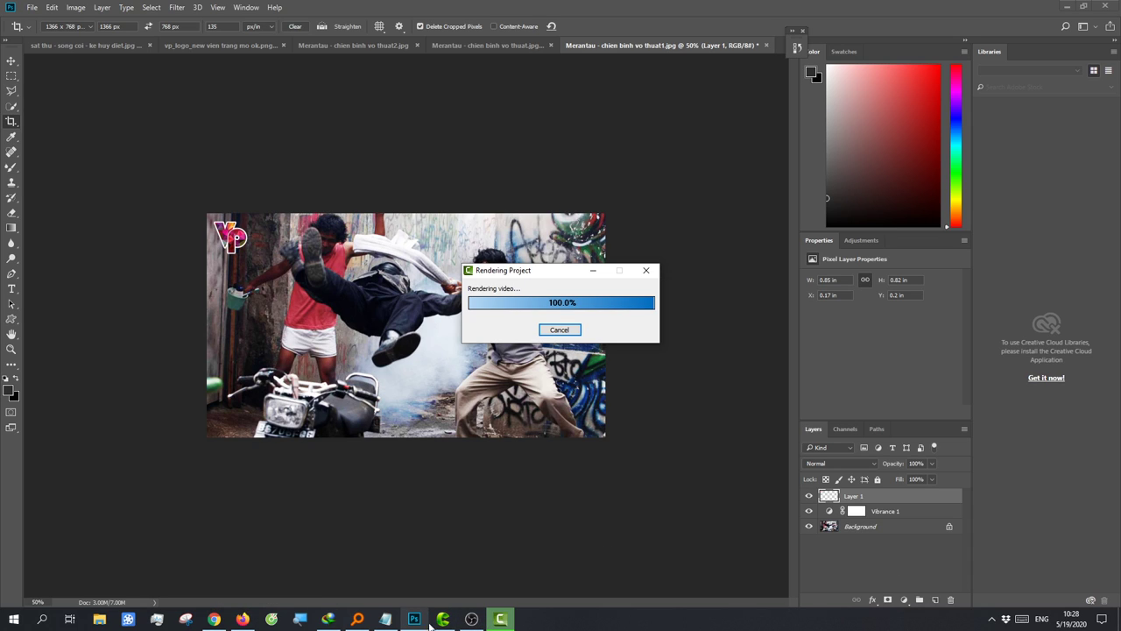
{"action": "left_click", "coordinate": [471, 619]}
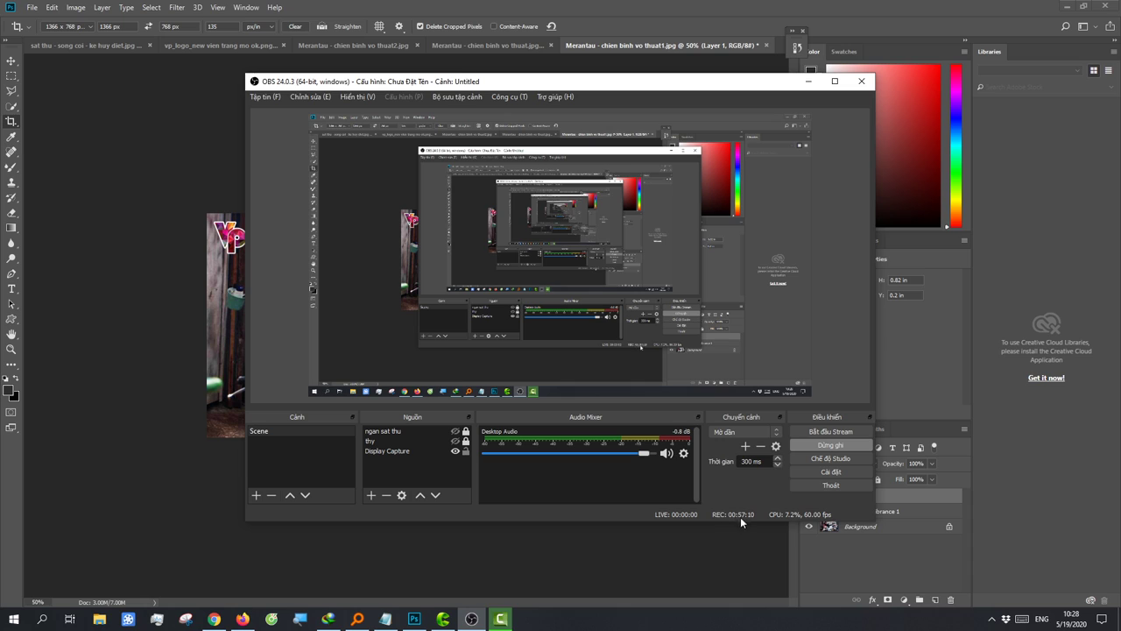
{"action": "left_click", "coordinate": [534, 563]}
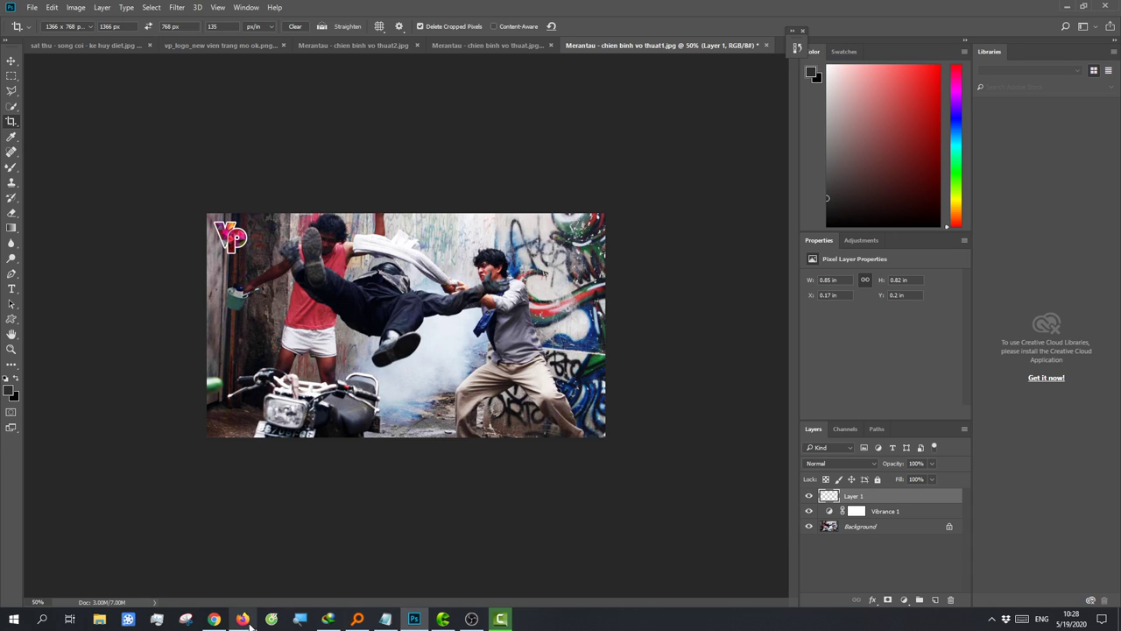
Step: Translate the Vietnamese note 'So it took more than 10 minutes to render' and play it aloud
{"action": "left_click", "coordinate": [213, 618]}
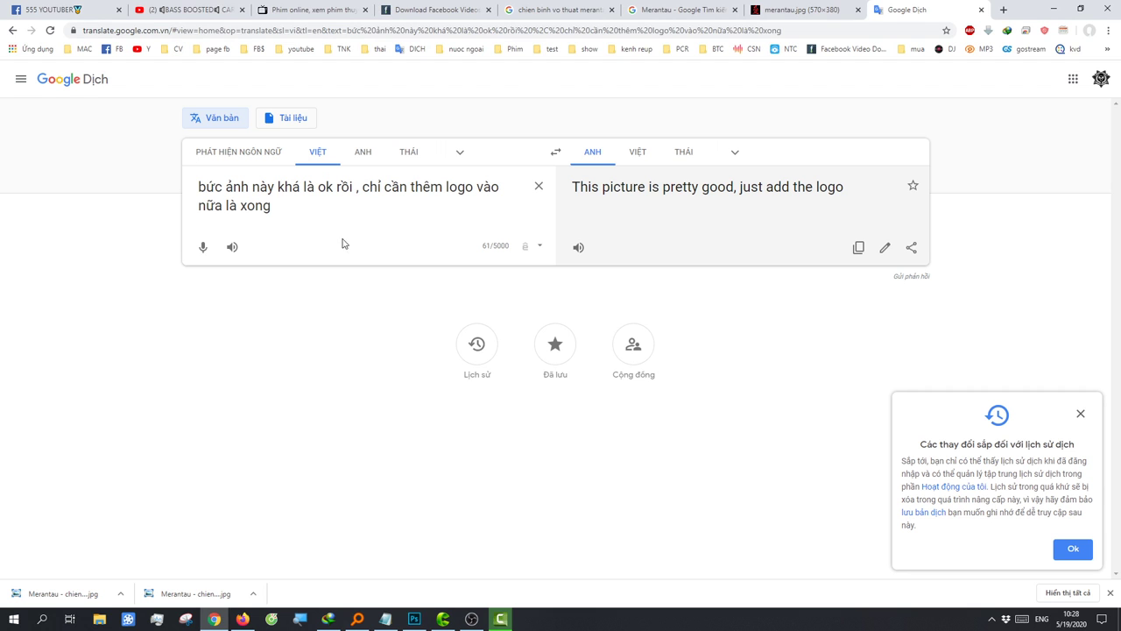
{"action": "left_click_drag", "start_coordinate": [342, 242], "coordinate": [45, 196]}
{"action": "type", "text": "vây là"}
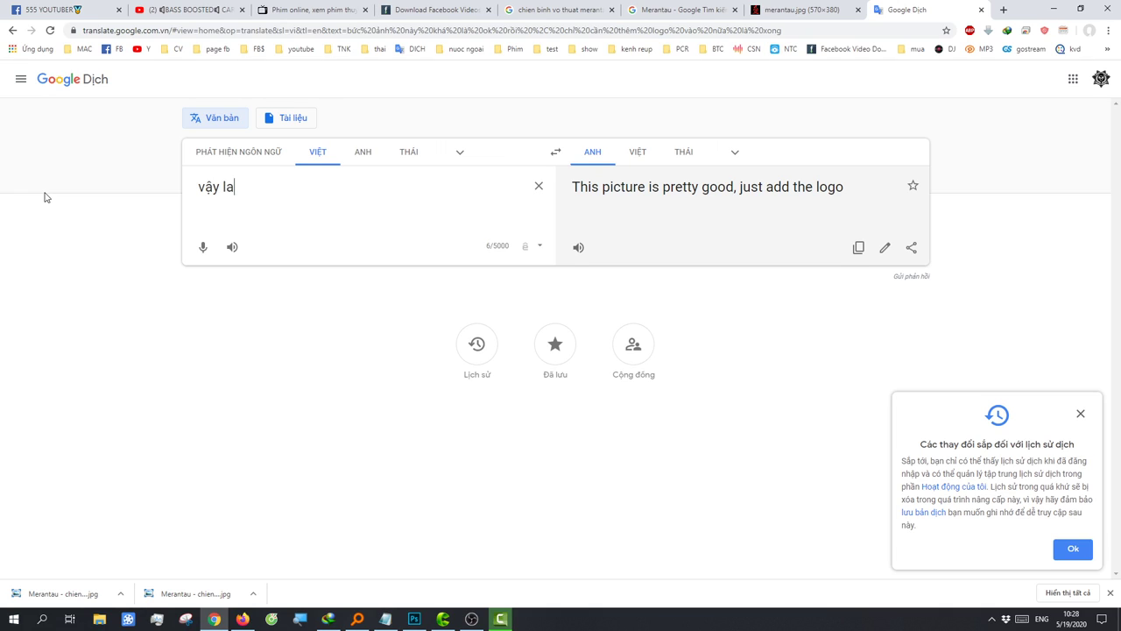
{"action": "type", "text": " dđã render x"}
{"action": "type", "text": "ong chắc hơn 1"}
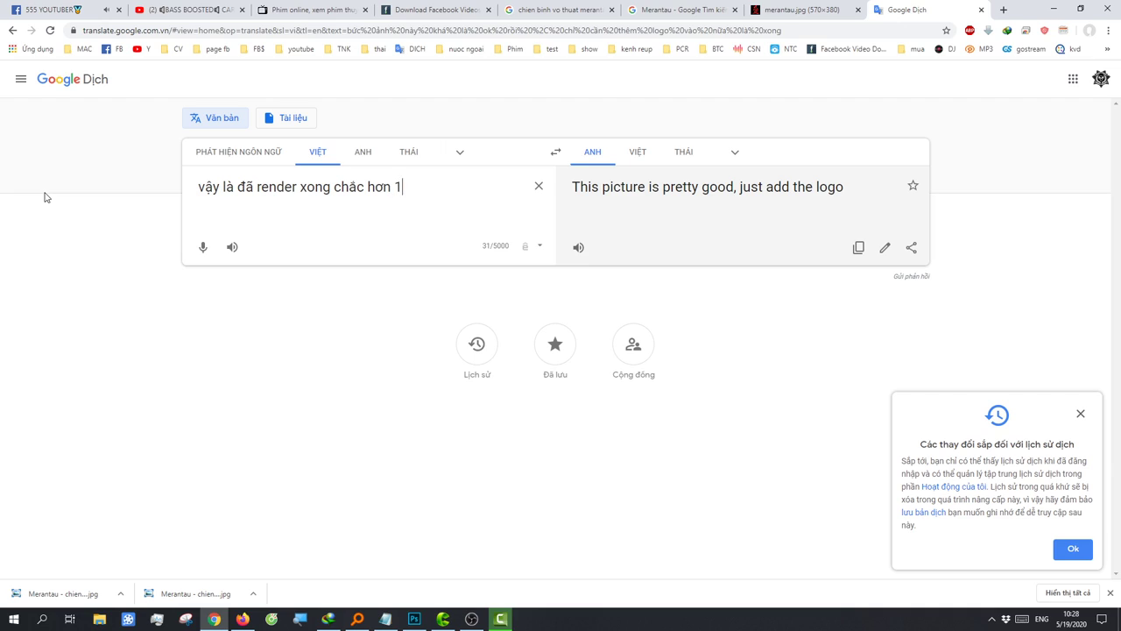
{"action": "type", "text": "0ph"}
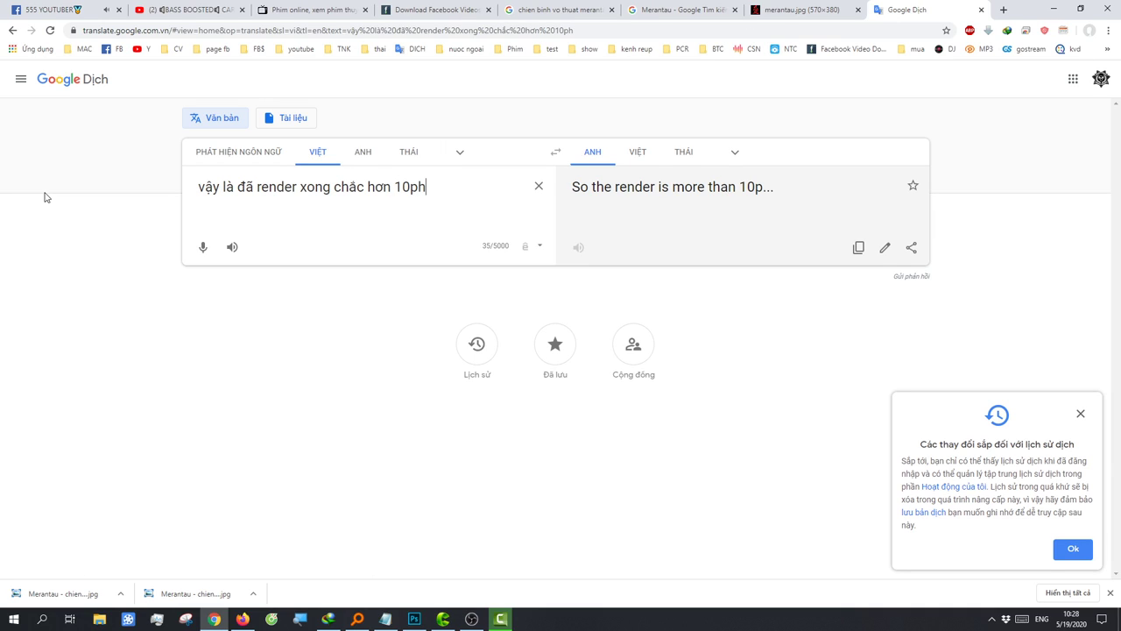
{"action": "key", "text": "BackSpace"}
{"action": "key", "text": "BackSpace"}
{"action": "type", "text": "phút"}
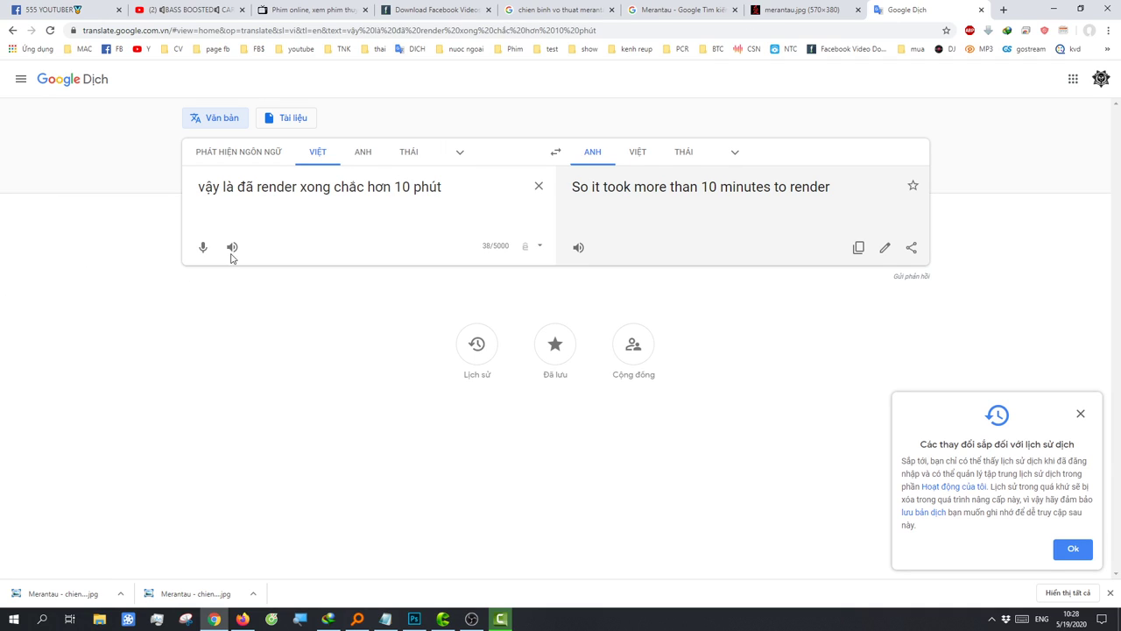
{"action": "left_click", "coordinate": [232, 248]}
{"action": "left_click", "coordinate": [511, 619]}
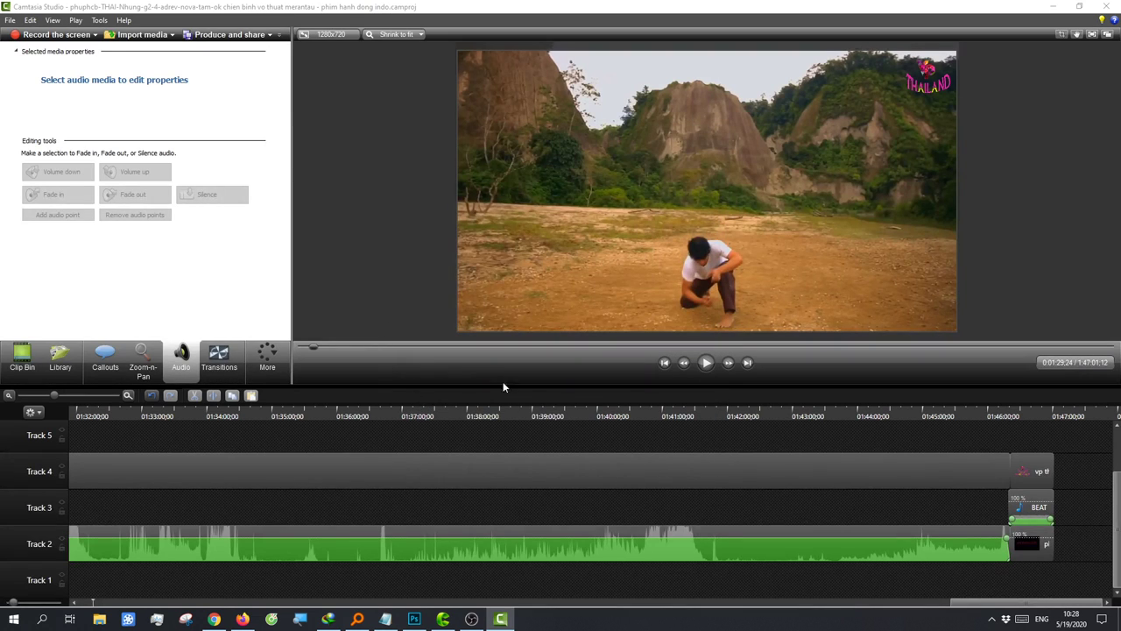
Step: Play the rendered Merantau MP4 from the camtasia folder, skim ahead, and close the player
{"action": "left_click", "coordinate": [100, 618]}
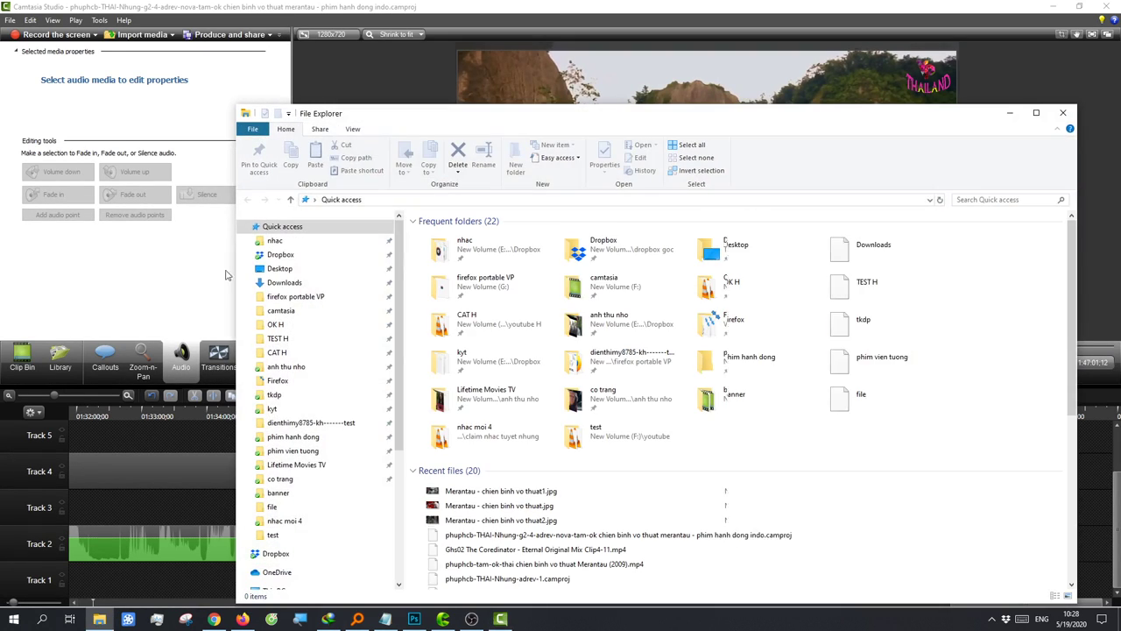
{"action": "left_click", "coordinate": [280, 310]}
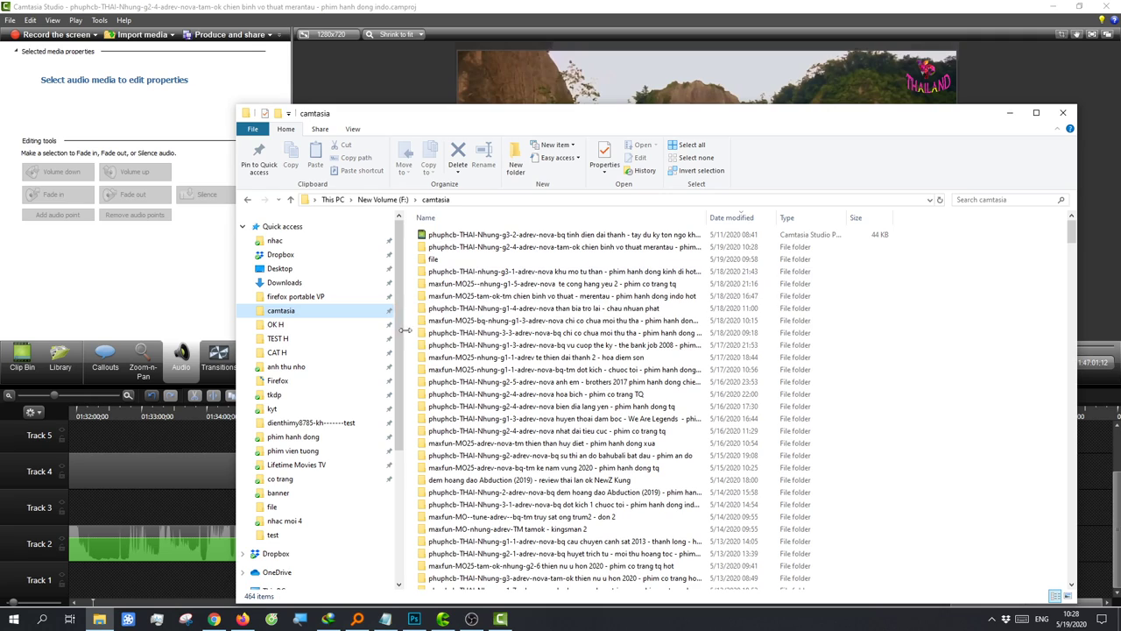
{"action": "left_click", "coordinate": [483, 251]}
{"action": "double_click", "coordinate": [446, 251]}
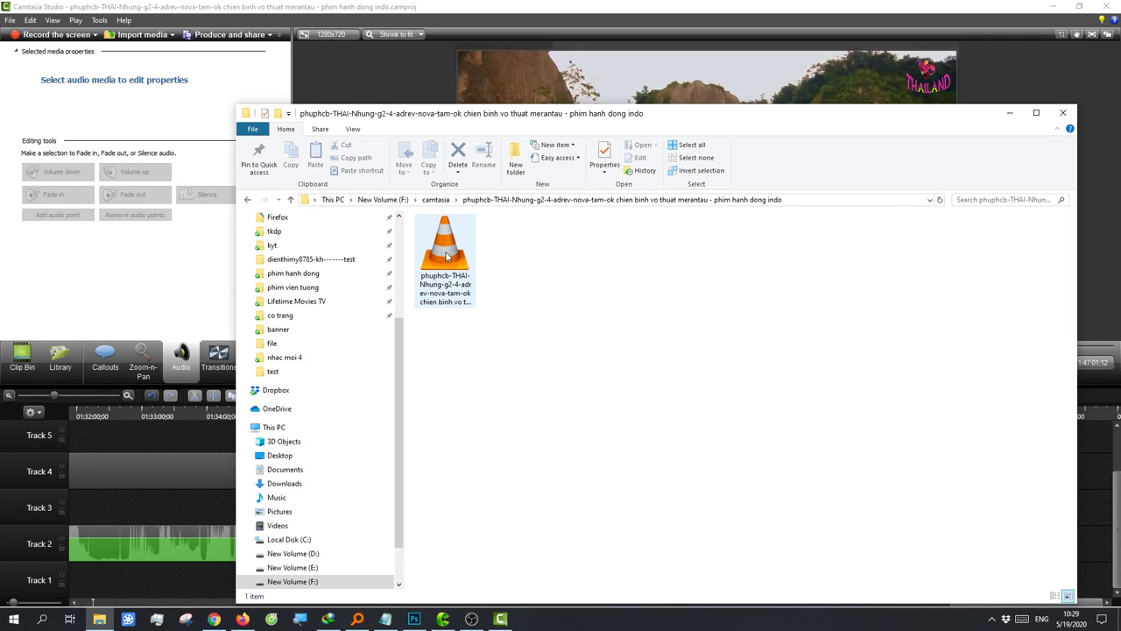
{"action": "double_click", "coordinate": [447, 254]}
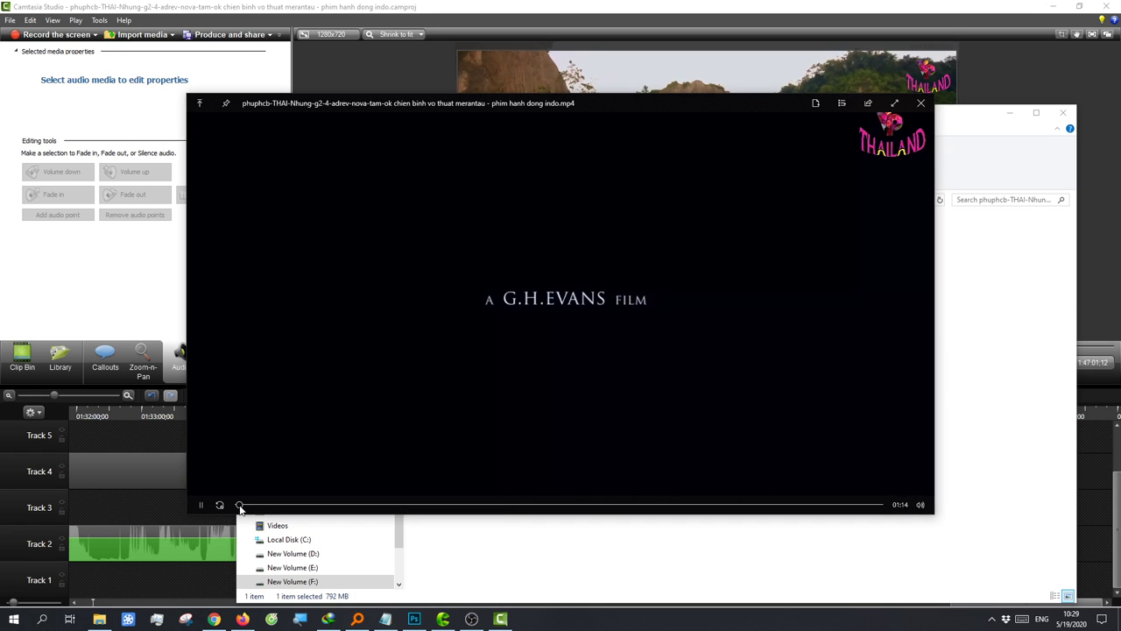
{"action": "left_click_drag", "start_coordinate": [246, 507], "coordinate": [661, 507]}
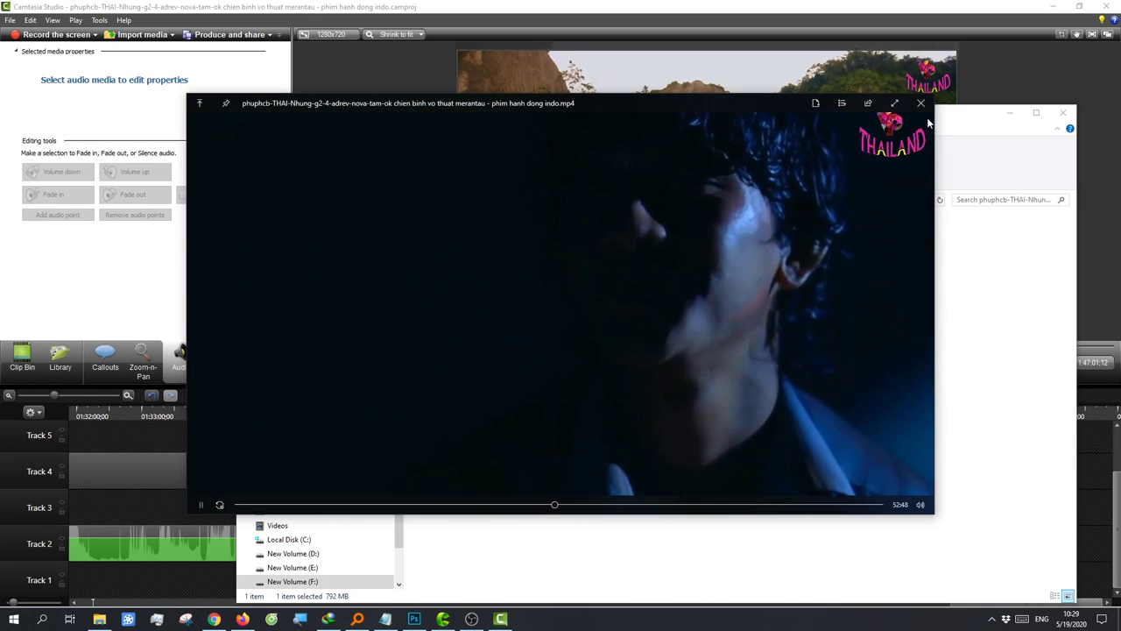
{"action": "left_click", "coordinate": [921, 103]}
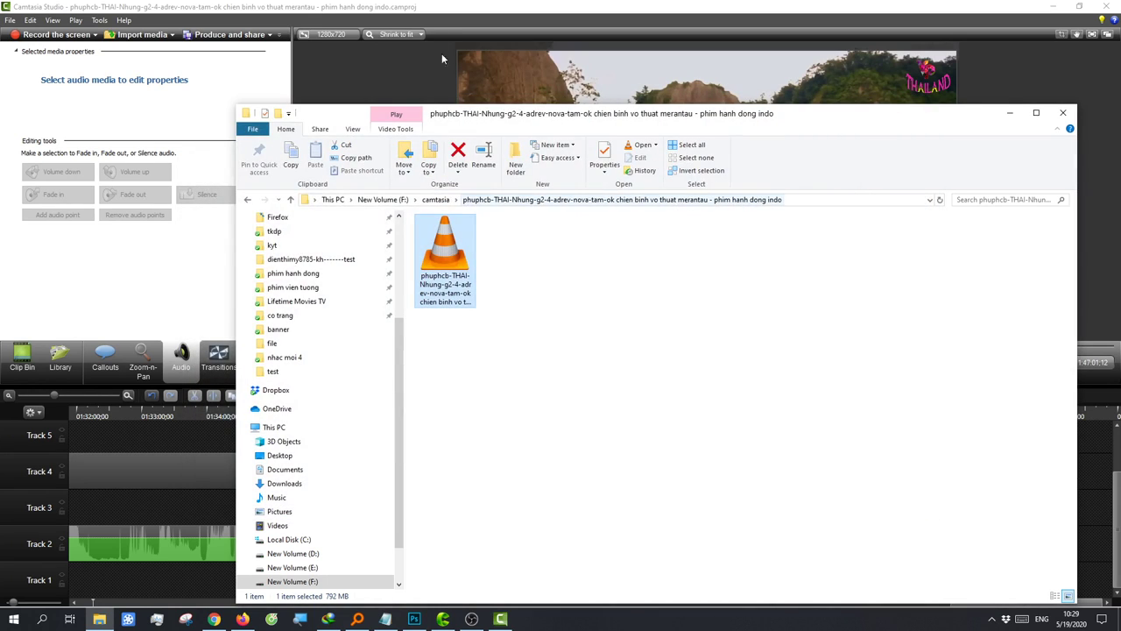
Step: Cycle through the browser and screen recorder windows back to Photoshop
{"action": "left_click", "coordinate": [243, 619]}
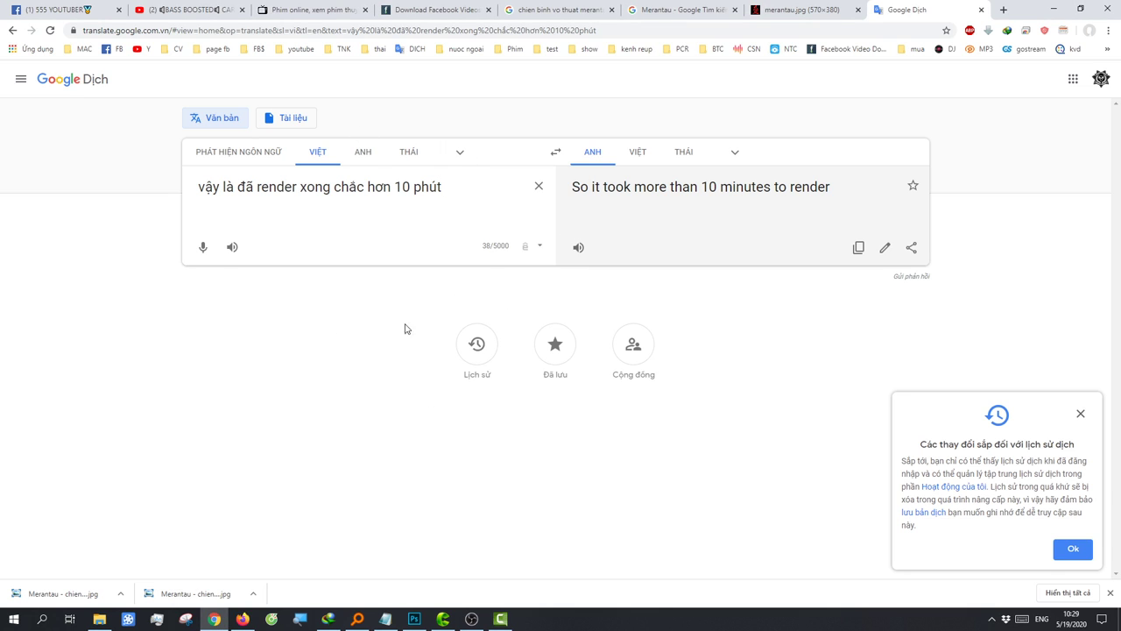
{"action": "left_click", "coordinate": [469, 622]}
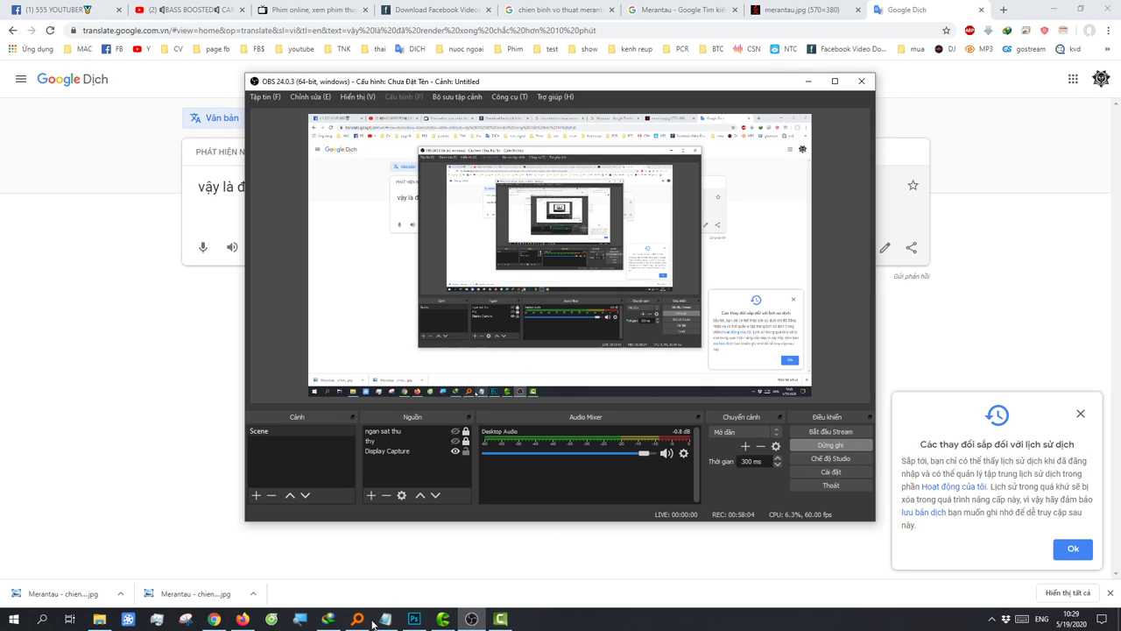
{"action": "left_click", "coordinate": [414, 620]}
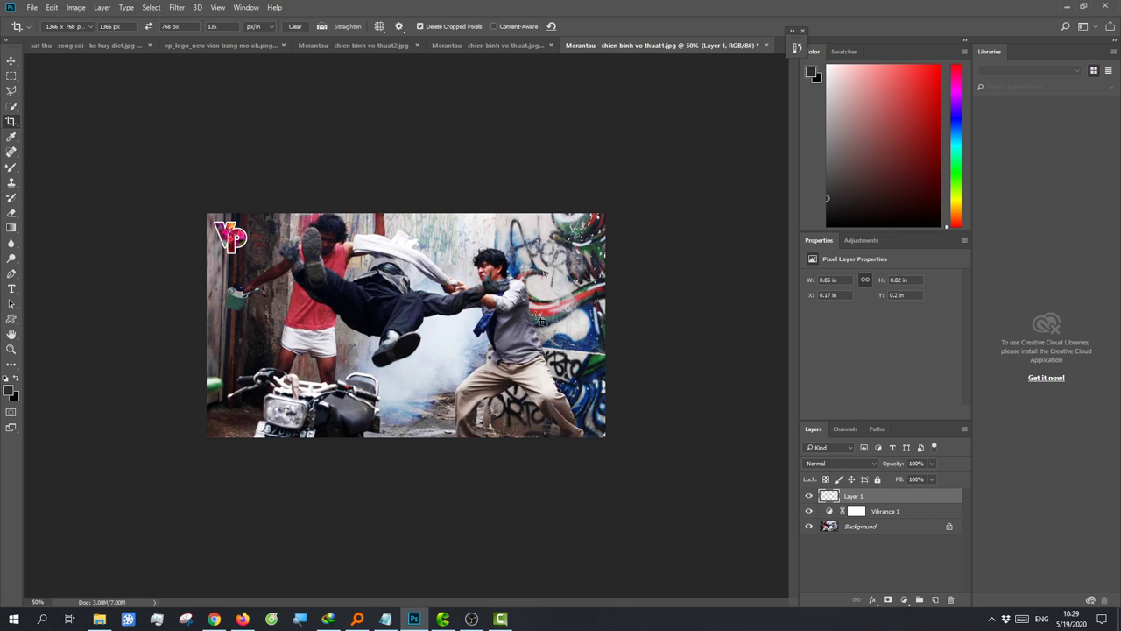
Step: Close the finished Merantau image and switch to the sat thu jungle gunfire still
{"action": "left_click", "coordinate": [765, 45]}
{"action": "left_click", "coordinate": [571, 245]}
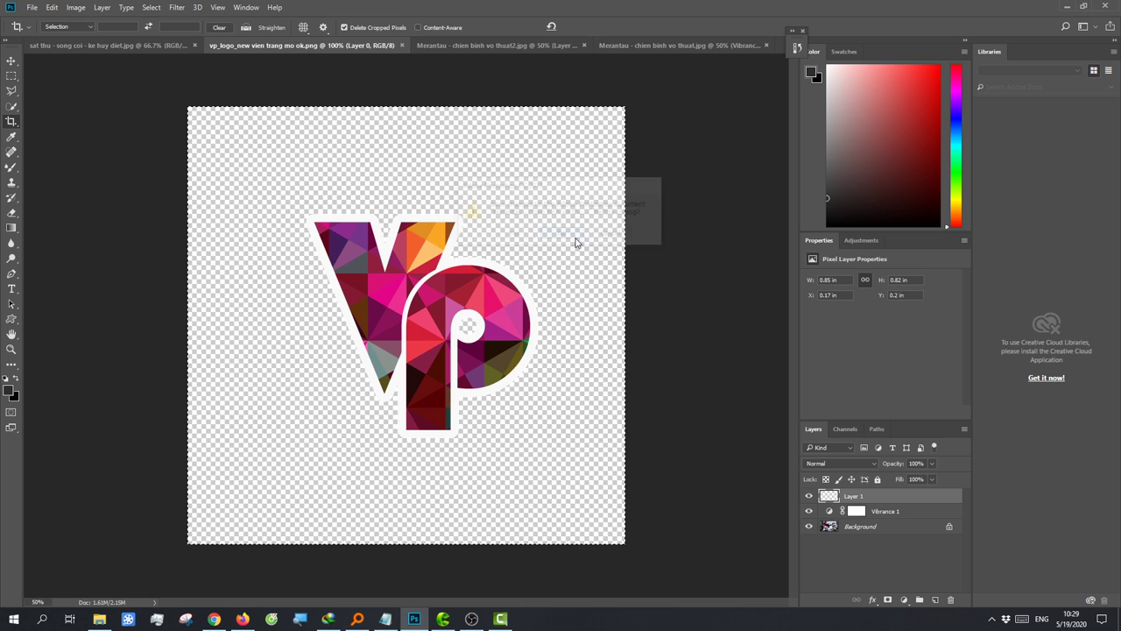
{"action": "left_click", "coordinate": [31, 7]}
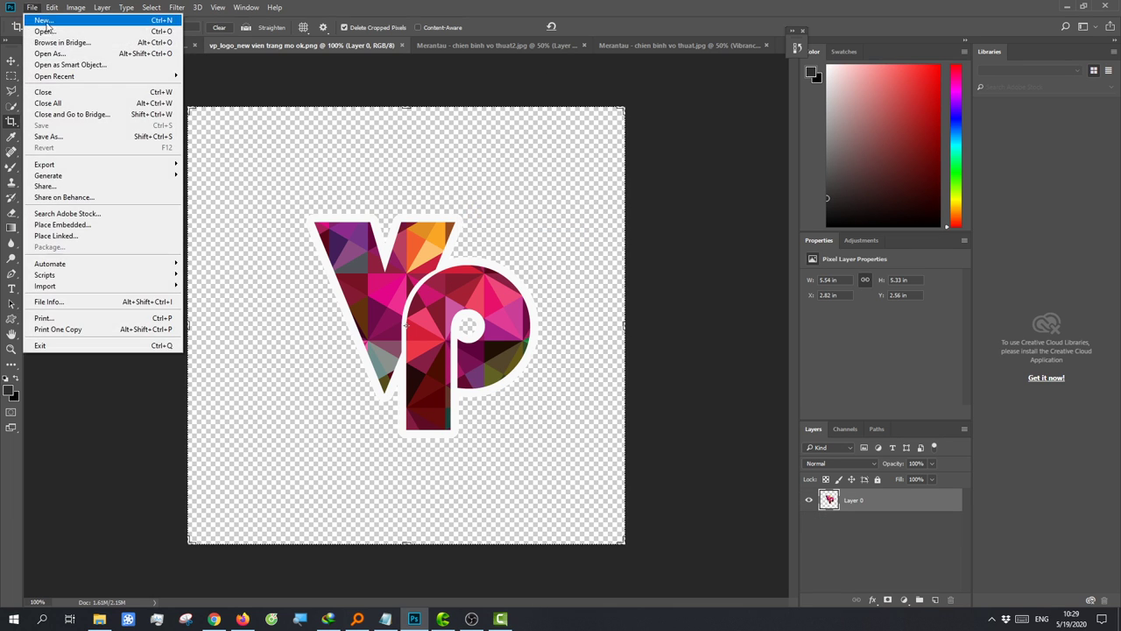
{"action": "left_click", "coordinate": [71, 31]}
{"action": "key", "text": "Escape"}
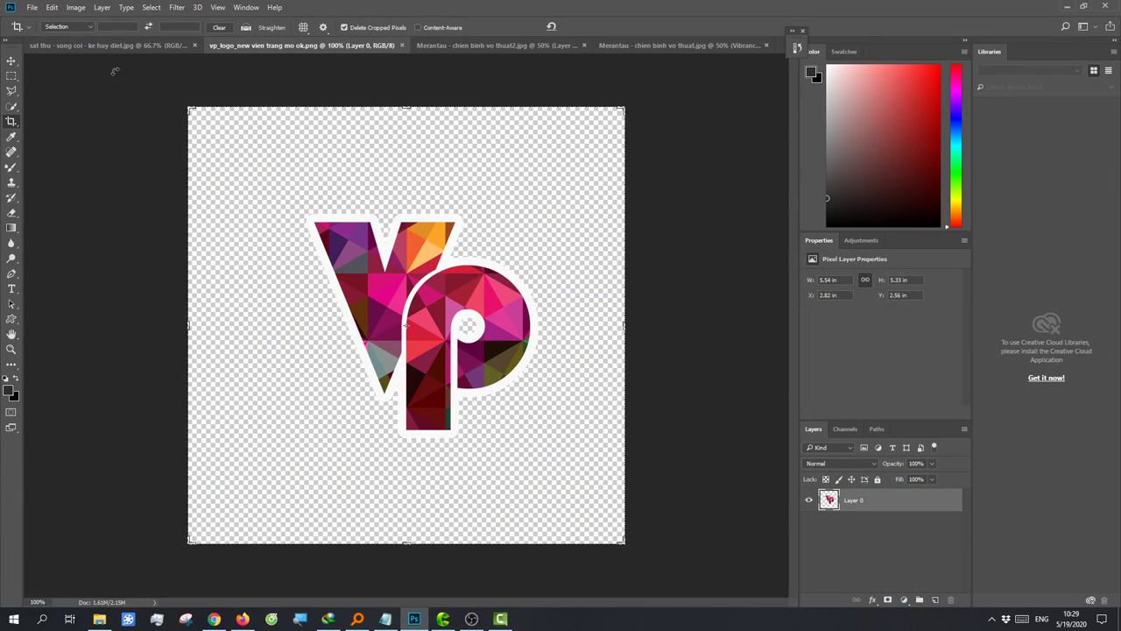
{"action": "left_click", "coordinate": [104, 48]}
Step: Paste the VP logo, scale it down, and place it in the top-right corner
{"action": "key", "text": "ctrl+v"}
{"action": "key", "text": "ctrl+t"}
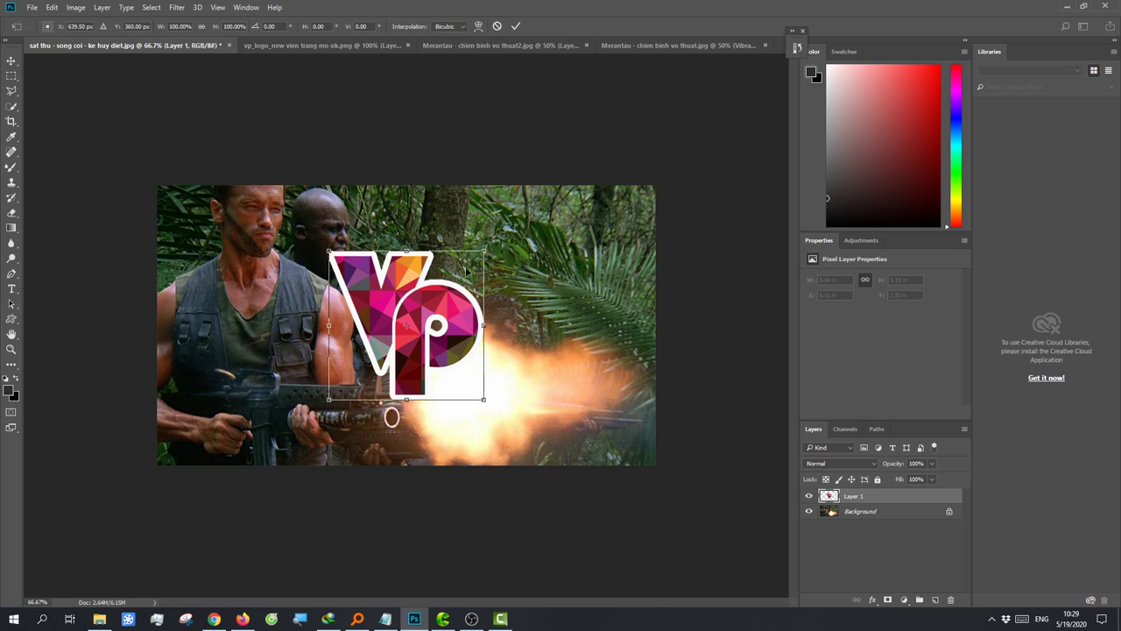
{"action": "mouse_move", "coordinate": [485, 250]}
{"action": "left_mouse_down"}
{"action": "mouse_move", "coordinate": [359, 335]}
{"action": "mouse_move", "coordinate": [627, 214]}
{"action": "left_mouse_up"}
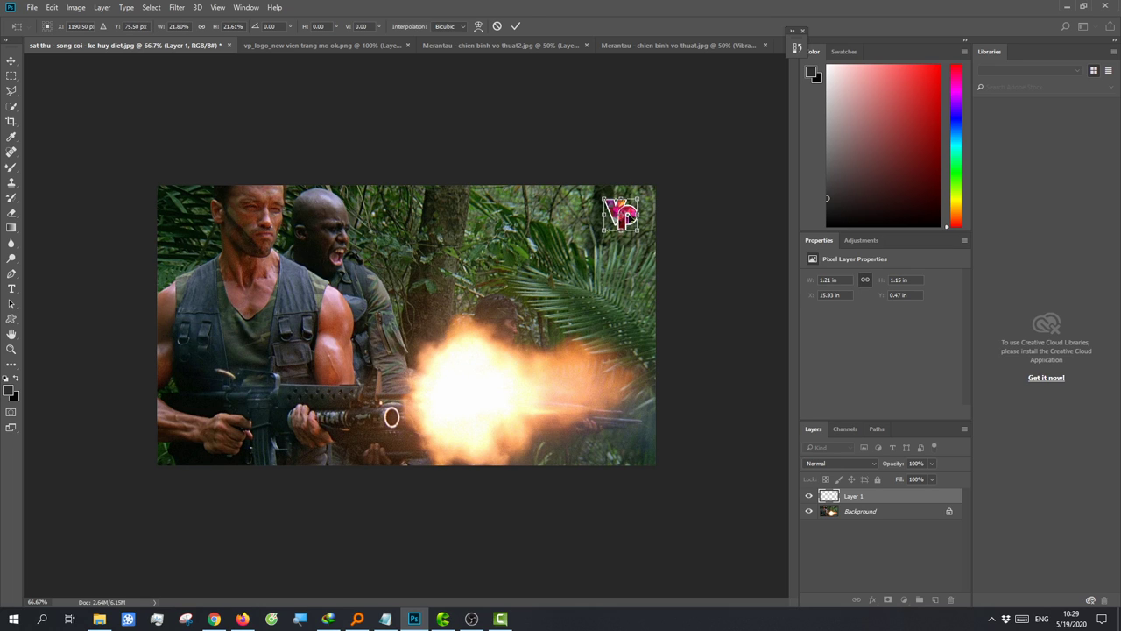
{"action": "key", "text": "c"}
{"action": "scroll", "coordinate": [620, 316], "scroll_direction": "down", "scroll_amount": 1}
{"action": "scroll", "coordinate": [620, 315], "scroll_direction": "down", "scroll_amount": 1}
{"action": "scroll", "coordinate": [622, 316], "scroll_direction": "up", "scroll_amount": 1}
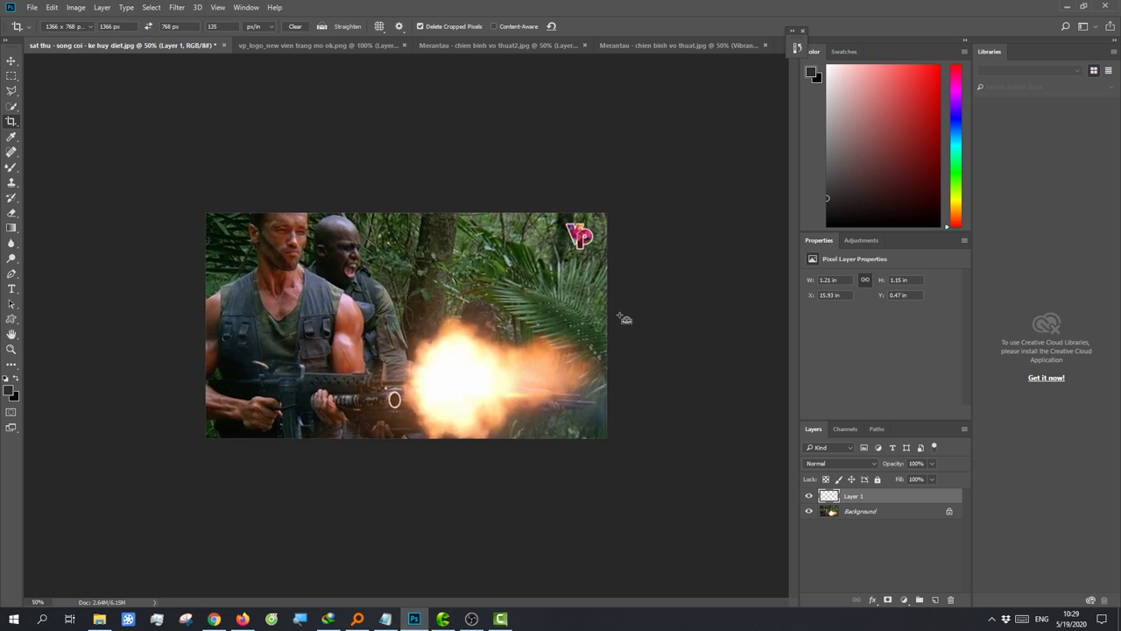
{"action": "scroll", "coordinate": [626, 318], "scroll_direction": "up", "scroll_amount": 1}
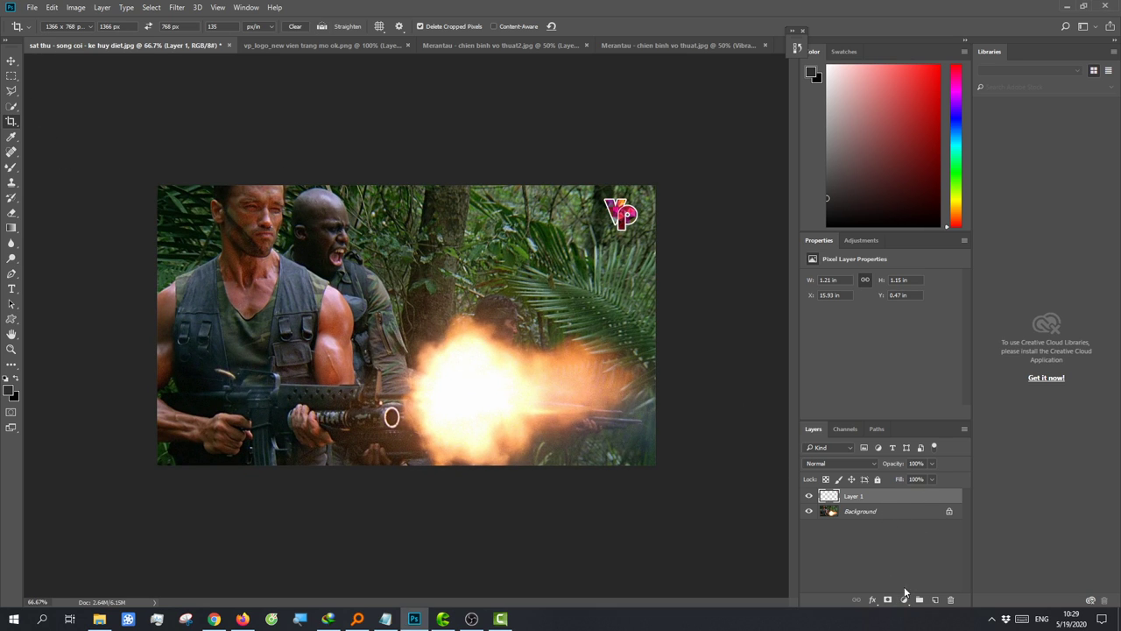
Step: Add a Vibrance adjustment layer above the Background with Vibrance +20 and Saturation +8
{"action": "left_click", "coordinate": [895, 513]}
{"action": "left_click", "coordinate": [904, 600]}
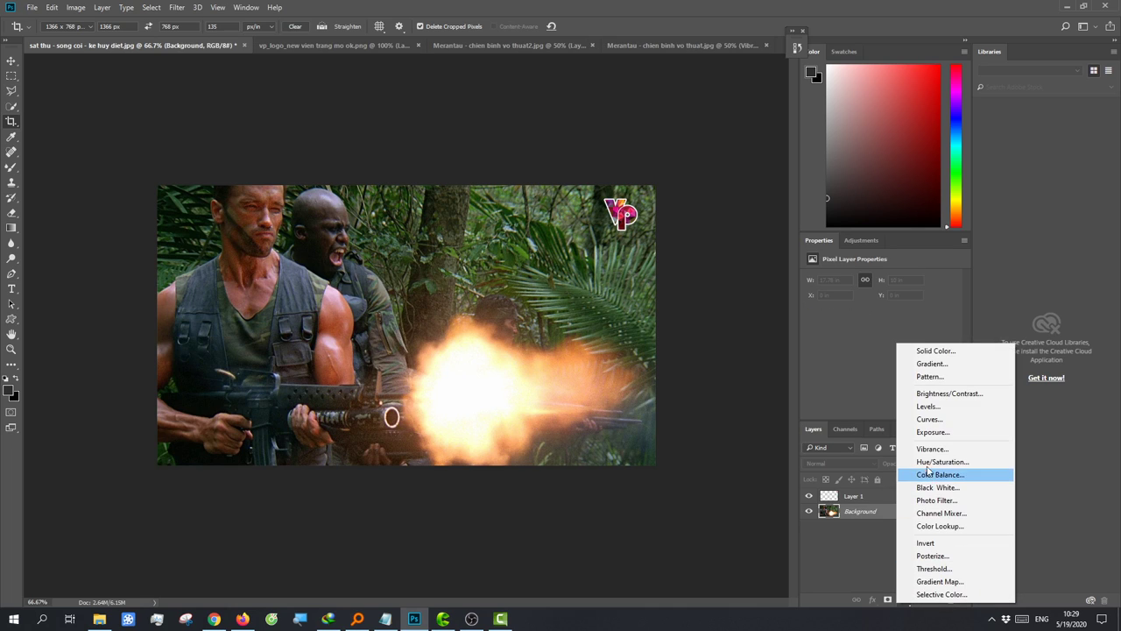
{"action": "left_click", "coordinate": [929, 448]}
{"action": "left_click", "coordinate": [887, 311]}
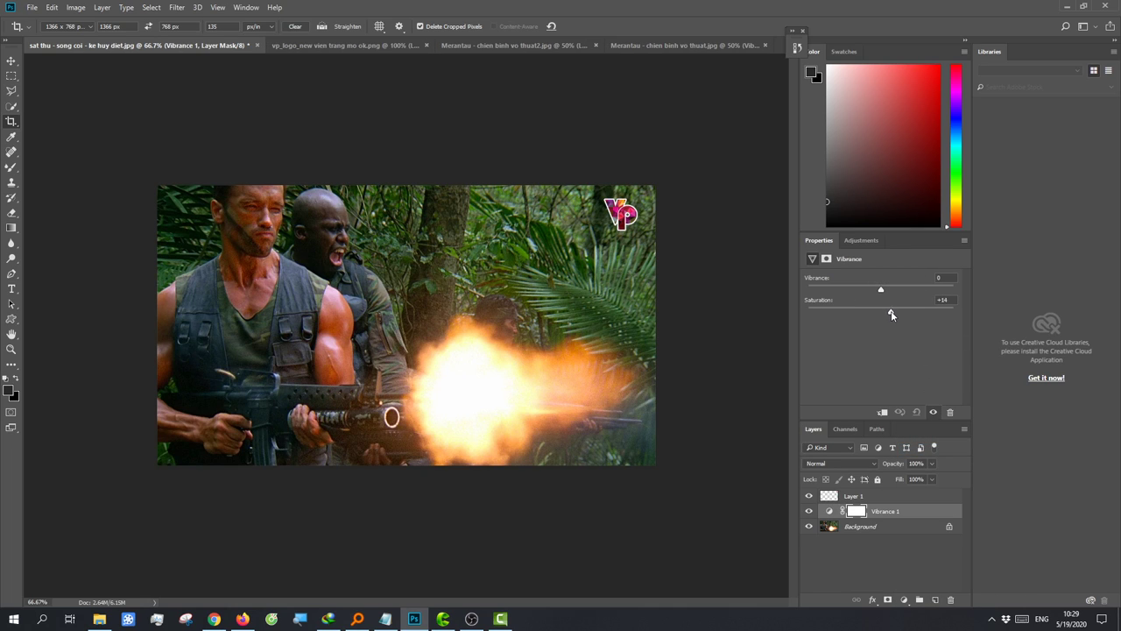
{"action": "left_click_drag", "start_coordinate": [887, 290], "coordinate": [894, 290]}
Step: Save the still as a JPEG, replacing the existing file and accepting the quality settings
{"action": "left_click", "coordinate": [32, 7]}
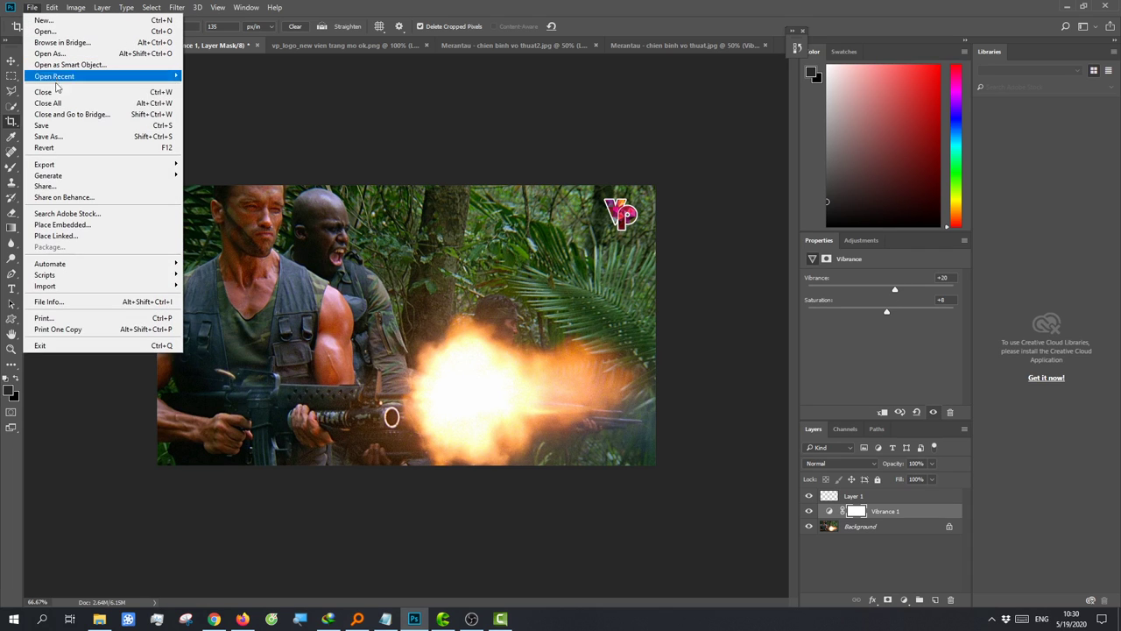
{"action": "left_click", "coordinate": [64, 138]}
{"action": "left_click", "coordinate": [191, 475]}
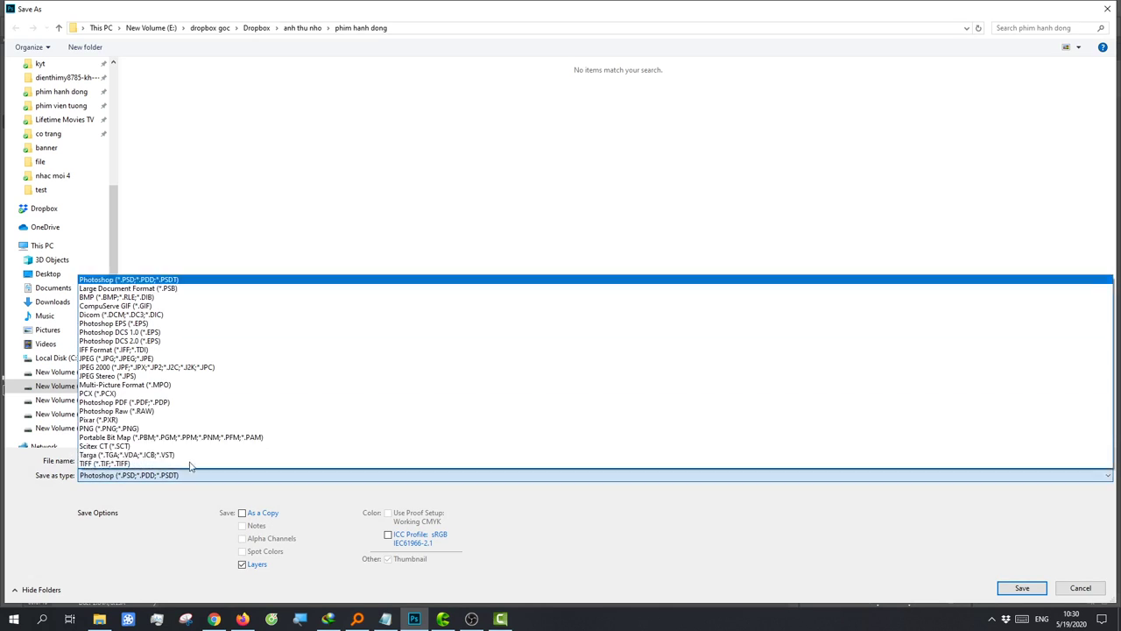
{"action": "left_click", "coordinate": [149, 359]}
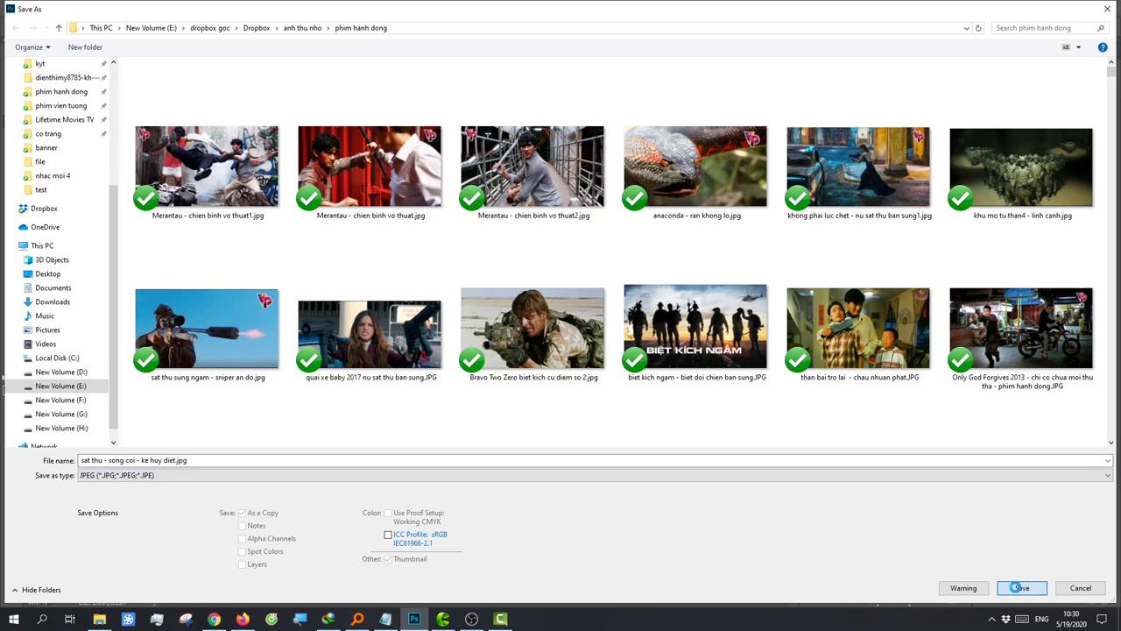
{"action": "left_click", "coordinate": [1021, 588]}
{"action": "left_click", "coordinate": [588, 309]}
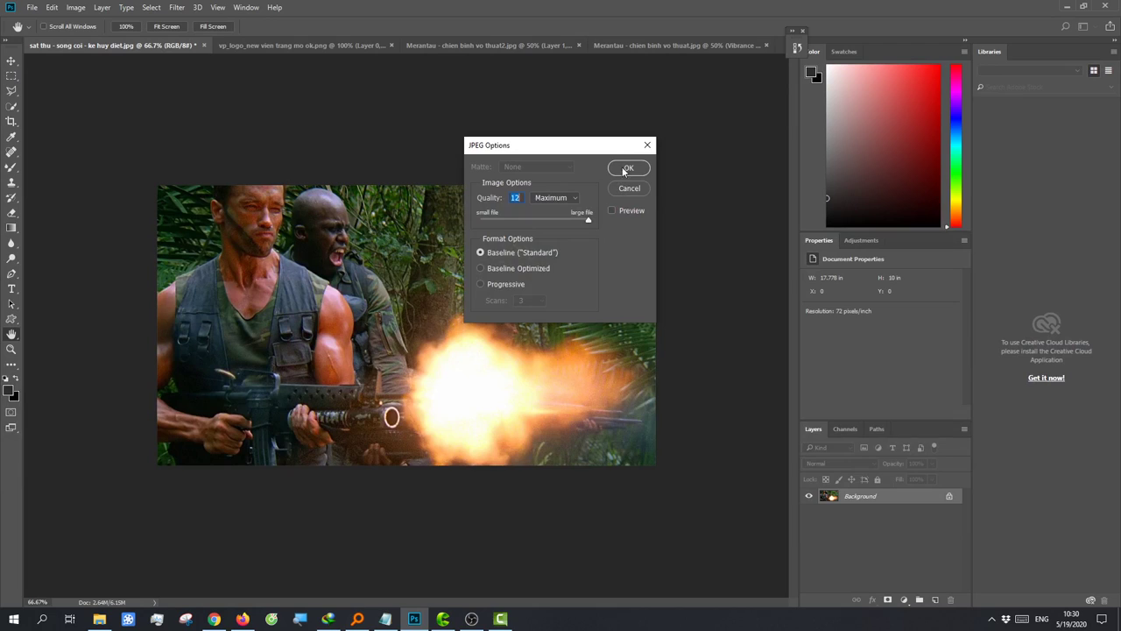
{"action": "left_click", "coordinate": [627, 168]}
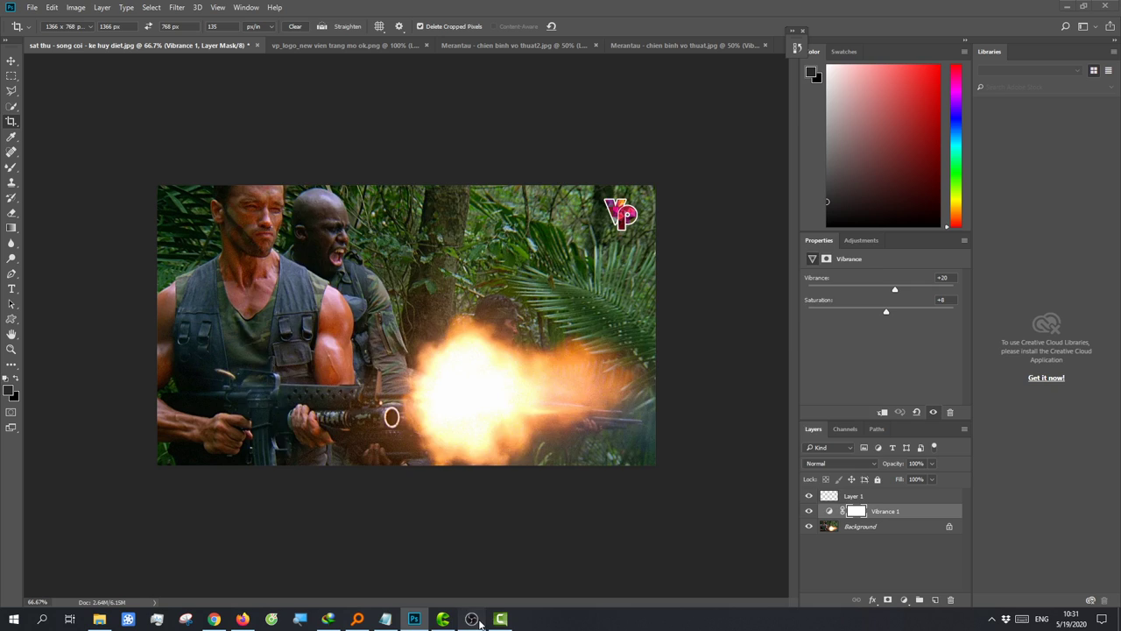
Step: Hide the screen recorder and switch to the Merantau document
{"action": "left_click", "coordinate": [480, 623]}
{"action": "left_click", "coordinate": [606, 568]}
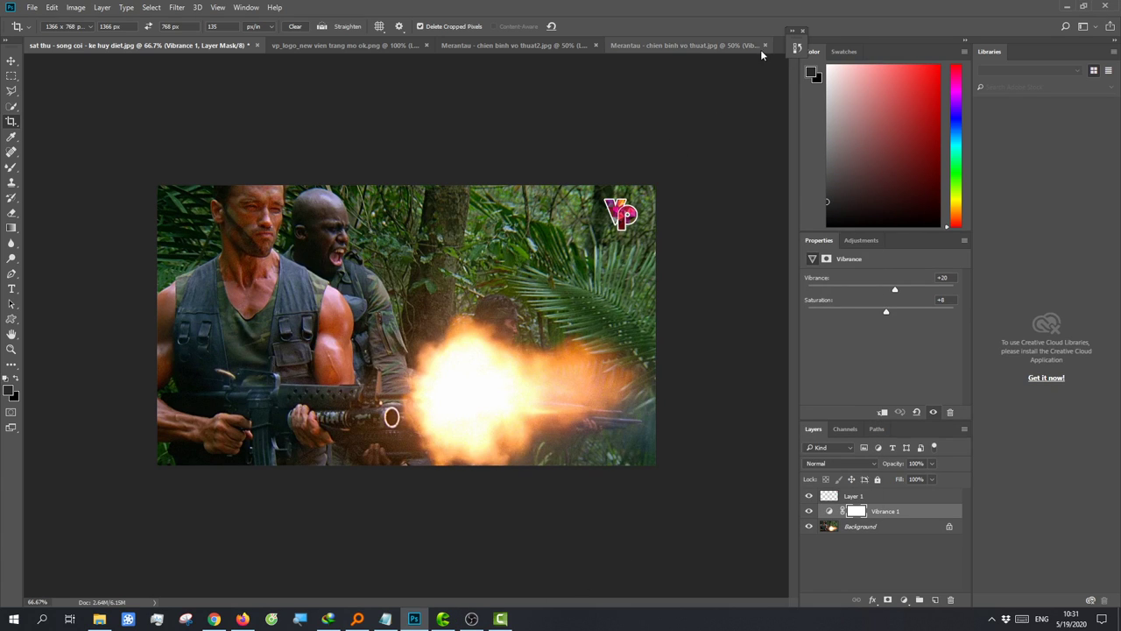
{"action": "left_click", "coordinate": [712, 45]}
Step: Close the sat thu still without saving the changes
{"action": "left_click", "coordinate": [181, 48]}
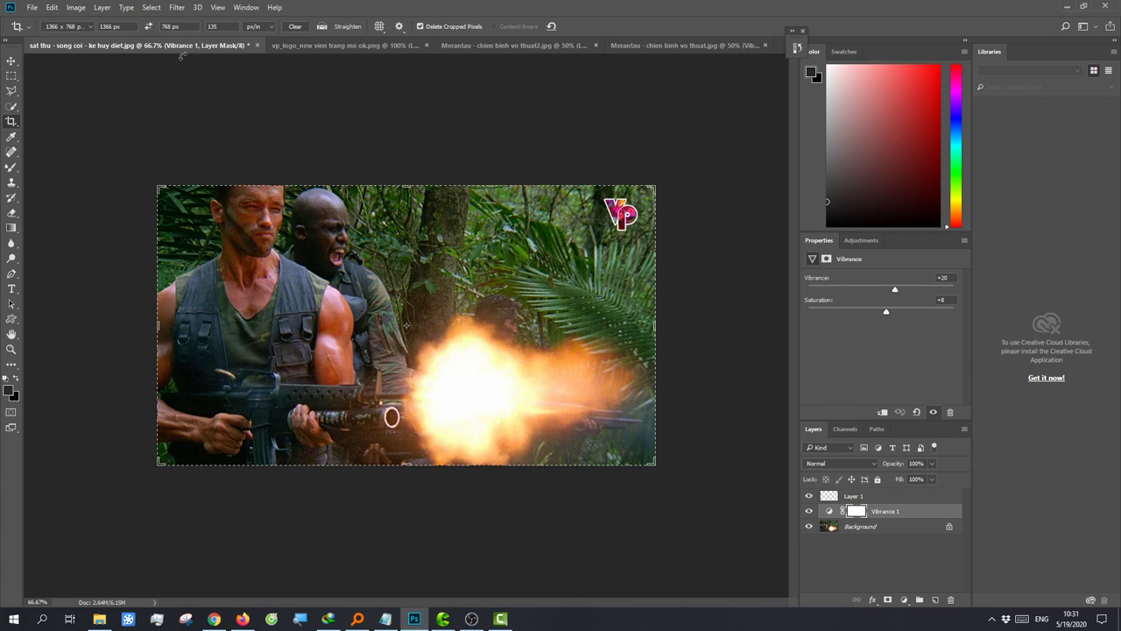
{"action": "left_click", "coordinate": [257, 45]}
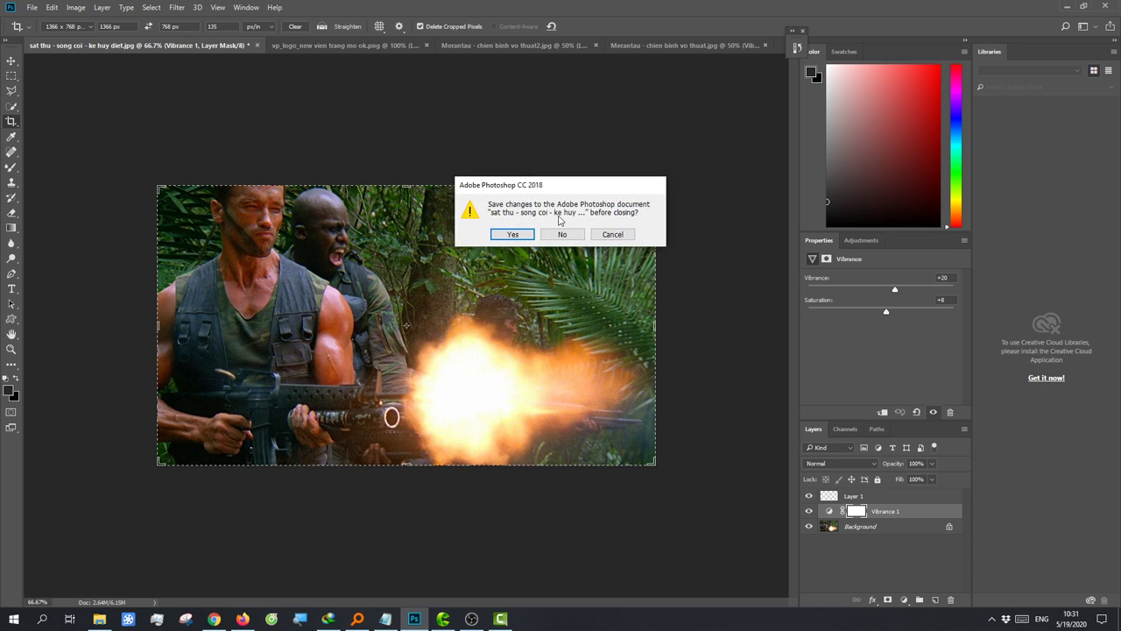
{"action": "left_click", "coordinate": [562, 234]}
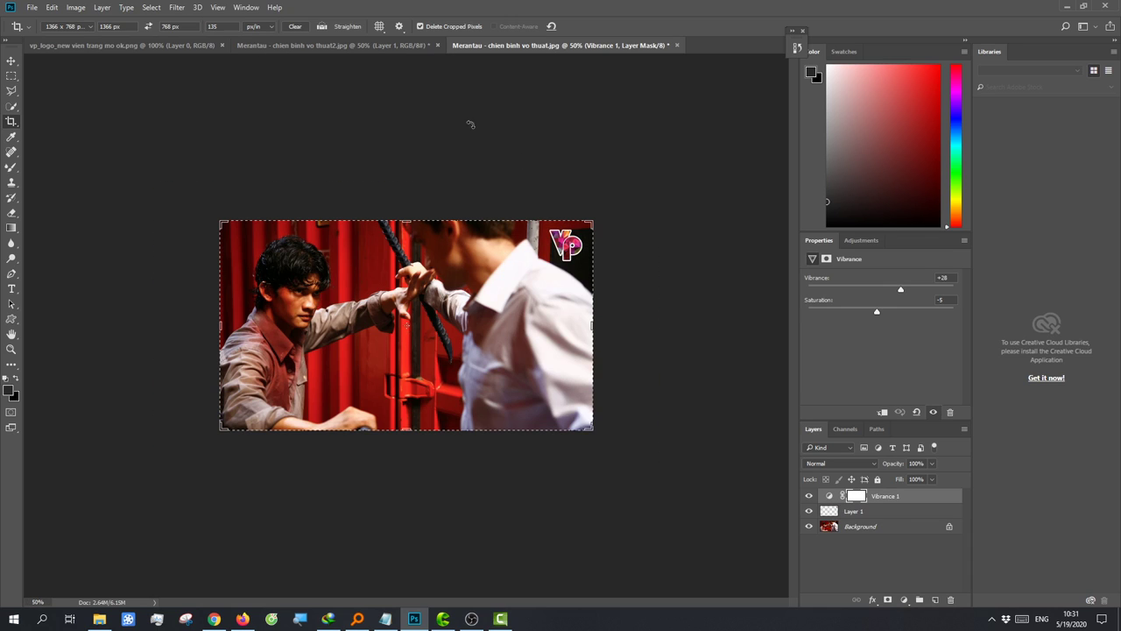
Step: Open 'Bravo Two Zero biet kich cu diem so 2.jpg'
{"action": "left_click", "coordinate": [32, 7]}
{"action": "left_click", "coordinate": [49, 33]}
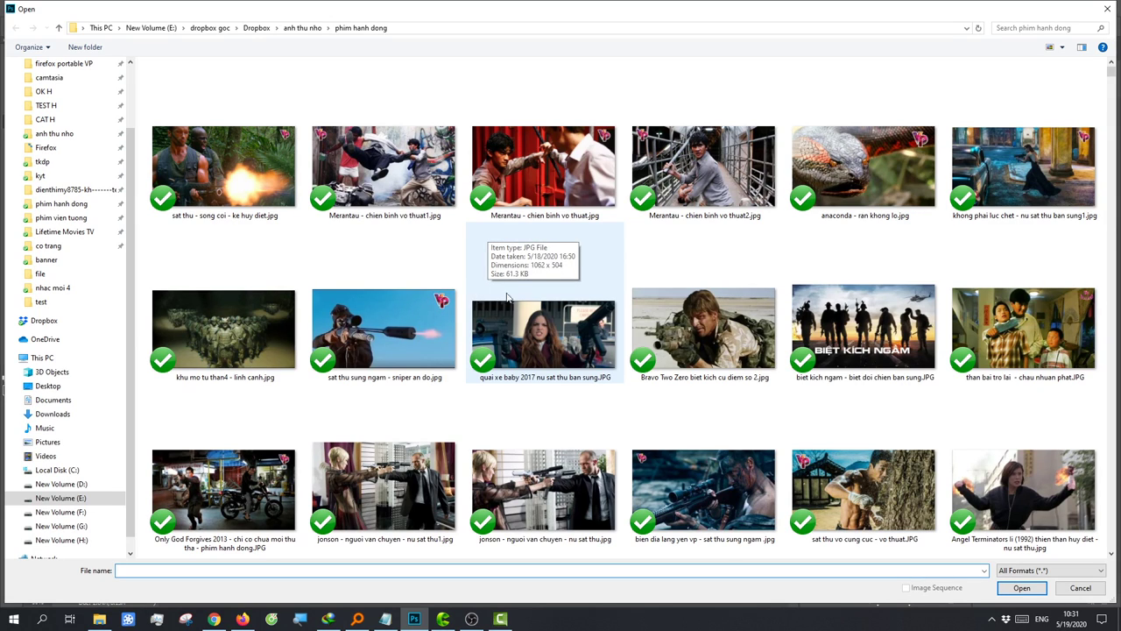
{"action": "scroll", "coordinate": [506, 298], "scroll_direction": "down", "scroll_amount": 2}
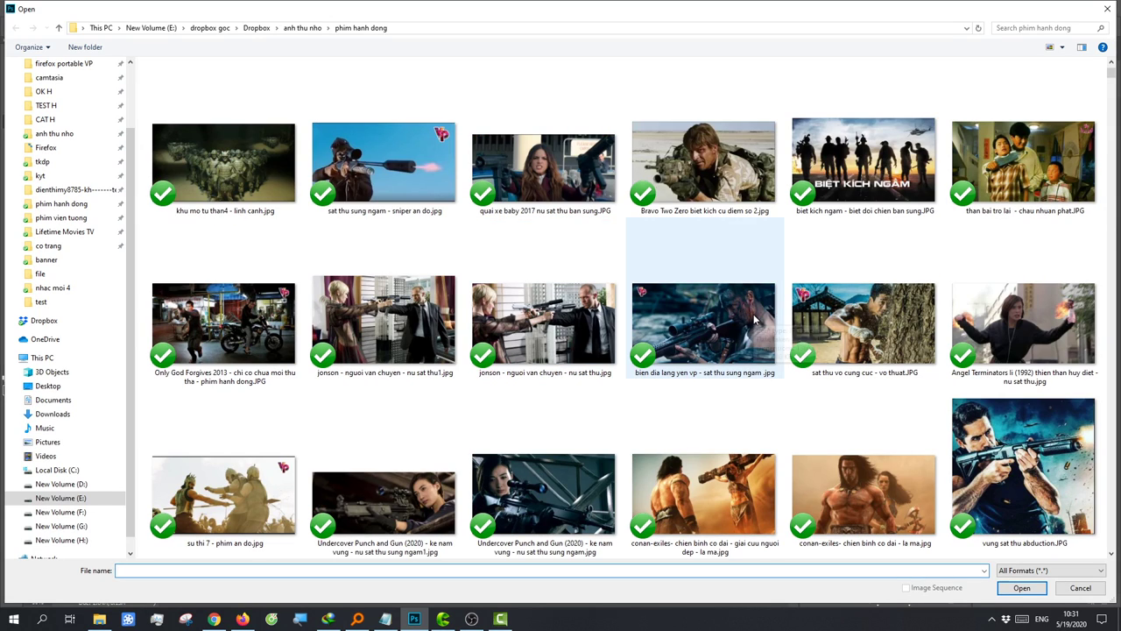
{"action": "double_click", "coordinate": [697, 217]}
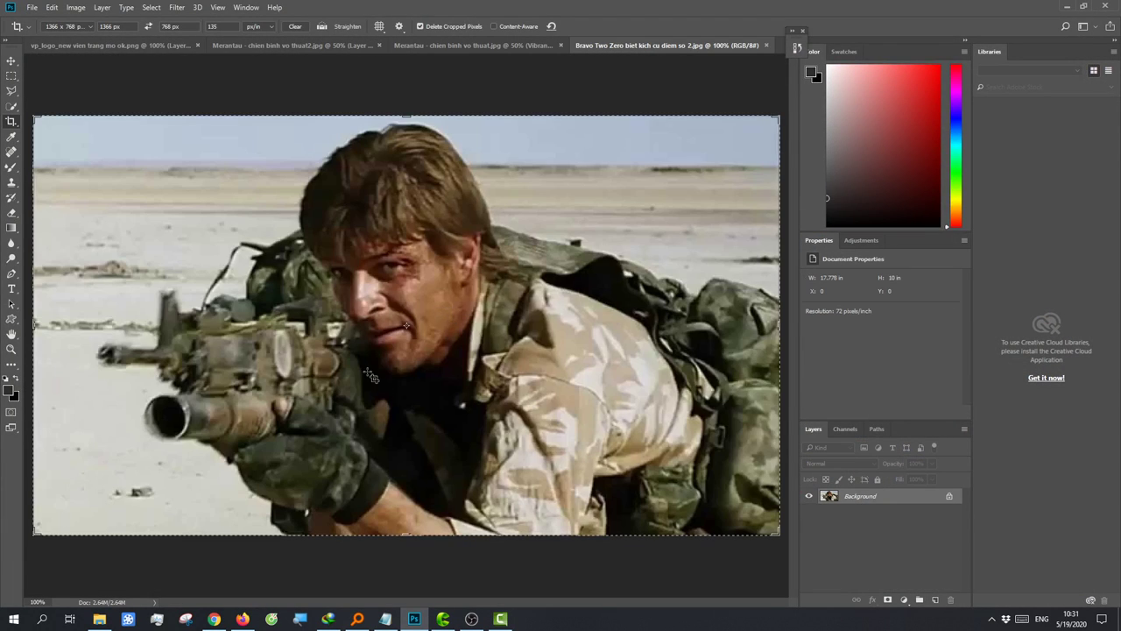
Step: Apply Brightness/Contrast with Brightness 5 and Contrast 24 to the Bravo Two Zero still
{"action": "key", "text": "ctrl+minus"}
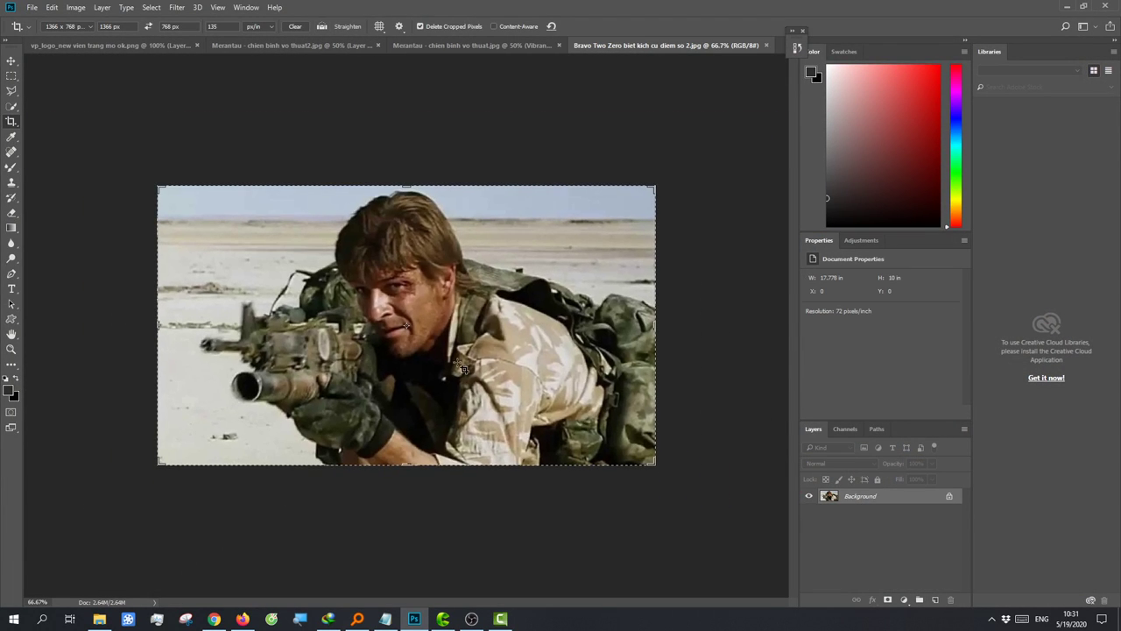
{"action": "left_click", "coordinate": [75, 7]}
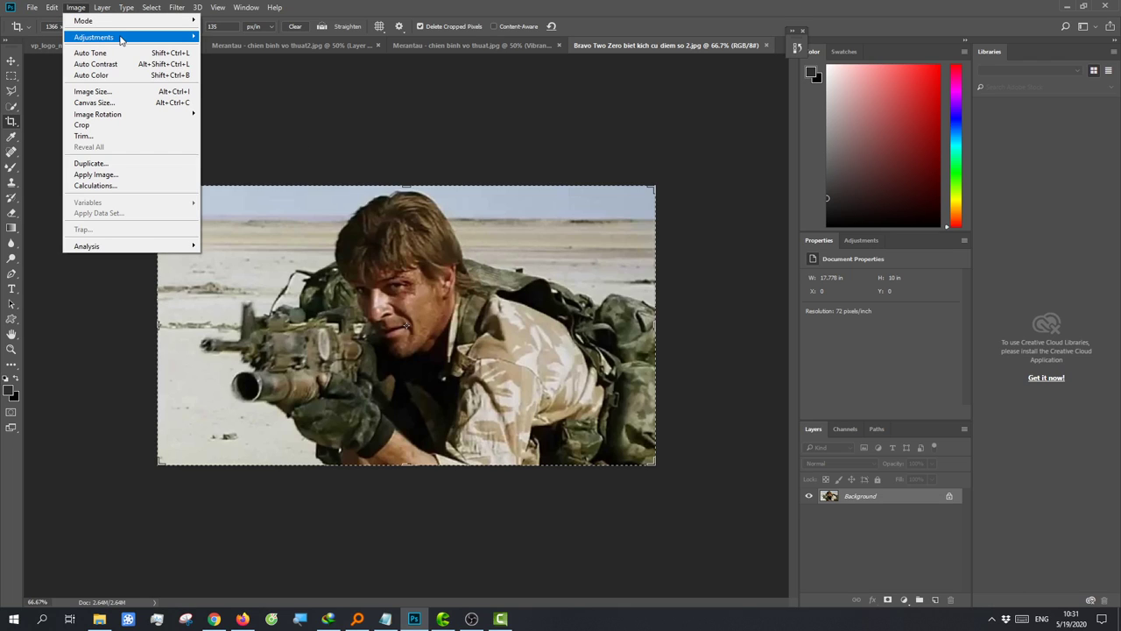
{"action": "mouse_move", "coordinate": [93, 37]}
{"action": "left_click", "coordinate": [229, 38]}
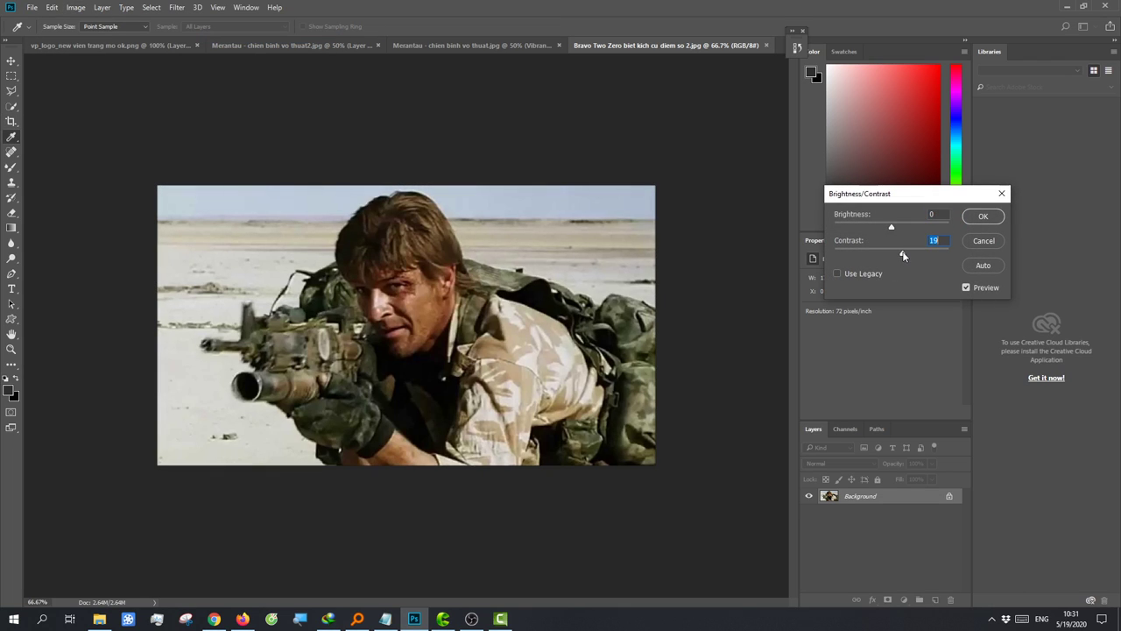
{"action": "left_click_drag", "start_coordinate": [892, 228], "coordinate": [906, 254]}
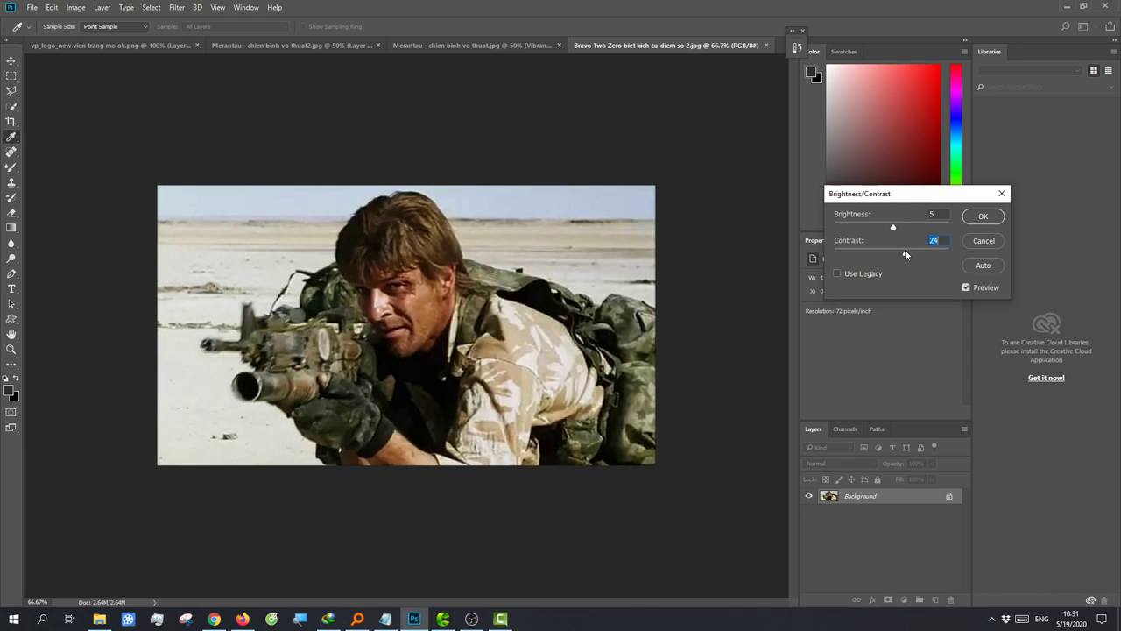
{"action": "left_click", "coordinate": [983, 215]}
Step: Add a Vibrance adjustment layer with vibrance raised to +17, then reselect the Background layer
{"action": "key", "text": "c"}
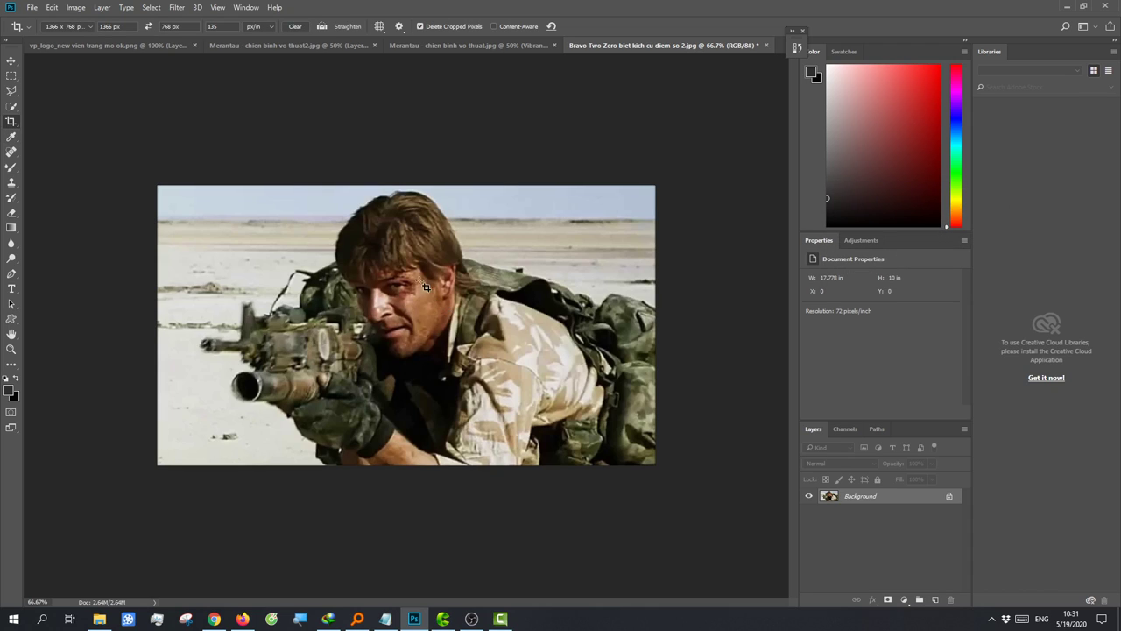
{"action": "left_click", "coordinate": [904, 599]}
{"action": "left_click", "coordinate": [911, 447]}
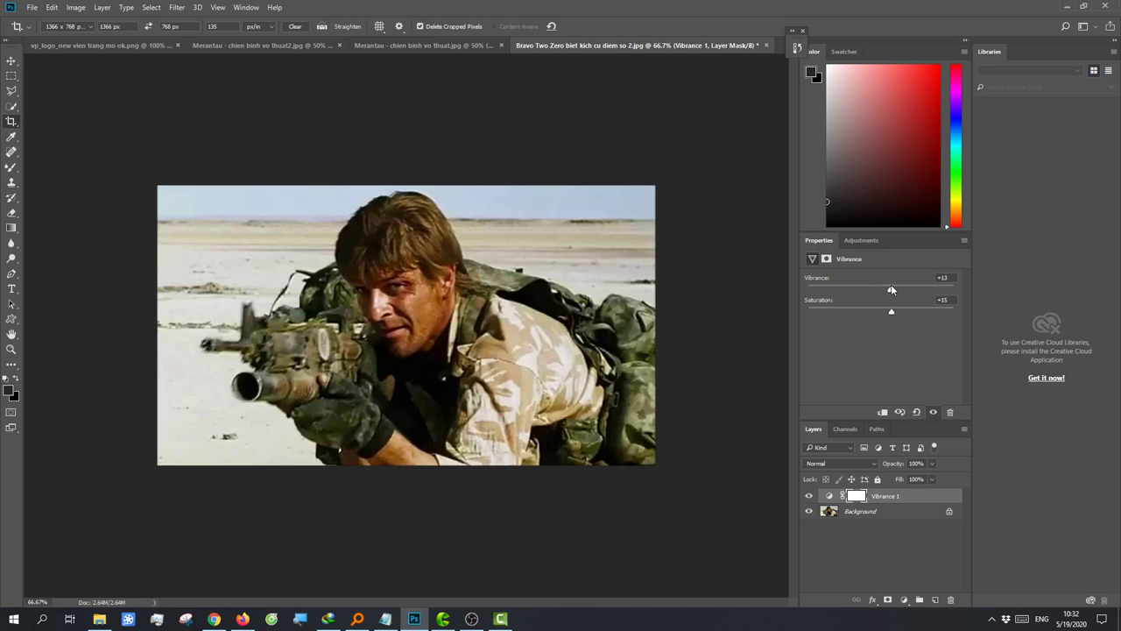
{"action": "left_click_drag", "start_coordinate": [881, 289], "coordinate": [894, 289]}
{"action": "left_click", "coordinate": [887, 515]}
Step: Pick the Dodge tool (Midtones, 23% exposure) from the toning tools group
{"action": "left_click", "coordinate": [11, 257]}
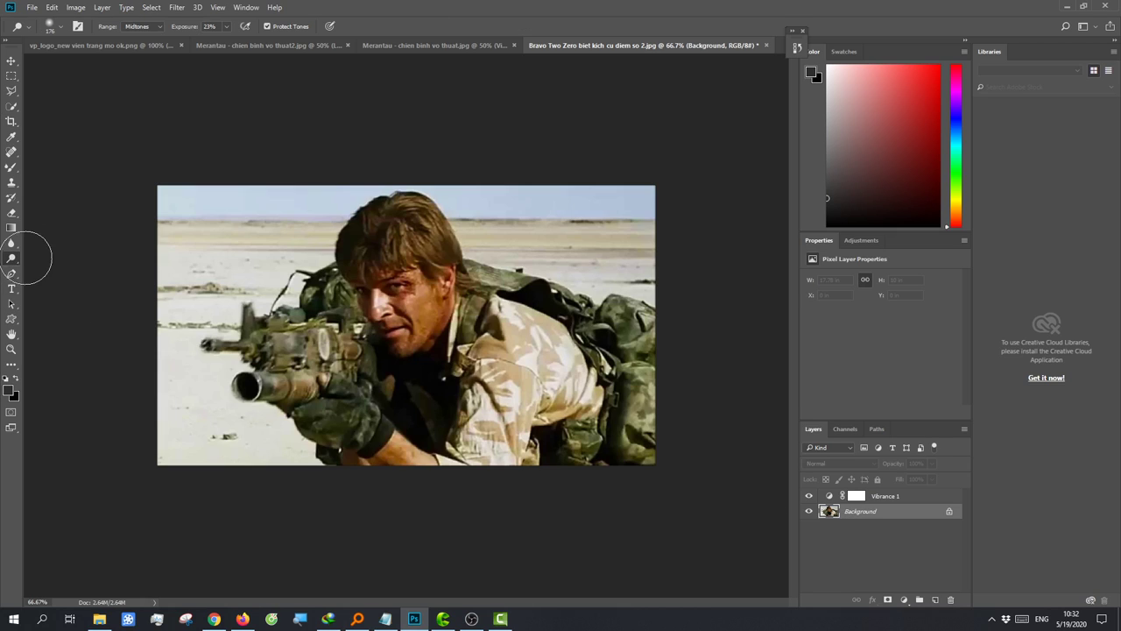
{"action": "left_click", "coordinate": [9, 247]}
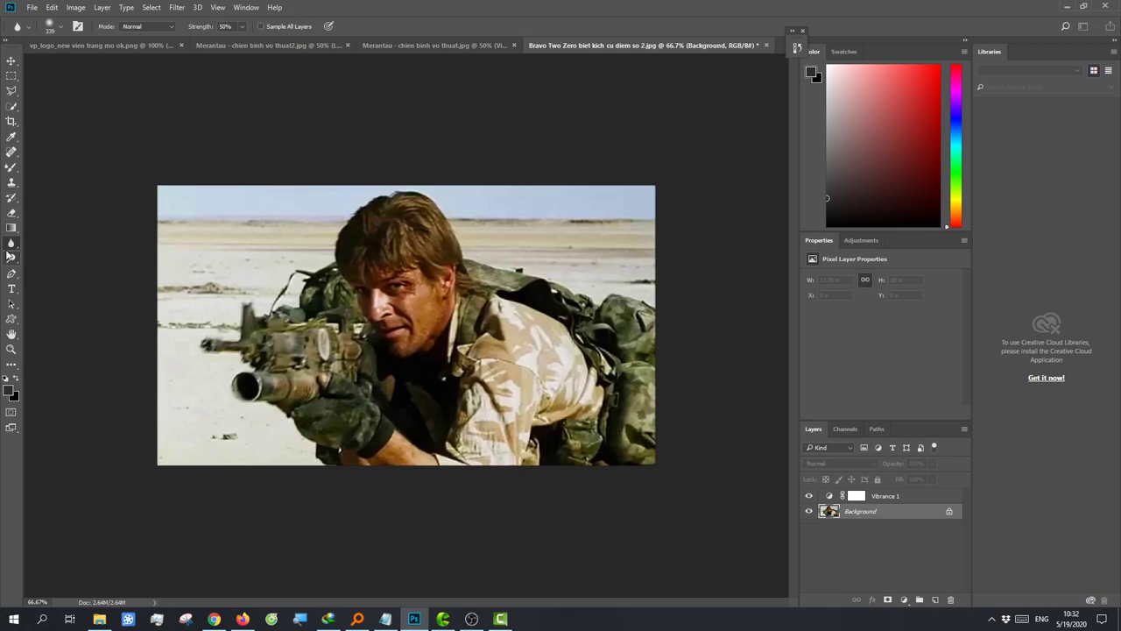
{"action": "right_click", "coordinate": [8, 254]}
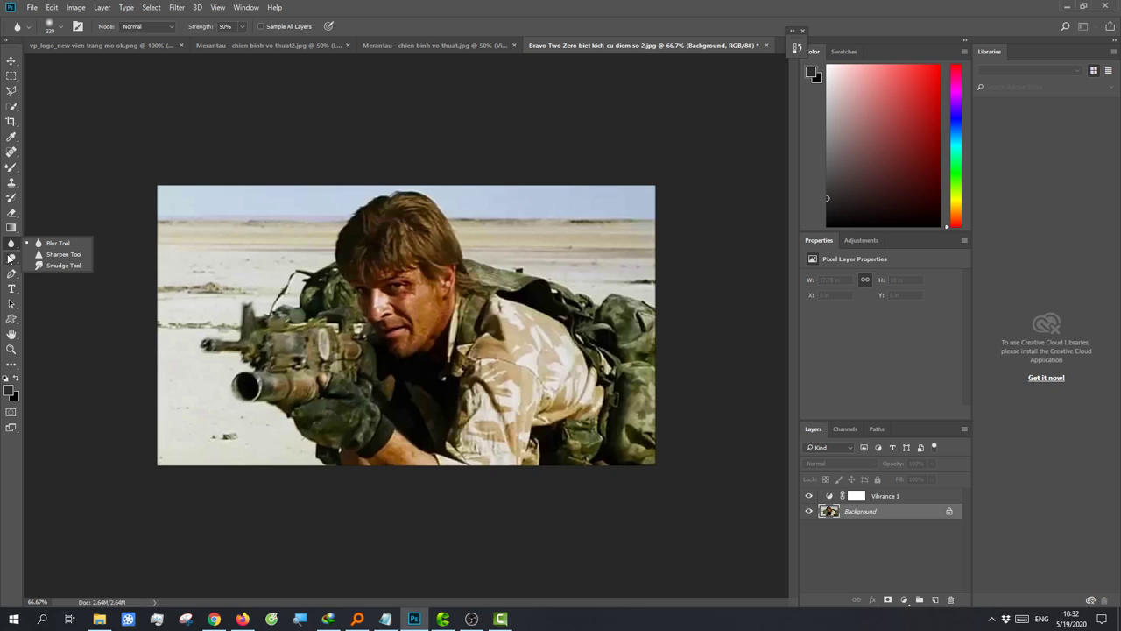
{"action": "key", "text": "Escape"}
{"action": "right_click", "coordinate": [7, 260]}
{"action": "left_click", "coordinate": [48, 257]}
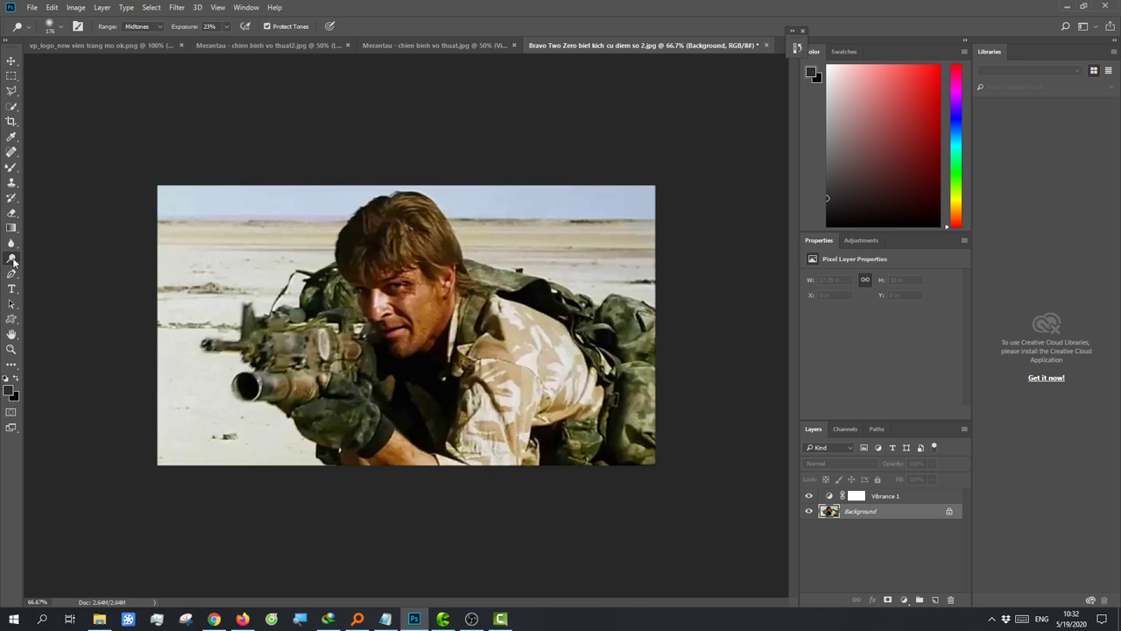
Step: Dodge the soldier's cheek, rifle and shirt chest, then view the still at 100%
{"action": "left_click_drag", "start_coordinate": [408, 298], "coordinate": [400, 294]}
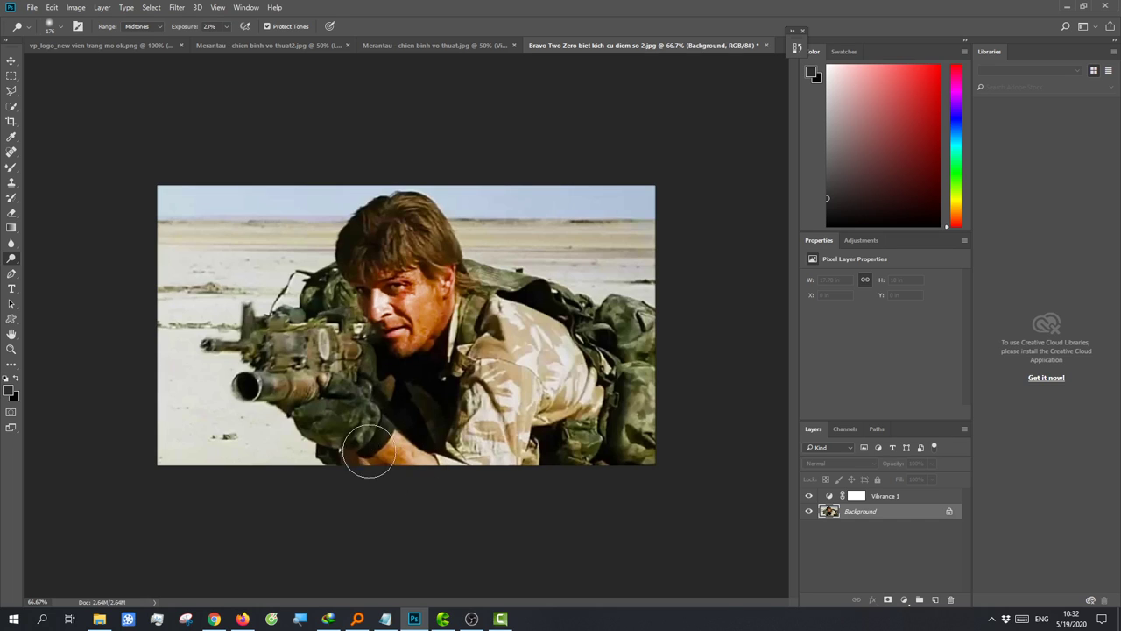
{"action": "left_click_drag", "start_coordinate": [263, 385], "coordinate": [260, 388]}
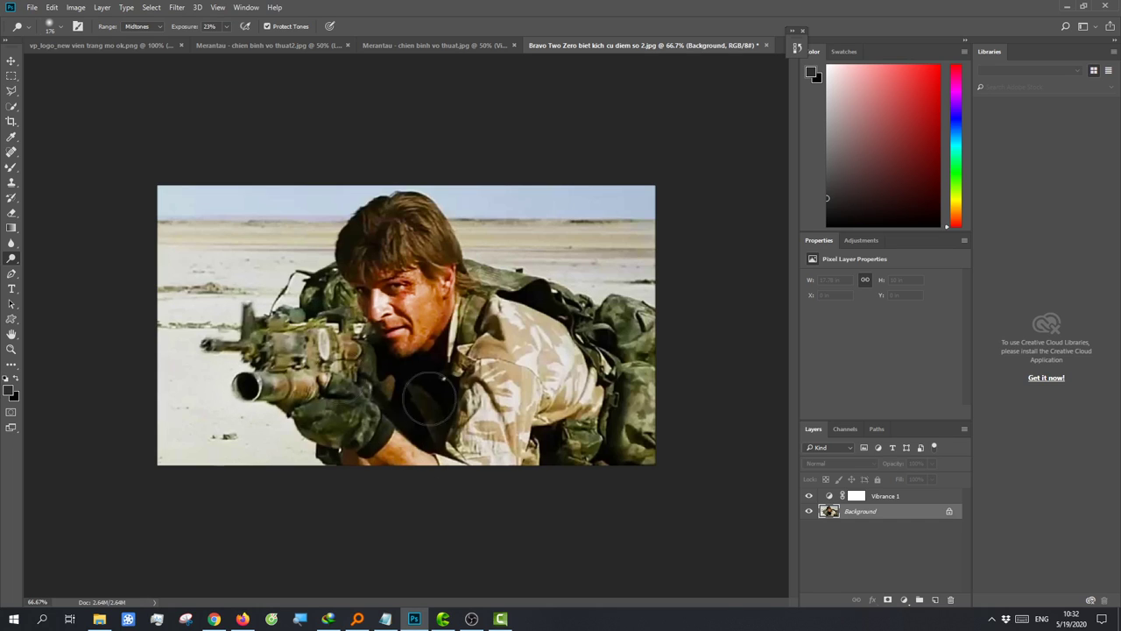
{"action": "left_click_drag", "start_coordinate": [429, 399], "coordinate": [432, 422]}
{"action": "key", "text": "ctrl+minus"}
{"action": "key", "text": "ctrl+minus"}
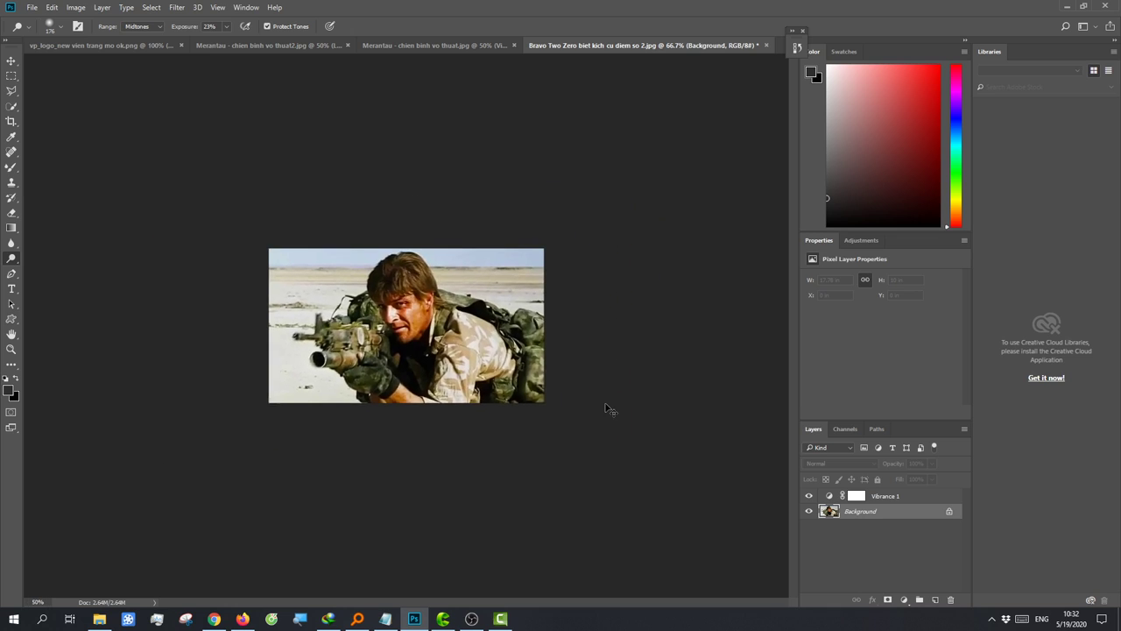
{"action": "key", "text": "ctrl+plus"}
{"action": "key", "text": "ctrl+plus"}
{"action": "key", "text": "ctrl+plus"}
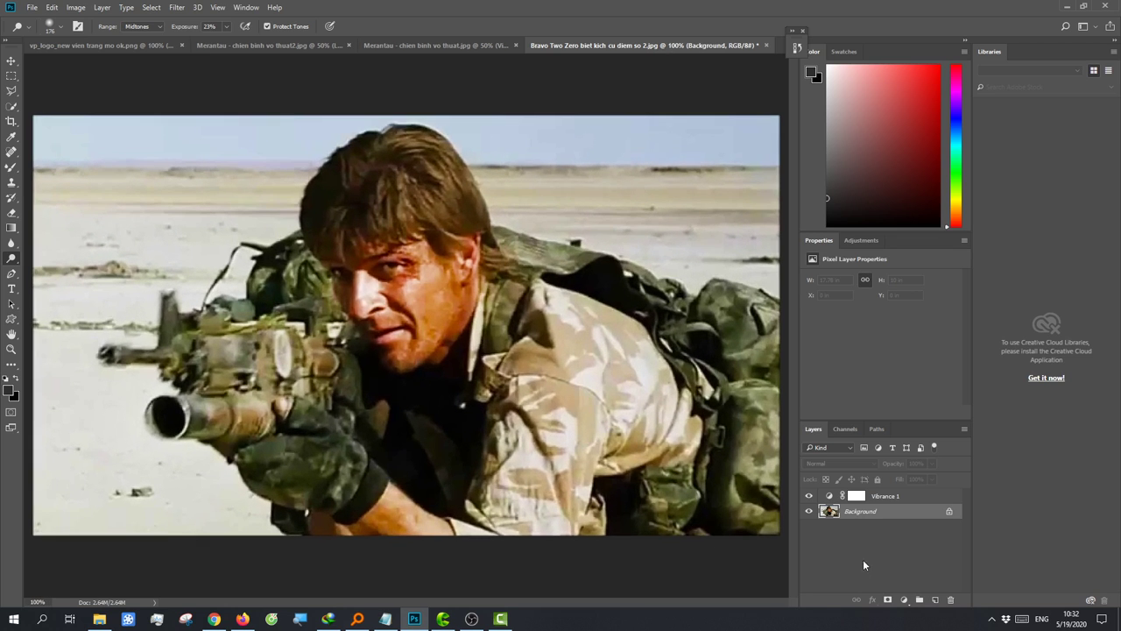
Step: Paint a Quick Selection over the soldier's face with an enlarged brush
{"action": "left_click", "coordinate": [12, 151]}
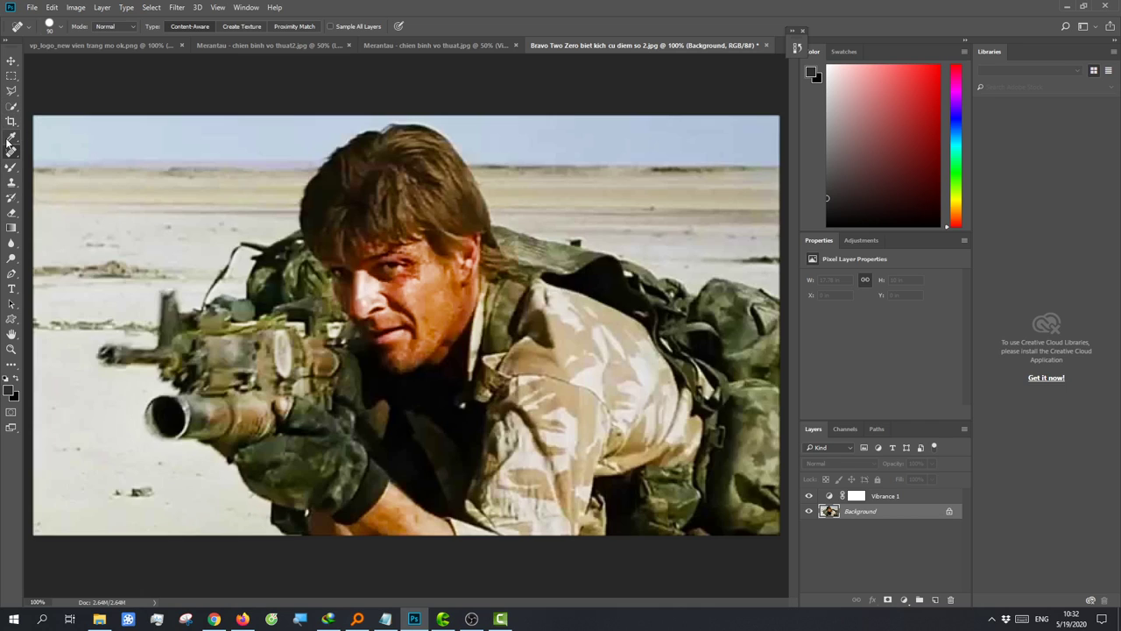
{"action": "left_click", "coordinate": [11, 106]}
{"action": "key", "text": "bracketright"}
{"action": "key", "text": "bracketright"}
{"action": "key", "text": "bracketright"}
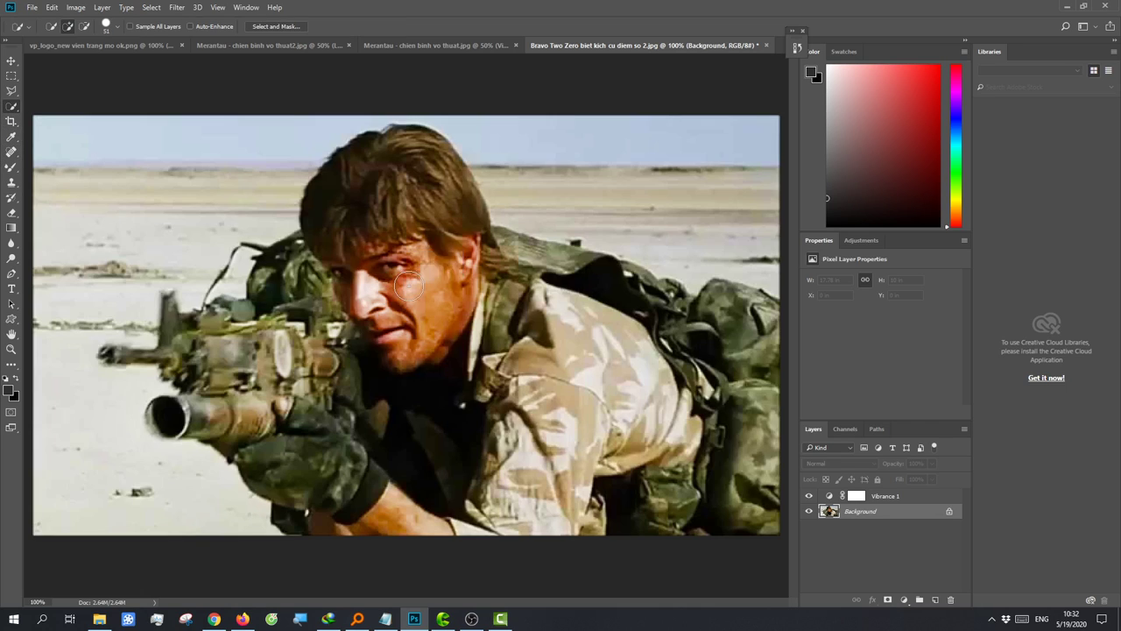
{"action": "mouse_move", "coordinate": [397, 285]}
{"action": "left_mouse_down"}
{"action": "mouse_move", "coordinate": [457, 259]}
{"action": "mouse_move", "coordinate": [394, 279]}
{"action": "left_mouse_up"}
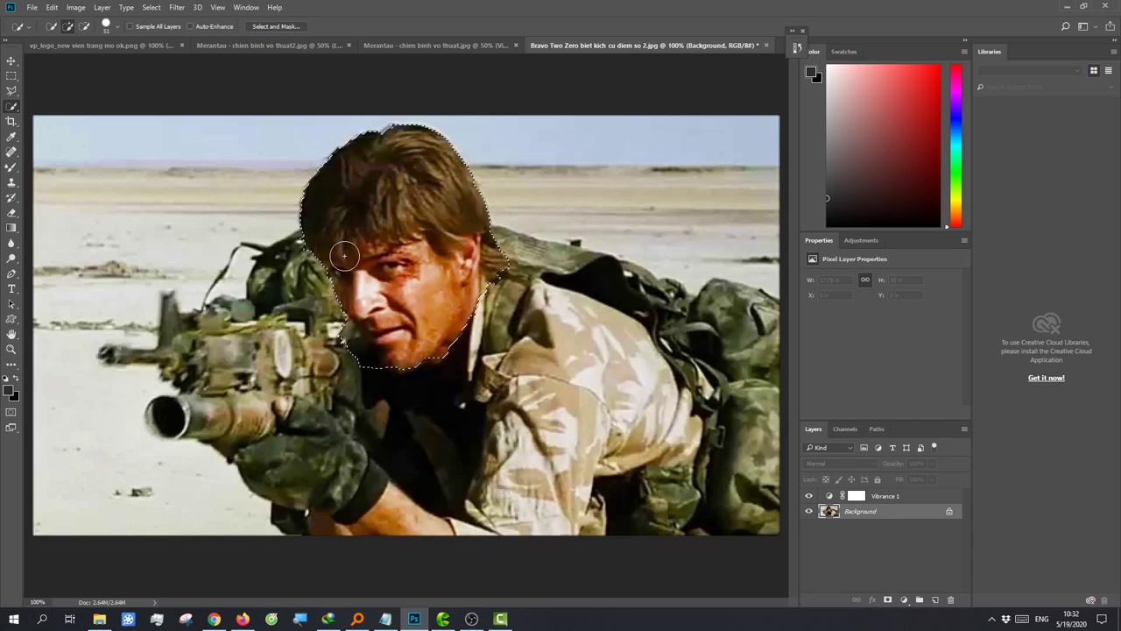
Step: Subtract the hair and ear from the selection and add the right temple back
{"action": "mouse_move", "coordinate": [394, 279]}
{"action": "left_mouse_down"}
{"action": "mouse_move", "coordinate": [300, 230]}
{"action": "mouse_move", "coordinate": [386, 214]}
{"action": "left_mouse_up"}
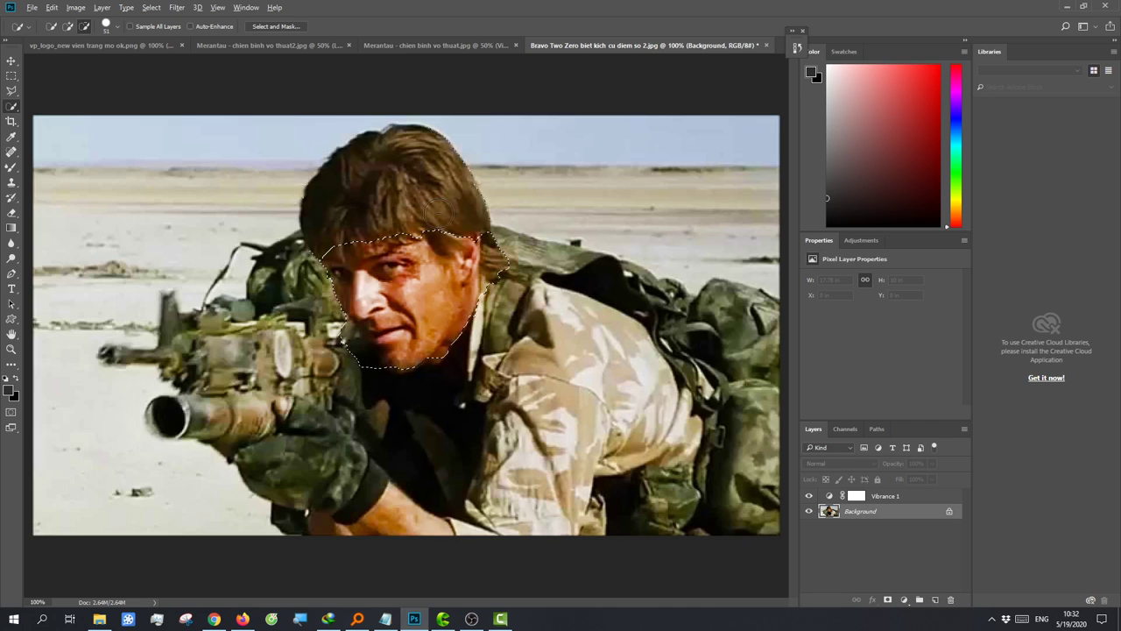
{"action": "left_click_drag", "start_coordinate": [456, 241], "coordinate": [500, 265]}
{"action": "left_click_drag", "start_coordinate": [498, 253], "coordinate": [499, 257]}
{"action": "left_click_drag", "start_coordinate": [465, 256], "coordinate": [465, 262]}
{"action": "key", "text": "bracketright"}
{"action": "key", "text": "bracketright"}
{"action": "key", "text": "bracketright"}
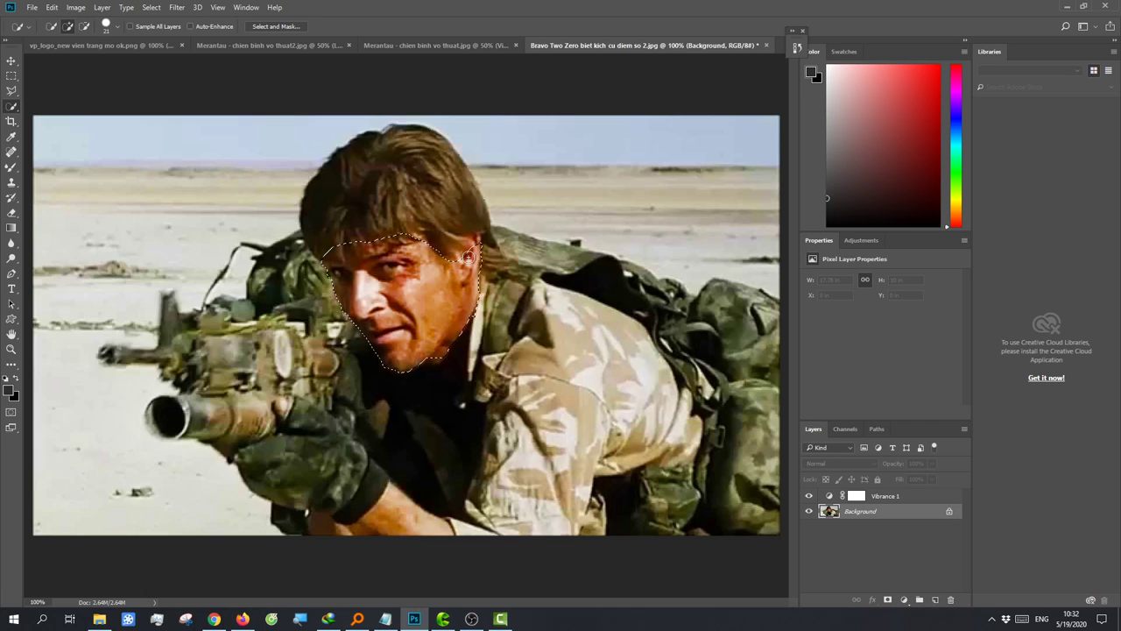
{"action": "left_click_drag", "start_coordinate": [470, 254], "coordinate": [477, 235]}
{"action": "left_click", "coordinate": [904, 599]}
Step: Add a Hue/Saturation layer on the face with Saturation -11 and Lightness +4
{"action": "left_click", "coordinate": [938, 457]}
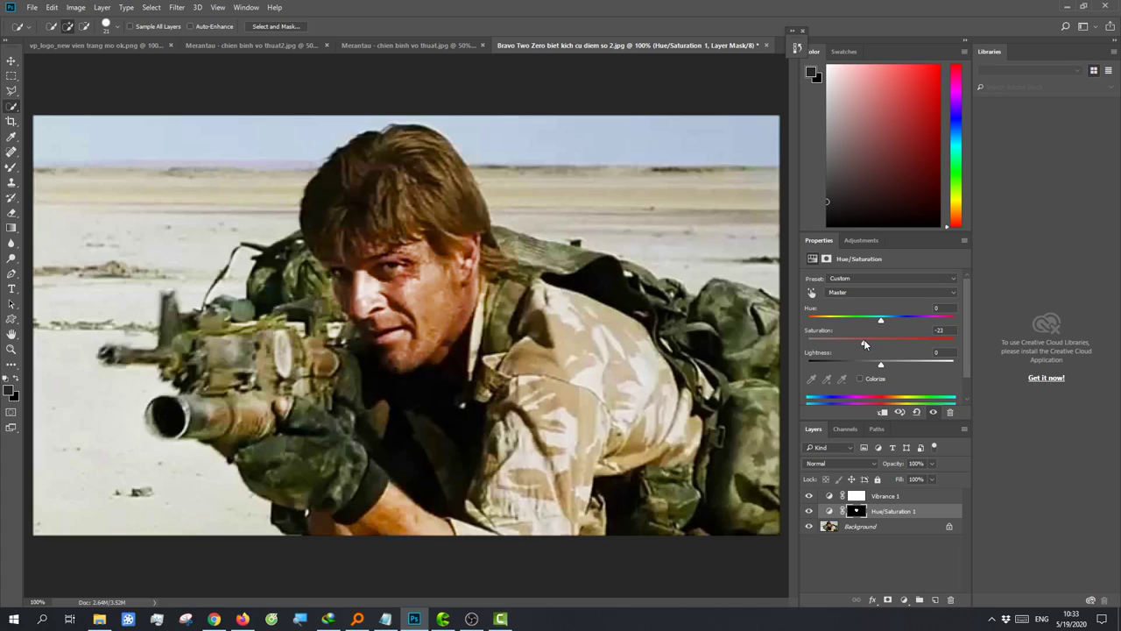
{"action": "left_click_drag", "start_coordinate": [876, 364], "coordinate": [886, 364]}
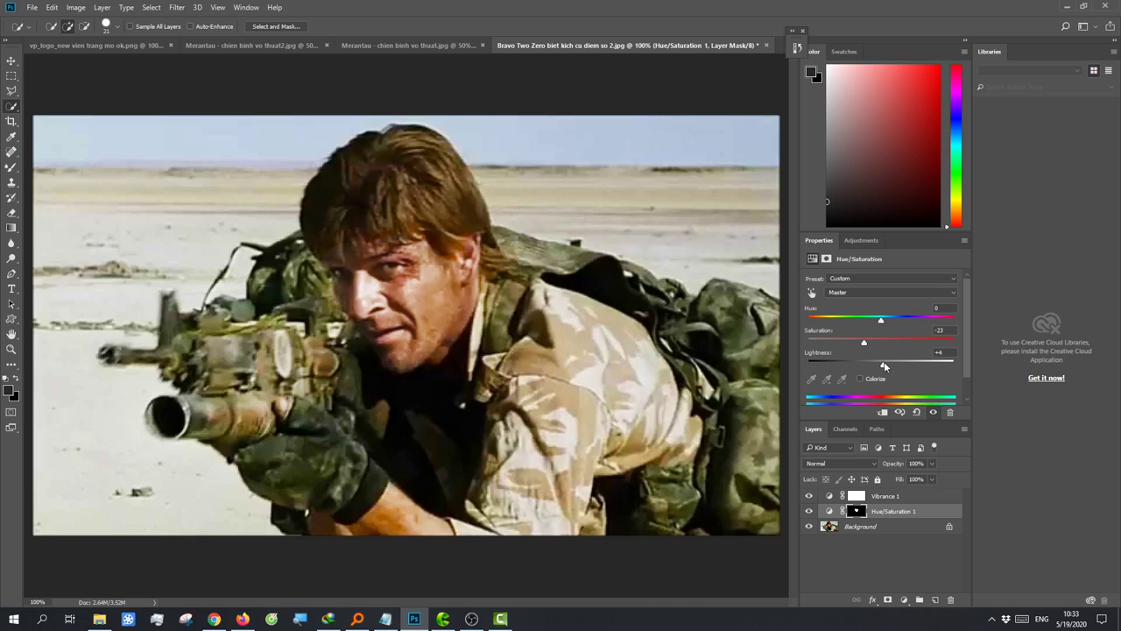
{"action": "left_click_drag", "start_coordinate": [886, 366], "coordinate": [884, 367]}
{"action": "left_click_drag", "start_coordinate": [884, 325], "coordinate": [891, 323]}
{"action": "key", "text": "ctrl+minus"}
{"action": "key", "text": "ctrl+minus"}
{"action": "key", "text": "ctrl+minus"}
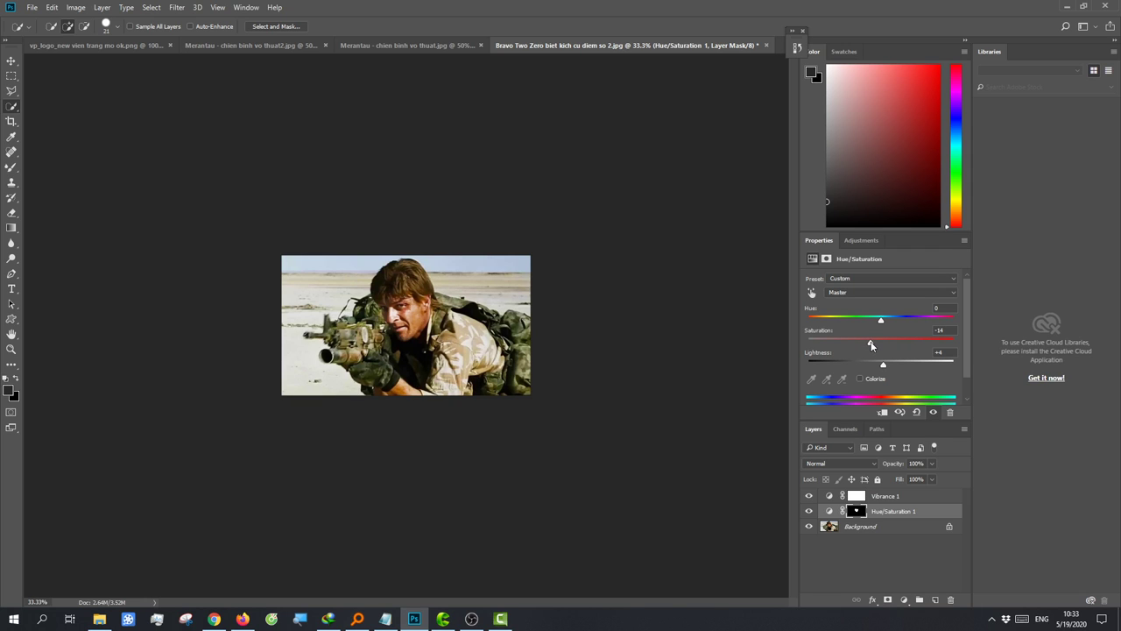
{"action": "left_click_drag", "start_coordinate": [871, 343], "coordinate": [865, 344]}
{"action": "key", "text": "ctrl+plus"}
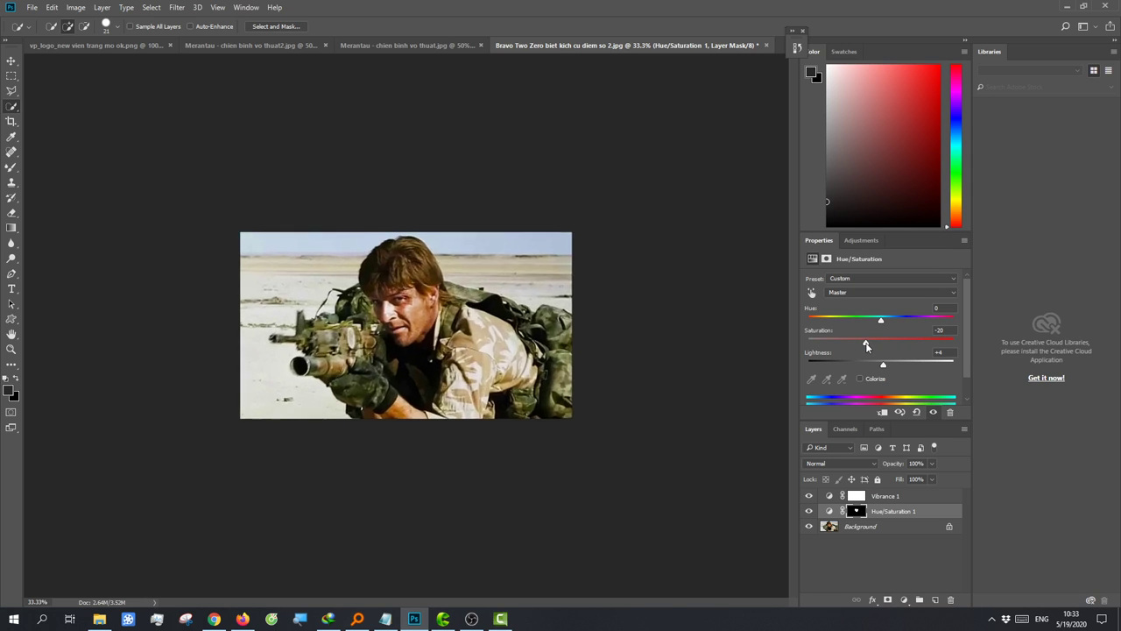
{"action": "key", "text": "ctrl+plus"}
{"action": "key", "text": "ctrl+plus"}
{"action": "key", "text": "ctrl+plus"}
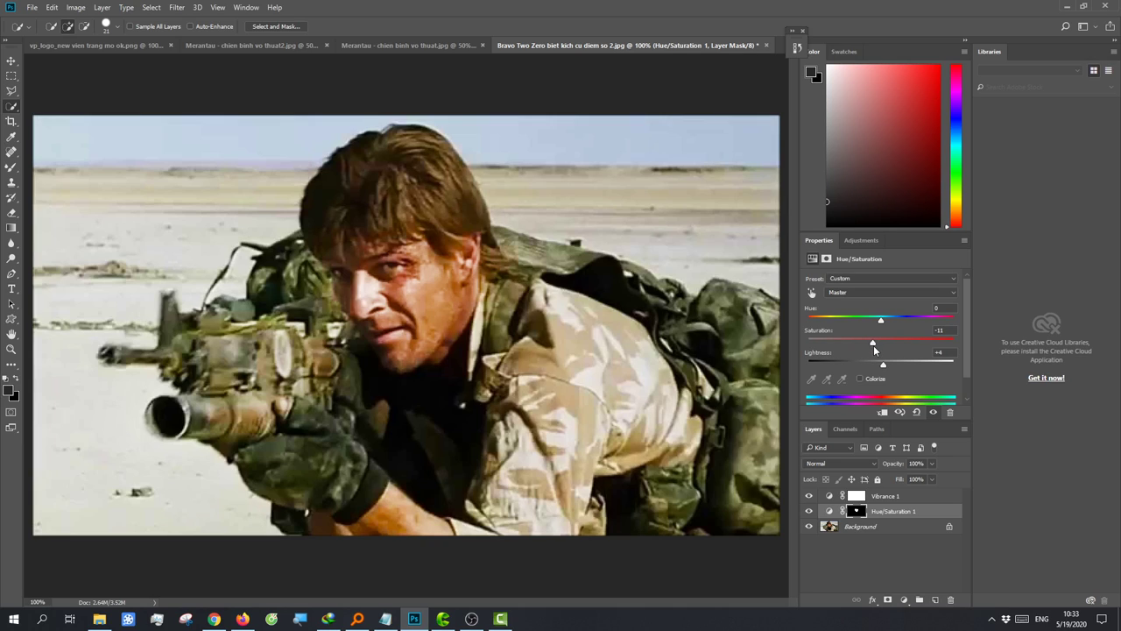
Step: Compare the face before and after by toggling the adjustment and stepping back in History
{"action": "key", "text": "0"}
{"action": "key", "text": "0"}
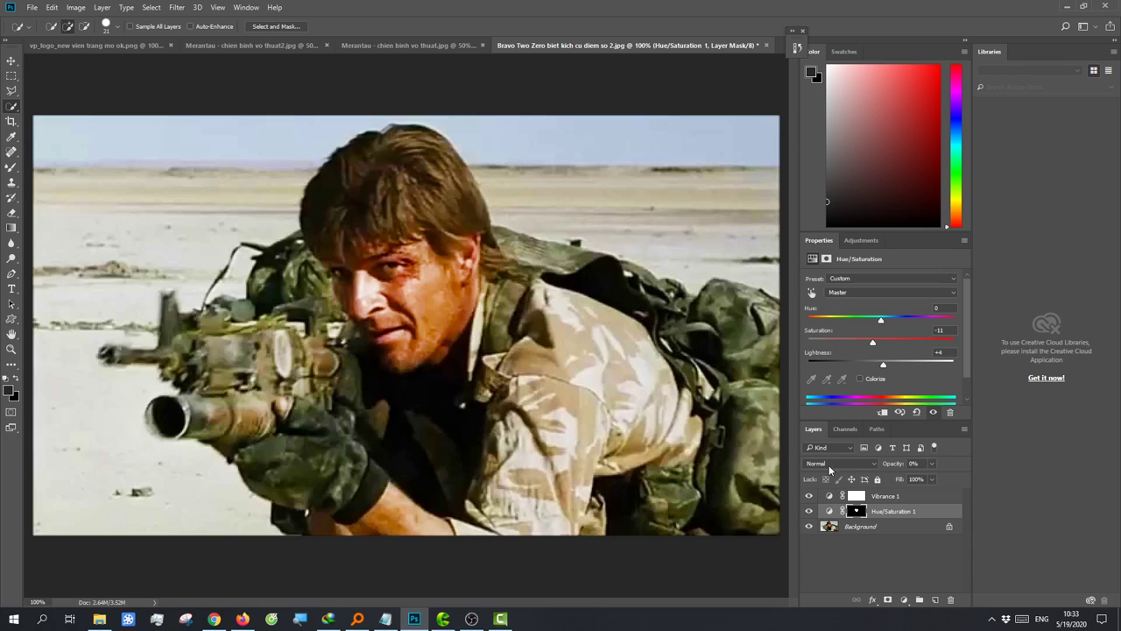
{"action": "left_click", "coordinate": [809, 512]}
{"action": "left_click", "coordinate": [810, 512]}
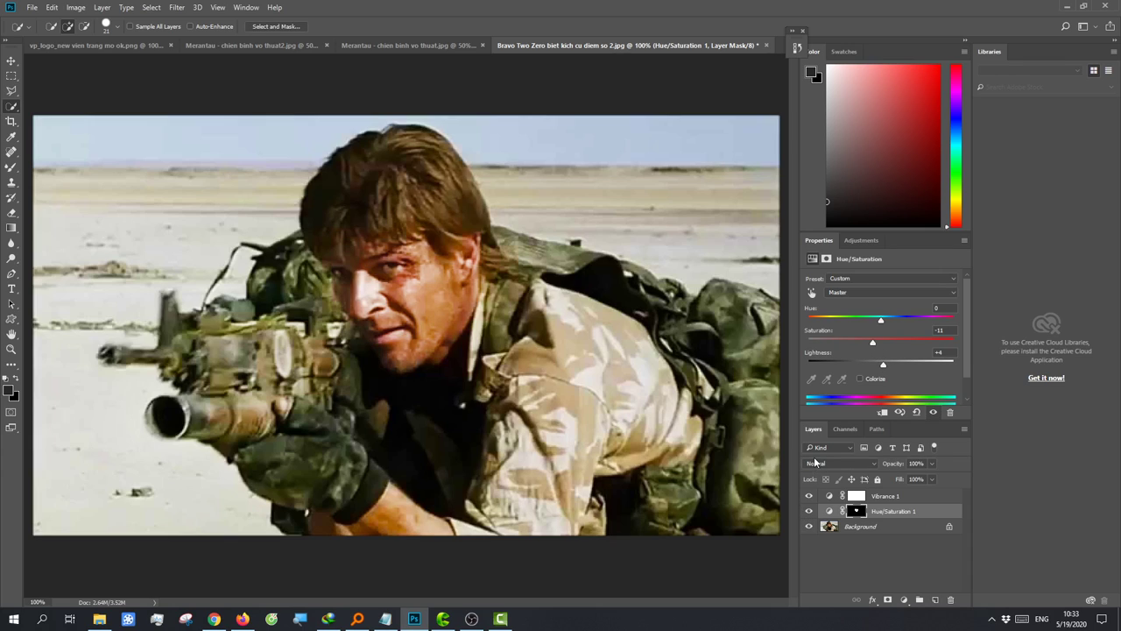
{"action": "left_click", "coordinate": [797, 47]}
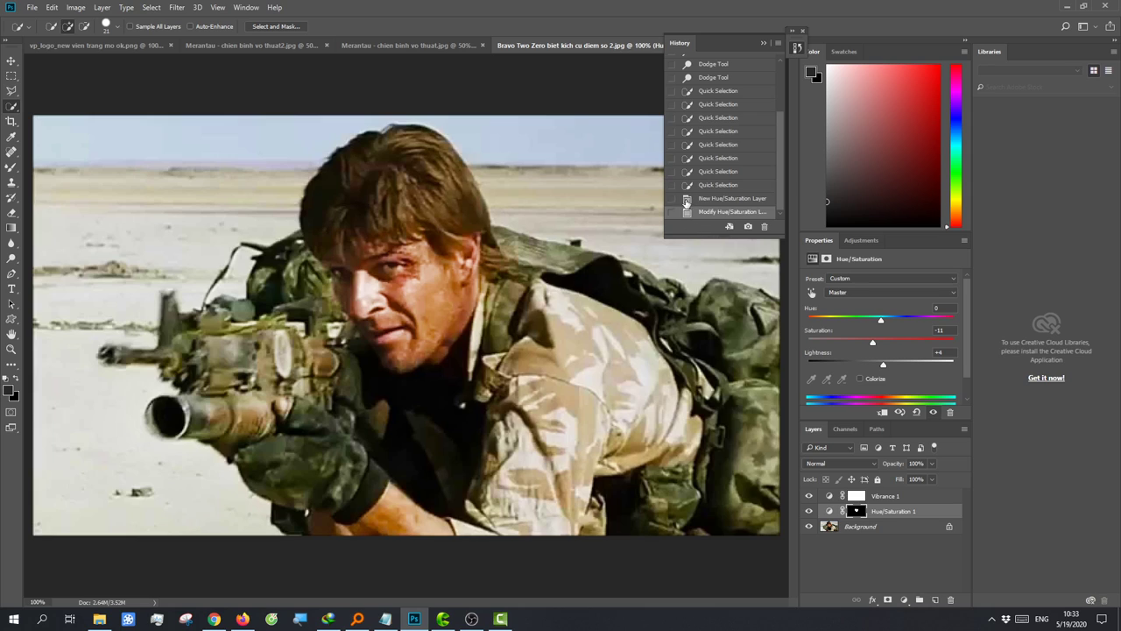
{"action": "left_click", "coordinate": [696, 199]}
Step: Reapply saturation -11 and lightness +4, then return to the desert soldier still via the VP logo document
{"action": "left_click", "coordinate": [710, 215]}
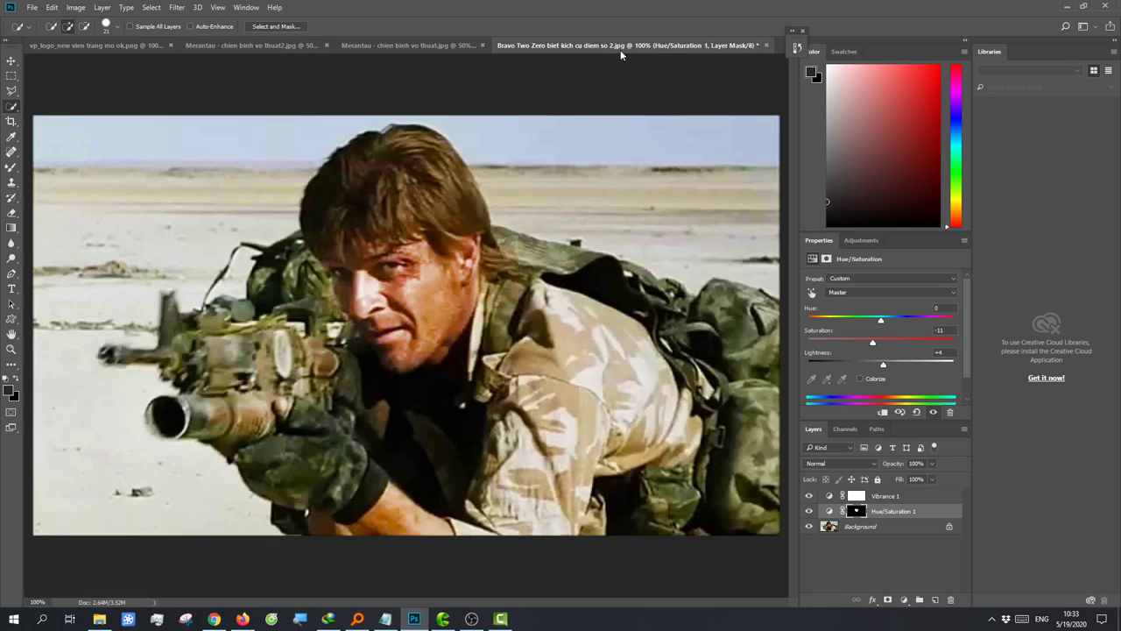
{"action": "key", "text": "ctrl+minus"}
{"action": "left_click", "coordinate": [193, 44]}
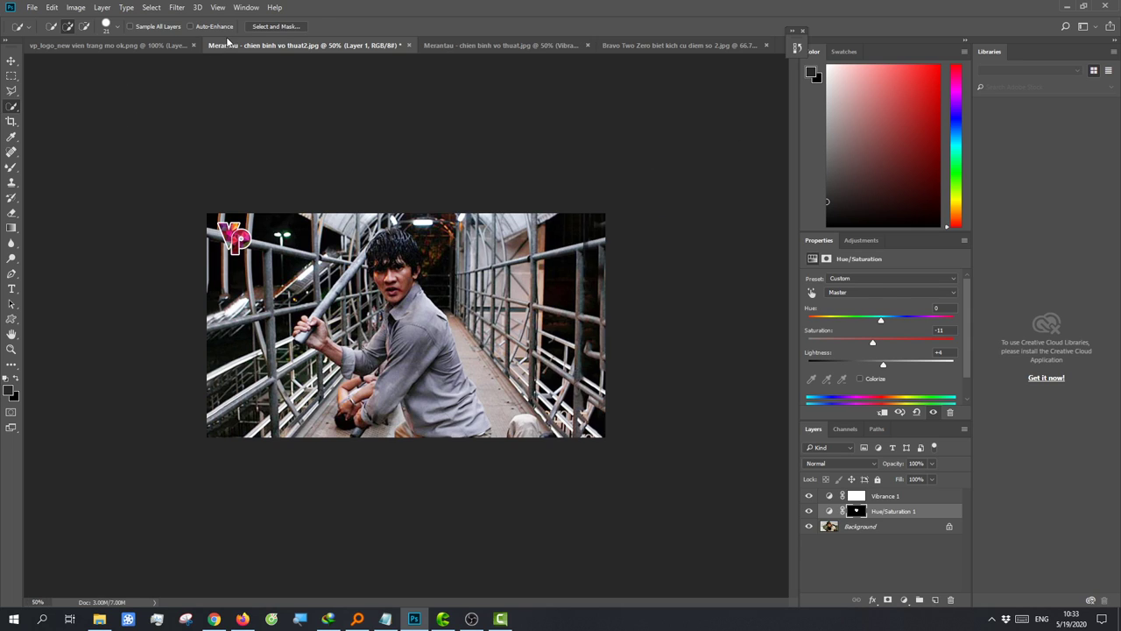
{"action": "left_click", "coordinate": [150, 44]}
{"action": "left_click", "coordinate": [704, 44]}
Step: Paste the VP logo, scale it to about 25%, and commit it in the top-left corner
{"action": "key", "text": "ctrl+v"}
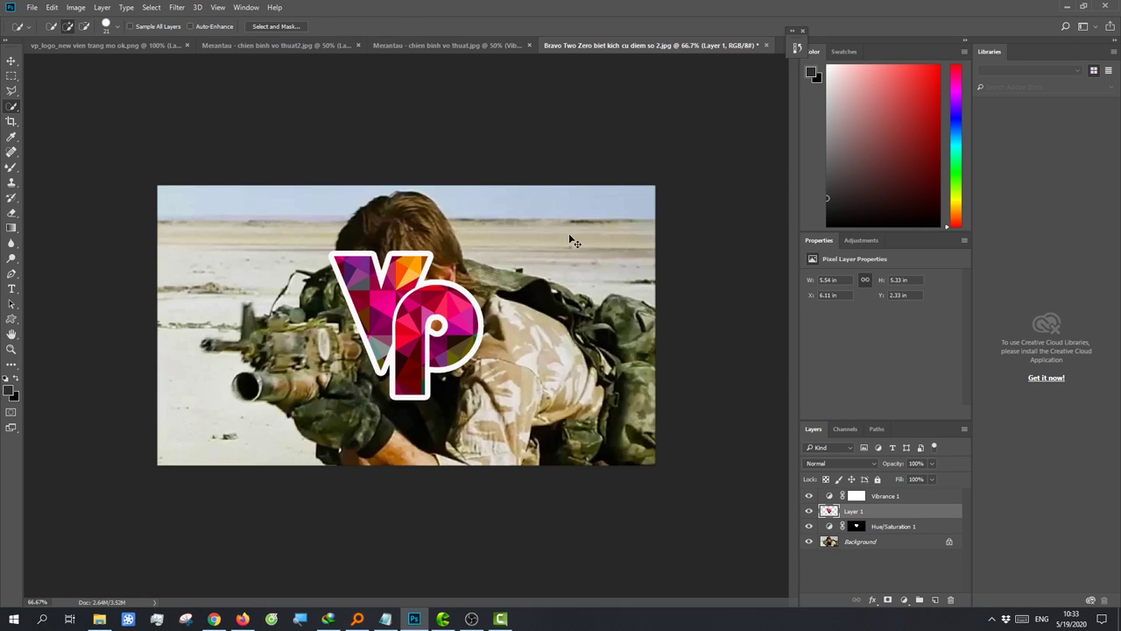
{"action": "key", "text": "ctrl+t"}
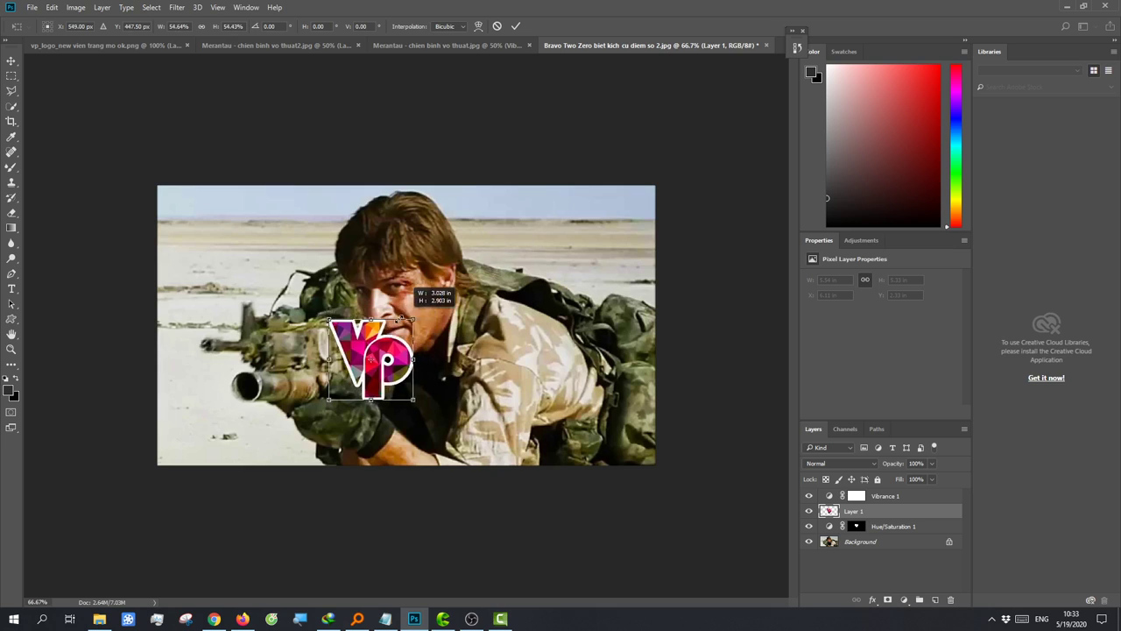
{"action": "left_click_drag", "start_coordinate": [483, 252], "coordinate": [376, 356]}
{"action": "left_click_drag", "start_coordinate": [351, 392], "coordinate": [192, 226]}
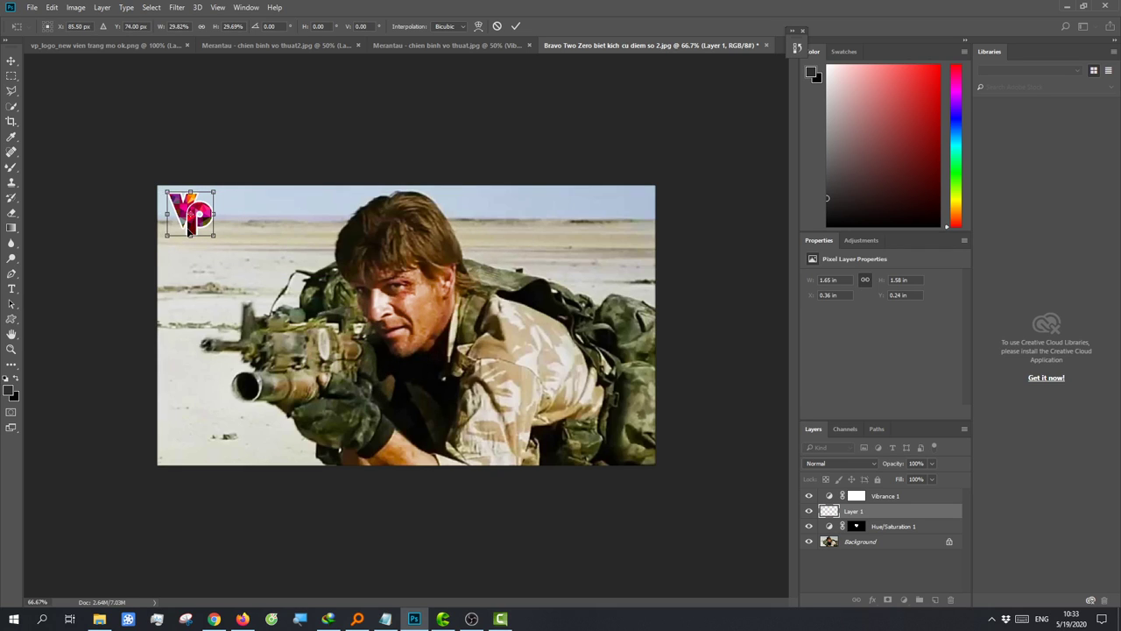
{"action": "left_click_drag", "start_coordinate": [166, 232], "coordinate": [204, 238]}
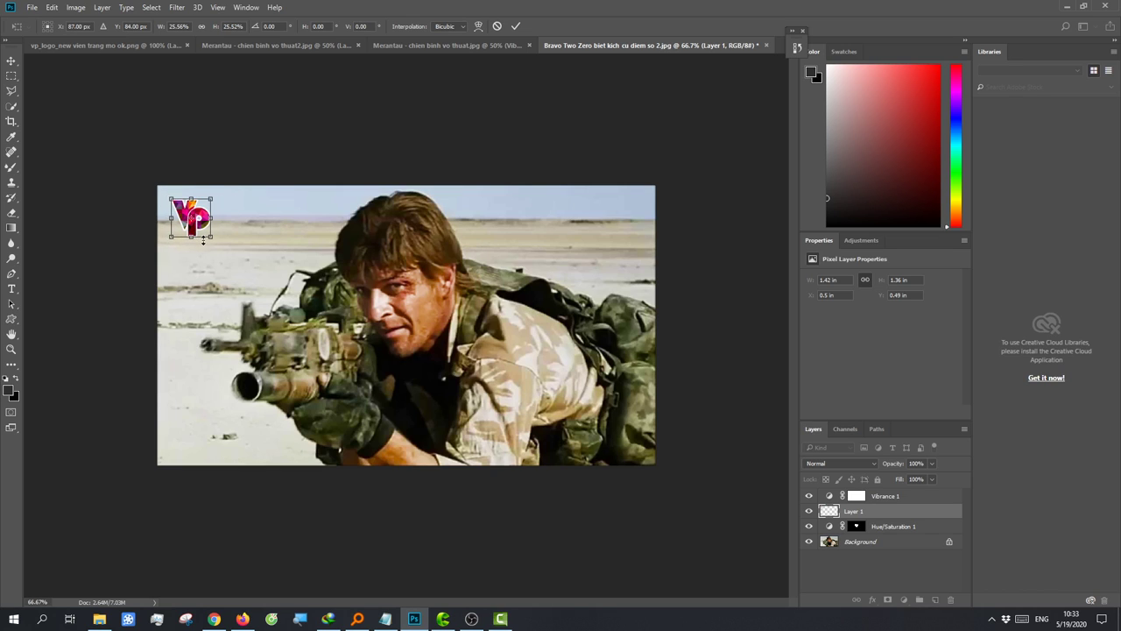
{"action": "key", "text": "Return"}
{"action": "key", "text": "w"}
{"action": "key", "text": "ctrl+minus"}
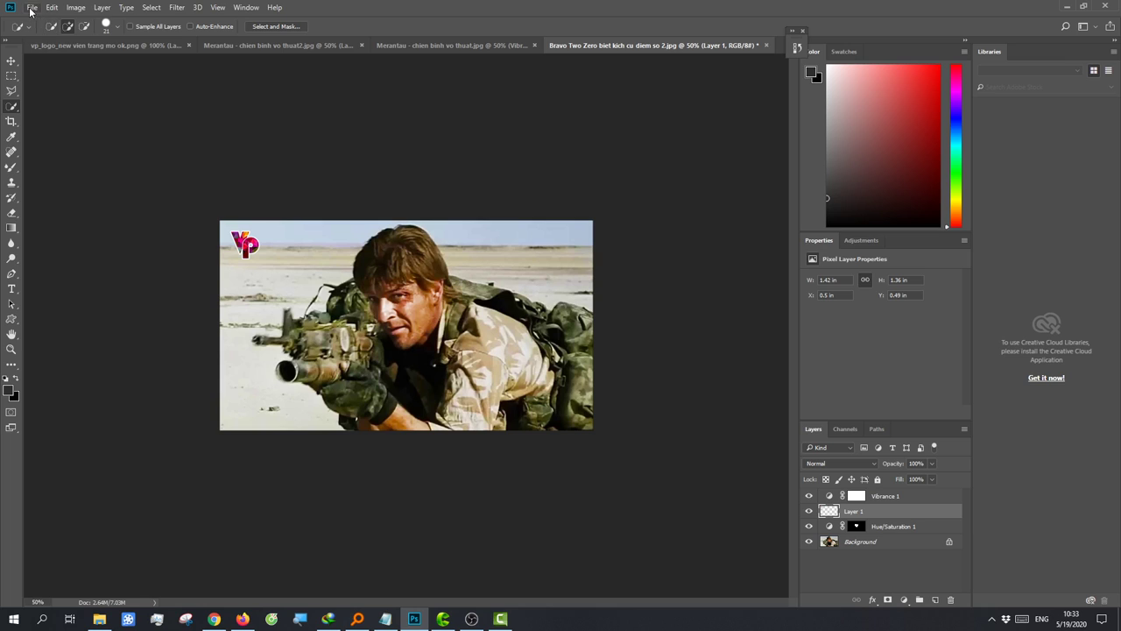
Step: Save Bravo Two Zero as a quality-12 JPEG in phim hanh dong, replacing the existing file
{"action": "left_click", "coordinate": [32, 7]}
{"action": "left_click", "coordinate": [62, 137]}
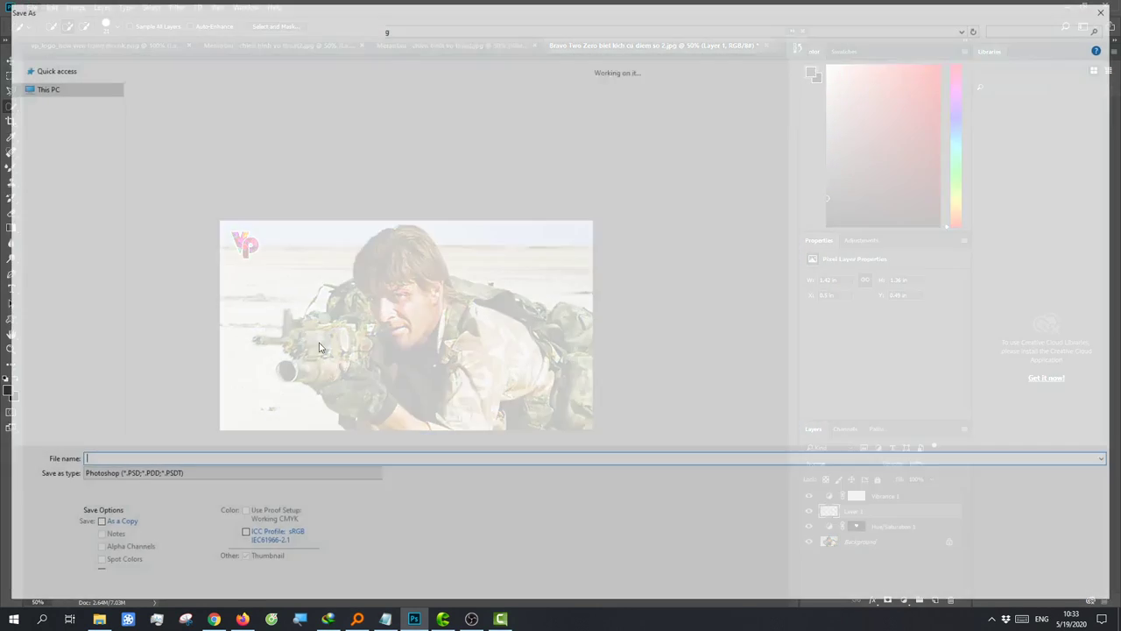
{"action": "left_click", "coordinate": [211, 475]}
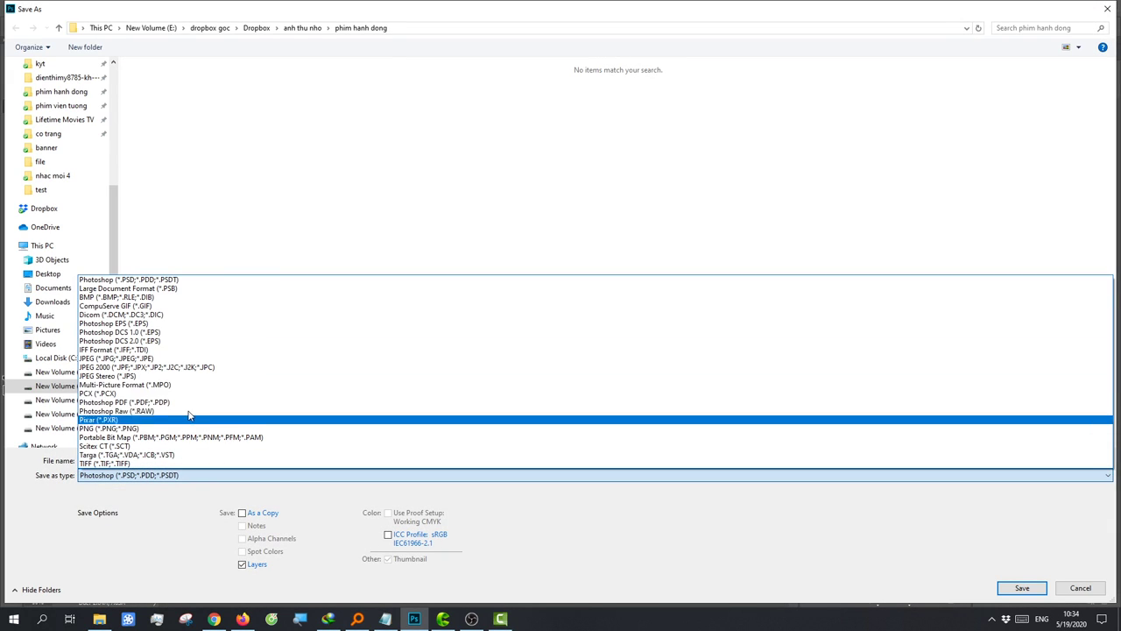
{"action": "left_click", "coordinate": [166, 358]}
{"action": "left_click", "coordinate": [1004, 588]}
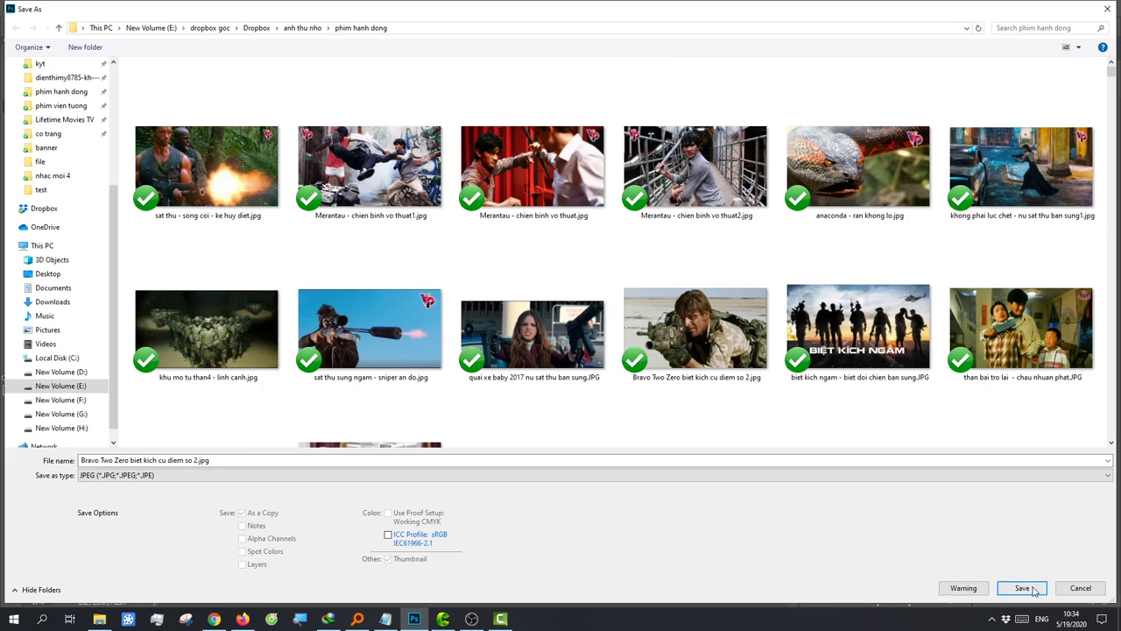
{"action": "left_click", "coordinate": [591, 312]}
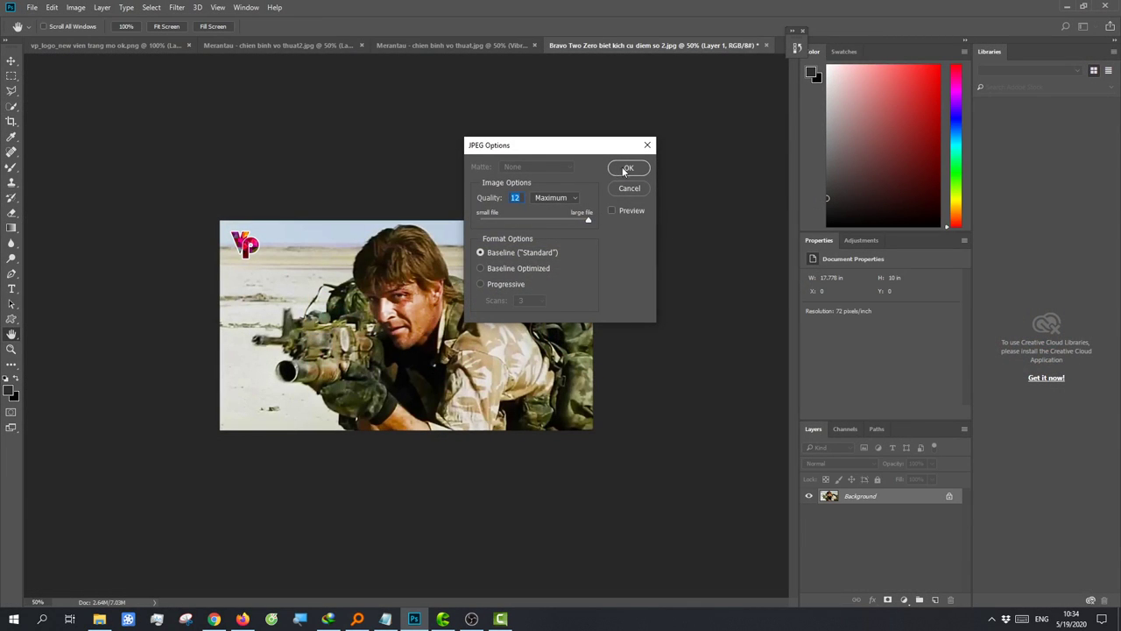
{"action": "left_click", "coordinate": [628, 167]}
{"action": "left_click", "coordinate": [214, 619]}
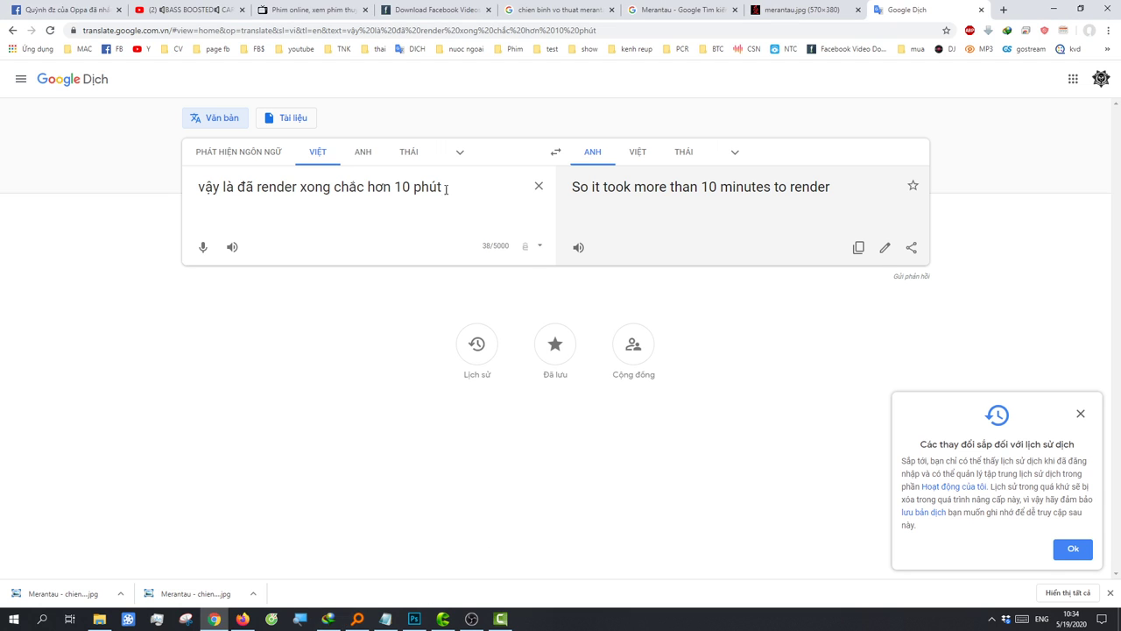
{"action": "left_click", "coordinate": [471, 619]}
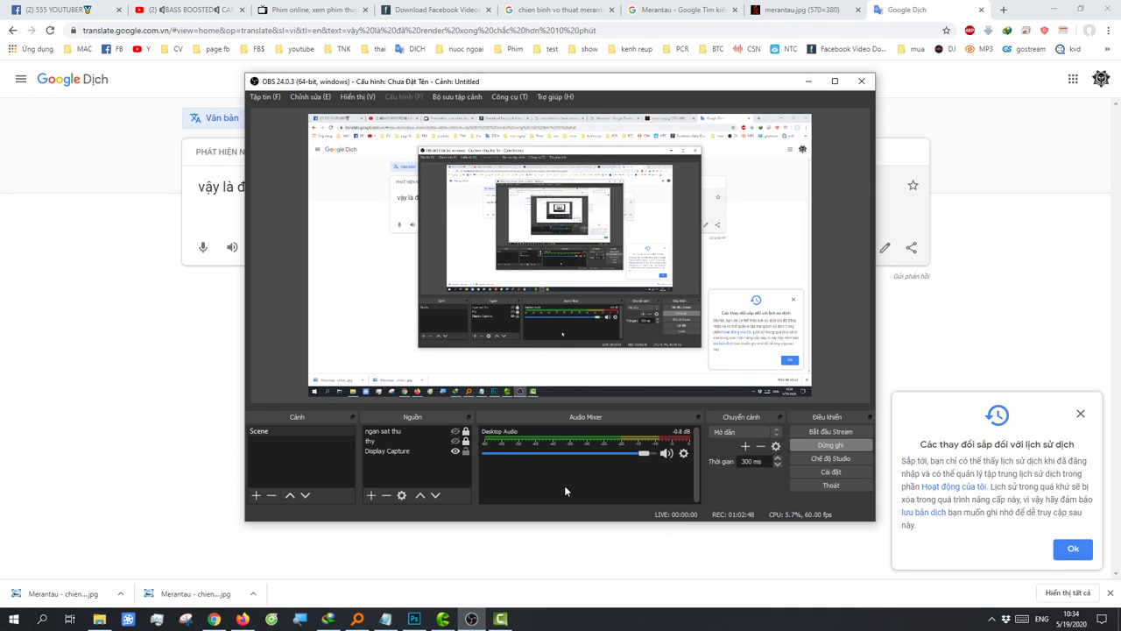
{"action": "left_click", "coordinate": [521, 129]}
{"action": "left_click", "coordinate": [500, 618]}
{"action": "left_click", "coordinate": [444, 619]}
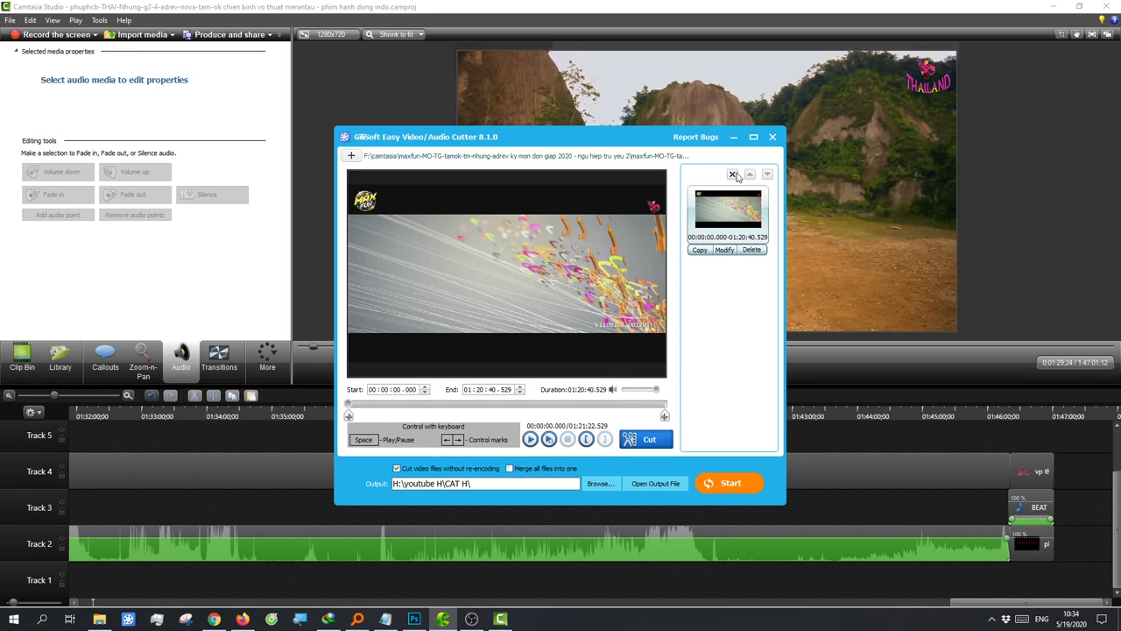
{"action": "left_click", "coordinate": [772, 138]}
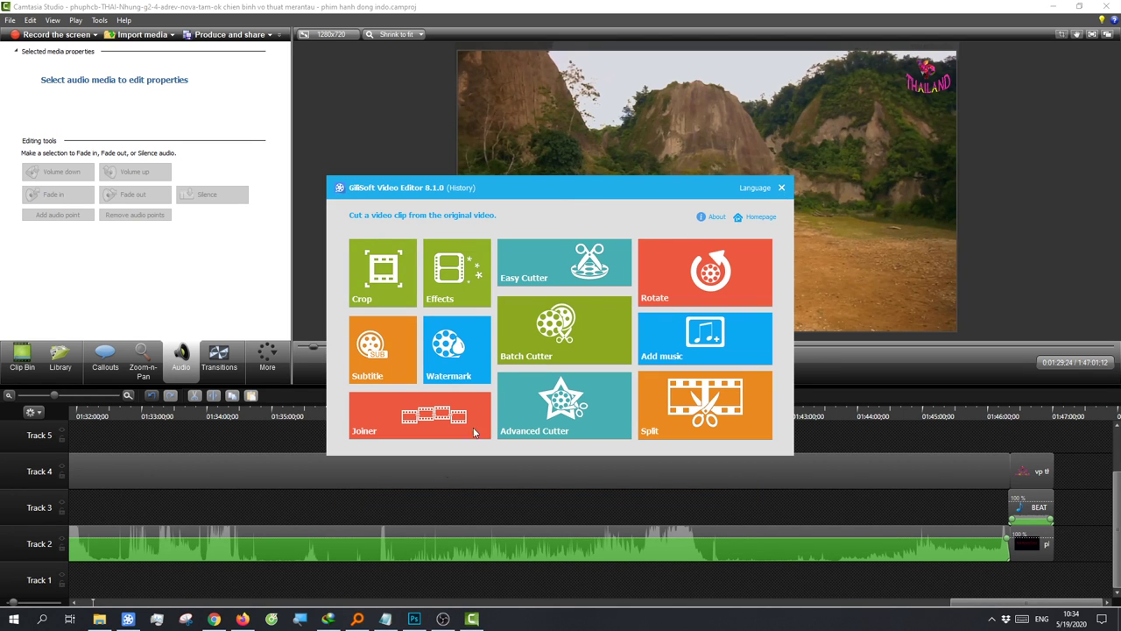
{"action": "left_click", "coordinate": [444, 619]}
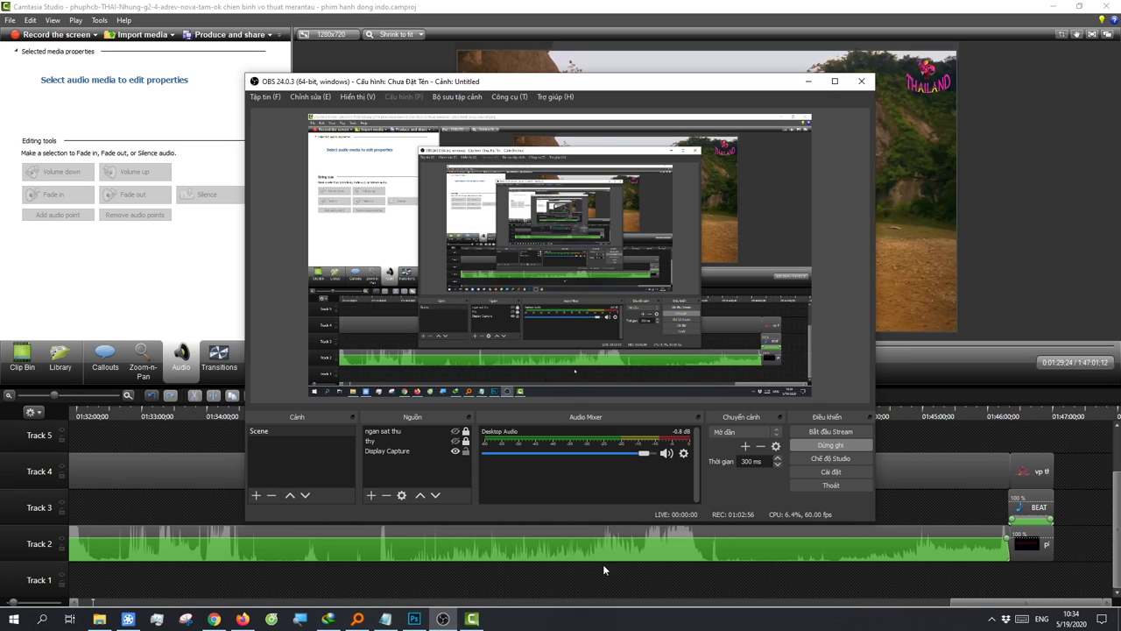
{"action": "left_click", "coordinate": [226, 619]}
Step: Replace the source text with 'xin chào', then clear the source box
{"action": "key", "text": "ctrl+a"}
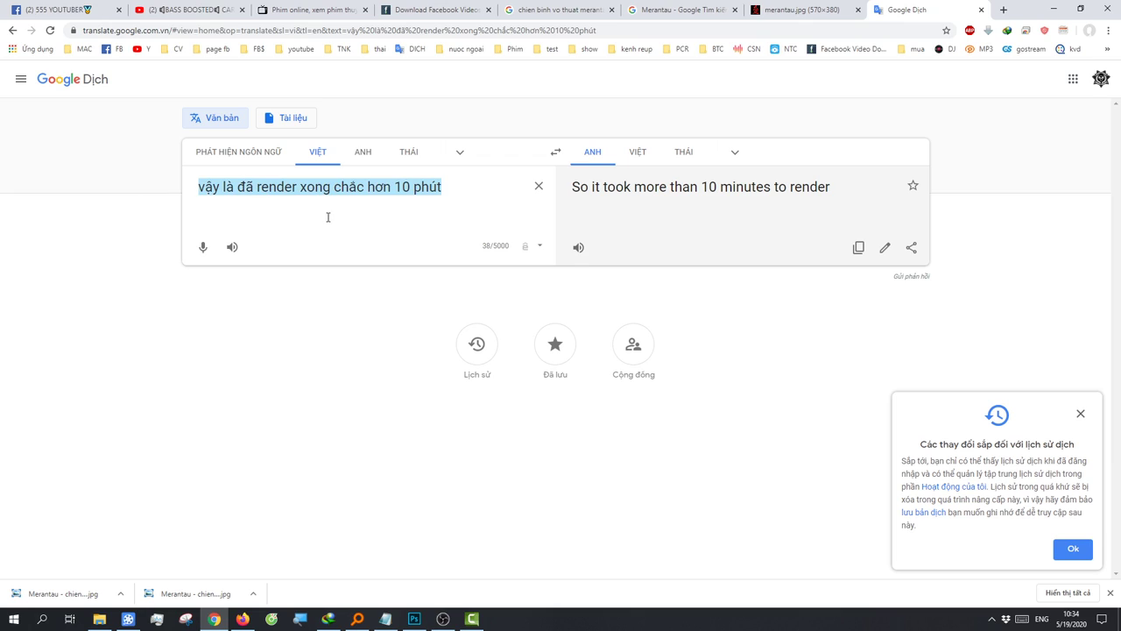
{"action": "type", "text": "xin ch"}
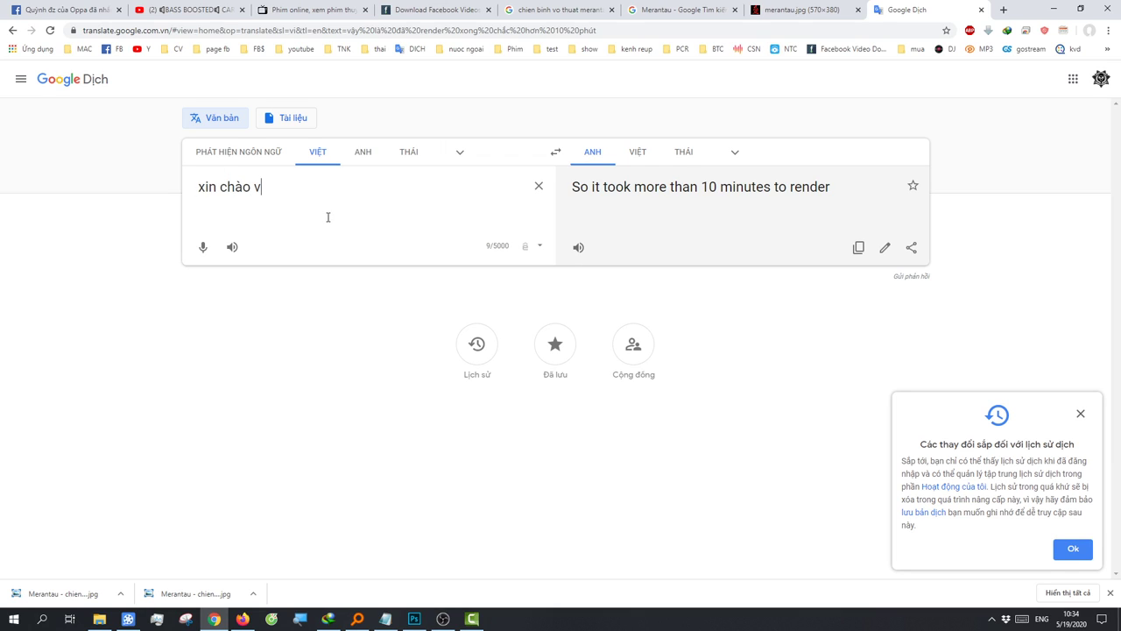
{"action": "type", "text": "ào"}
{"action": "key", "text": "ctrl+a"}
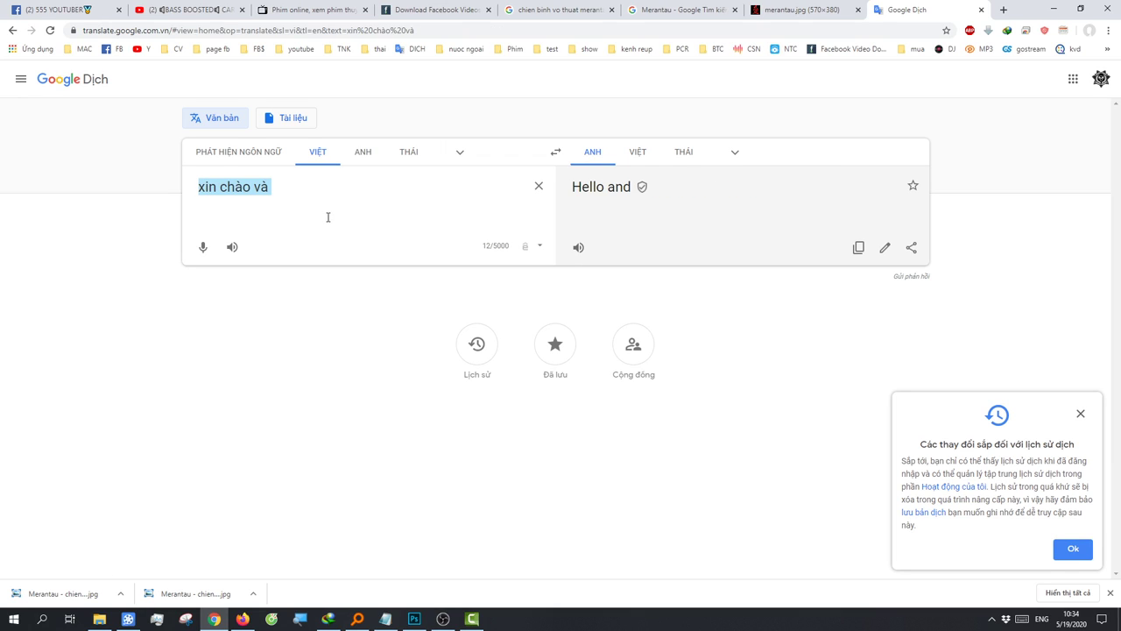
{"action": "key", "text": "BackSpace"}
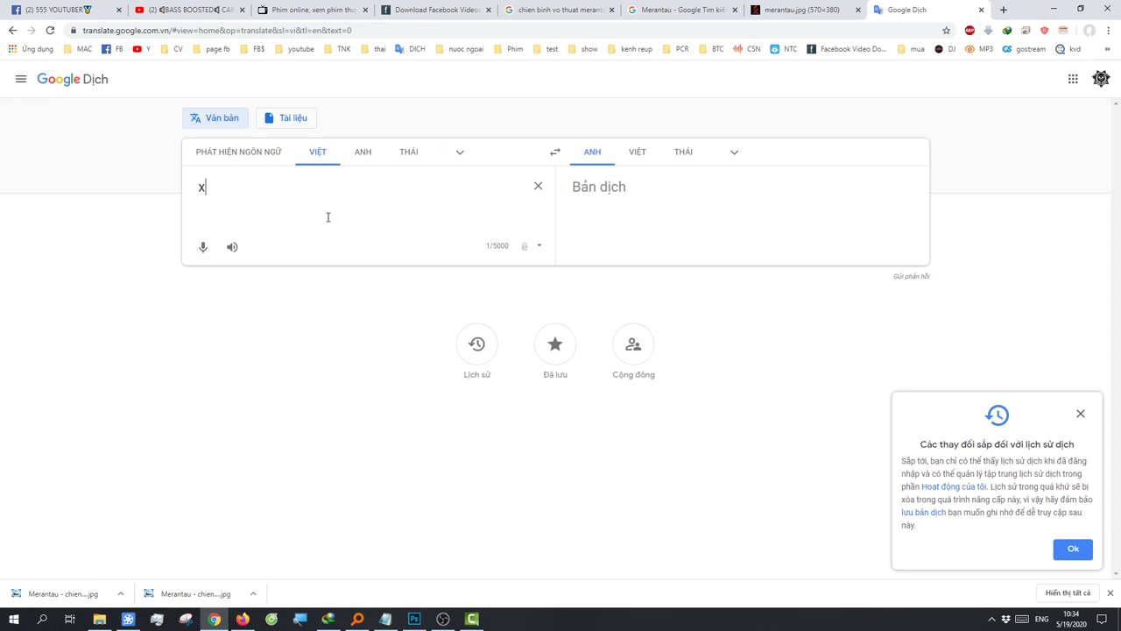
Step: Begin typing the new Vietnamese sentence, correcting typos along the way
{"action": "type", "text": "in chào,ho"}
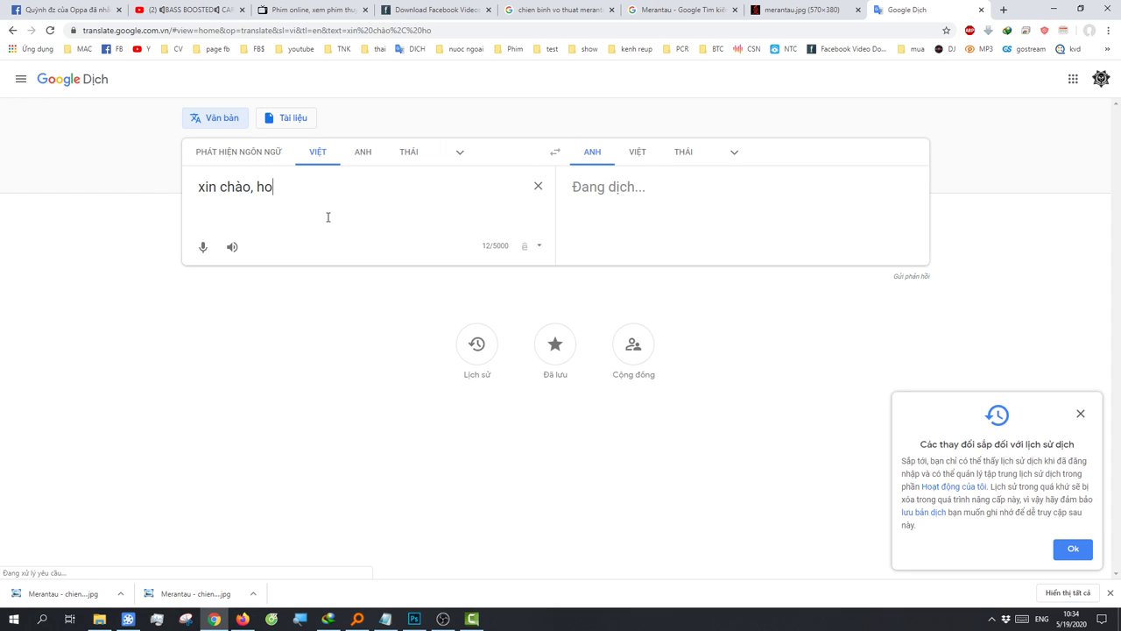
{"action": "key", "text": "BackSpace"}
{"action": "type", "text": "tạm b"}
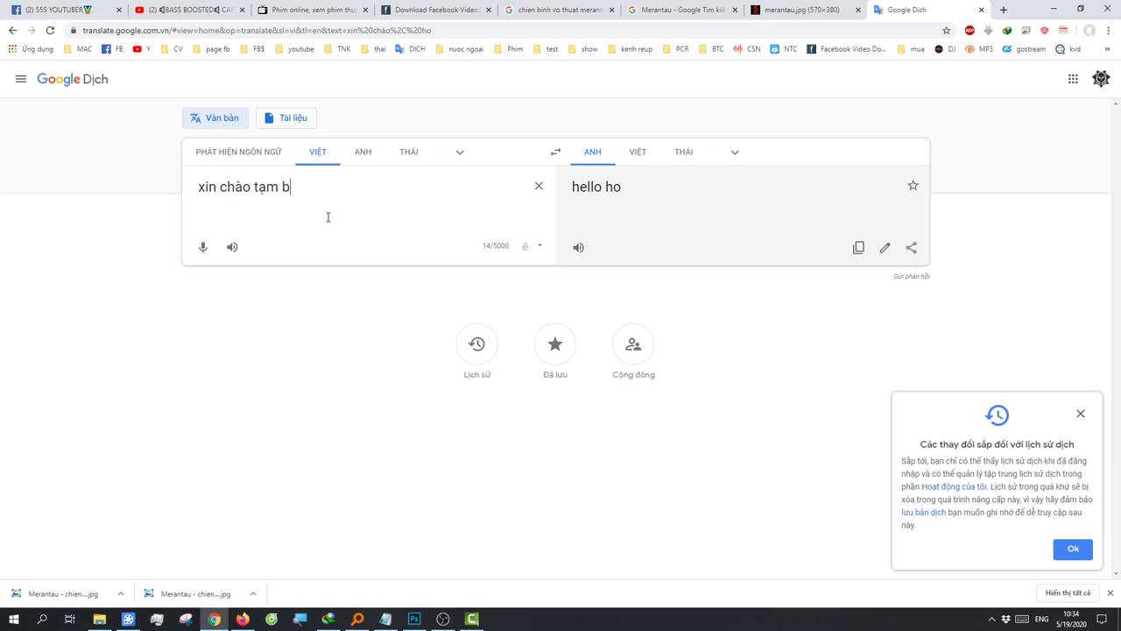
{"action": "type", "text": "iê"}
{"action": "type", "text": ", h"}
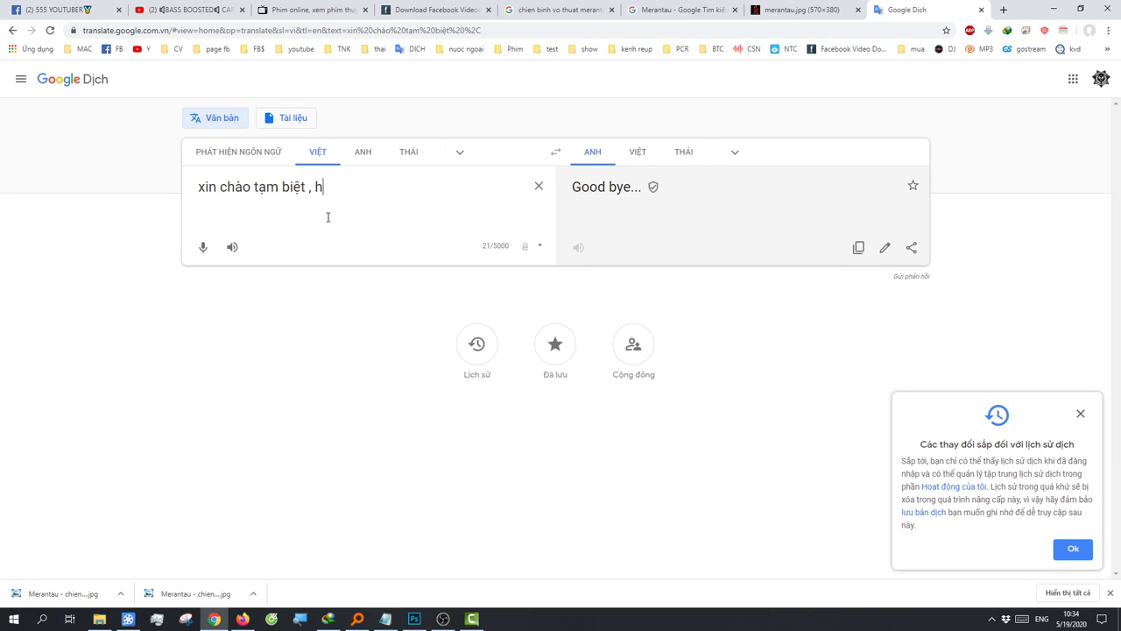
{"action": "type", "text": "nay"}
{"action": "key", "text": "BackSpace"}
{"action": "key", "text": "BackSpace"}
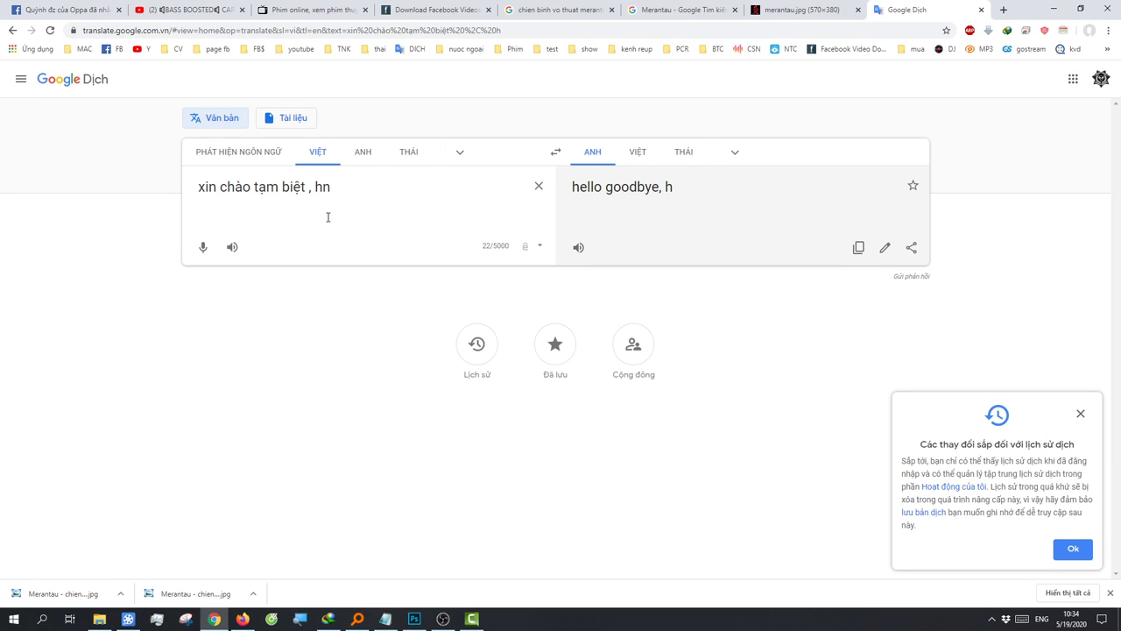
{"action": "key", "text": "BackSpace"}
{"action": "type", "text": "o"}
{"action": "type", "text": "ay min"}
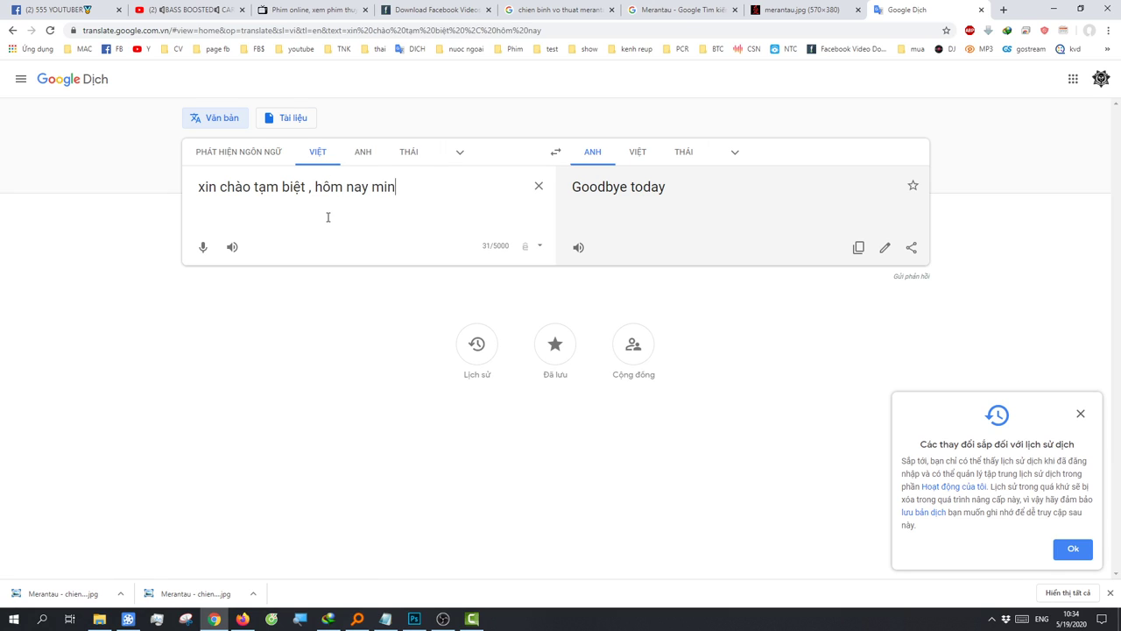
{"action": "type", "text": "d"}
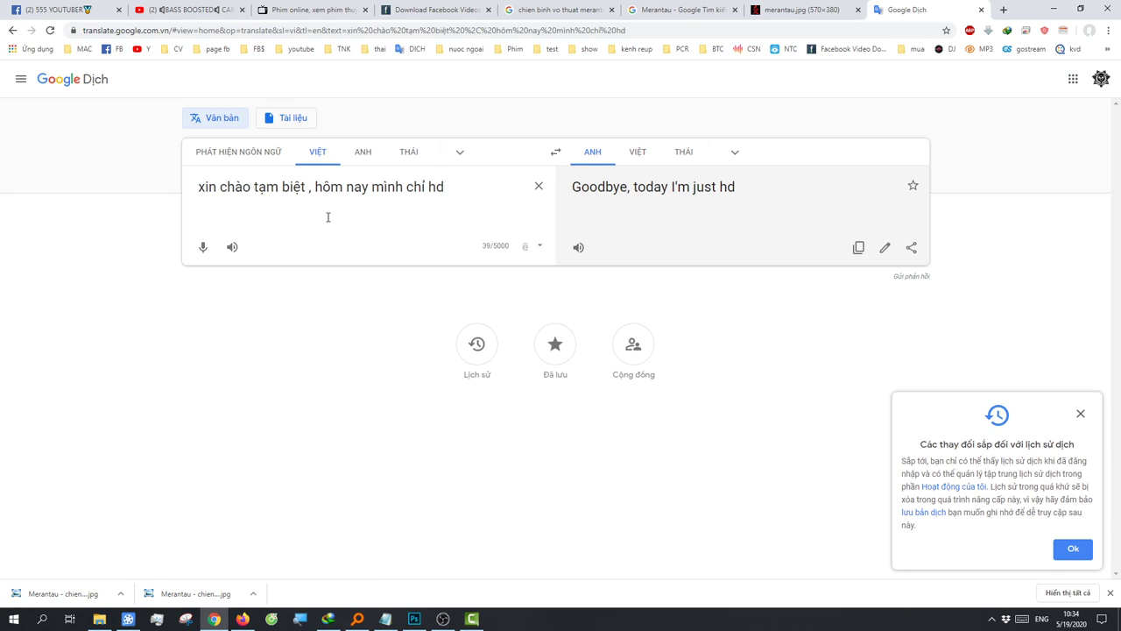
{"action": "key", "text": "BackSpace"}
{"action": "type", "text": "u"}
Step: Finish the sentence with 'đẹp hơn chút' and play the Vietnamese source aloud
{"action": "type", "text": "d"}
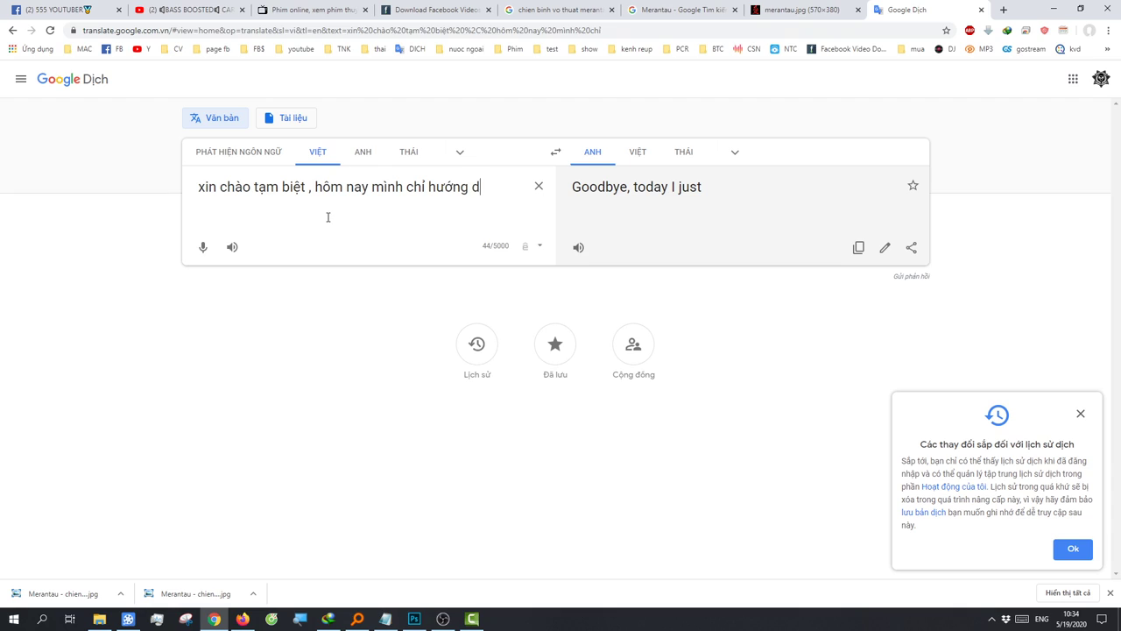
{"action": "type", "text": "ẫn anh em chi"}
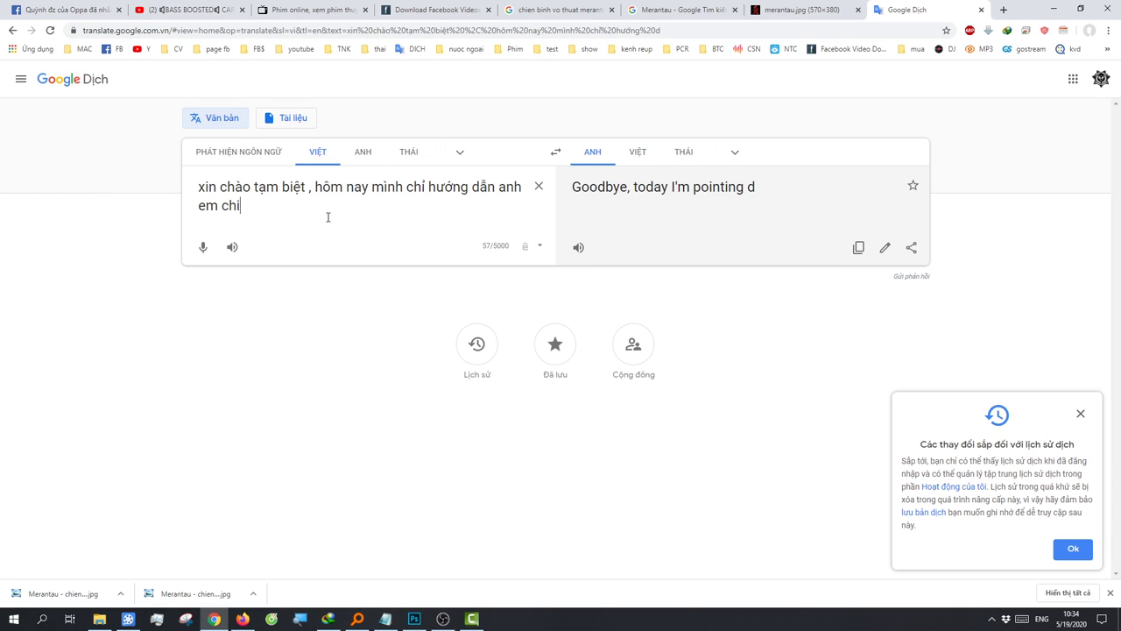
{"action": "type", "text": "nh a"}
{"action": "type", "text": "u nhỏ"}
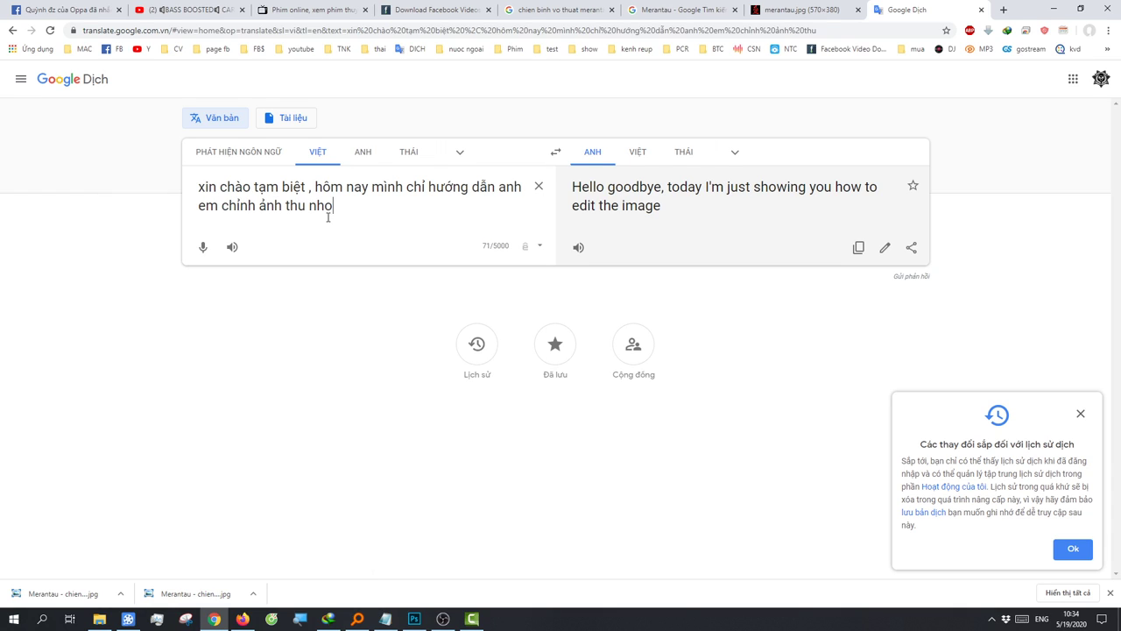
{"action": "type", "text": " hot"}
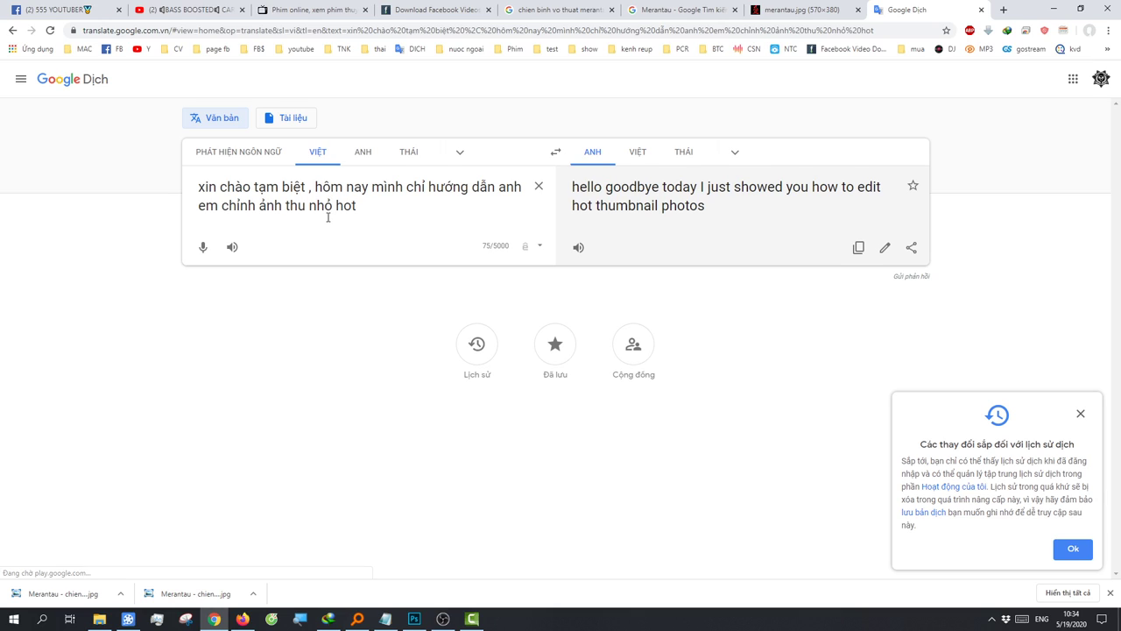
{"action": "type", "text": " hơn"}
{"action": "key", "text": "BackSpace"}
{"action": "key", "text": "BackSpace"}
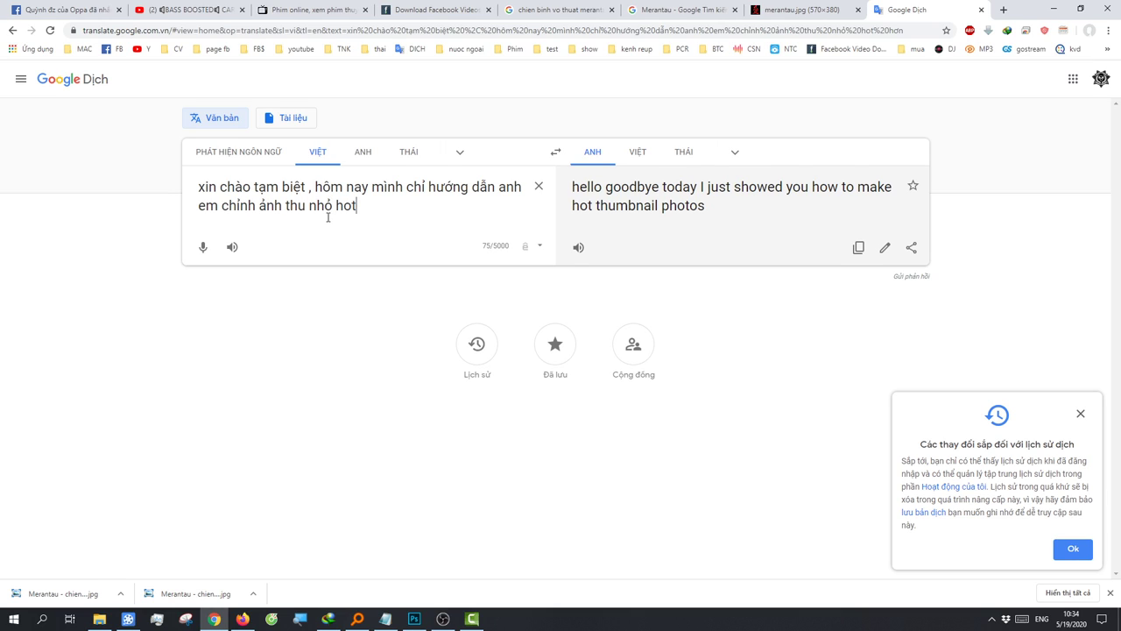
{"action": "key", "text": "BackSpace"}
{"action": "key", "text": "BackSpace"}
{"action": "key", "text": "BackSpace"}
{"action": "type", "text": "đẹp hơ"}
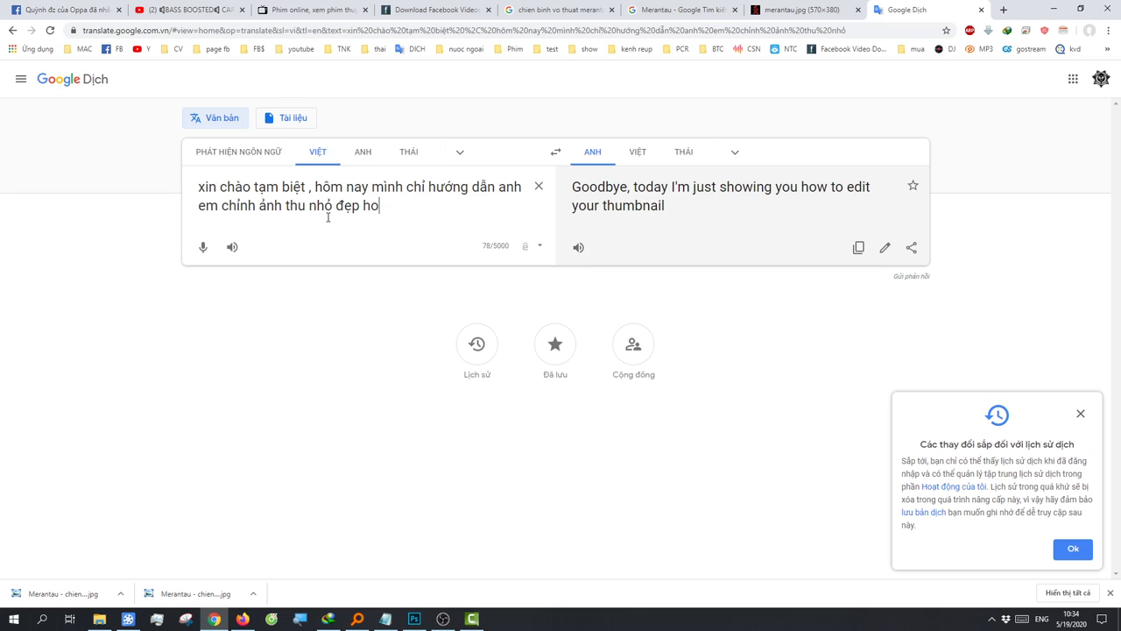
{"action": "type", "text": "n chút ..."}
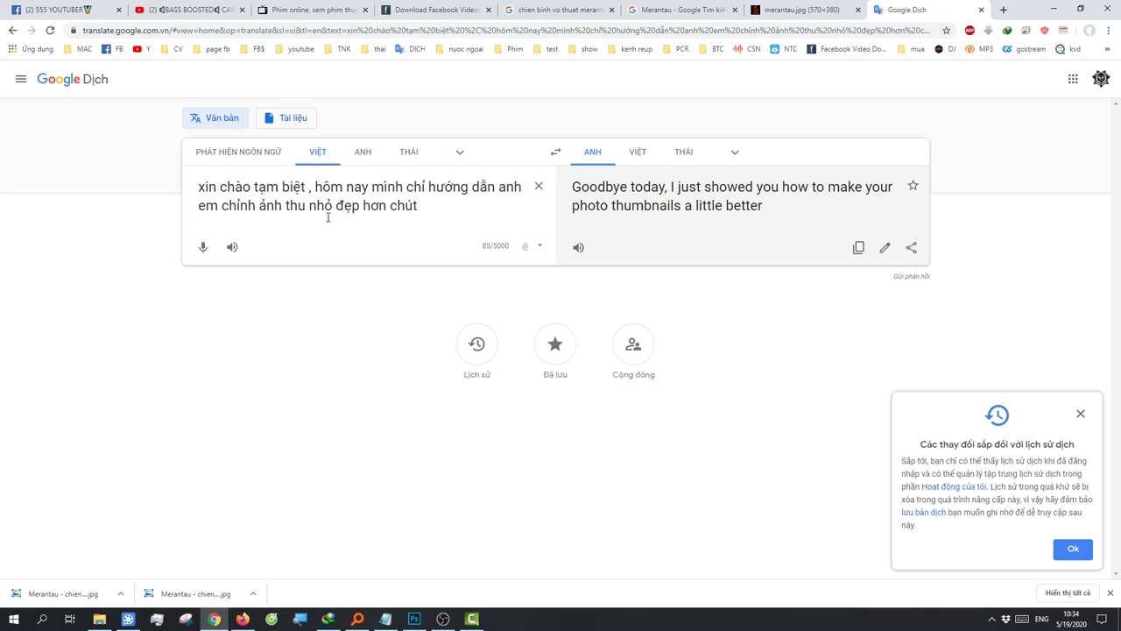
{"action": "left_click", "coordinate": [236, 245]}
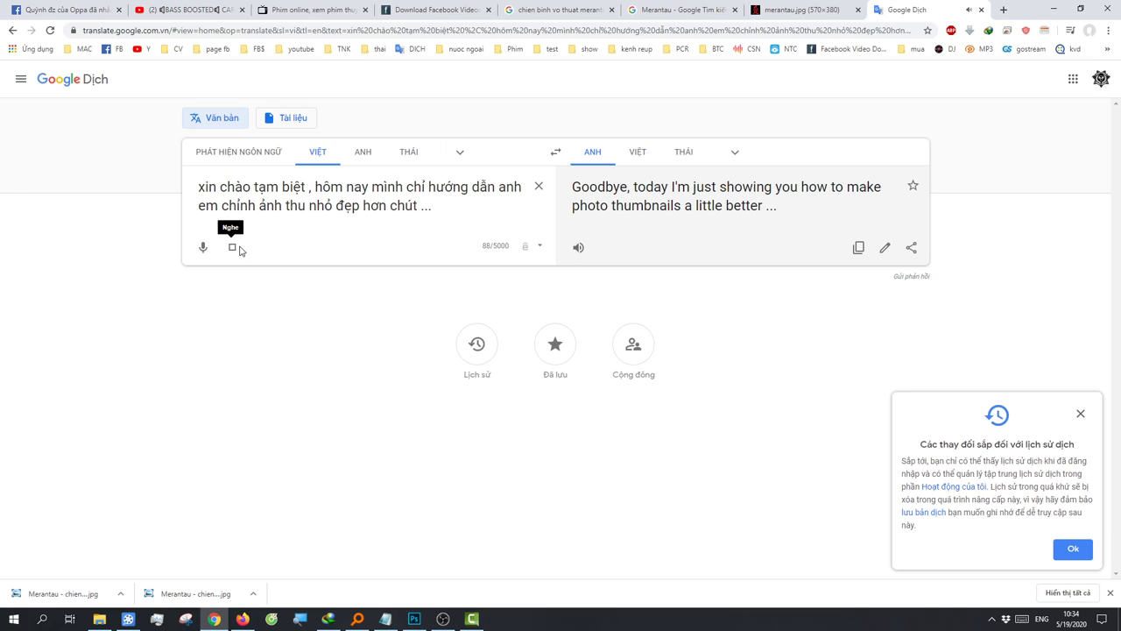